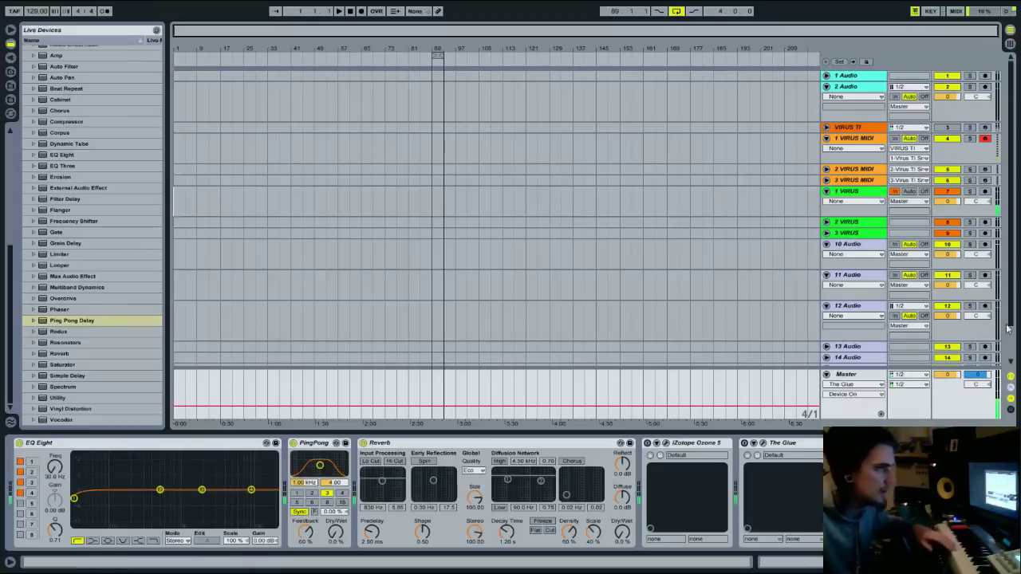
Lower the master track volume to -5.3 dB and shorten the arrangement loop at bar 89 to one beat
{"action": "left_click_drag", "start_coordinate": [953, 381], "coordinate": [954, 406]}
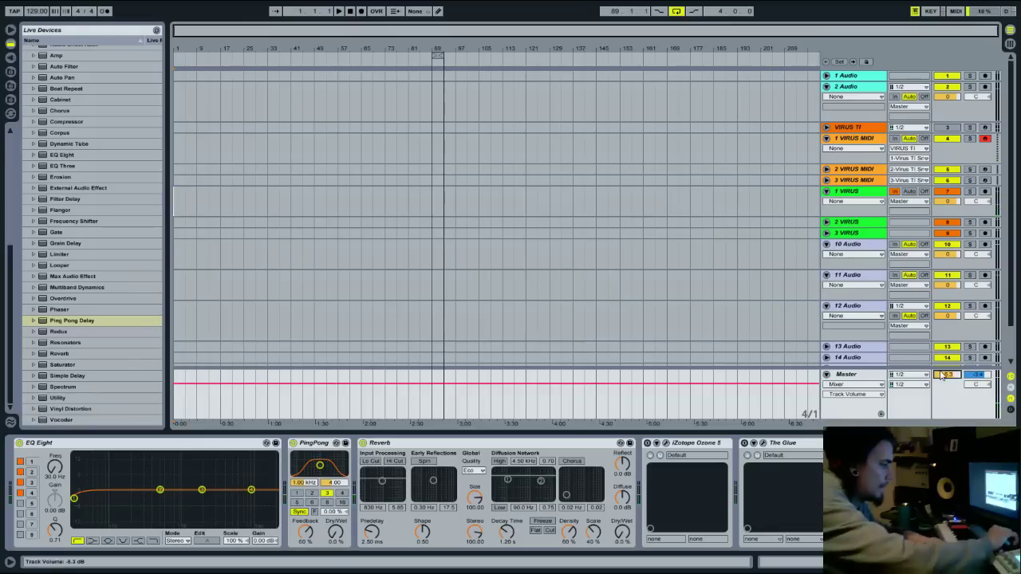
{"action": "left_click_drag", "start_coordinate": [440, 48], "coordinate": [435, 110]}
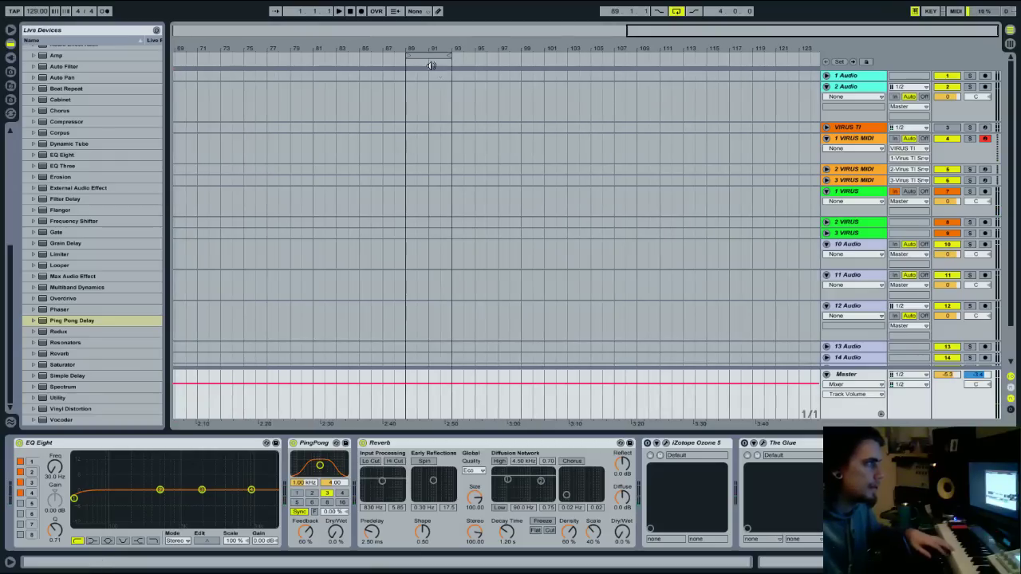
{"action": "left_click_drag", "start_coordinate": [449, 54], "coordinate": [388, 59]}
{"action": "left_click", "coordinate": [404, 62]}
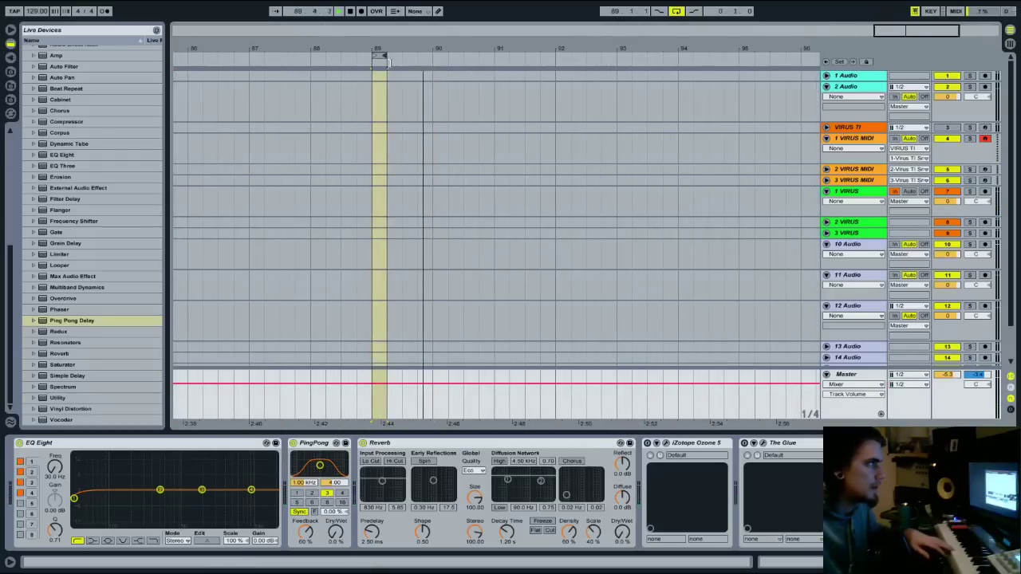
Insert a one-beat MIDI clip at bar 89 on the 1 VIRUS MIDI track and set its note grid to 1/16
{"action": "right_click", "coordinate": [378, 140]}
{"action": "left_click", "coordinate": [405, 200]}
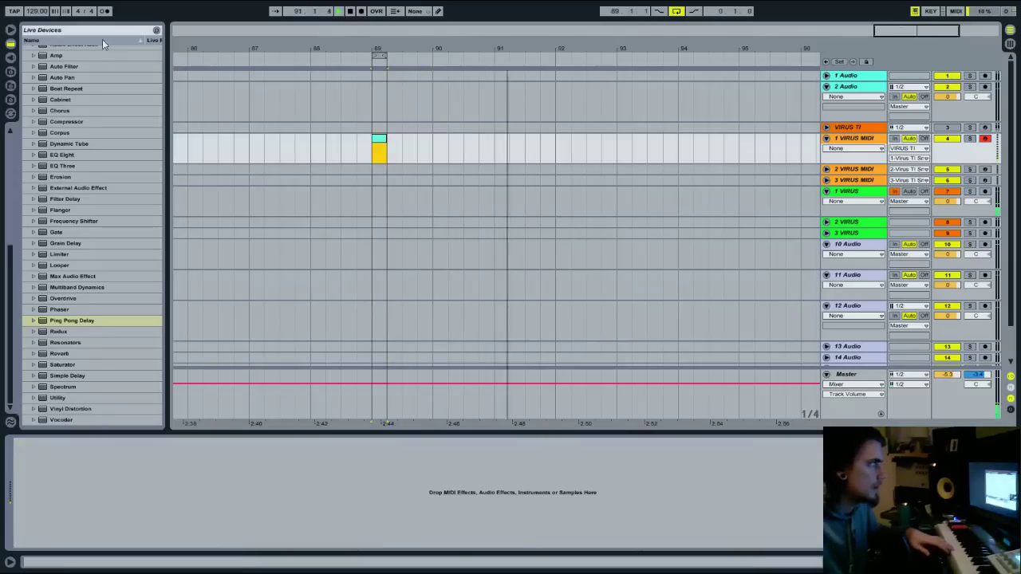
{"action": "left_click", "coordinate": [365, 57]}
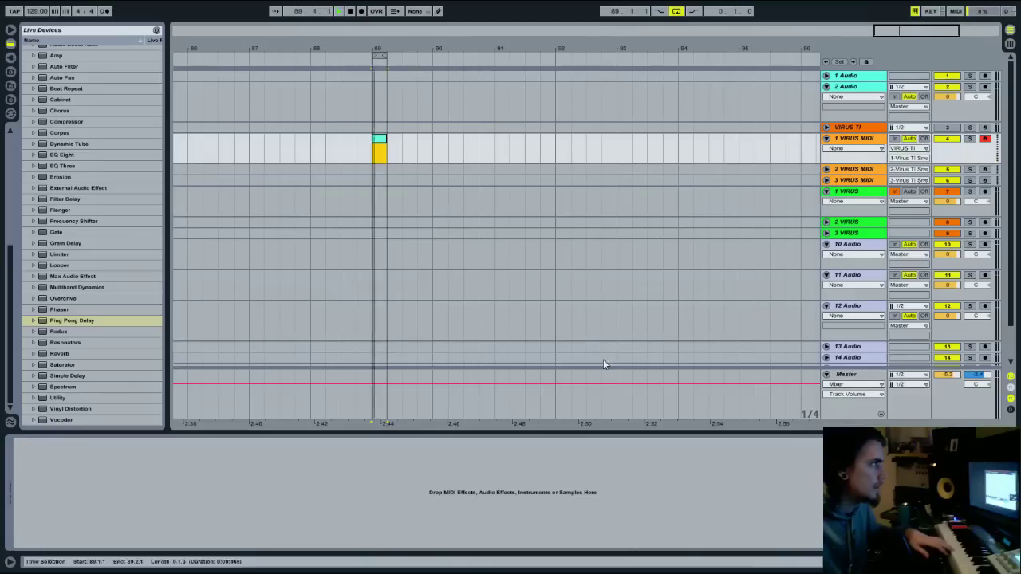
{"action": "double_click", "coordinate": [379, 138]}
{"action": "right_click", "coordinate": [390, 476]}
{"action": "left_click", "coordinate": [497, 411]}
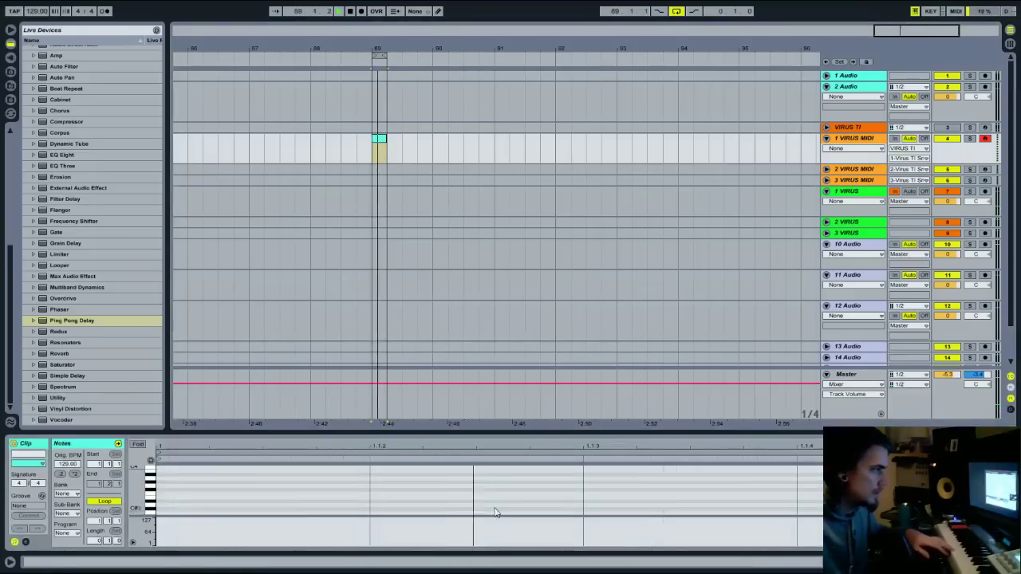
Draw 1/16 F3 notes at 1.1.2, 1.1.3 and 1.1.4 in the clip, and disarm the 1 VIRUS MIDI track
{"action": "key", "text": "b"}
{"action": "left_click", "coordinate": [403, 494]}
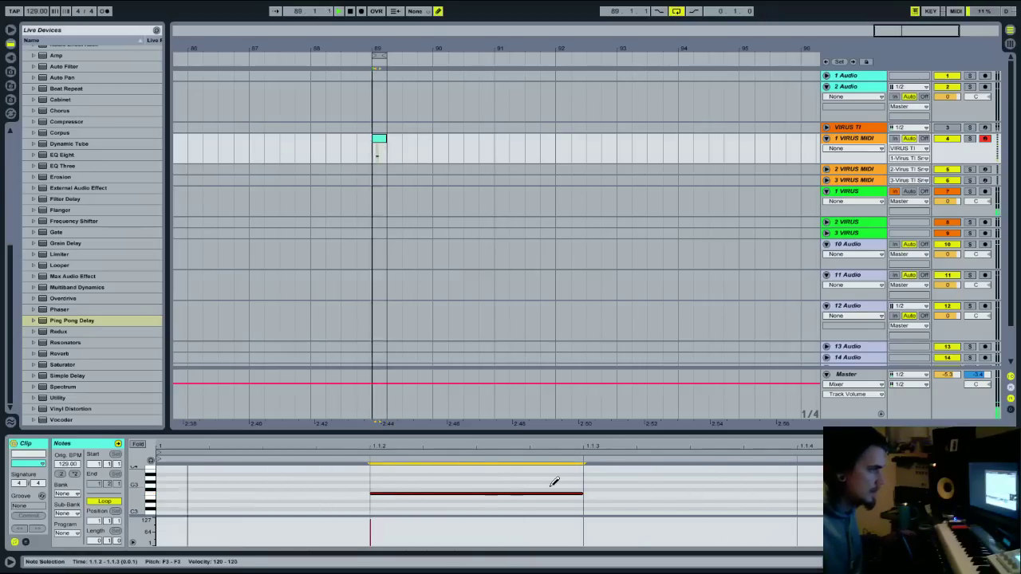
{"action": "left_click", "coordinate": [602, 494]}
{"action": "left_click", "coordinate": [800, 494]}
{"action": "left_click", "coordinate": [537, 493]}
{"action": "left_click", "coordinate": [594, 493]}
{"action": "left_click", "coordinate": [594, 493]}
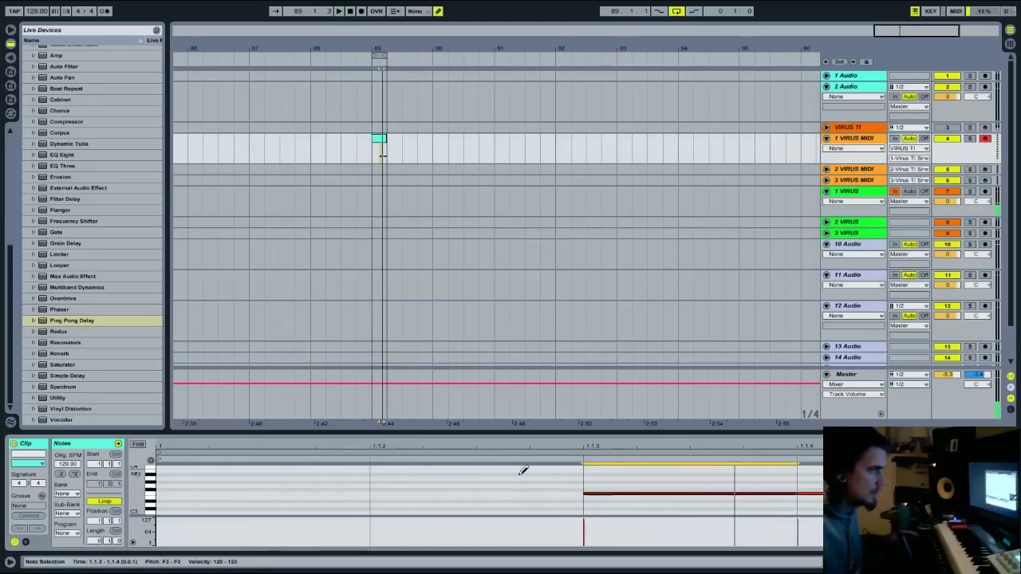
{"action": "right_click", "coordinate": [540, 488]}
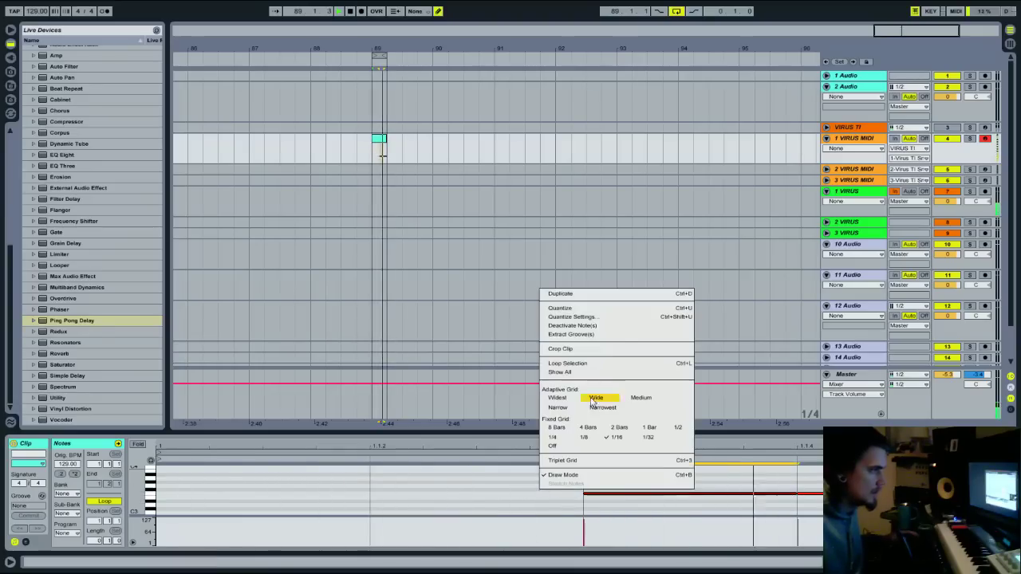
{"action": "left_click", "coordinate": [597, 430]}
{"action": "left_click", "coordinate": [432, 491]}
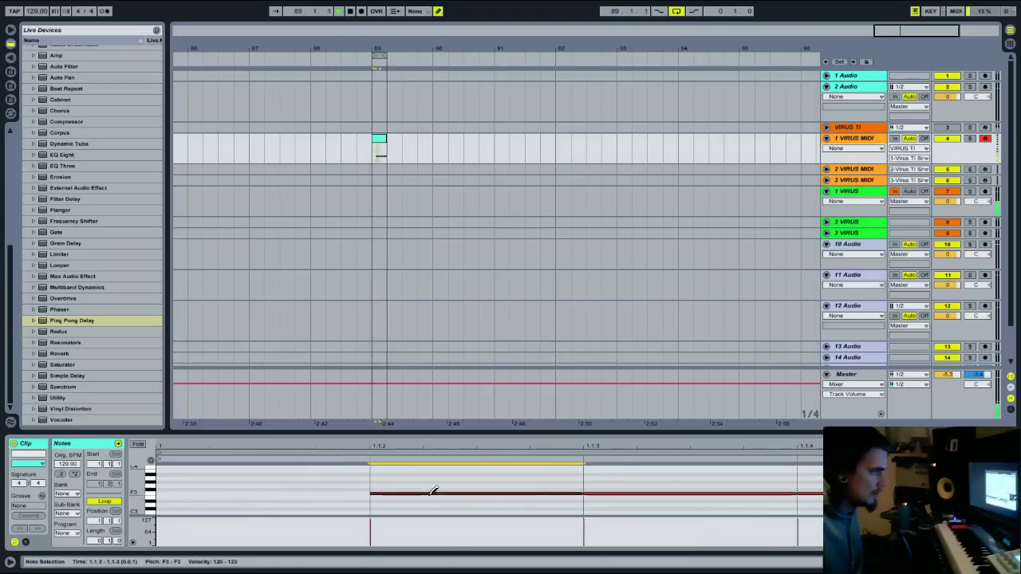
{"action": "left_click", "coordinate": [985, 139]}
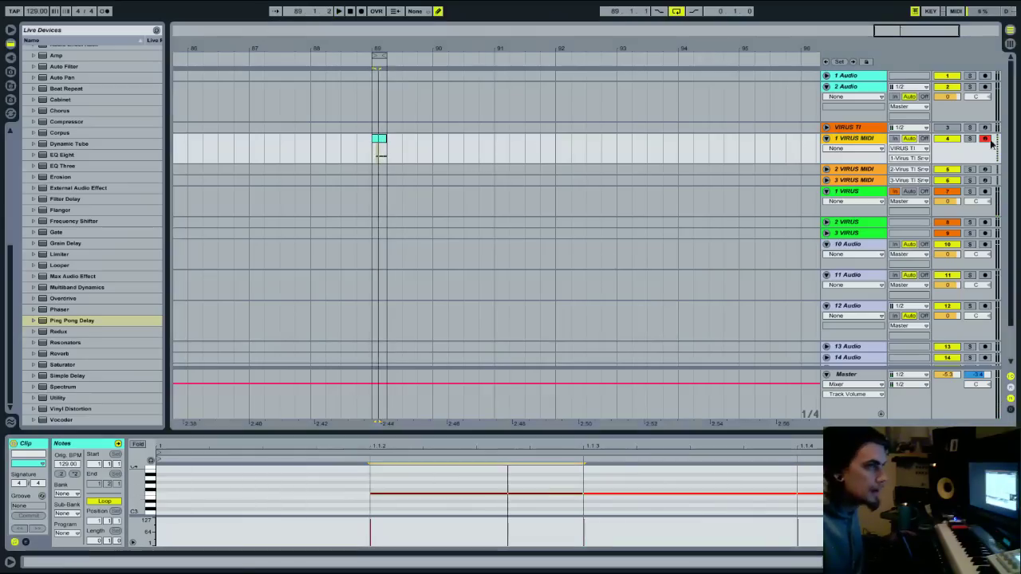
Shorten the three F3 notes on a finer grid to leave gaps between them, and turn on the metronome
{"action": "right_click", "coordinate": [270, 477]}
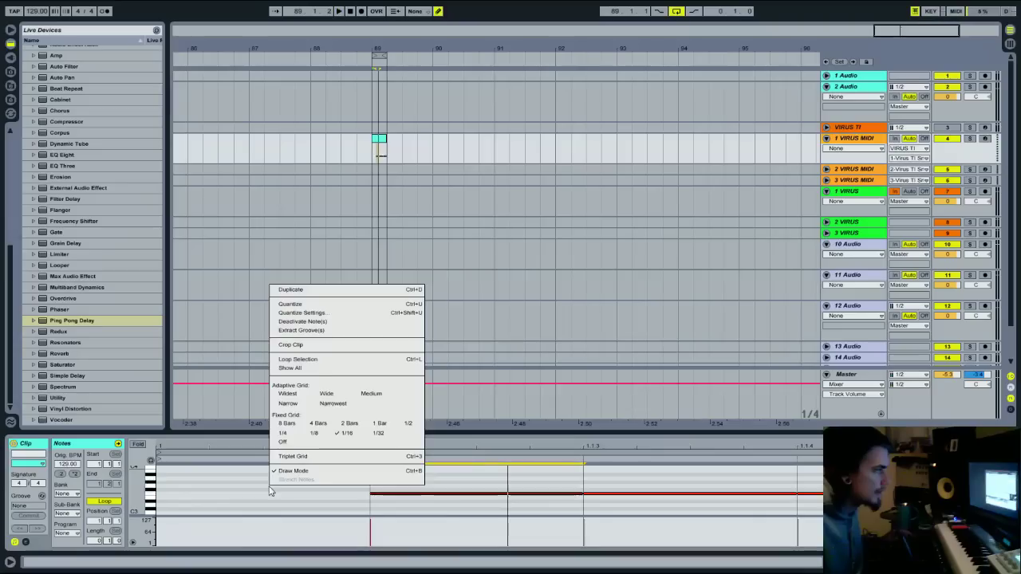
{"action": "left_click", "coordinate": [303, 409]}
{"action": "left_click_drag", "start_coordinate": [338, 431], "coordinate": [340, 379]}
{"action": "key", "text": "ctrl+b"}
{"action": "left_click_drag", "start_coordinate": [437, 479], "coordinate": [1013, 414]}
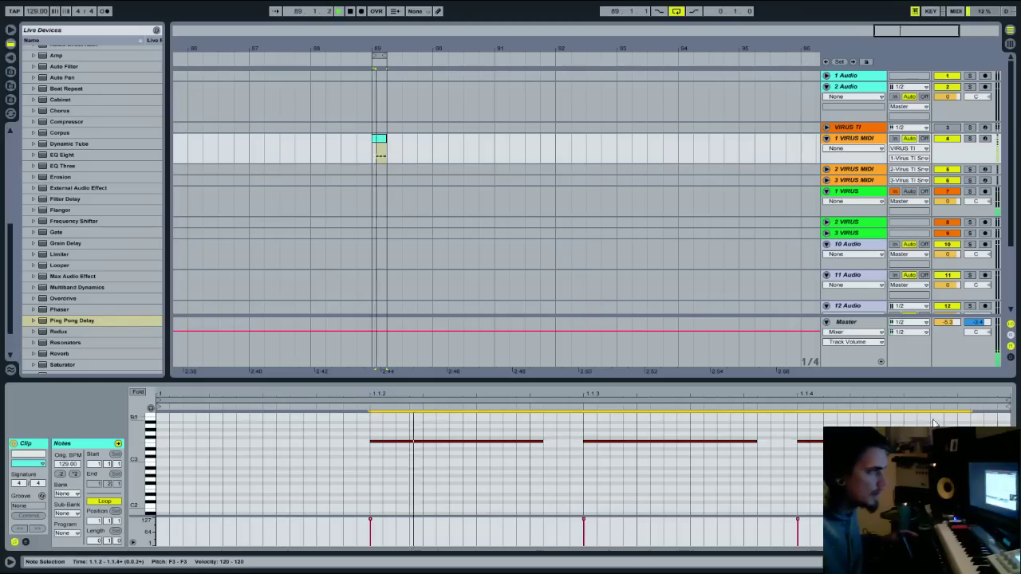
{"action": "left_click", "coordinate": [104, 13]}
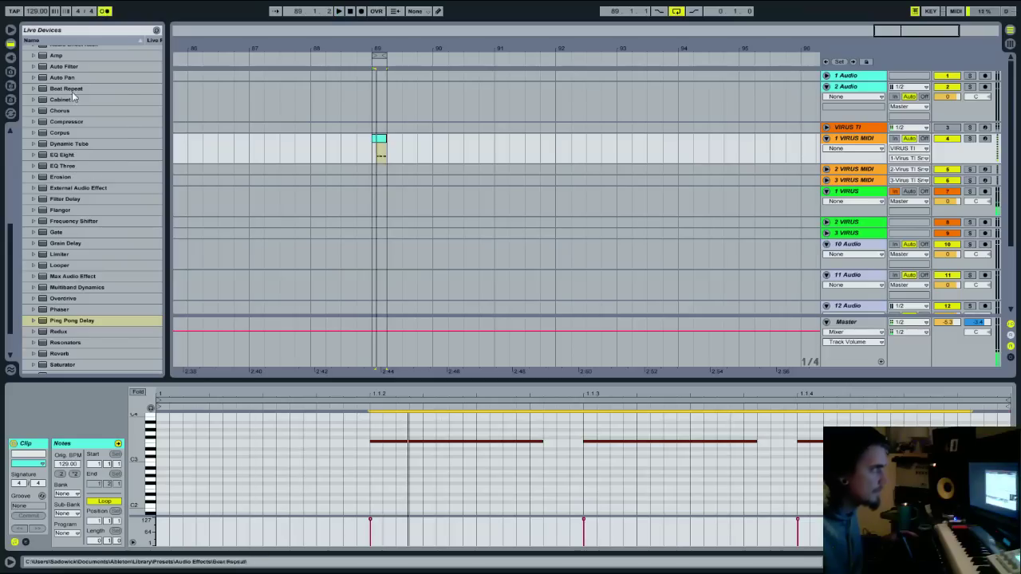
Browse the samples to the Kicks folder in the WAV Sample Pack of NuBorn PsyTrance MIDI Pack 1.2
{"action": "left_click", "coordinate": [11, 71]}
{"action": "left_click", "coordinate": [11, 85]}
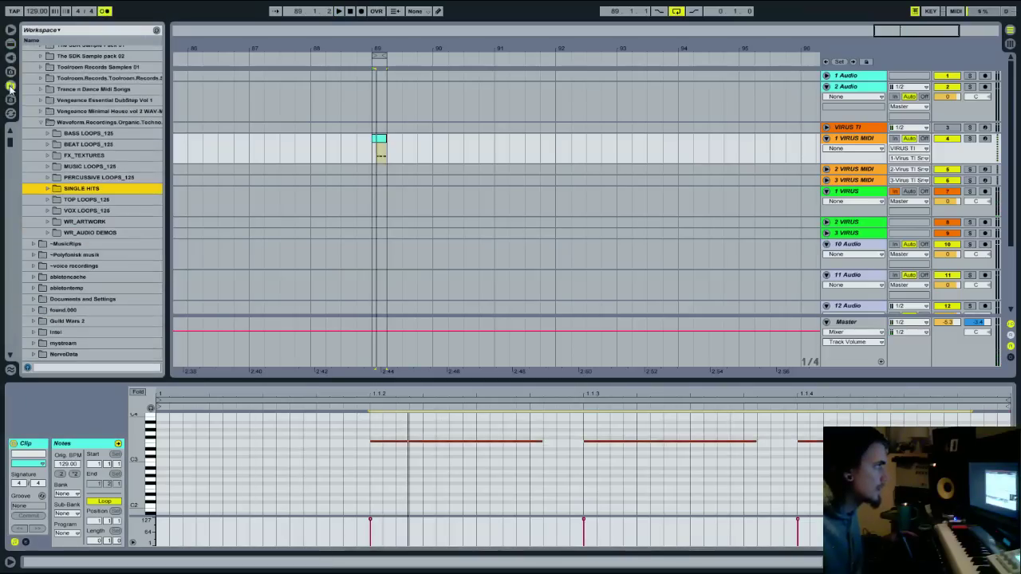
{"action": "scroll", "coordinate": [36, 163], "scroll_direction": "up", "scroll_amount": 2}
{"action": "left_click", "coordinate": [40, 156]}
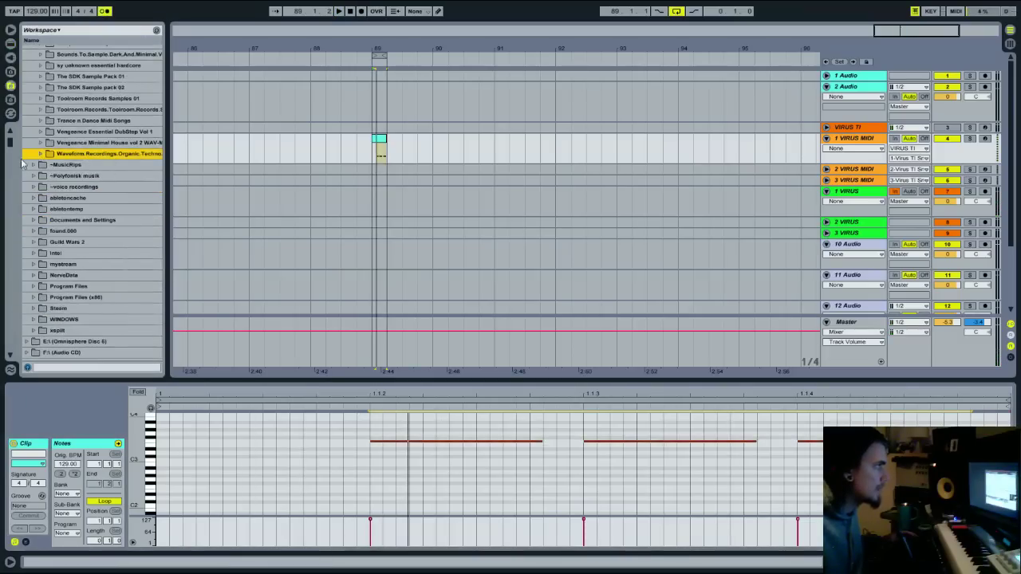
{"action": "scroll", "coordinate": [99, 168], "scroll_direction": "up", "scroll_amount": 10}
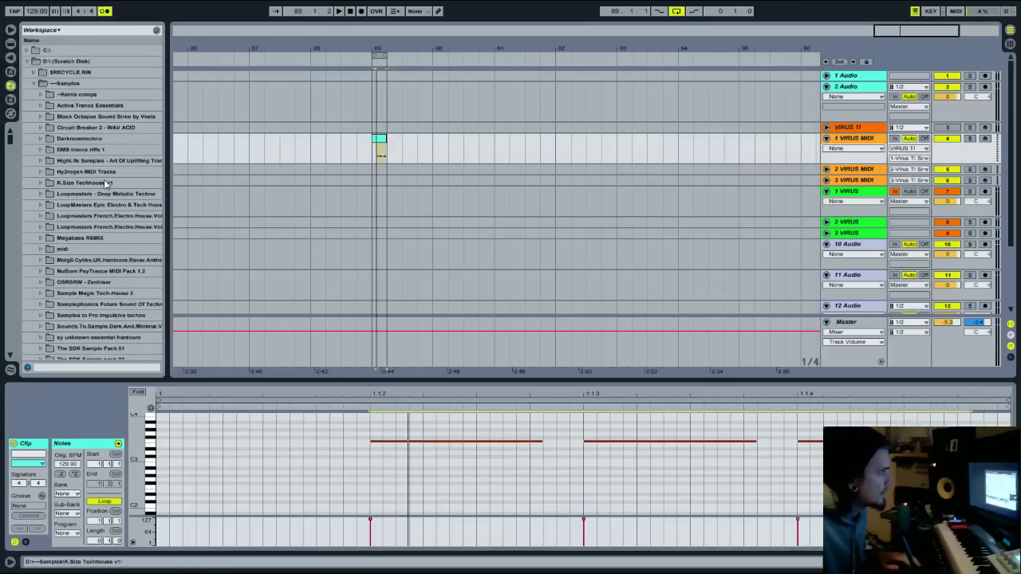
{"action": "left_click", "coordinate": [45, 272]}
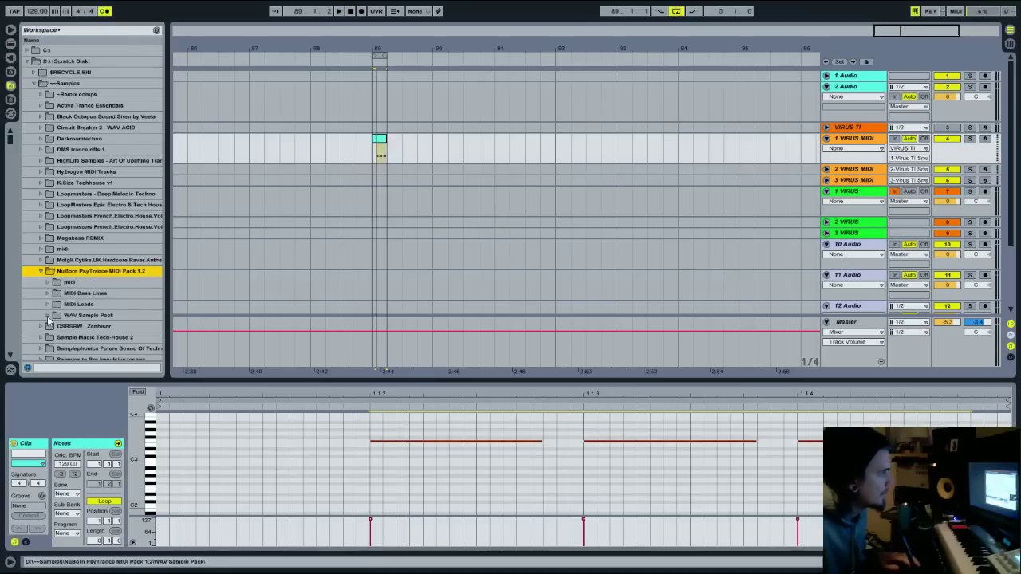
{"action": "left_click", "coordinate": [47, 316]}
{"action": "scroll", "coordinate": [52, 246], "scroll_direction": "down", "scroll_amount": 4}
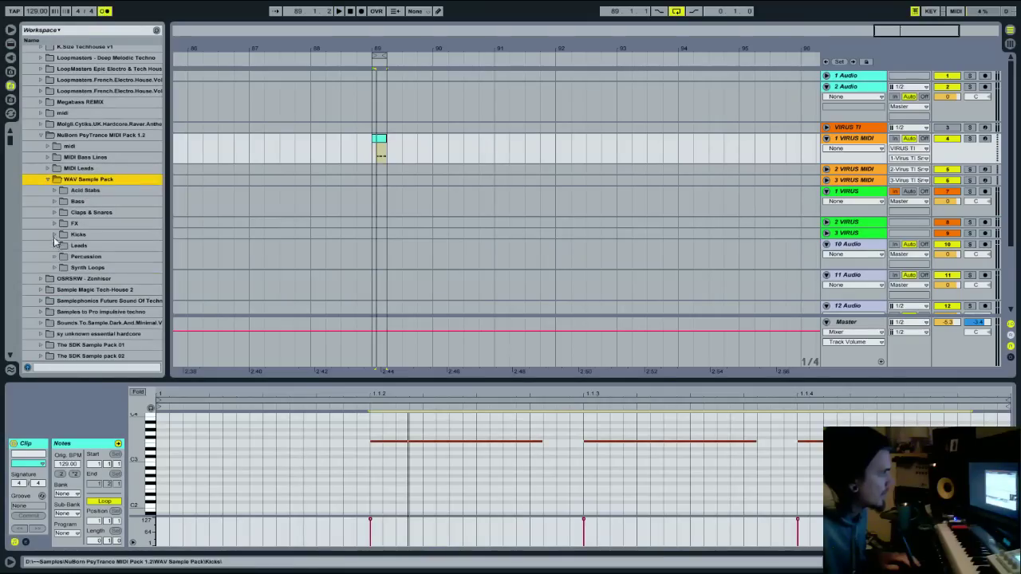
{"action": "left_click", "coordinate": [59, 234]}
Audition the kick samples in the Kicks folder, comparing Kick 1.wav to Kick 5.wav
{"action": "key", "text": "Down"}
{"action": "key", "text": "Down"}
{"action": "key", "text": "Down"}
{"action": "key", "text": "Down"}
{"action": "key", "text": "Down"}
{"action": "key", "text": "Down"}
{"action": "scroll", "coordinate": [90, 253], "scroll_direction": "down", "scroll_amount": 6}
{"action": "left_click", "coordinate": [90, 249]}
{"action": "scroll", "coordinate": [91, 249], "scroll_direction": "down", "scroll_amount": 6}
{"action": "left_click", "coordinate": [87, 245]}
{"action": "left_click", "coordinate": [85, 301]}
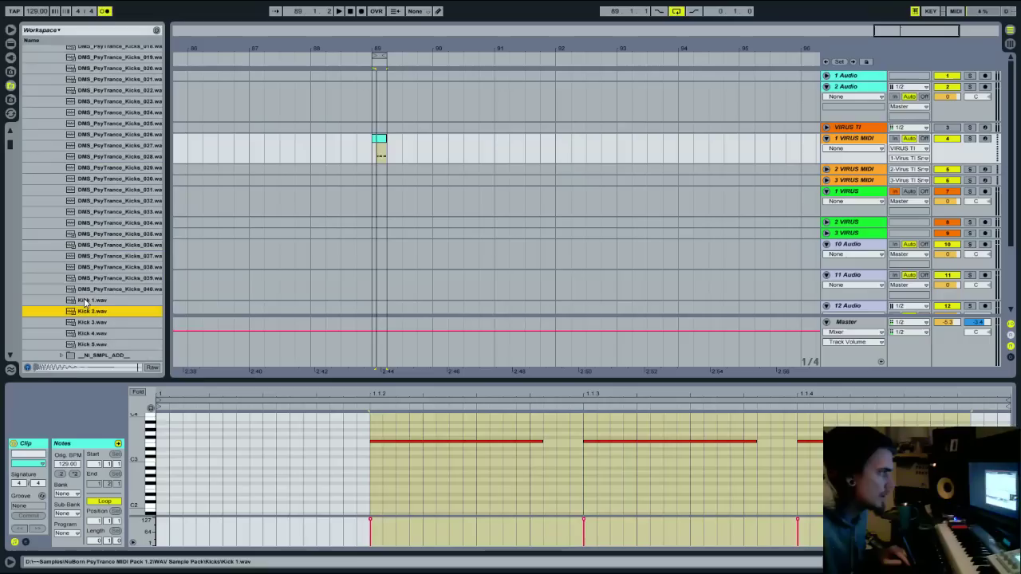
{"action": "key", "text": "Down"}
{"action": "key", "text": "Down"}
{"action": "key", "text": "Down"}
{"action": "key", "text": "Down"}
{"action": "key", "text": "Up"}
{"action": "key", "text": "Down"}
{"action": "key", "text": "Up"}
{"action": "key", "text": "Up"}
{"action": "key", "text": "Up"}
{"action": "key", "text": "Up"}
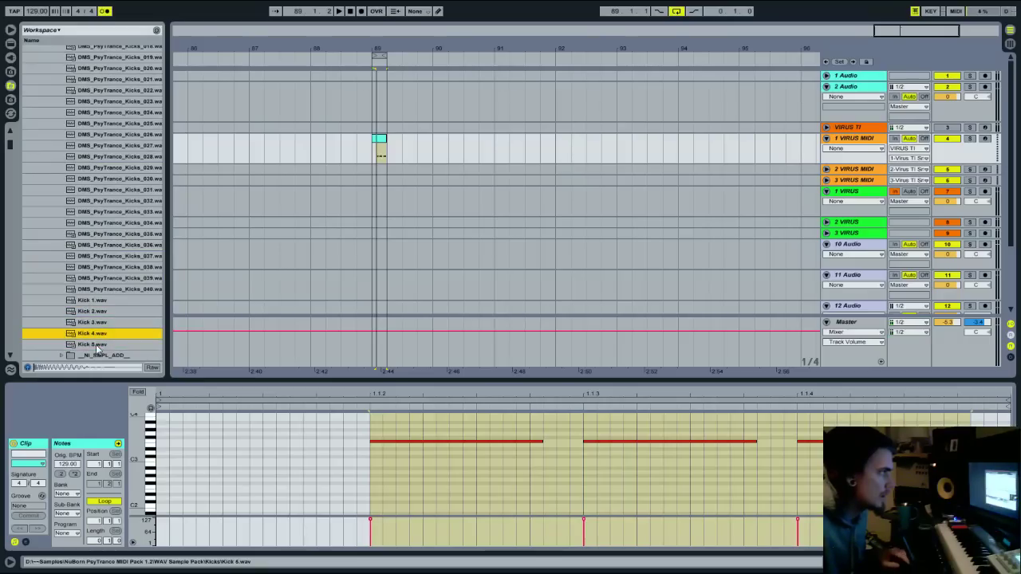
{"action": "key", "text": "Down"}
{"action": "key", "text": "Up"}
Place Kick 1.wav at bar 89 on the 10 Audio track and show the clip's fades
{"action": "left_click_drag", "start_coordinate": [93, 302], "coordinate": [369, 191]}
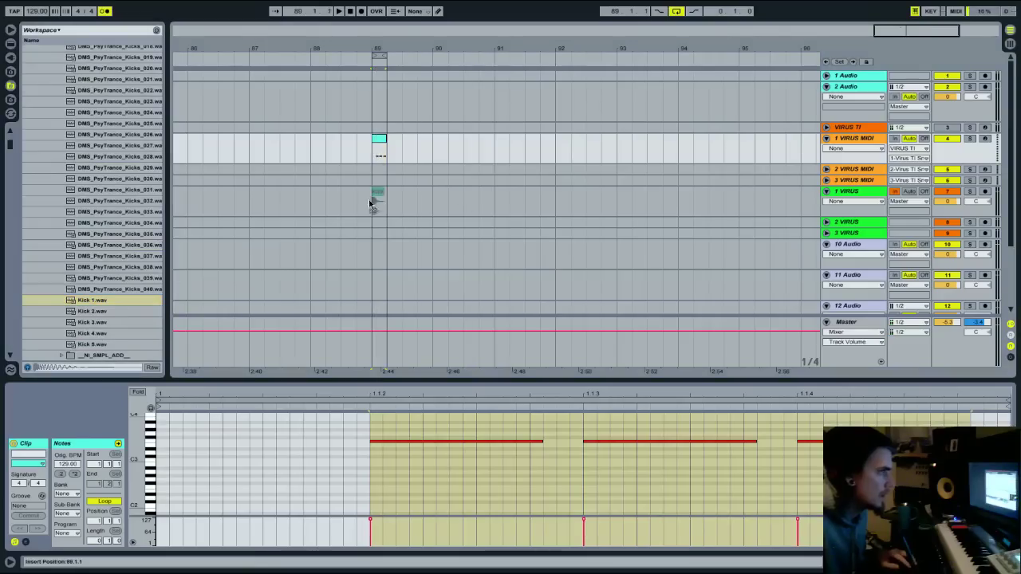
{"action": "left_click_drag", "start_coordinate": [364, 262], "coordinate": [367, 264]}
{"action": "scroll", "coordinate": [367, 263], "scroll_direction": "up", "scroll_amount": 6}
{"action": "left_click", "coordinate": [405, 263]}
{"action": "right_click", "coordinate": [406, 262]}
{"action": "left_click", "coordinate": [423, 307]}
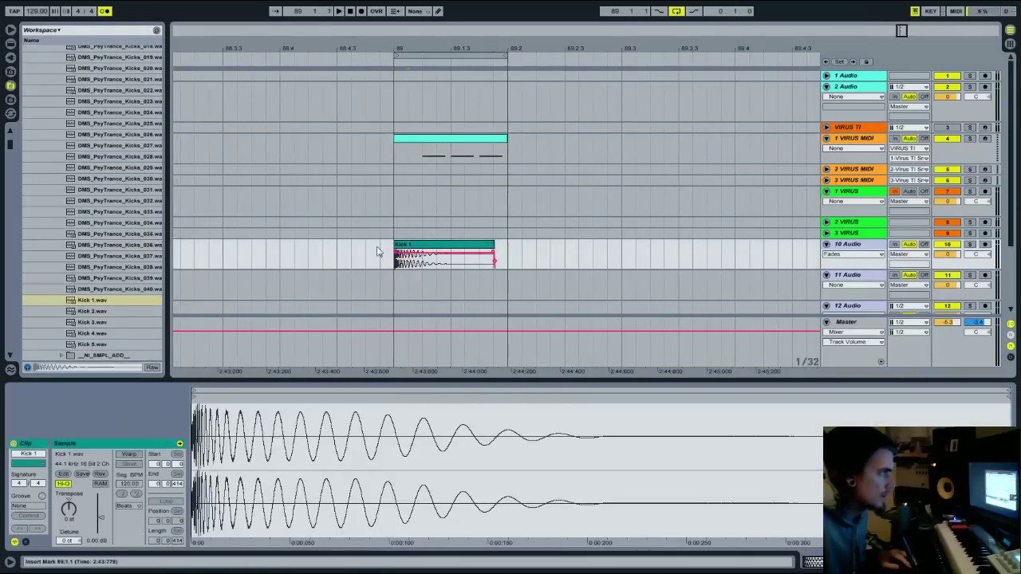
Play the kick with the bass loop, set the 10 Audio track volume to -1.5 dB, and mute that track
{"action": "left_click", "coordinate": [435, 244]}
{"action": "key", "text": "space"}
{"action": "left_click_drag", "start_coordinate": [946, 255], "coordinate": [947, 262]}
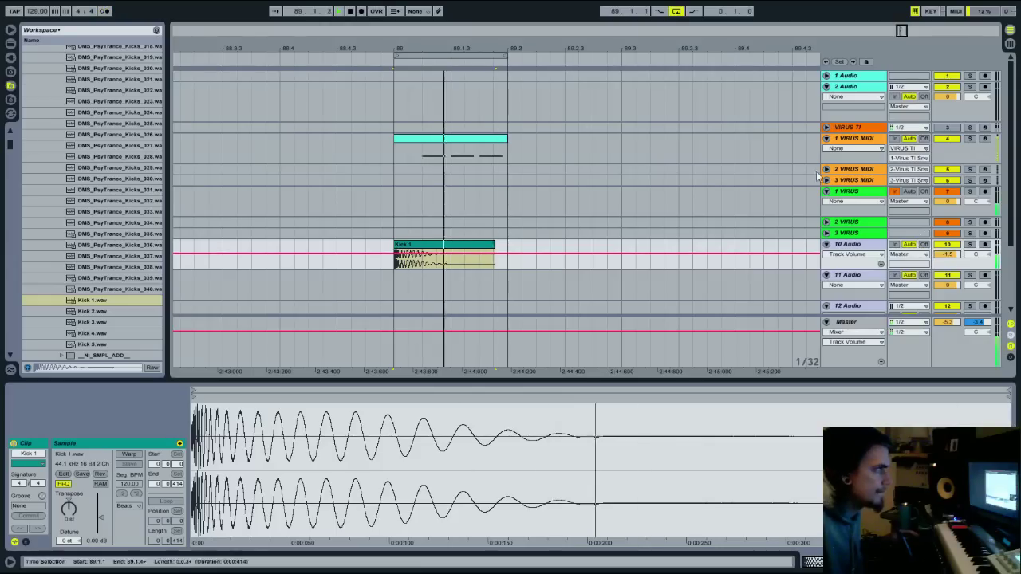
{"action": "key", "text": "space"}
Open the Virus TI Snow plug-in window from the VIRUS TI track and move it to the middle of the arrangement
{"action": "left_click", "coordinate": [848, 129]}
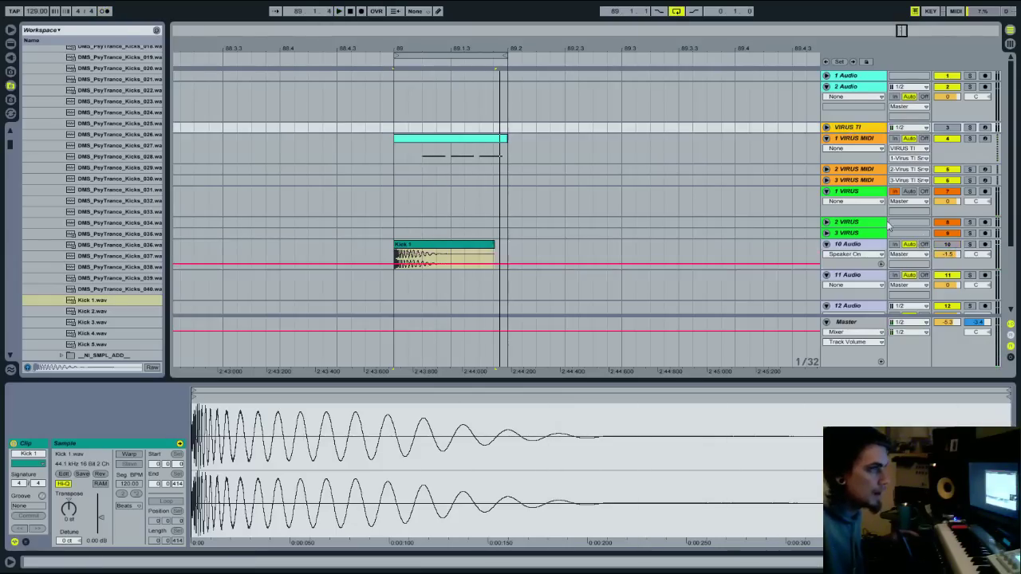
{"action": "left_click", "coordinate": [949, 563]}
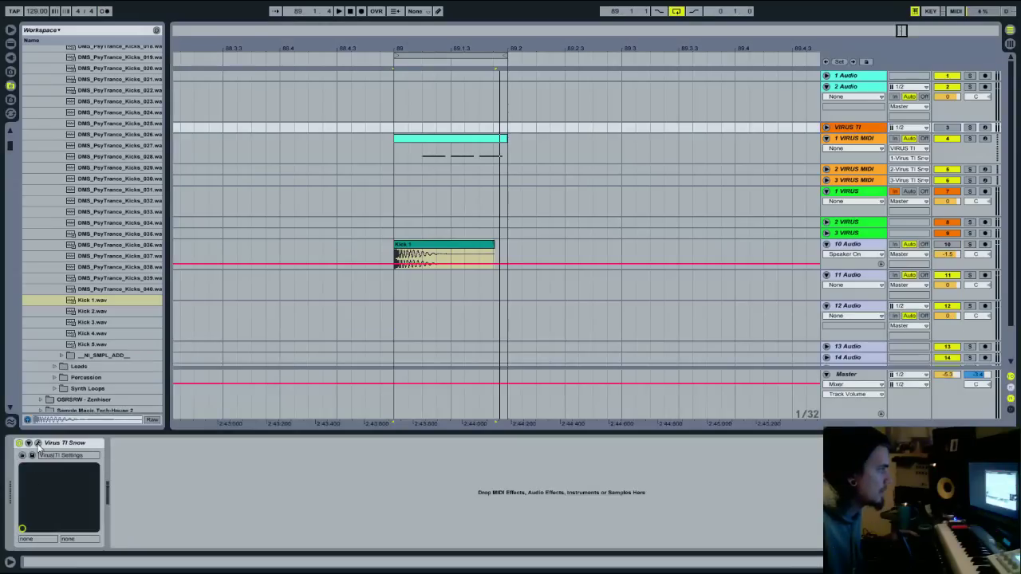
{"action": "left_click", "coordinate": [37, 444]}
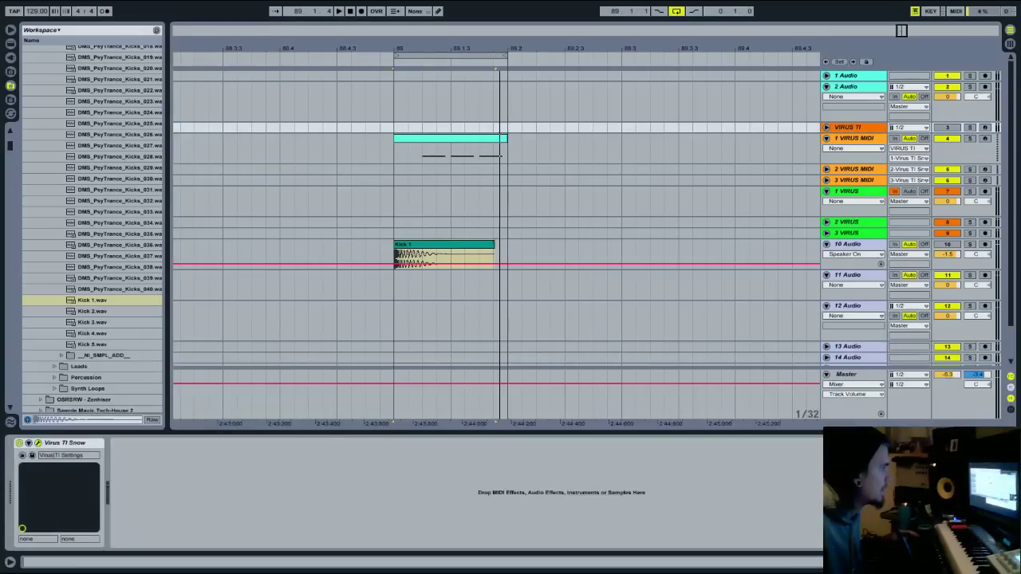
{"action": "left_click_drag", "start_coordinate": [725, 156], "coordinate": [599, 156]}
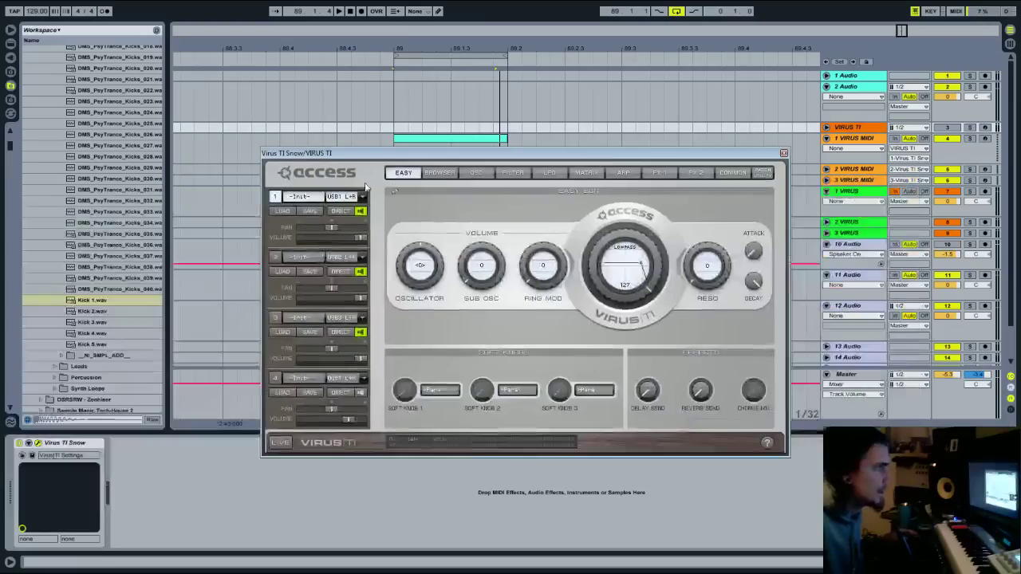
Set the sub oscillator volume to 127 on the oscillator page and lower oscillator 1's semitone tuning while the loop plays
{"action": "left_click", "coordinate": [514, 173]}
{"action": "left_click", "coordinate": [439, 173]}
{"action": "left_click", "coordinate": [476, 173]}
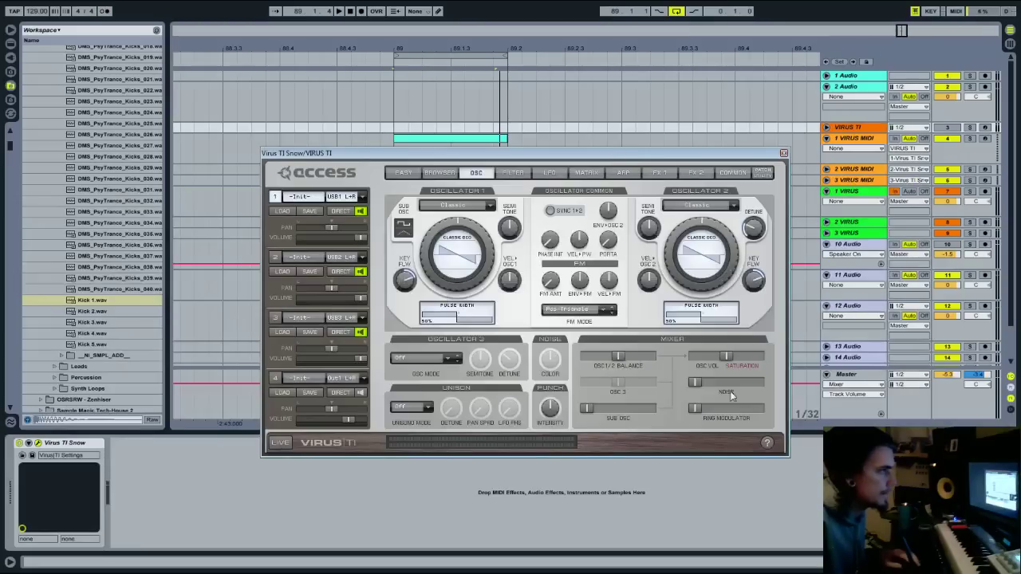
{"action": "left_click_drag", "start_coordinate": [594, 409], "coordinate": [743, 435]}
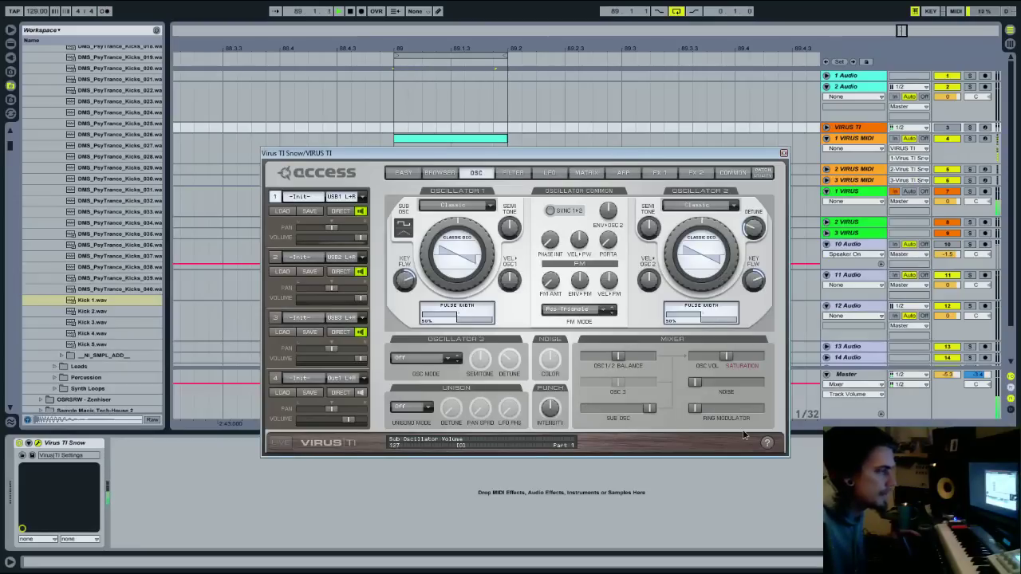
{"action": "key", "text": "space"}
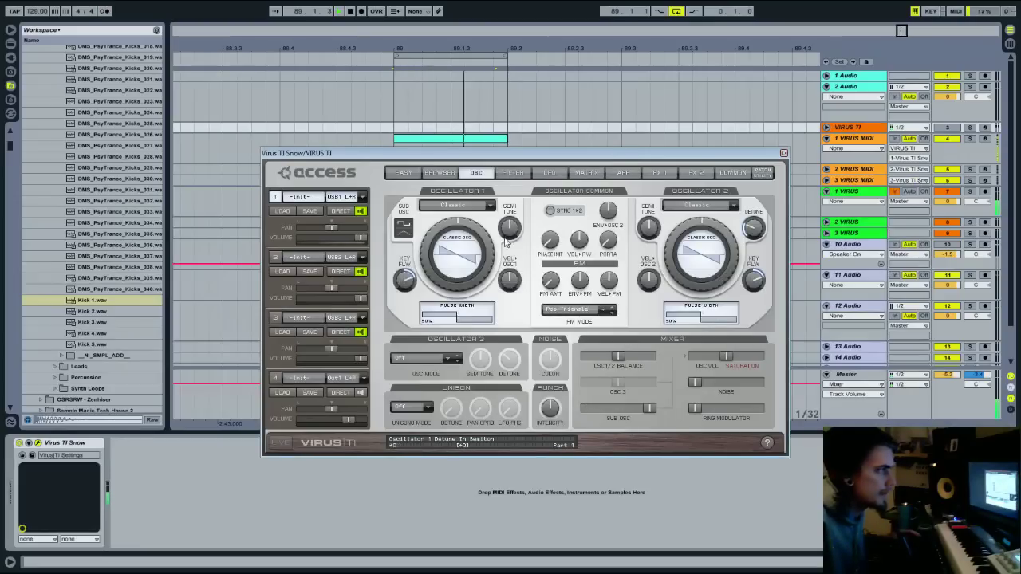
{"action": "key", "text": "space"}
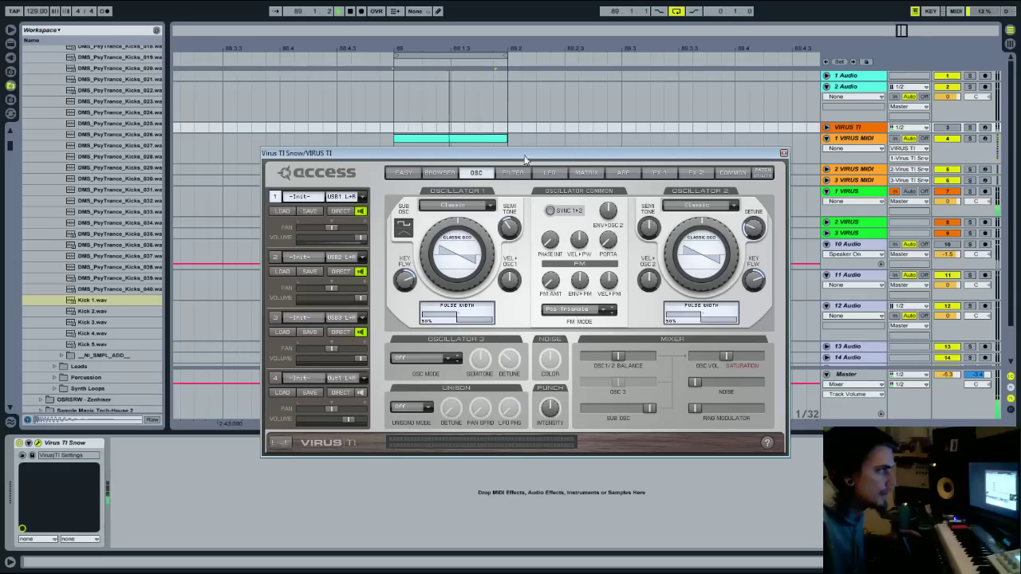
Lower filter 1's low-pass cutoff to 4 and adjust its envelope amount
{"action": "left_click", "coordinate": [511, 172]}
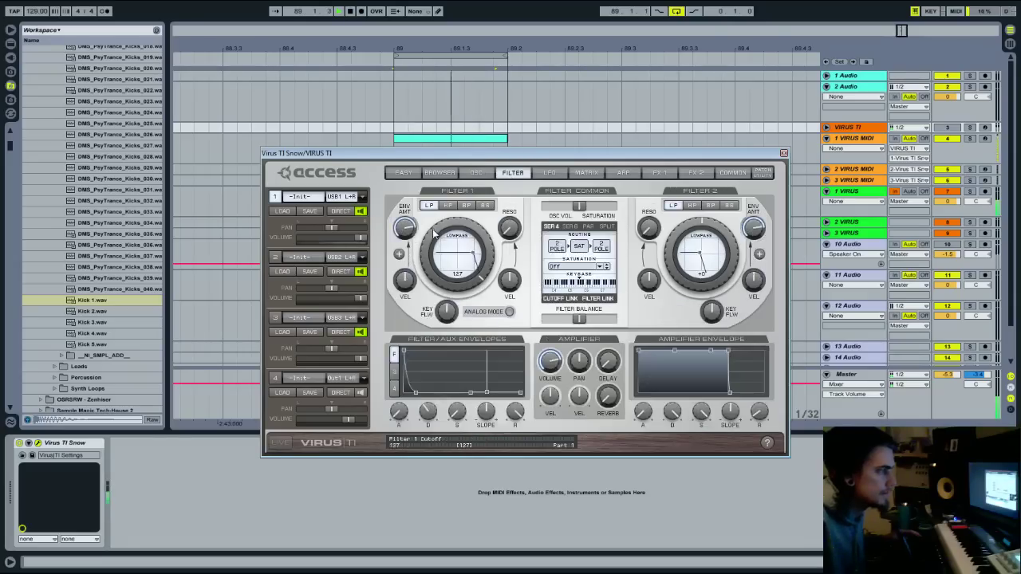
{"action": "left_click_drag", "start_coordinate": [402, 225], "coordinate": [403, 232]}
Set the song tempo to 145 BPM and the 10 Audio track volume to -2.5 dB
{"action": "left_click_drag", "start_coordinate": [37, 11], "coordinate": [36, 0]}
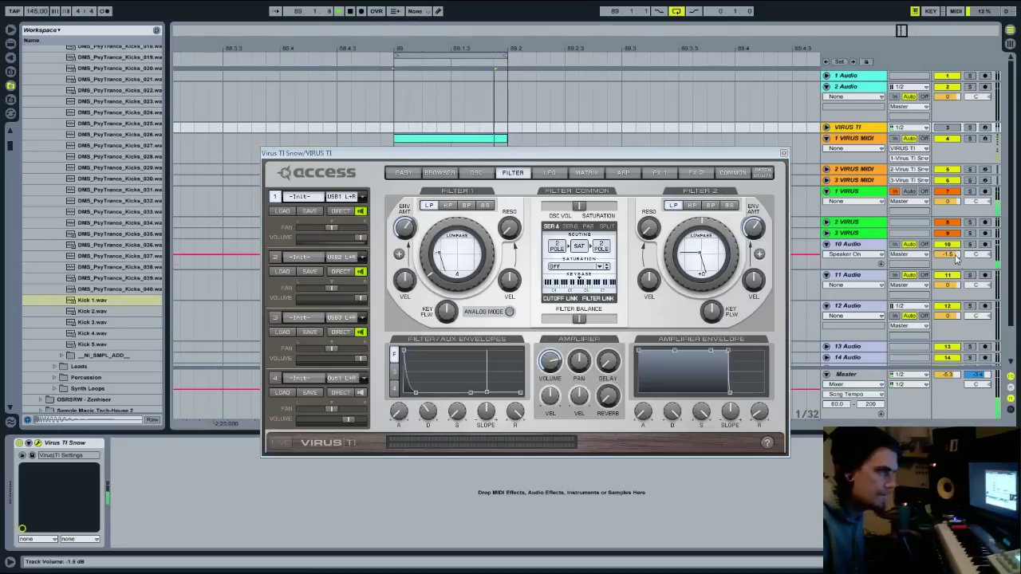
{"action": "left_click_drag", "start_coordinate": [950, 252], "coordinate": [951, 259]}
{"action": "left_click", "coordinate": [968, 207]}
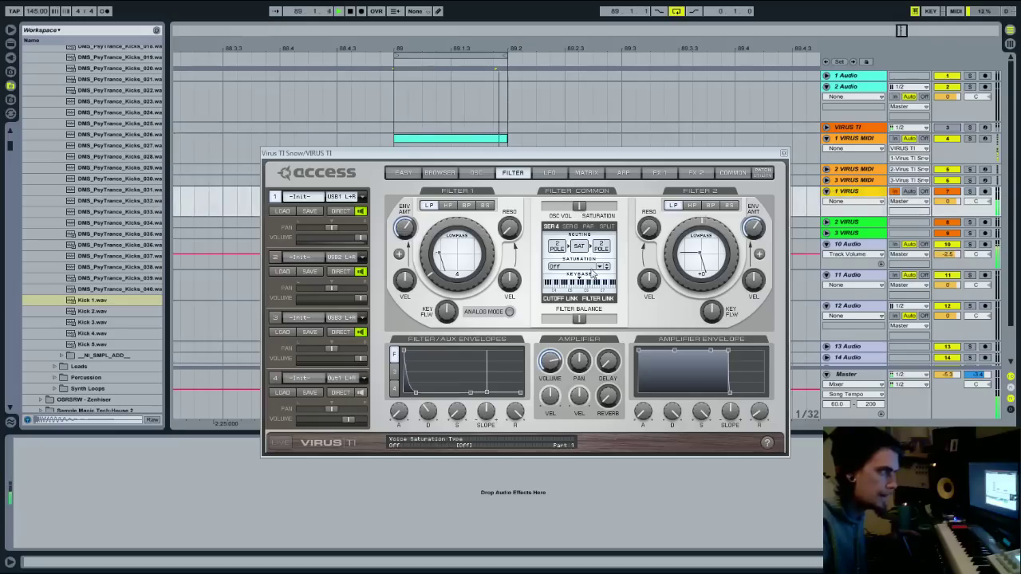
Set the filter saturation type to Rectifier and raise the oscillator volume that drives the saturation
{"action": "left_click", "coordinate": [591, 269]}
{"action": "left_click", "coordinate": [596, 360]}
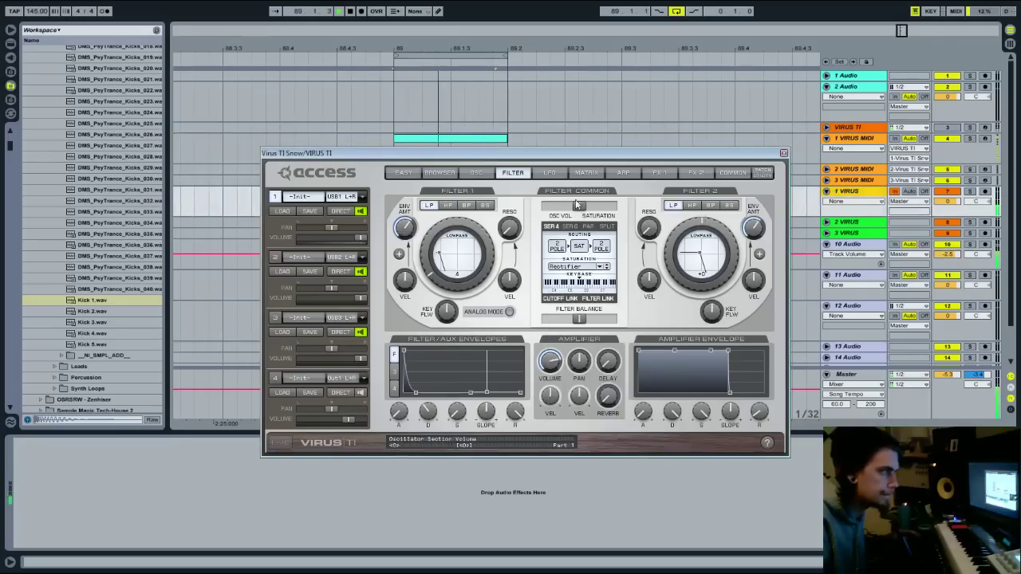
{"action": "left_click", "coordinate": [605, 268]}
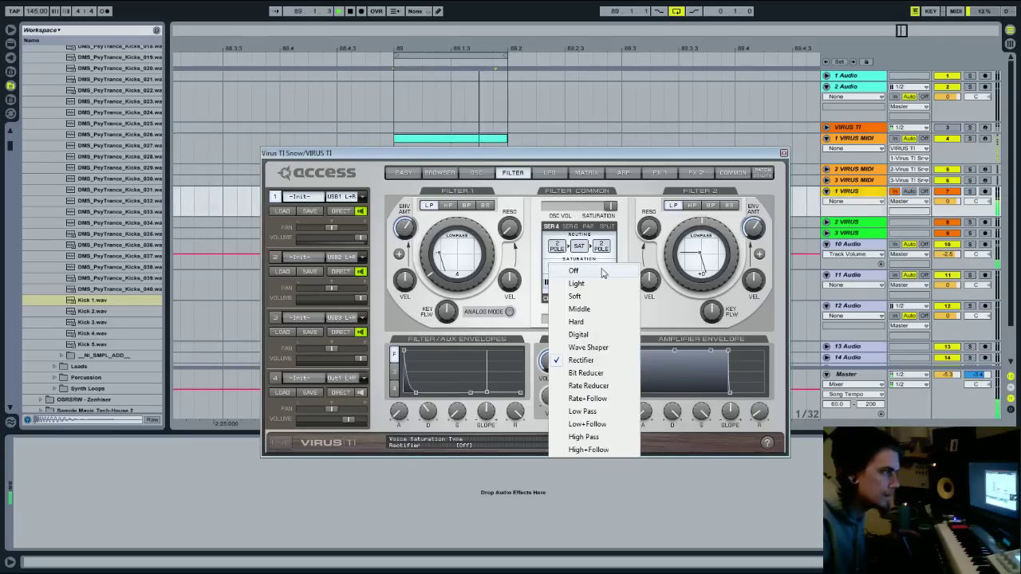
{"action": "left_click", "coordinate": [587, 224]}
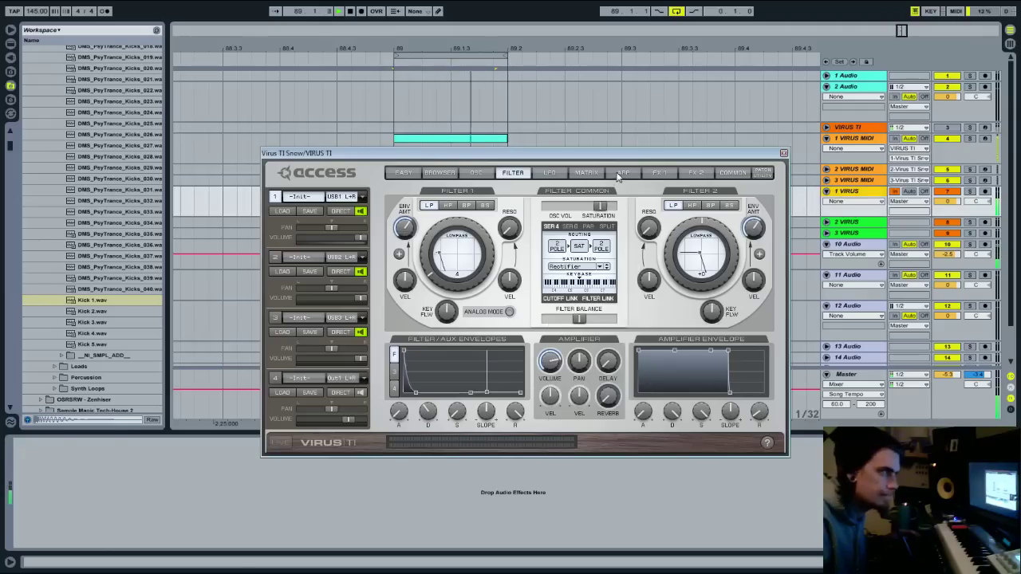
Set the song tempo to 144 BPM and the Virus unison mode to Twin on the oscillator page
{"action": "left_click", "coordinate": [36, 11]}
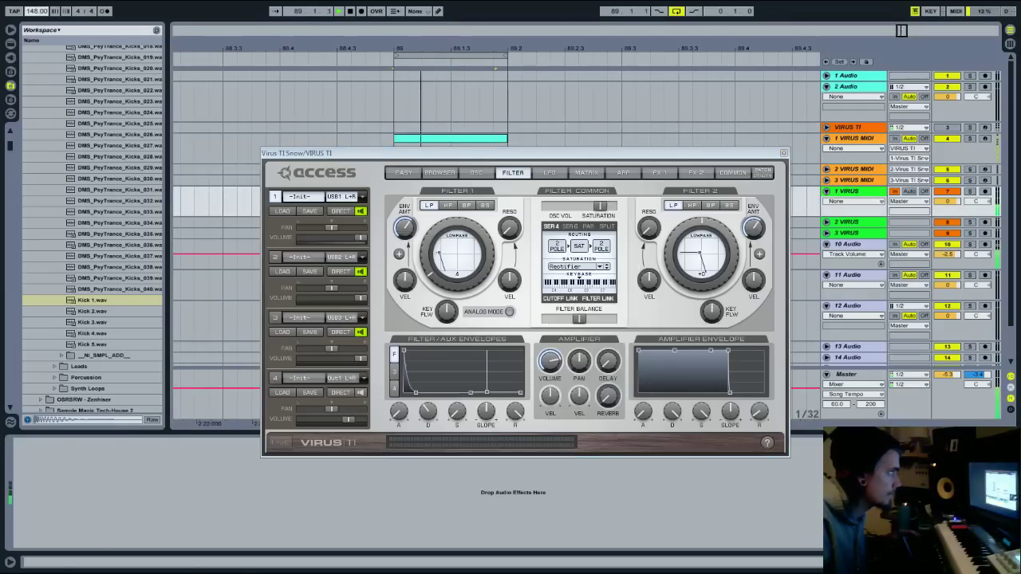
{"action": "left_click_drag", "start_coordinate": [37, 11], "coordinate": [37, 18]}
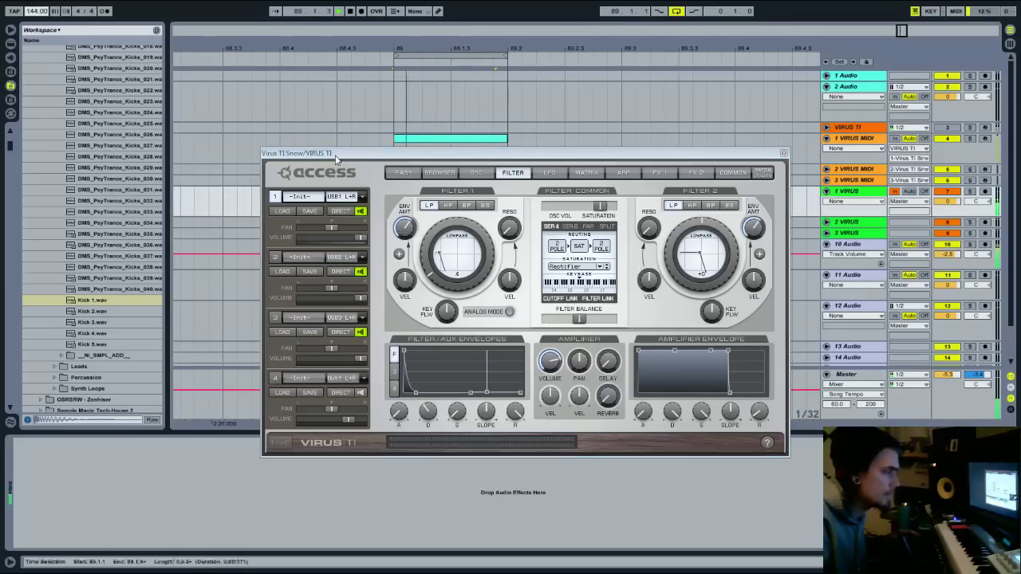
{"action": "left_click", "coordinate": [467, 174]}
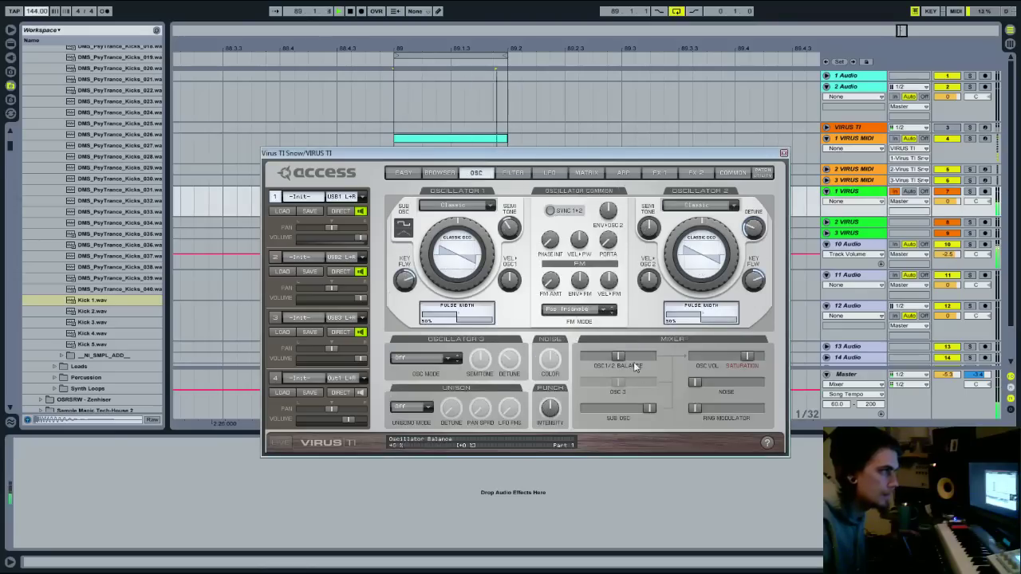
{"action": "left_click", "coordinate": [423, 405]}
{"action": "left_click", "coordinate": [411, 417]}
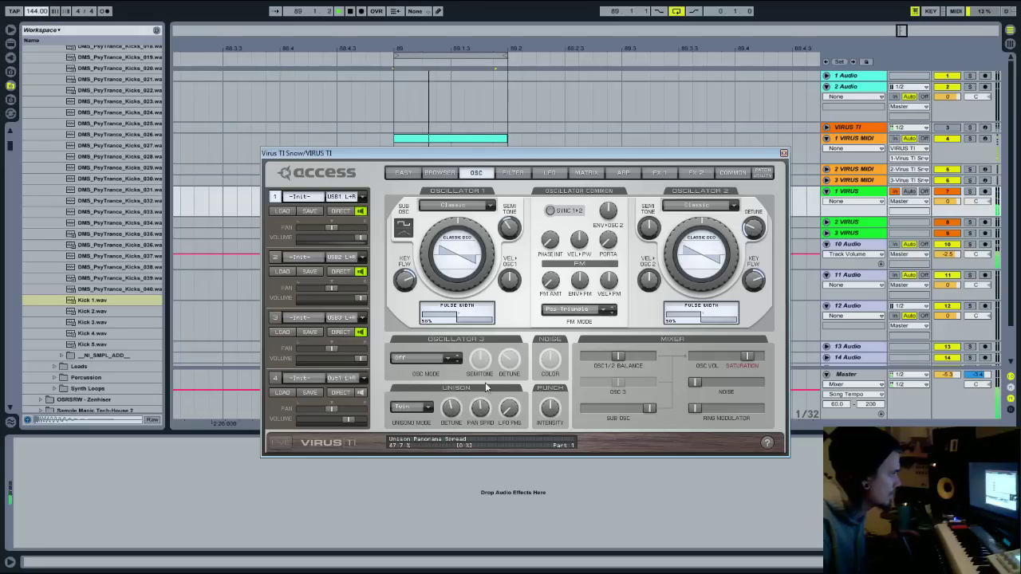
On the synth's FX 1 page, adjust the EQ gains and Analog Boost character intensity, and close the plug-in window
{"action": "left_click", "coordinate": [549, 173]}
{"action": "left_click", "coordinate": [623, 173]}
{"action": "left_click", "coordinate": [658, 173]}
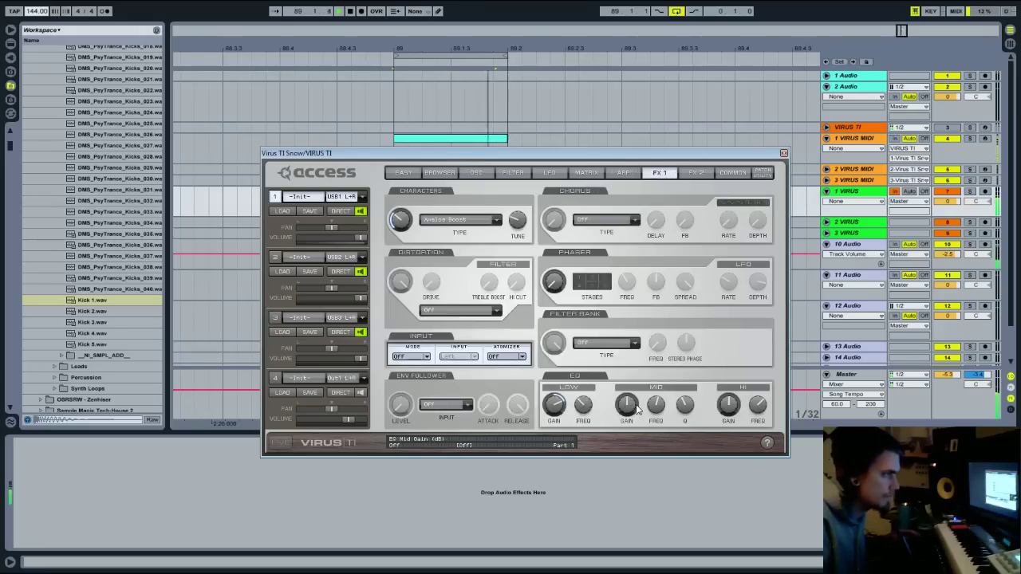
{"action": "mouse_move", "coordinate": [736, 408]}
{"action": "left_mouse_down"}
{"action": "mouse_move", "coordinate": [744, 354]}
{"action": "mouse_move", "coordinate": [732, 406]}
{"action": "left_mouse_up"}
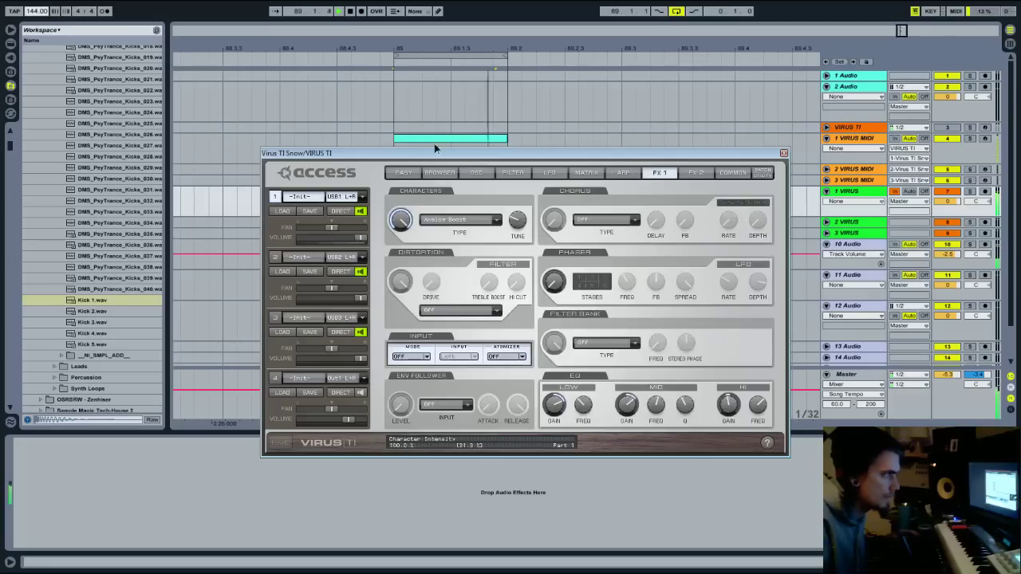
{"action": "left_click", "coordinate": [783, 153]}
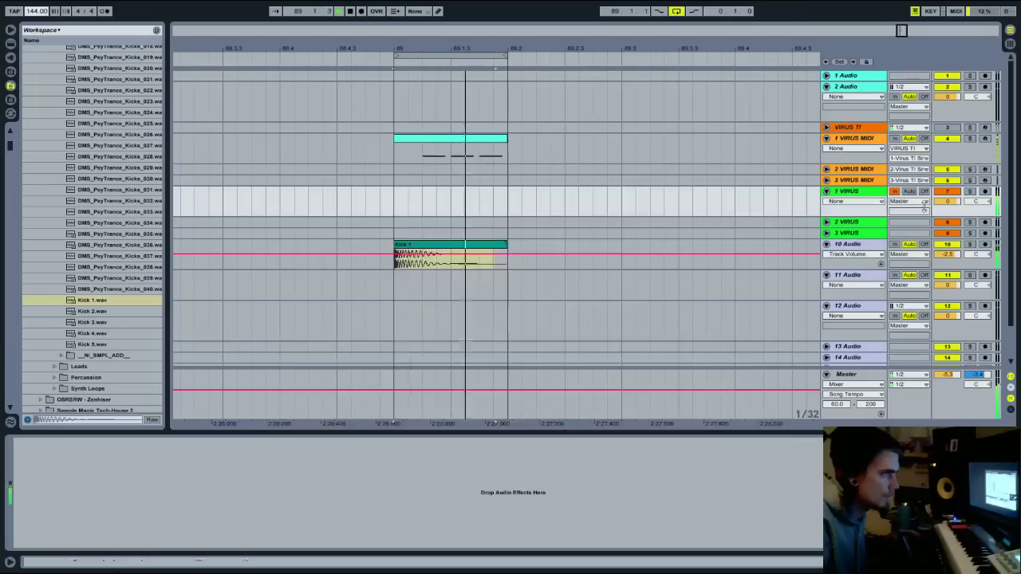
Add a Compressor to the 1 VIRUS track and sidechain it from 10-Audio
{"action": "left_click", "coordinate": [11, 44]}
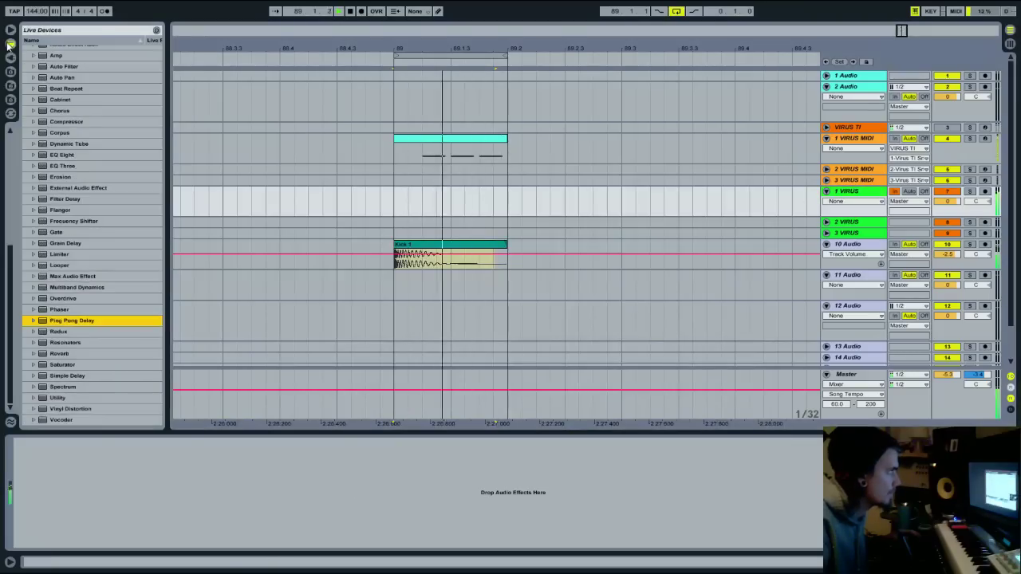
{"action": "left_click_drag", "start_coordinate": [66, 121], "coordinate": [114, 461]}
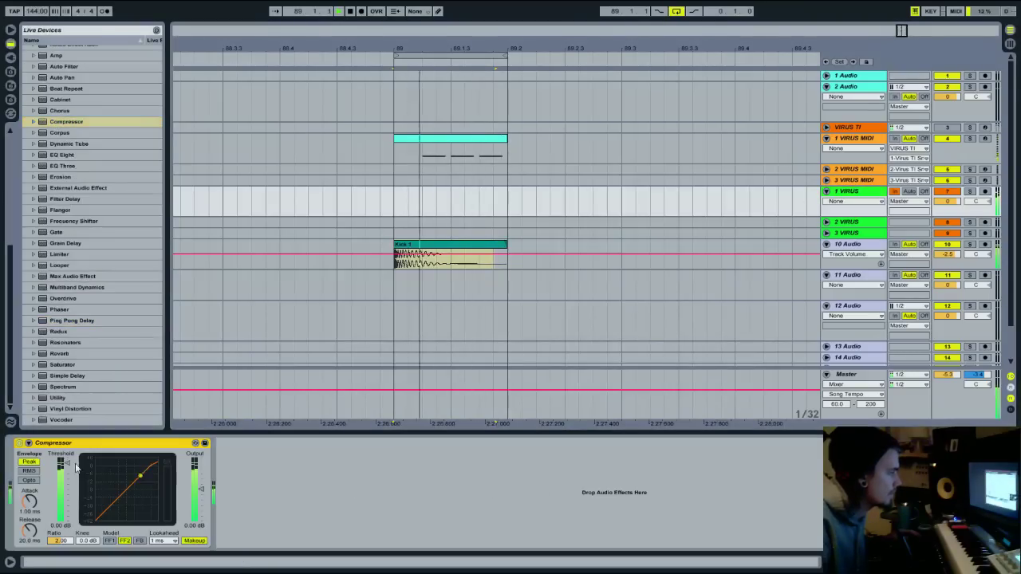
{"action": "left_click", "coordinate": [19, 443]}
{"action": "left_click", "coordinate": [36, 471]}
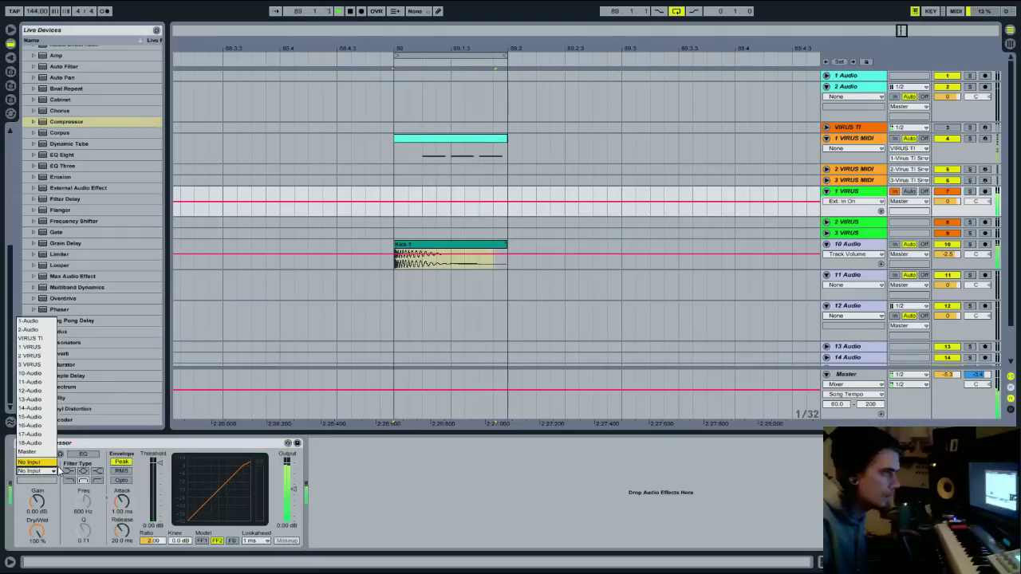
{"action": "left_click", "coordinate": [30, 373]}
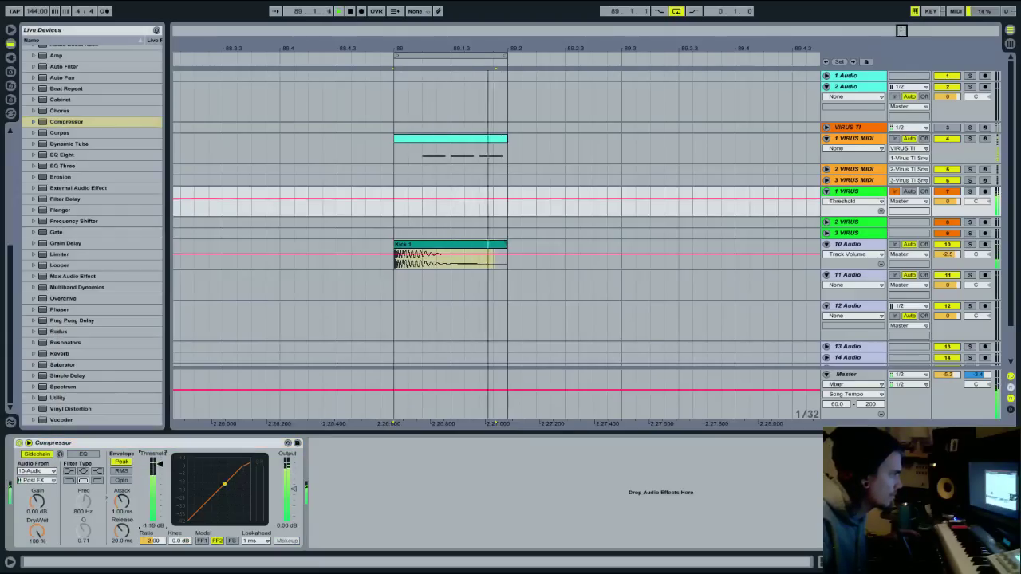
Set the sidechain compressor's threshold to -22.8 dB and its attack to 0.08 ms
{"action": "left_click_drag", "start_coordinate": [154, 463], "coordinate": [128, 507]}
{"action": "right_click", "coordinate": [126, 502]}
{"action": "left_click", "coordinate": [147, 526]}
{"action": "left_click_drag", "start_coordinate": [160, 485], "coordinate": [160, 482]}
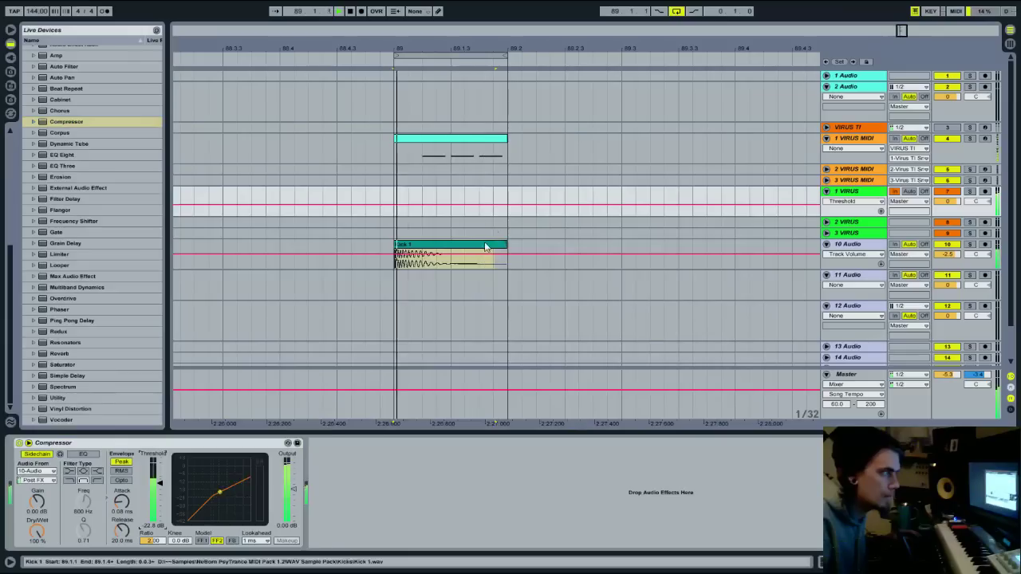
Duplicate the one-beat kick and bass clips three times and extend the arrangement loop to the full bar 89
{"action": "left_click_drag", "start_coordinate": [511, 246], "coordinate": [391, 142]}
{"action": "key", "text": "ctrl+d"}
{"action": "key", "text": "ctrl+d"}
{"action": "key", "text": "ctrl+d"}
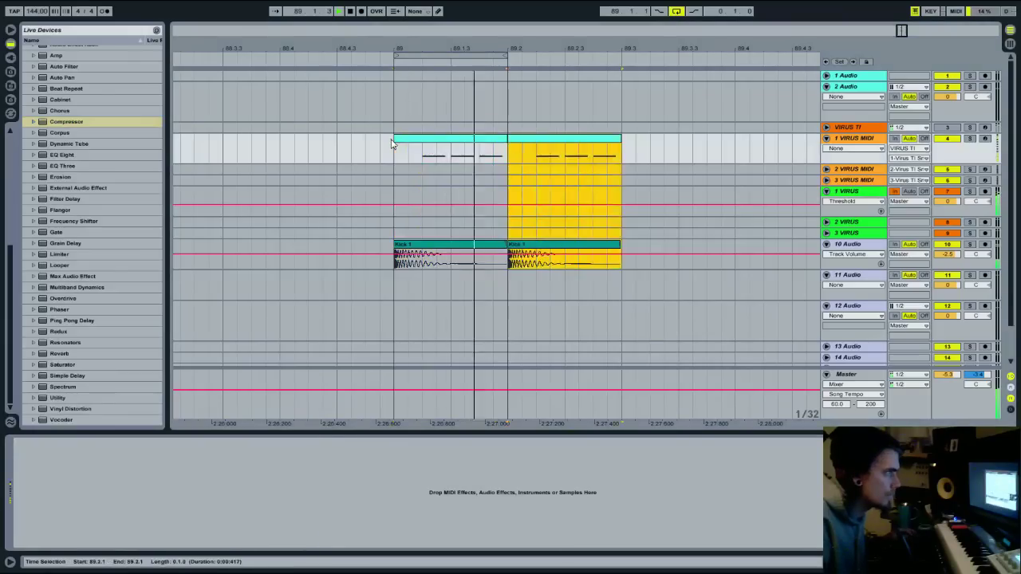
{"action": "left_click", "coordinate": [346, 55]}
{"action": "left_click_drag", "start_coordinate": [345, 55], "coordinate": [691, 55]}
{"action": "left_click", "coordinate": [691, 264]}
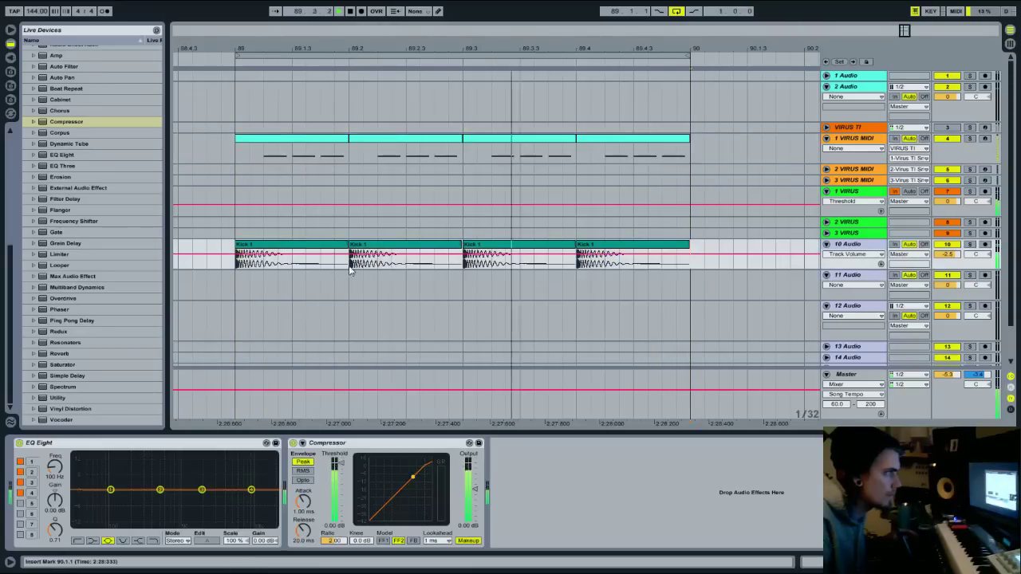
{"action": "left_click_drag", "start_coordinate": [347, 262], "coordinate": [237, 264]}
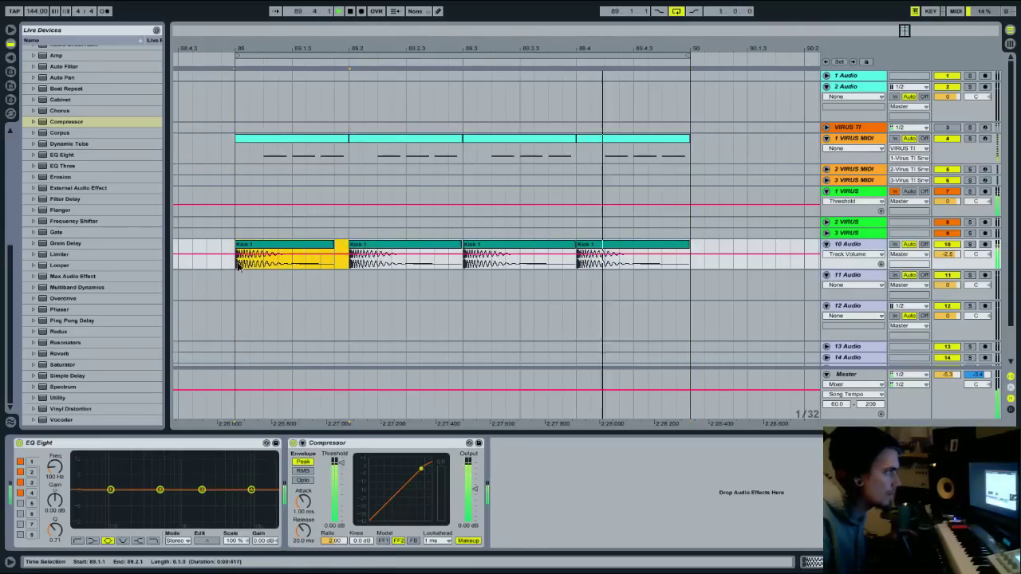
{"action": "right_click", "coordinate": [255, 244]}
{"action": "left_click", "coordinate": [279, 327]}
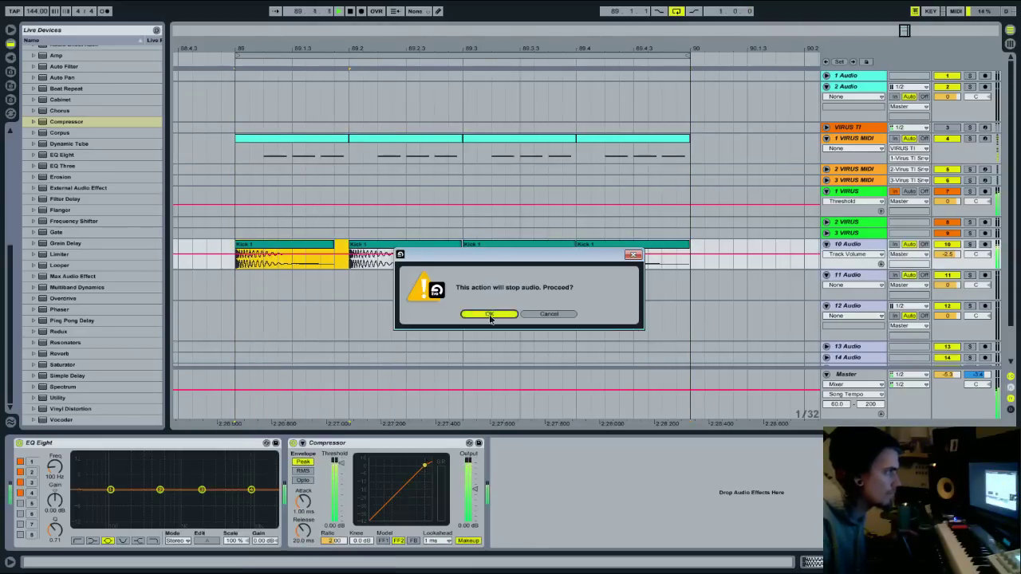
{"action": "key", "text": "Return"}
{"action": "left_click", "coordinate": [604, 327]}
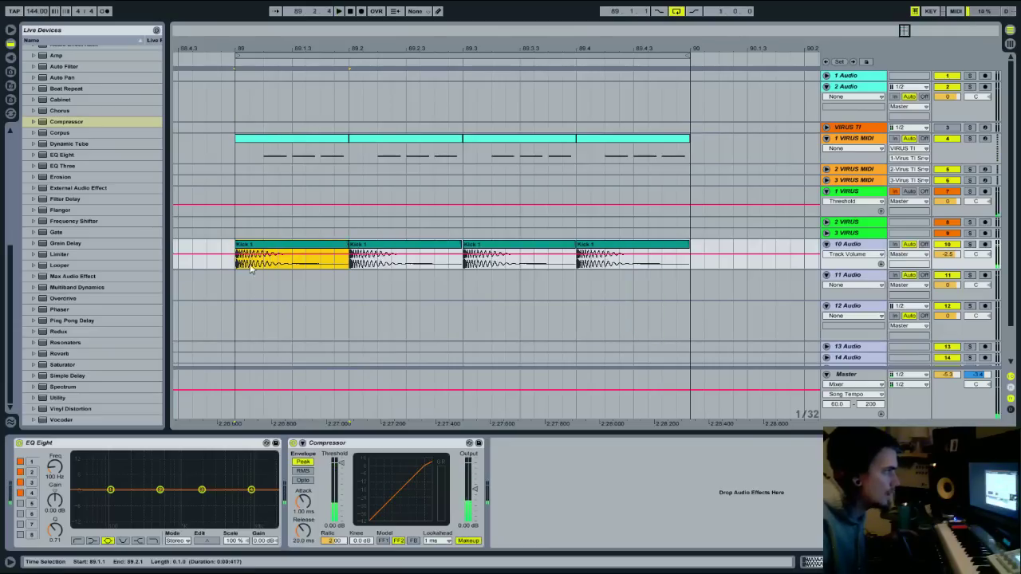
Enable looping on the first kick clip, extend it across the whole bar over the other kicks, and start playback
{"action": "right_click", "coordinate": [248, 259]}
{"action": "left_click", "coordinate": [262, 296]}
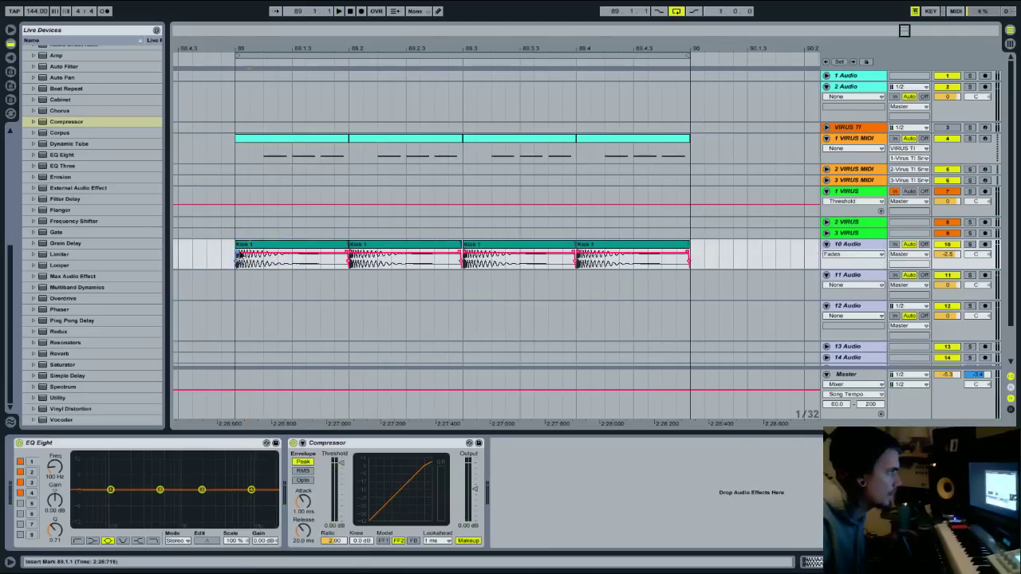
{"action": "double_click", "coordinate": [239, 259]}
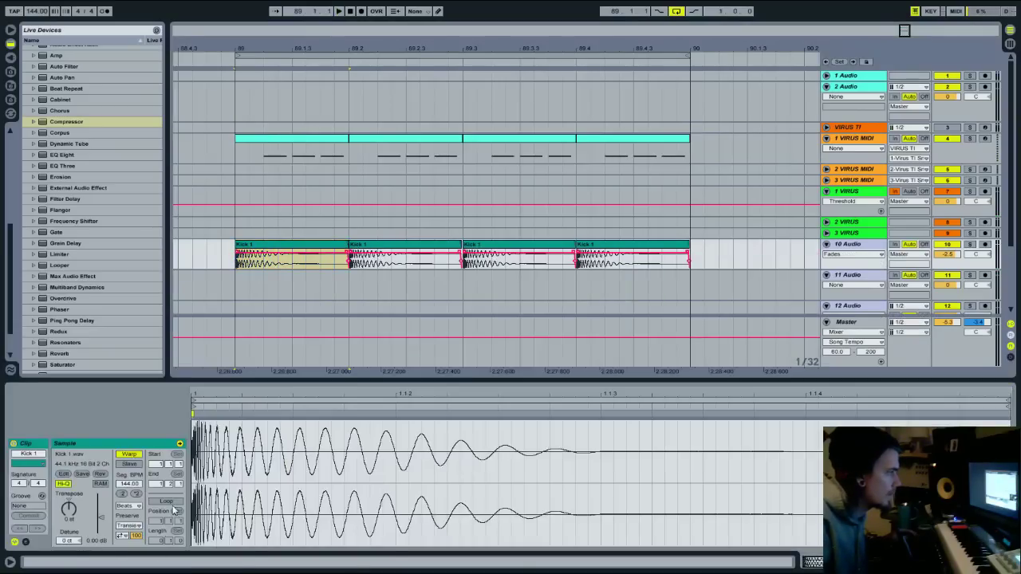
{"action": "left_click", "coordinate": [166, 501]}
{"action": "left_click_drag", "start_coordinate": [343, 245], "coordinate": [693, 257]}
{"action": "key", "text": "space"}
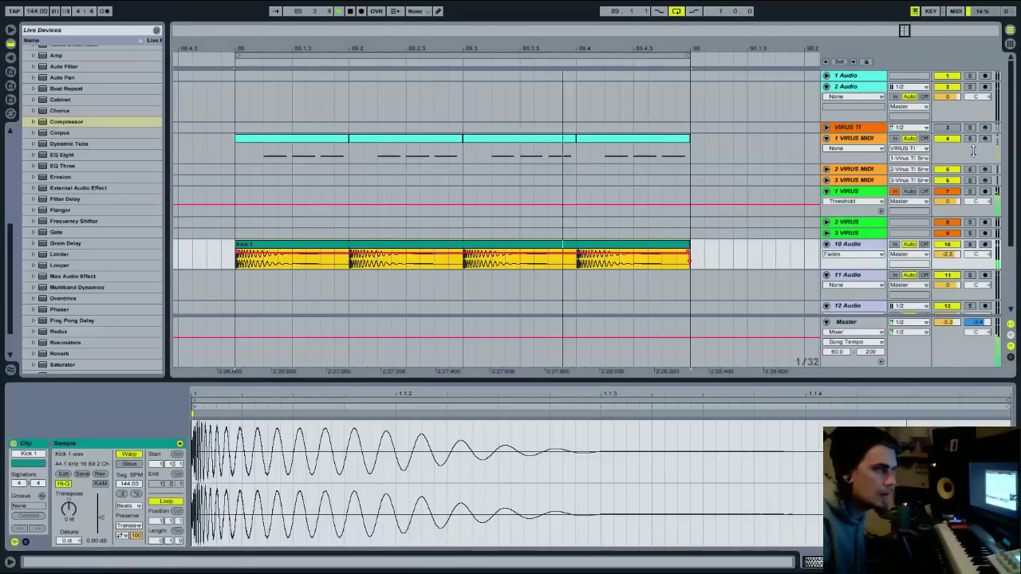
Reopen the Virus TI Snow window from the VIRUS TI track and move it below the bass MIDI clips
{"action": "left_click", "coordinate": [848, 138]}
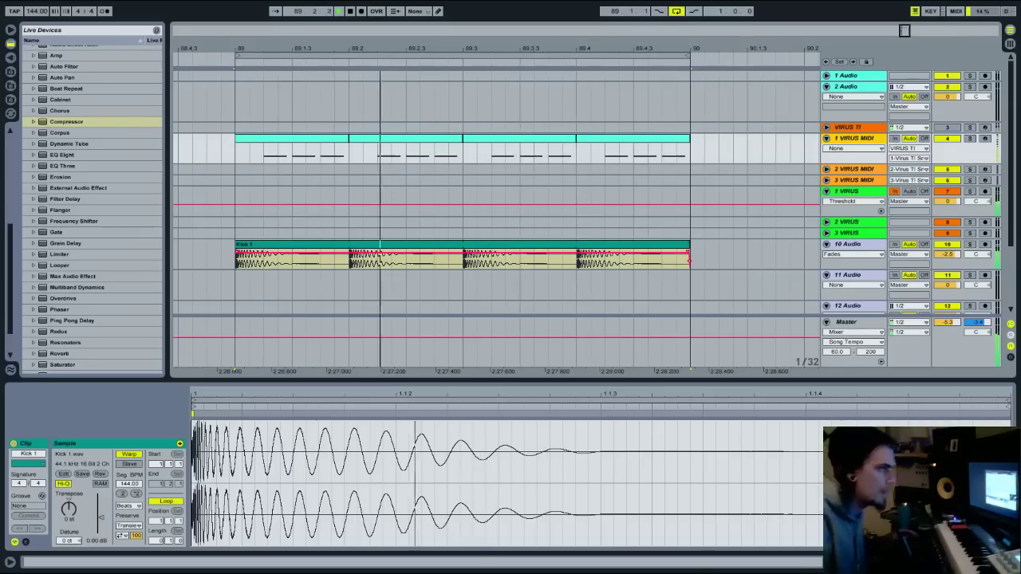
{"action": "key", "text": "shift+Tab"}
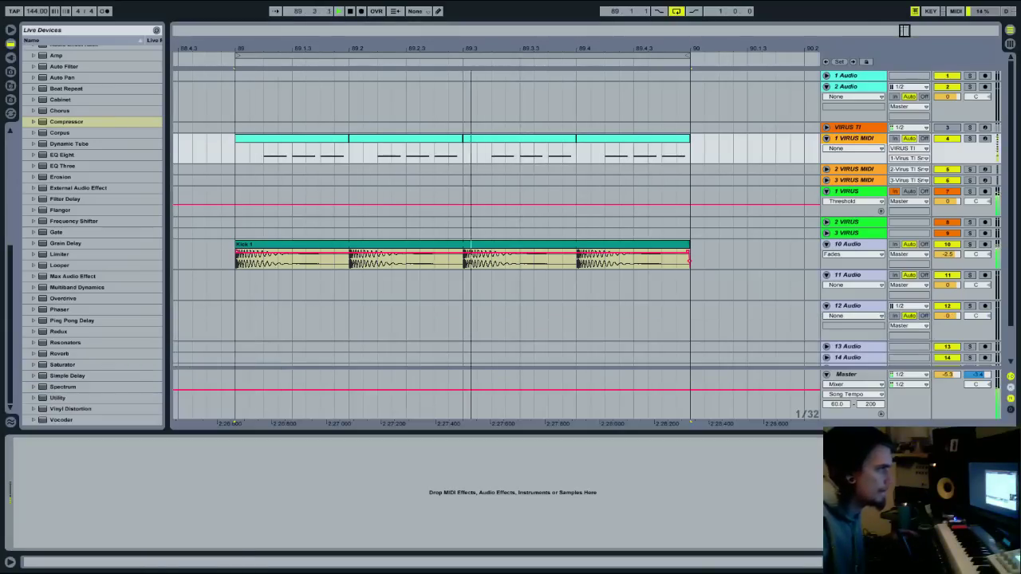
{"action": "left_click", "coordinate": [758, 129]}
{"action": "left_click", "coordinate": [35, 444]}
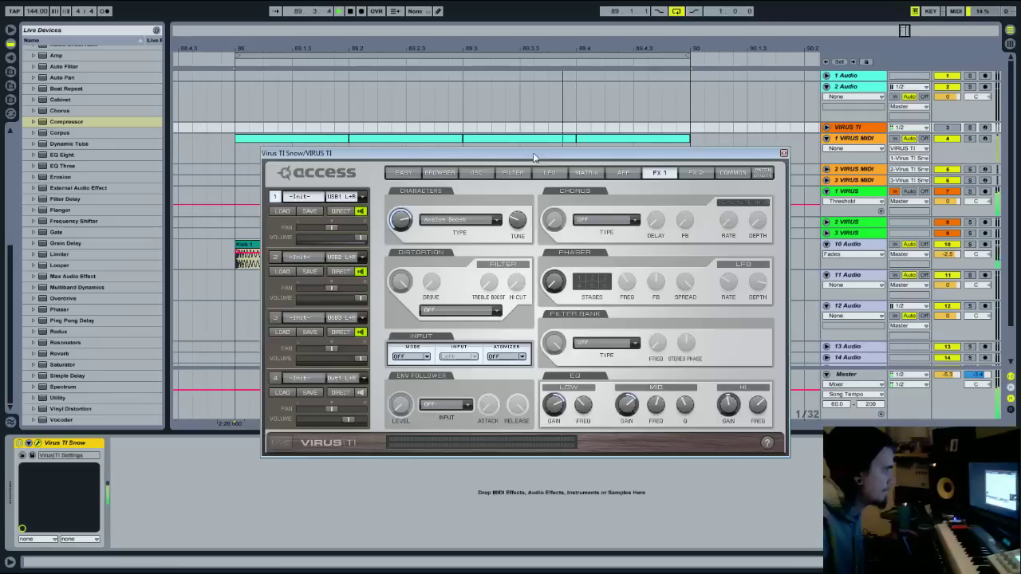
{"action": "left_click_drag", "start_coordinate": [323, 155], "coordinate": [234, 203]}
Consolidate the four bass MIDI clips on the 1 VIRUS MIDI track into a single one-bar clip
{"action": "left_click_drag", "start_coordinate": [237, 162], "coordinate": [689, 159]}
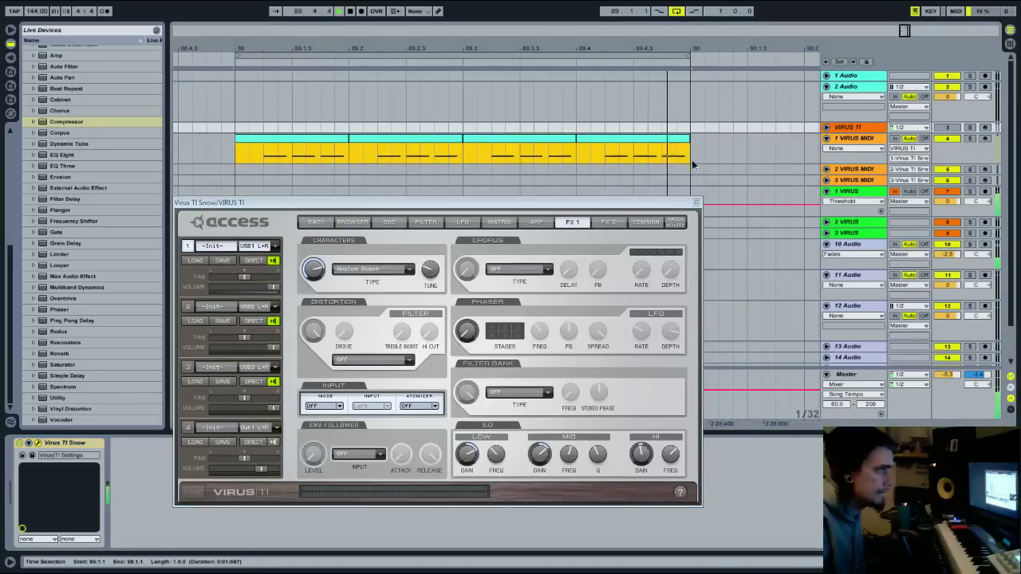
{"action": "right_click", "coordinate": [678, 147]}
{"action": "left_click", "coordinate": [722, 209]}
Set the Virus phaser mix to 127 and turn the oscillator balance fully towards oscillator 1
{"action": "left_click_drag", "start_coordinate": [641, 205], "coordinate": [647, 182]}
{"action": "left_click_drag", "start_coordinate": [474, 309], "coordinate": [481, 216]}
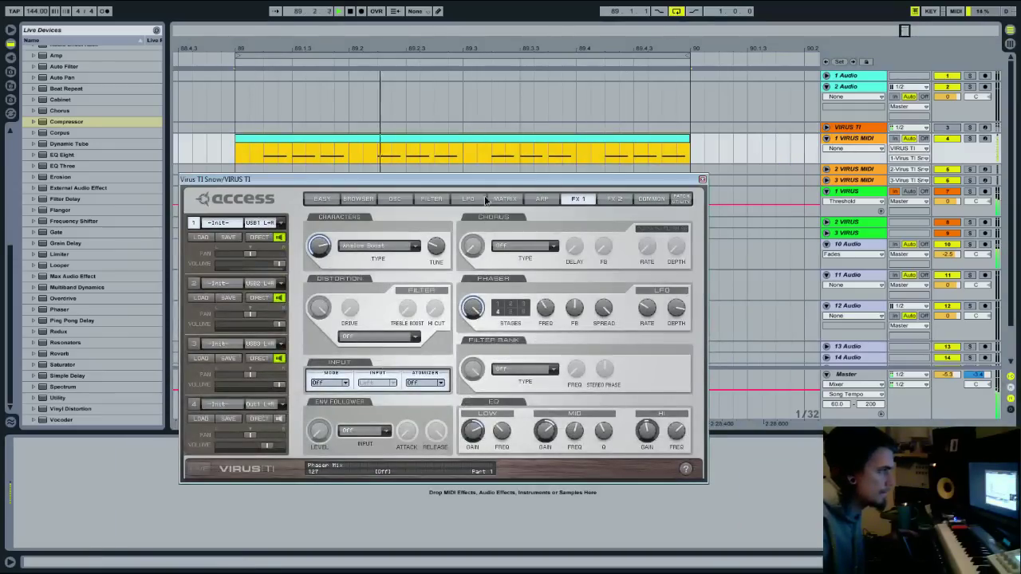
{"action": "left_click", "coordinate": [395, 199]}
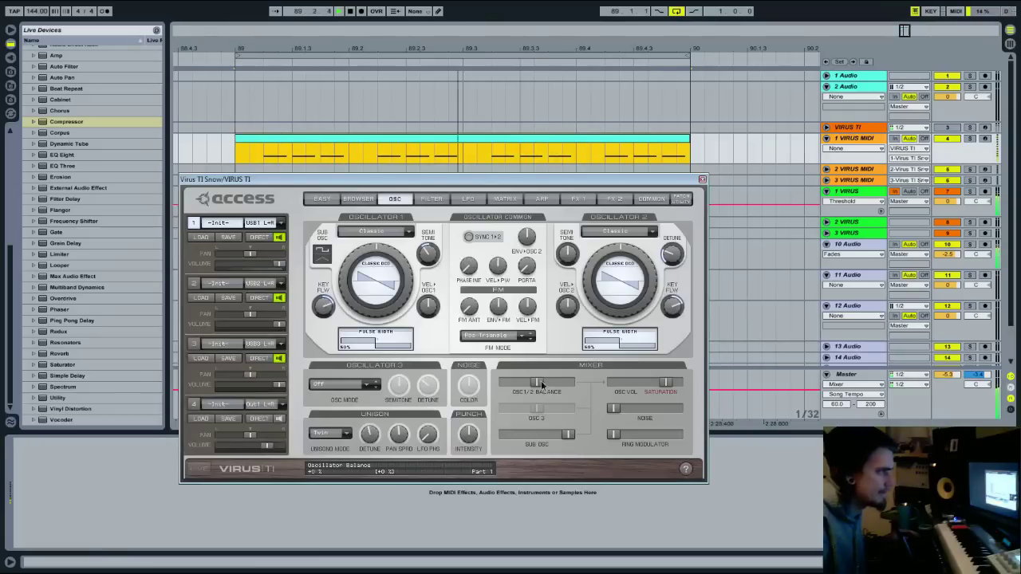
{"action": "mouse_move", "coordinate": [459, 380]}
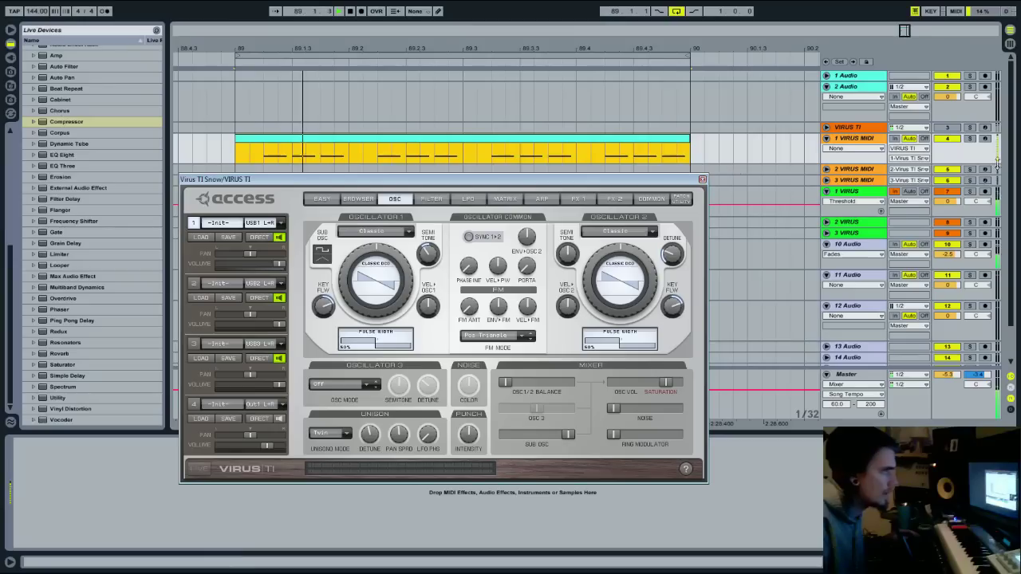
Add a second Compressor ahead of the sidechain compressor on the 1 VIRUS track and set its threshold to -5.76 dB
{"action": "left_click", "coordinate": [870, 193]}
{"action": "left_click_drag", "start_coordinate": [131, 123], "coordinate": [124, 488]}
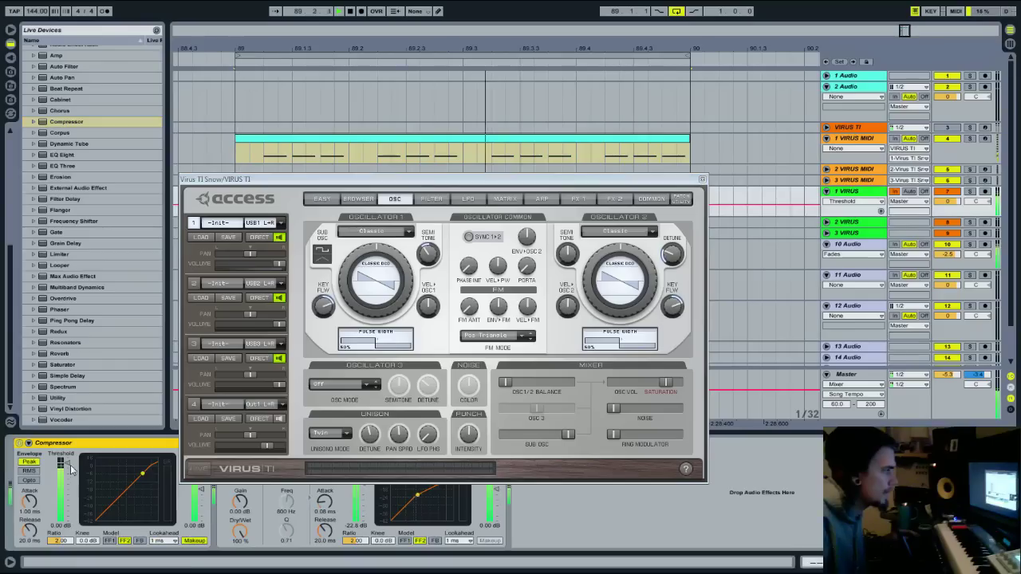
{"action": "left_click_drag", "start_coordinate": [64, 463], "coordinate": [67, 469]}
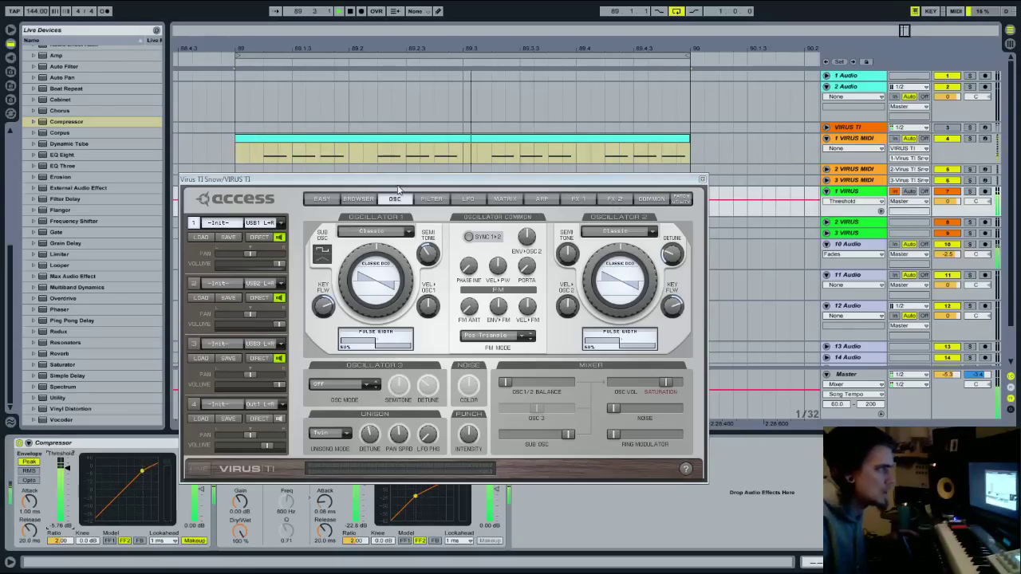
Return the Virus filter balance to about the centre and set filter 2's cutoff offset to -10
{"action": "left_click", "coordinate": [430, 198]}
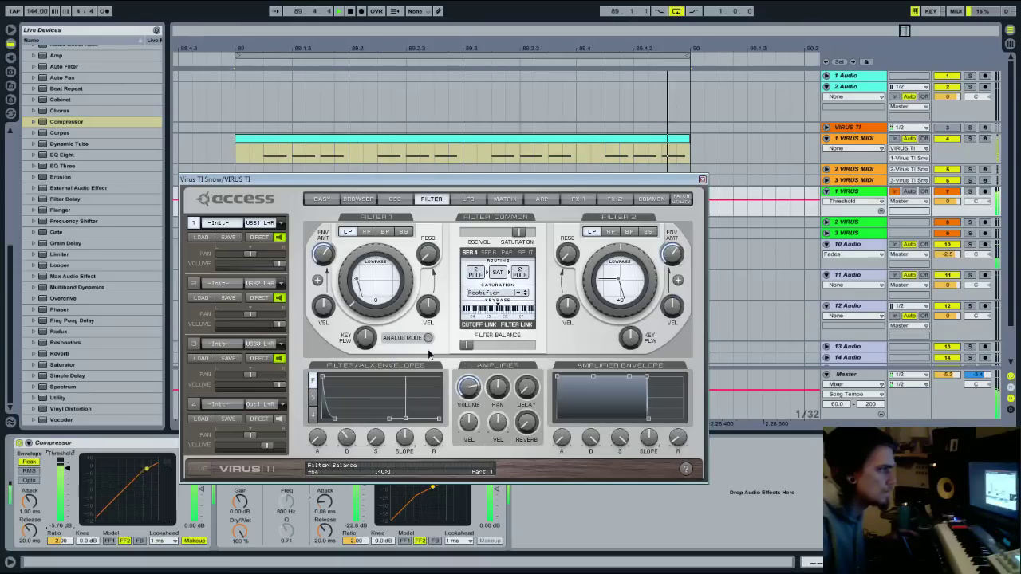
{"action": "left_click_drag", "start_coordinate": [429, 353], "coordinate": [511, 354]}
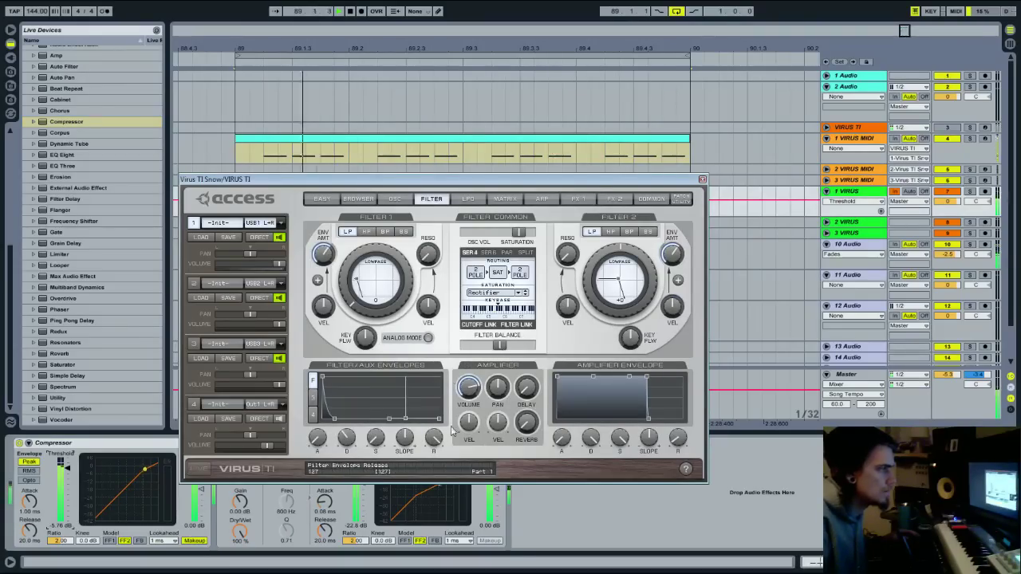
{"action": "left_click_drag", "start_coordinate": [600, 286], "coordinate": [603, 250]}
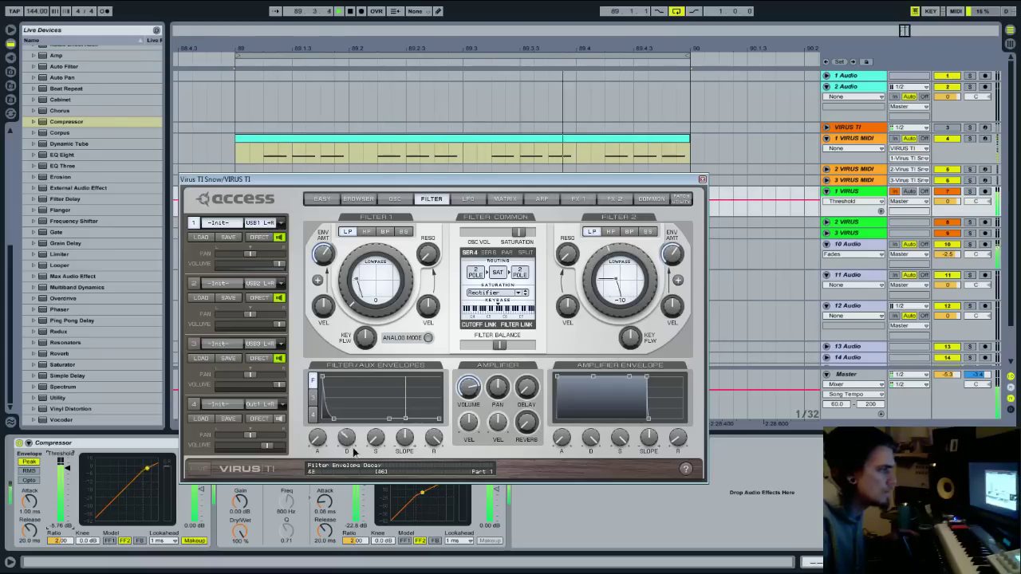
Fine-tune the filter envelope decay of Virus part 1 and set its key mode to Mono 1
{"action": "left_click_drag", "start_coordinate": [354, 442], "coordinate": [356, 454]}
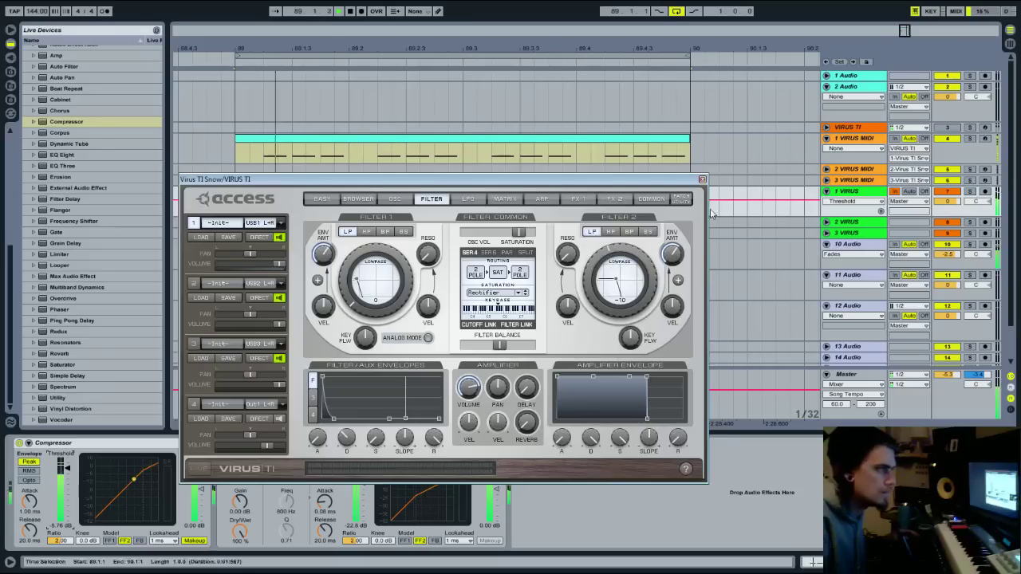
{"action": "left_click", "coordinate": [650, 198]}
{"action": "left_click", "coordinate": [444, 251]}
{"action": "left_click", "coordinate": [521, 232]}
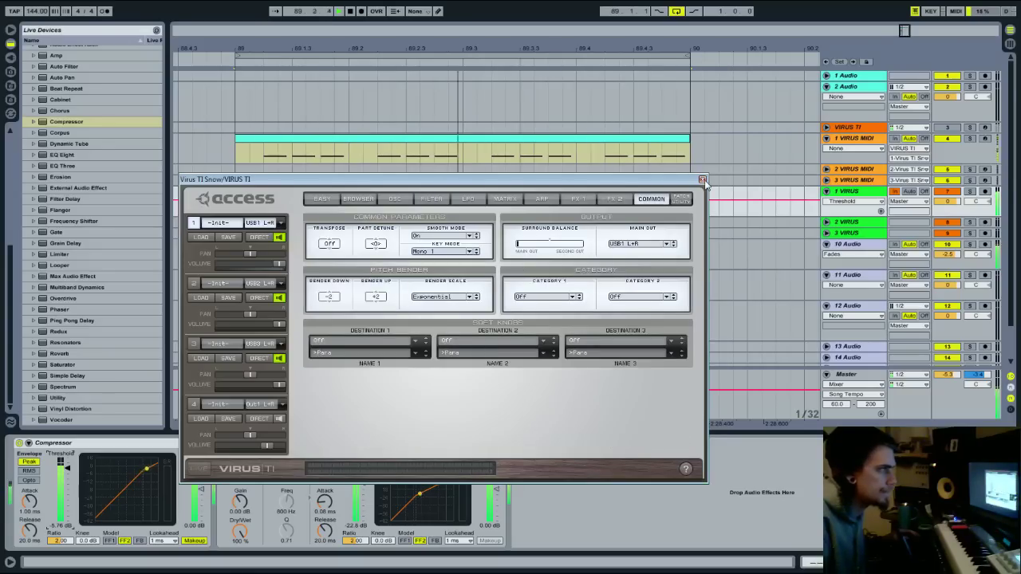
Copy the one-bar clip from the 1 VIRUS MIDI track to bar 89 of the 2 VIRUS MIDI track and unfold that track
{"action": "left_click", "coordinate": [444, 139]}
{"action": "left_click", "coordinate": [702, 181]}
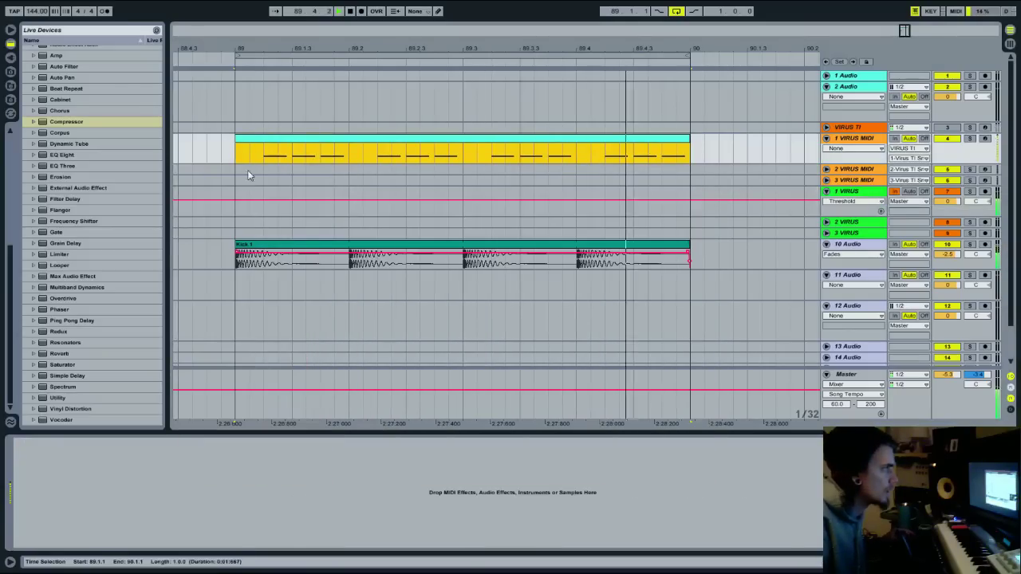
{"action": "left_click", "coordinate": [236, 169]}
{"action": "key", "text": "ctrl+v"}
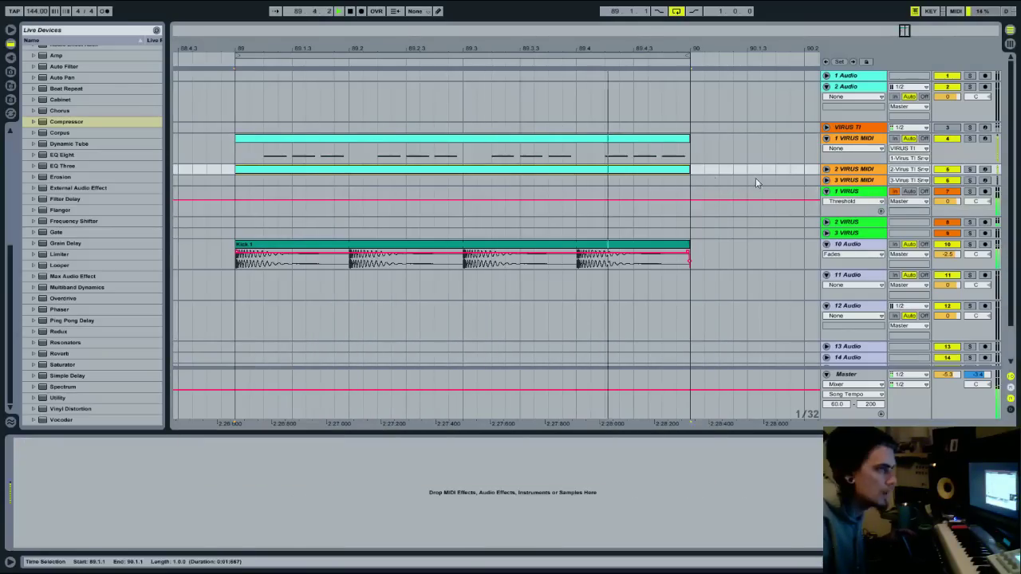
{"action": "left_click", "coordinate": [826, 169]}
{"action": "left_click_drag", "start_coordinate": [850, 184], "coordinate": [849, 194]}
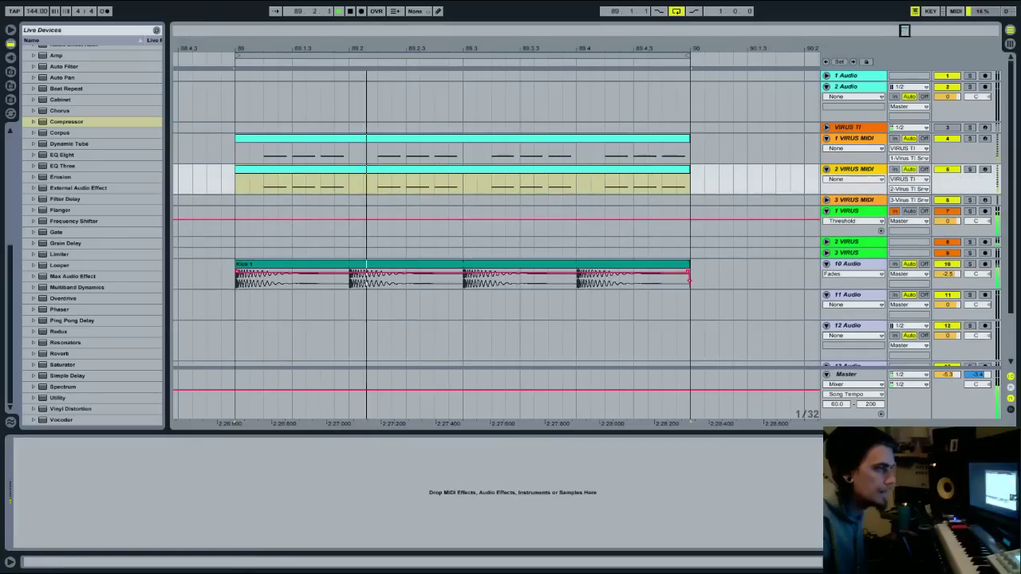
Replace the notes in the 2 VIRUS MIDI clip with a single F3 note spanning the whole bar
{"action": "double_click", "coordinate": [655, 169]}
{"action": "left_click", "coordinate": [212, 421]}
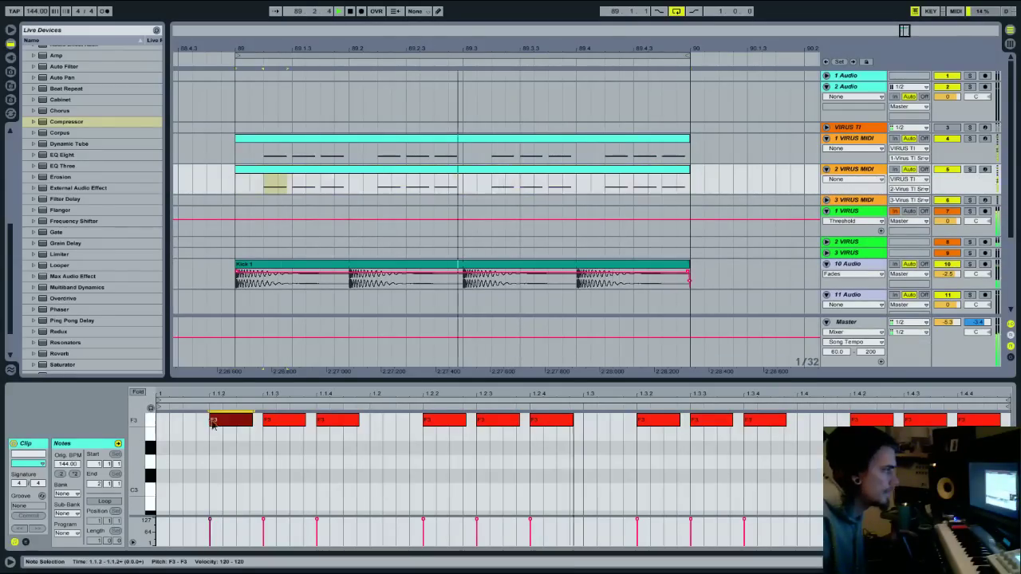
{"action": "left_click_drag", "start_coordinate": [212, 420], "coordinate": [250, 423]}
{"action": "left_click_drag", "start_coordinate": [338, 421], "coordinate": [979, 422]}
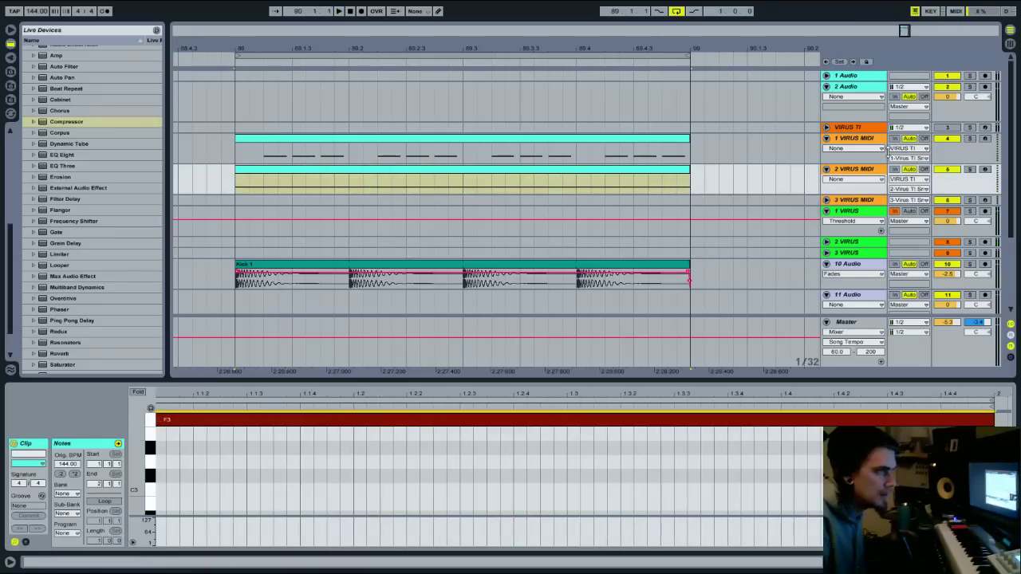
Start playback and show the arpeggiator settings of the Virus TI on the VIRUS TI track
{"action": "double_click", "coordinate": [872, 128]}
{"action": "key", "text": "space"}
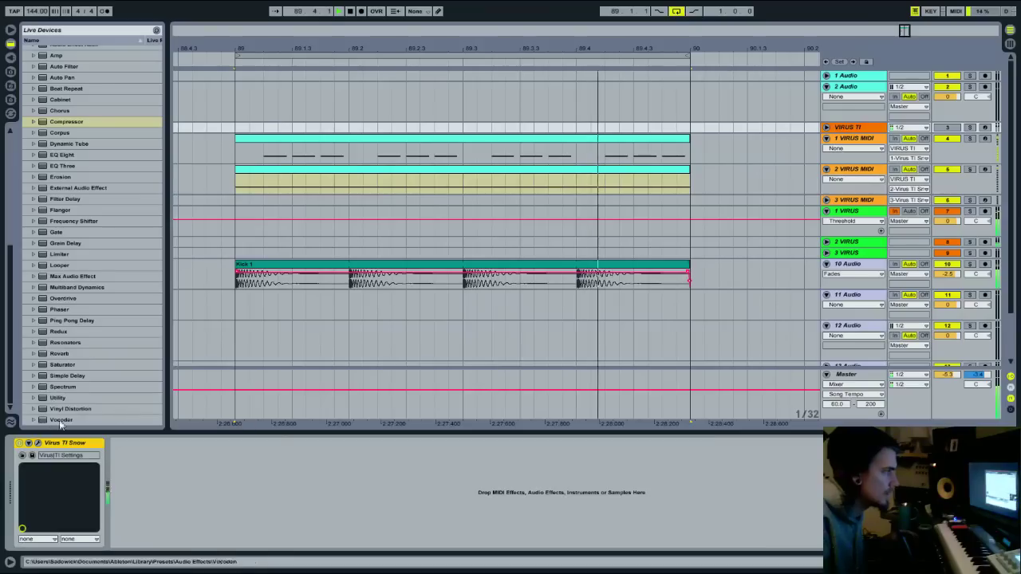
{"action": "left_click", "coordinate": [38, 443]}
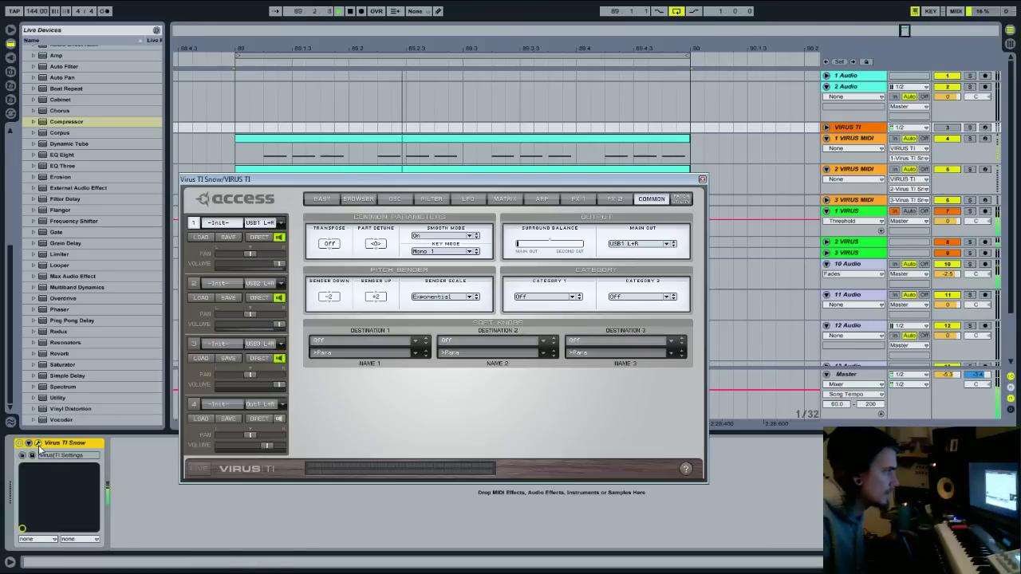
{"action": "left_click", "coordinate": [542, 199]}
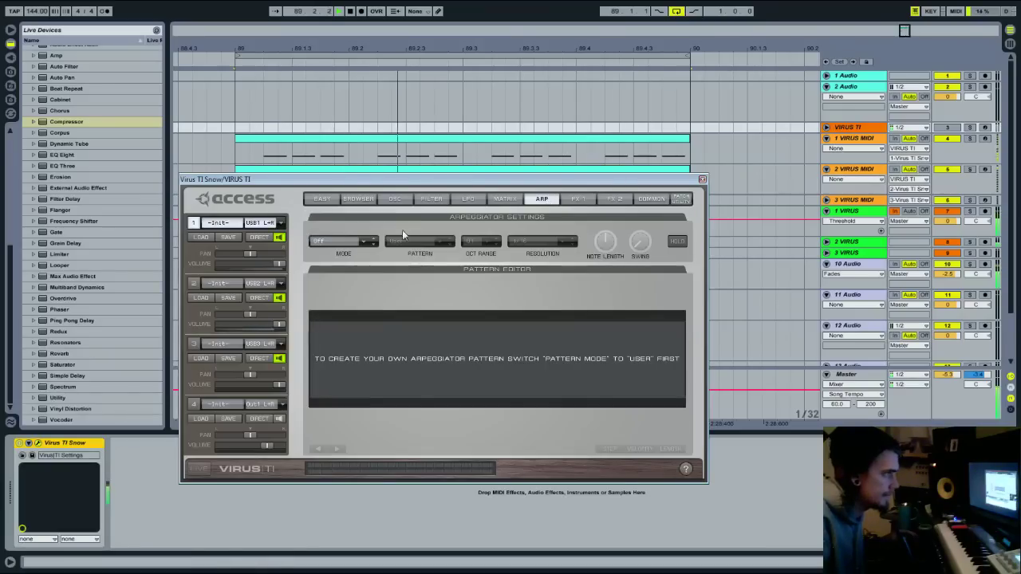
{"action": "left_click", "coordinate": [504, 198]}
{"action": "left_click", "coordinate": [576, 199]}
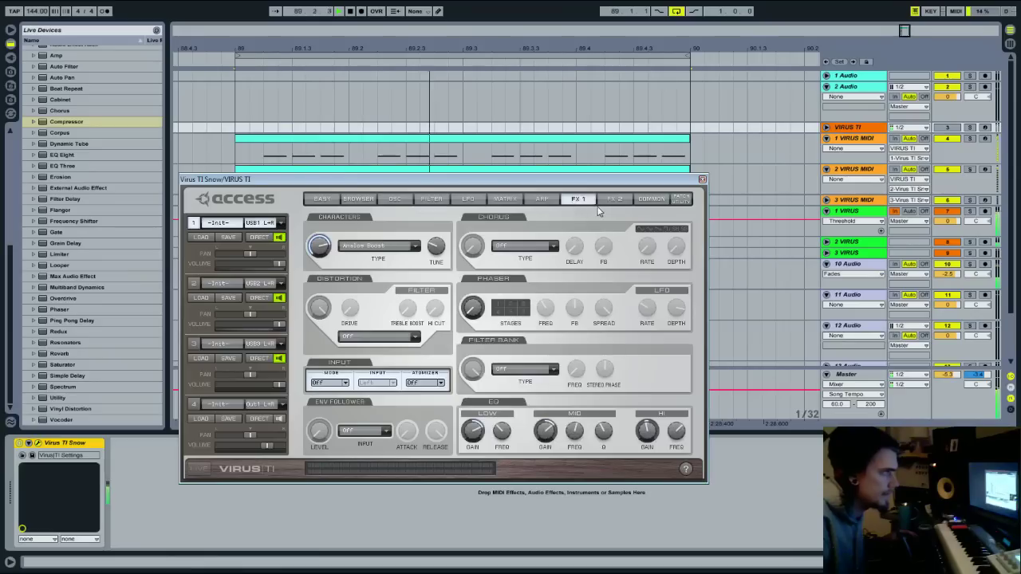
{"action": "left_click", "coordinate": [541, 198]}
{"action": "left_click", "coordinate": [343, 241]}
{"action": "left_click", "coordinate": [335, 254]}
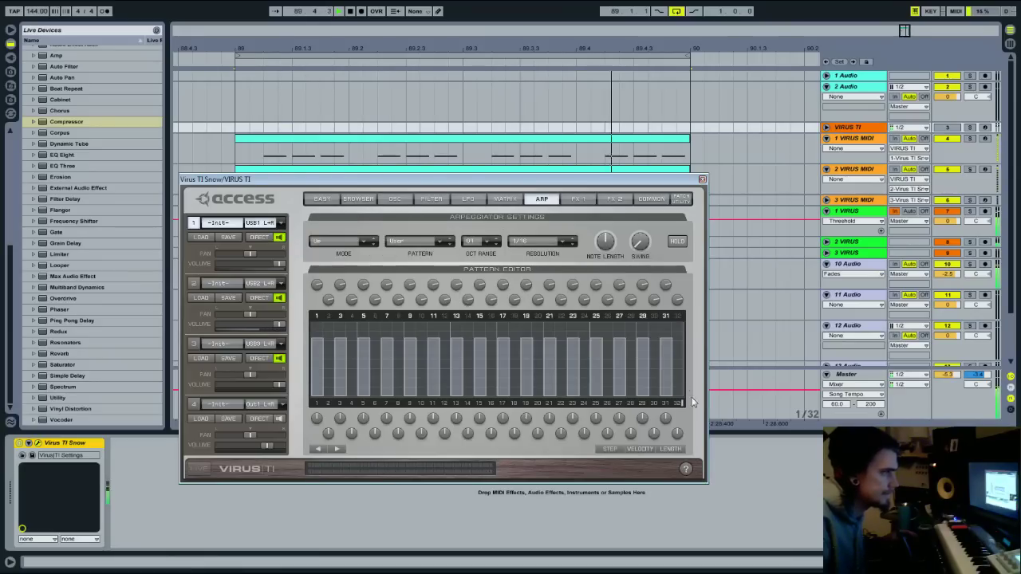
{"action": "left_click_drag", "start_coordinate": [674, 393], "coordinate": [447, 402]}
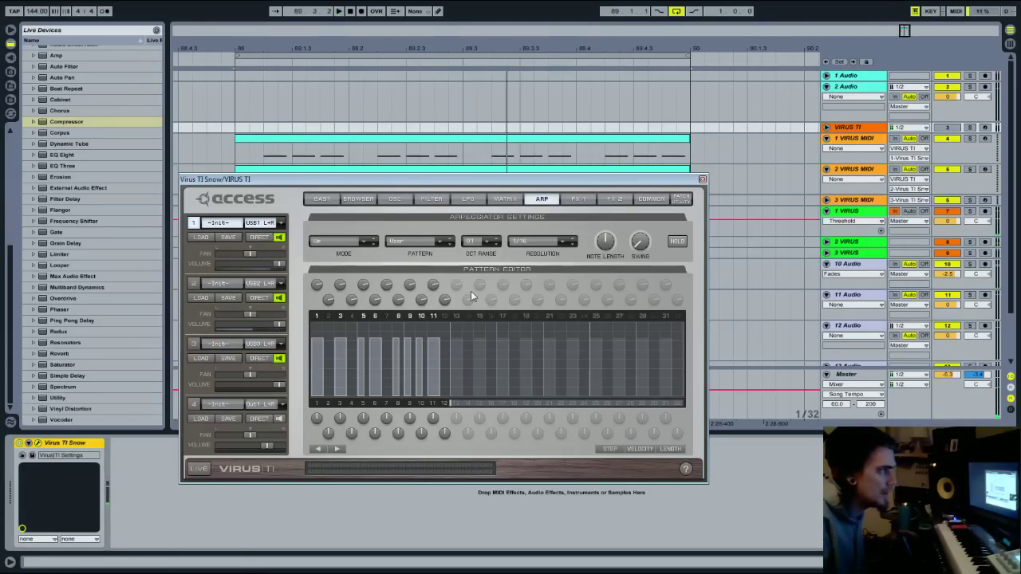
{"action": "left_click", "coordinate": [343, 241]}
{"action": "left_click", "coordinate": [336, 241]}
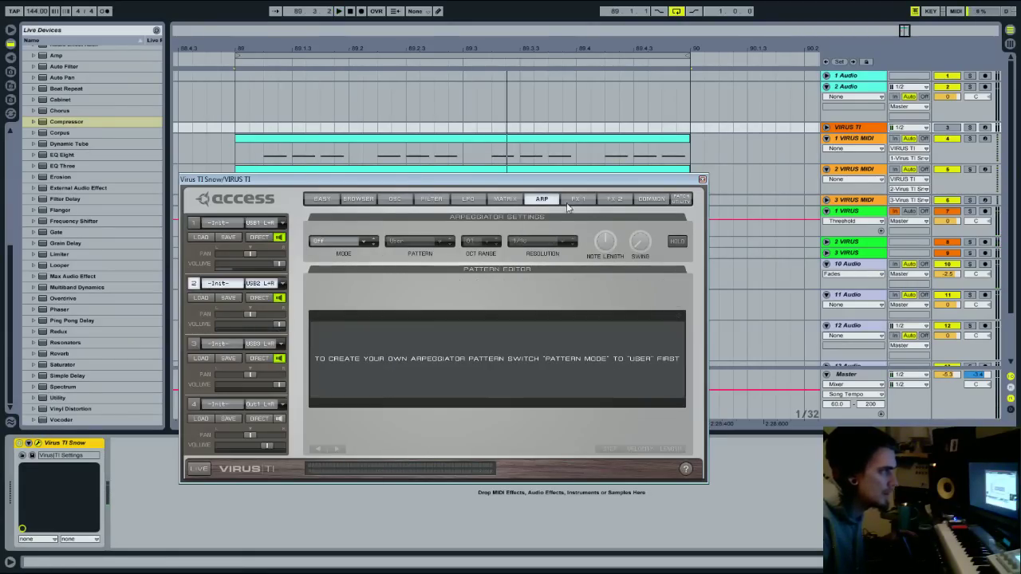
Turn on the arpeggiator of Virus part 2 in Up mode with the User pattern, randomize its steps and shorten it to 12 steps
{"action": "left_click", "coordinate": [343, 241]}
{"action": "left_click", "coordinate": [343, 252]}
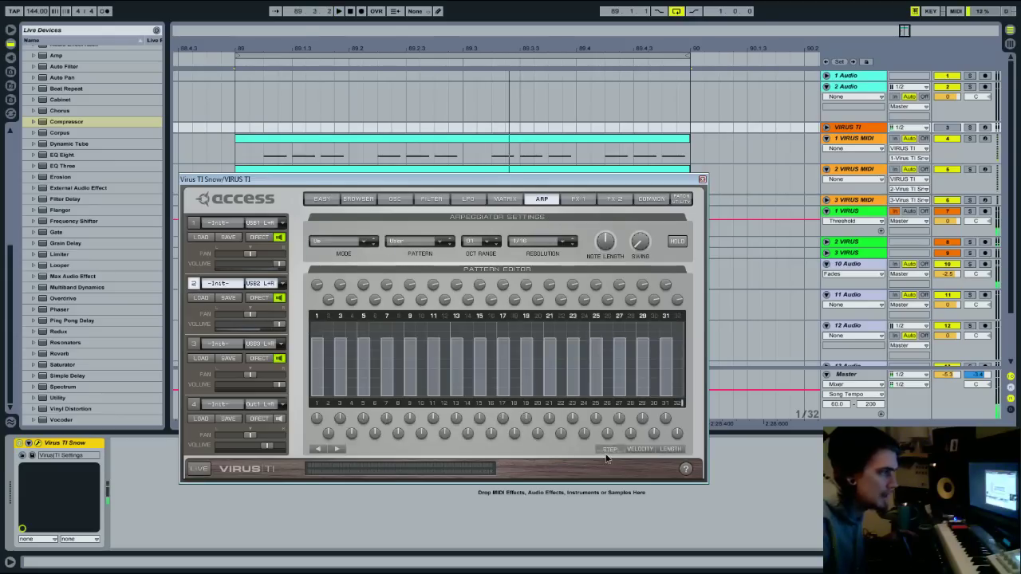
{"action": "left_click", "coordinate": [608, 448]}
{"action": "left_click_drag", "start_coordinate": [681, 404], "coordinate": [449, 404]}
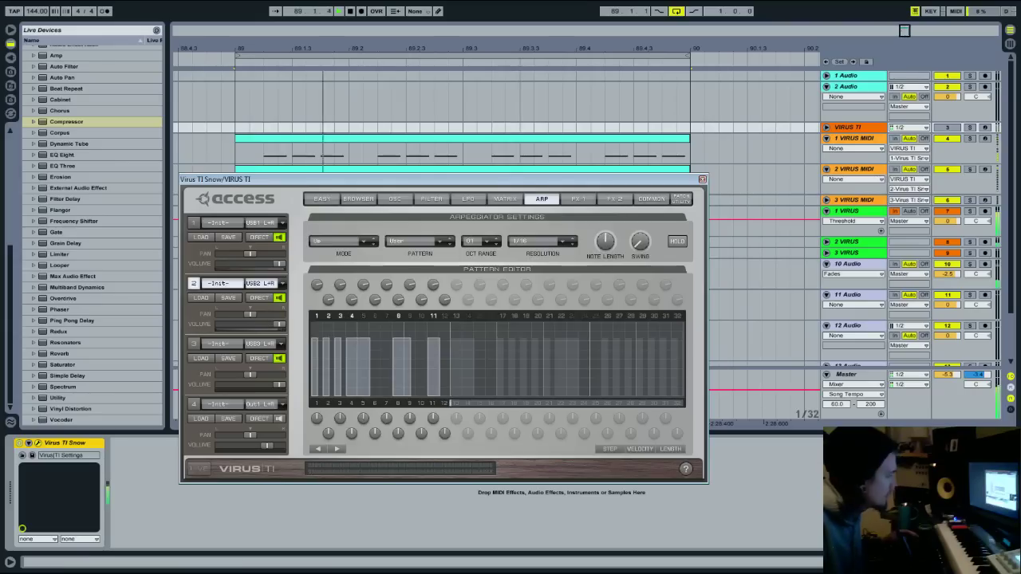
Randomize the steps of part 2's 12-step arpeggiator pattern several more times to get a new rhythm
{"action": "left_click", "coordinate": [608, 452]}
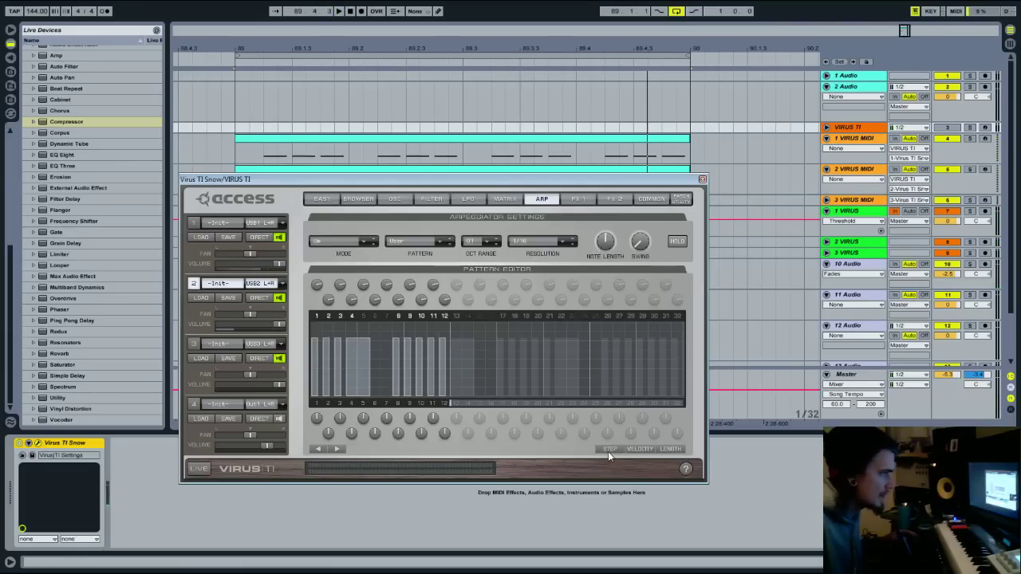
{"action": "left_click", "coordinate": [608, 451]}
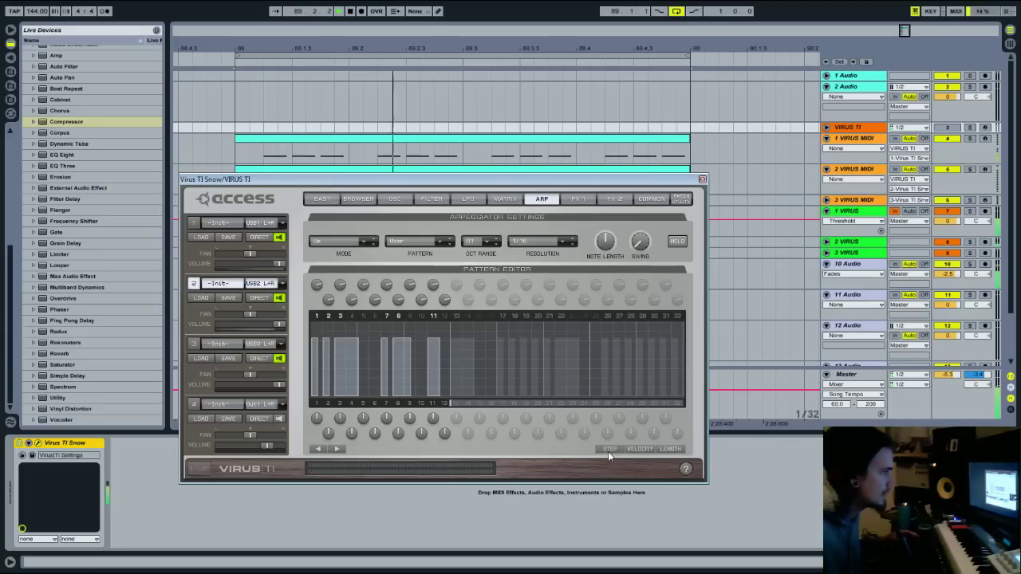
{"action": "left_click", "coordinate": [606, 452]}
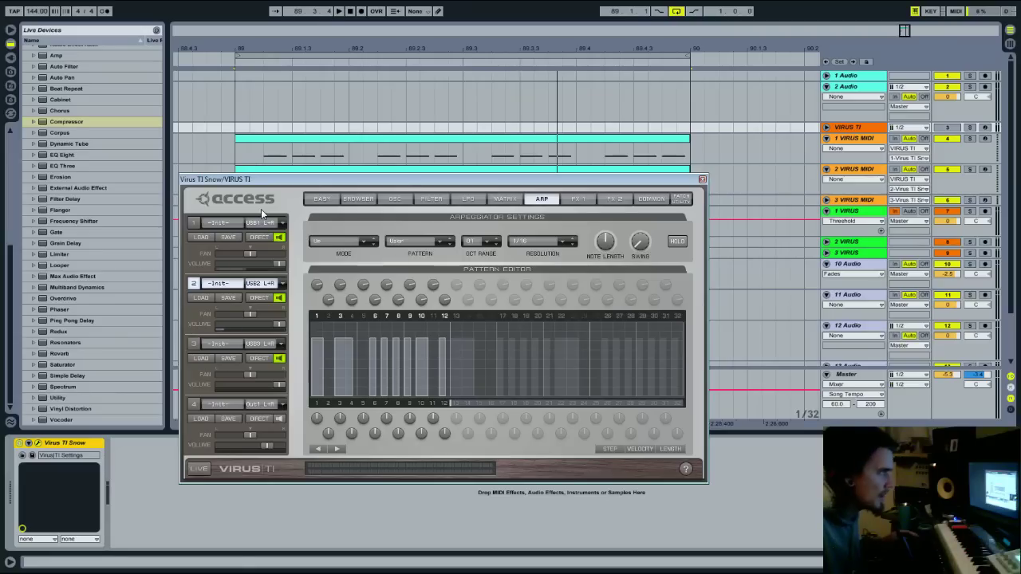
Set part 2's oscillator 1 to a pulse wave and its unison mode to Twin, and resume playback
{"action": "left_click", "coordinate": [395, 198]}
{"action": "left_click_drag", "start_coordinate": [370, 253], "coordinate": [439, 428]}
{"action": "left_click", "coordinate": [346, 435]}
{"action": "left_click", "coordinate": [343, 449]}
{"action": "key", "text": "space"}
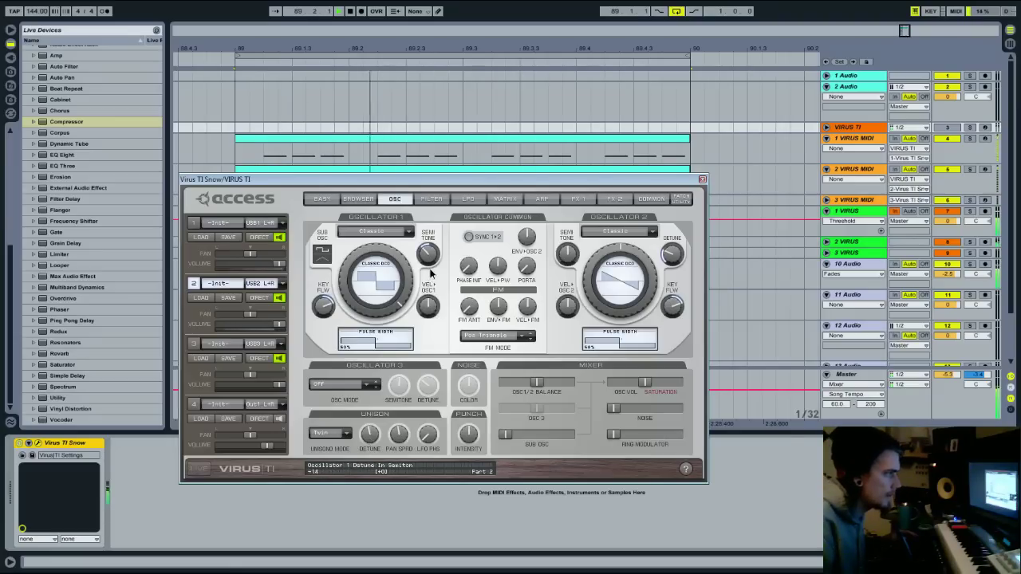
Shift part 2's oscillator balance fully towards oscillator 2 and try out the ring modulator level and oscillator 2 semitone
{"action": "left_click_drag", "start_coordinate": [532, 386], "coordinate": [567, 384]}
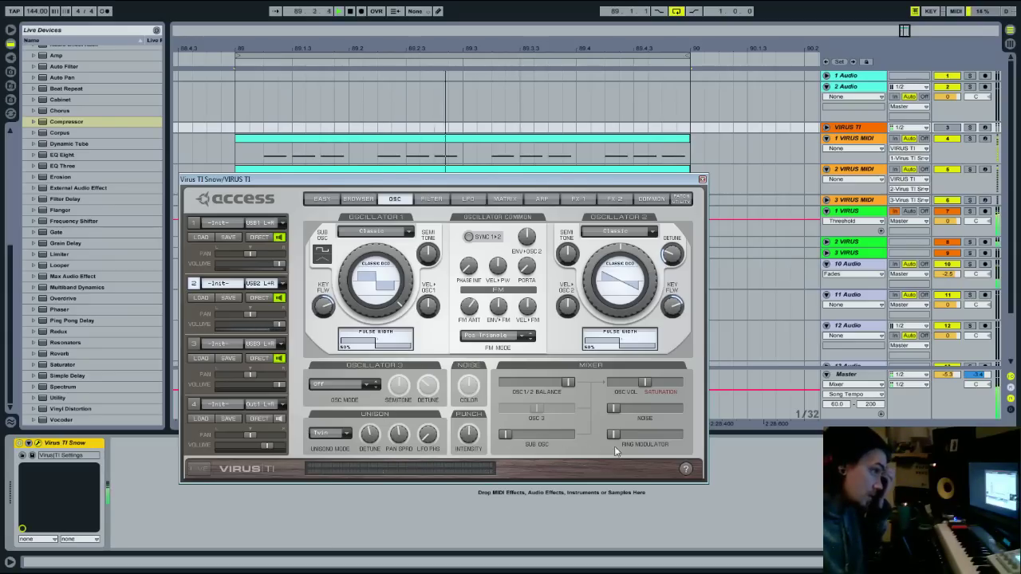
{"action": "left_click_drag", "start_coordinate": [613, 434], "coordinate": [582, 435]}
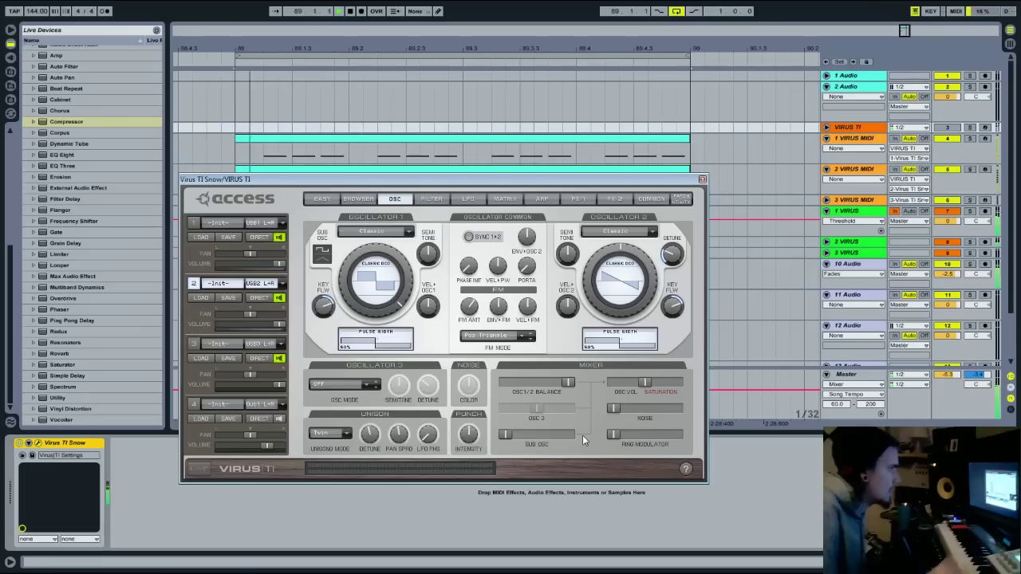
{"action": "left_click_drag", "start_coordinate": [567, 254], "coordinate": [569, 280]}
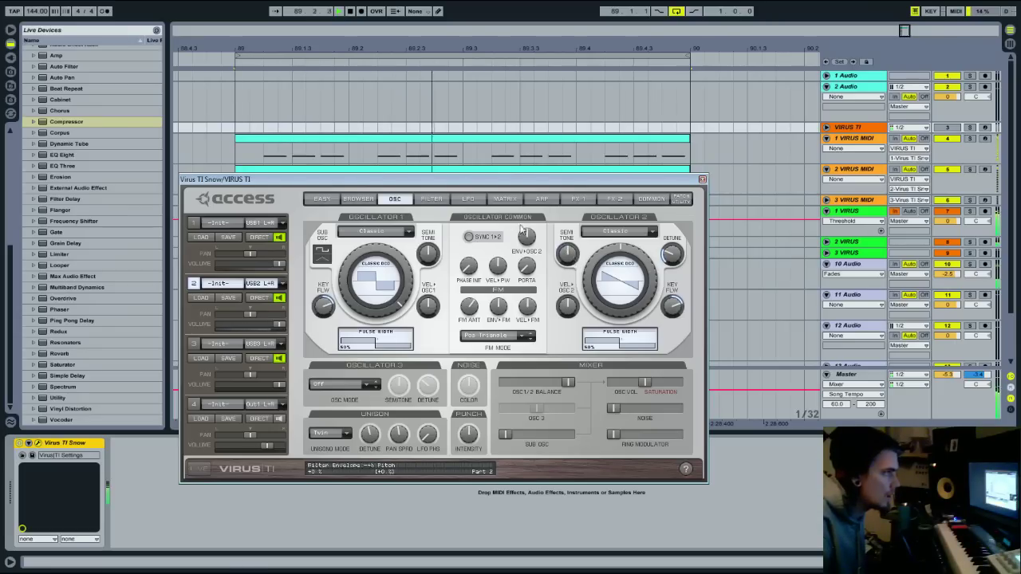
{"action": "left_click", "coordinate": [468, 200]}
{"action": "left_click", "coordinate": [499, 200]}
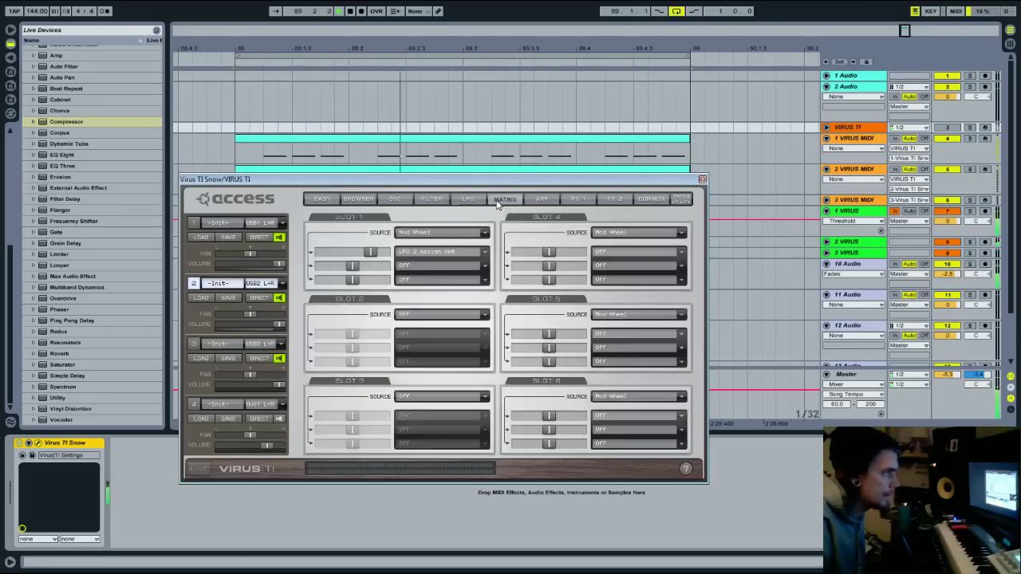
{"action": "left_click", "coordinate": [542, 199]}
{"action": "left_click", "coordinate": [578, 199]}
{"action": "left_click", "coordinate": [614, 200]}
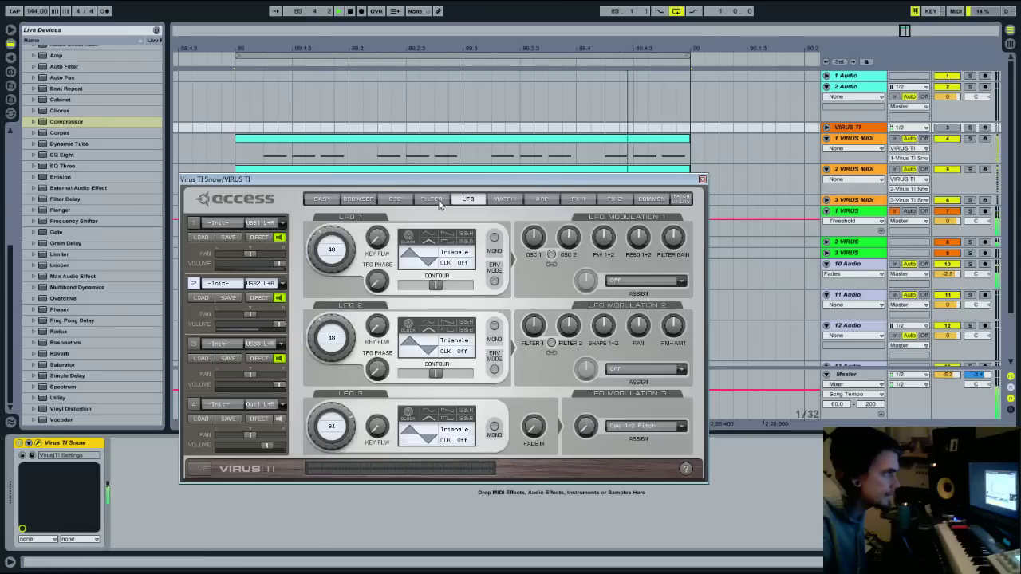
Set part 2's filter 1 cutoff to 105 and adjust its envelope amount, resonance and filter envelope decay
{"action": "left_click", "coordinate": [431, 200]}
{"action": "left_click_drag", "start_coordinate": [318, 255], "coordinate": [332, 253]}
{"action": "left_click_drag", "start_coordinate": [333, 424], "coordinate": [328, 422]}
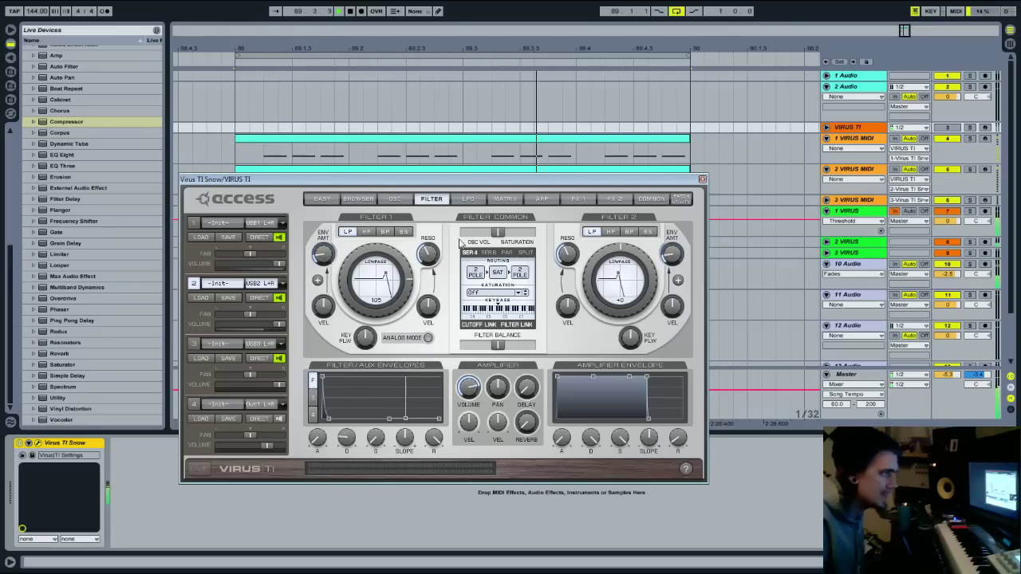
Raise part 2's oscillator volume into full saturation and set the saturation type to Middle
{"action": "left_click", "coordinate": [518, 293]}
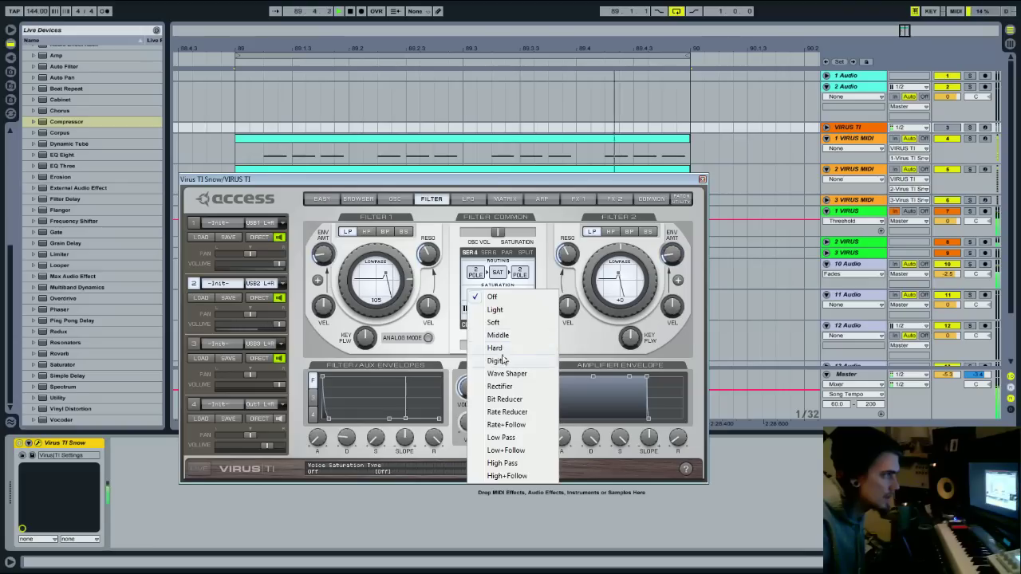
{"action": "left_click", "coordinate": [516, 298]}
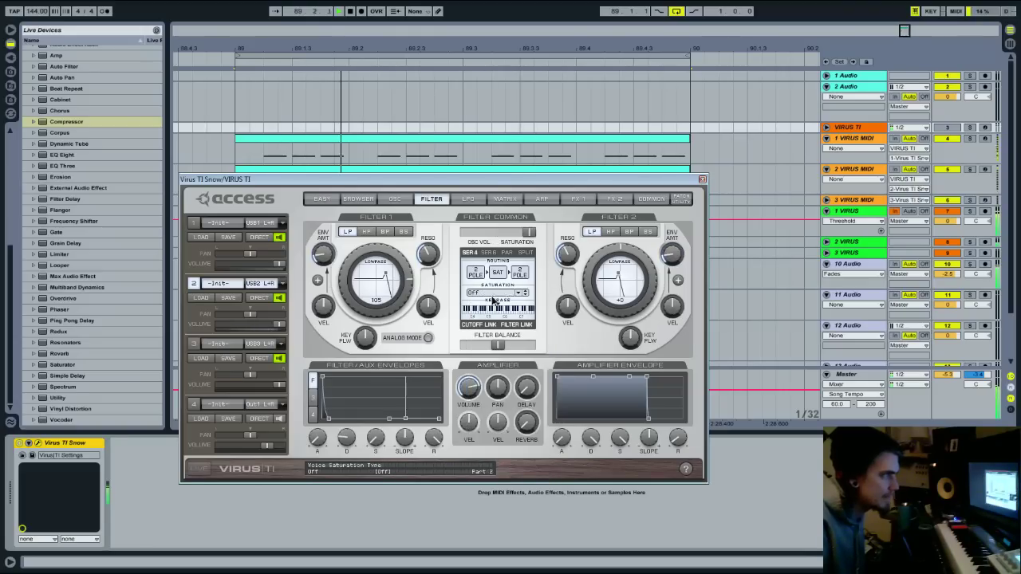
{"action": "left_click", "coordinate": [506, 294]}
{"action": "left_click", "coordinate": [510, 333]}
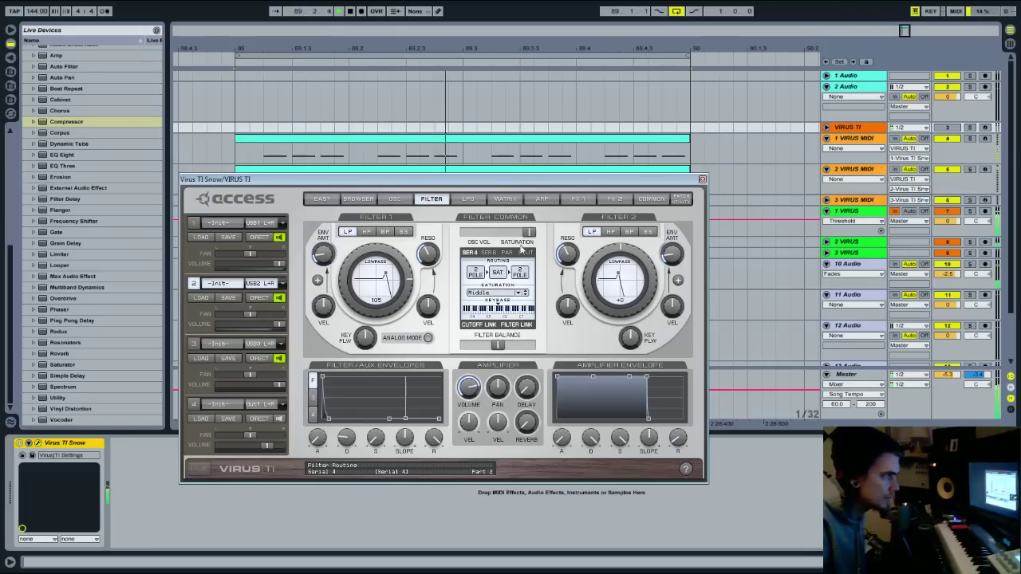
Try Sawtooth Fold distortion on part 2, raise the distortion intensity and change the type to Hard
{"action": "left_click", "coordinate": [579, 199]}
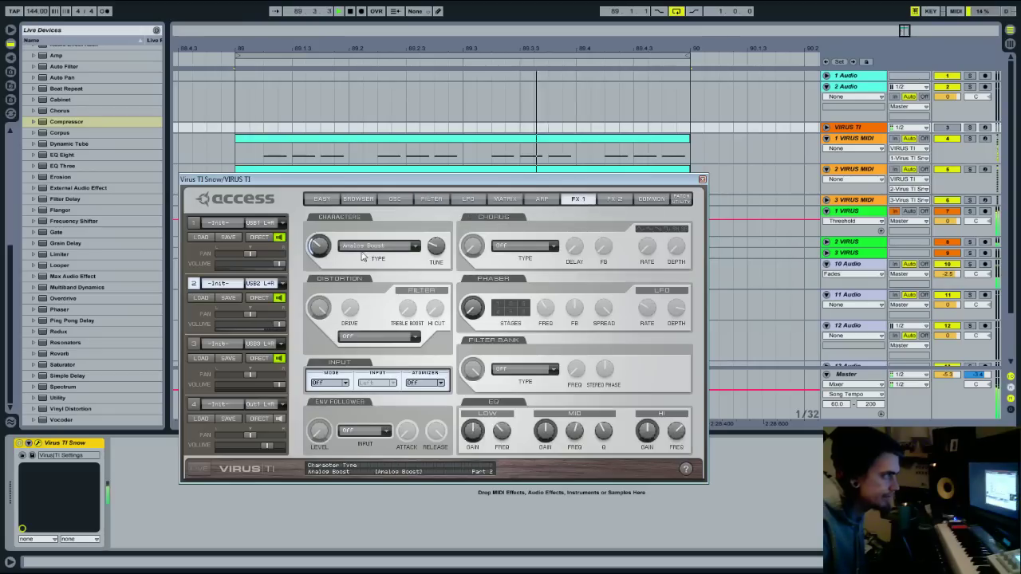
{"action": "left_click", "coordinate": [378, 335]}
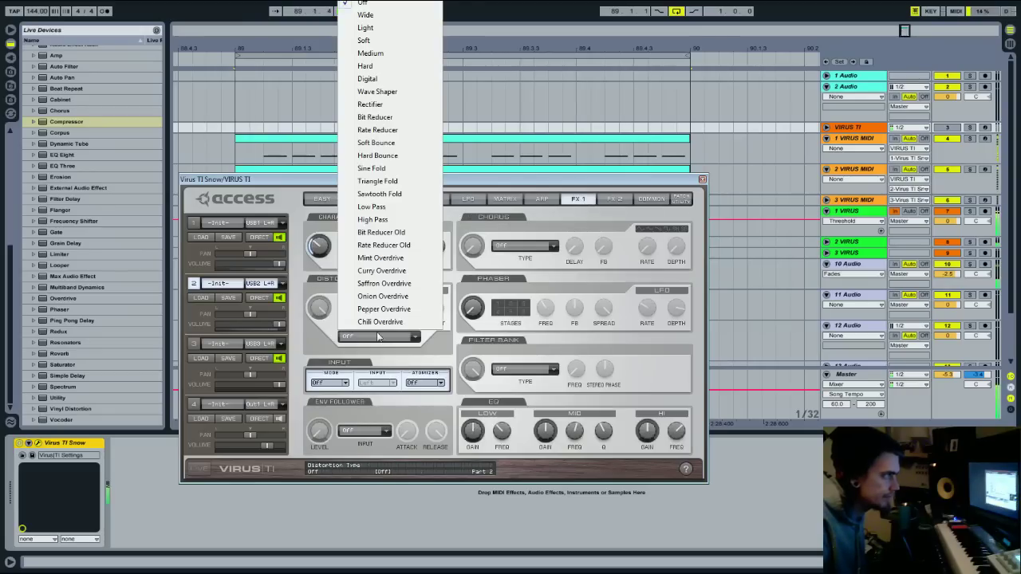
{"action": "left_click", "coordinate": [379, 194]}
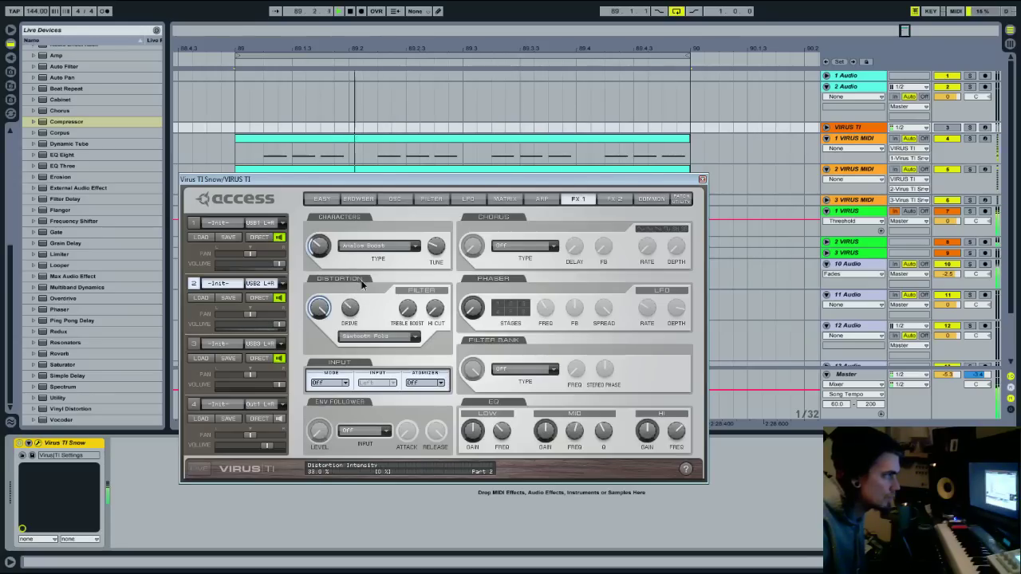
{"action": "left_click", "coordinate": [371, 338]}
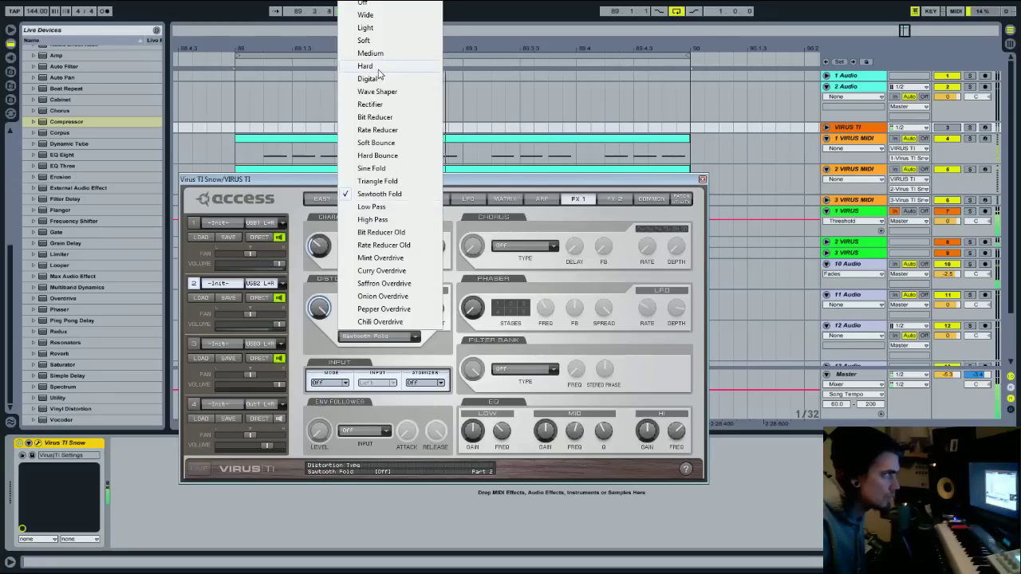
{"action": "left_click", "coordinate": [379, 70]}
Set part 2's transpose to -12 and show the device chain of the 1 VIRUS track
{"action": "left_click", "coordinate": [643, 199]}
{"action": "left_click_drag", "start_coordinate": [348, 245], "coordinate": [336, 266]}
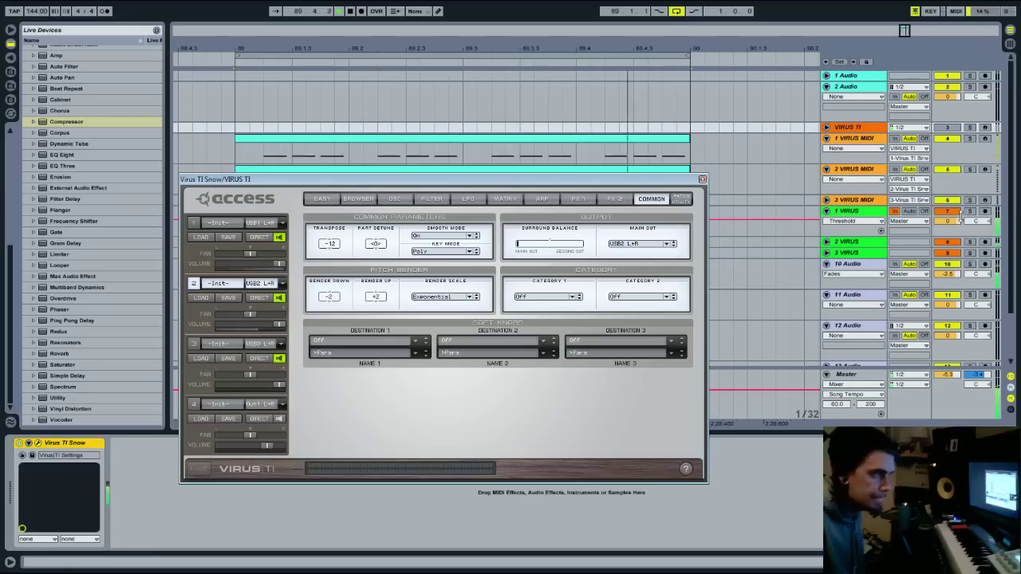
{"action": "left_click", "coordinate": [866, 216]}
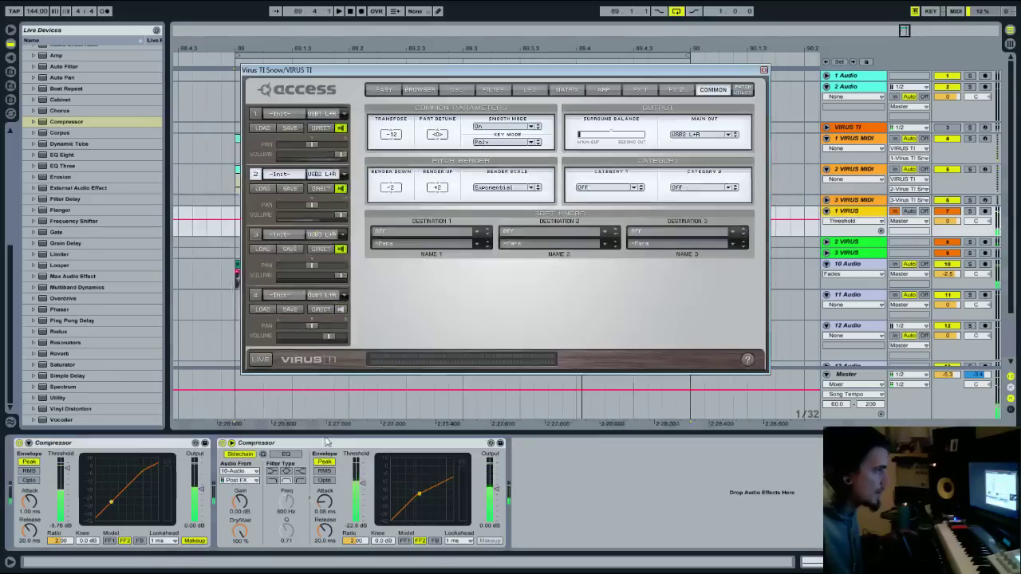
Copy the sidechained Compressor from the 1 VIRUS track to the 2 VIRUS track
{"action": "left_click", "coordinate": [326, 442]}
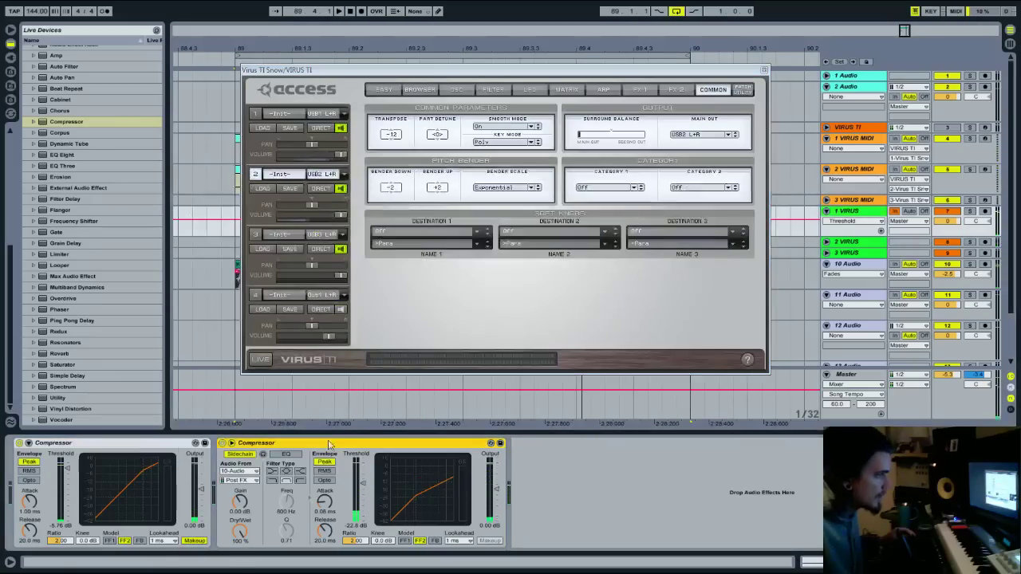
{"action": "left_click", "coordinate": [859, 241]}
{"action": "right_click", "coordinate": [534, 490]}
{"action": "left_click", "coordinate": [547, 493]}
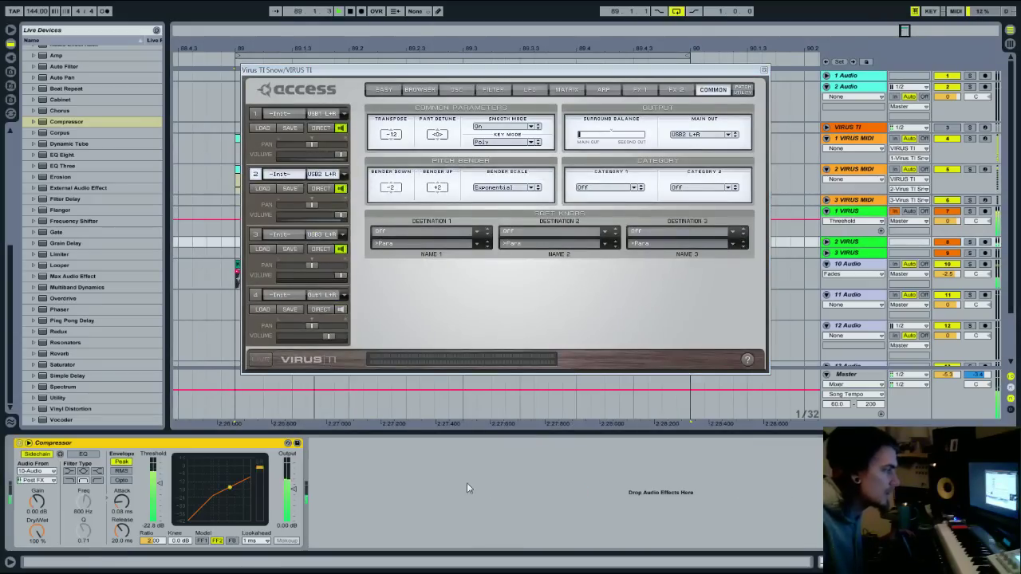
Set the copied Compressor's threshold to -16.2 dB and insert another Compressor before it with a threshold of -9.04 dB
{"action": "left_click_drag", "start_coordinate": [154, 487], "coordinate": [154, 480]}
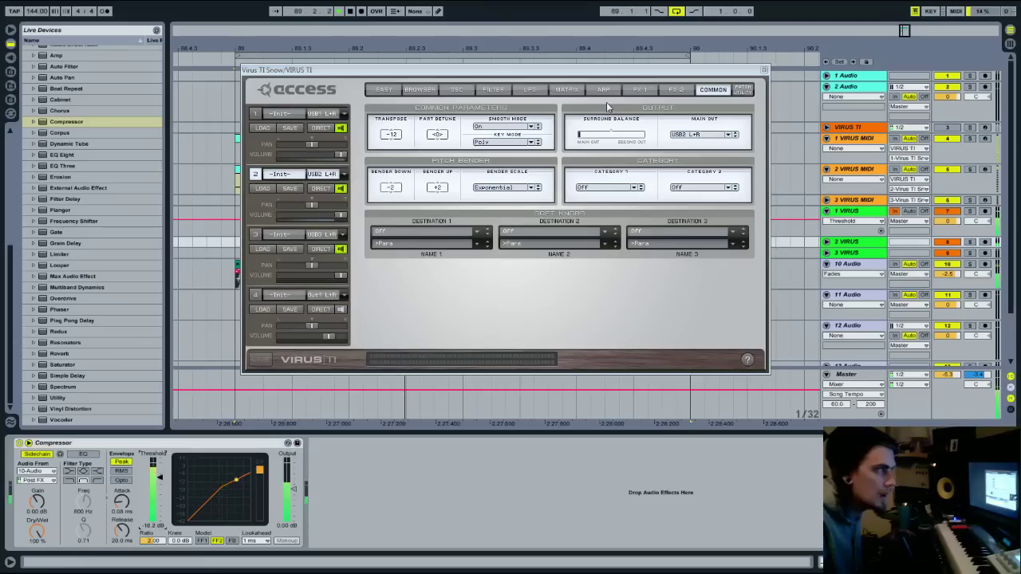
{"action": "left_click_drag", "start_coordinate": [70, 122], "coordinate": [67, 478]}
{"action": "key", "text": "space"}
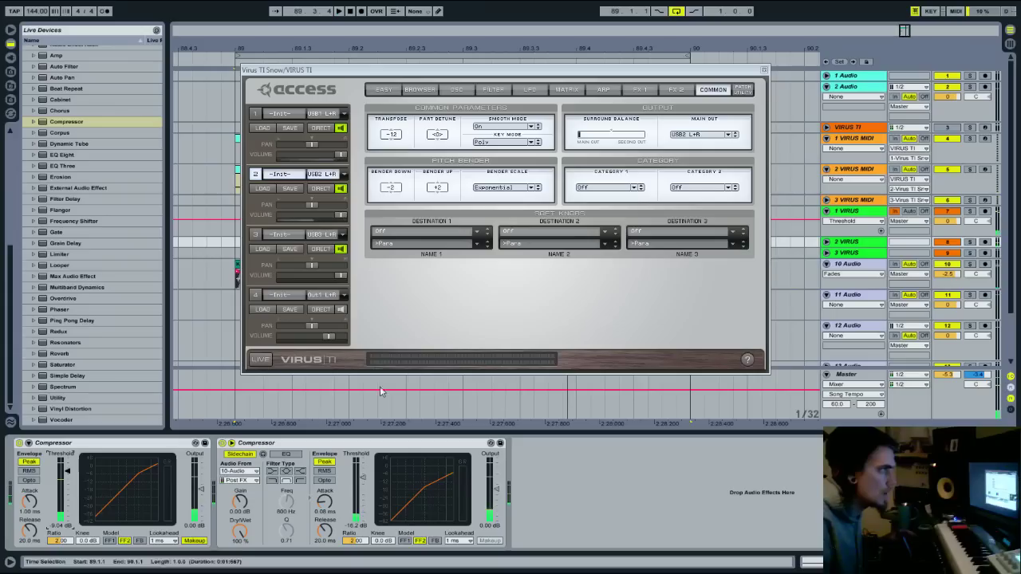
Change part 2's key mode from Poly to another mode
{"action": "left_click", "coordinate": [511, 142]}
{"action": "left_click", "coordinate": [517, 159]}
Adjust part 2's filter 1 cutoff, envelope amount and filter envelope decay, trying Band Pass before returning to Low Pass
{"action": "left_click", "coordinate": [493, 89]}
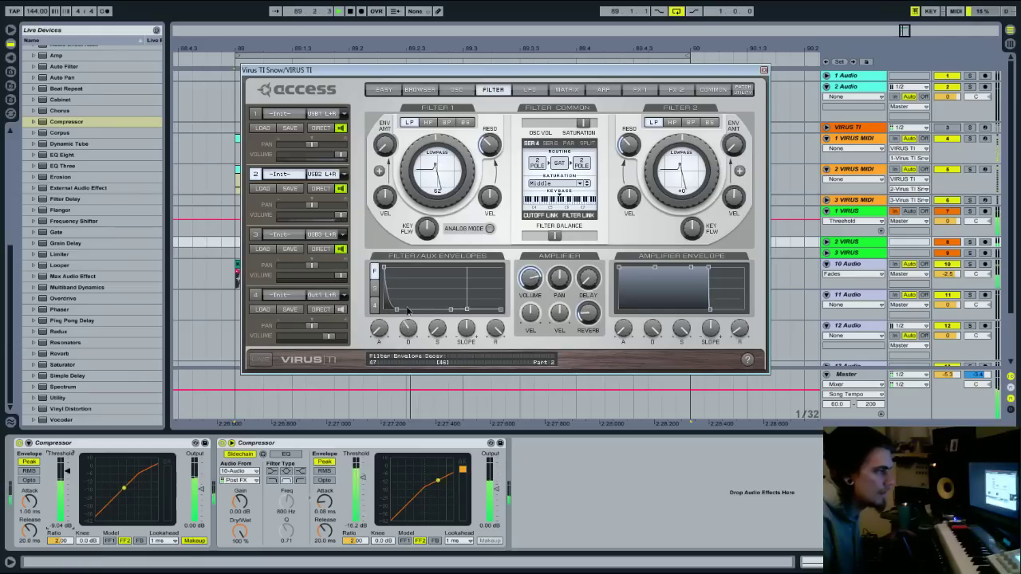
{"action": "left_click_drag", "start_coordinate": [396, 151], "coordinate": [387, 79]}
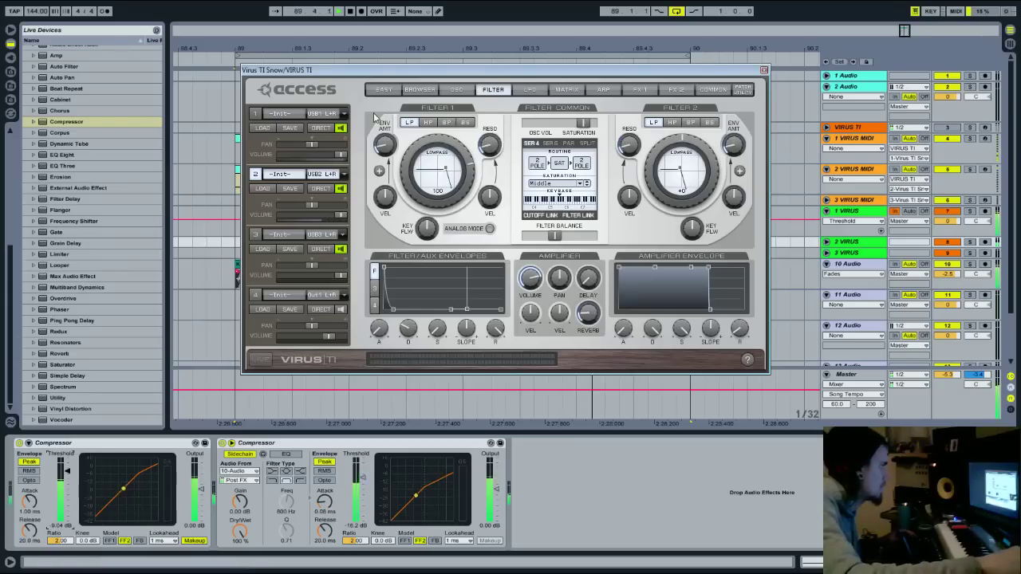
{"action": "left_click", "coordinate": [446, 122]}
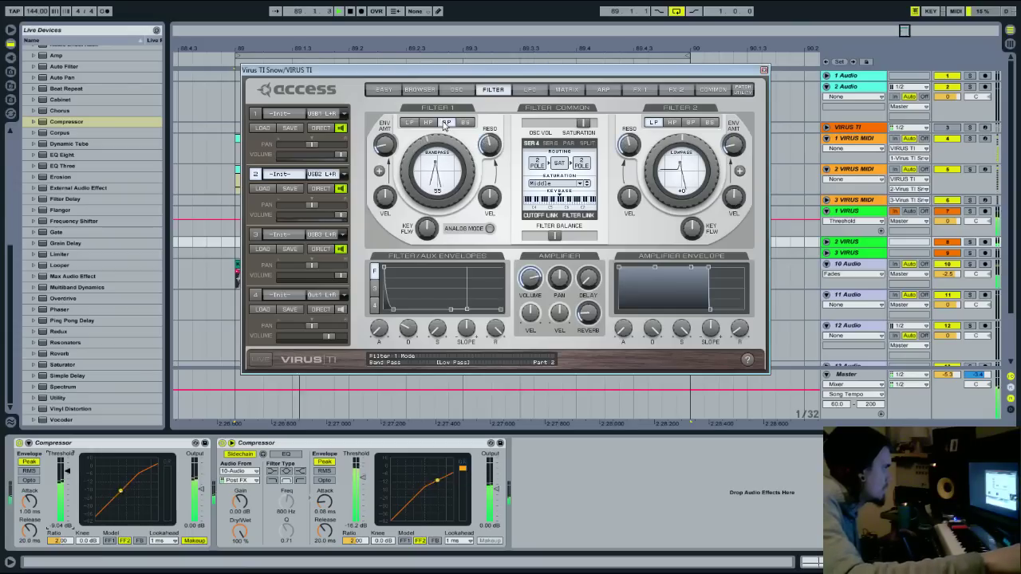
{"action": "left_click", "coordinate": [408, 122]}
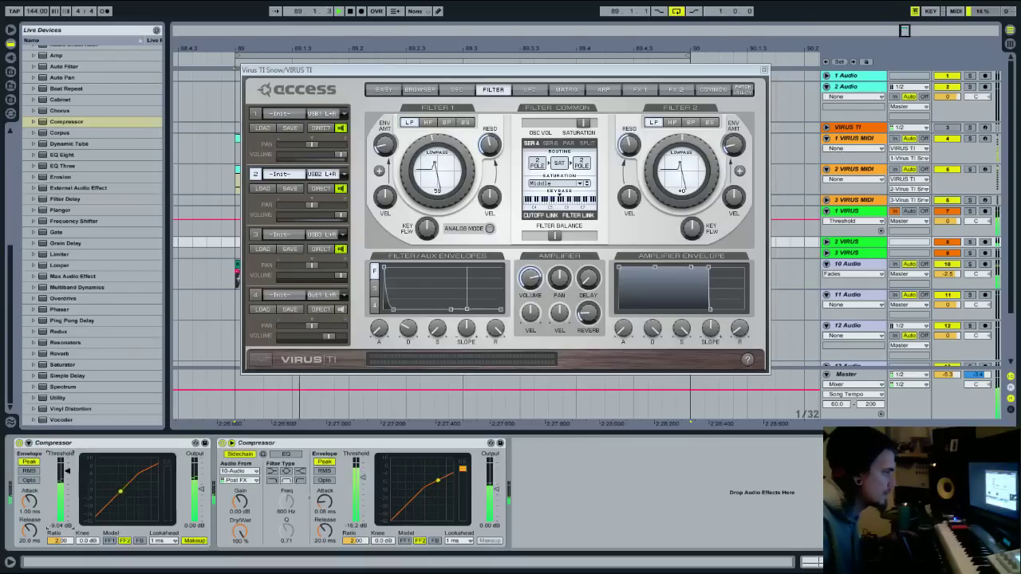
{"action": "key", "text": "alt+Tab"}
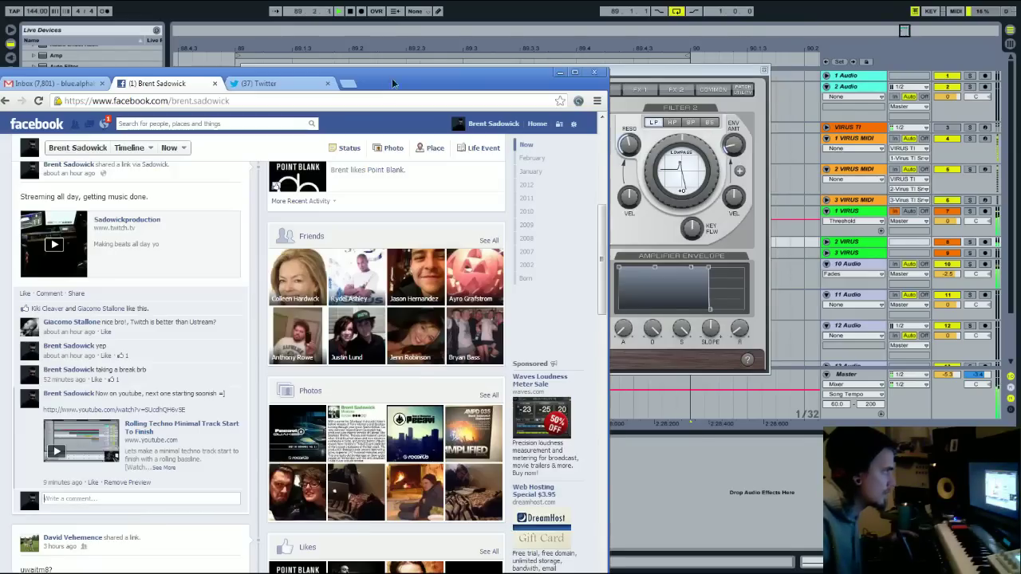
{"action": "key", "text": "alt+Tab"}
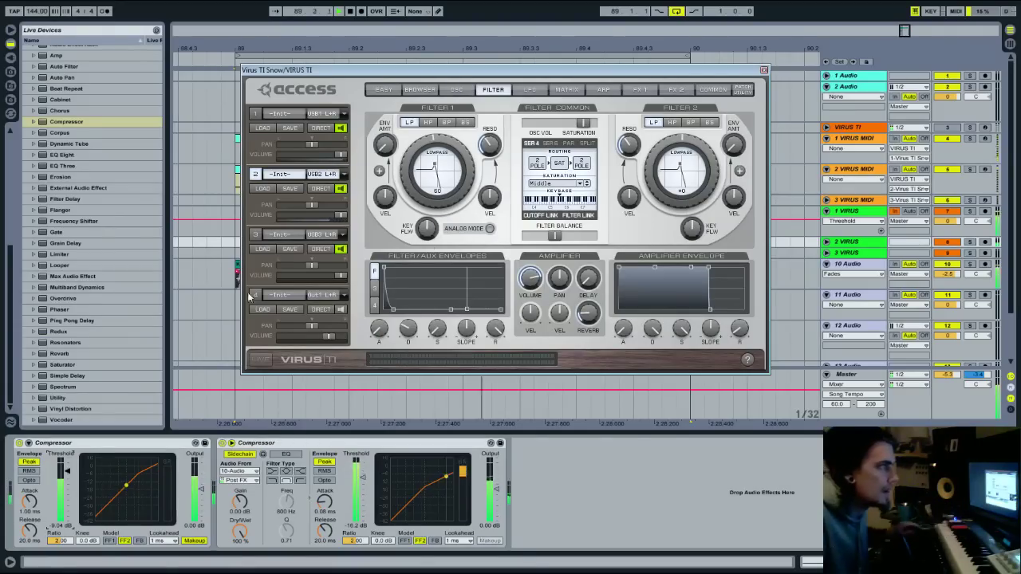
Turn up part 2's phaser mix and set the character type to Speaker Cabinet
{"action": "left_click", "coordinate": [639, 90]}
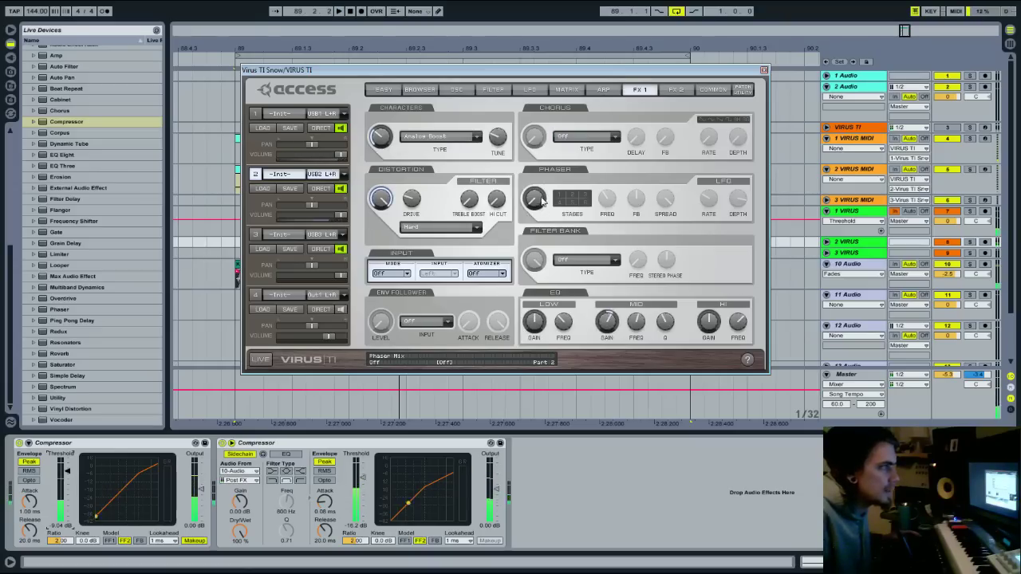
{"action": "left_click_drag", "start_coordinate": [541, 207], "coordinate": [550, 105]}
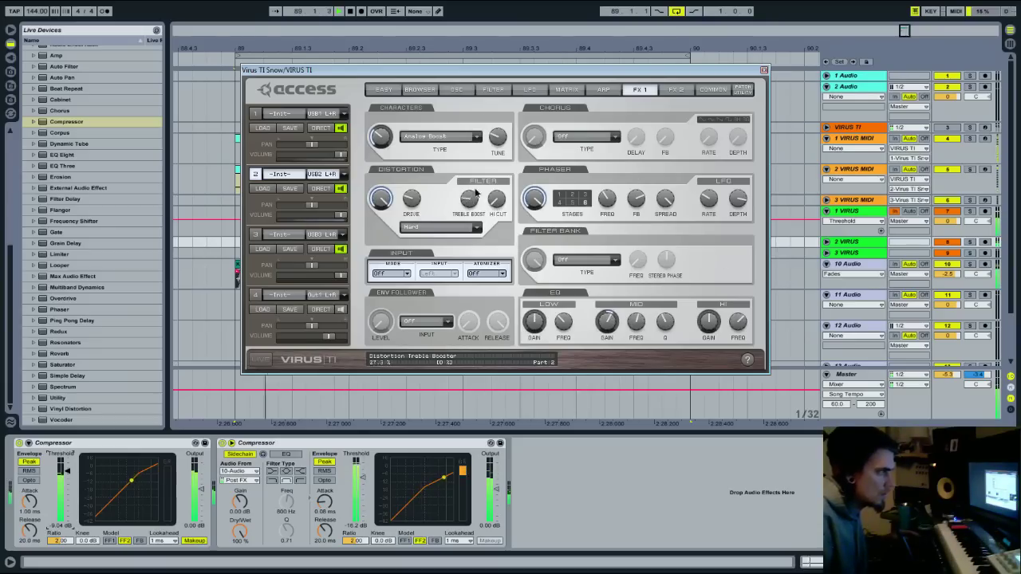
{"action": "left_click", "coordinate": [438, 137]}
{"action": "left_click", "coordinate": [455, 243]}
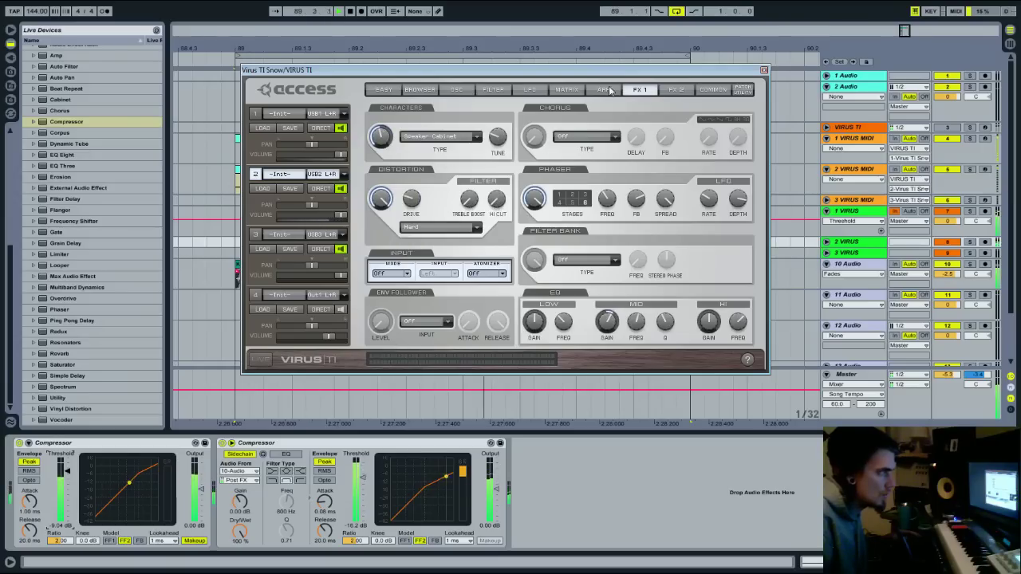
Try the Pattern 5+1 and Pattern 2+1 delay modes on part 2 and return to Simple Delay
{"action": "left_click", "coordinate": [676, 90]}
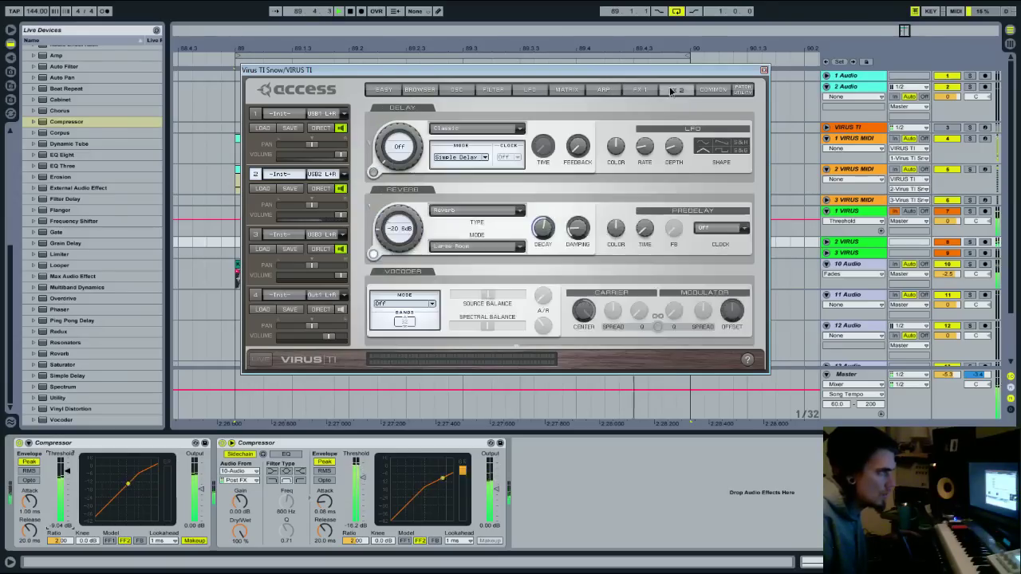
{"action": "left_click", "coordinate": [479, 157]}
{"action": "left_click", "coordinate": [467, 279]}
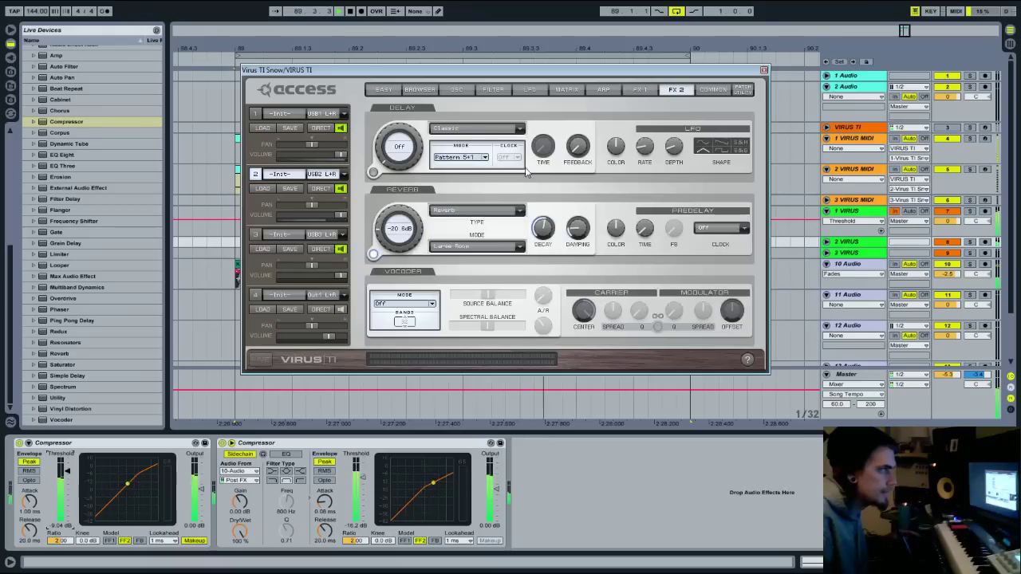
{"action": "left_click", "coordinate": [476, 158]}
{"action": "left_click", "coordinate": [482, 239]}
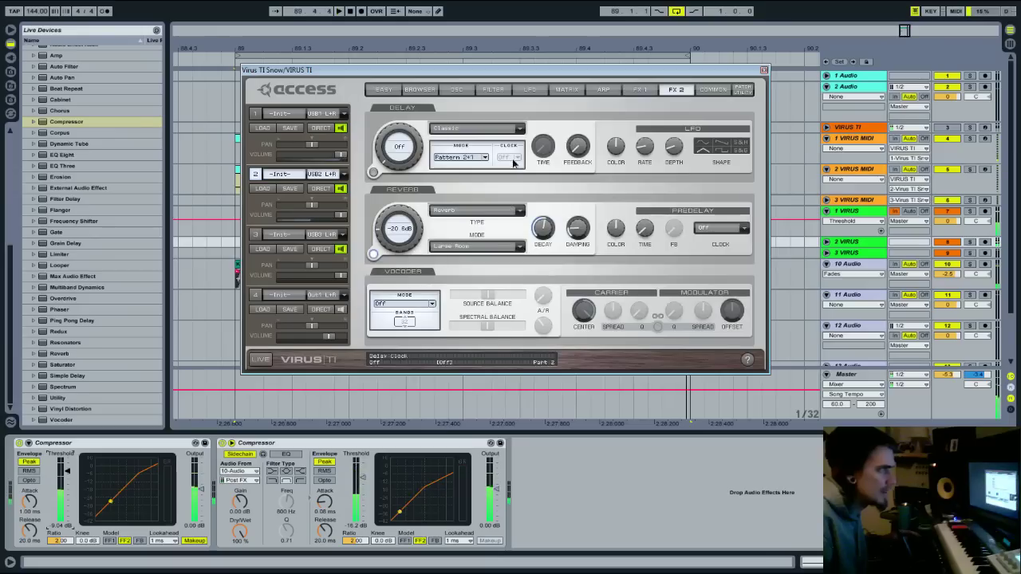
{"action": "left_click", "coordinate": [465, 157]}
{"action": "left_click", "coordinate": [466, 160]}
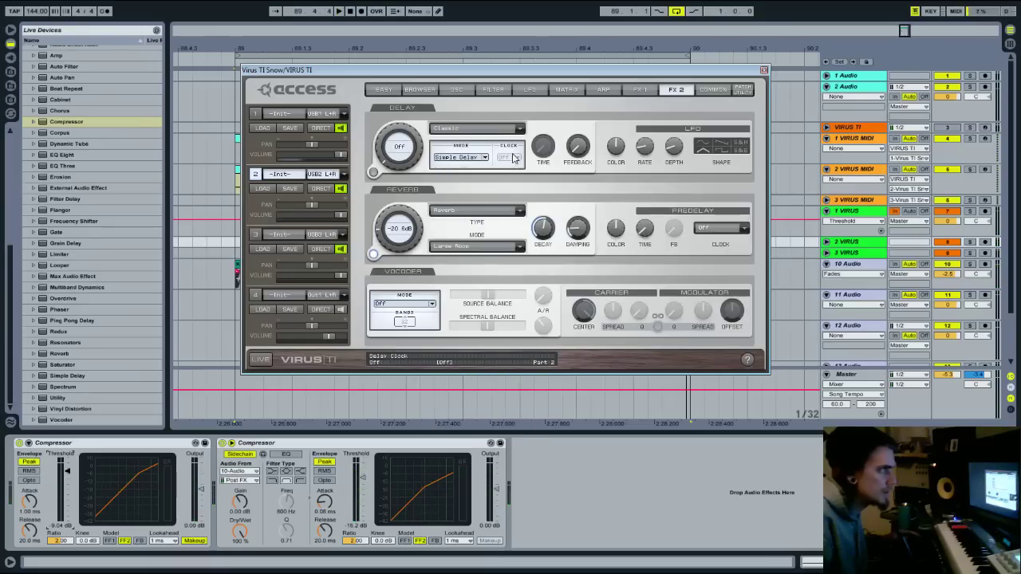
Set part 2's delay clock to 3/16, raise the feedback and set the delay send to -14.5 dB
{"action": "left_click_drag", "start_coordinate": [391, 140], "coordinate": [398, 125]}
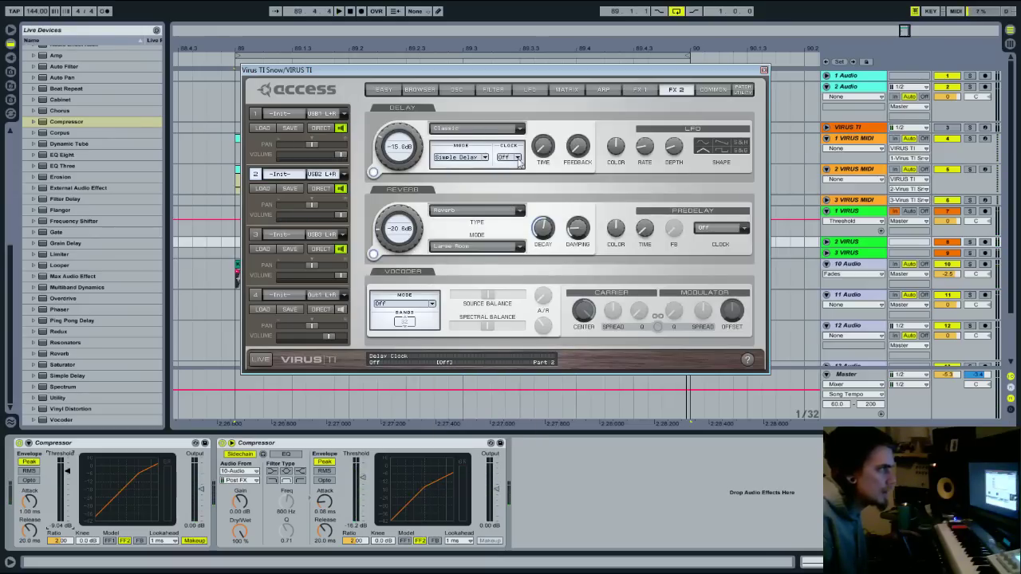
{"action": "left_click", "coordinate": [518, 157]}
{"action": "left_click", "coordinate": [534, 290]}
{"action": "key", "text": "space"}
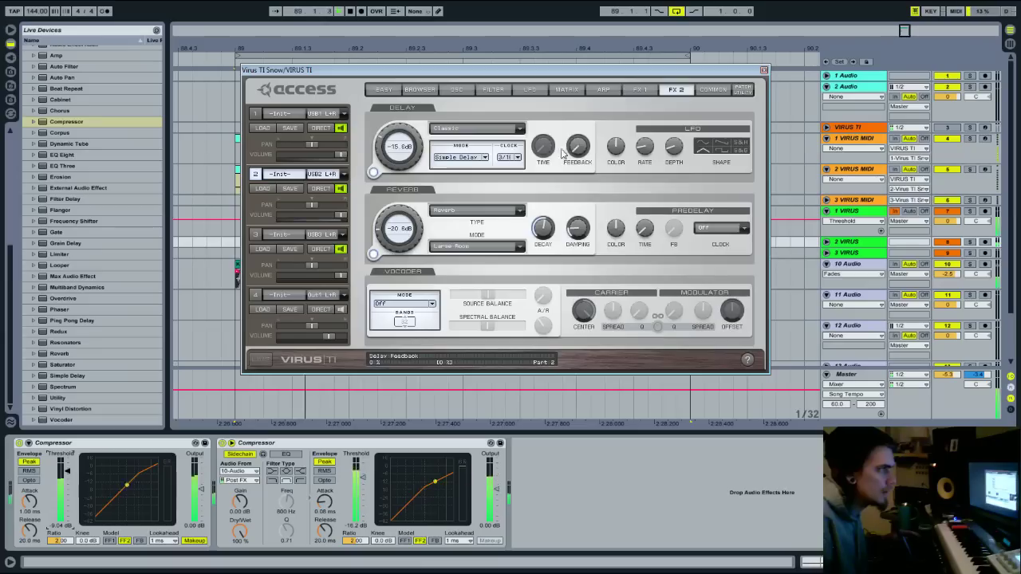
{"action": "mouse_move", "coordinate": [389, 136]}
{"action": "left_mouse_down"}
{"action": "mouse_move", "coordinate": [383, 122]}
{"action": "mouse_move", "coordinate": [382, 135]}
{"action": "left_mouse_up"}
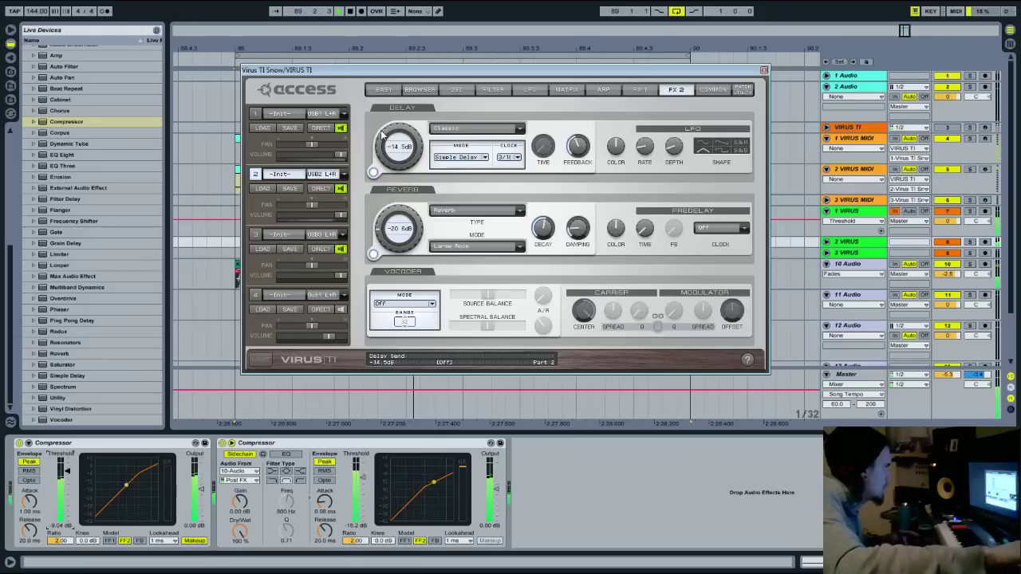
Try an arpeggiator note length of +62.5% on part 2
{"action": "left_click", "coordinate": [544, 92]}
{"action": "left_click", "coordinate": [603, 89]}
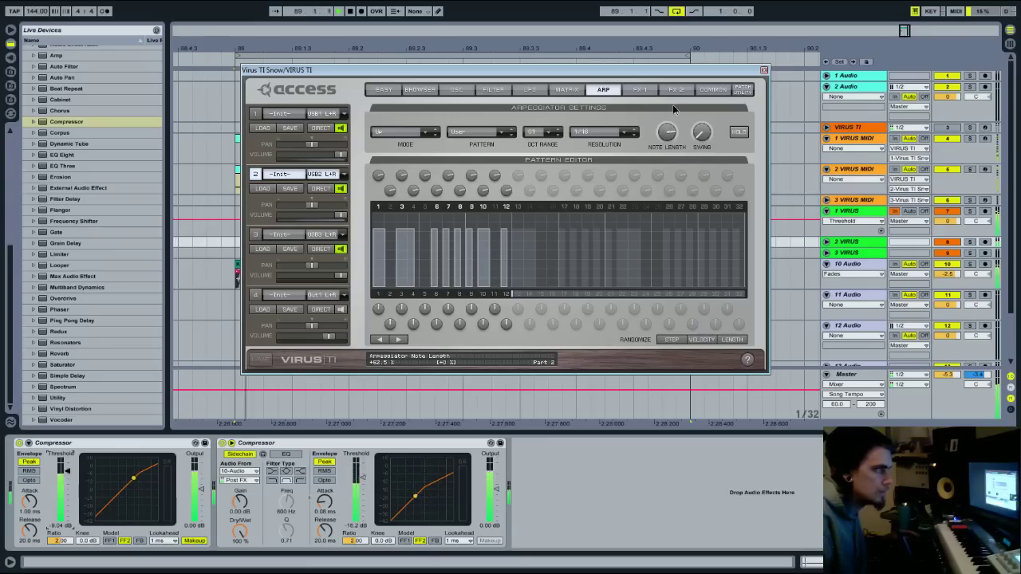
Raise part 2's oscillator FM amount and try the ring modulator at volume 127
{"action": "left_click", "coordinate": [456, 89]}
{"action": "left_click", "coordinate": [493, 89]}
{"action": "left_click", "coordinate": [456, 89]}
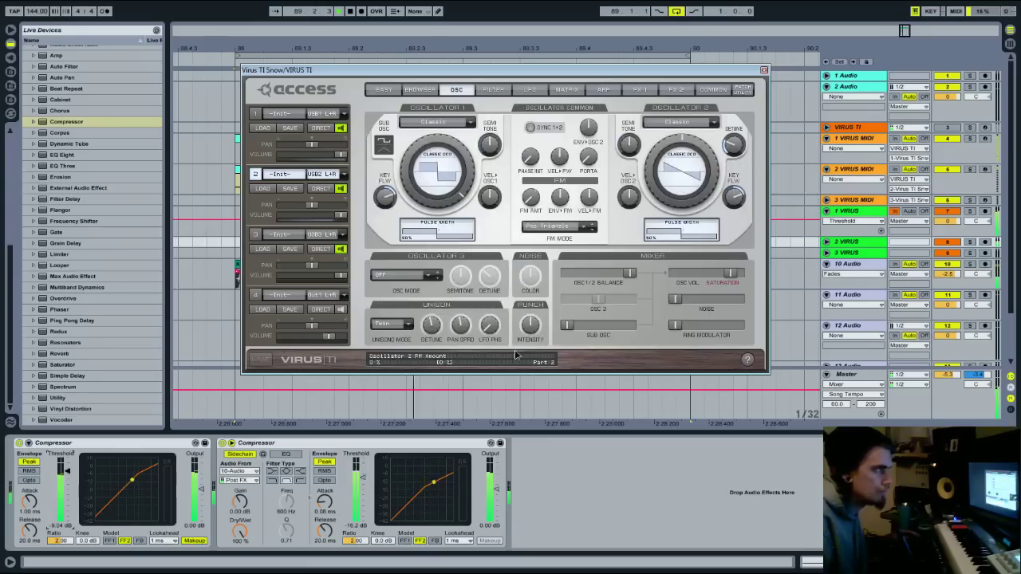
{"action": "left_click_drag", "start_coordinate": [629, 274], "coordinate": [624, 276]}
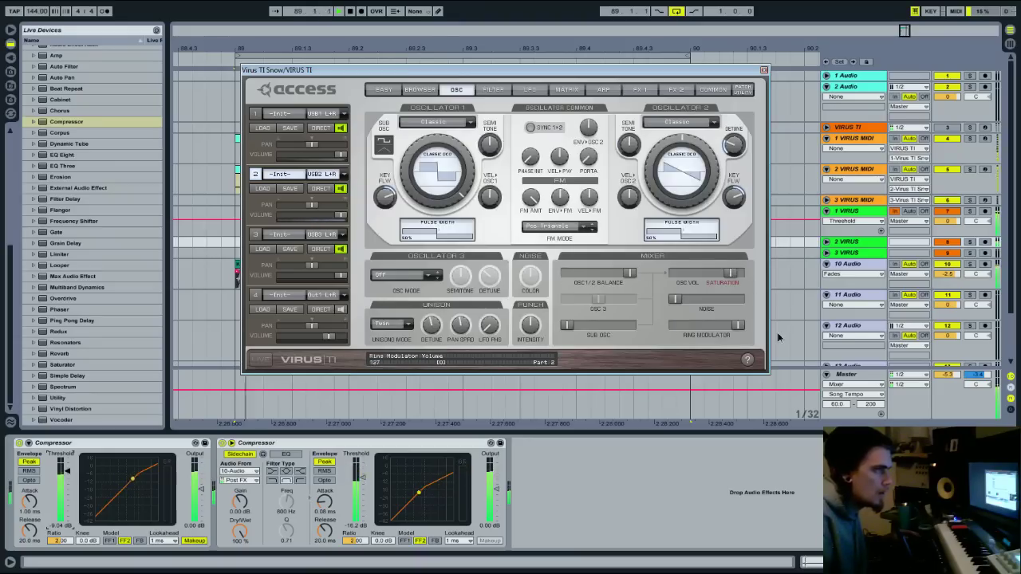
Turn part 2's unison off for comparison and set the unison mode to 3
{"action": "left_click", "coordinate": [406, 325]}
{"action": "left_click", "coordinate": [404, 338]}
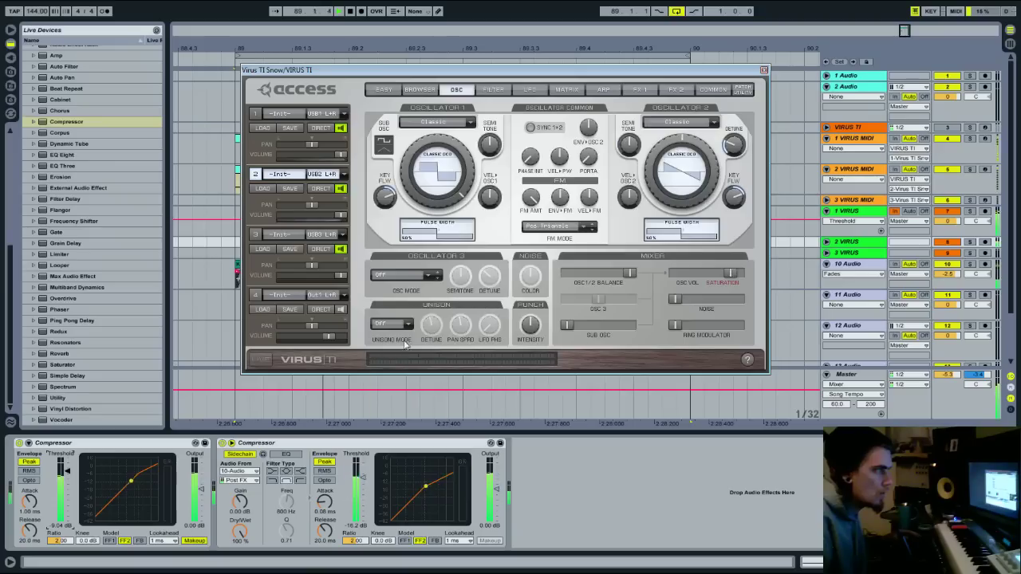
{"action": "left_click", "coordinate": [407, 323]}
{"action": "left_click", "coordinate": [385, 357]}
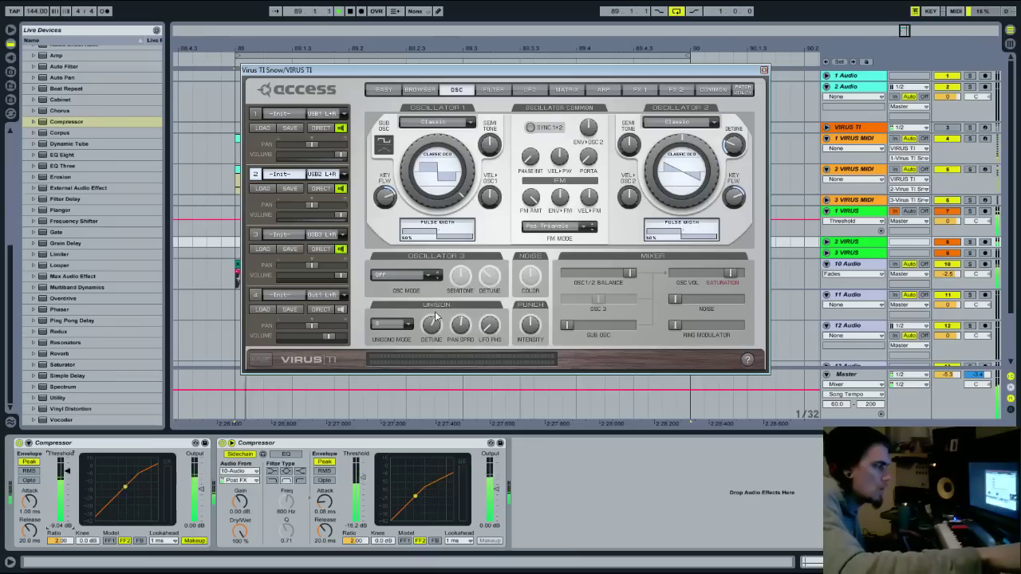
Set part 2's oscillator 3 to Saw, blend in its volume and raise oscillator 2's semitone detune
{"action": "key", "text": "space"}
{"action": "left_click", "coordinate": [423, 275]}
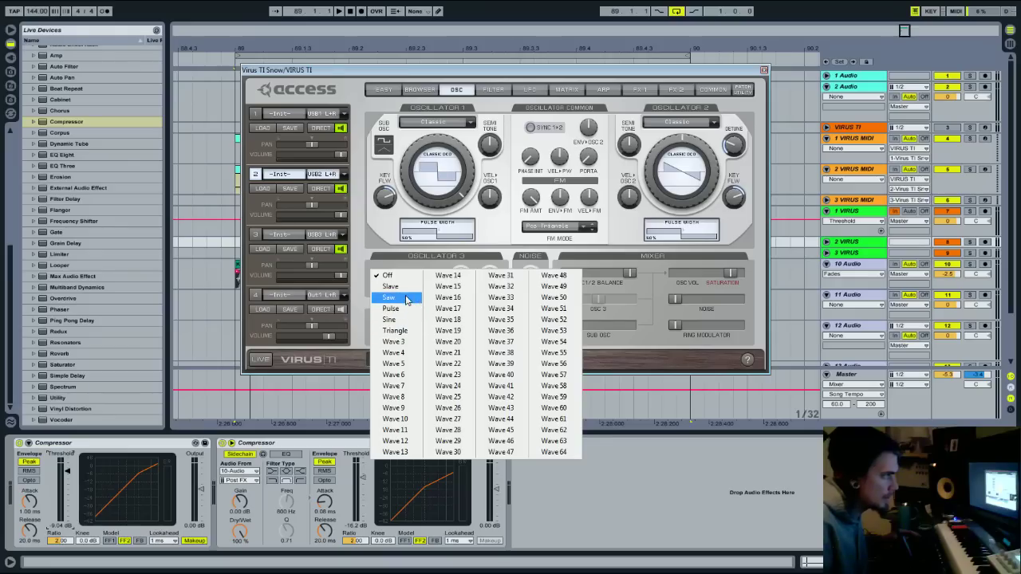
{"action": "left_click", "coordinate": [407, 299]}
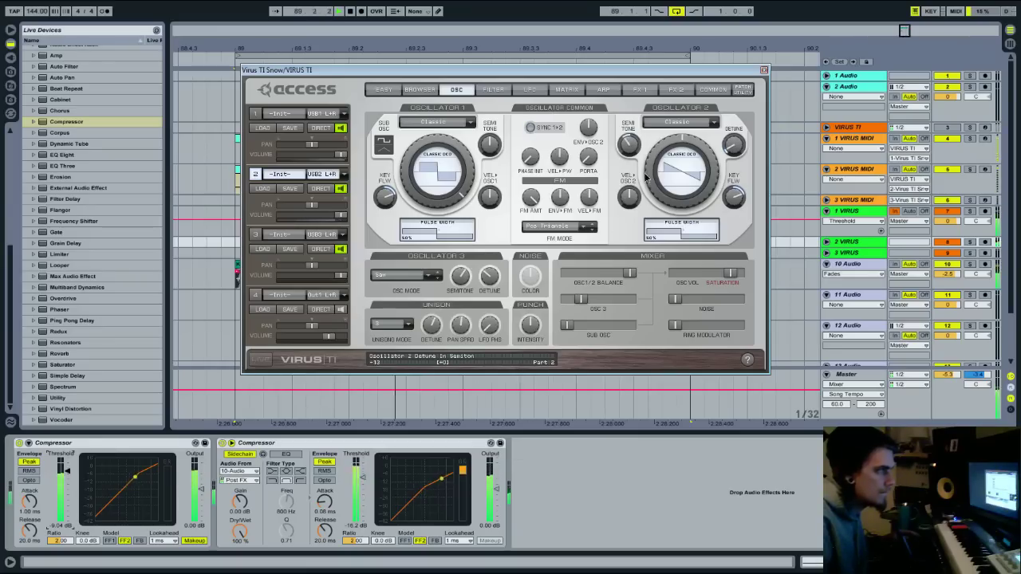
{"action": "left_click", "coordinate": [577, 91]}
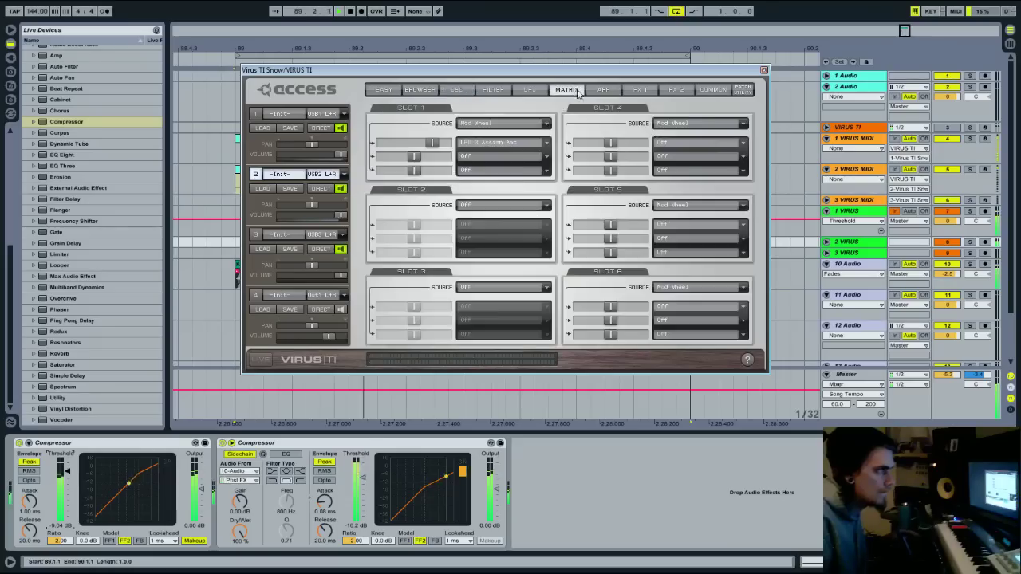
{"action": "left_click", "coordinate": [496, 90]}
{"action": "left_click", "coordinate": [525, 91]}
{"action": "left_click", "coordinate": [601, 90]}
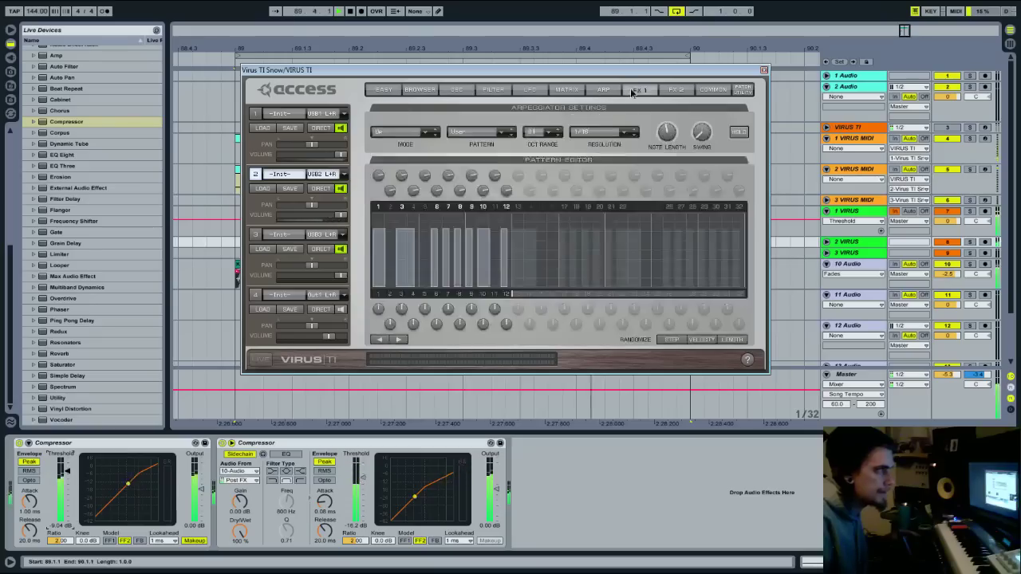
Try the Vowel Filter and Ring Modulator in part 2's filter bank and switch the filter bank back off
{"action": "left_click", "coordinate": [640, 90]}
{"action": "left_click", "coordinate": [614, 260]}
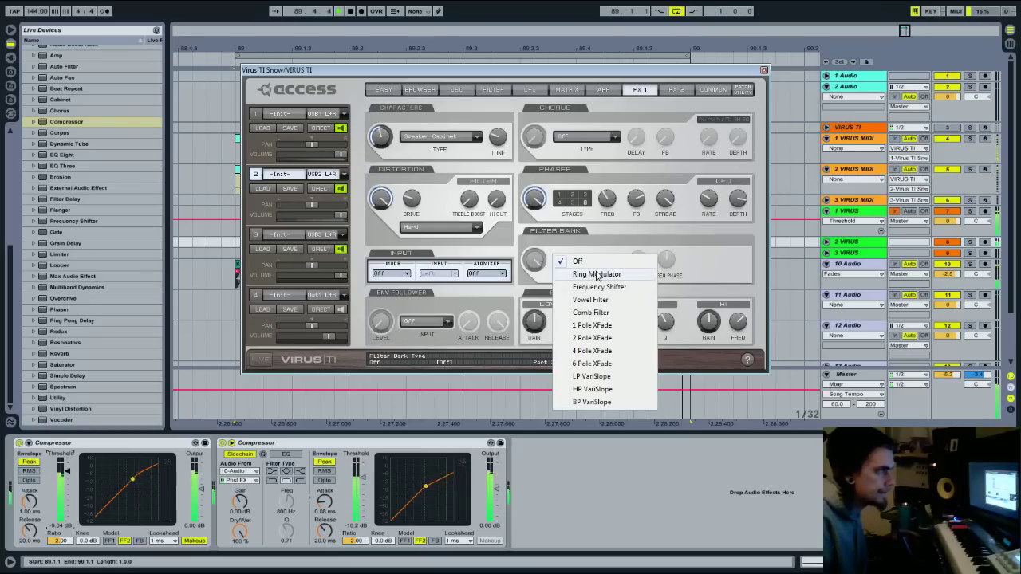
{"action": "left_click", "coordinate": [598, 299]}
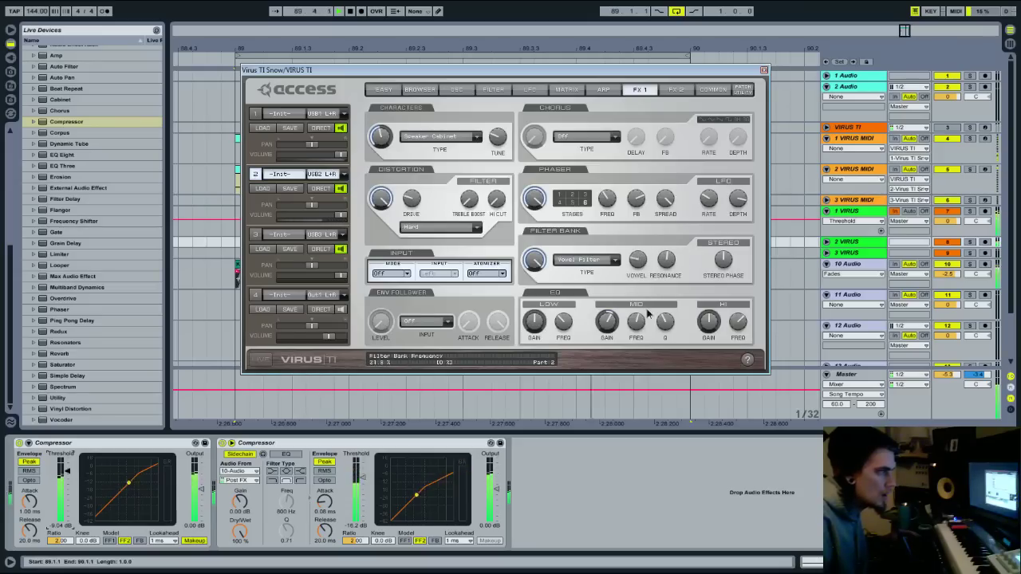
{"action": "left_click", "coordinate": [614, 260]}
{"action": "left_click", "coordinate": [628, 273]}
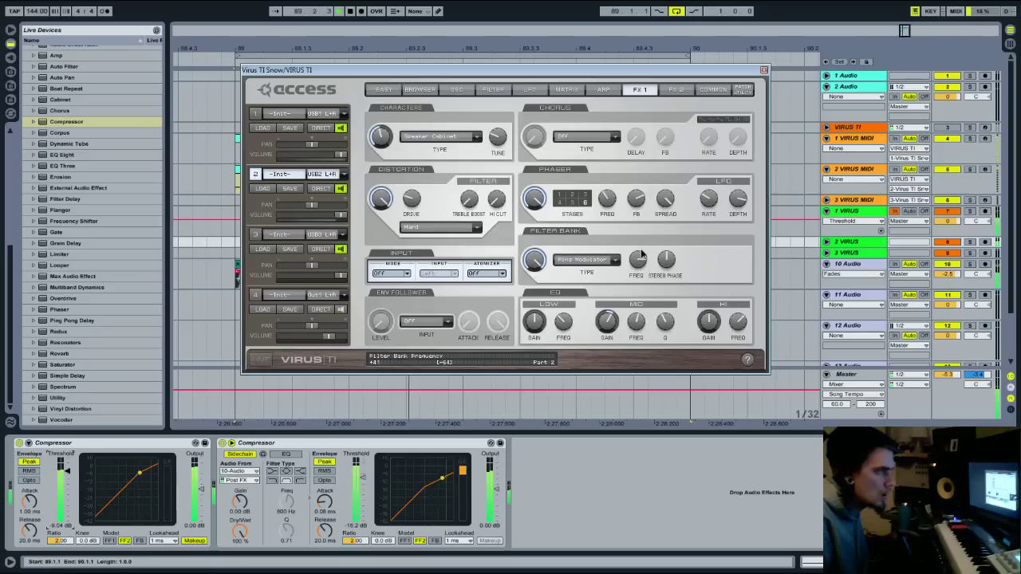
{"action": "left_click_drag", "start_coordinate": [643, 278], "coordinate": [647, 293]}
{"action": "left_click", "coordinate": [619, 265]}
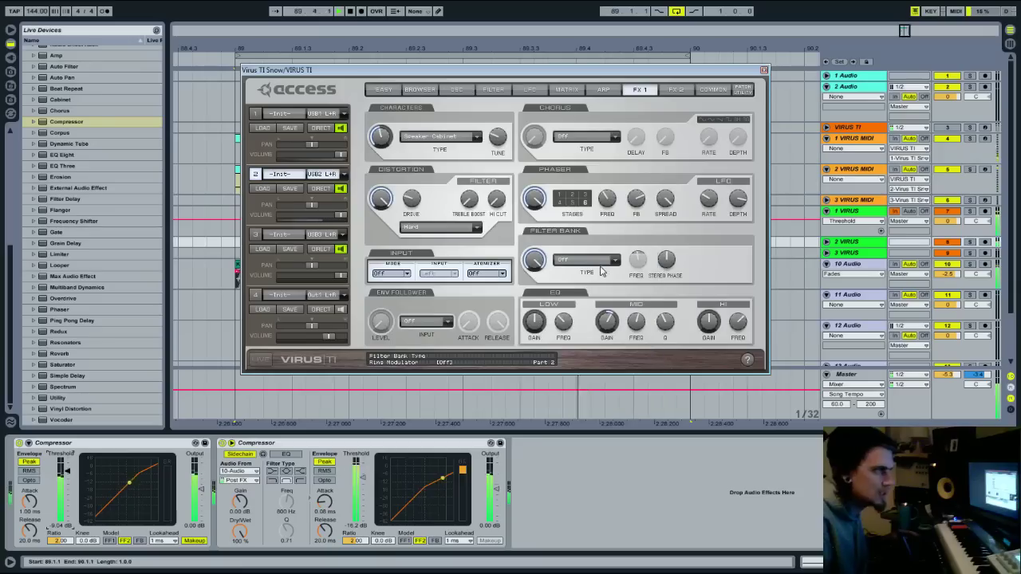
{"action": "left_click", "coordinate": [591, 263]}
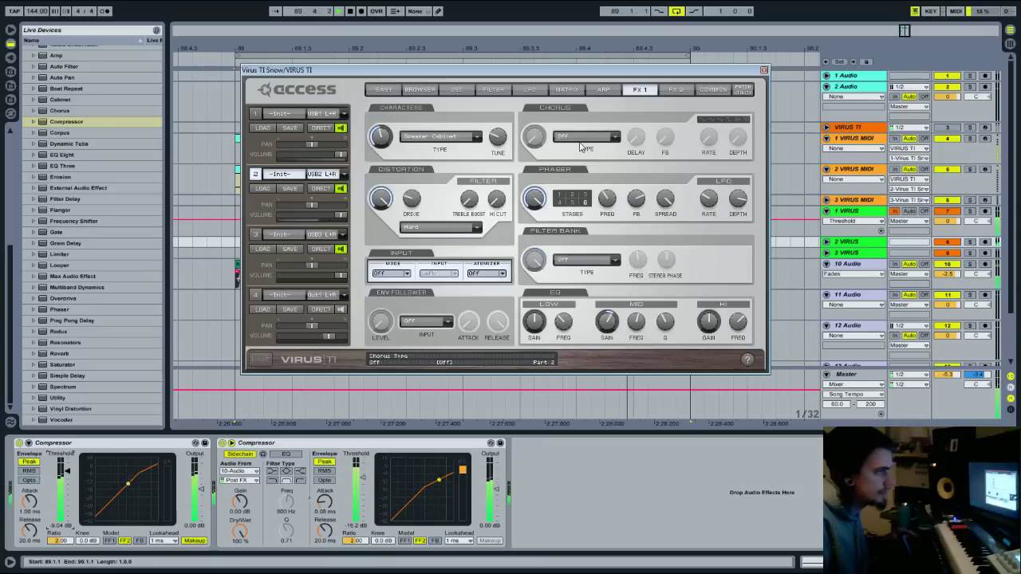
Close the Virus TI plug-in window to return to the arrangement
{"action": "left_click", "coordinate": [763, 71]}
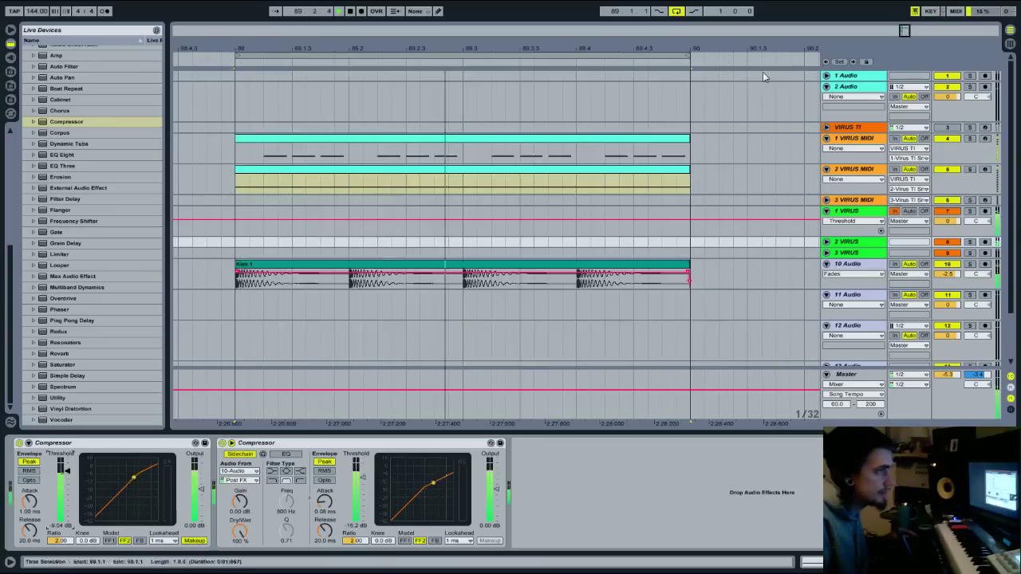
Add a Ping Pong Delay to the 2 VIRUS track ahead of its sidechain compressor, with Dry/Wet at 31%, and play the loop
{"action": "left_click", "coordinate": [844, 244]}
{"action": "left_click_drag", "start_coordinate": [72, 320], "coordinate": [226, 488]}
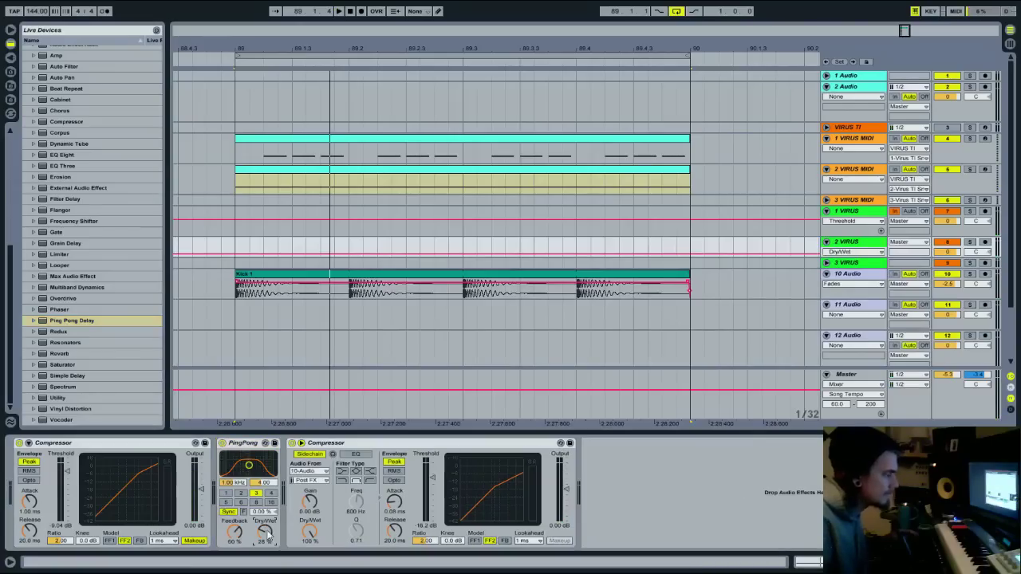
{"action": "key", "text": "space"}
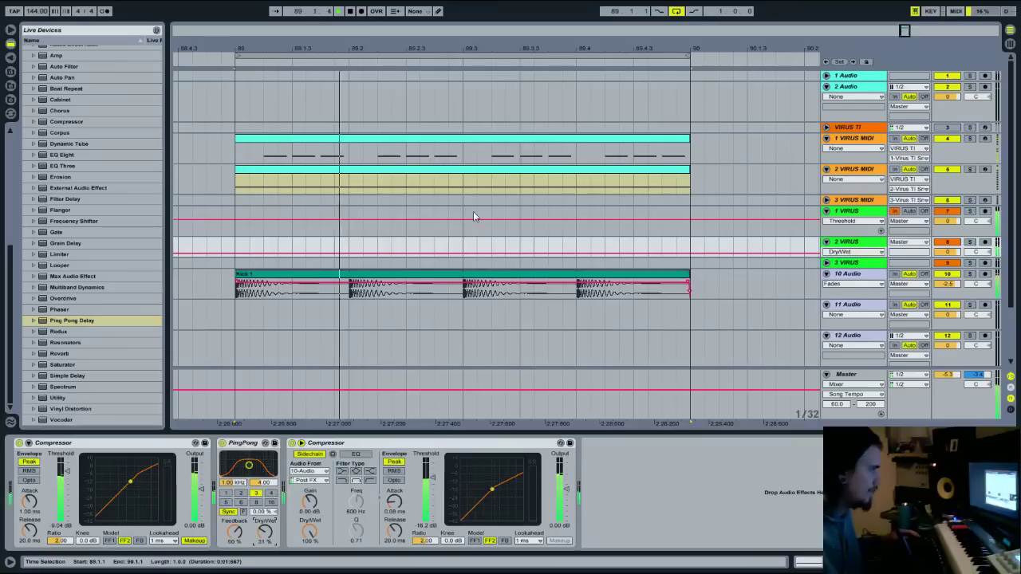
Add an EQ Eight after the delay with a low cut around 202 Hz on band 2 and a slight dip at 622 Hz
{"action": "left_click_drag", "start_coordinate": [62, 155], "coordinate": [404, 497]}
{"action": "left_click", "coordinate": [351, 541]}
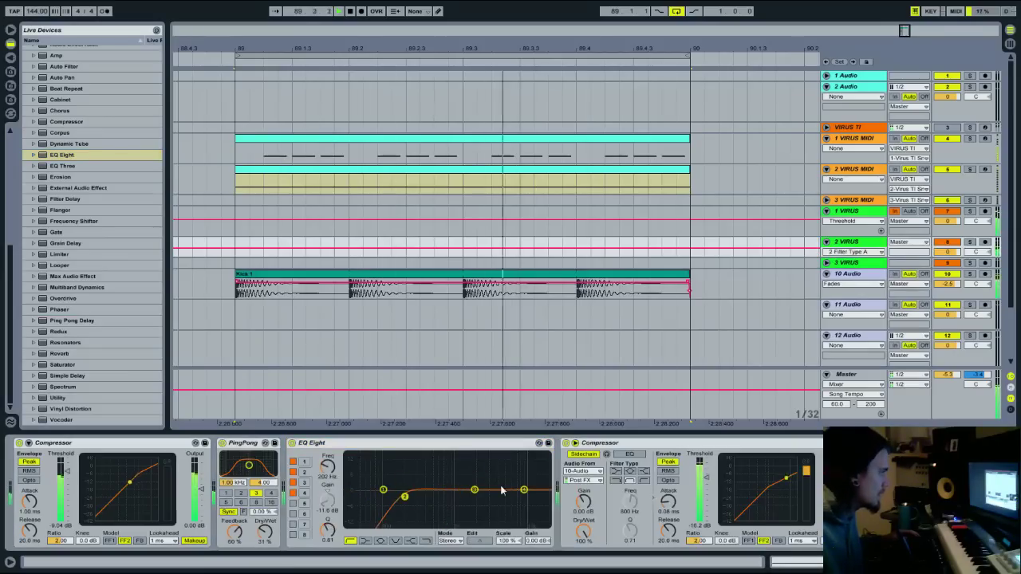
{"action": "left_click_drag", "start_coordinate": [475, 489], "coordinate": [438, 491]}
Add a Reverb after the EQ Eight on 2 VIRUS and switch off its diffusion Flat and Cut options
{"action": "left_click_drag", "start_coordinate": [64, 354], "coordinate": [522, 445]}
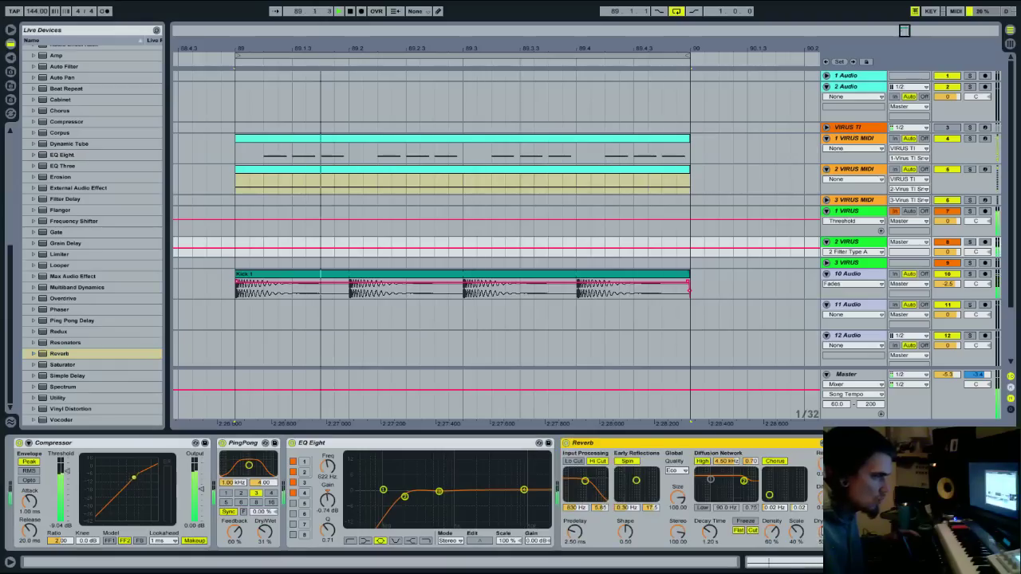
{"action": "left_click", "coordinate": [741, 531]}
{"action": "left_click", "coordinate": [740, 531]}
{"action": "left_click", "coordinate": [740, 531]}
{"action": "left_click", "coordinate": [751, 531]}
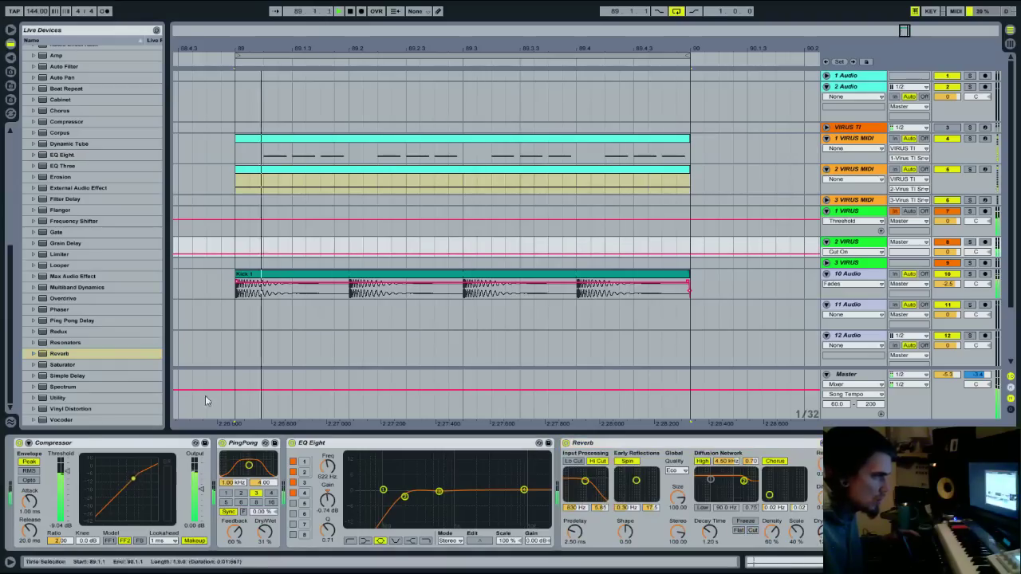
Move the first compressor behind the Reverb, set its threshold to -11.7 dB and stop playback
{"action": "left_click", "coordinate": [86, 444]}
{"action": "left_click_drag", "start_coordinate": [739, 488], "coordinate": [694, 474]}
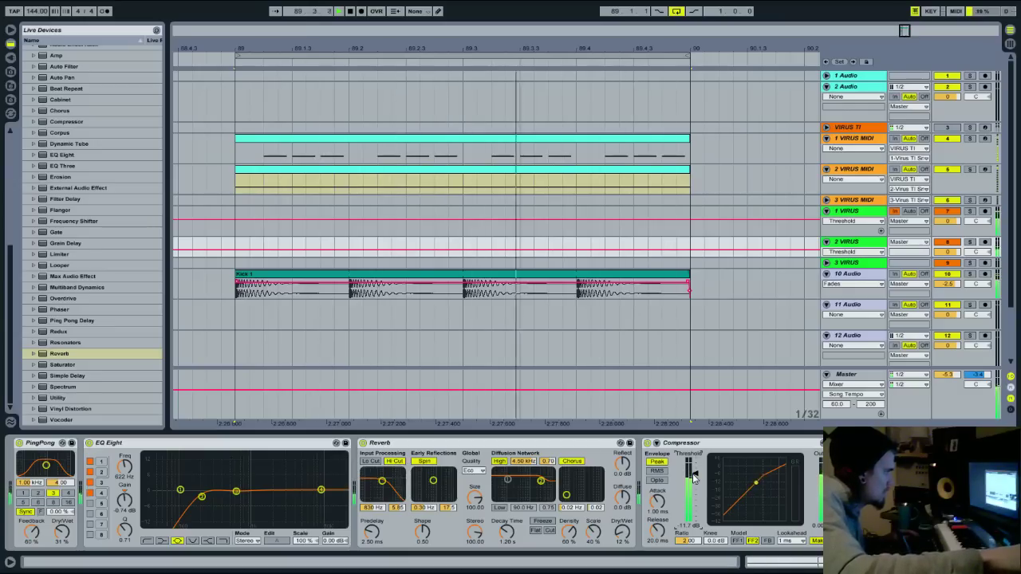
{"action": "key", "text": "space"}
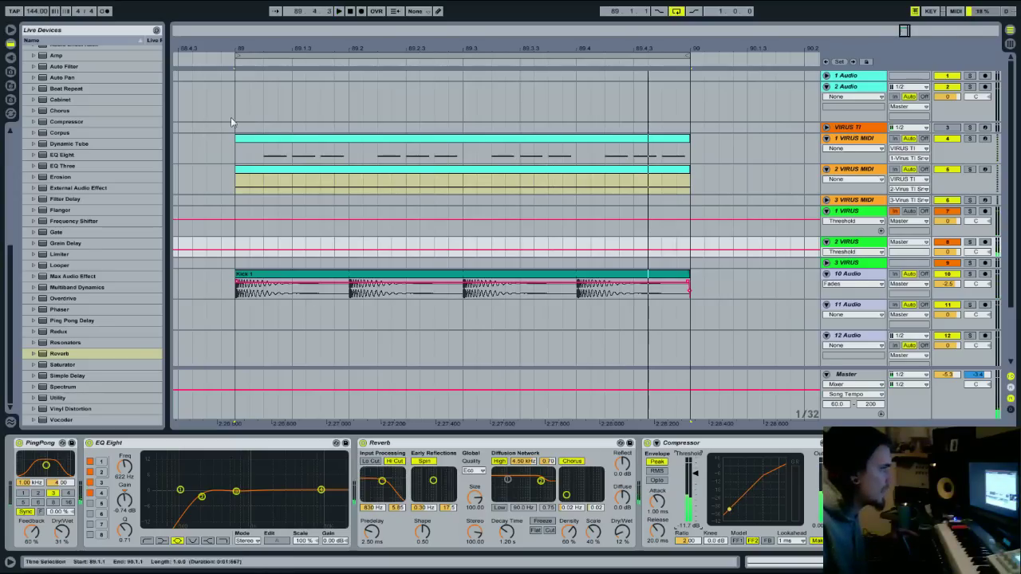
Place Clap 1.wav from the sample pack's Claps & Snares folder on 11 Audio at beat 89.2
{"action": "left_click", "coordinate": [10, 86]}
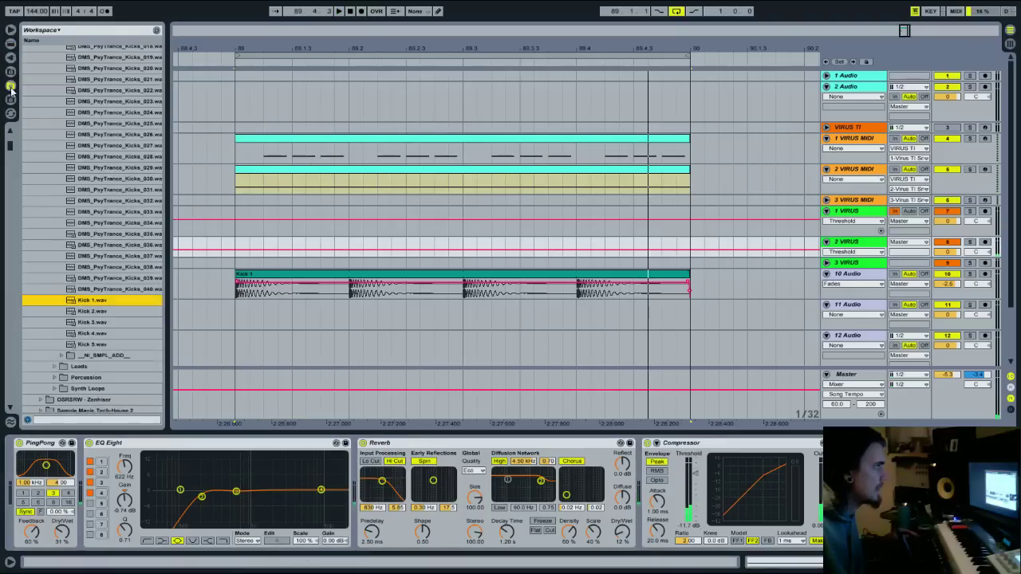
{"action": "left_click", "coordinate": [57, 390]}
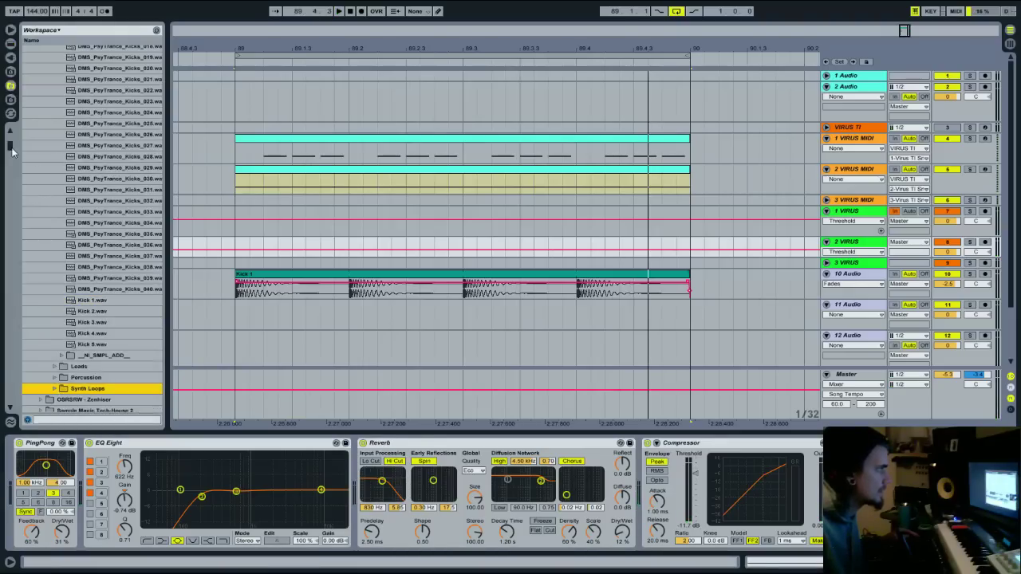
{"action": "scroll", "coordinate": [58, 239], "scroll_direction": "up", "scroll_amount": 10}
{"action": "left_click", "coordinate": [58, 276]}
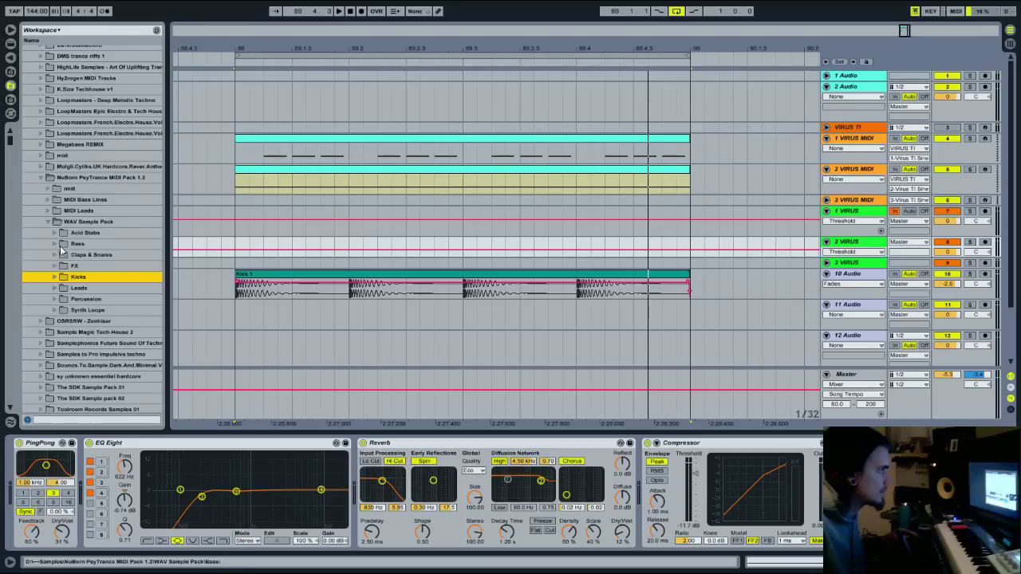
{"action": "left_click", "coordinate": [60, 256]}
{"action": "left_click", "coordinate": [80, 267]}
{"action": "left_click_drag", "start_coordinate": [79, 271], "coordinate": [351, 314]}
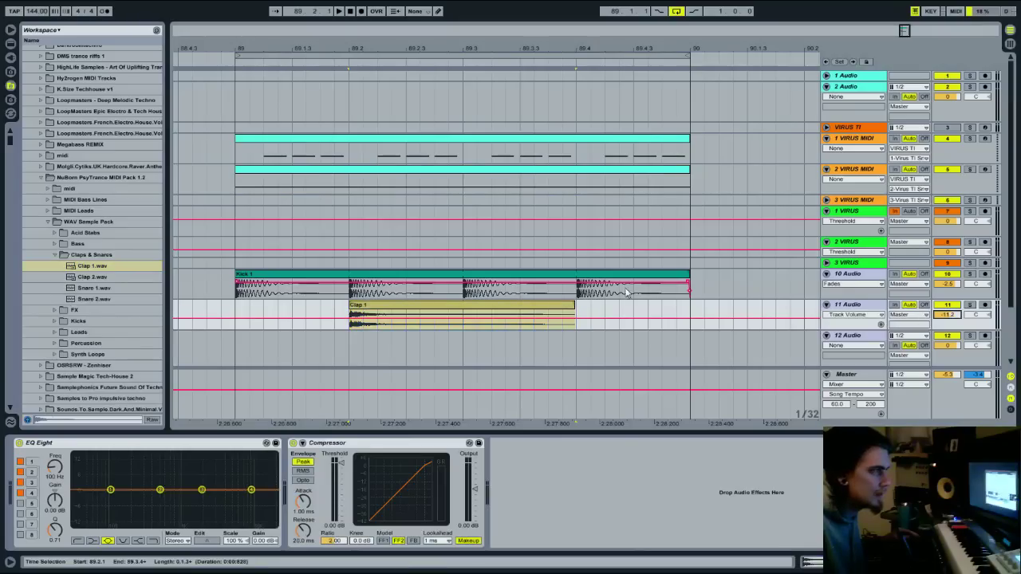
Place the clap as one-beat clips on beats 2 and 4 and dip its EQ by about 5.4 dB near 194 Hz
{"action": "key", "text": "space"}
{"action": "left_click_drag", "start_coordinate": [572, 307], "coordinate": [462, 313]}
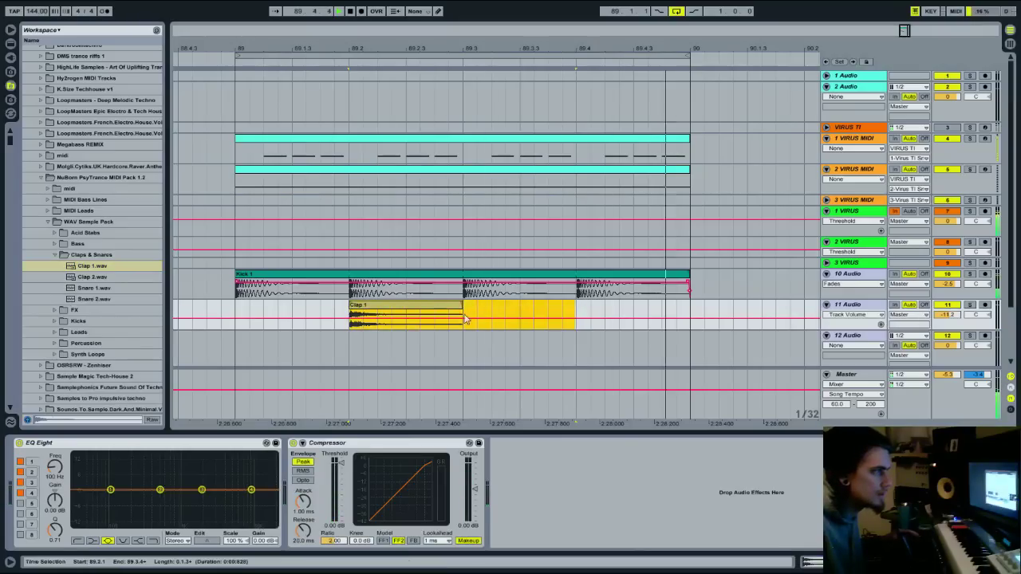
{"action": "key", "text": "ctrl+d"}
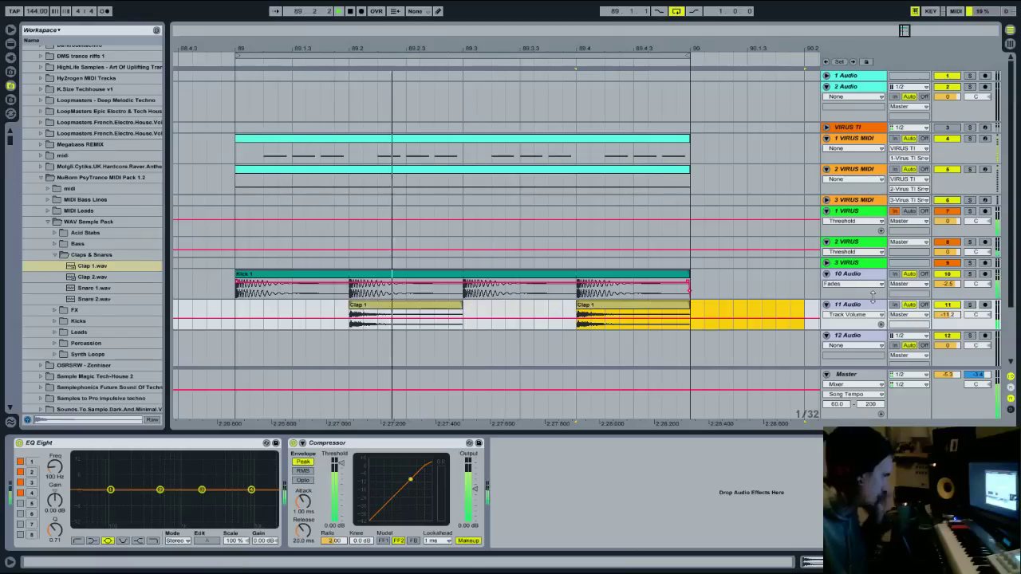
{"action": "left_click_drag", "start_coordinate": [160, 490], "coordinate": [131, 502]}
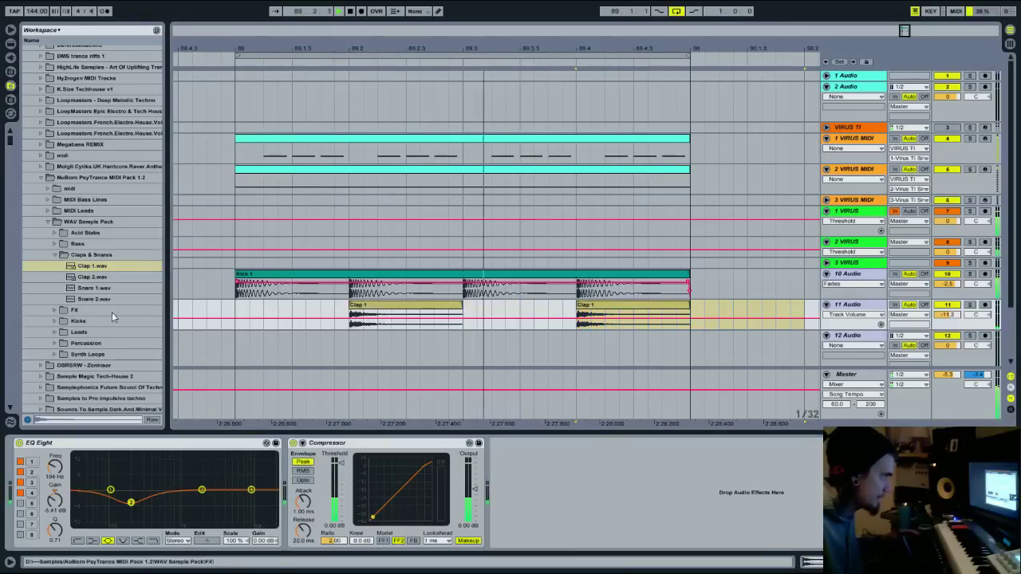
Audition hi-hats in the Percussion folder and place Driving HH.wav on 12 Audio at the start of bar 89
{"action": "left_click", "coordinate": [55, 254]}
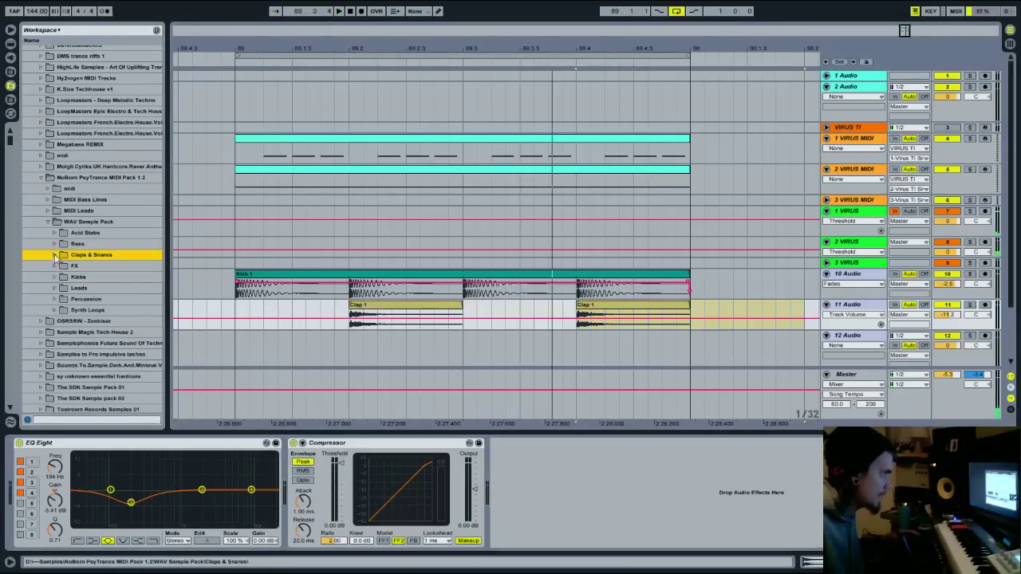
{"action": "left_click", "coordinate": [54, 299]}
{"action": "left_click", "coordinate": [76, 322]}
{"action": "left_click", "coordinate": [78, 333]}
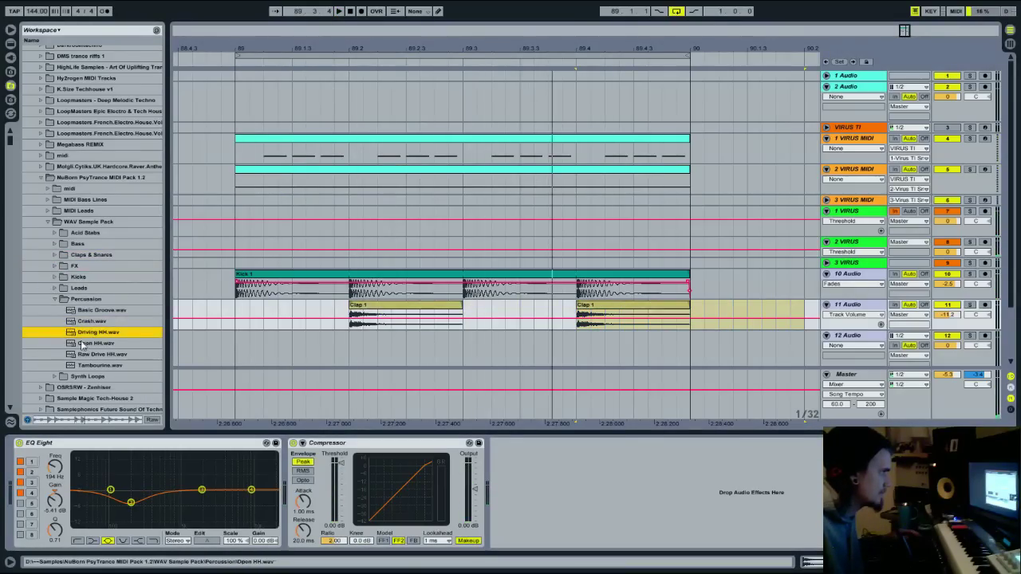
{"action": "left_click", "coordinate": [91, 344]}
{"action": "left_click", "coordinate": [86, 333]}
{"action": "left_click_drag", "start_coordinate": [154, 330], "coordinate": [239, 351]}
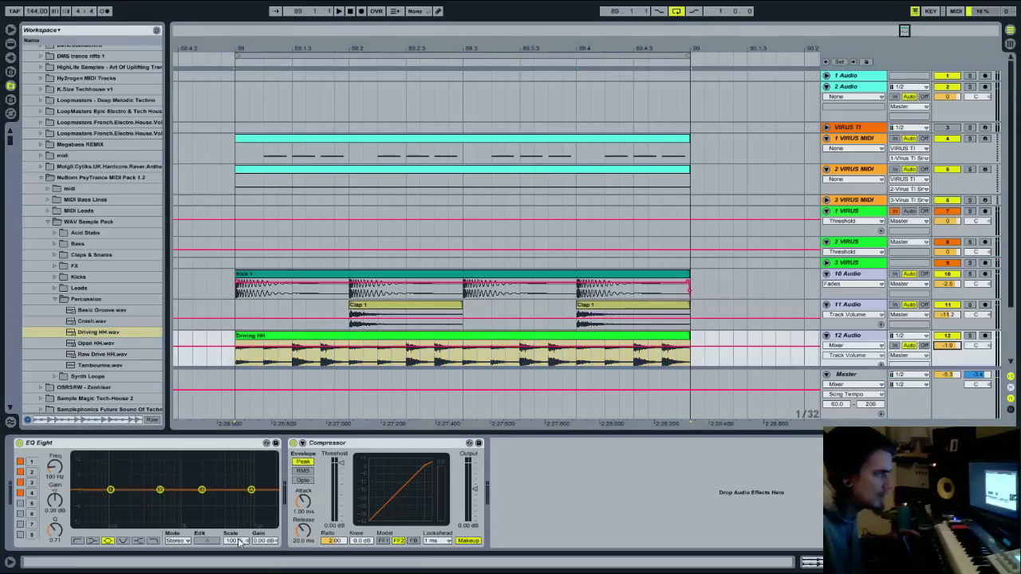
Cut the lows of the Driving HH track with EQ Eight and dip band 3 about 4.9 dB at 1.04 kHz
{"action": "left_click_drag", "start_coordinate": [160, 490], "coordinate": [124, 519]}
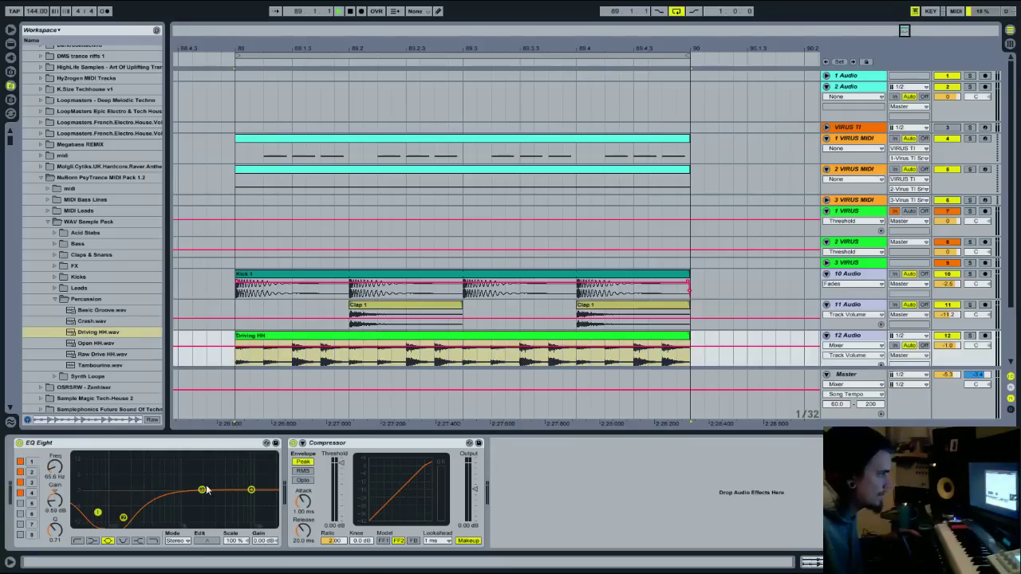
{"action": "key", "text": "space"}
{"action": "left_click_drag", "start_coordinate": [203, 490], "coordinate": [183, 502]}
Sidechain the hi-hat track's compressor to the kick on 10-Audio with the threshold at about -17.6 dB
{"action": "left_click", "coordinate": [302, 442]}
{"action": "left_click", "coordinate": [311, 454]}
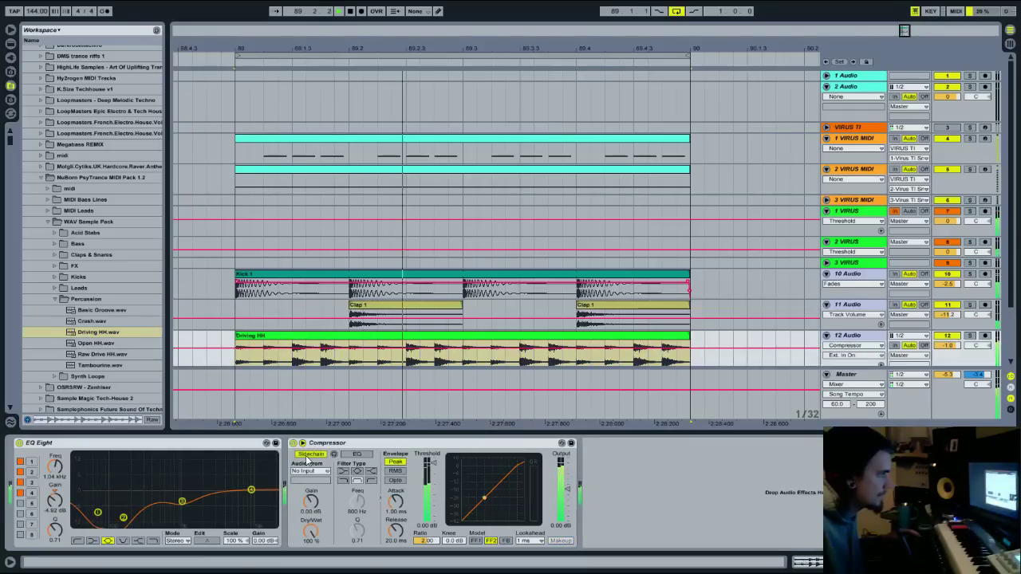
{"action": "left_click", "coordinate": [309, 470]}
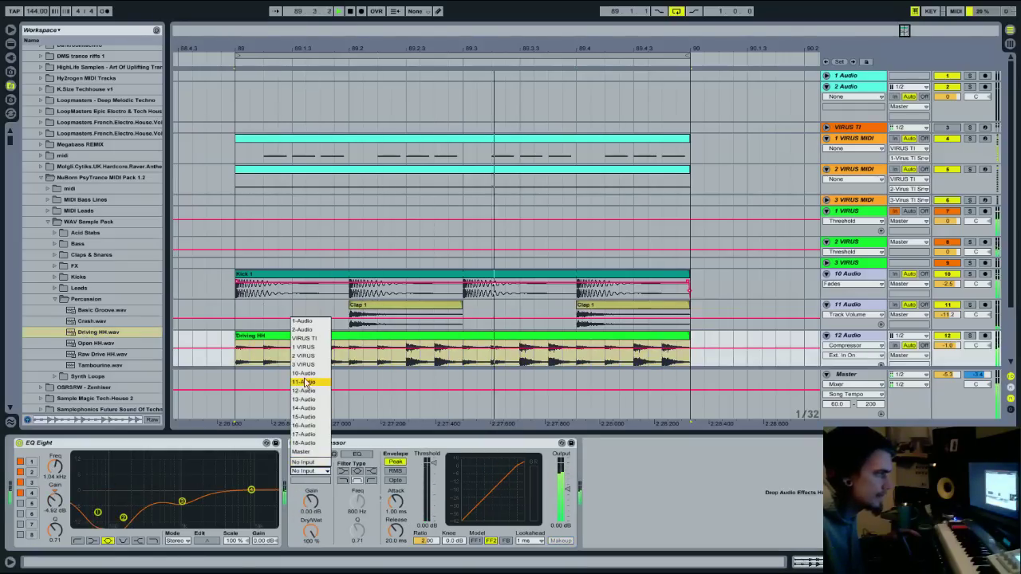
{"action": "left_click", "coordinate": [304, 382]}
{"action": "left_click", "coordinate": [309, 471]}
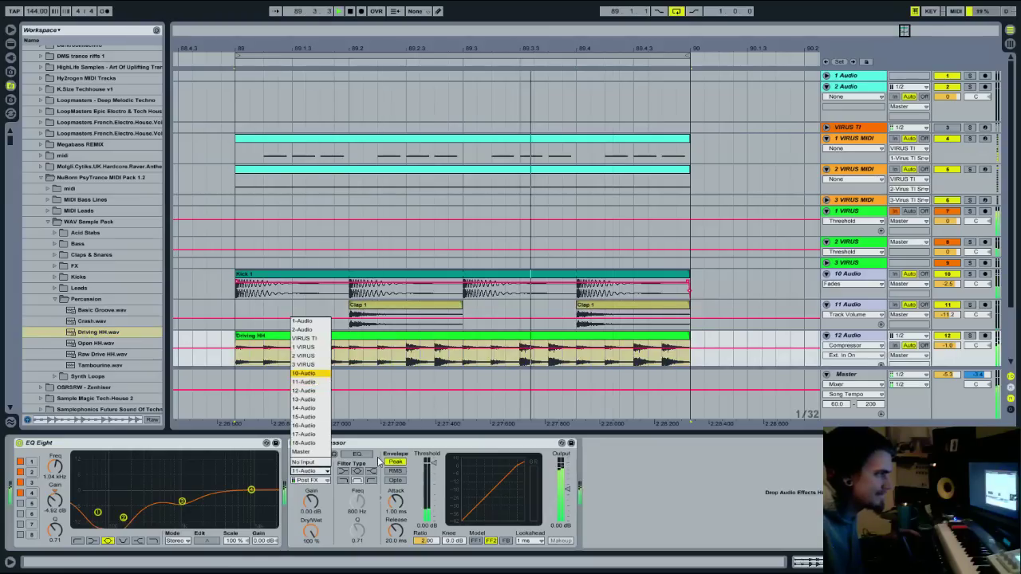
{"action": "left_click", "coordinate": [305, 373]}
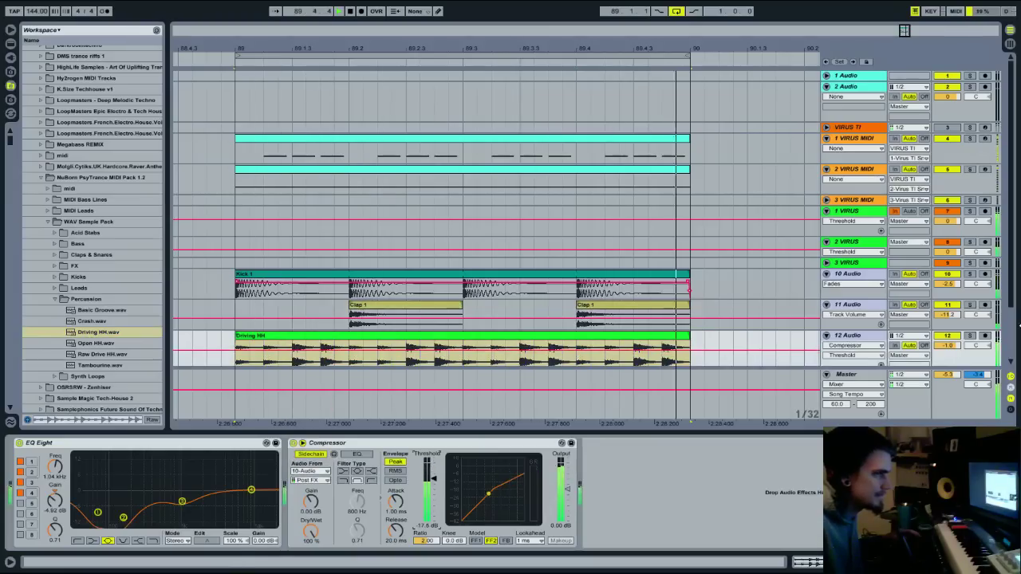
Lower the hi-hat track's volume to -6.9 dB and pan the hi-hat slightly right and the clap slightly left
{"action": "left_click", "coordinate": [541, 364]}
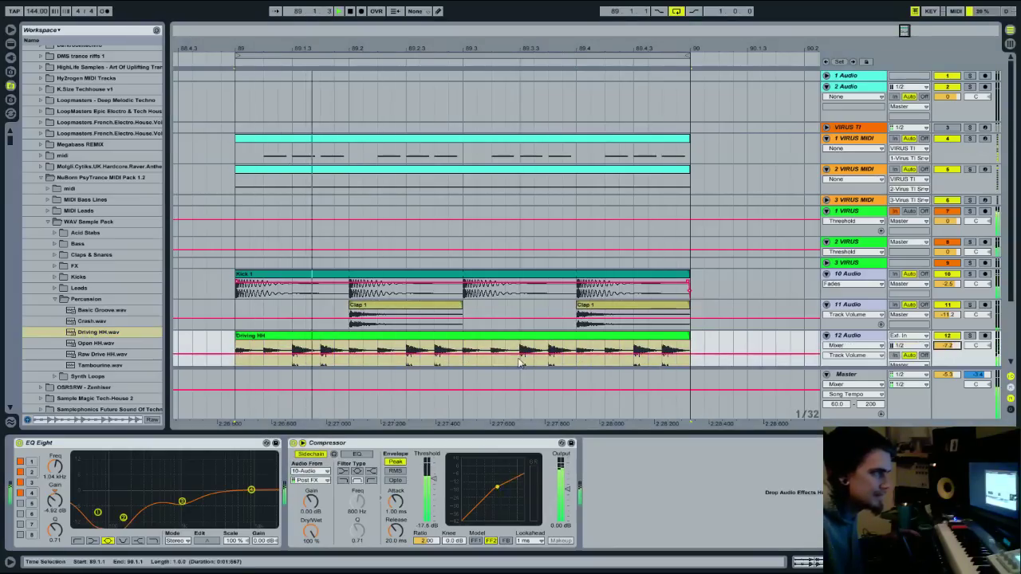
{"action": "left_click_drag", "start_coordinate": [947, 347], "coordinate": [975, 321]}
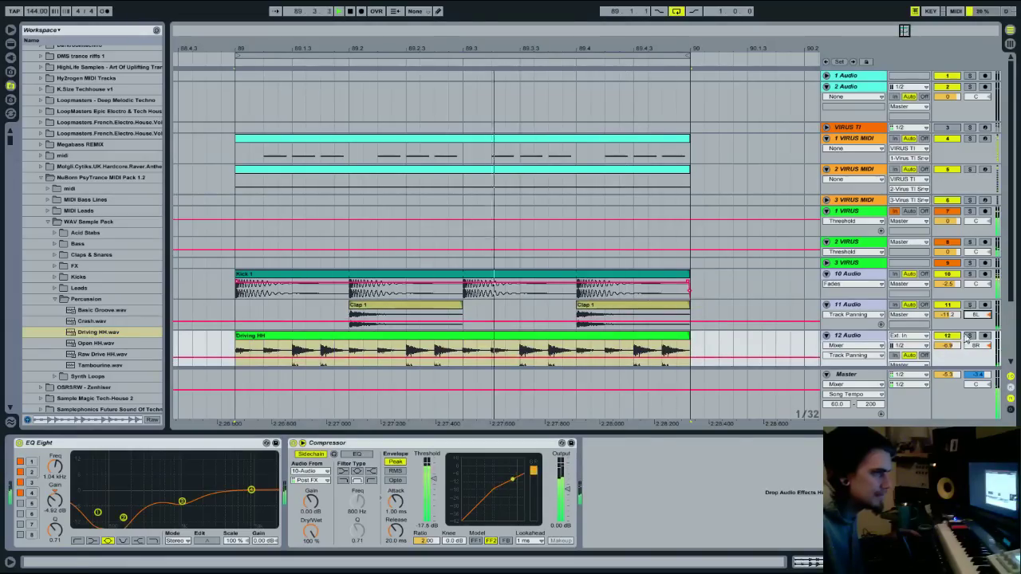
Solo the hi-hat track while switching the Driving HH clip's warp mode to Re-Pitch, and set the track volume to -11.2 dB
{"action": "left_click", "coordinate": [969, 336]}
{"action": "double_click", "coordinate": [466, 348]}
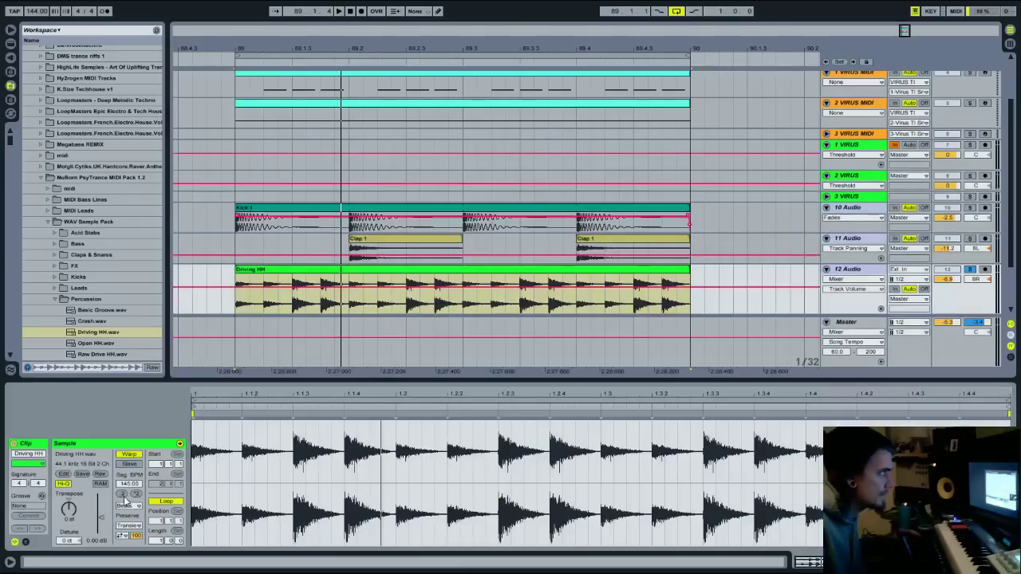
{"action": "left_click", "coordinate": [131, 508]}
{"action": "left_click", "coordinate": [132, 538]}
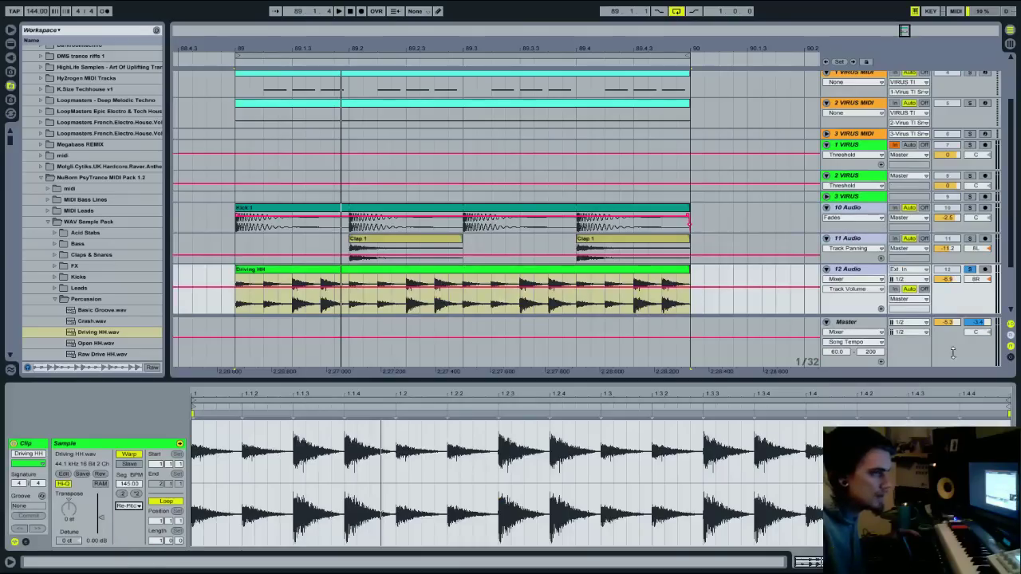
{"action": "left_click_drag", "start_coordinate": [949, 380], "coordinate": [949, 433]}
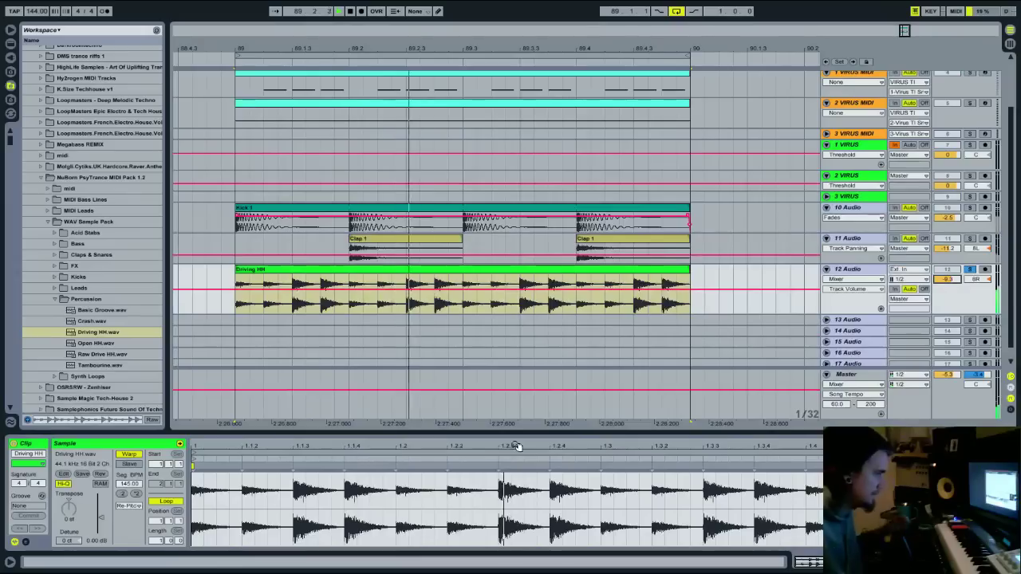
{"action": "left_click", "coordinate": [969, 269]}
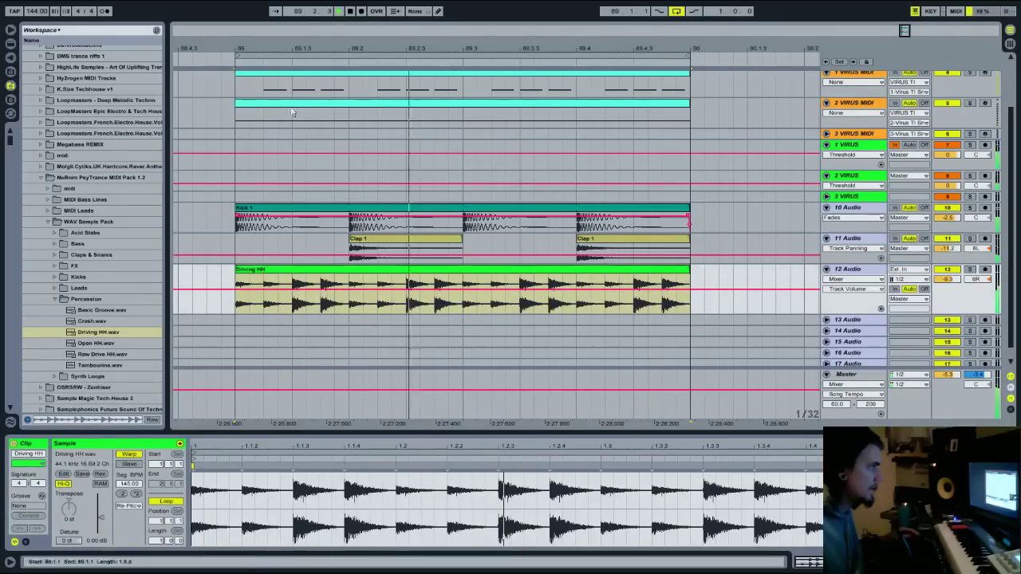
{"action": "left_click_drag", "start_coordinate": [947, 280], "coordinate": [947, 286]}
Consolidate the first clap with the empty beat before it into one clip spanning 89.1 to 89.3
{"action": "scroll", "coordinate": [510, 272], "scroll_direction": "up", "scroll_amount": 1}
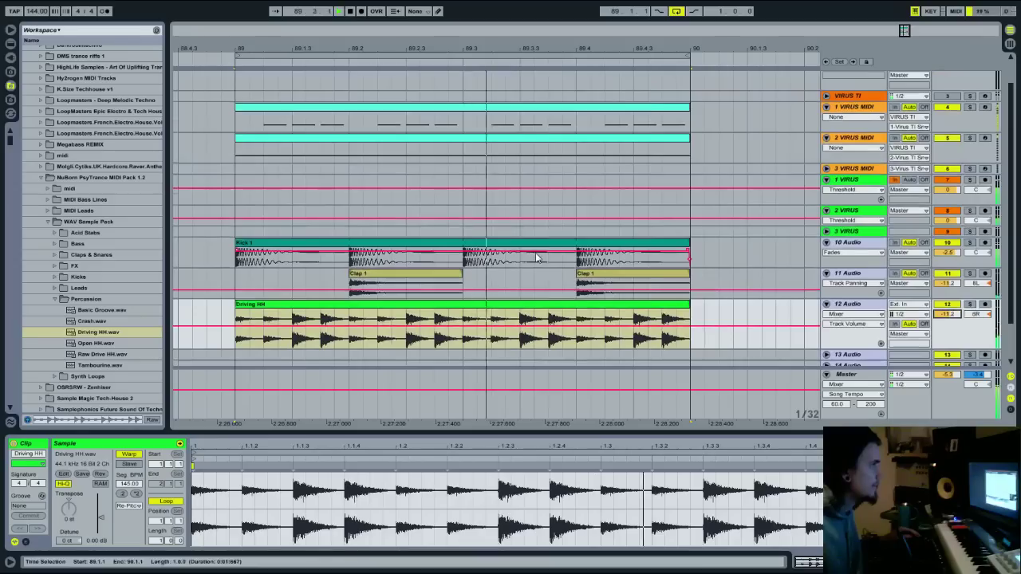
{"action": "left_click_drag", "start_coordinate": [401, 50], "coordinate": [398, 29]}
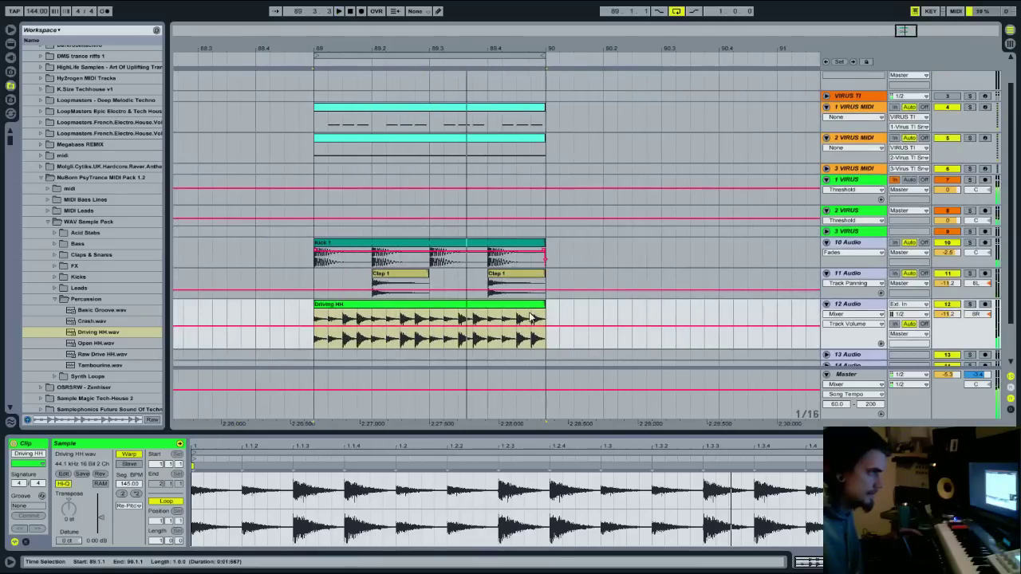
{"action": "left_click_drag", "start_coordinate": [545, 282], "coordinate": [314, 286]}
{"action": "left_click_drag", "start_coordinate": [314, 285], "coordinate": [431, 286]}
{"action": "right_click", "coordinate": [424, 283]}
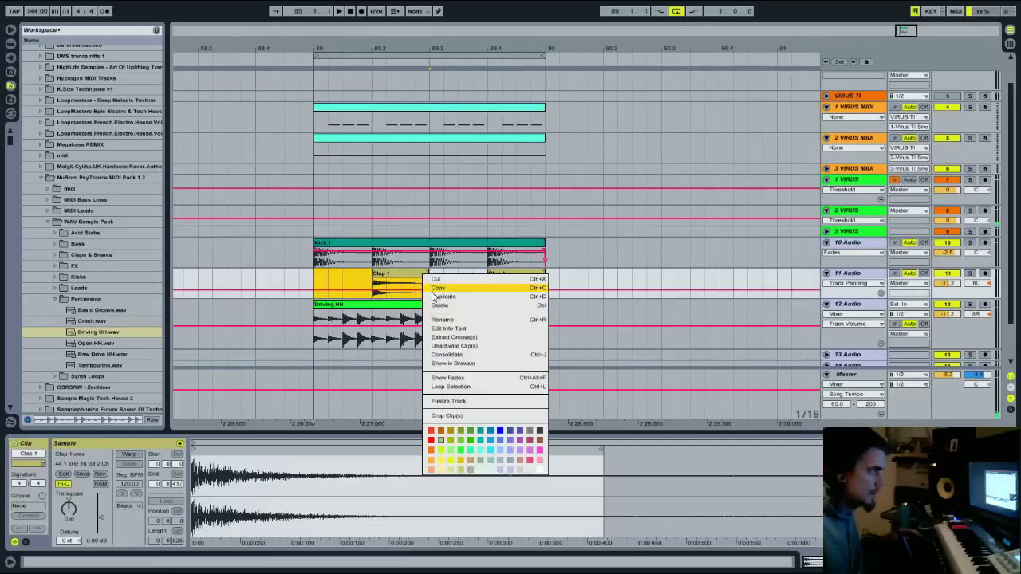
{"action": "left_click", "coordinate": [458, 356]}
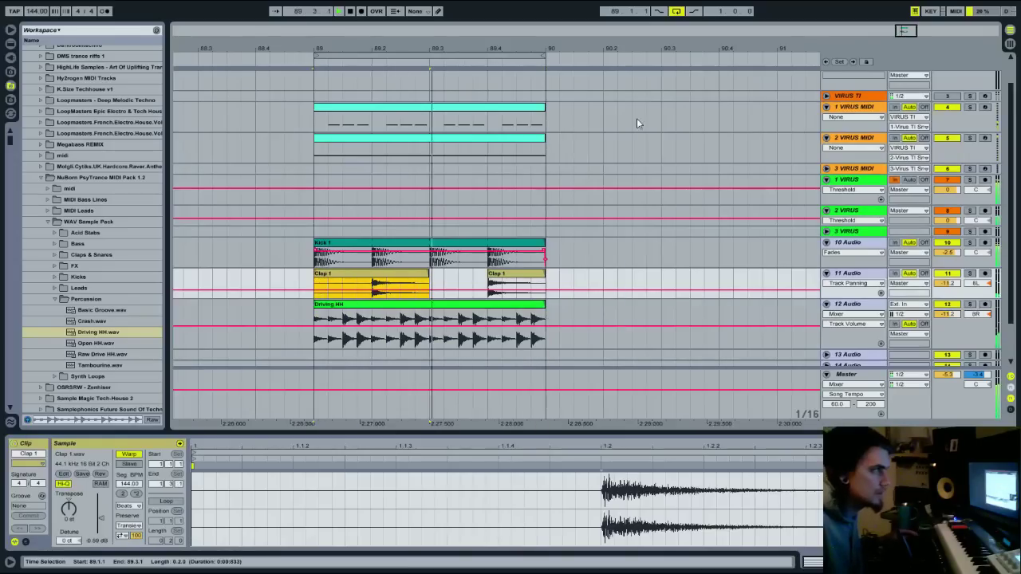
Record the Virus bassline as audio on the 1 VIRUS track and extend the recorded clip to fill bar 89
{"action": "left_click", "coordinate": [985, 181]}
{"action": "left_click", "coordinate": [361, 12]}
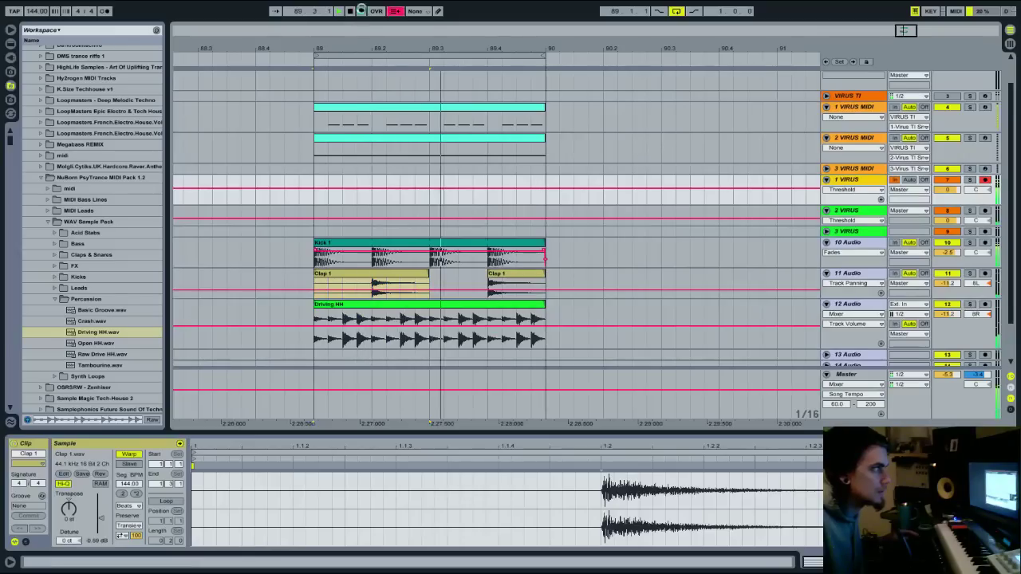
{"action": "left_click", "coordinate": [360, 11]}
{"action": "key", "text": "space"}
{"action": "mouse_move", "coordinate": [373, 180]}
{"action": "left_mouse_down"}
{"action": "mouse_move", "coordinate": [299, 181]}
{"action": "mouse_move", "coordinate": [313, 180]}
{"action": "left_mouse_up"}
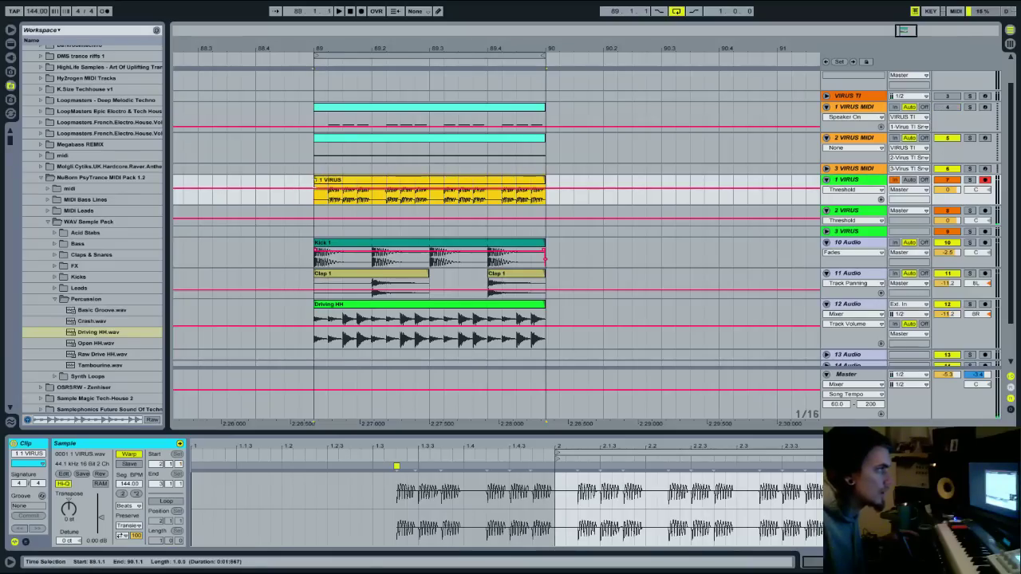
{"action": "right_click", "coordinate": [338, 181]}
{"action": "right_click", "coordinate": [335, 182]}
{"action": "left_click", "coordinate": [364, 203]}
{"action": "key", "text": "ctrl+z"}
Duplicate the 1 VIRUS audio track with its recorded bassline and place the copy directly below the kick track
{"action": "right_click", "coordinate": [854, 182]}
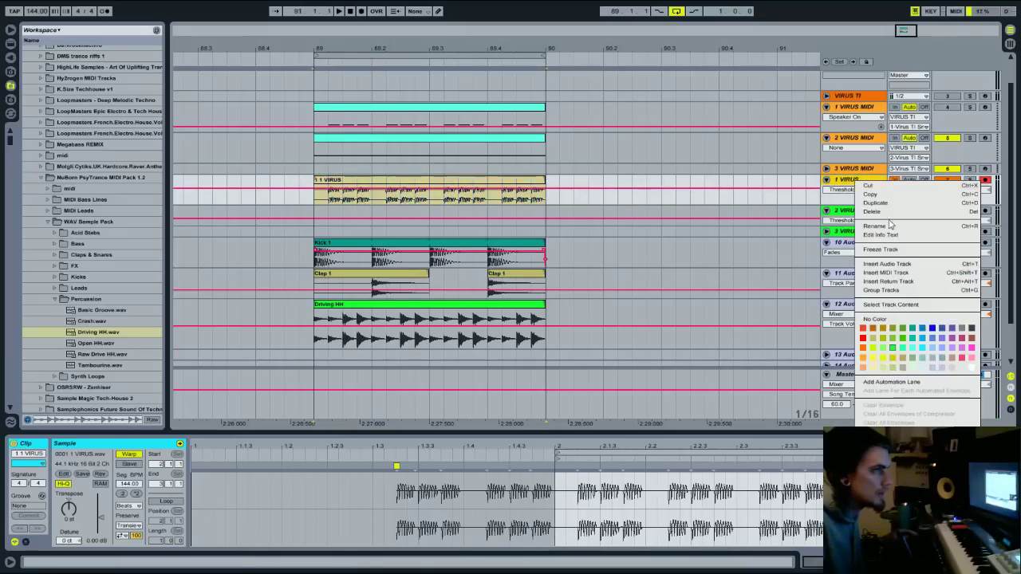
{"action": "left_click", "coordinate": [875, 202]}
{"action": "left_click_drag", "start_coordinate": [895, 206], "coordinate": [848, 308]}
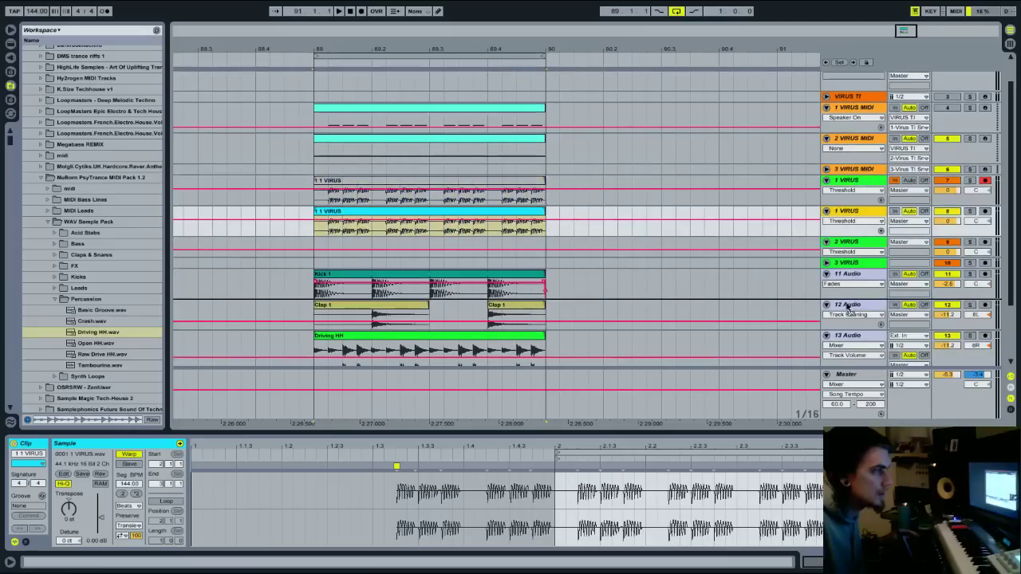
{"action": "left_click_drag", "start_coordinate": [950, 277], "coordinate": [972, 281]}
{"action": "left_click", "coordinate": [969, 275]}
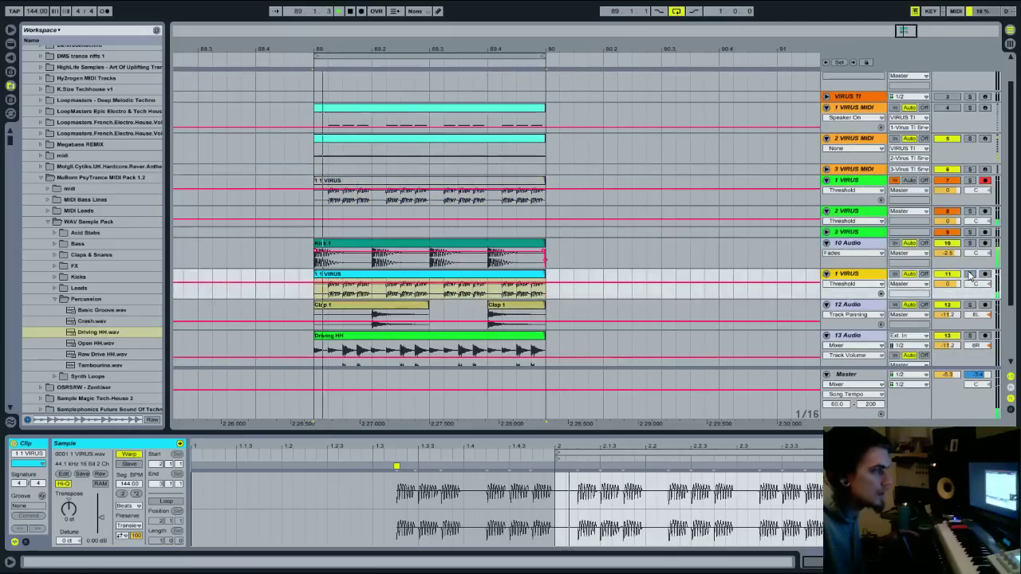
Delete the recorded bassline clip from the original 1 VIRUS track
{"action": "scroll", "coordinate": [916, 222], "scroll_direction": "up", "scroll_amount": 1}
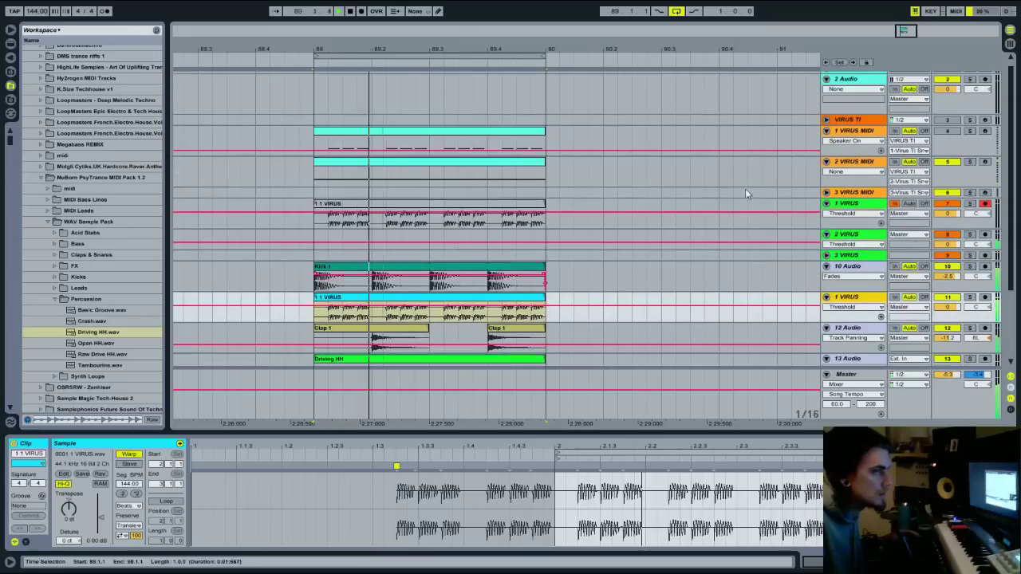
{"action": "left_click", "coordinate": [463, 210]}
{"action": "key", "text": "Delete"}
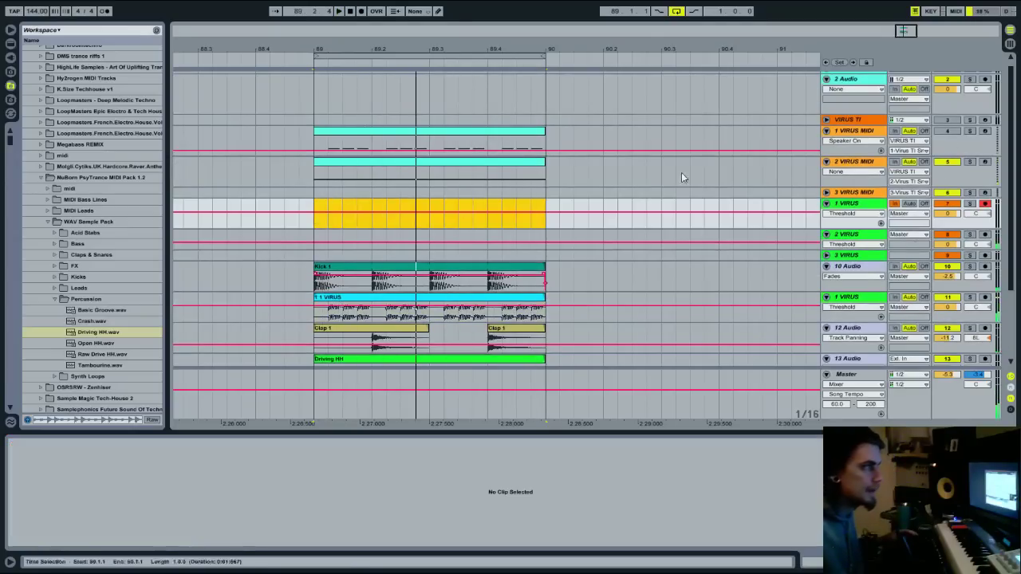
Open the Virus TI Snow editor from the VIRUS TI track during playback and mute the 2 VIRUS MIDI track
{"action": "left_click", "coordinate": [415, 144]}
{"action": "left_click", "coordinate": [854, 121]}
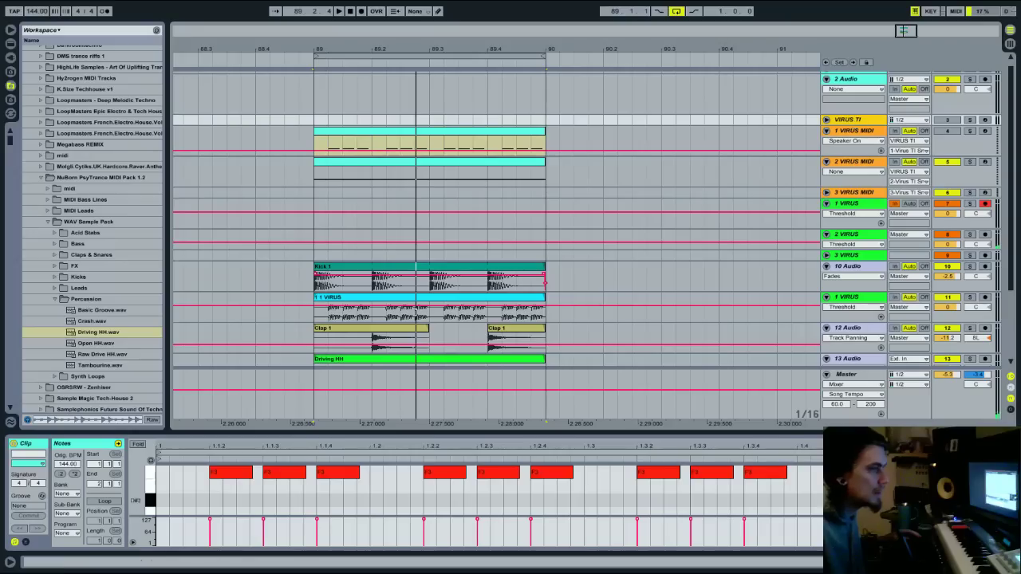
{"action": "double_click", "coordinate": [854, 120]}
{"action": "key", "text": "space"}
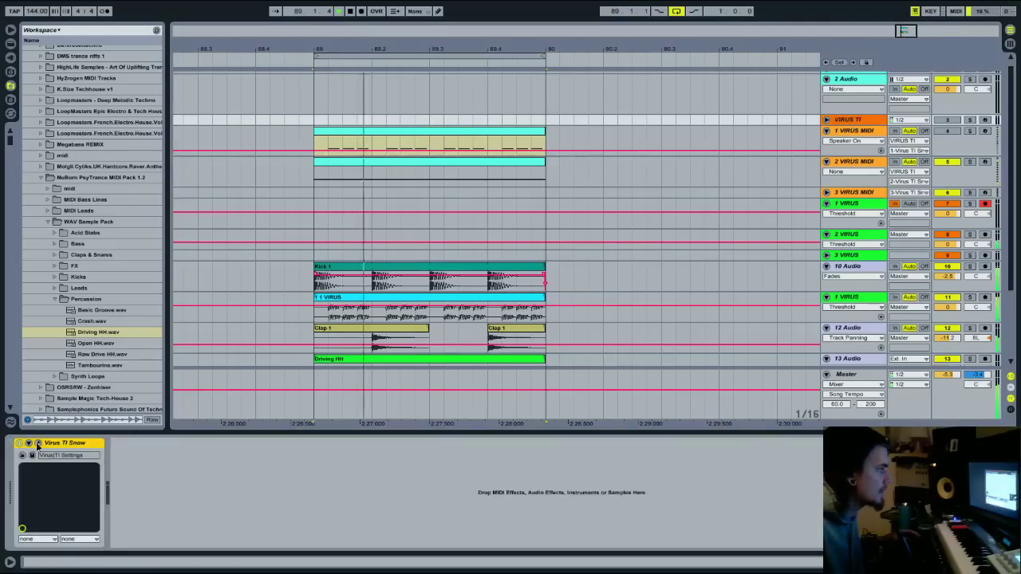
{"action": "left_click", "coordinate": [38, 443]}
{"action": "left_click", "coordinate": [953, 194]}
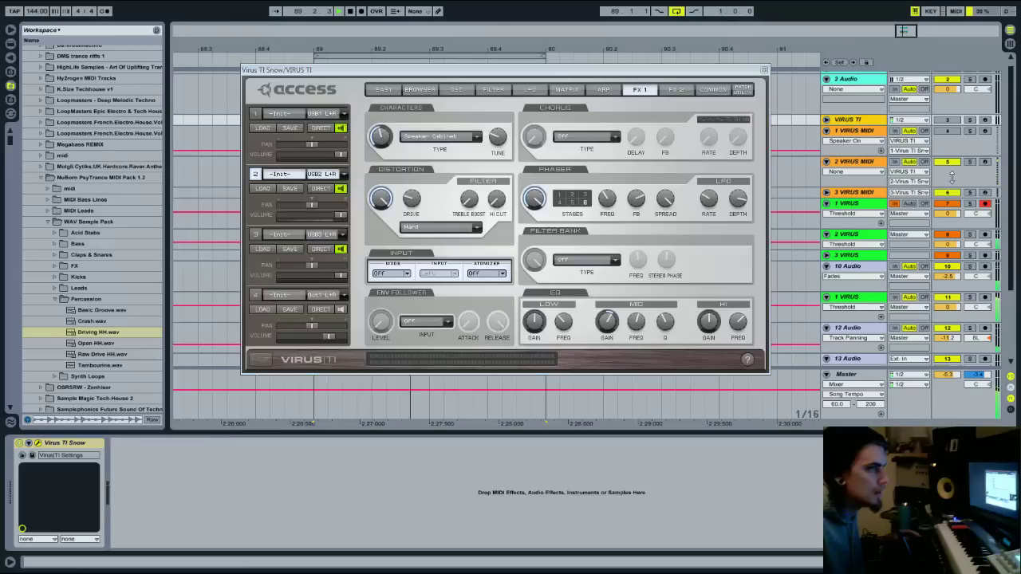
{"action": "left_click", "coordinate": [952, 168]}
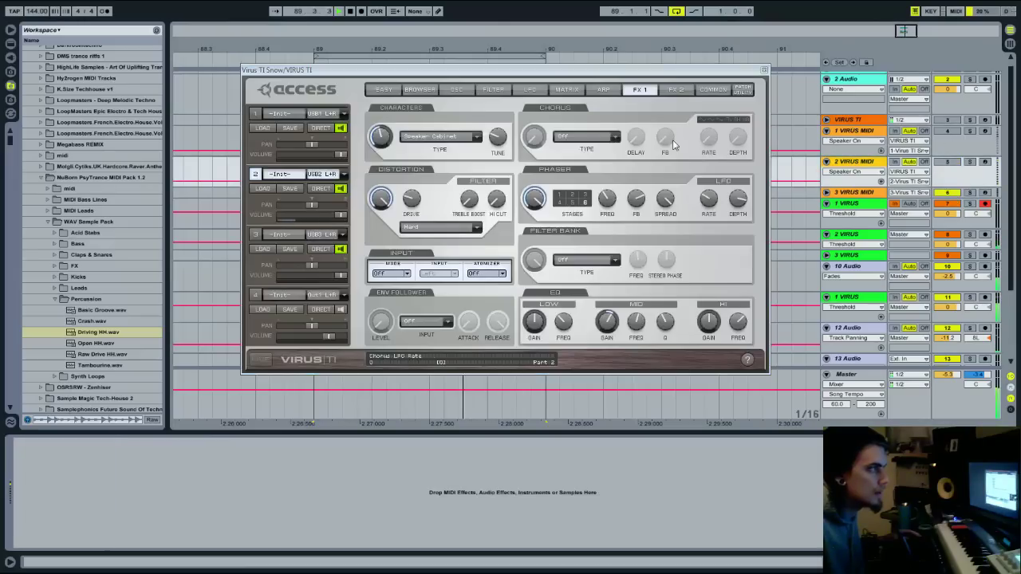
Transpose Virus part 1 by +12 and unmute the 1 VIRUS MIDI track
{"action": "left_click", "coordinate": [420, 90]}
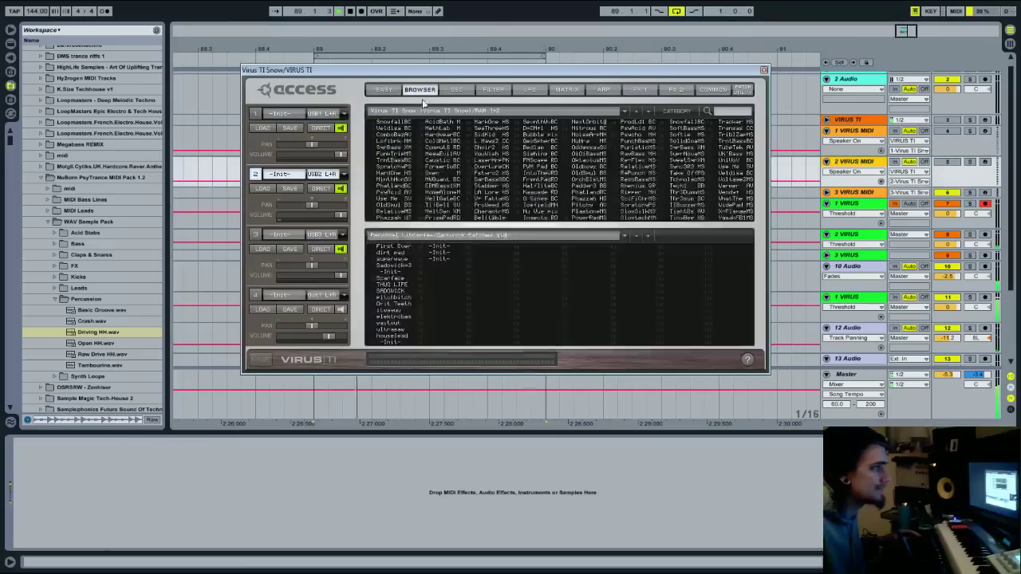
{"action": "left_click", "coordinate": [280, 113]}
{"action": "left_click", "coordinate": [713, 90]}
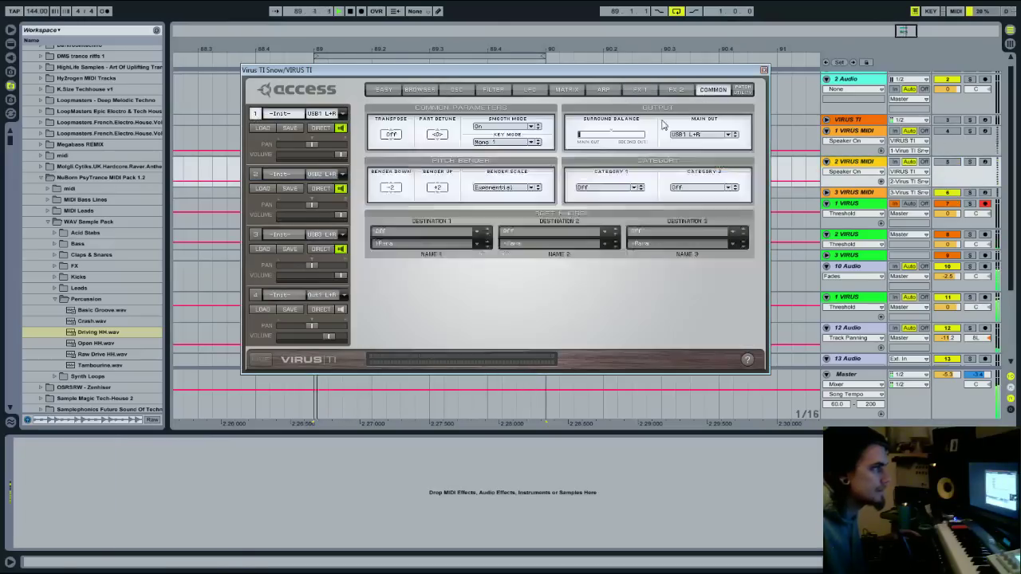
{"action": "left_click", "coordinate": [946, 131]}
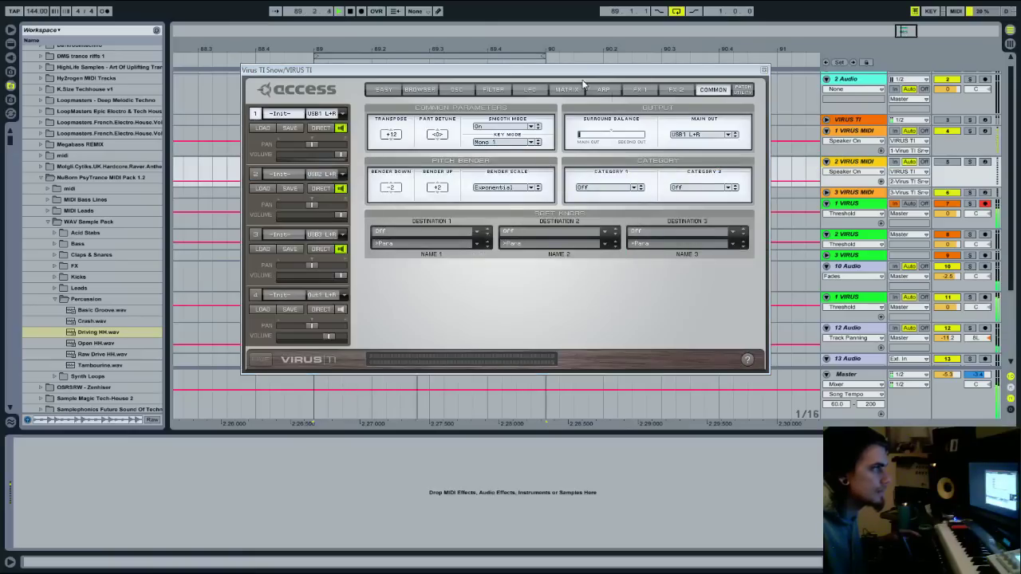
{"action": "left_click_drag", "start_coordinate": [594, 63], "coordinate": [572, 130]}
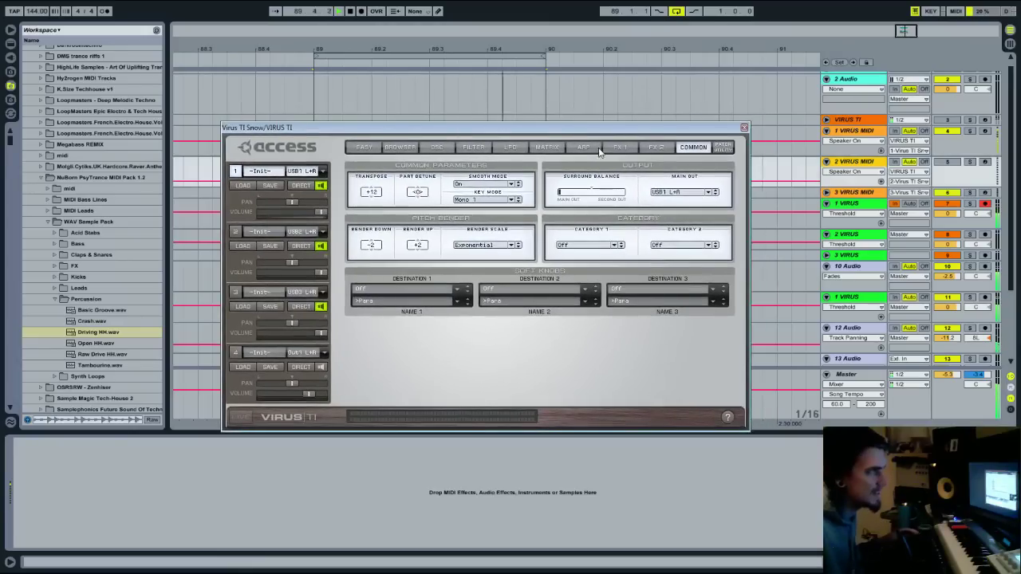
Raise the Filter 1 cutoff of Virus part 1 to 18
{"action": "left_click", "coordinate": [476, 148]}
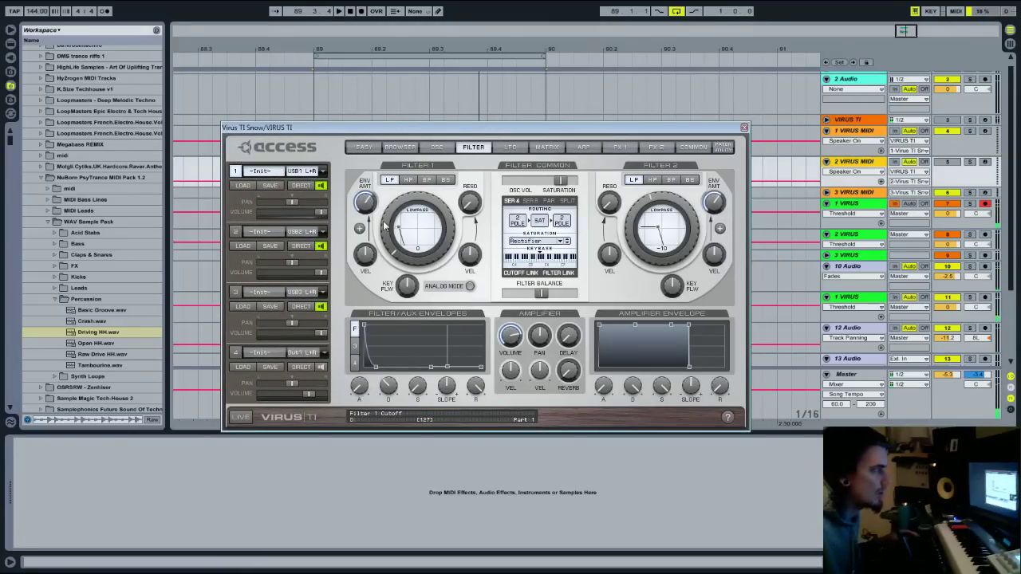
{"action": "mouse_move", "coordinate": [384, 224]}
{"action": "left_mouse_down"}
{"action": "mouse_move", "coordinate": [391, 200]}
{"action": "mouse_move", "coordinate": [392, 214]}
{"action": "left_mouse_up"}
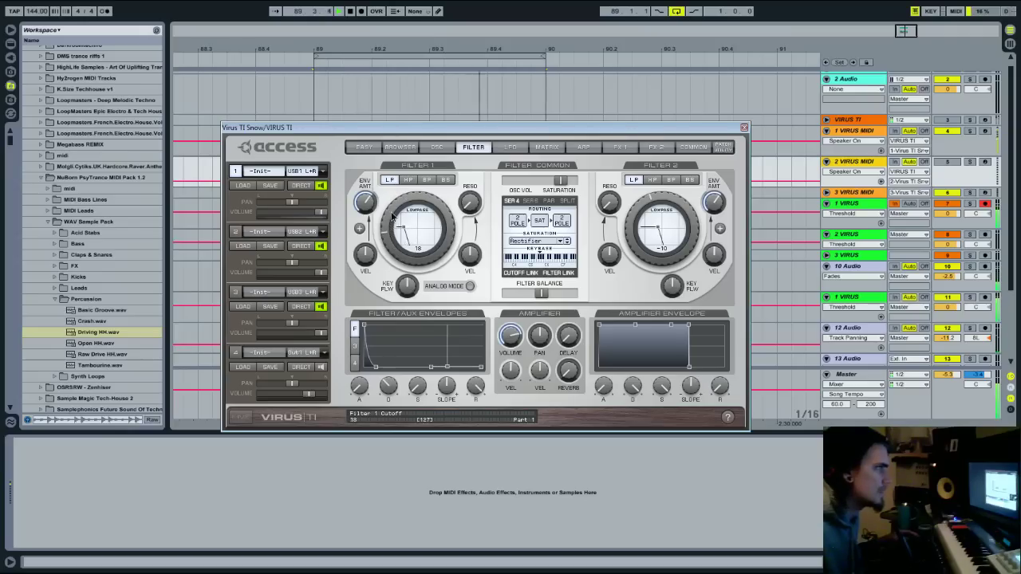
Boost the EQ mid and high gain and raise the phaser mix on Virus part 1, and mute the clap and hi-hat tracks
{"action": "left_click", "coordinate": [560, 148]}
{"action": "left_click", "coordinate": [619, 147]}
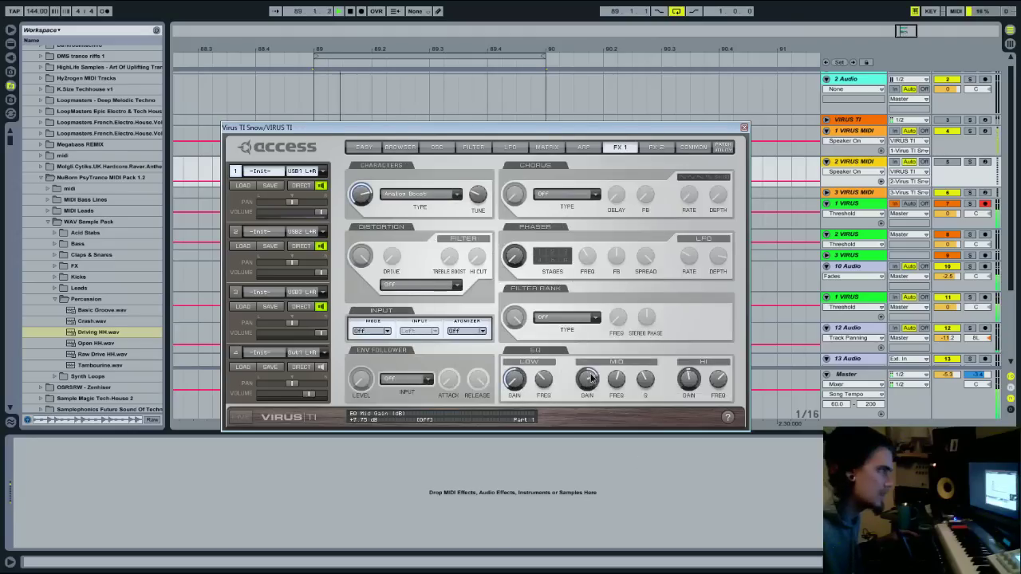
{"action": "left_click_drag", "start_coordinate": [523, 264], "coordinate": [523, 199]}
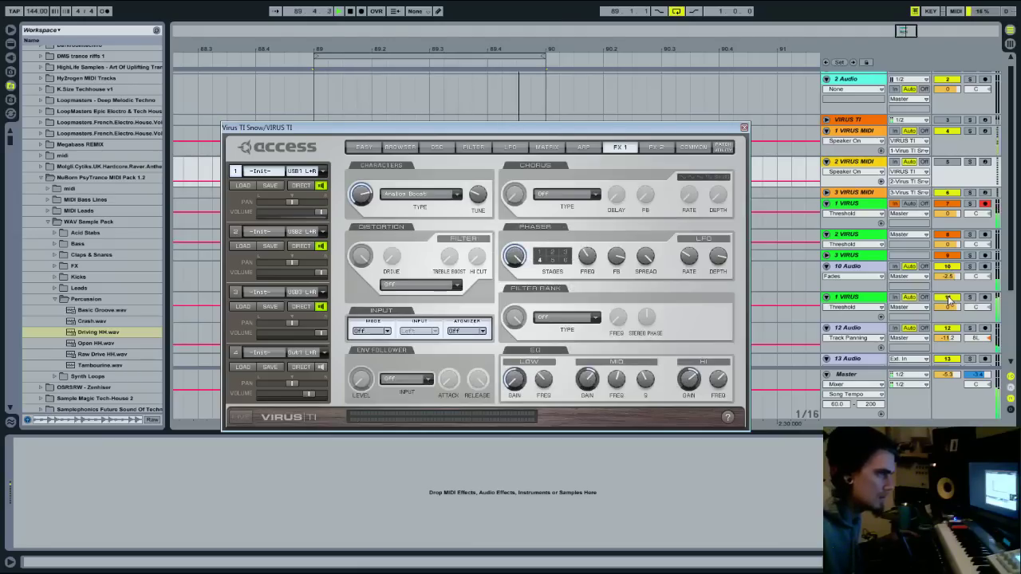
{"action": "left_click", "coordinate": [949, 328]}
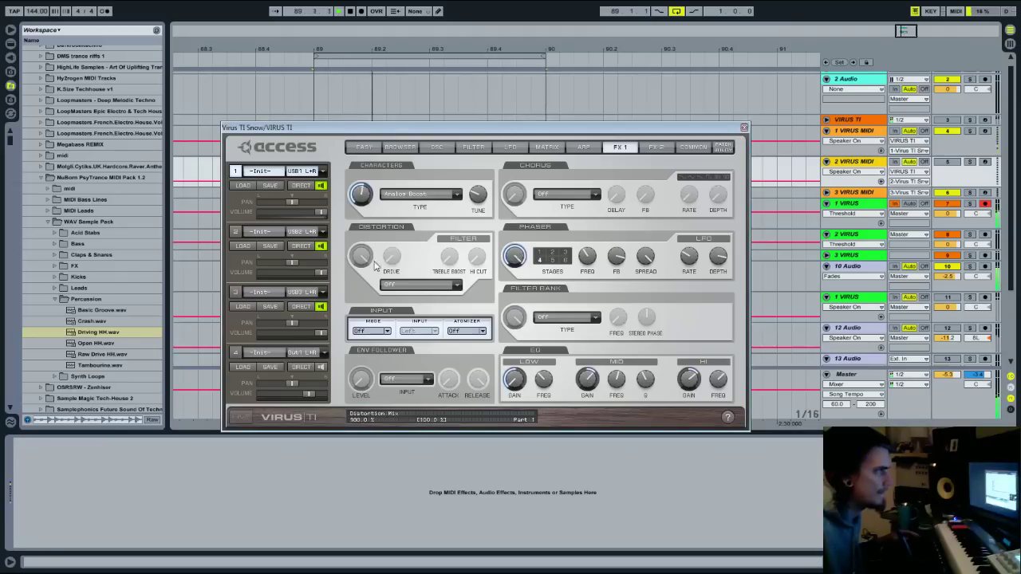
Try other filter saturation types on Virus part 1 and return to Rectifier
{"action": "left_click", "coordinate": [466, 151]}
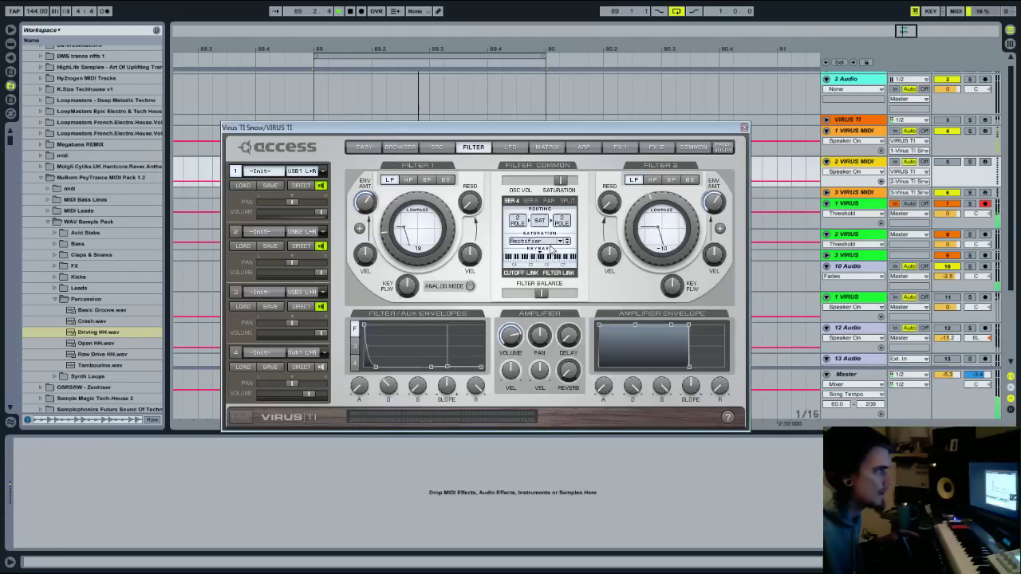
{"action": "left_click", "coordinate": [552, 241]}
{"action": "left_click", "coordinate": [547, 296]}
{"action": "left_click", "coordinate": [553, 257]}
{"action": "left_click", "coordinate": [542, 334]}
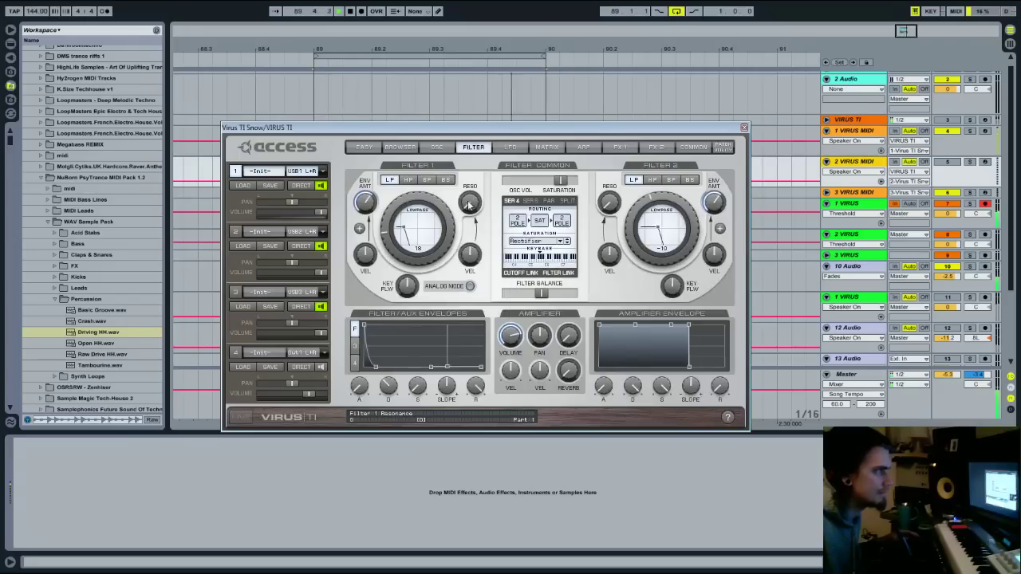
Raise the Filter 1 resonance and set its cutoff to 28 on Virus part 1, then close the synth editor
{"action": "left_click_drag", "start_coordinate": [474, 152], "coordinate": [474, 200]}
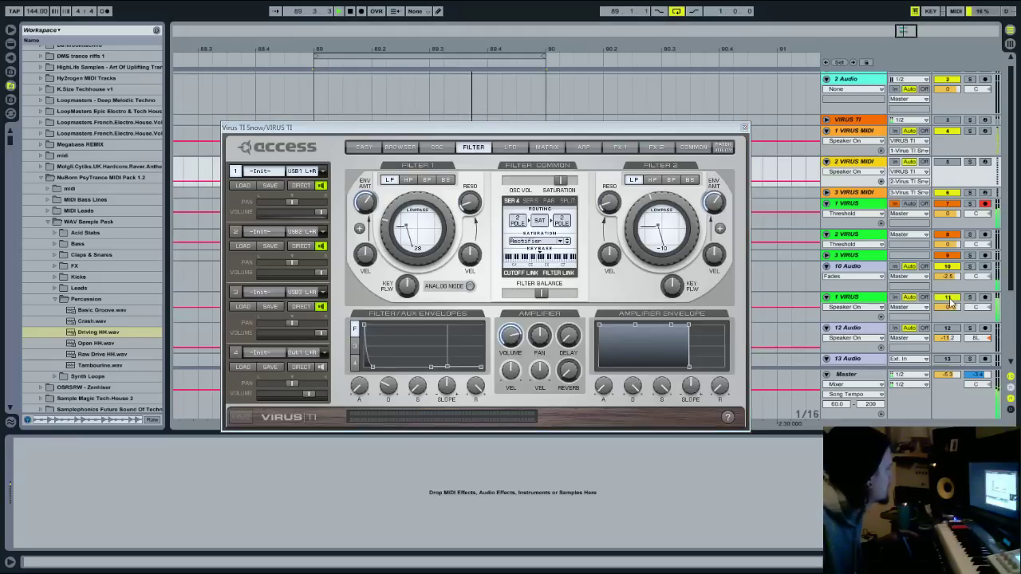
{"action": "key", "text": "space"}
{"action": "left_click", "coordinate": [744, 128]}
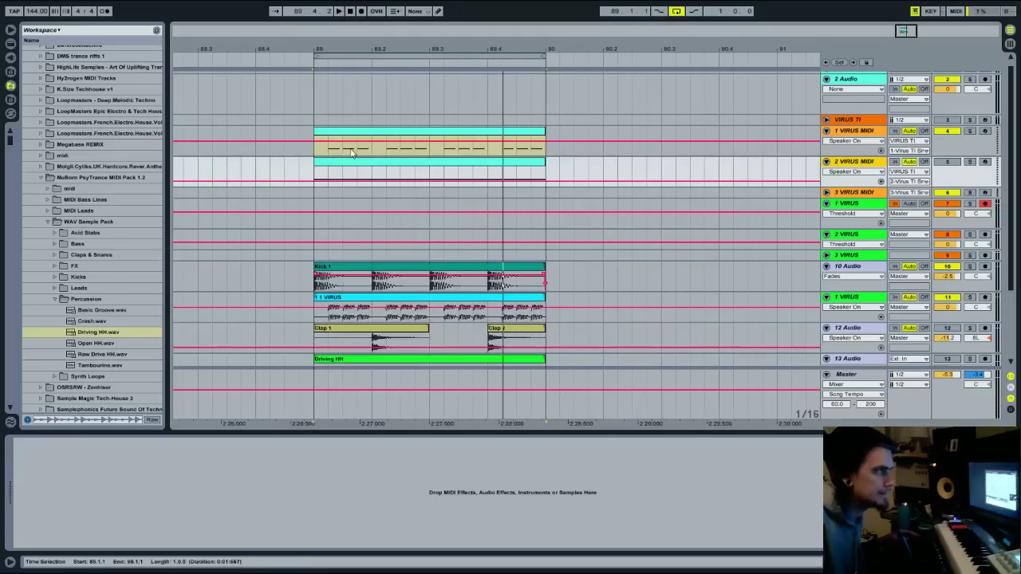
Record the transposed Virus part 1 layer as audio across bar 89 on the 1 VIRUS track
{"action": "left_click", "coordinate": [854, 131]}
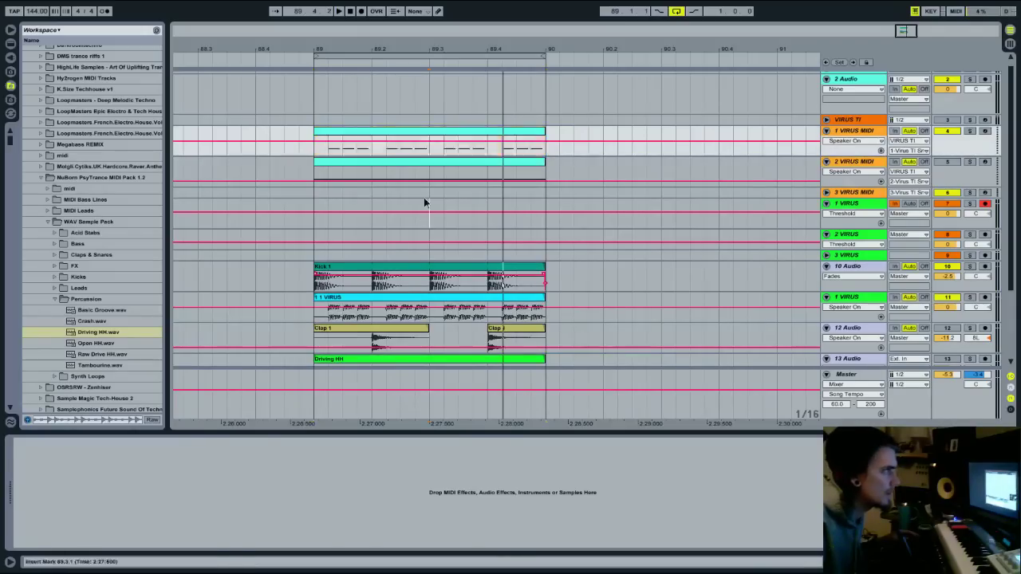
{"action": "left_click", "coordinate": [422, 205]}
{"action": "key", "text": "space"}
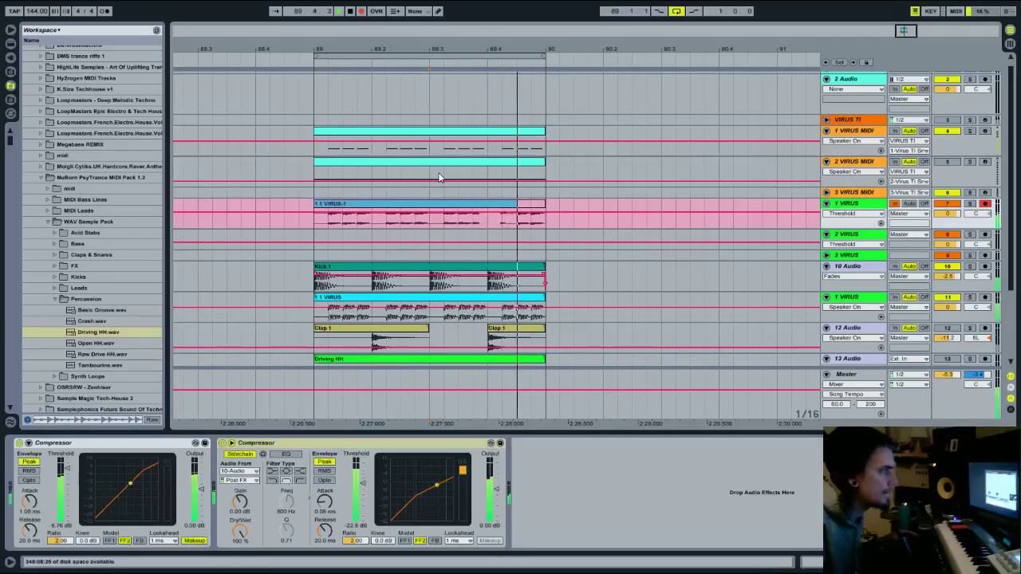
{"action": "key", "text": "space"}
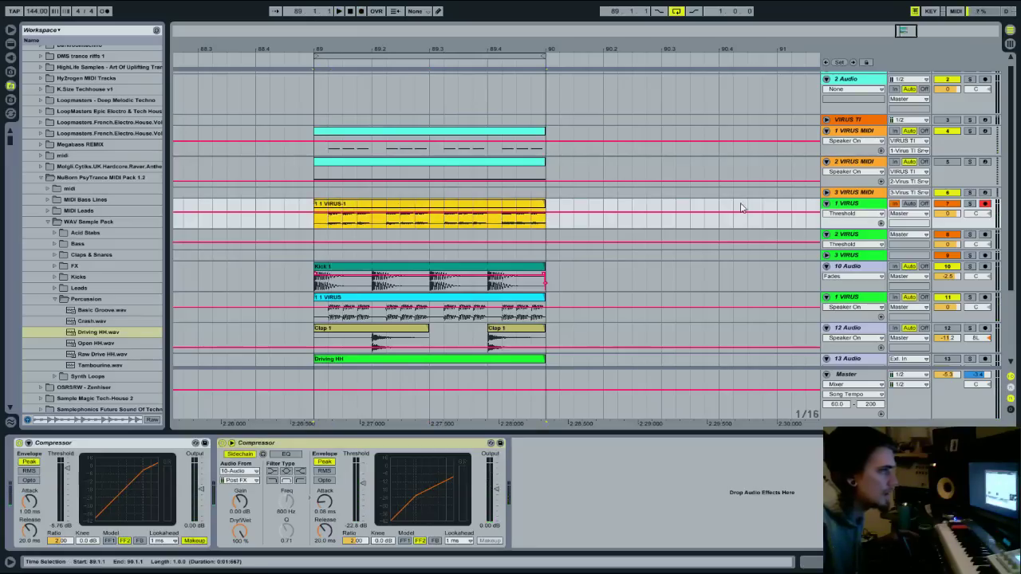
Duplicate the 1 VIRUS track, place the copy between the bassline and clap tracks, and set its monitoring to Auto
{"action": "right_click", "coordinate": [864, 208]}
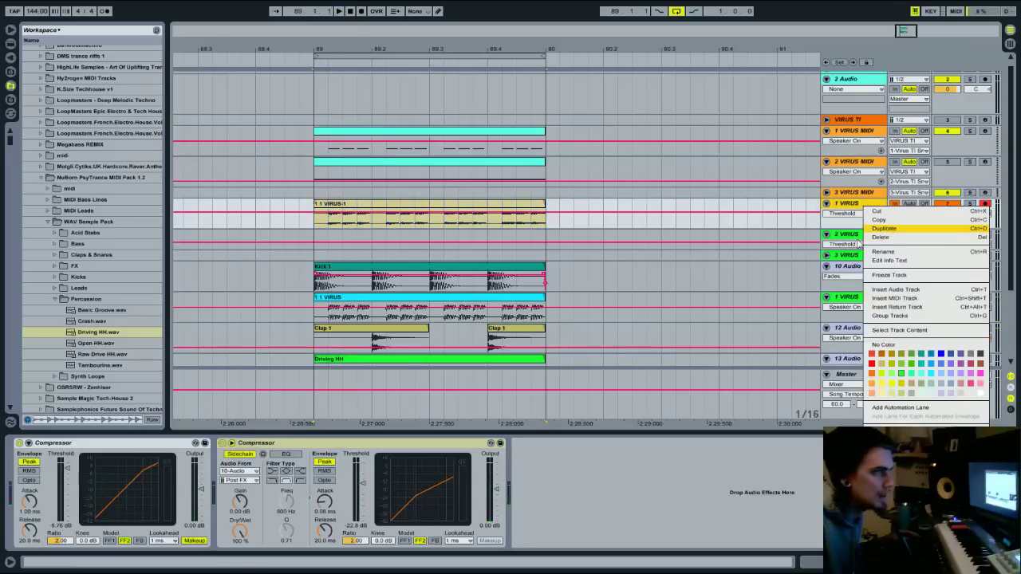
{"action": "left_click", "coordinate": [882, 229]}
{"action": "left_click_drag", "start_coordinate": [845, 235], "coordinate": [836, 351]}
{"action": "scroll", "coordinate": [836, 349], "scroll_direction": "down", "scroll_amount": 1}
{"action": "left_click", "coordinate": [911, 307]}
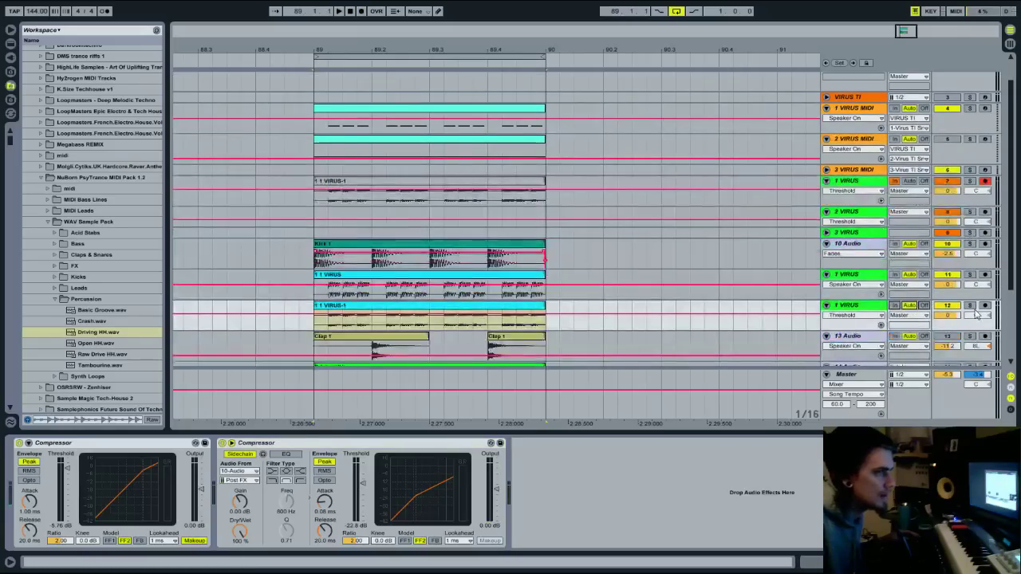
Mute the 1 VIRUS MIDI track and audition the two recorded Virus layers, first soloed together and then with the kick
{"action": "left_click", "coordinate": [946, 110]}
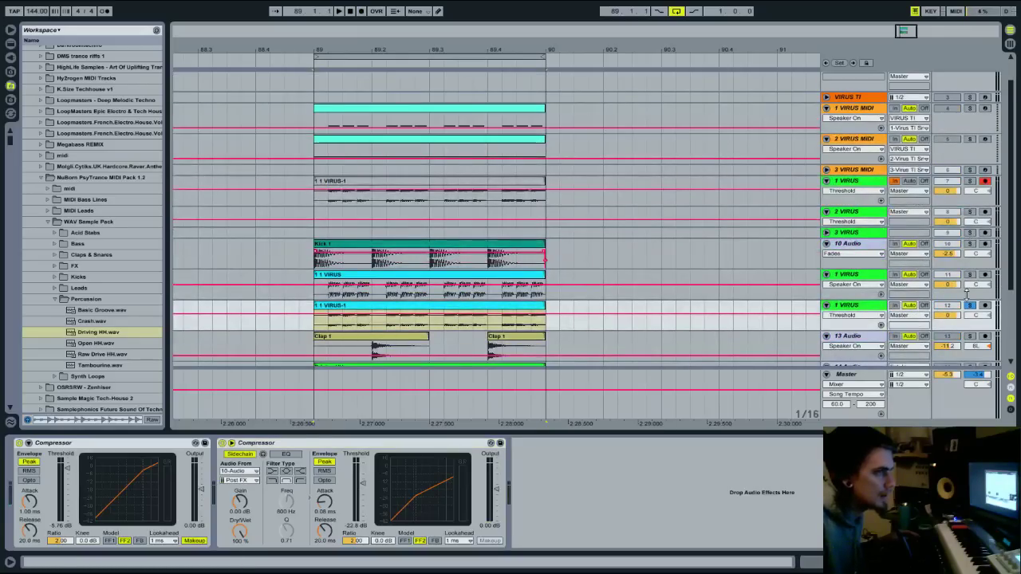
{"action": "key", "text": "space"}
{"action": "left_click", "coordinate": [419, 276]}
{"action": "left_click", "coordinate": [847, 305]}
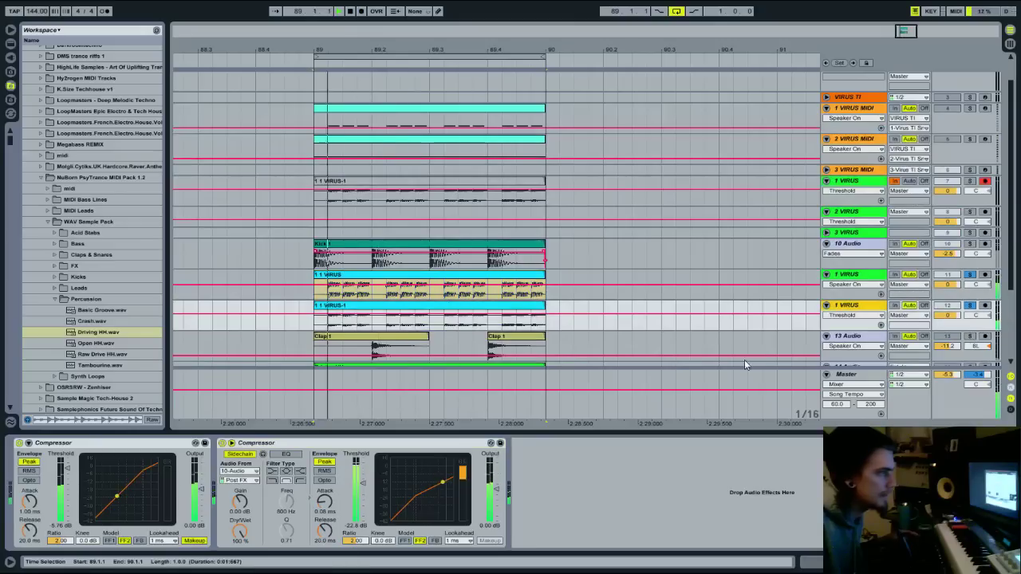
{"action": "left_click", "coordinate": [10, 44]}
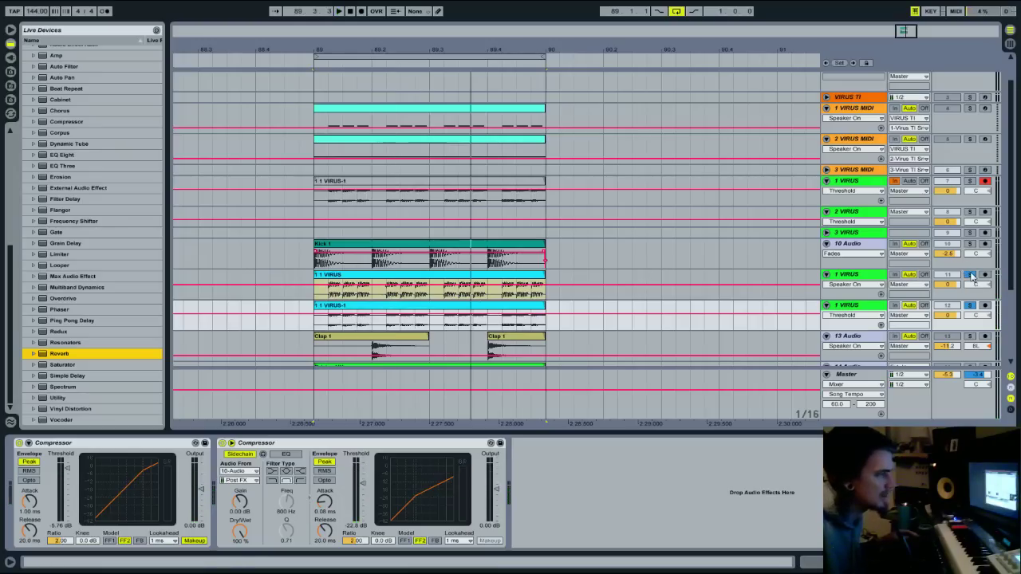
{"action": "left_click", "coordinate": [971, 275]}
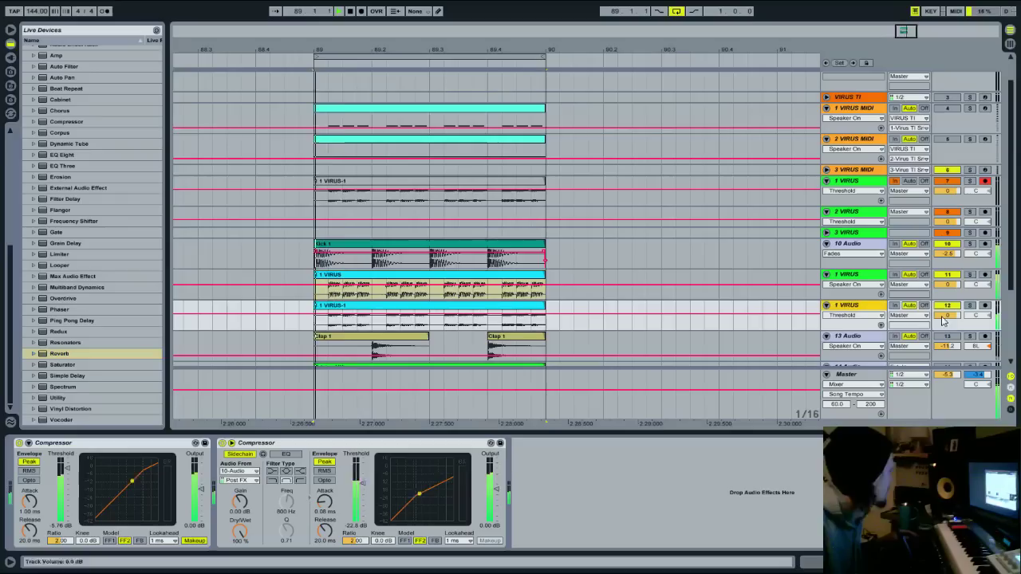
{"action": "key", "text": "space"}
Delete the recorded transposed-layer clips from the duplicated track and the original 1 VIRUS track
{"action": "left_click", "coordinate": [520, 306]}
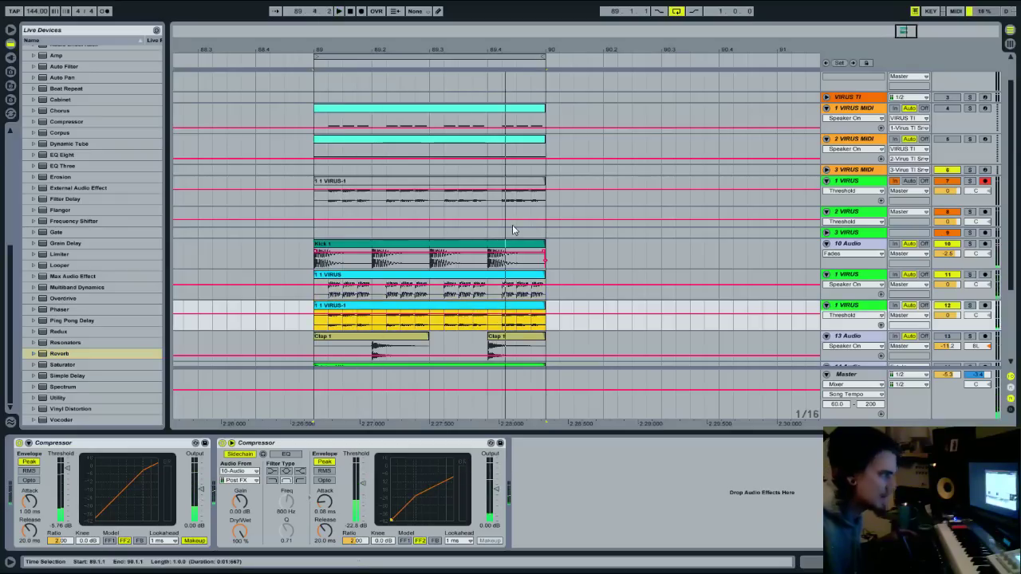
{"action": "key", "text": "Delete"}
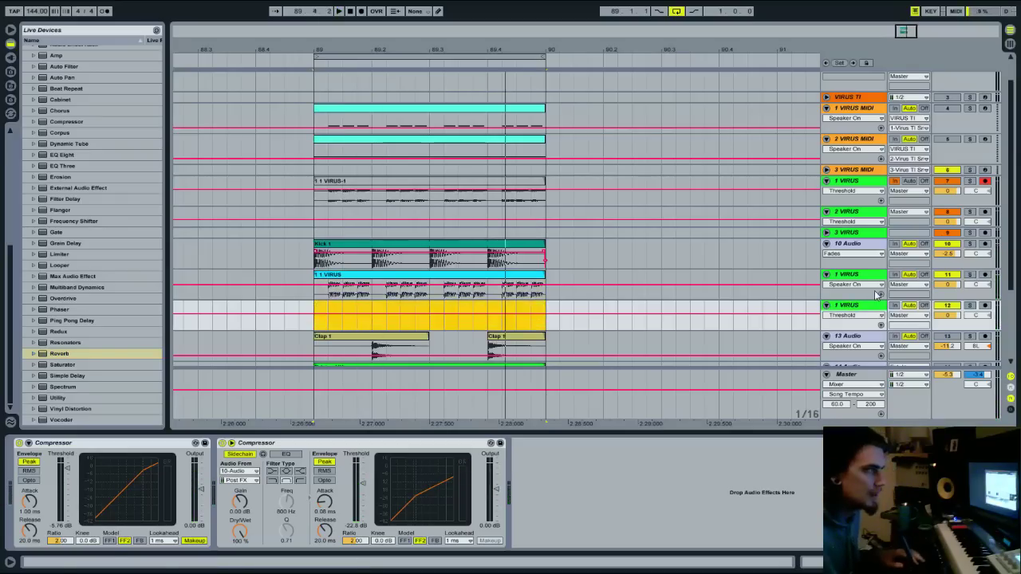
{"action": "left_click", "coordinate": [538, 190]}
{"action": "key", "text": "Delete"}
Extend the loop to four bars from 89 to 93, duplicate the 1 VIRUS MIDI clip three times to fill it, and unmute that track
{"action": "left_click_drag", "start_coordinate": [451, 51], "coordinate": [716, 69]}
{"action": "left_click", "coordinate": [425, 110]}
{"action": "key", "text": "ctrl+d"}
{"action": "key", "text": "ctrl+d"}
{"action": "key", "text": "ctrl+d"}
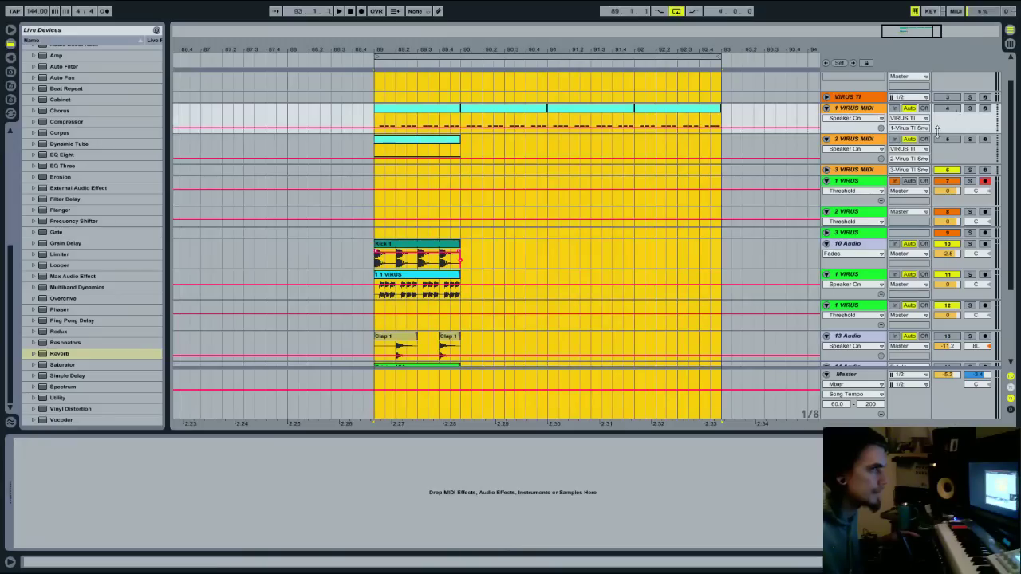
{"action": "left_click", "coordinate": [953, 111]}
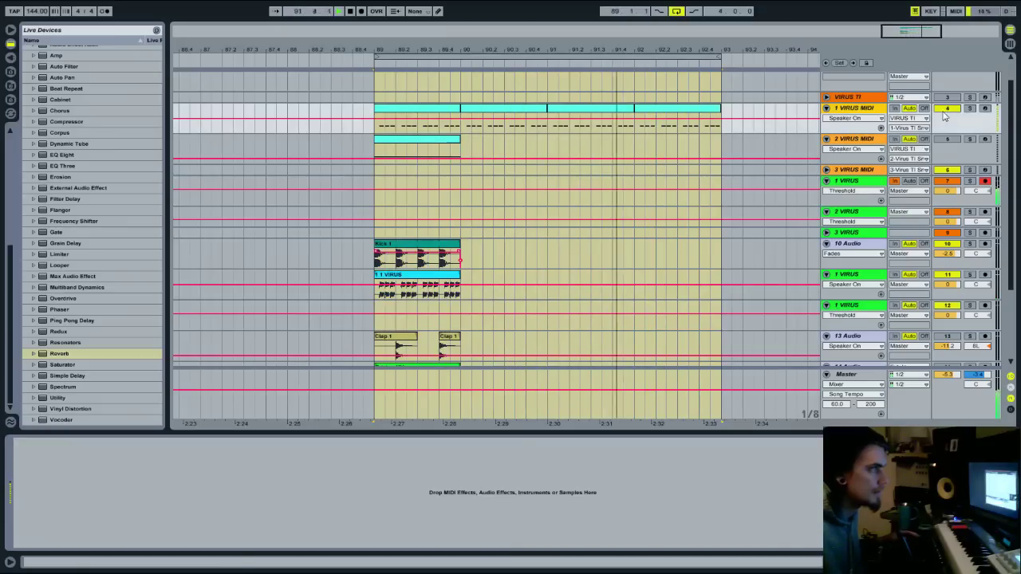
Record the 1 VIRUS MIDI part as audio over the four-bar loop and move the take to the duplicated 1 VIRUS track
{"action": "left_click", "coordinate": [360, 11]}
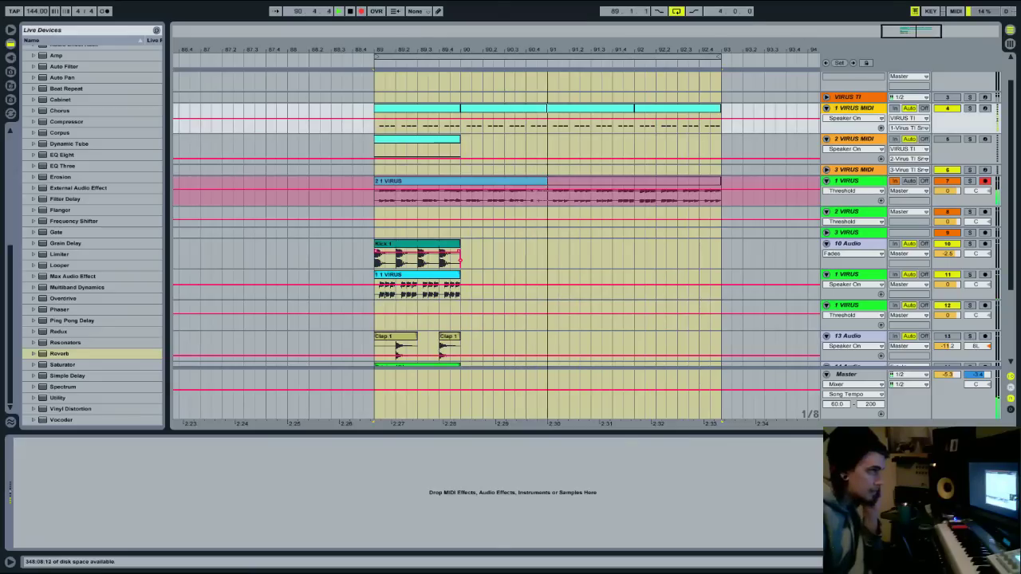
{"action": "left_click", "coordinate": [349, 11]}
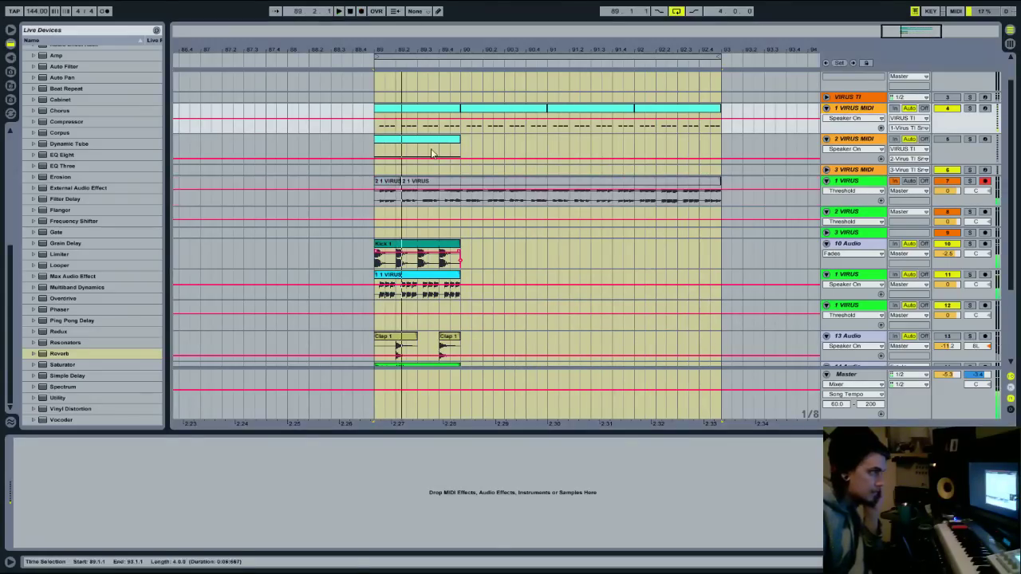
{"action": "left_click", "coordinate": [430, 182]}
{"action": "left_click", "coordinate": [408, 183]}
{"action": "left_click_drag", "start_coordinate": [404, 180], "coordinate": [405, 309]}
{"action": "right_click", "coordinate": [405, 308]}
{"action": "left_click", "coordinate": [507, 488]}
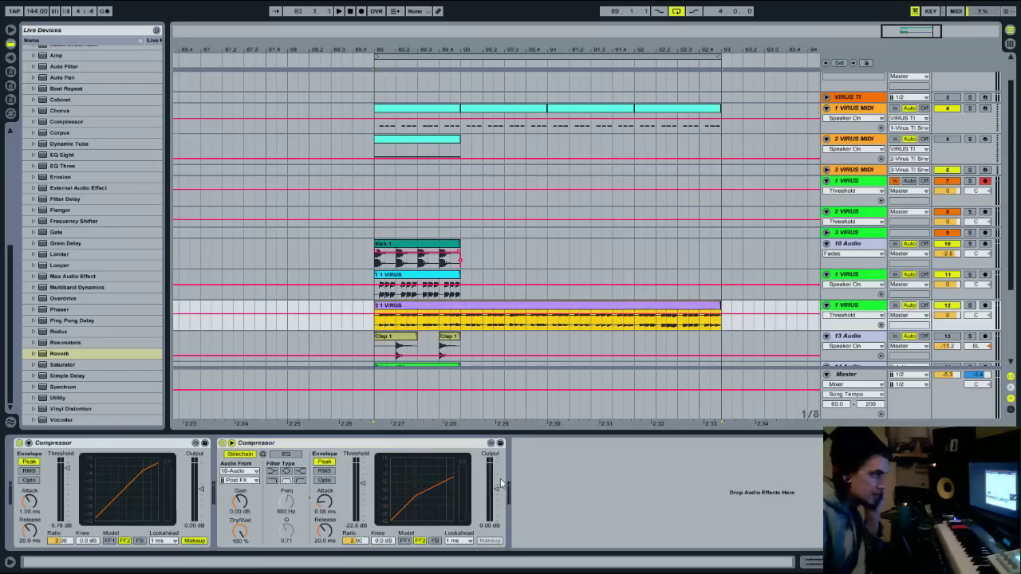
Turn on looping for the 1 VIRUS bassline clip and extend the bassline and kick clips to bar 93
{"action": "left_click", "coordinate": [435, 271]}
{"action": "double_click", "coordinate": [435, 274]}
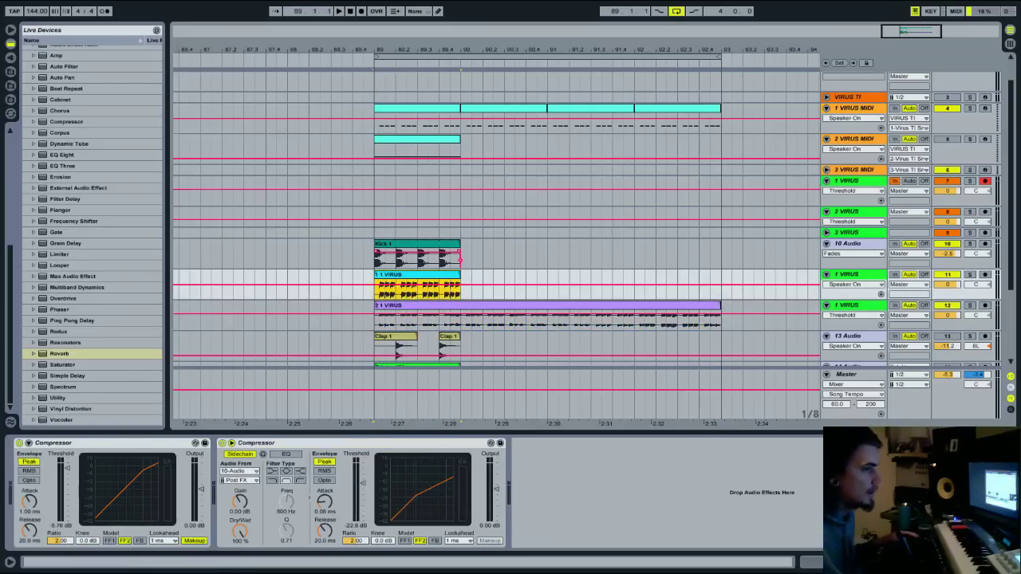
{"action": "left_click", "coordinate": [164, 503]}
{"action": "left_click_drag", "start_coordinate": [458, 275], "coordinate": [721, 275]}
{"action": "key", "text": "space"}
{"action": "left_click", "coordinate": [441, 244]}
{"action": "left_click_drag", "start_coordinate": [460, 257], "coordinate": [721, 256]}
Extend the clap and Driving HH clips to bar 93 to fill the four-bar loop
{"action": "scroll", "coordinate": [383, 289], "scroll_direction": "down", "scroll_amount": 2}
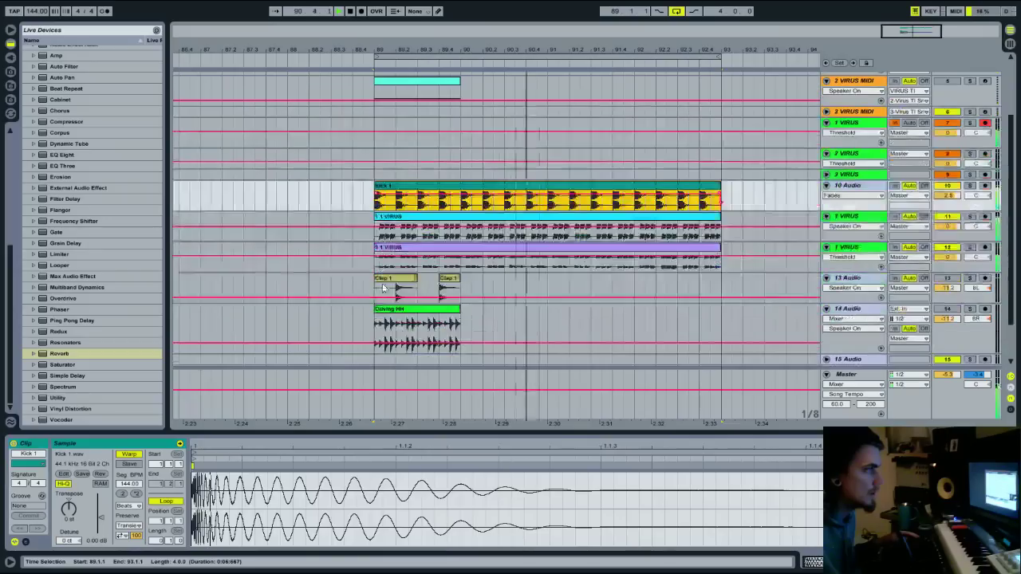
{"action": "left_click", "coordinate": [383, 289]}
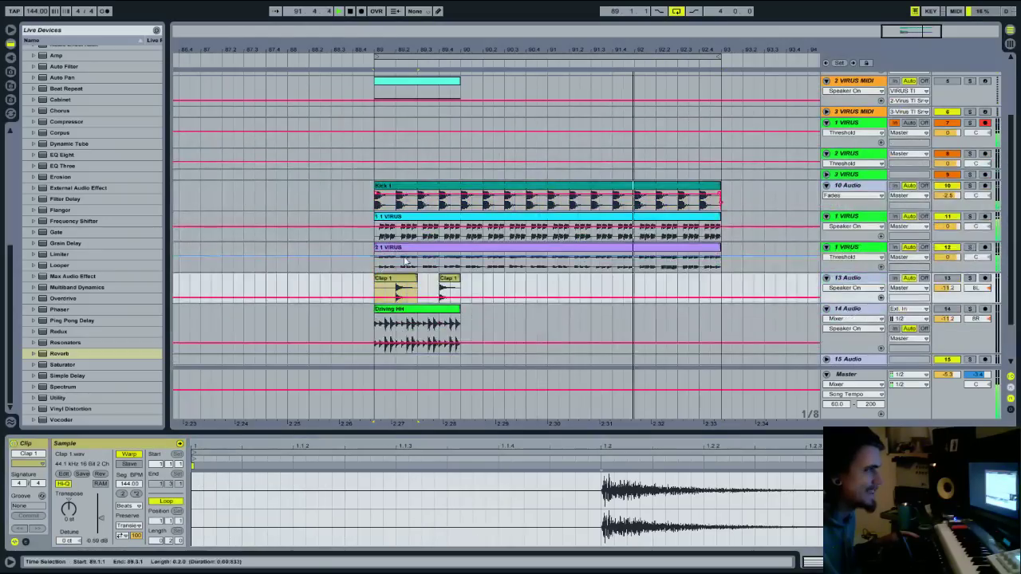
{"action": "left_click_drag", "start_coordinate": [417, 279], "coordinate": [721, 279]}
{"action": "left_click_drag", "start_coordinate": [459, 311], "coordinate": [754, 315]}
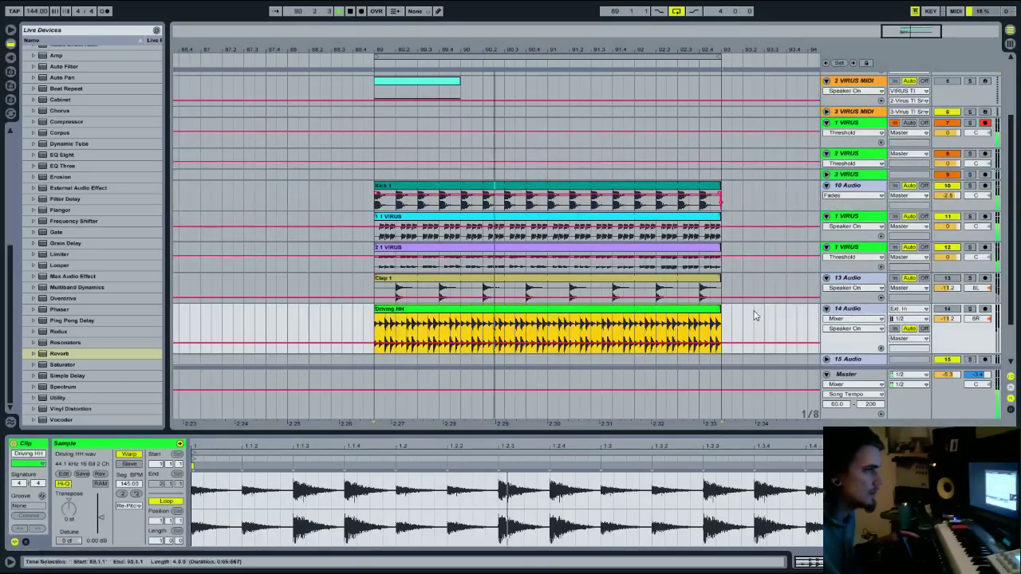
Mute the clap, hi-hat and 1 VIRUS MIDI tracks, and set the newly recorded layer's track volume to -0.7
{"action": "left_click", "coordinate": [947, 271]}
{"action": "left_click", "coordinate": [950, 279]}
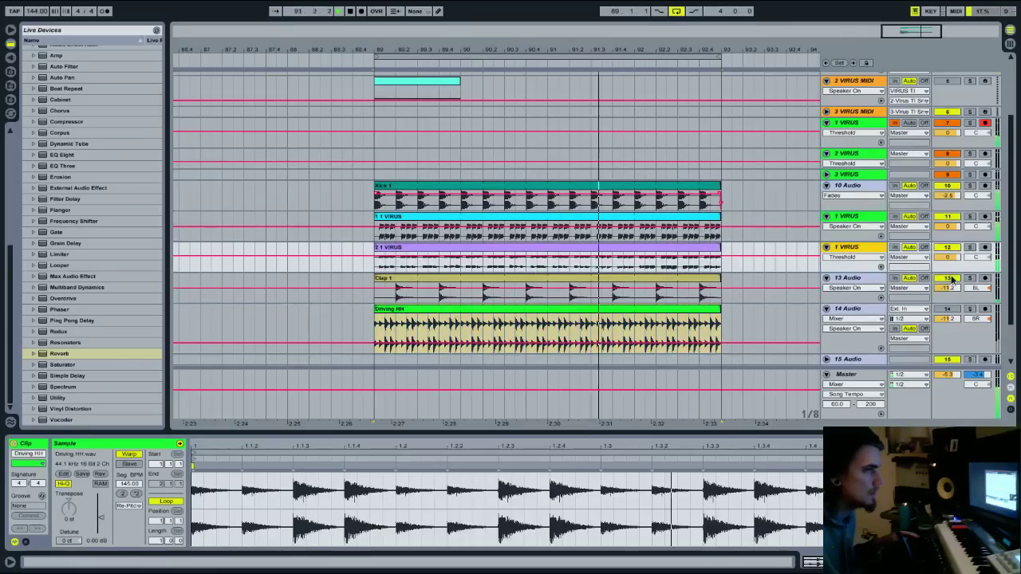
{"action": "left_click", "coordinate": [969, 248]}
{"action": "left_click", "coordinate": [970, 217]}
{"action": "left_click", "coordinate": [970, 217]}
{"action": "scroll", "coordinate": [949, 143], "scroll_direction": "up", "scroll_amount": 2}
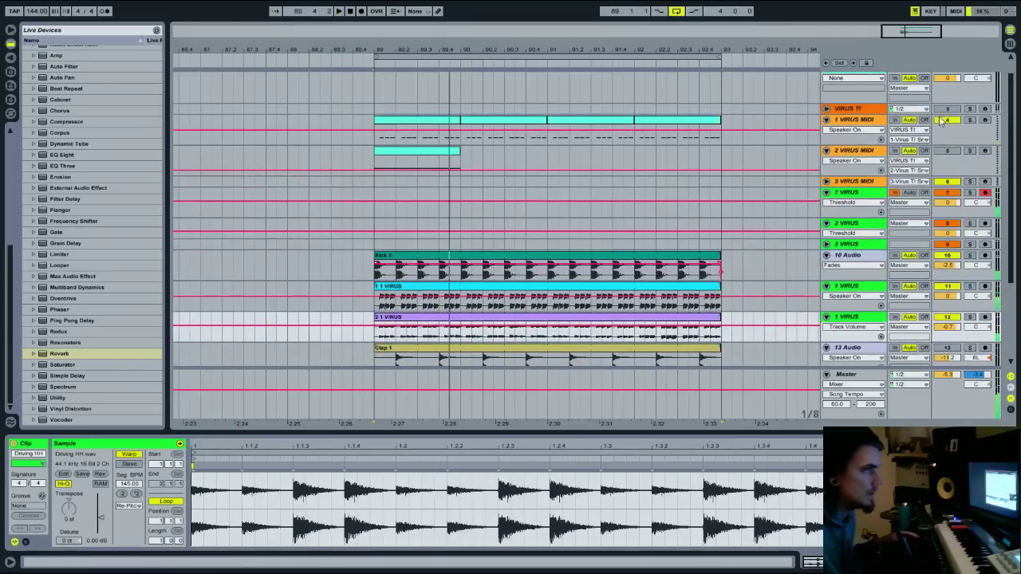
Solo the kick and shape its EQ Eight with a 5.66 dB boost at 37.7 Hz and a deep cut on band 2
{"action": "left_click", "coordinate": [558, 269]}
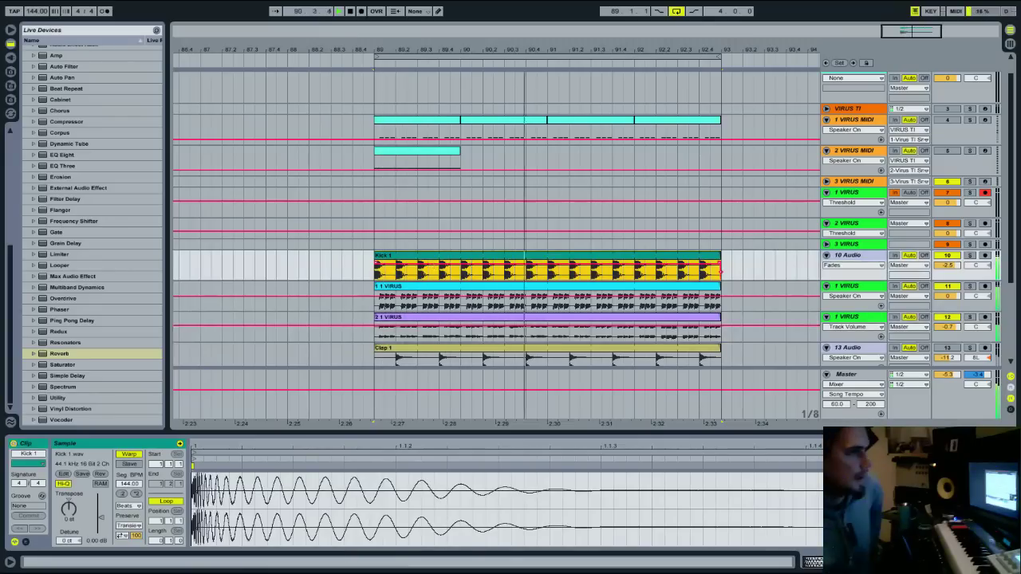
{"action": "left_click", "coordinate": [970, 256]}
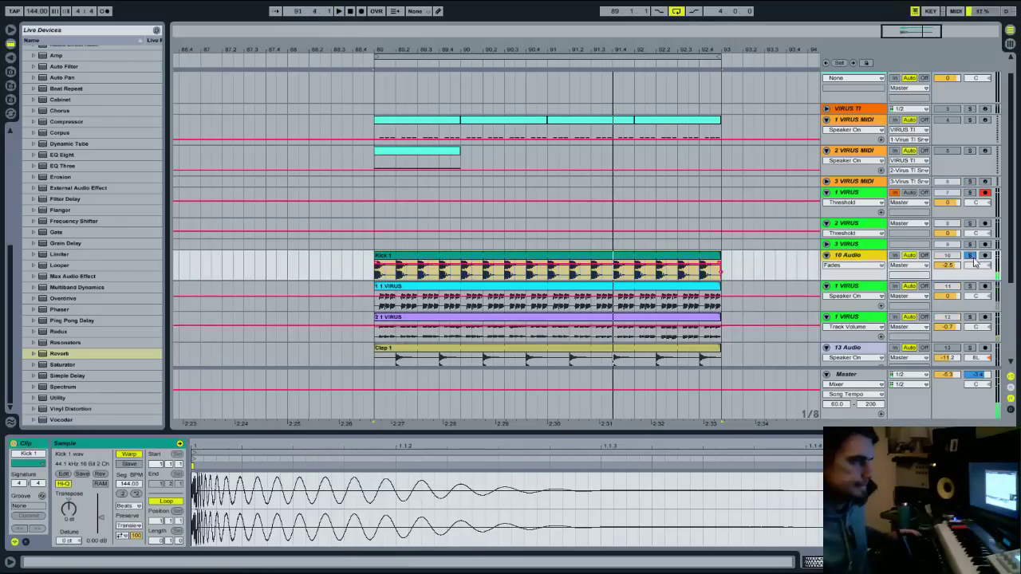
{"action": "key", "text": "shift+Tab"}
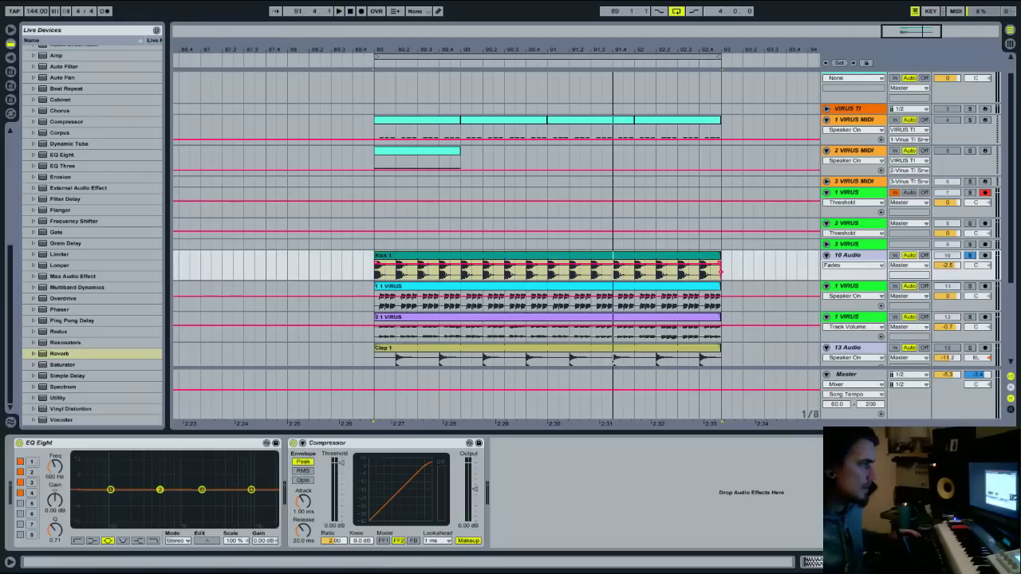
{"action": "left_click_drag", "start_coordinate": [46, 544], "coordinate": [46, 502]}
{"action": "key", "text": "space"}
{"action": "left_click_drag", "start_coordinate": [144, 507], "coordinate": [145, 524]}
{"action": "left_click_drag", "start_coordinate": [75, 454], "coordinate": [80, 479]}
{"action": "key", "text": "space"}
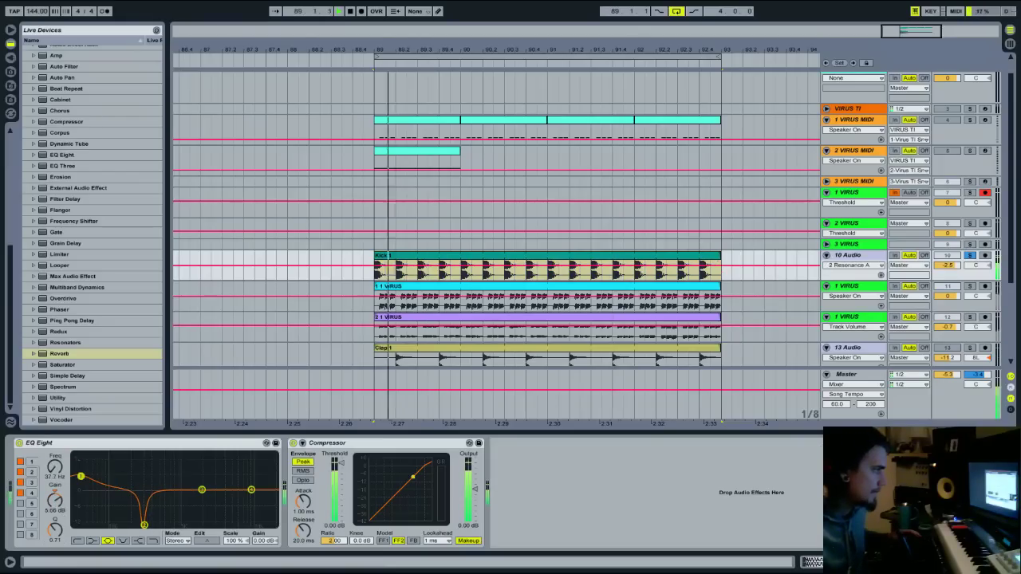
Set band 4 of the kick's EQ Eight to 3.40 kHz at -0.25 dB and unsolo the kick
{"action": "left_click", "coordinate": [252, 489]}
{"action": "left_click_drag", "start_coordinate": [251, 490], "coordinate": [218, 489]}
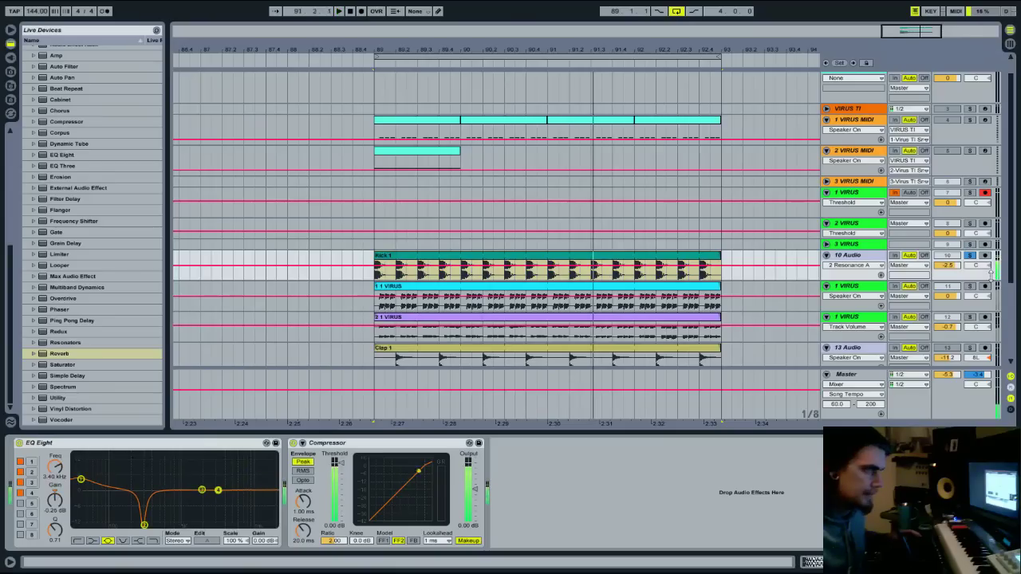
{"action": "left_click", "coordinate": [970, 256]}
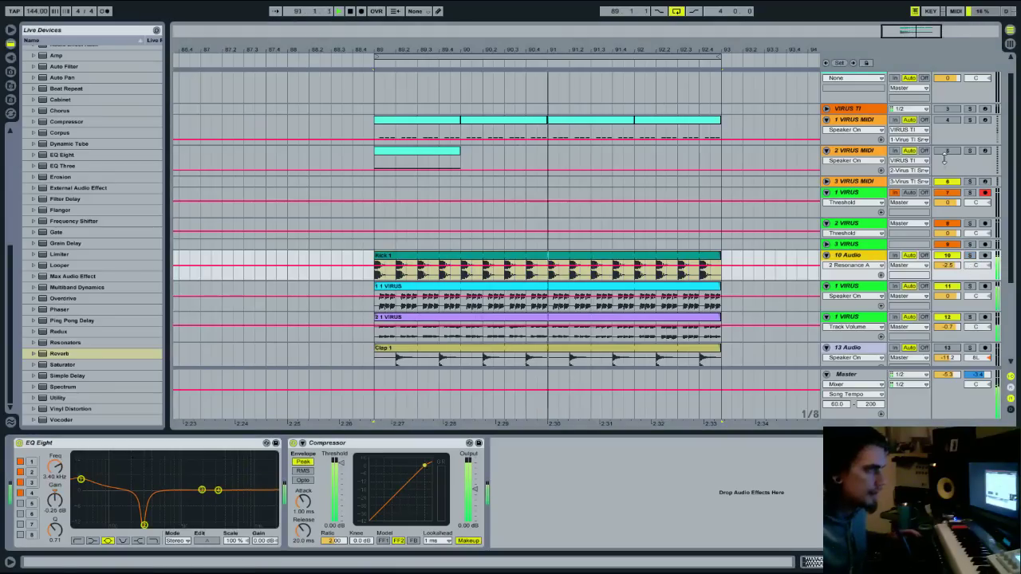
Unmute the 2 VIRUS MIDI track, duplicate its clip three times to fill the loop, and disarm the 1 VIRUS audio track
{"action": "left_click", "coordinate": [943, 156]}
{"action": "left_click", "coordinate": [438, 162]}
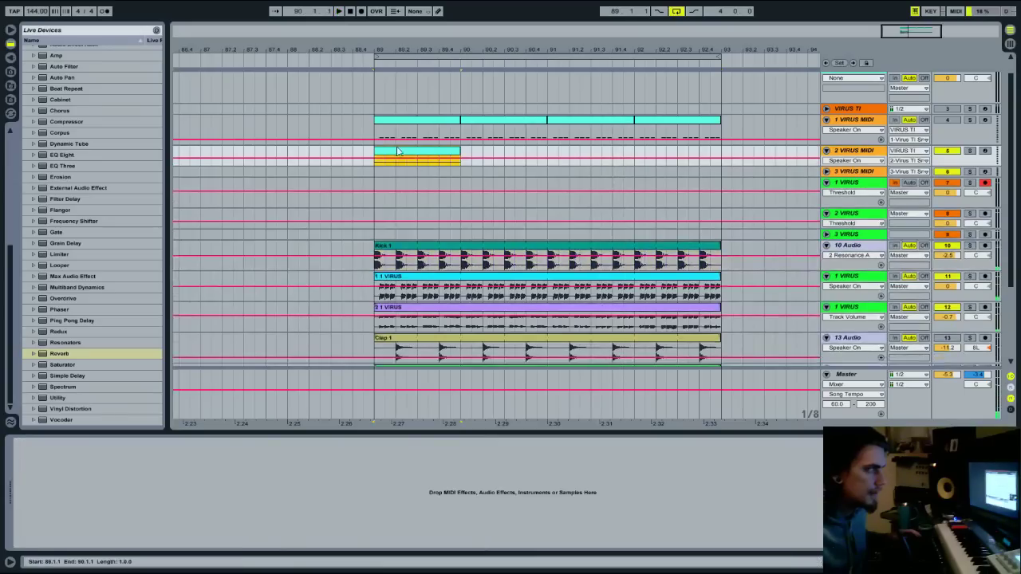
{"action": "key", "text": "ctrl+d"}
{"action": "key", "text": "ctrl+d"}
{"action": "key", "text": "ctrl+d"}
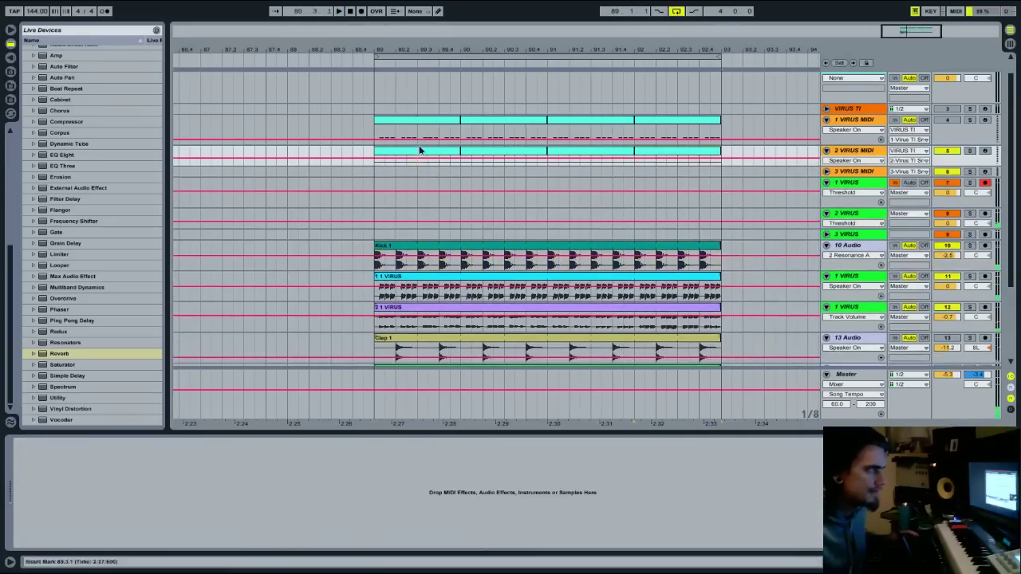
{"action": "key", "text": "space"}
{"action": "left_click", "coordinate": [986, 182]}
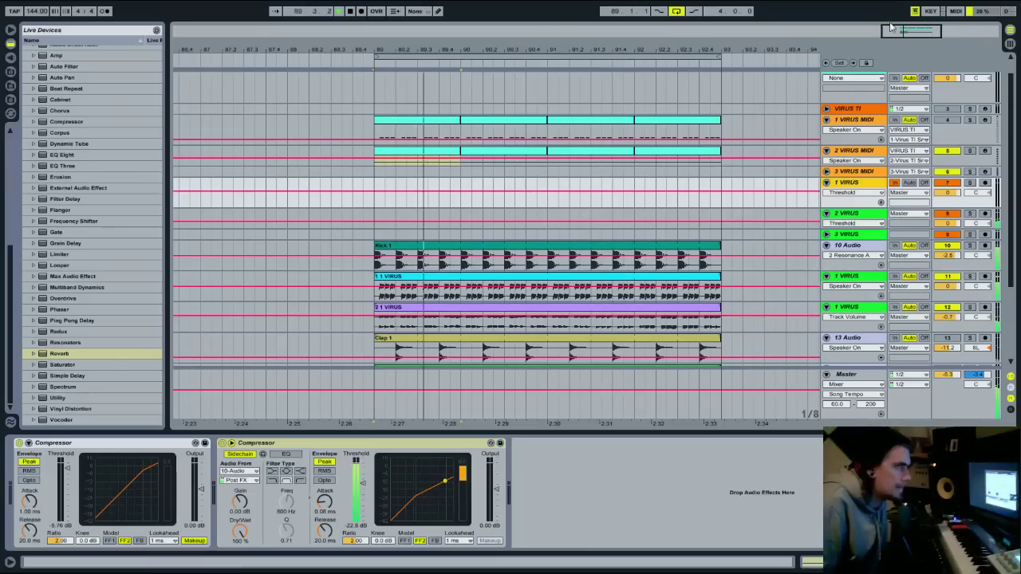
Set part 2's Filter 1 cutoff to 57 in Virus TI Snow, trying Analog Mode on and off, and close the plug-in window
{"action": "left_click", "coordinate": [850, 108]}
{"action": "left_click", "coordinate": [38, 443]}
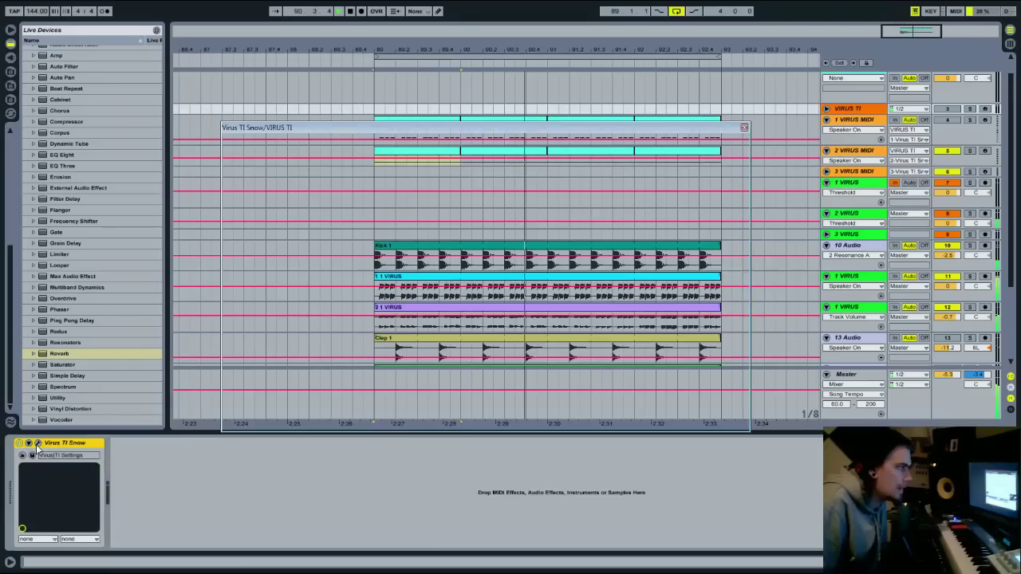
{"action": "left_click", "coordinate": [237, 232]}
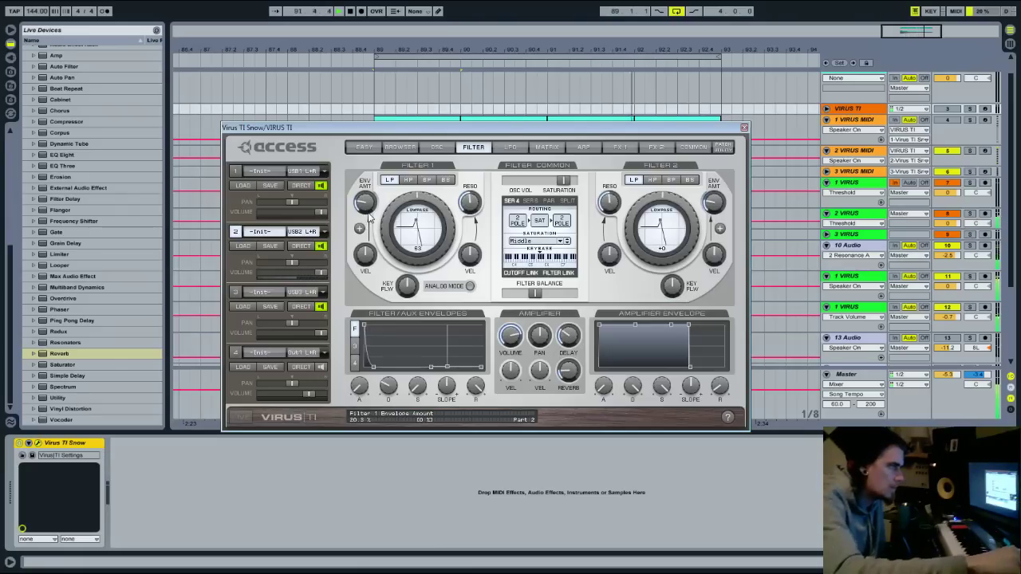
{"action": "left_click", "coordinate": [470, 286]}
{"action": "left_click", "coordinate": [470, 287]}
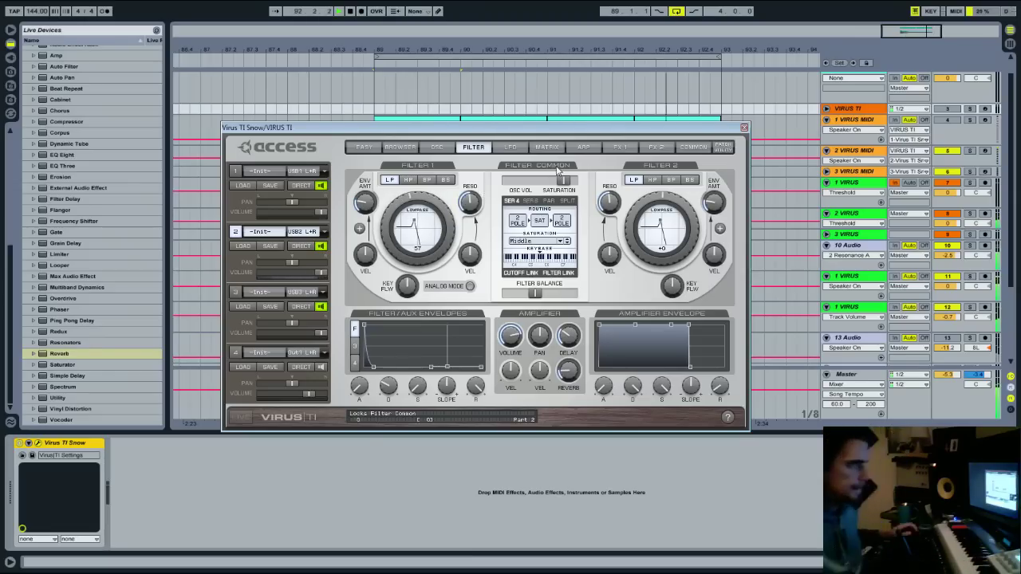
{"action": "left_click", "coordinate": [744, 128]}
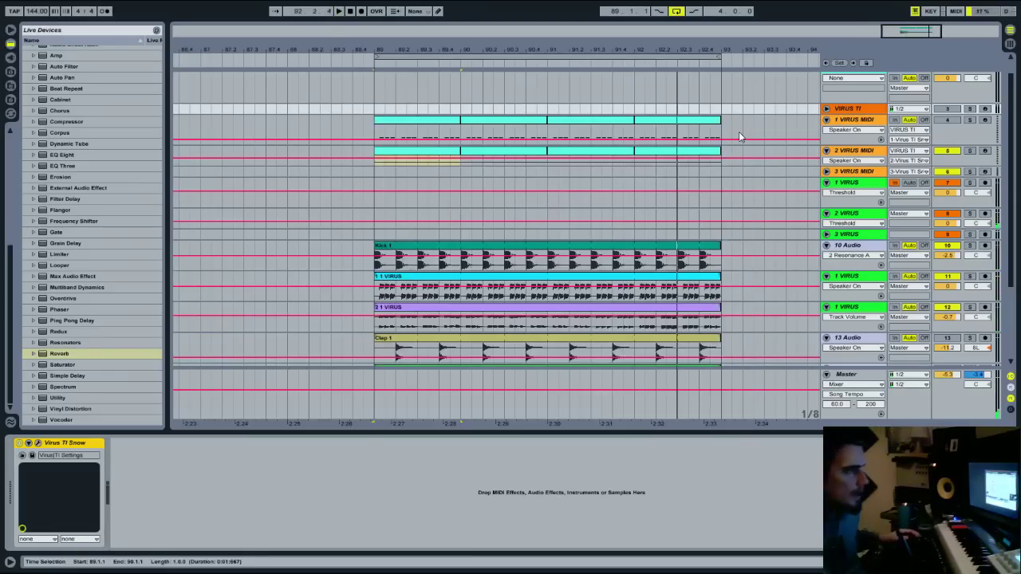
Duplicate the four-bar kick, bassline, layer, clap and hi-hat clips three times to fill bars 89 to 105
{"action": "left_click", "coordinate": [684, 259]}
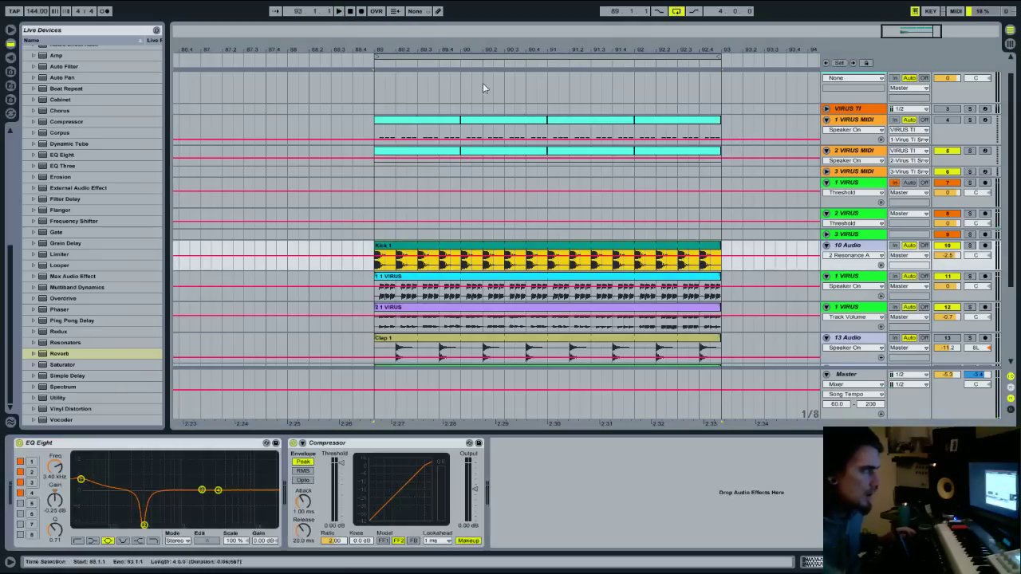
{"action": "left_click_drag", "start_coordinate": [501, 50], "coordinate": [403, 220]}
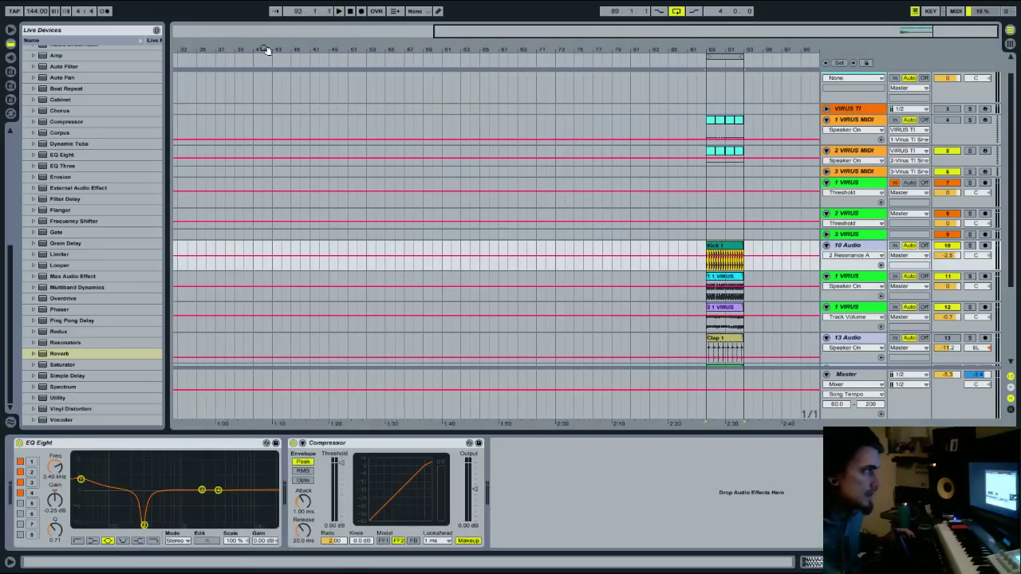
{"action": "left_click_drag", "start_coordinate": [264, 51], "coordinate": [511, 102]}
{"action": "scroll", "coordinate": [770, 254], "scroll_direction": "down", "scroll_amount": 1}
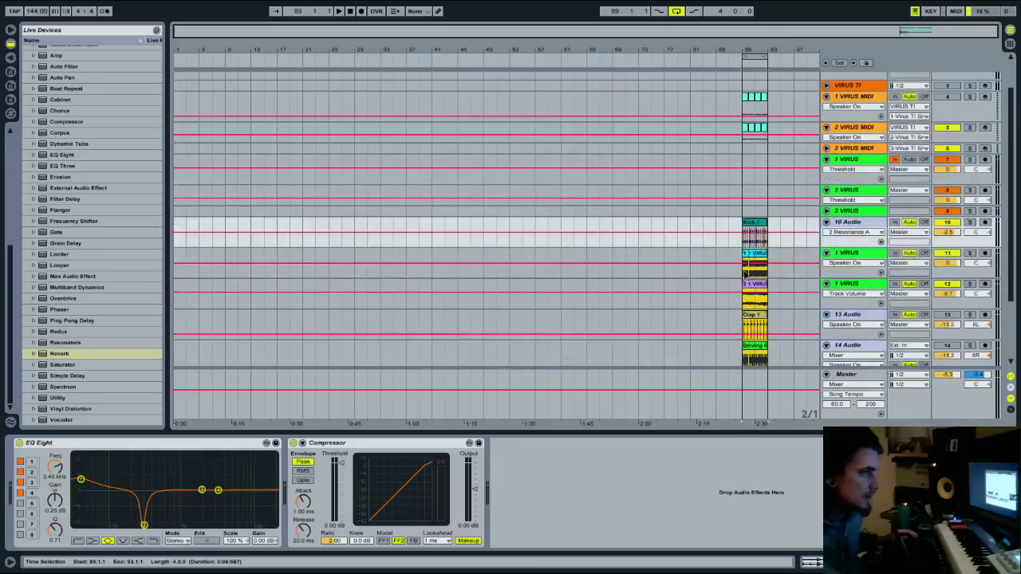
{"action": "key", "text": "ctrl+d"}
{"action": "key", "text": "ctrl+d"}
{"action": "key", "text": "ctrl+d"}
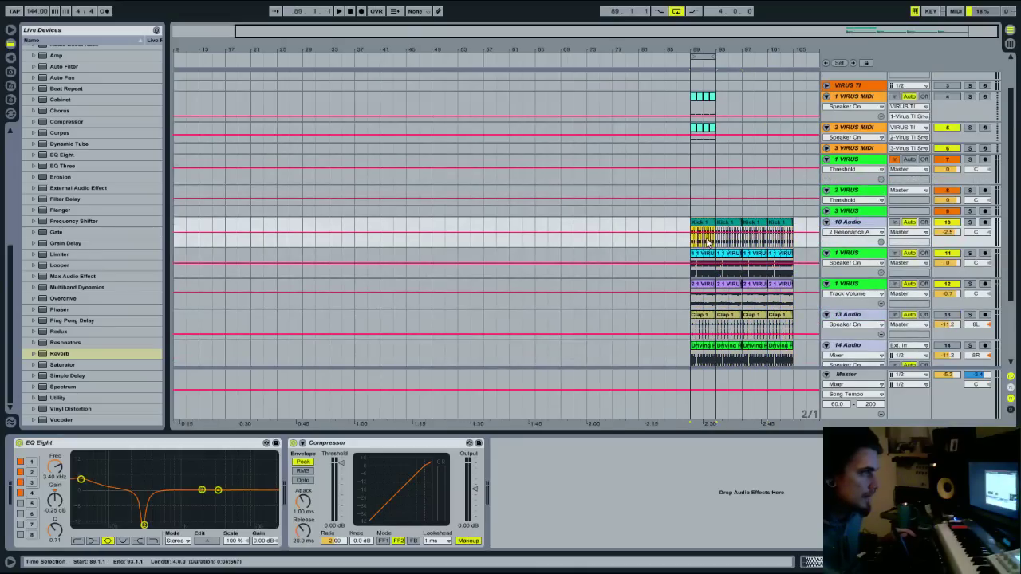
Check the sample and loop settings of the first four-bar kick, bassline, Virus layer and clap clips
{"action": "left_click", "coordinate": [712, 343], "text": "shift"}
{"action": "left_click", "coordinate": [713, 222]}
{"action": "key", "text": "space"}
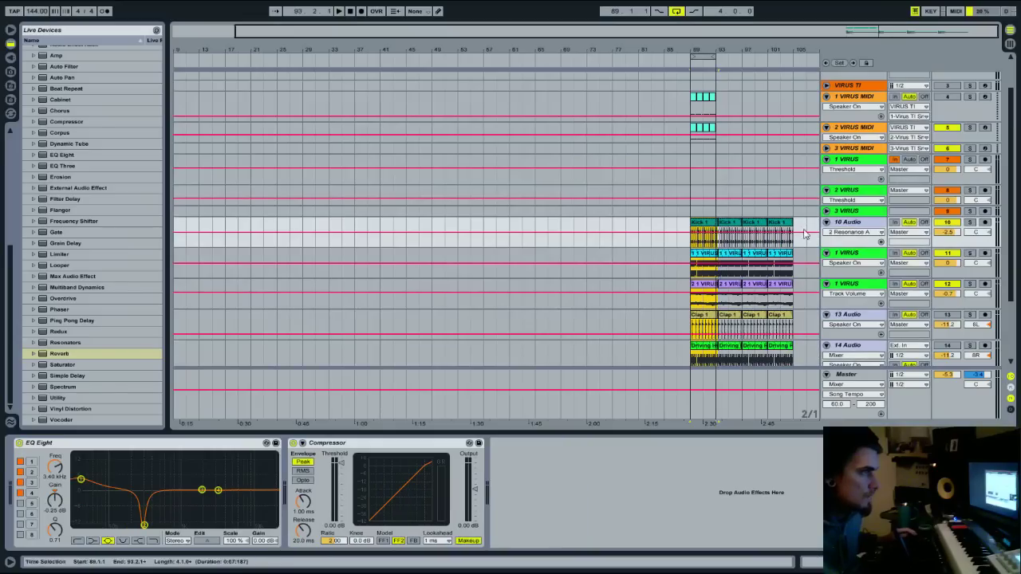
{"action": "key", "text": "shift+Tab"}
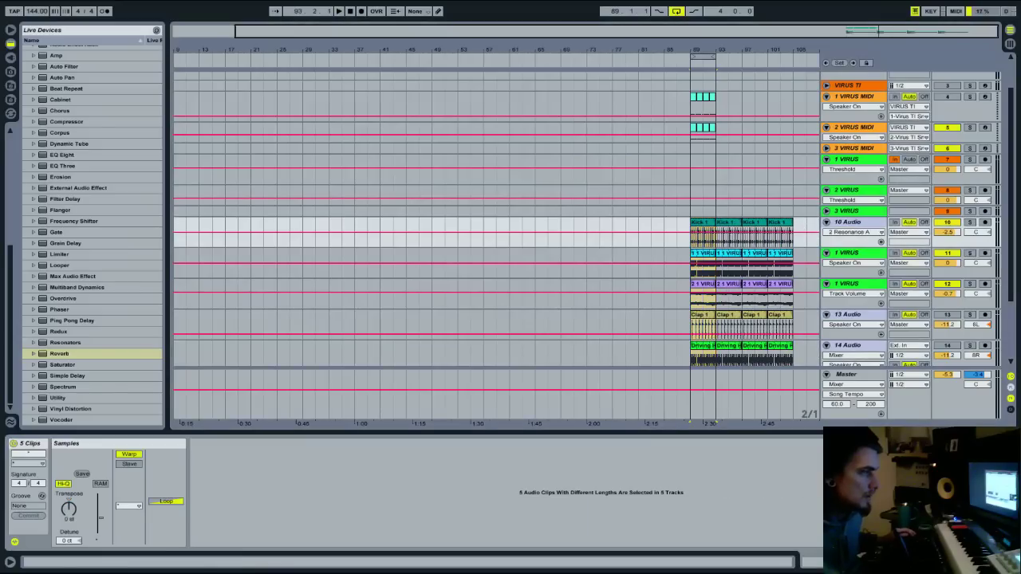
{"action": "left_click", "coordinate": [708, 229]}
{"action": "key", "text": "Down"}
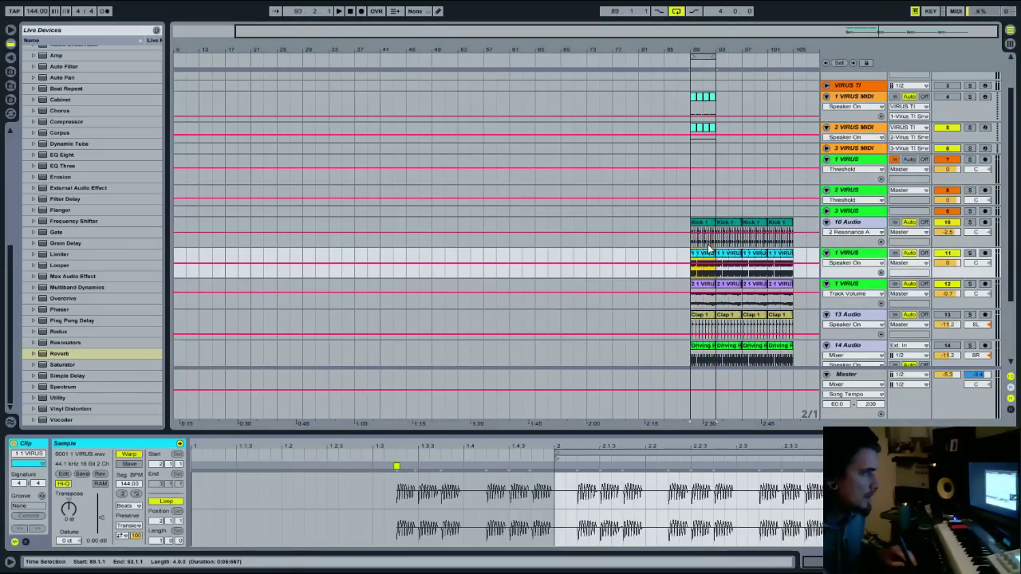
{"action": "key", "text": "Down"}
{"action": "left_click", "coordinate": [175, 501]}
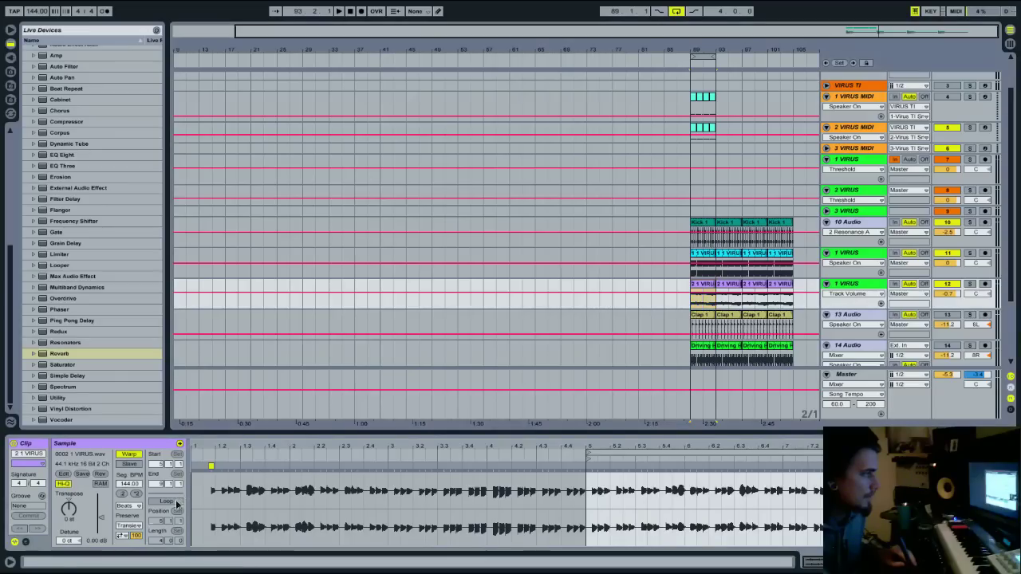
{"action": "left_click", "coordinate": [693, 319]}
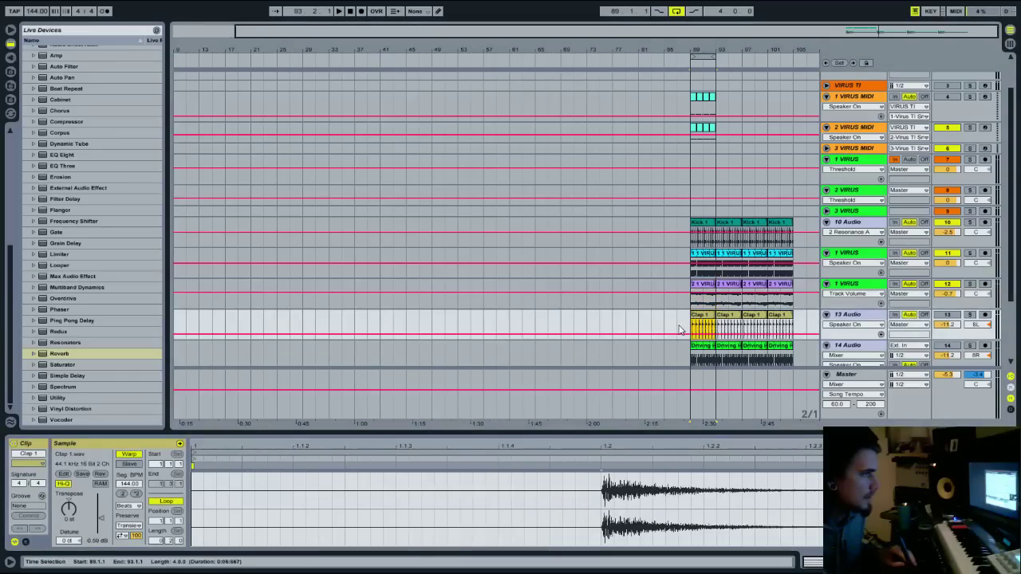
{"action": "scroll", "coordinate": [720, 329], "scroll_direction": "up", "scroll_amount": 1}
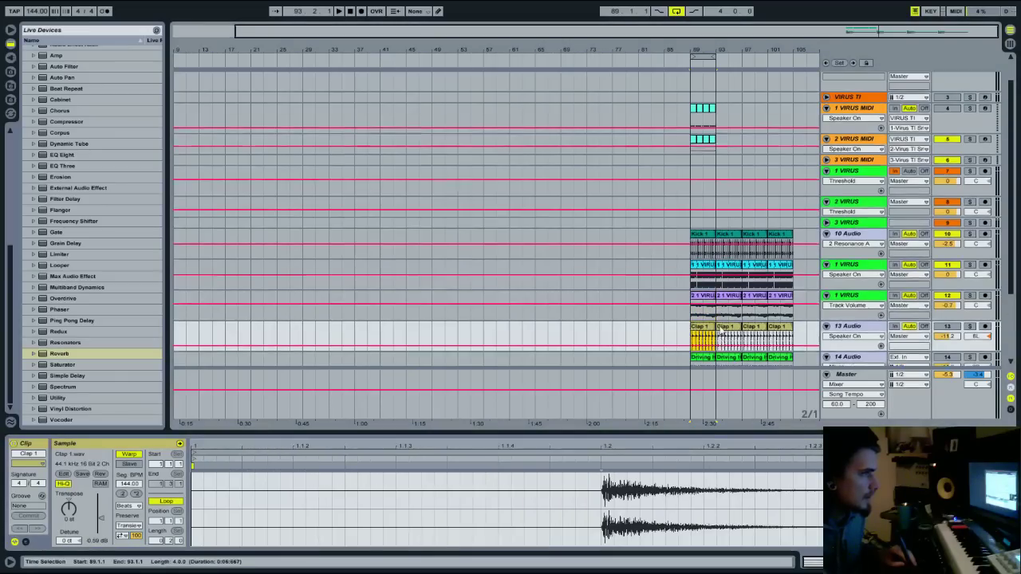
Solo the recorded 2 1 VIRUS layer during playback and extend its first clip over the copies to bar 105
{"action": "left_click", "coordinate": [700, 302]}
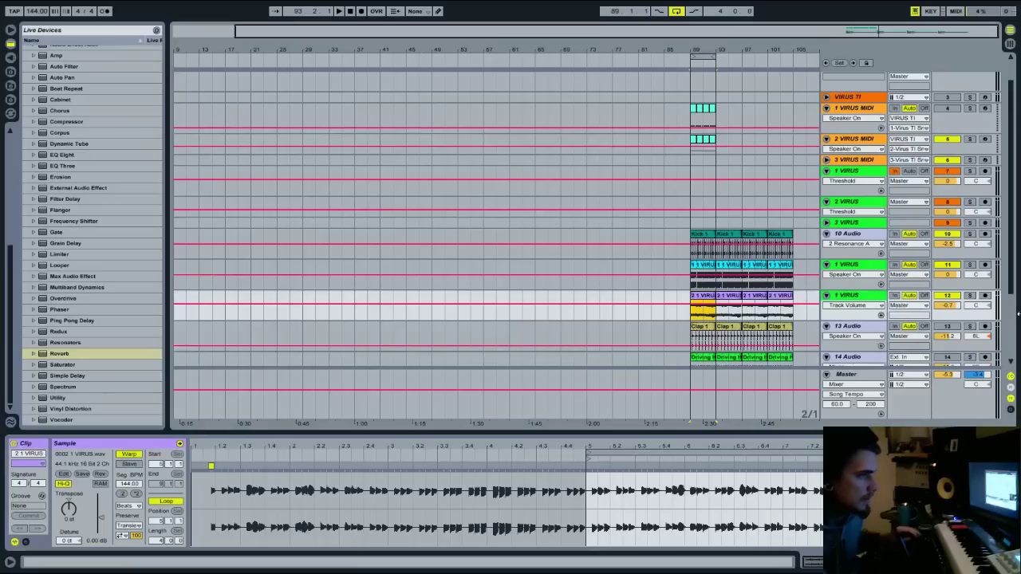
{"action": "key", "text": "space"}
{"action": "left_click", "coordinate": [971, 297]}
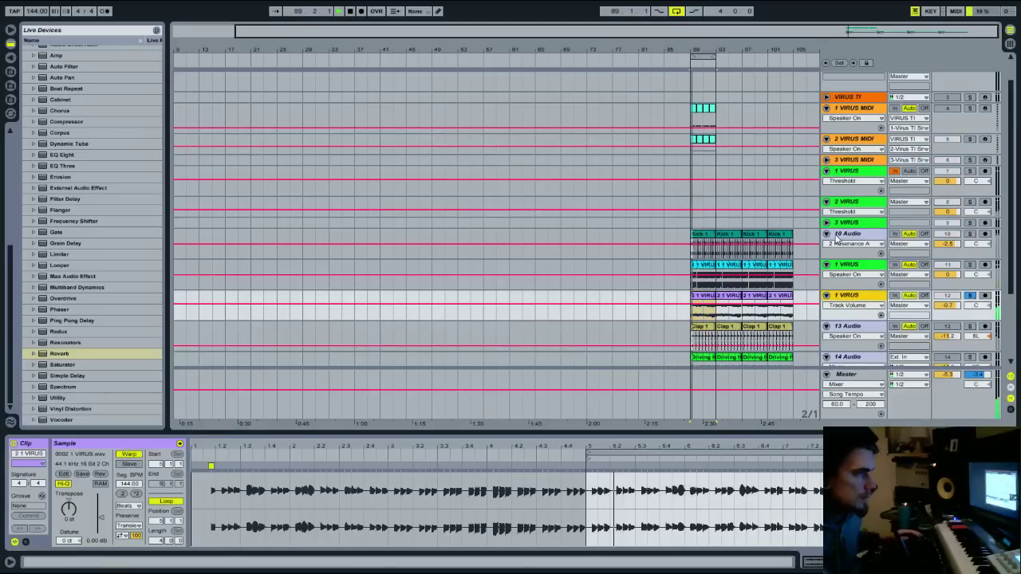
{"action": "left_click_drag", "start_coordinate": [715, 296], "coordinate": [792, 299]}
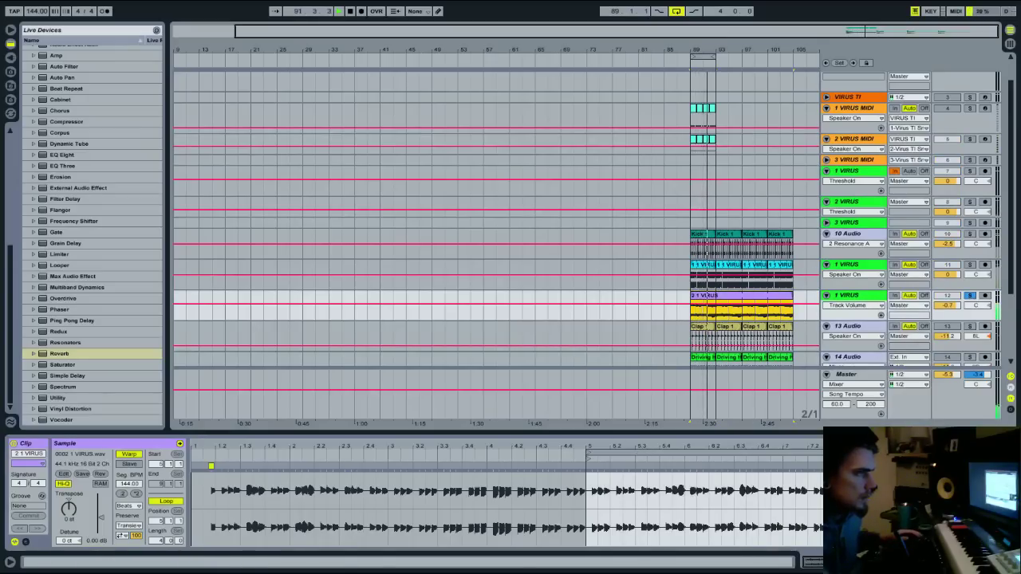
Move the loop start of the 2 1 VIRUS clip's sample back to 2.2.1
{"action": "left_click", "coordinate": [610, 450]}
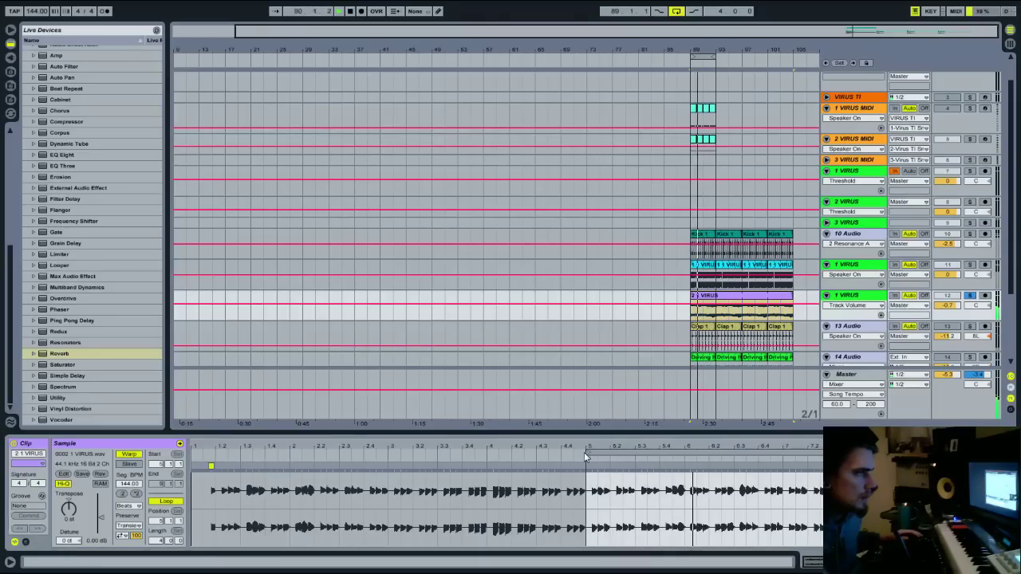
{"action": "left_click_drag", "start_coordinate": [588, 452], "coordinate": [177, 473]}
{"action": "key", "text": "ctrl+z"}
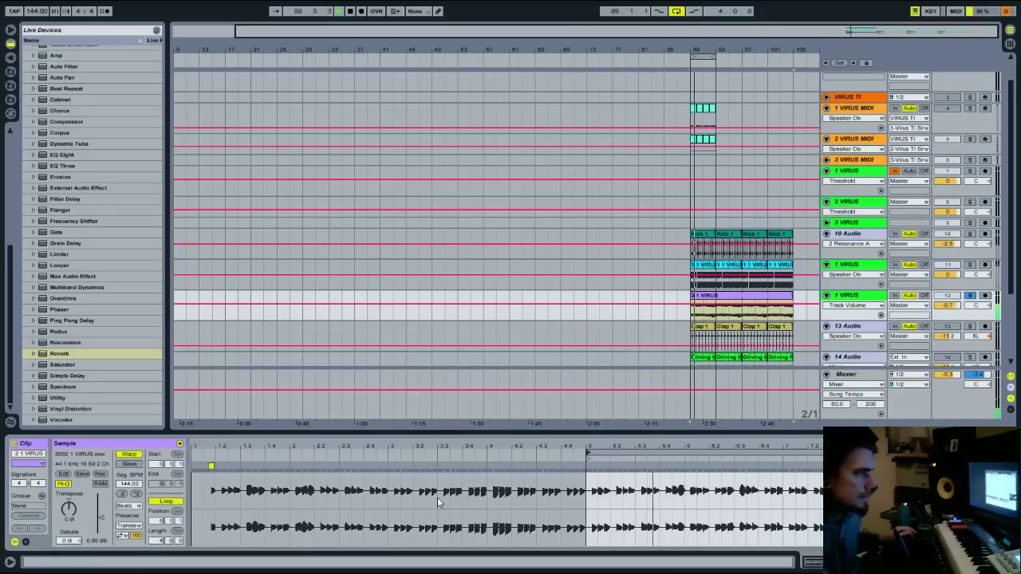
{"action": "left_click_drag", "start_coordinate": [585, 457], "coordinate": [316, 460]}
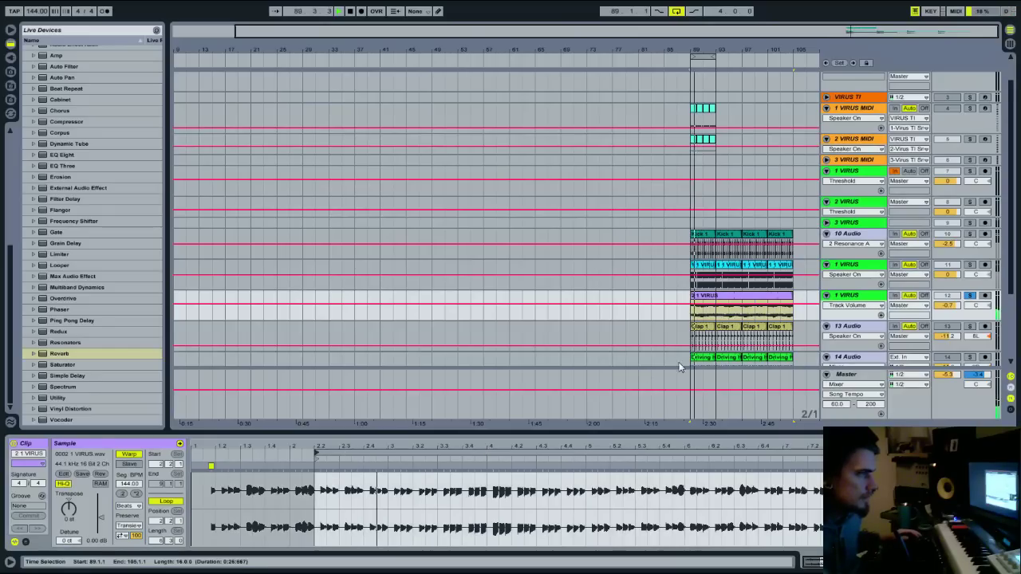
Extend the arrangement loop to 16 bars from bar 89 and shorten the 2 1 VIRUS clip's sample loop to four bars
{"action": "left_click_drag", "start_coordinate": [713, 57], "coordinate": [790, 61]}
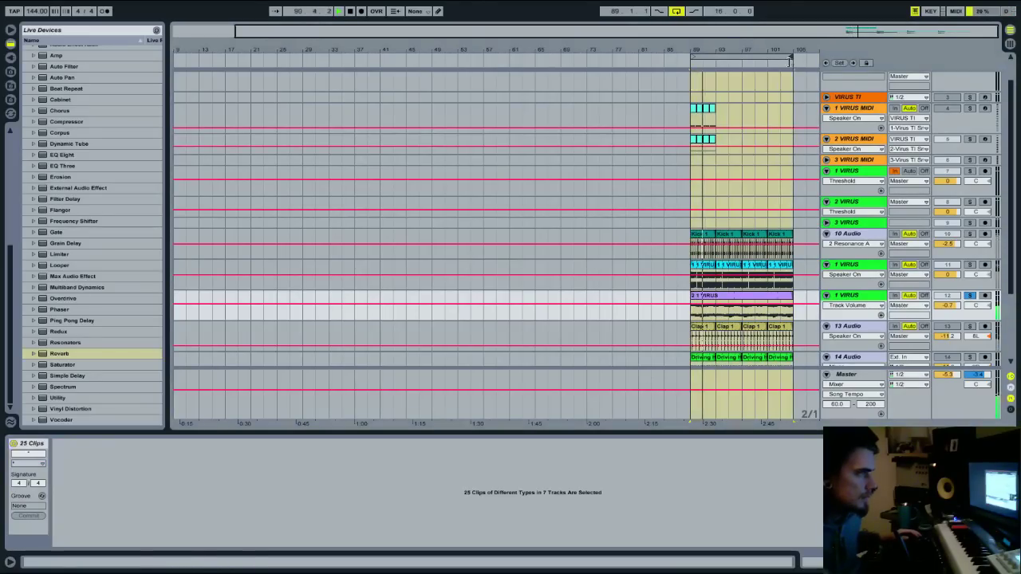
{"action": "left_click", "coordinate": [742, 305]}
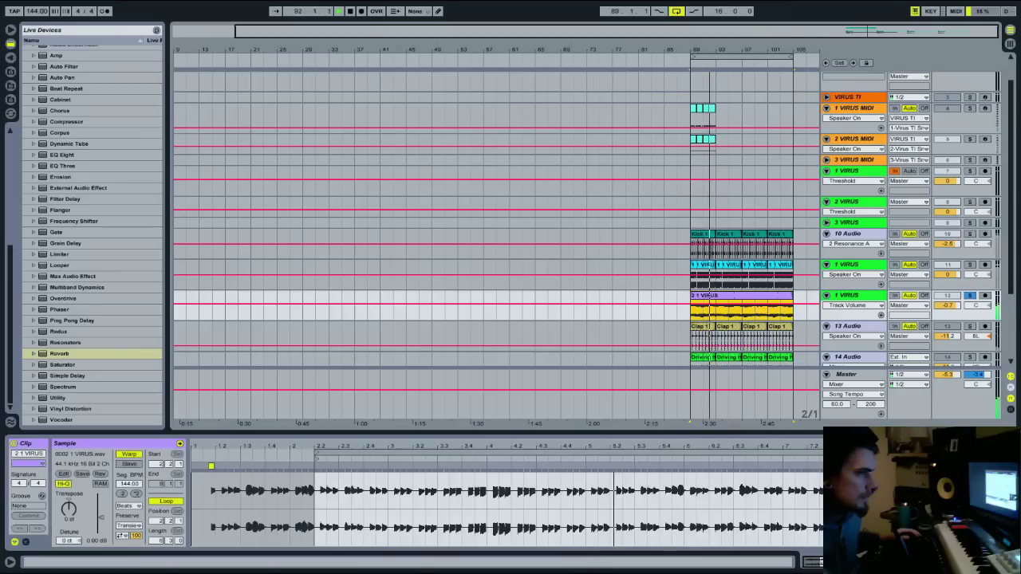
{"action": "key", "text": "space"}
{"action": "left_click_drag", "start_coordinate": [976, 453], "coordinate": [709, 462]}
{"action": "key", "text": "space"}
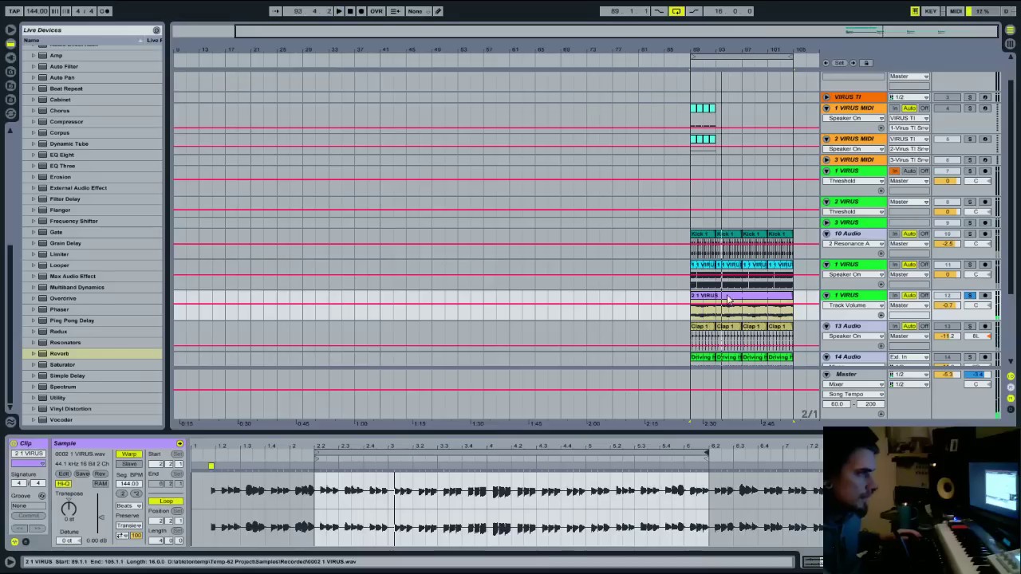
{"action": "key", "text": "space"}
Extend the first kick, 1 1 VIRUS, clap and Driving HH clips over their copies to bar 105, and unsolo the 2 1 VIRUS track
{"action": "left_click", "coordinate": [708, 238]}
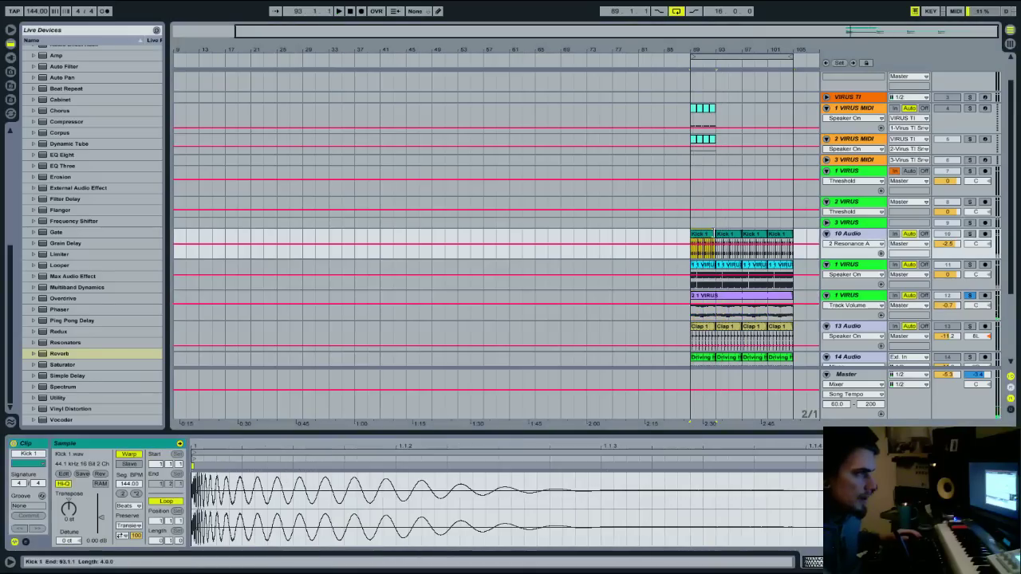
{"action": "left_click_drag", "start_coordinate": [712, 234], "coordinate": [792, 235]}
{"action": "left_click_drag", "start_coordinate": [713, 264], "coordinate": [799, 266]}
{"action": "left_click_drag", "start_coordinate": [714, 326], "coordinate": [793, 327]}
{"action": "scroll", "coordinate": [788, 330], "scroll_direction": "down", "scroll_amount": 2}
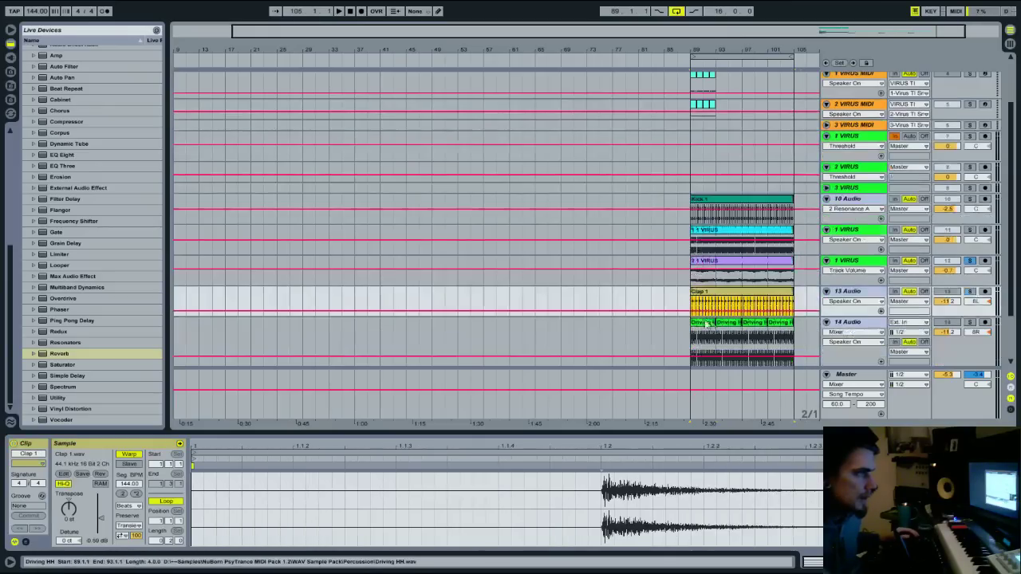
{"action": "left_click_drag", "start_coordinate": [715, 325], "coordinate": [793, 327]}
{"action": "key", "text": "space"}
{"action": "left_click", "coordinate": [971, 261]}
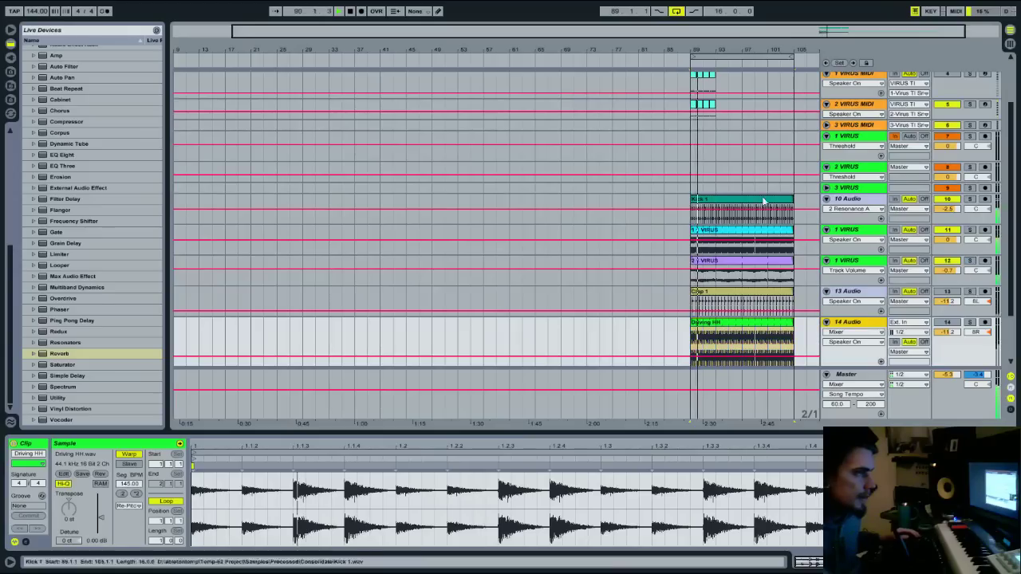
Copy the 16-bar Kick 1 clip to bar 1 of its track
{"action": "left_click", "coordinate": [754, 199]}
{"action": "key", "text": "space"}
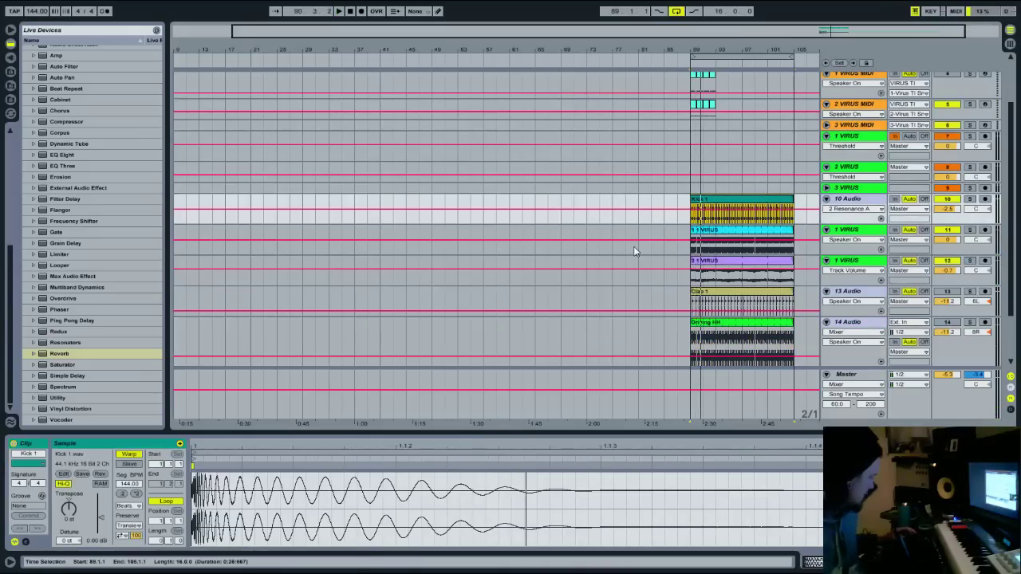
{"action": "left_click", "coordinate": [83, 244]}
{"action": "right_click", "coordinate": [318, 238]}
{"action": "left_click", "coordinate": [334, 348]}
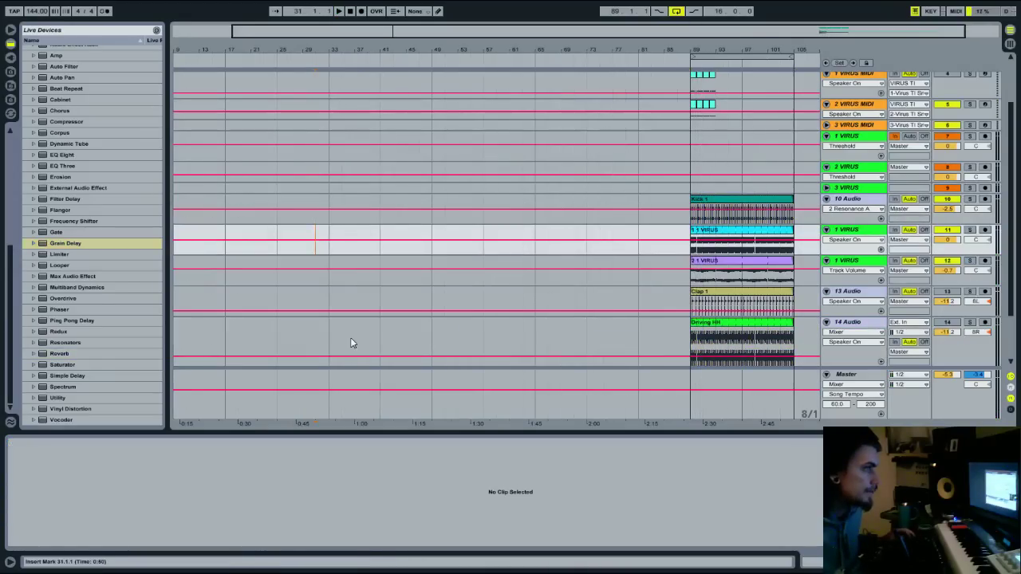
{"action": "left_click", "coordinate": [176, 200]}
{"action": "key", "text": "ctrl+v"}
{"action": "left_click_drag", "start_coordinate": [242, 52], "coordinate": [280, 31]}
{"action": "left_click_drag", "start_coordinate": [239, 200], "coordinate": [191, 207]}
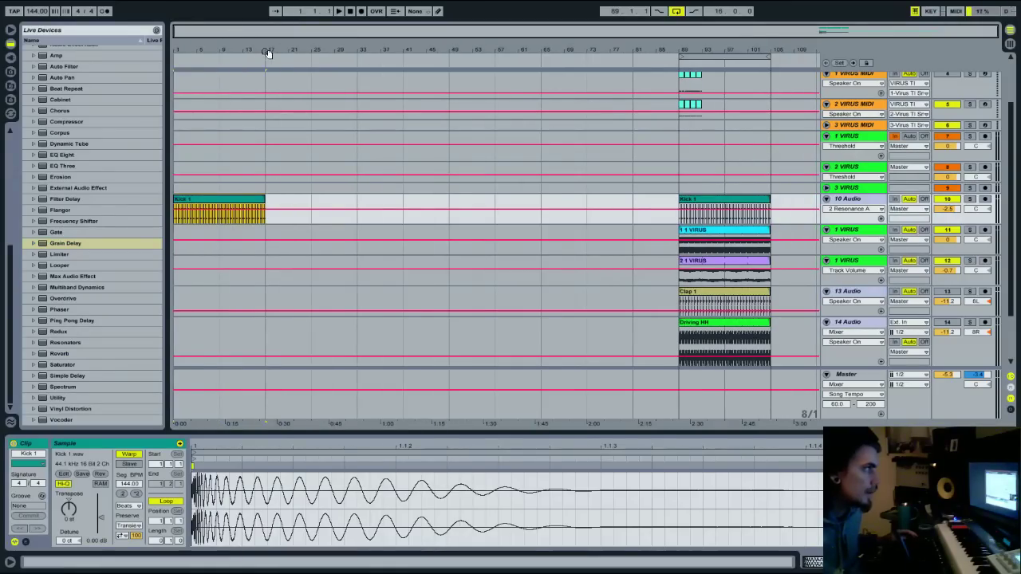
Trim the copied kick clip to end at 16.4.1 and duplicate it to bar 17
{"action": "left_click_drag", "start_coordinate": [265, 51], "coordinate": [265, 112]}
{"action": "right_click", "coordinate": [336, 141]}
{"action": "left_click", "coordinate": [351, 211]}
{"action": "left_click_drag", "start_coordinate": [279, 200], "coordinate": [266, 200]}
{"action": "left_click_drag", "start_coordinate": [267, 51], "coordinate": [268, 16]}
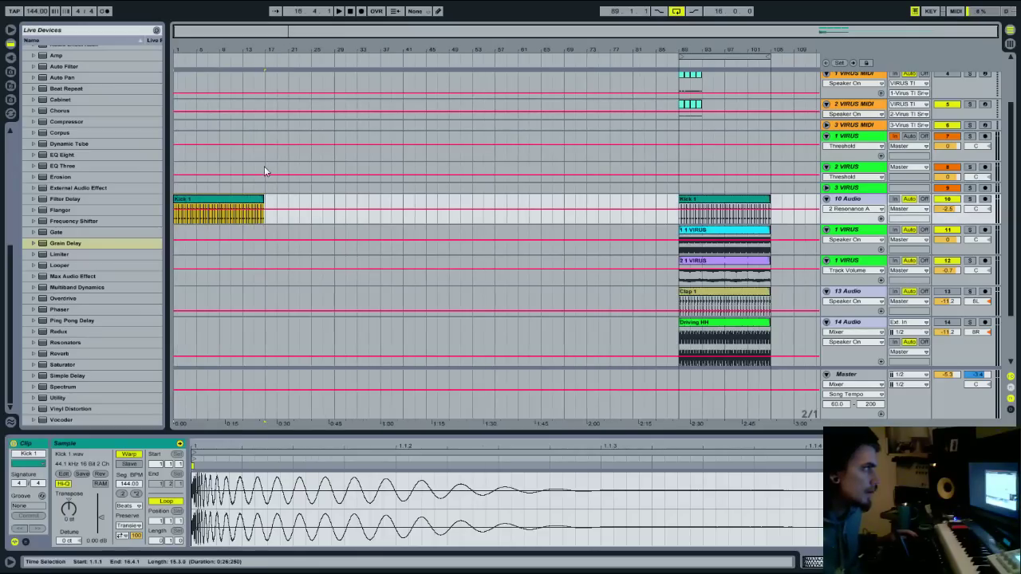
{"action": "key", "text": "ctrl+d"}
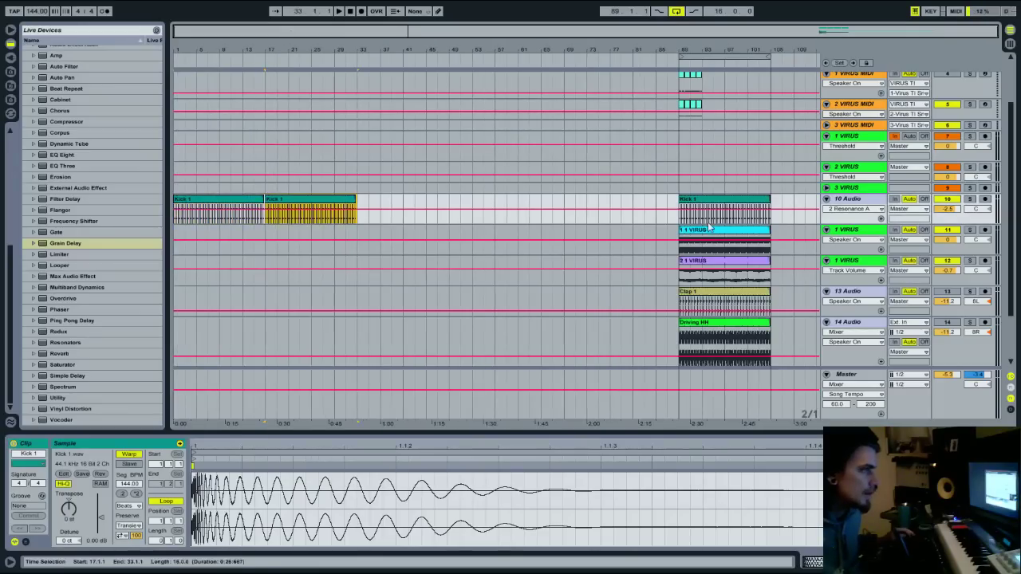
Copy the 16-bar 2 1 VIRUS clip to bar 1 of its track and play it with the kick
{"action": "left_click", "coordinate": [705, 292]}
{"action": "left_click", "coordinate": [714, 261]}
{"action": "left_click", "coordinate": [177, 264]}
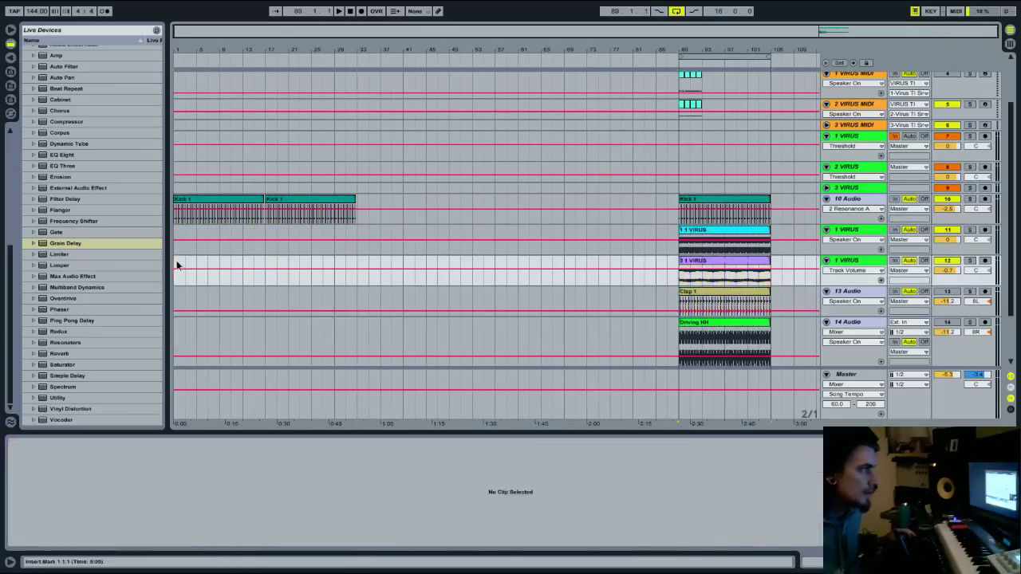
{"action": "key", "text": "ctrl+v"}
{"action": "key", "text": "space"}
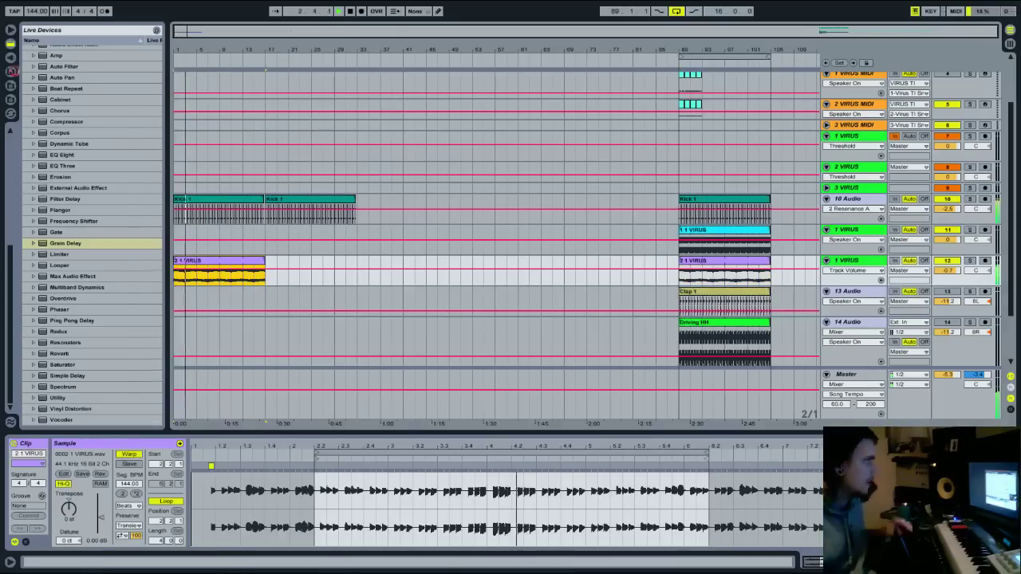
Stop playback and open the VEC4 Crash samples under club sounds 4, VEC4 Cymbals in the library
{"action": "left_click", "coordinate": [10, 71]}
{"action": "left_click_drag", "start_coordinate": [11, 371], "coordinate": [8, 172]}
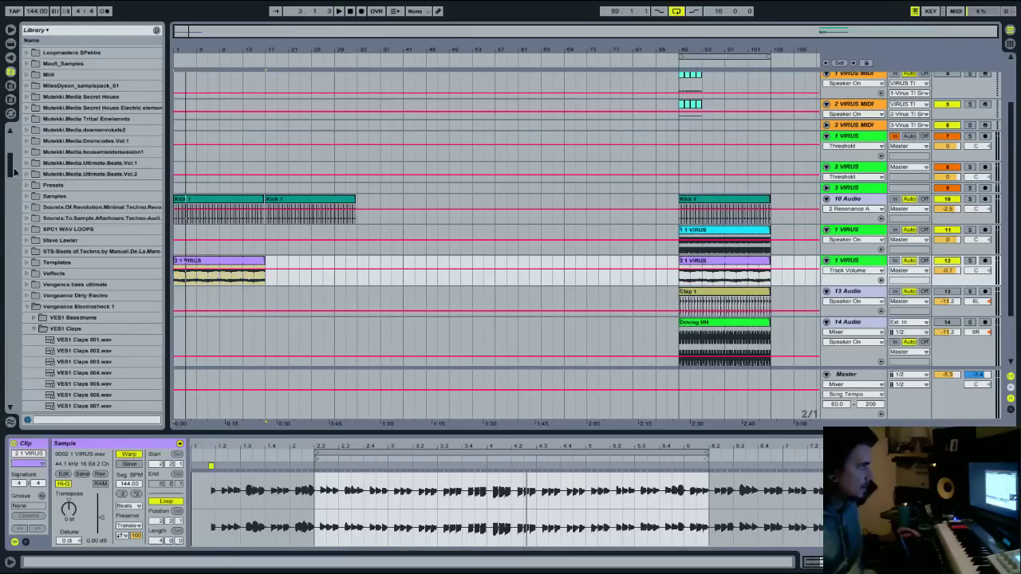
{"action": "left_click", "coordinate": [28, 306]}
{"action": "scroll", "coordinate": [83, 135], "scroll_direction": "up", "scroll_amount": 5}
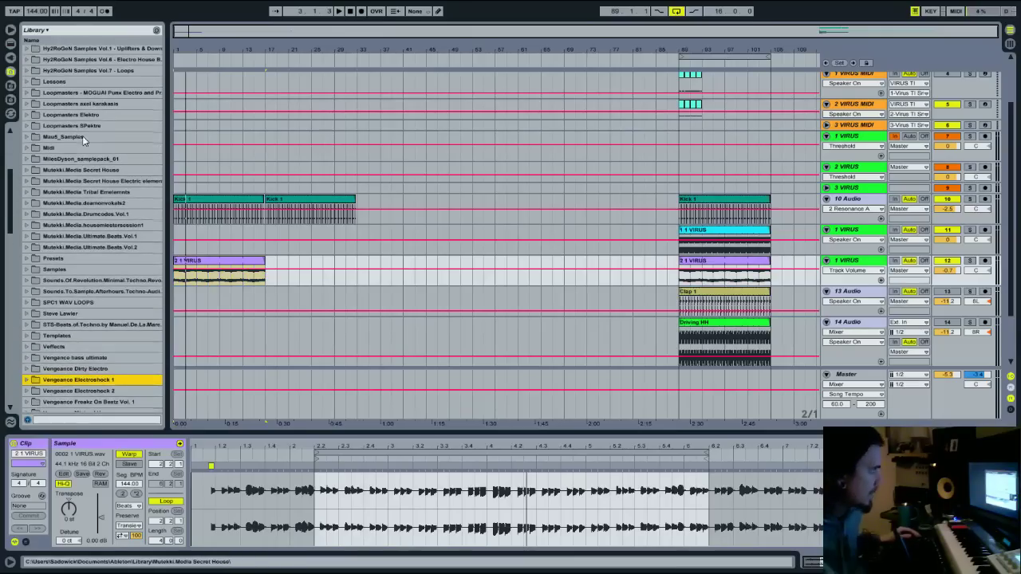
{"action": "scroll", "coordinate": [24, 183], "scroll_direction": "up", "scroll_amount": 10}
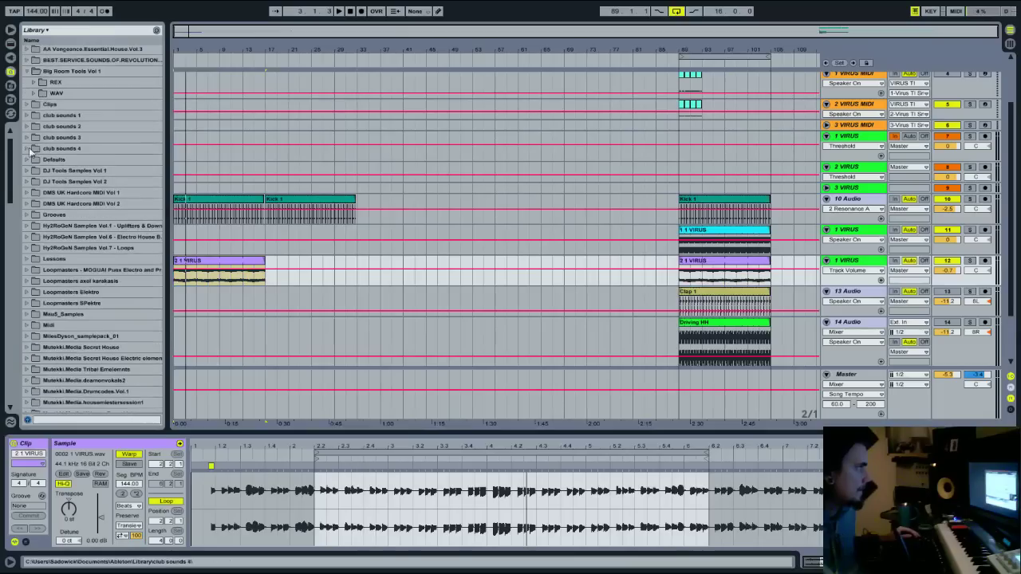
{"action": "left_click", "coordinate": [29, 153]}
{"action": "left_click", "coordinate": [34, 182]}
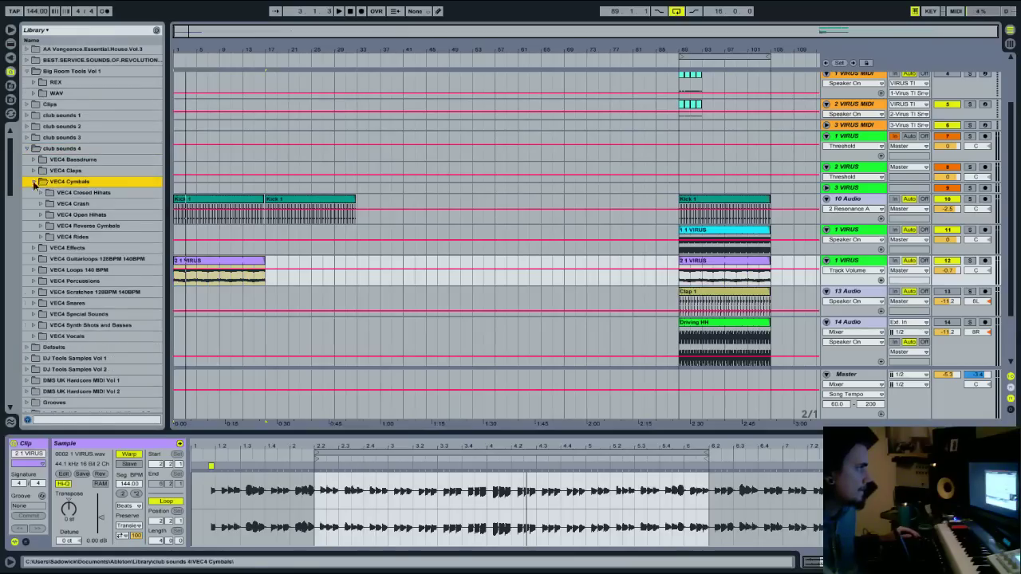
{"action": "left_click", "coordinate": [50, 205]}
{"action": "scroll", "coordinate": [88, 268], "scroll_direction": "down", "scroll_amount": 4}
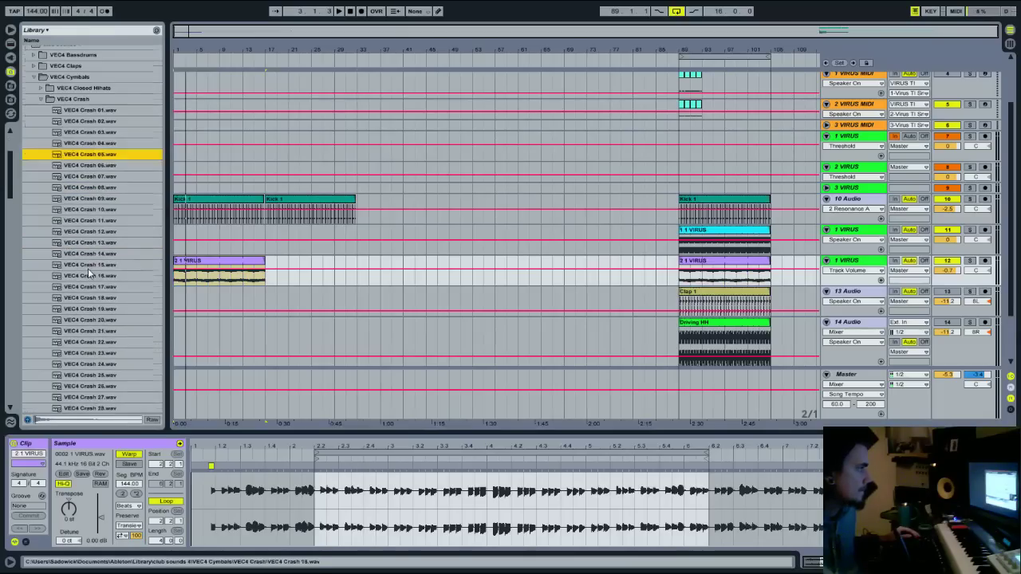
Audition the VEC4 Crash samples between 15 and 31 to find a suitable crash
{"action": "left_click", "coordinate": [88, 265]}
{"action": "left_click", "coordinate": [83, 278]}
{"action": "scroll", "coordinate": [86, 268], "scroll_direction": "down", "scroll_amount": 4}
{"action": "left_click", "coordinate": [84, 240]}
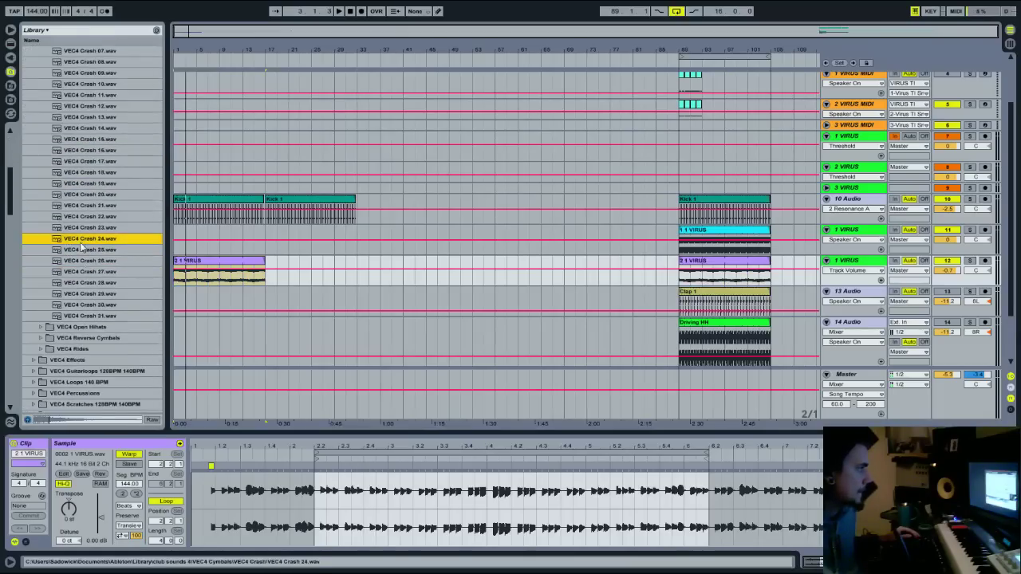
{"action": "left_click", "coordinate": [78, 262]}
{"action": "left_click", "coordinate": [84, 275]}
{"action": "left_click", "coordinate": [92, 263]}
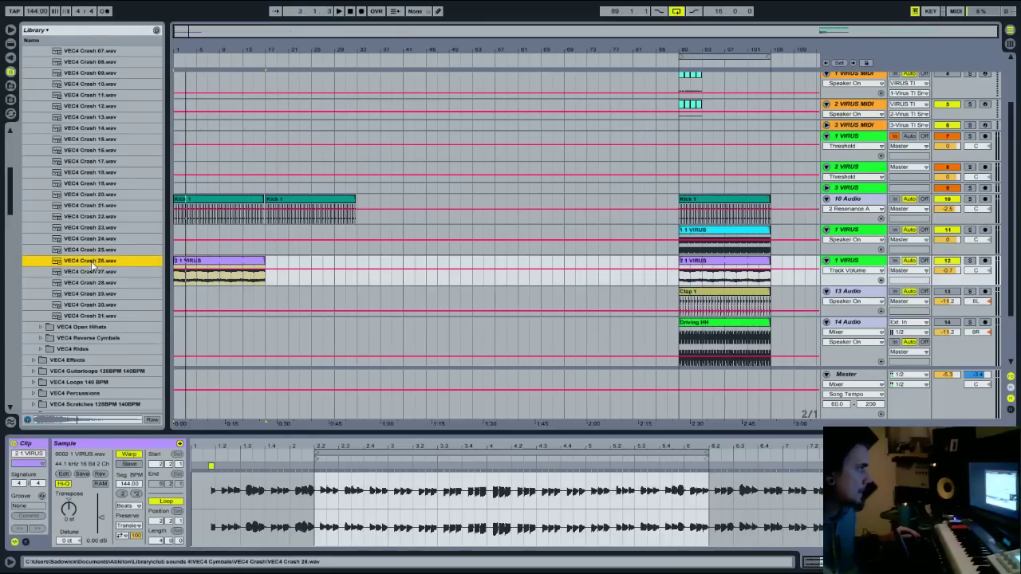
{"action": "scroll", "coordinate": [281, 247], "scroll_direction": "up", "scroll_amount": 3}
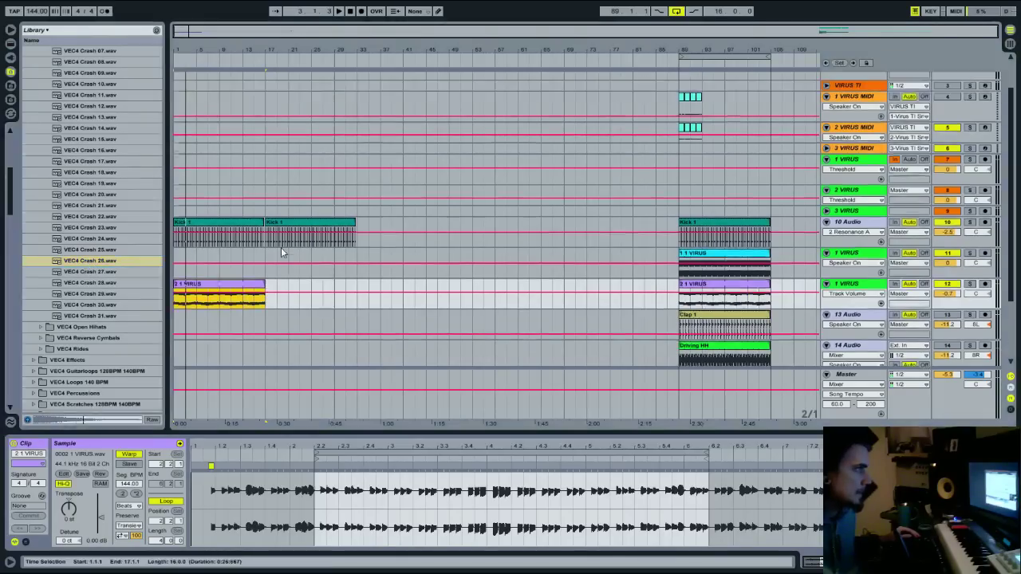
{"action": "left_click", "coordinate": [101, 282]}
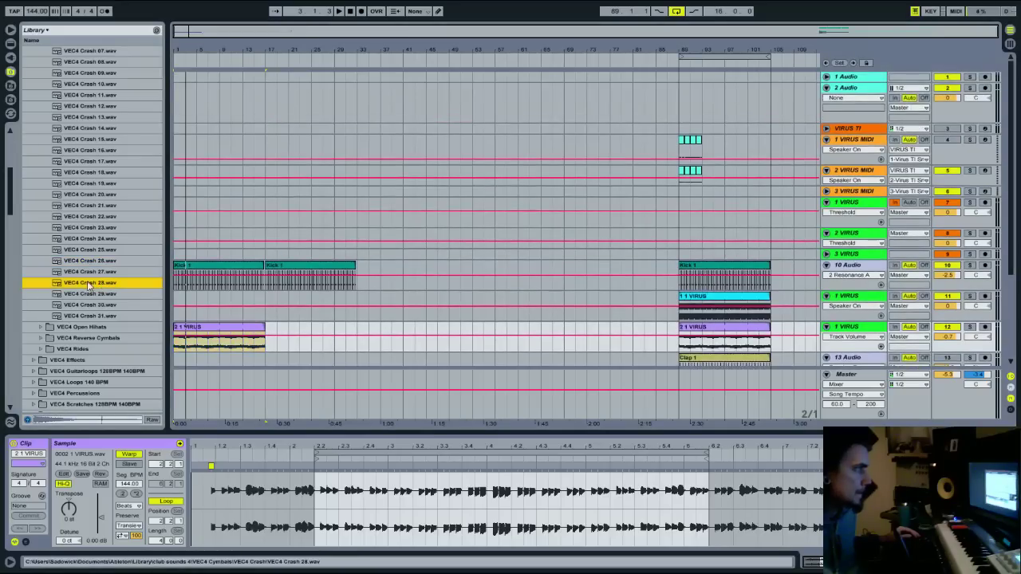
{"action": "left_click", "coordinate": [87, 294]}
{"action": "left_click", "coordinate": [78, 305]}
{"action": "left_click", "coordinate": [75, 316]}
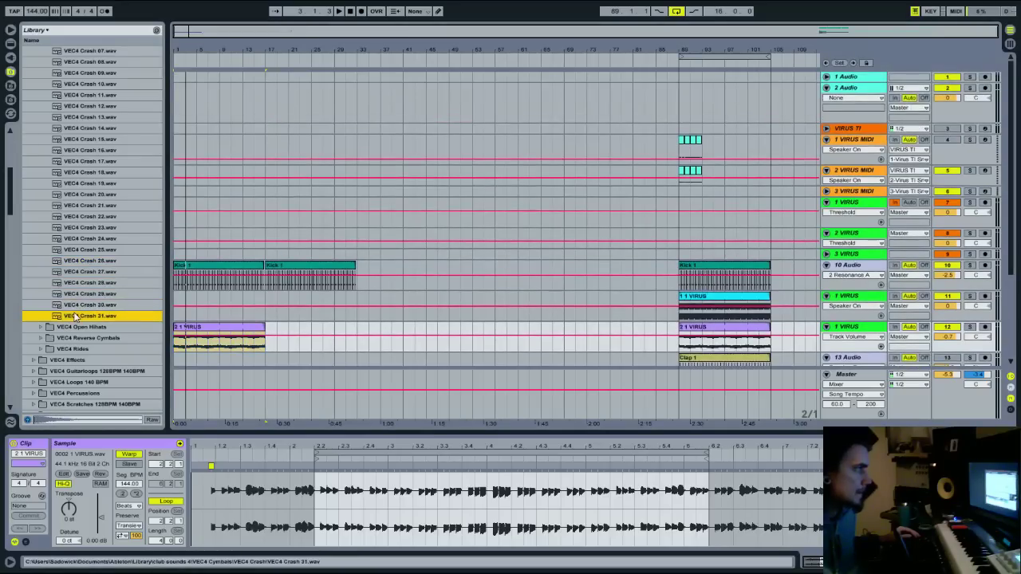
Place VEC4 Crash 30.wav at bar 1 of the 2 Audio track and lower the track volume to about -11.9 dB
{"action": "left_click", "coordinate": [76, 305]}
{"action": "left_click", "coordinate": [246, 170]}
{"action": "left_click", "coordinate": [177, 117]}
{"action": "left_click_drag", "start_coordinate": [175, 117], "coordinate": [175, 117]}
{"action": "key", "text": "space"}
{"action": "left_click_drag", "start_coordinate": [946, 98], "coordinate": [947, 119]}
{"action": "key", "text": "space"}
{"action": "key", "text": "space"}
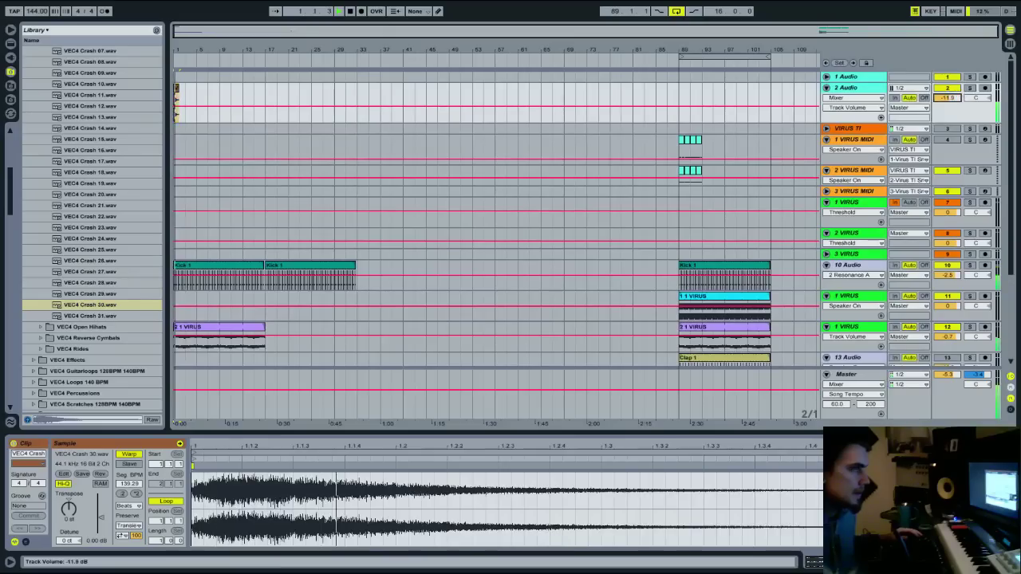
Cut the crash track's lows with an EQ Eight band at about 108 Hz and -15 dB
{"action": "key", "text": "shift+Tab"}
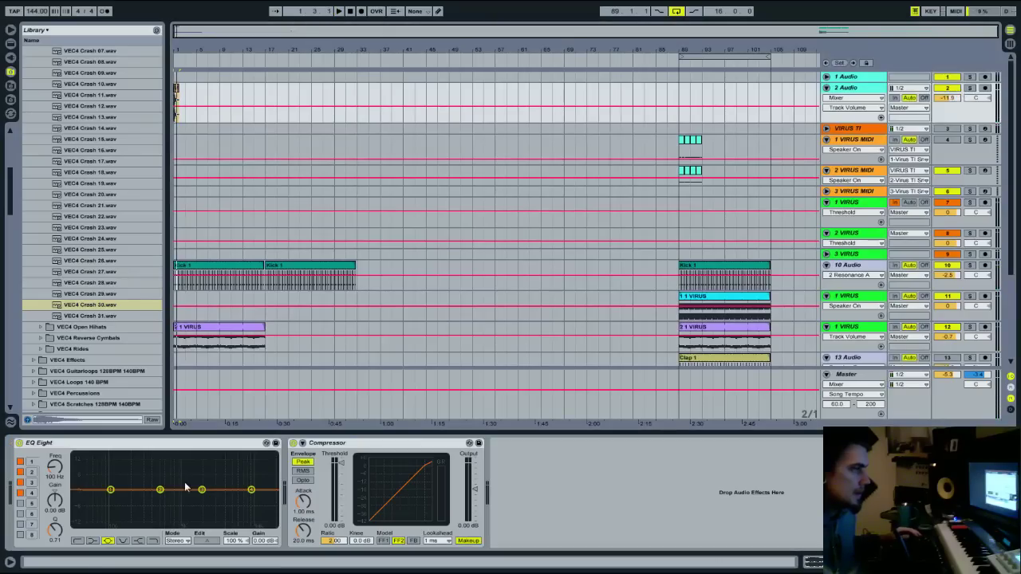
{"action": "left_click_drag", "start_coordinate": [156, 492], "coordinate": [112, 524]}
{"action": "left_click", "coordinate": [5, 254]}
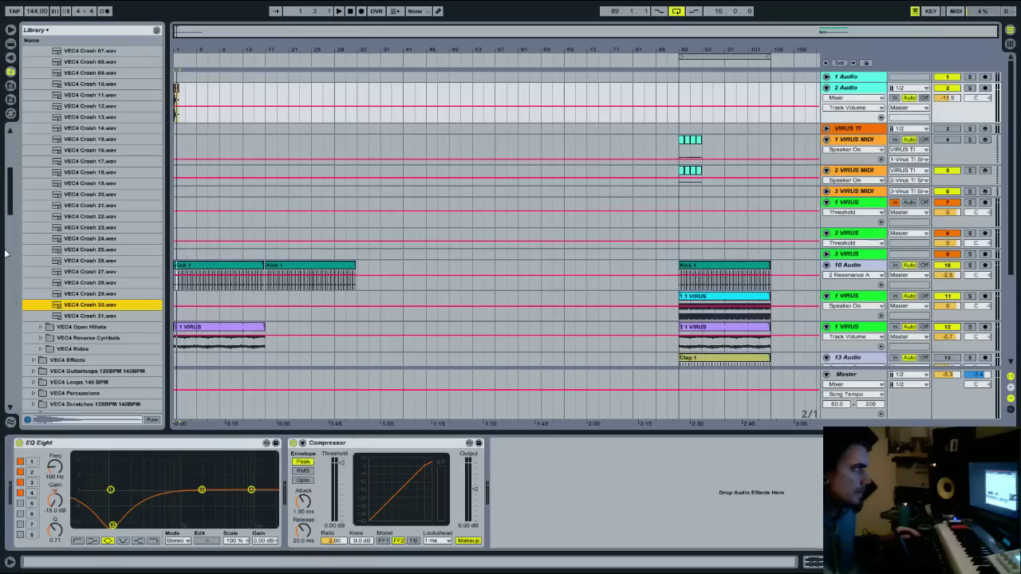
Add a Reverb before the crash track's EQ Eight with a decay time of 2.52 s and 41% dry/wet
{"action": "left_click", "coordinate": [8, 45]}
{"action": "left_click_drag", "start_coordinate": [59, 354], "coordinate": [56, 466]}
{"action": "key", "text": "space"}
{"action": "left_click_drag", "start_coordinate": [161, 532], "coordinate": [161, 517]}
{"action": "left_click", "coordinate": [191, 530]}
{"action": "left_click", "coordinate": [206, 530]}
{"action": "left_click_drag", "start_coordinate": [278, 533], "coordinate": [279, 548]}
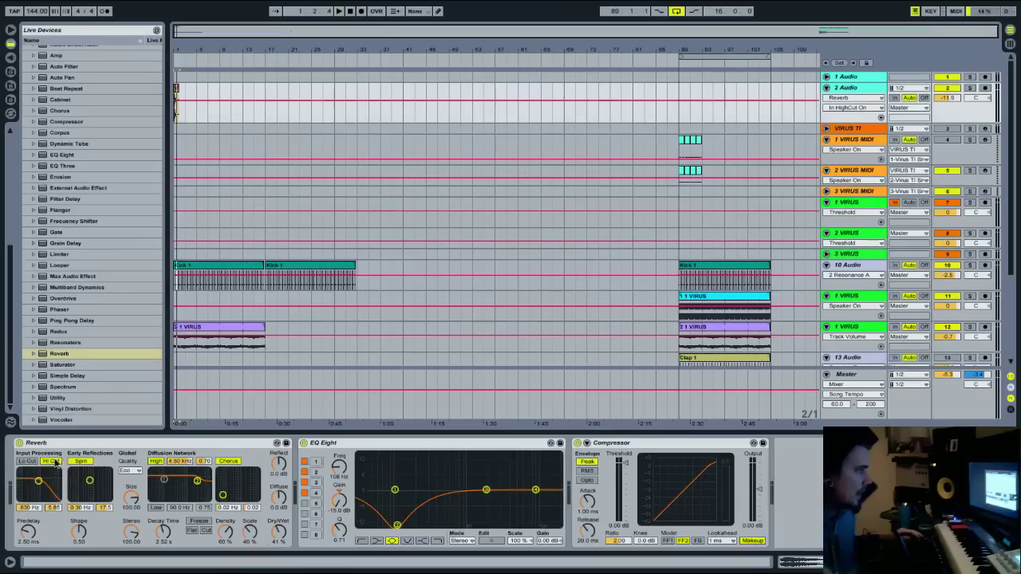
Turn off the Reverb's Spin, High and Chorus options and set its dry/wet to 37%
{"action": "left_click", "coordinate": [80, 461]}
{"action": "left_click", "coordinate": [155, 461]}
{"action": "left_click", "coordinate": [228, 461]}
{"action": "left_click_drag", "start_coordinate": [276, 531], "coordinate": [275, 537]}
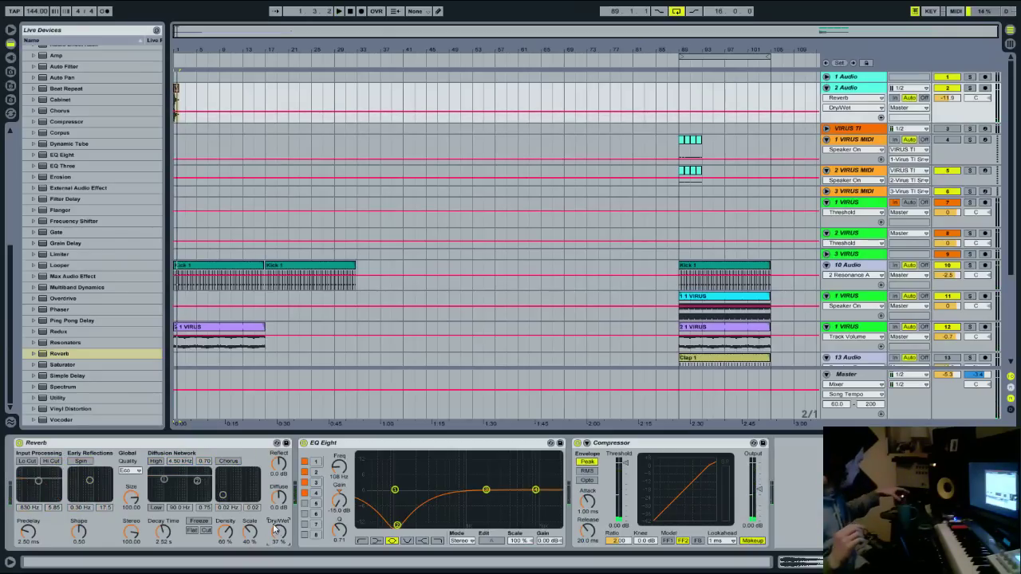
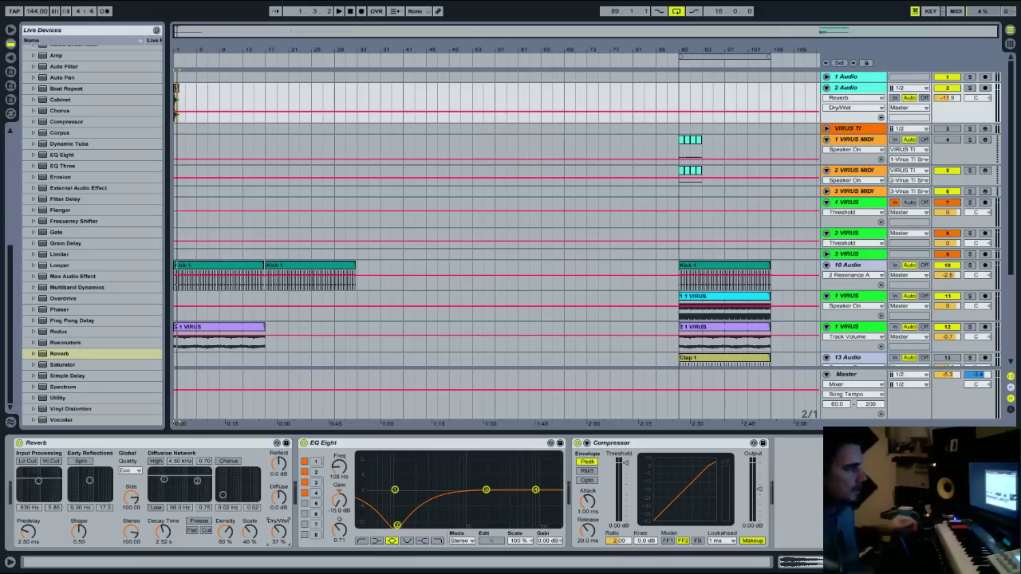
Duplicate the 2 1 VIRUS clip and the crash to bar 17, and return the playback position to bar 1
{"action": "left_click", "coordinate": [229, 345]}
{"action": "key", "text": "ctrl+d"}
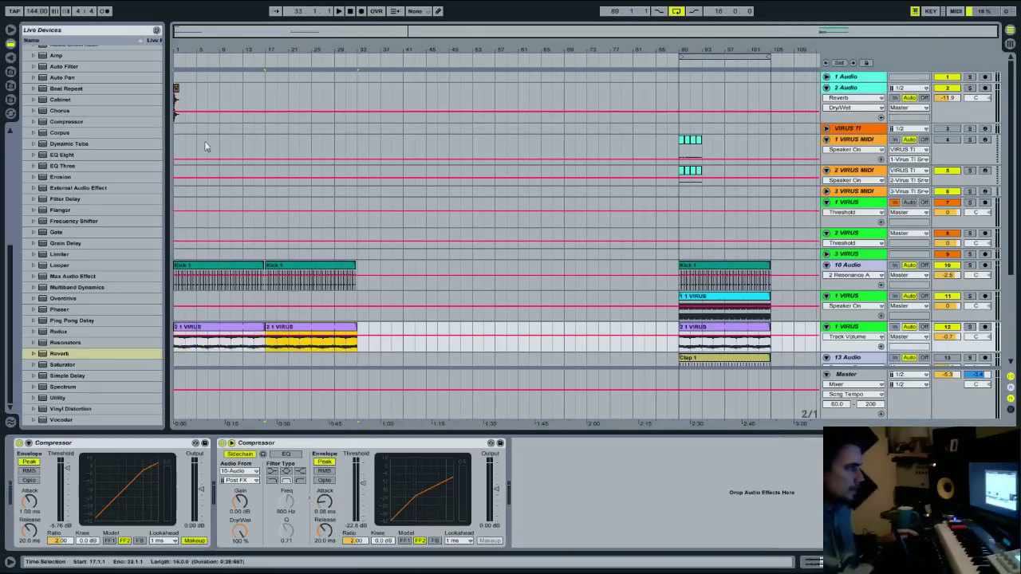
{"action": "left_click_drag", "start_coordinate": [266, 97], "coordinate": [361, 109]}
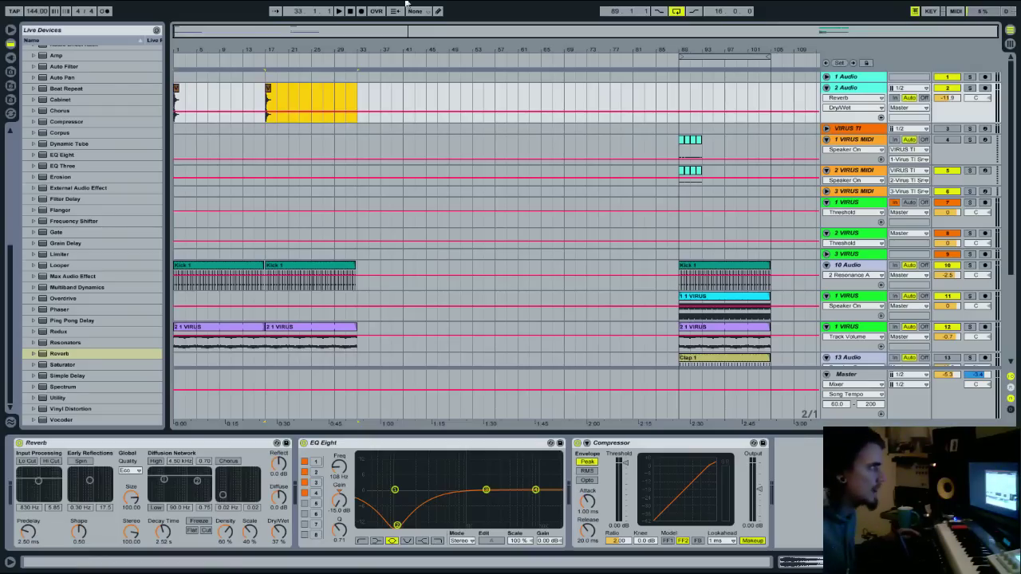
{"action": "left_click", "coordinate": [350, 11]}
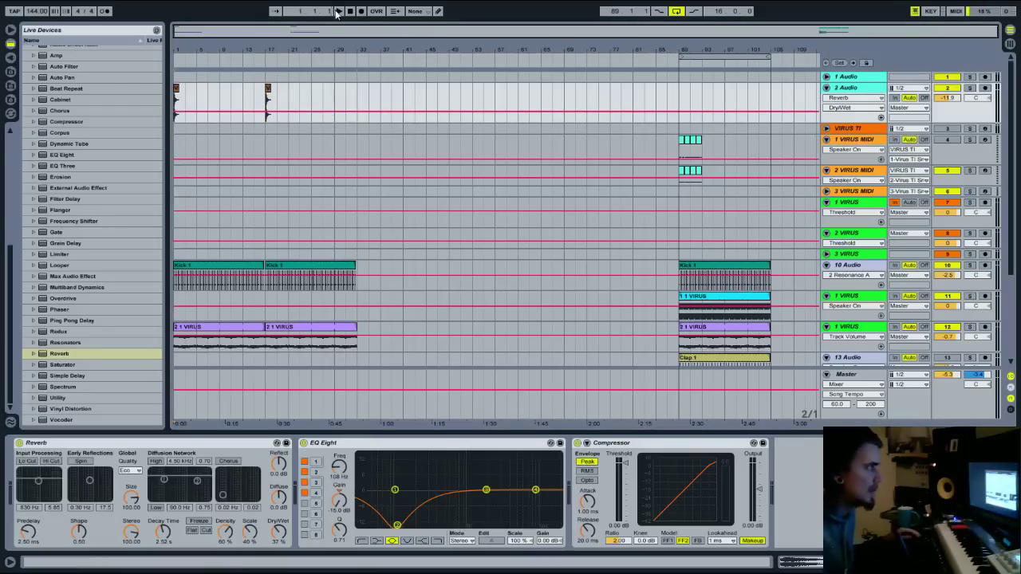
Play from bar 1 with the crash track soloed, transpose both crash clips to 2 st and lower the track volume to -13.1 dB
{"action": "left_click", "coordinate": [338, 11]}
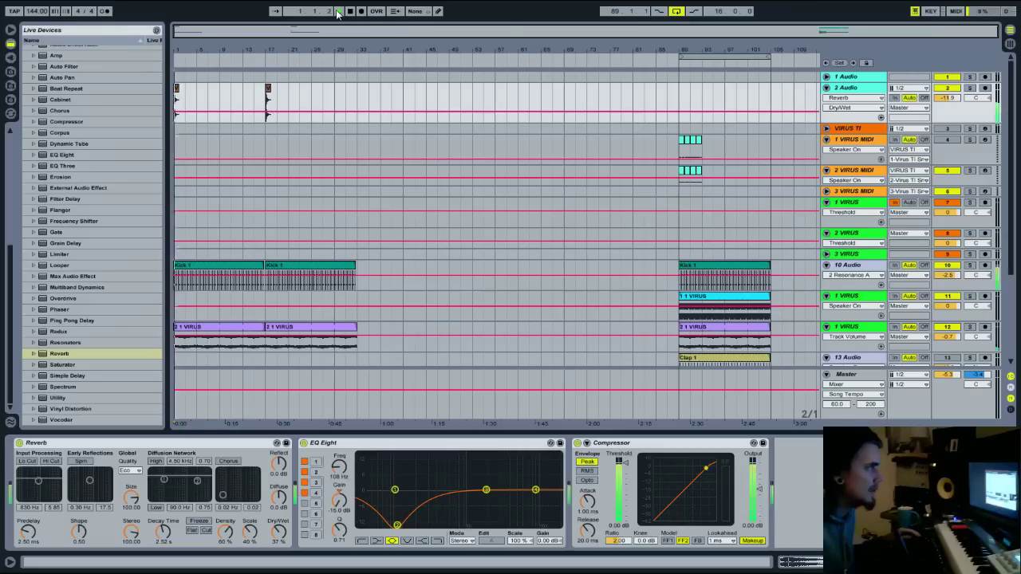
{"action": "left_click", "coordinate": [970, 87]}
{"action": "left_click_drag", "start_coordinate": [347, 102], "coordinate": [175, 102]}
{"action": "left_click", "coordinate": [819, 563]}
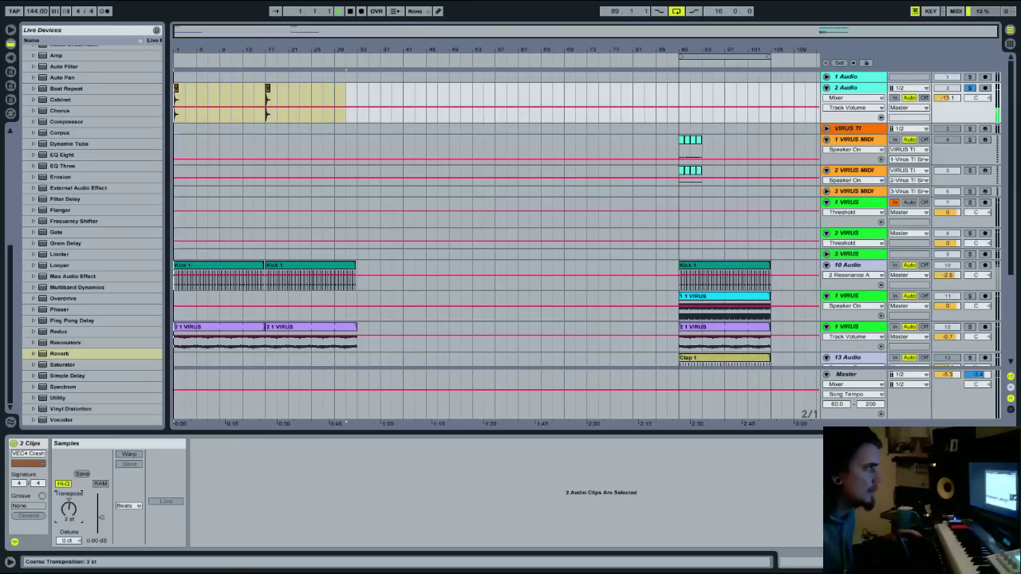
{"action": "left_click", "coordinate": [970, 87]}
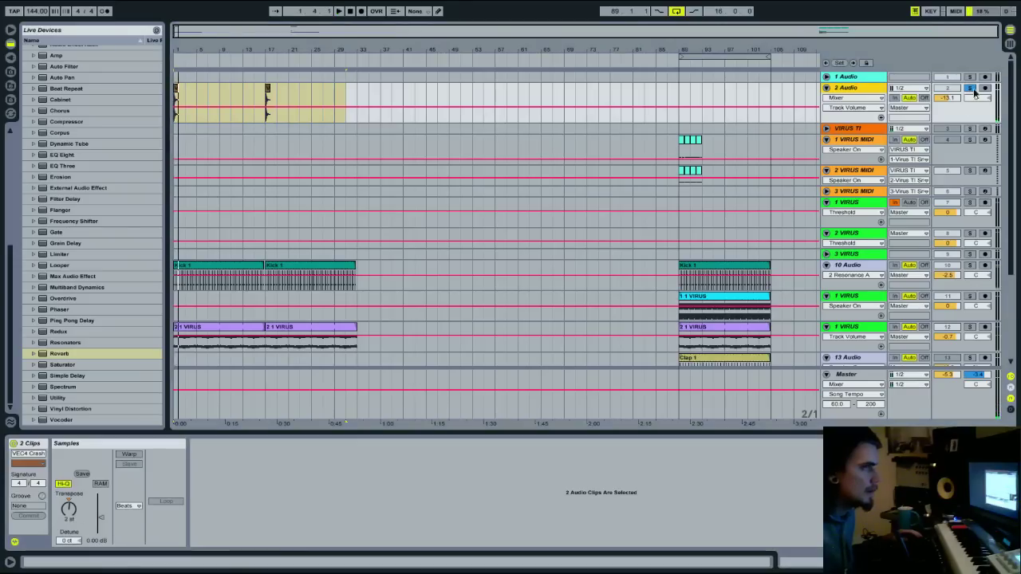
Copy the Clap 1 clip from bar 89 to bar 17 on the 13 Audio track
{"action": "mouse_move", "coordinate": [357, 96]}
{"action": "left_mouse_down"}
{"action": "mouse_move", "coordinate": [258, 101]}
{"action": "mouse_move", "coordinate": [267, 101]}
{"action": "left_mouse_up"}
{"action": "left_click", "coordinate": [658, 225]}
{"action": "scroll", "coordinate": [691, 251], "scroll_direction": "down", "scroll_amount": 3}
{"action": "left_click", "coordinate": [706, 265]}
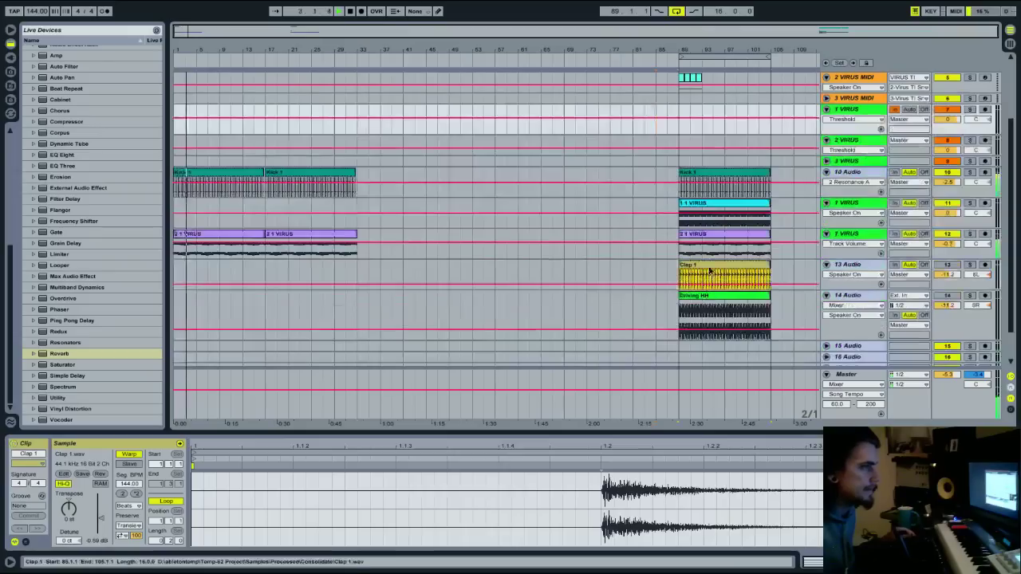
{"action": "left_click", "coordinate": [180, 275]}
{"action": "left_click", "coordinate": [268, 276]}
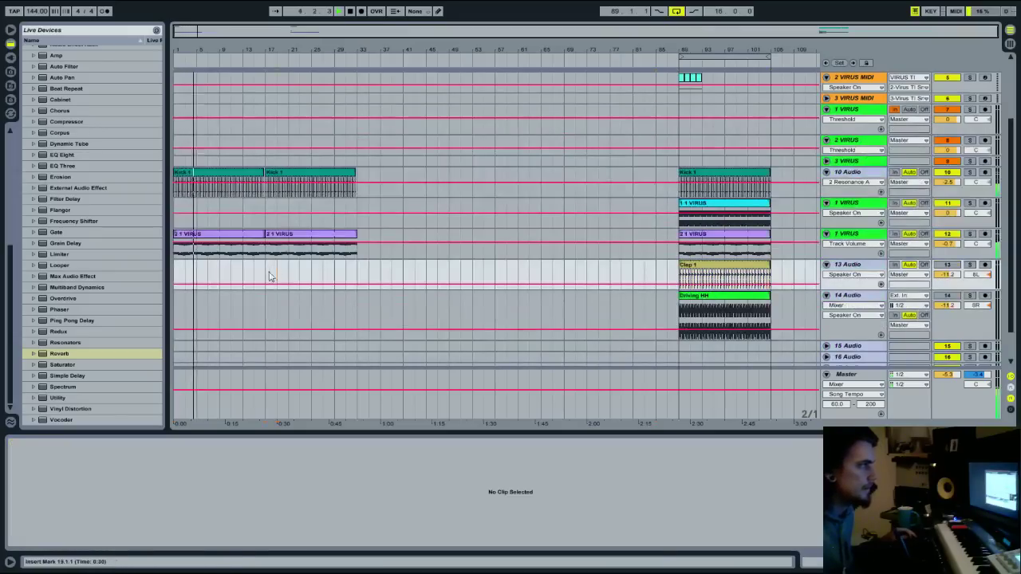
{"action": "key", "text": "ctrl+v"}
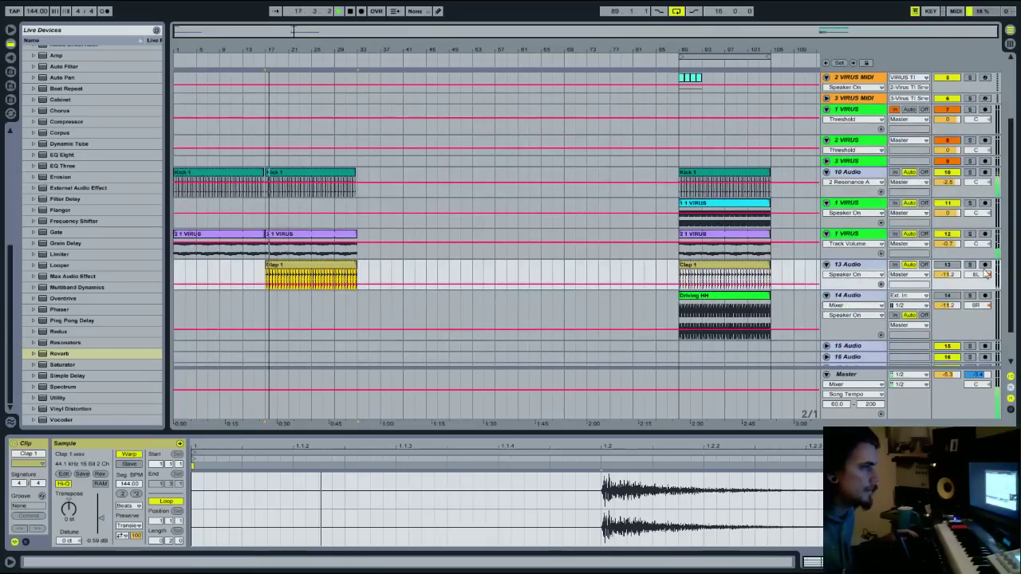
Raise the clap track's volume to -10.2 dB and solo the track
{"action": "left_click", "coordinate": [948, 273]}
{"action": "left_click_drag", "start_coordinate": [948, 275], "coordinate": [947, 272]}
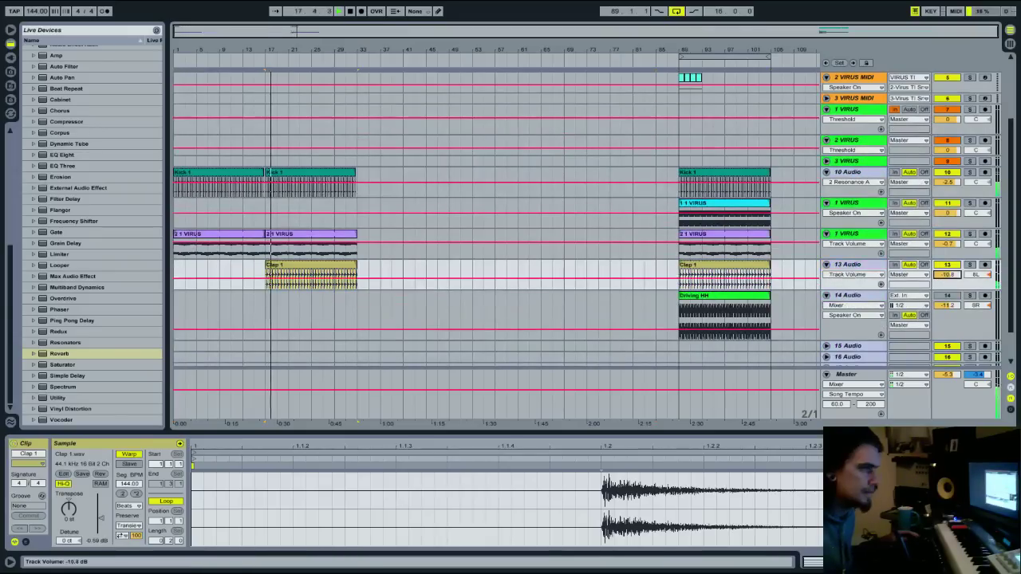
{"action": "left_click", "coordinate": [970, 264]}
Add a Reverb before the clap track's EQ Eight with a 2.01 s decay time and reduced dry/wet, then unsolo the track
{"action": "left_click", "coordinate": [949, 562]}
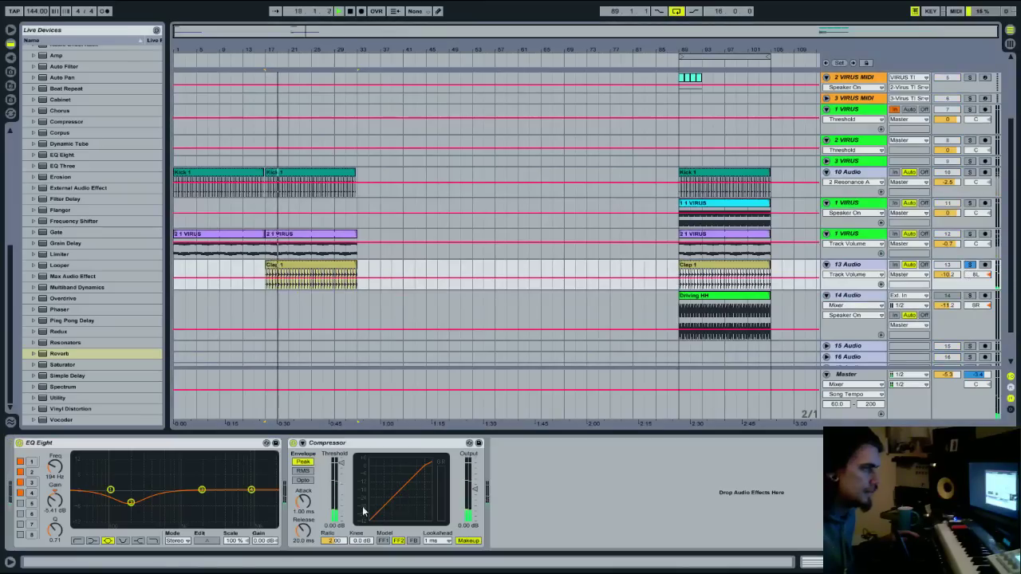
{"action": "key", "text": "space"}
{"action": "left_click_drag", "start_coordinate": [59, 355], "coordinate": [47, 522]}
{"action": "left_click_drag", "start_coordinate": [163, 532], "coordinate": [164, 522]}
{"action": "key", "text": "space"}
{"action": "left_click", "coordinate": [206, 532]}
{"action": "left_click_drag", "start_coordinate": [278, 532], "coordinate": [278, 544]}
{"action": "left_click", "coordinate": [970, 265]}
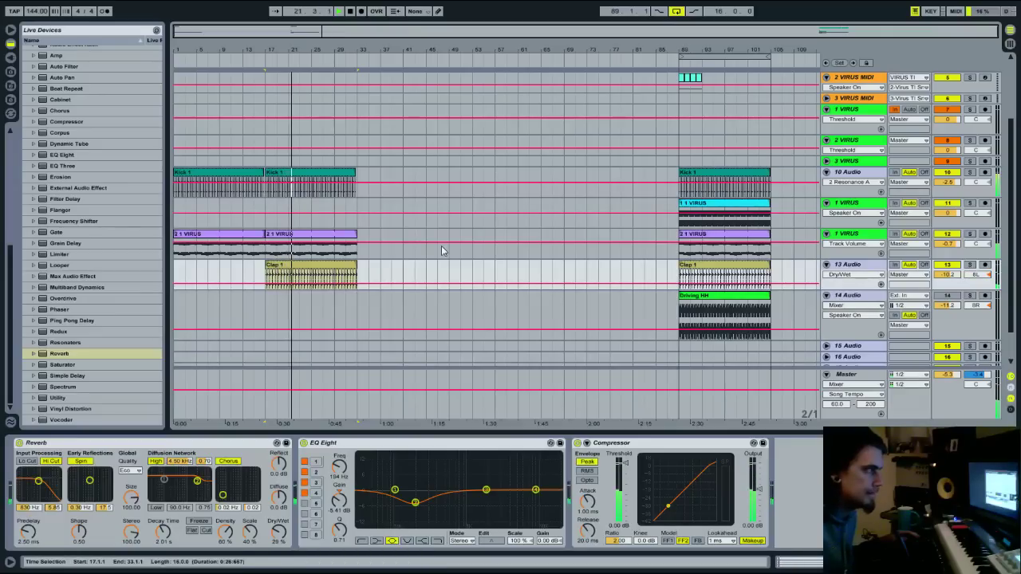
Fill bars 33 to 49 with a pasted 1 1 VIRUS clip and duplicates of the kick, 2 1 VIRUS and clap clips
{"action": "left_click", "coordinate": [359, 206]}
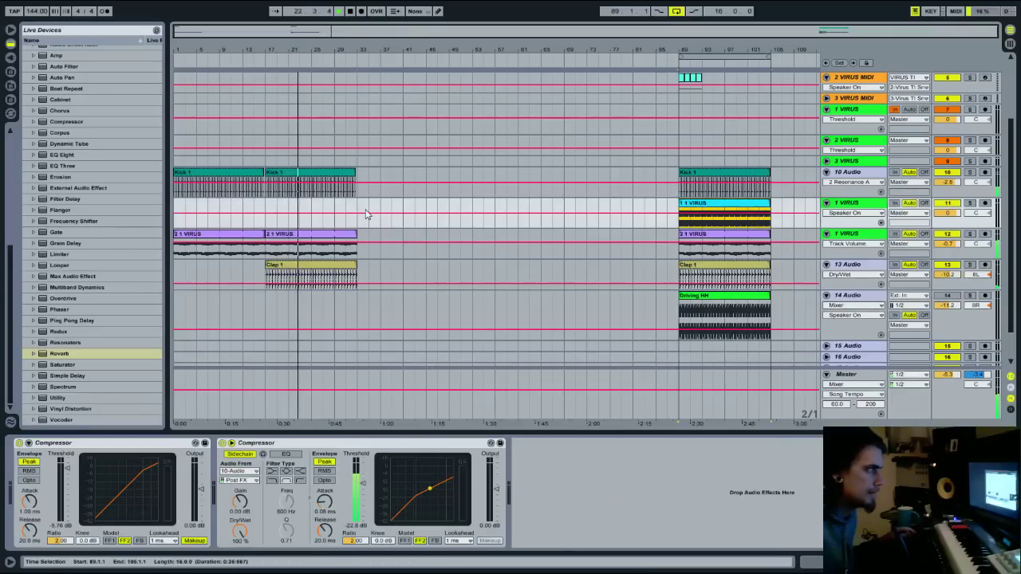
{"action": "key", "text": "ctrl+v"}
{"action": "scroll", "coordinate": [387, 137], "scroll_direction": "up", "scroll_amount": 1}
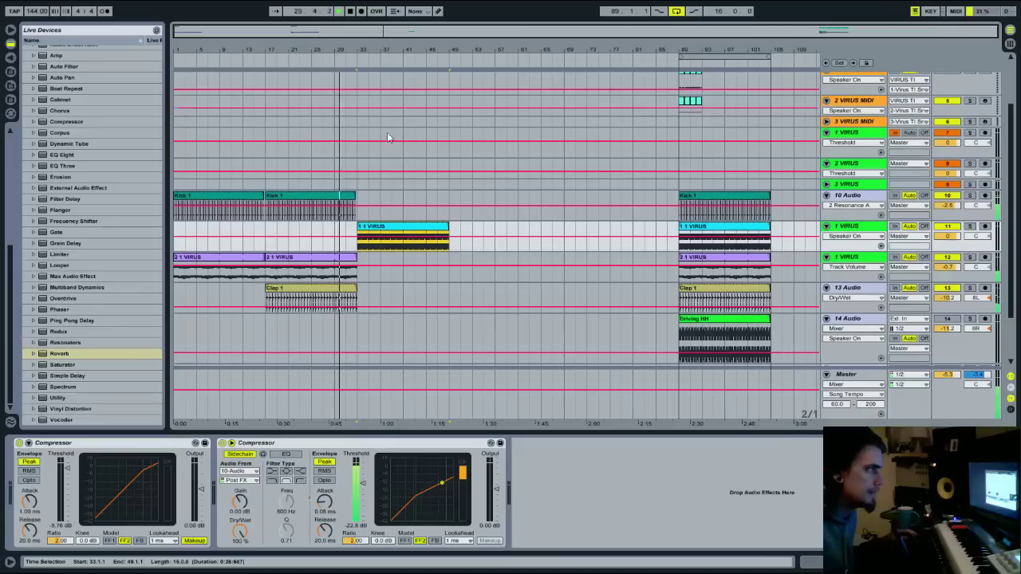
{"action": "left_click", "coordinate": [349, 209]}
{"action": "key", "text": "ctrl+d"}
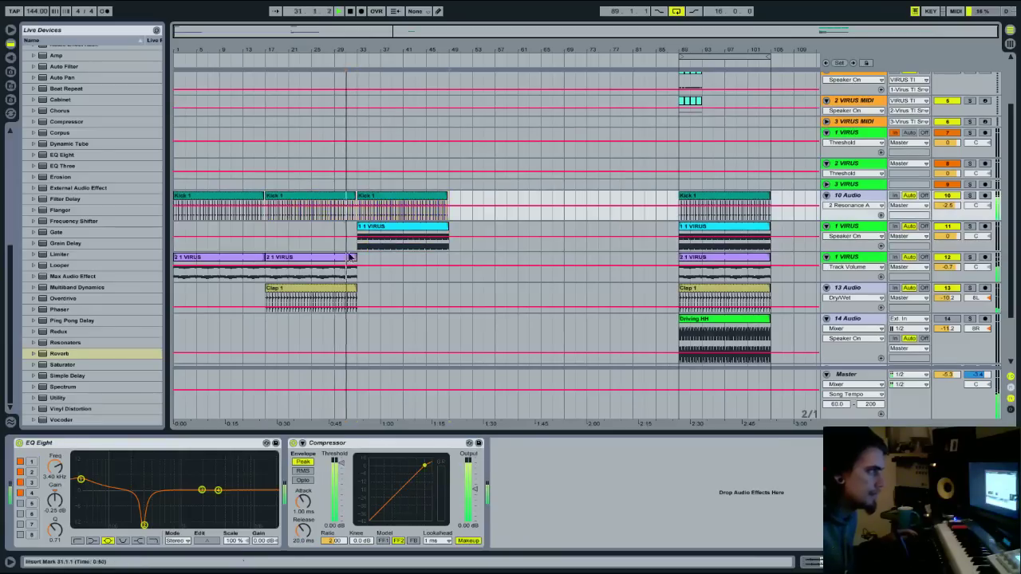
{"action": "left_click", "coordinate": [348, 260]}
{"action": "key", "text": "ctrl+d"}
{"action": "left_click", "coordinate": [351, 296]}
{"action": "key", "text": "ctrl+d"}
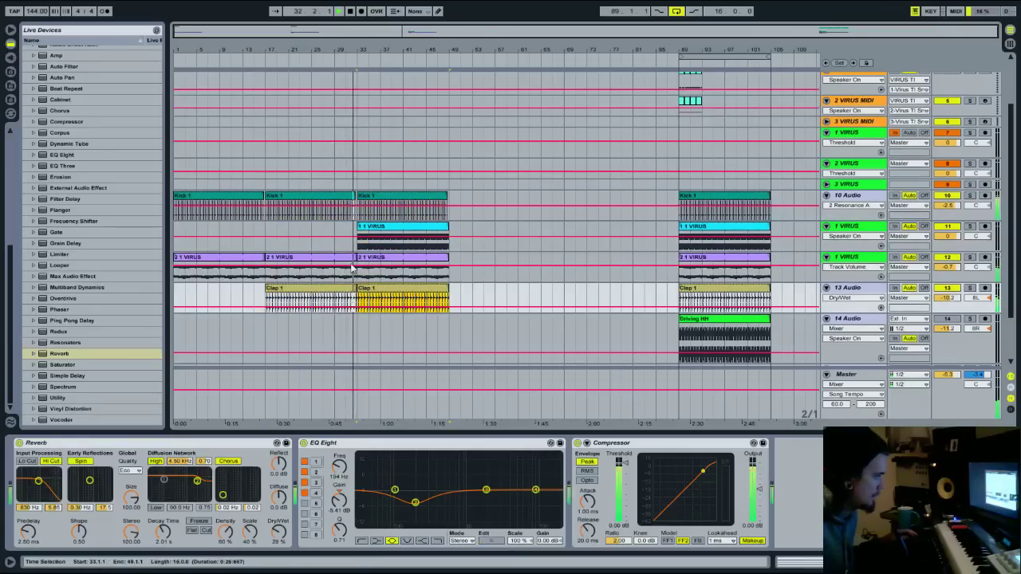
Duplicate the bar 17 crash on the 2 Audio track to bar 33
{"action": "scroll", "coordinate": [351, 268], "scroll_direction": "up", "scroll_amount": 3}
{"action": "left_click_drag", "start_coordinate": [357, 97], "coordinate": [266, 99]}
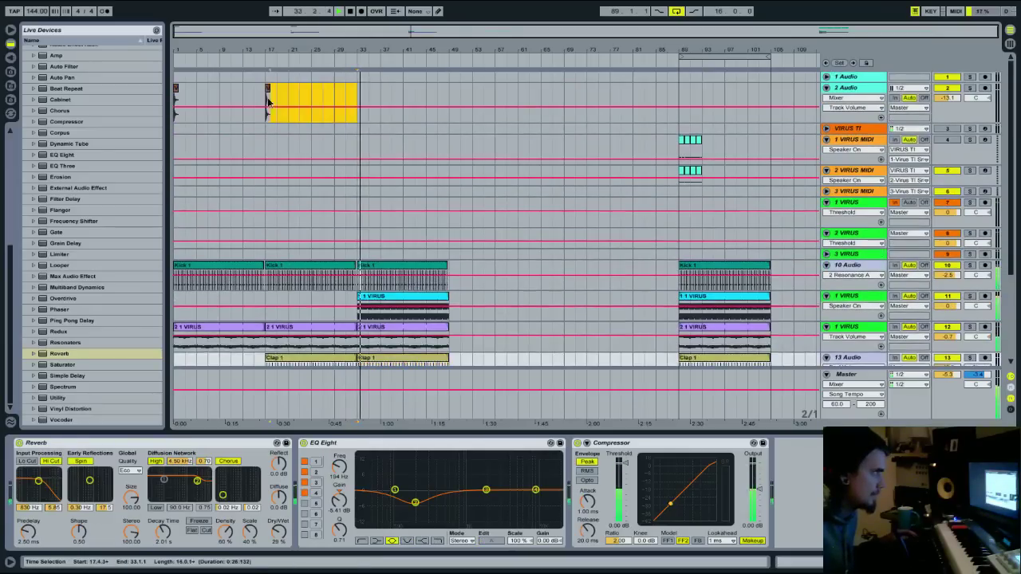
{"action": "key", "text": "ctrl+d"}
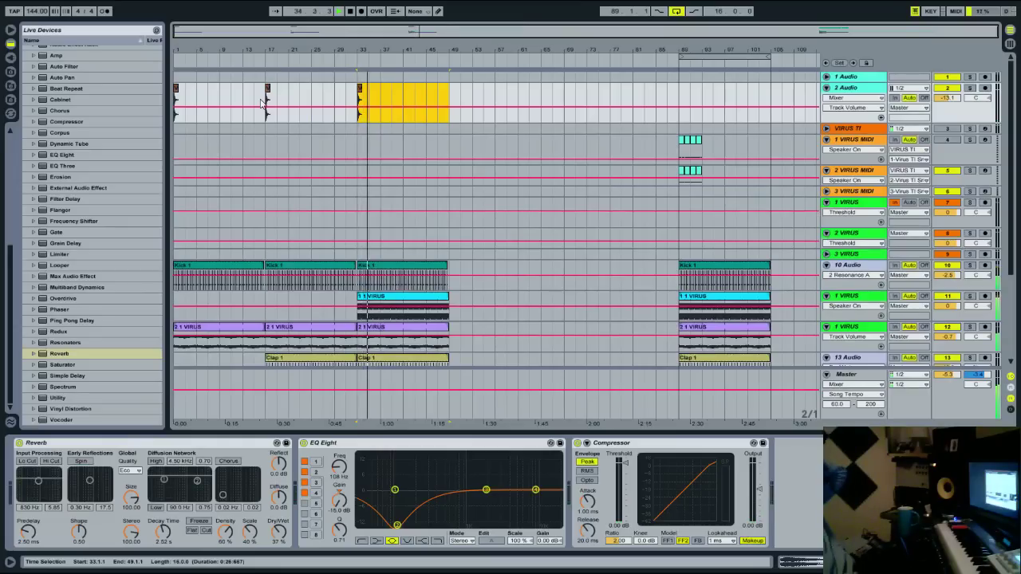
Copy the 1 1 VIRUS clip from bar 33 to bar 17 on the same track
{"action": "left_click", "coordinate": [444, 298]}
{"action": "left_click", "coordinate": [444, 298]}
{"action": "key", "text": "ctrl+c"}
{"action": "left_click", "coordinate": [269, 313]}
{"action": "key", "text": "ctrl+v"}
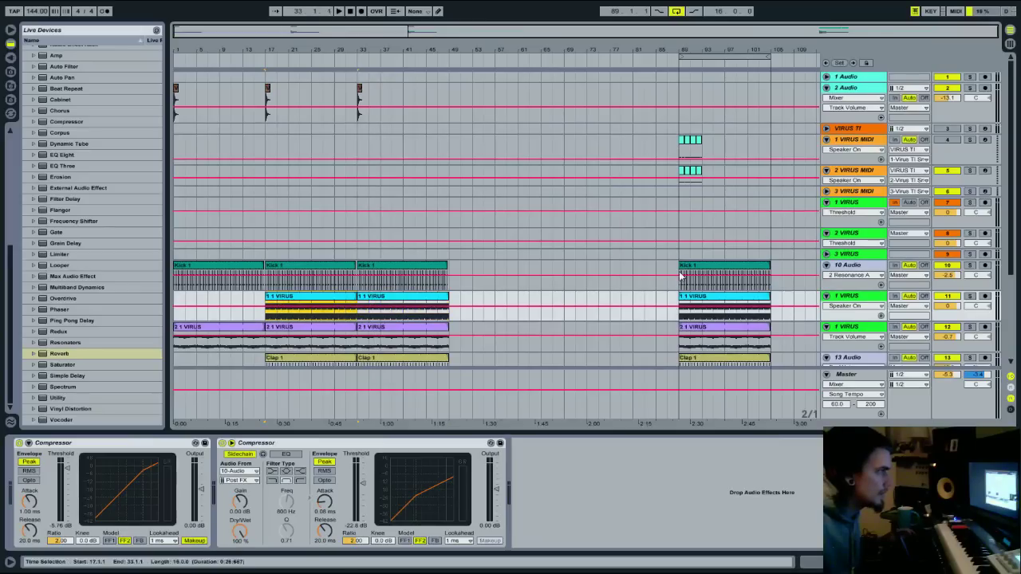
Add a band-pass Auto Filter at 982 Hz before the 1 1 VIRUS track's compressors and automate it to switch off at bar 33
{"action": "left_click_drag", "start_coordinate": [64, 66], "coordinate": [120, 549]}
{"action": "key", "text": "space"}
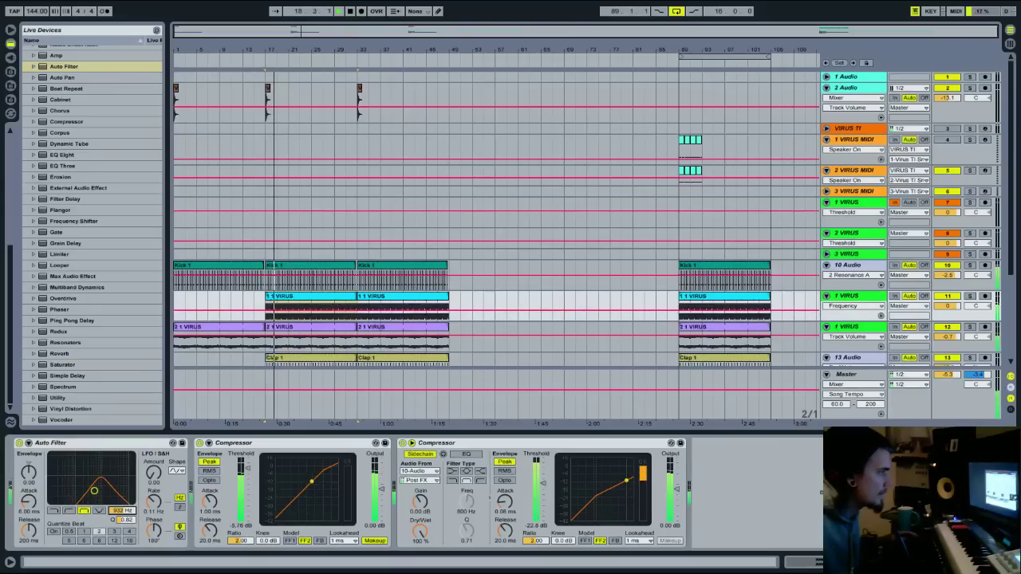
{"action": "left_click", "coordinate": [20, 445]}
{"action": "left_click", "coordinate": [20, 444]}
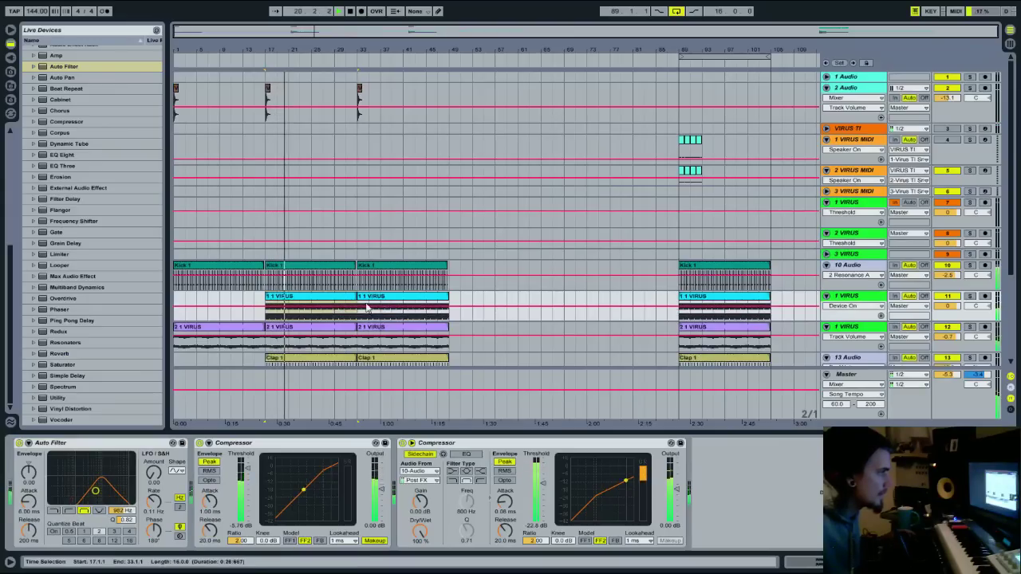
Recolour the 1 1 VIRUS clip at bar 17 orange
{"action": "right_click", "coordinate": [330, 300]}
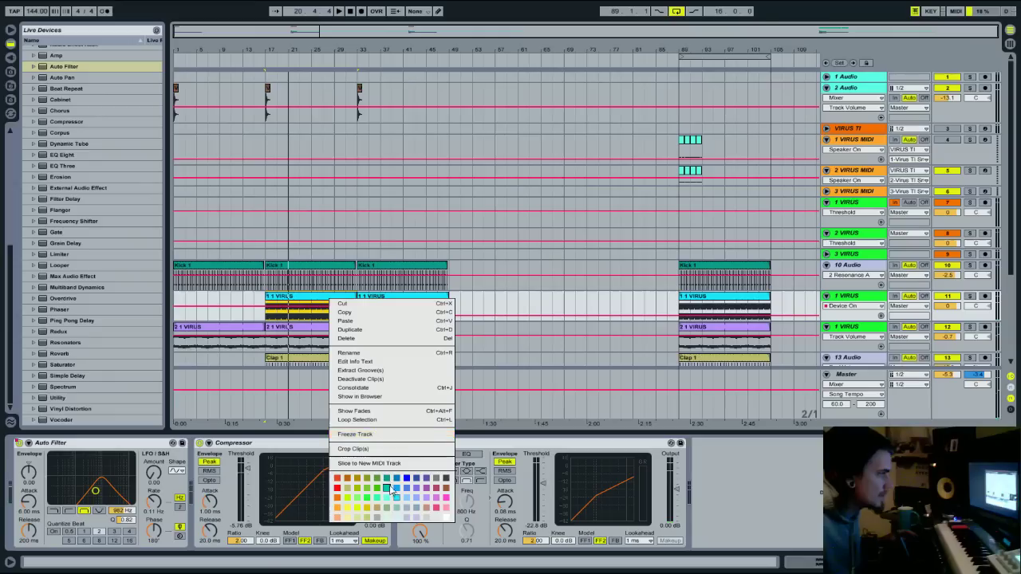
{"action": "left_click", "coordinate": [337, 498]}
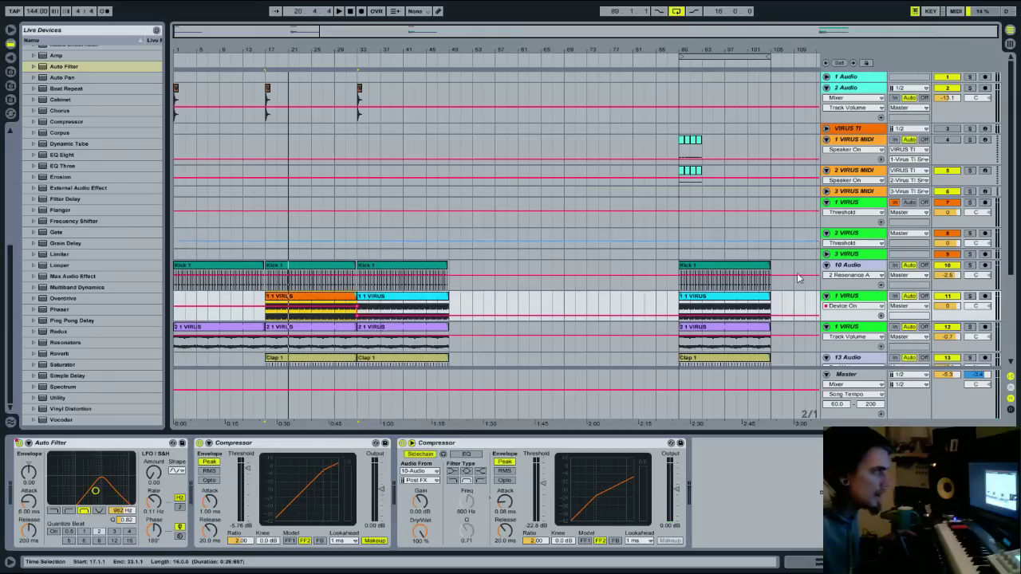
Open the VEC4 Sweeps Up folder inside VEC4 Effects in the library and audition VEC4 Sweeps Up 09
{"action": "scroll", "coordinate": [799, 276], "scroll_direction": "down", "scroll_amount": 3}
{"action": "mouse_move", "coordinate": [357, 52]}
{"action": "left_mouse_down"}
{"action": "mouse_move", "coordinate": [357, 83]}
{"action": "mouse_move", "coordinate": [357, 58]}
{"action": "left_mouse_up"}
{"action": "left_click", "coordinate": [11, 72]}
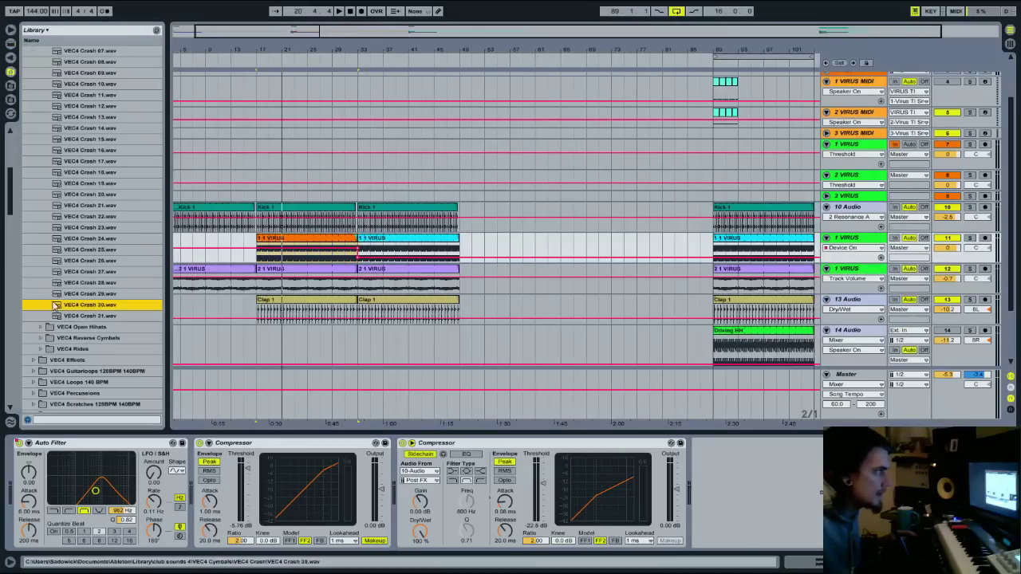
{"action": "double_click", "coordinate": [65, 360]}
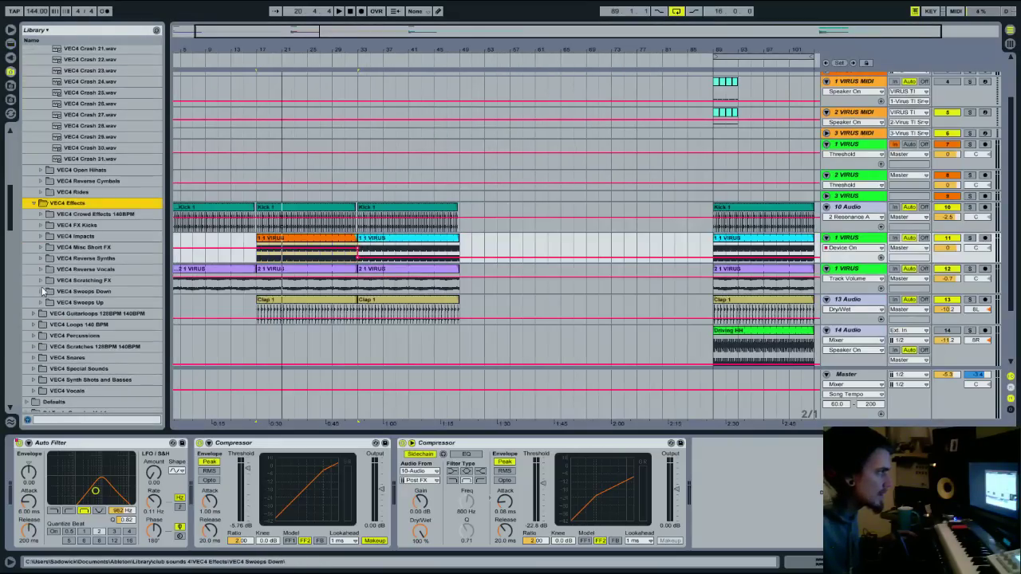
{"action": "left_click", "coordinate": [41, 288]}
{"action": "double_click", "coordinate": [45, 302]}
{"action": "left_click", "coordinate": [56, 297]}
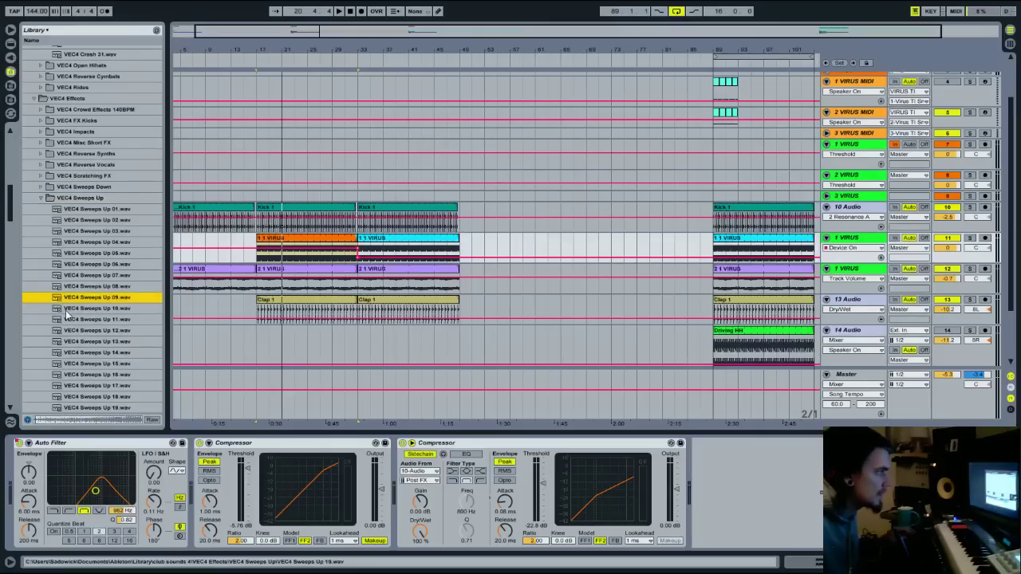
Preview further into VEC4 Sweeps Up 09 and place it at bar 17 on the 15 Audio track
{"action": "scroll", "coordinate": [67, 316], "scroll_direction": "down", "scroll_amount": 2}
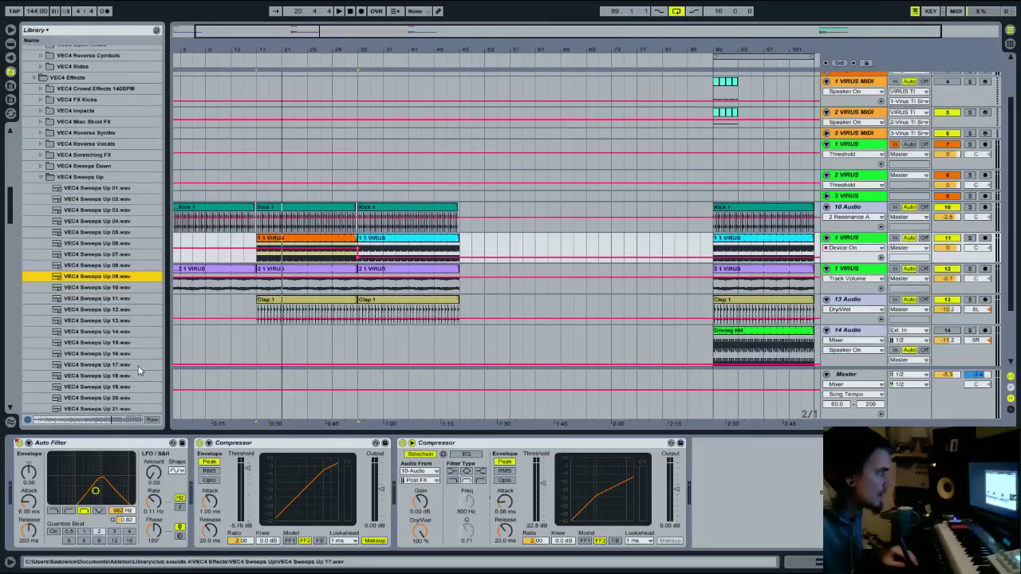
{"action": "left_click_drag", "start_coordinate": [99, 280], "coordinate": [79, 345]}
{"action": "left_click_drag", "start_coordinate": [90, 289], "coordinate": [260, 319]}
{"action": "scroll", "coordinate": [358, 308], "scroll_direction": "down", "scroll_amount": 3}
Set the VEC4 Sweeps Up 09 clip's warp mode to Re-Pitch and play the arrangement from partway through the clip
{"action": "double_click", "coordinate": [279, 311]}
{"action": "left_click", "coordinate": [127, 506]}
{"action": "left_click", "coordinate": [128, 540]}
{"action": "left_click", "coordinate": [319, 55]}
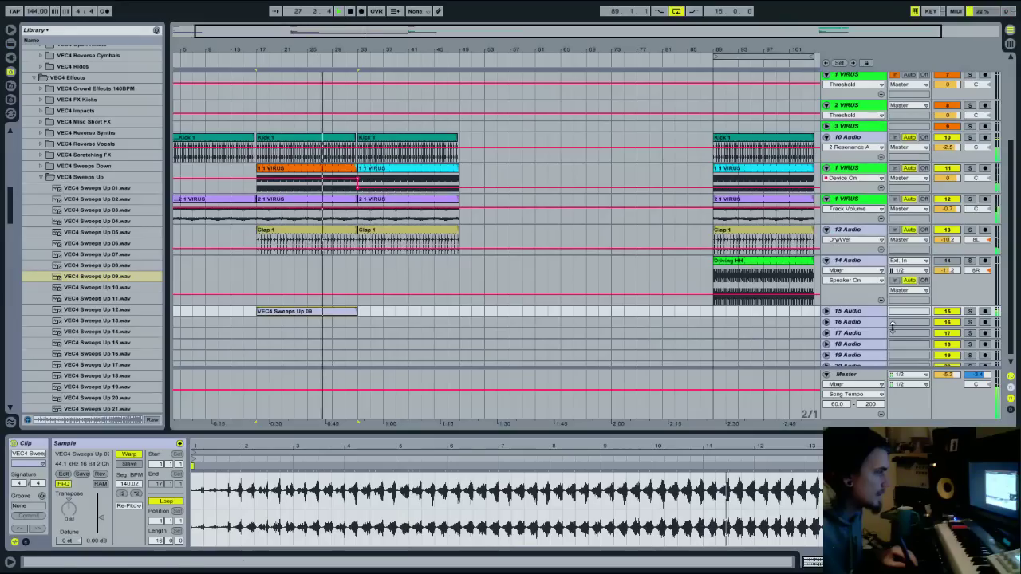
Cut the sweep track's lower frequencies with EQ Eight bands, including one at 877 Hz, and set the track volume to -6.2 dB
{"action": "left_click", "coordinate": [827, 311]}
{"action": "left_click_drag", "start_coordinate": [946, 321], "coordinate": [947, 333]}
{"action": "left_click", "coordinate": [949, 562]}
{"action": "left_click_drag", "start_coordinate": [160, 489], "coordinate": [120, 521]}
{"action": "left_click_drag", "start_coordinate": [201, 495], "coordinate": [176, 507]}
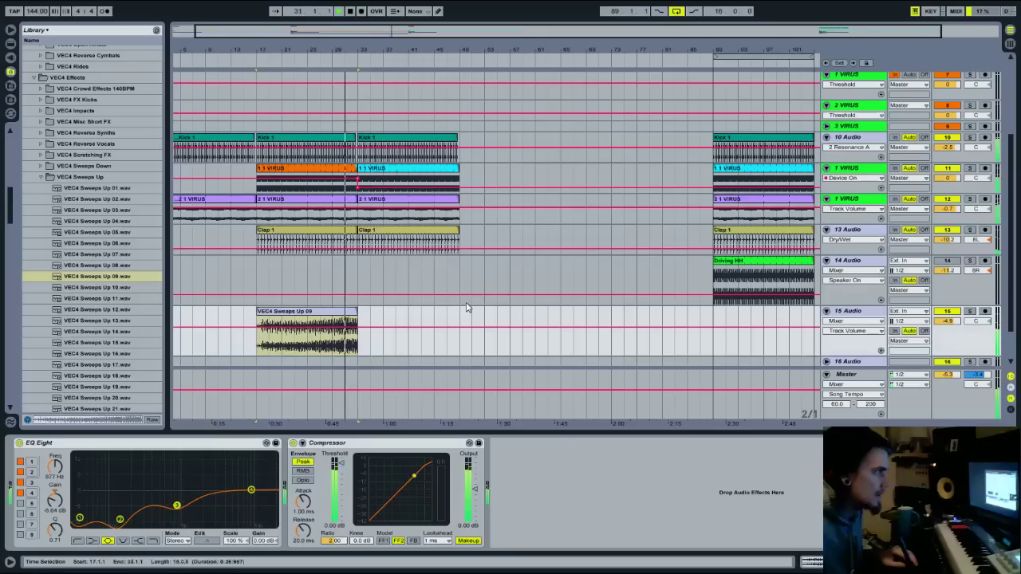
{"action": "left_click_drag", "start_coordinate": [948, 321], "coordinate": [953, 323]}
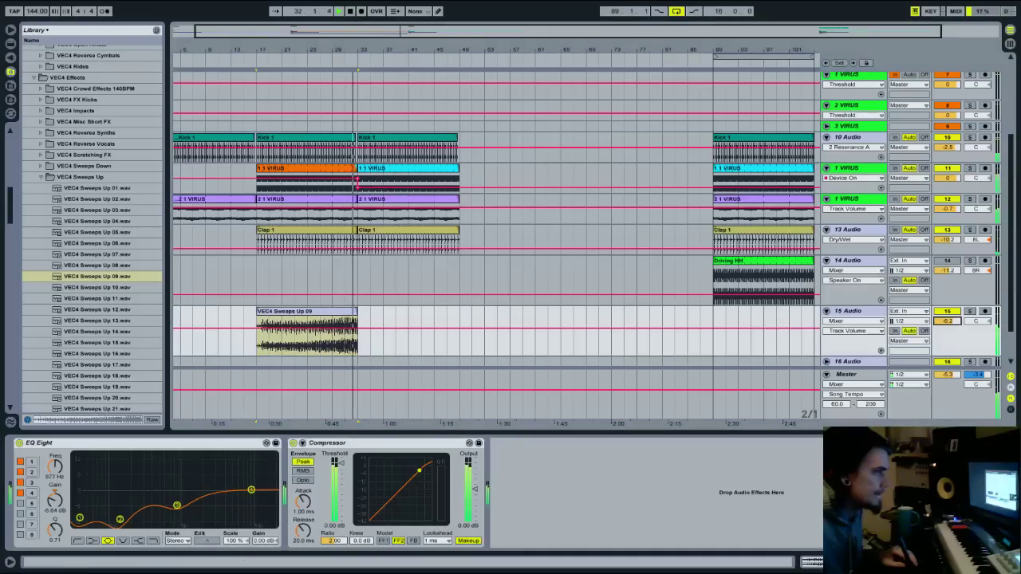
Automate the Master PingPong's dry/wet to ramp up from about bar 27 and drop to 0% at bar 33
{"action": "left_click", "coordinate": [961, 382]}
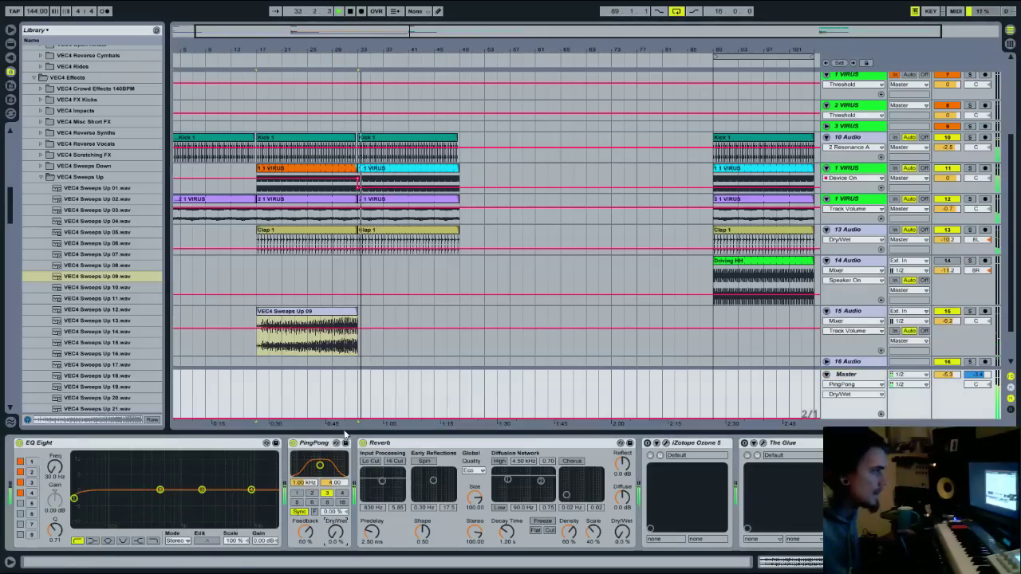
{"action": "left_click_drag", "start_coordinate": [344, 421], "coordinate": [322, 420]}
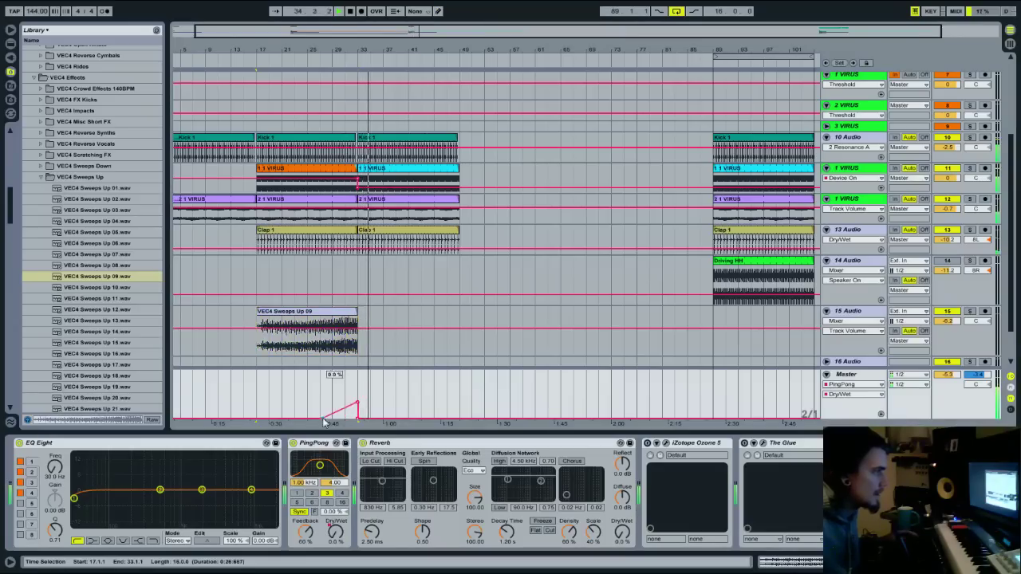
Automate the Master EQ Eight's band 1 frequency to ramp up before bar 33 and return to 30 Hz there
{"action": "left_click_drag", "start_coordinate": [55, 470], "coordinate": [57, 465]}
{"action": "key", "text": "b"}
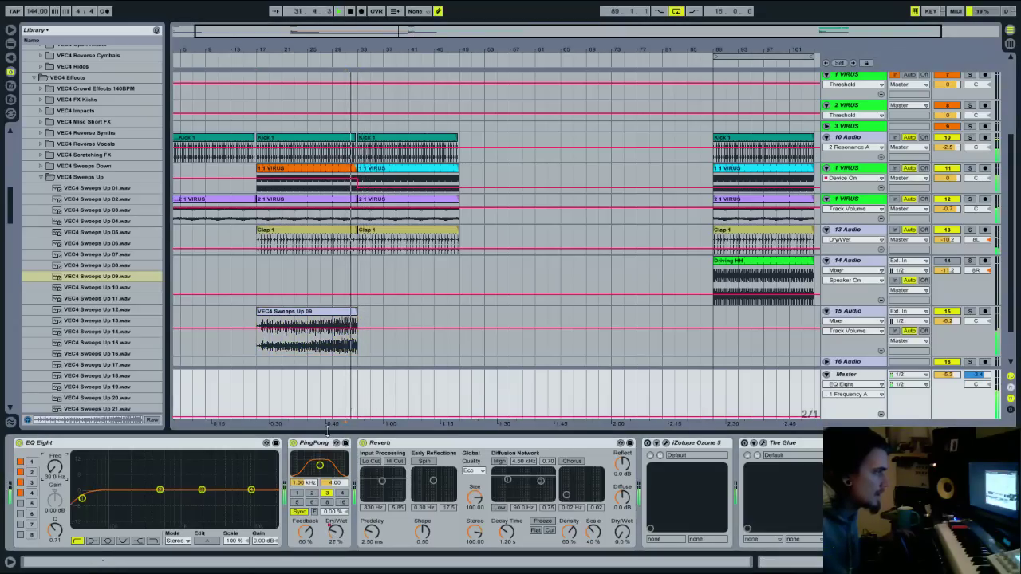
{"action": "left_click_drag", "start_coordinate": [347, 408], "coordinate": [350, 399]}
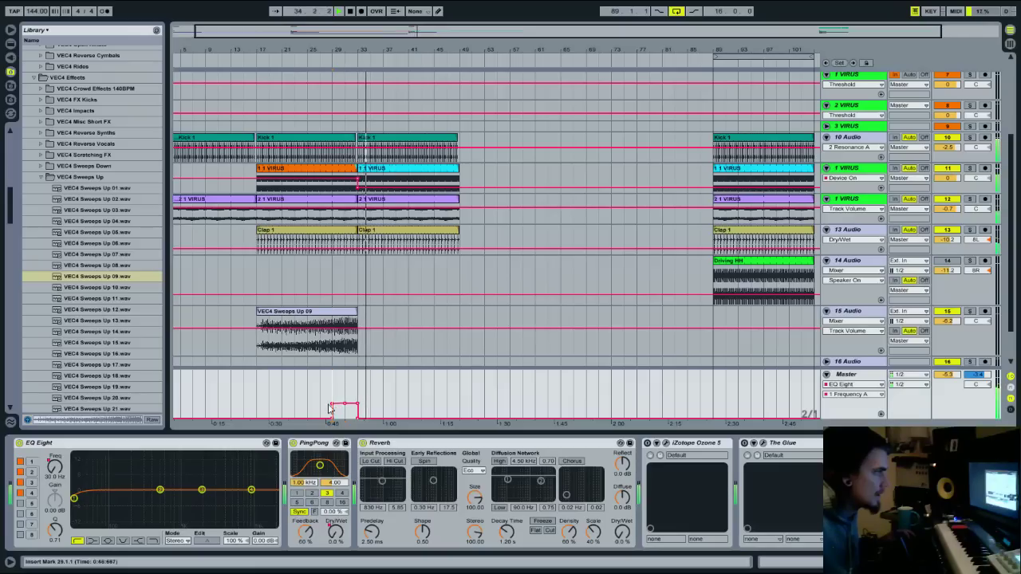
{"action": "left_click_drag", "start_coordinate": [333, 407], "coordinate": [348, 409]}
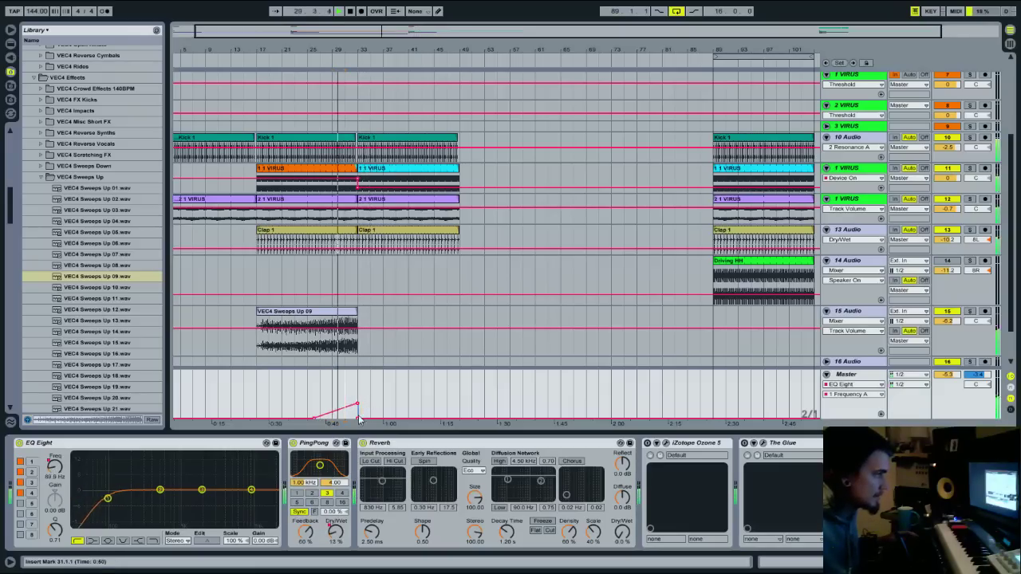
Automate the Master Reverb's dry/wet to rise from about bar 27 and drop to 0% at bar 33
{"action": "left_click", "coordinate": [621, 532]}
{"action": "key", "text": "b"}
{"action": "left_click_drag", "start_coordinate": [353, 408], "coordinate": [354, 402]}
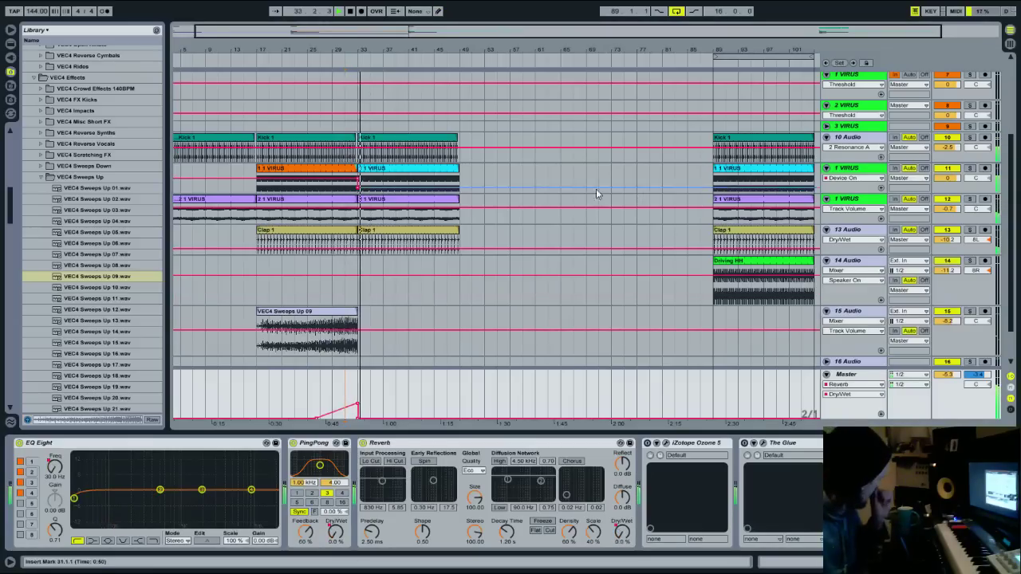
Place the VEC4 Sweeps Up 21 sample on the 16 Audio track from bar 31 to 33 and lower that track's volume
{"action": "scroll", "coordinate": [343, 140], "scroll_direction": "up", "scroll_amount": 3}
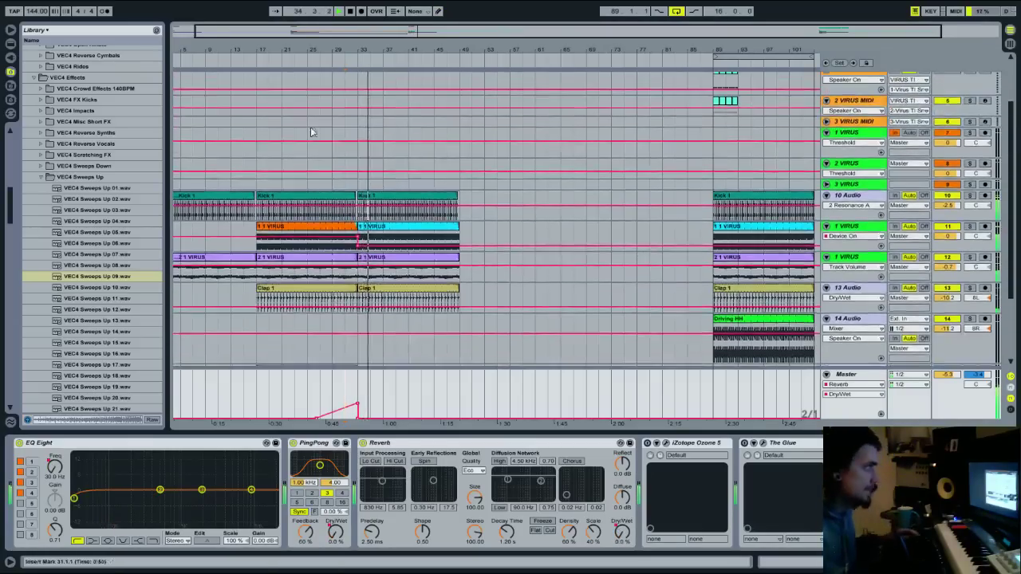
{"action": "scroll", "coordinate": [343, 141], "scroll_direction": "down", "scroll_amount": 5}
{"action": "scroll", "coordinate": [96, 287], "scroll_direction": "down", "scroll_amount": 4}
{"action": "left_click", "coordinate": [114, 273]}
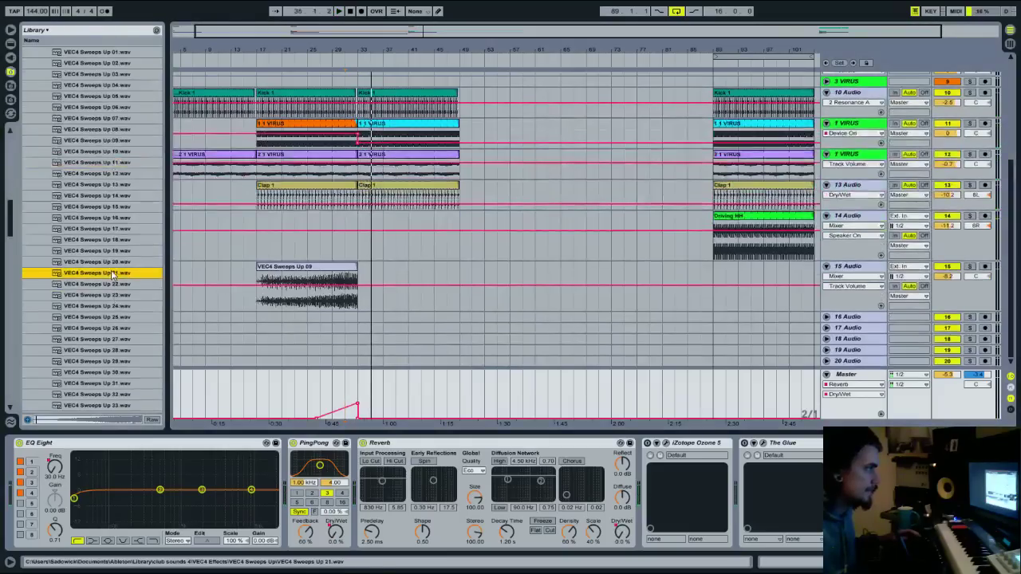
{"action": "left_click_drag", "start_coordinate": [108, 279], "coordinate": [350, 317]}
{"action": "left_click", "coordinate": [847, 318]}
{"action": "left_click", "coordinate": [826, 316]}
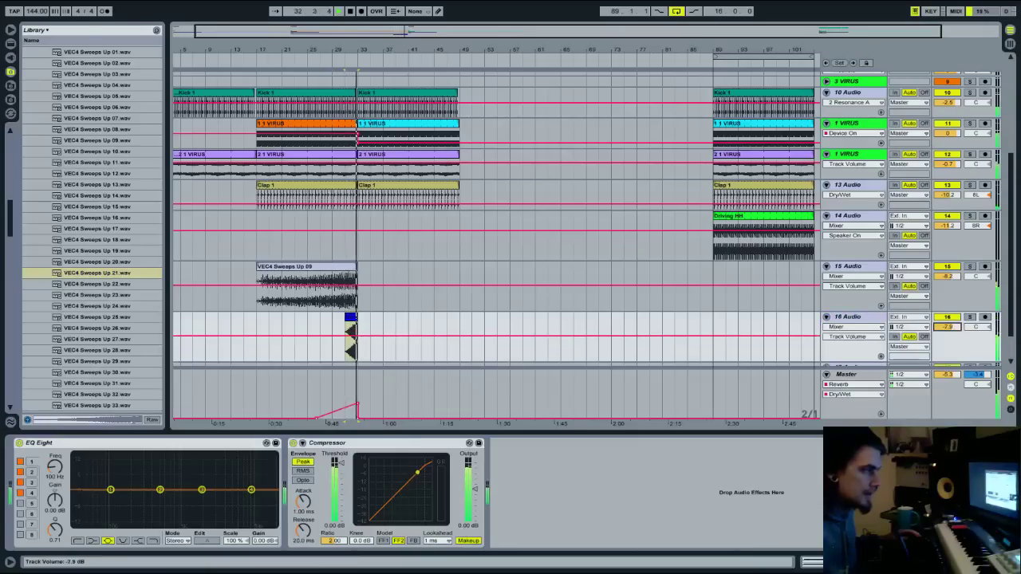
{"action": "left_click", "coordinate": [351, 335]}
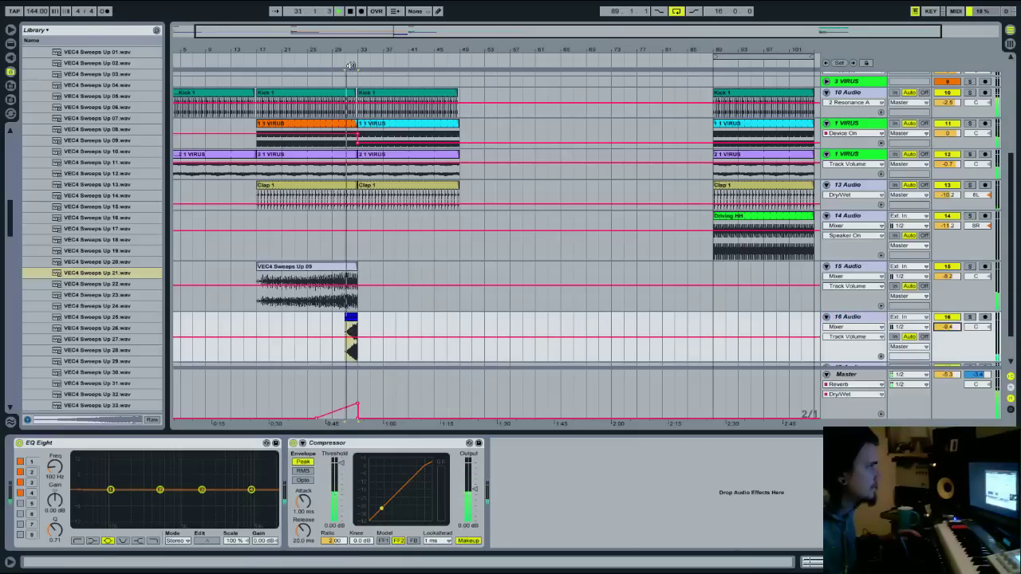
Duplicate the crash section at bar 33 on the 2 Audio track so a crash lands on bar 49
{"action": "scroll", "coordinate": [384, 109], "scroll_direction": "up", "scroll_amount": 4}
{"action": "scroll", "coordinate": [384, 112], "scroll_direction": "up", "scroll_amount": 3}
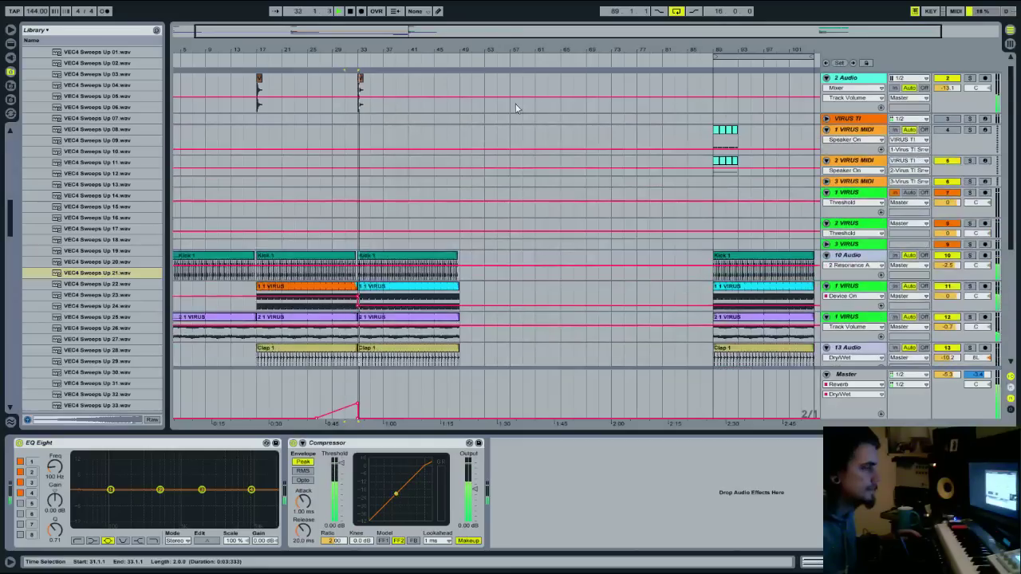
{"action": "left_click_drag", "start_coordinate": [460, 86], "coordinate": [363, 99]}
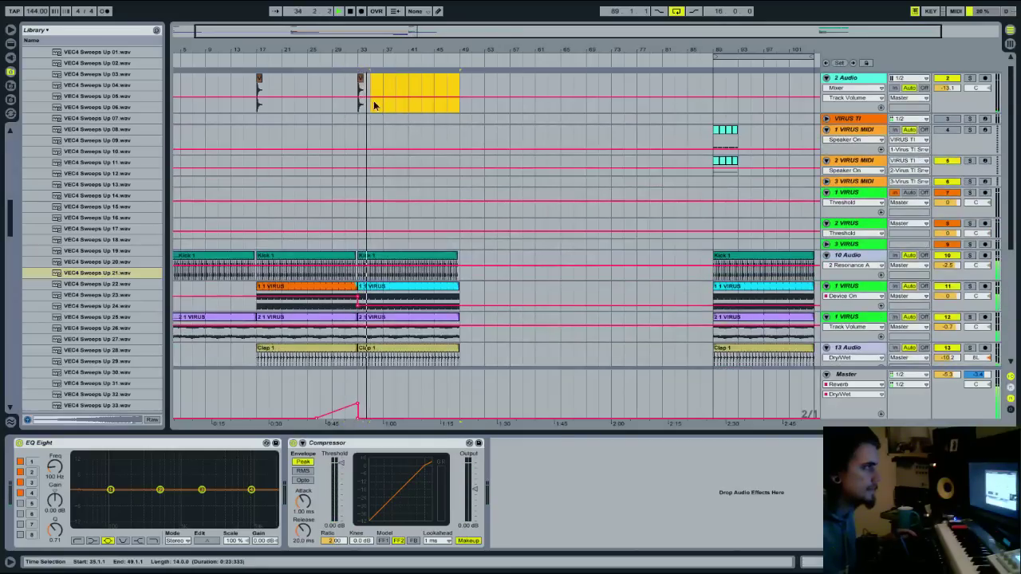
{"action": "key", "text": "ctrl+d"}
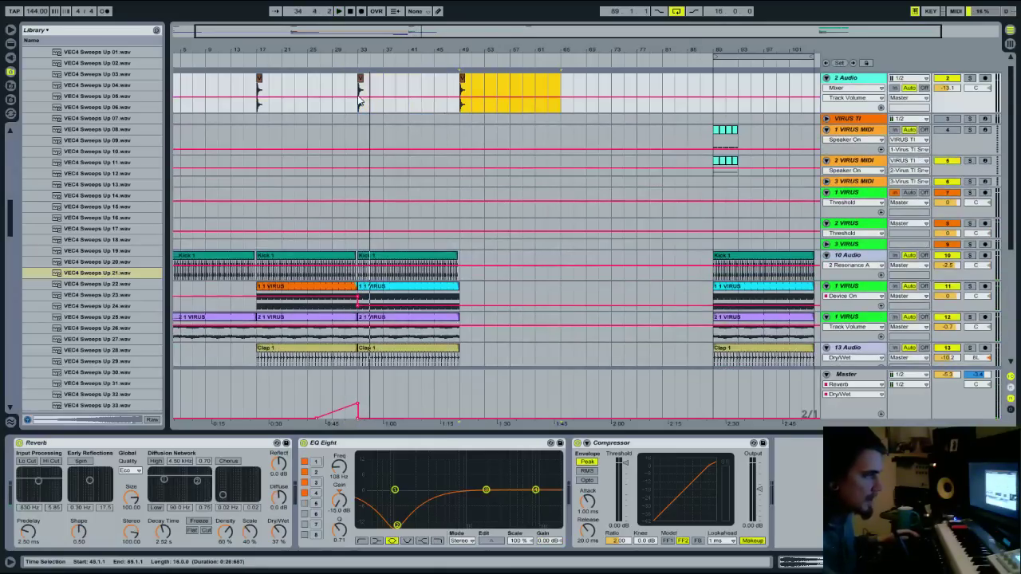
Duplicate the 2 VIRUS MIDI clips at bar 89 to fill sixteen bars and consolidate them into one clip
{"action": "left_click", "coordinate": [742, 167]}
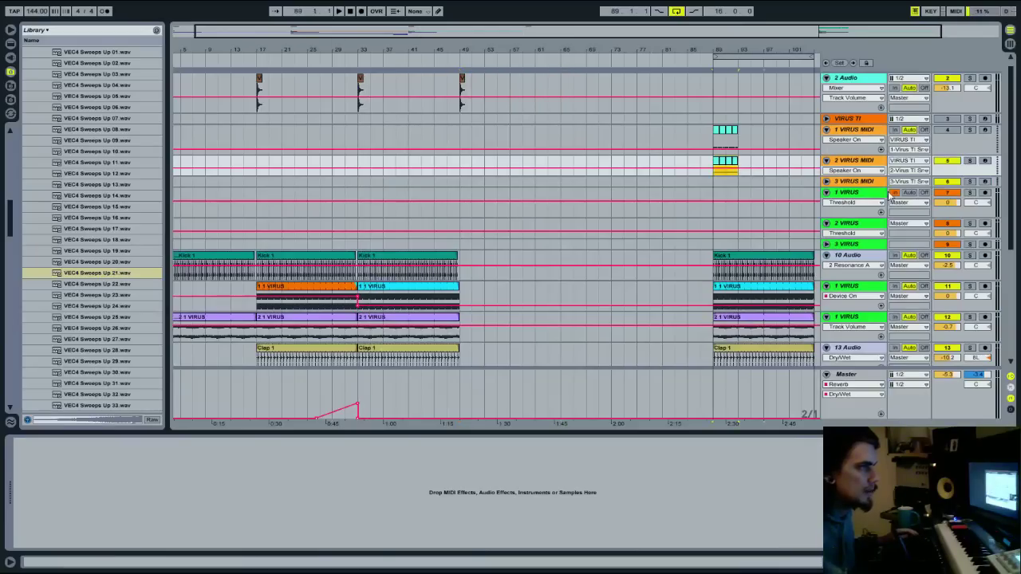
{"action": "key", "text": "ctrl+d"}
{"action": "key", "text": "ctrl+d"}
{"action": "key", "text": "ctrl+d"}
{"action": "left_click_drag", "start_coordinate": [768, 165], "coordinate": [665, 166]}
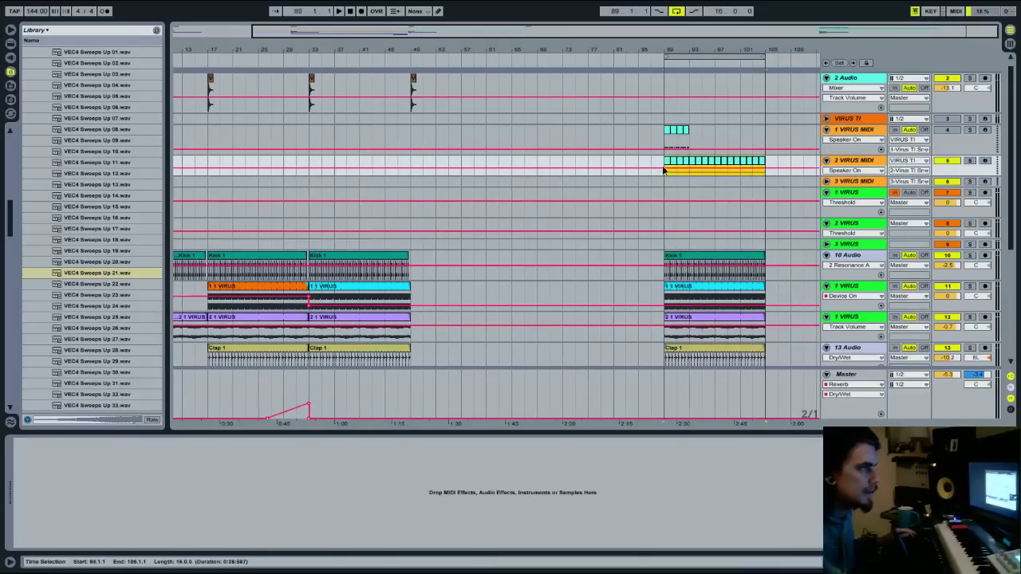
{"action": "right_click", "coordinate": [670, 166]}
{"action": "left_click", "coordinate": [701, 228]}
Duplicate the kick, both Virus bass and clap clips from bars 33–49 into bars 49–65
{"action": "scroll", "coordinate": [418, 120], "scroll_direction": "down", "scroll_amount": 2}
{"action": "scroll", "coordinate": [418, 110], "scroll_direction": "up", "scroll_amount": 2}
{"action": "scroll", "coordinate": [419, 151], "scroll_direction": "down", "scroll_amount": 3}
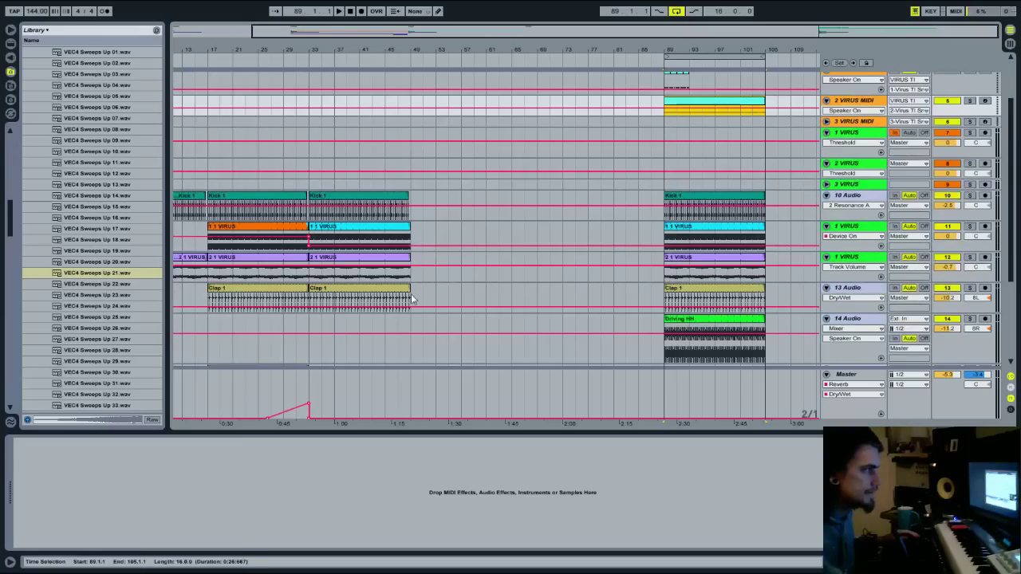
{"action": "left_click_drag", "start_coordinate": [407, 296], "coordinate": [313, 210]}
{"action": "key", "text": "ctrl+d"}
Copy the Driving HH clip from bar 89 to bar 49 on the 14 Audio track and play the new section
{"action": "left_click", "coordinate": [725, 321]}
{"action": "left_click", "coordinate": [421, 326]}
{"action": "key", "text": "ctrl+v"}
{"action": "key", "text": "space"}
Select the sixteen-bar crash section from bar 49 to bar 65 on the 2 Audio track
{"action": "scroll", "coordinate": [539, 249], "scroll_direction": "up", "scroll_amount": 1}
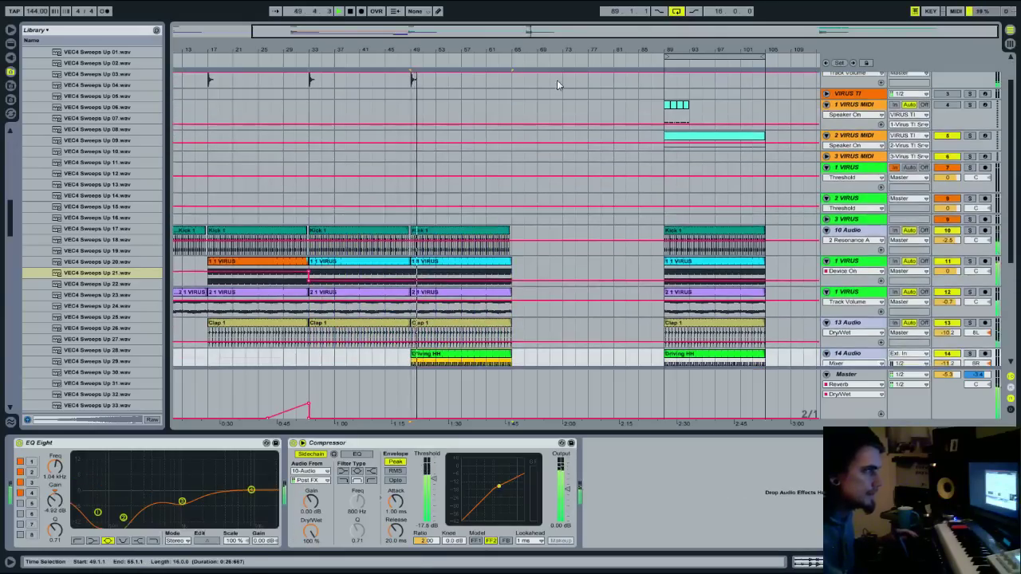
{"action": "left_click_drag", "start_coordinate": [512, 81], "coordinate": [460, 84]}
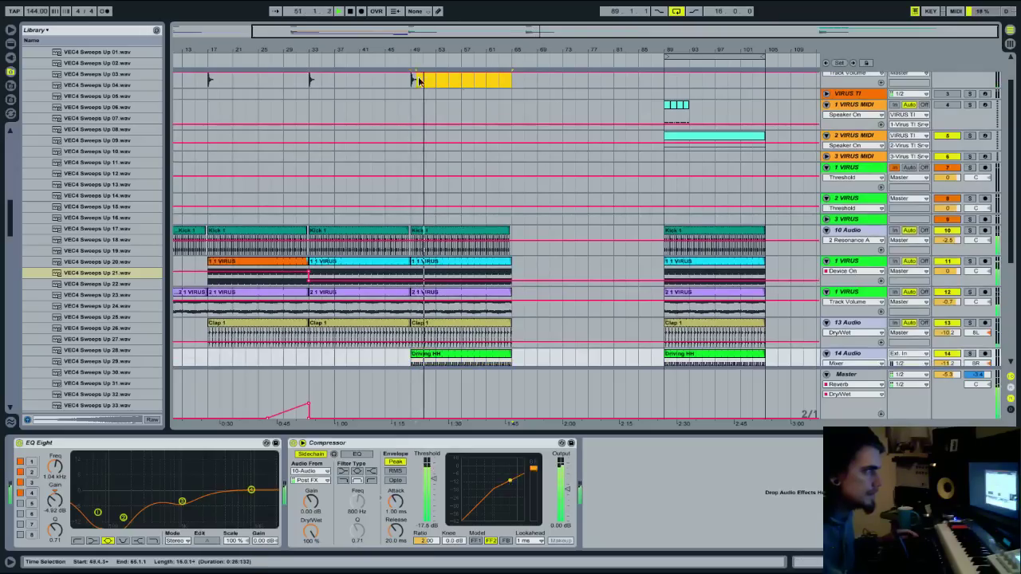
Copy the 2 VIRUS MIDI clip from bar 89 to bar 49 and play back that section
{"action": "scroll", "coordinate": [713, 154], "scroll_direction": "up", "scroll_amount": 1}
{"action": "left_click", "coordinate": [714, 159]}
{"action": "left_click", "coordinate": [414, 162]}
{"action": "key", "text": "ctrl+v"}
{"action": "key", "text": "space"}
{"action": "key", "text": "space"}
In the VIRUS TI track's synth, set part 2's Filter 1 cutoff to 38 and the Filter 2 cutoff offset to -7
{"action": "left_click", "coordinate": [891, 133]}
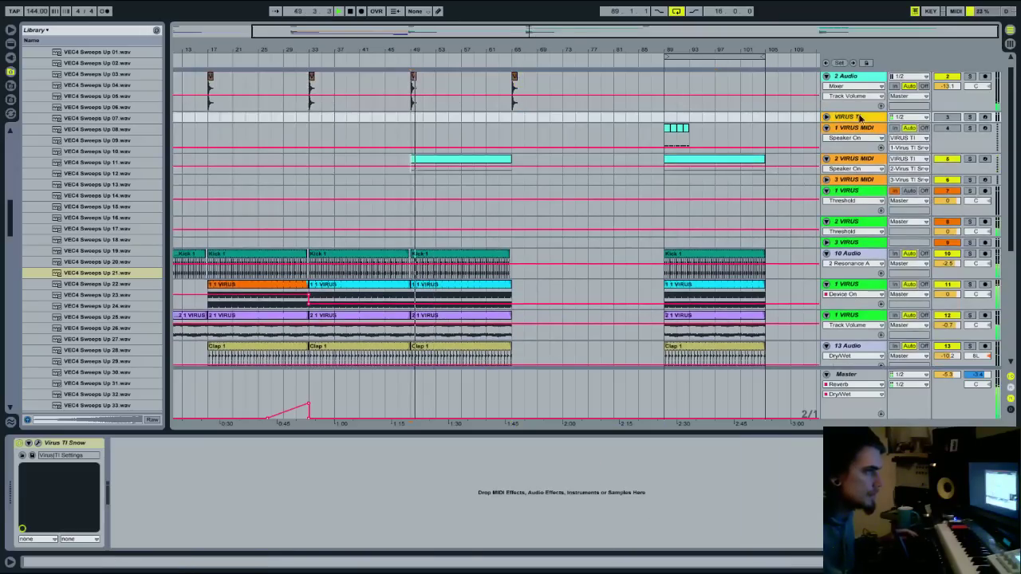
{"action": "scroll", "coordinate": [325, 416], "scroll_direction": "down", "scroll_amount": 3}
{"action": "left_click", "coordinate": [37, 455]}
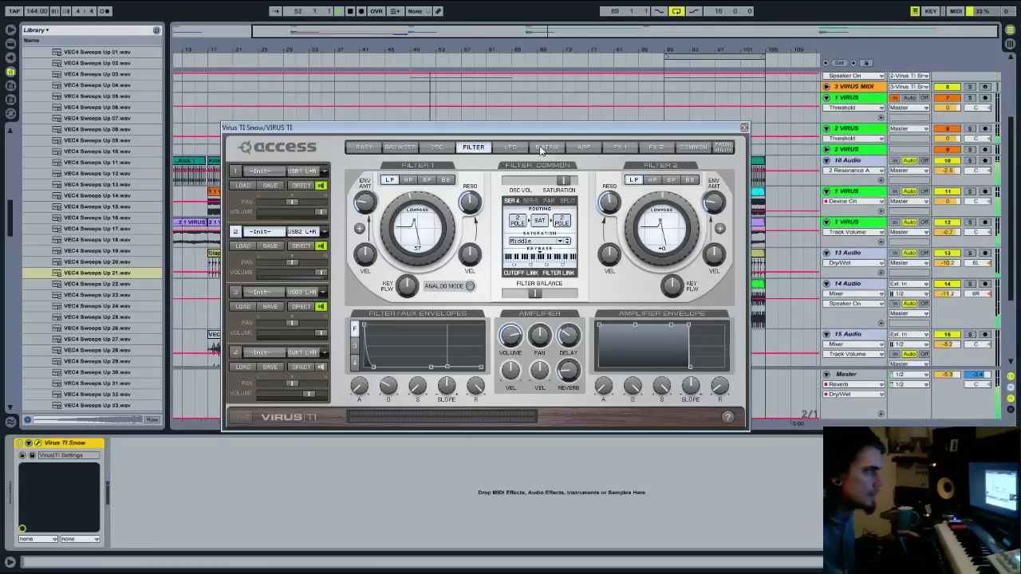
{"action": "left_click", "coordinate": [626, 149]}
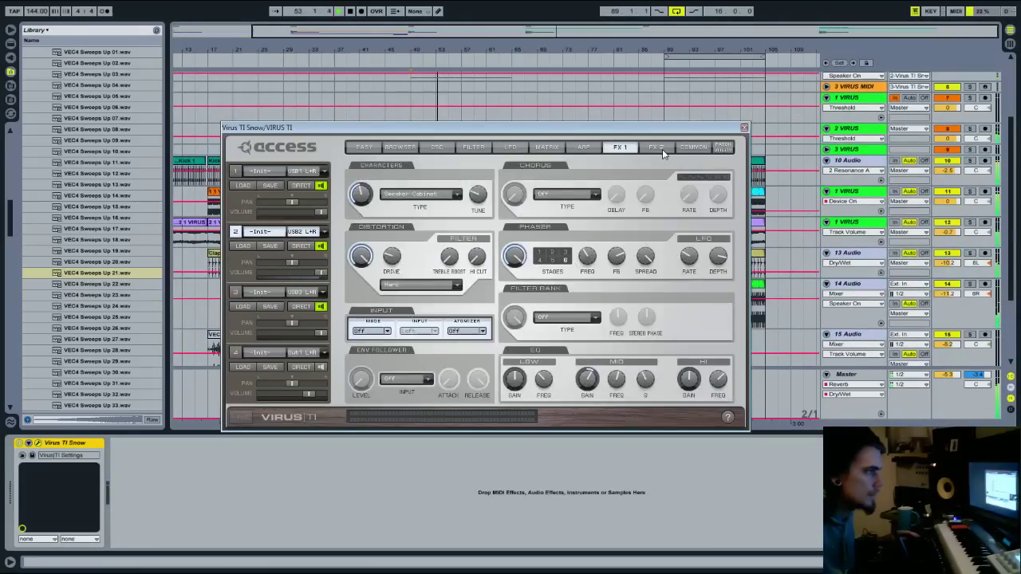
{"action": "left_click", "coordinate": [659, 148]}
{"action": "left_click", "coordinate": [511, 148]}
{"action": "left_click", "coordinate": [473, 147]}
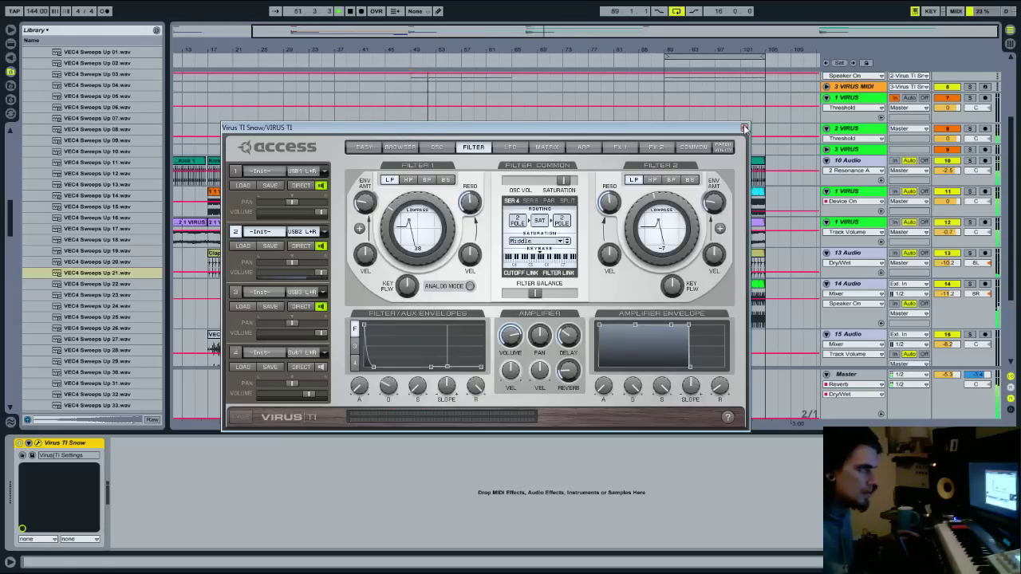
{"action": "left_click", "coordinate": [744, 129]}
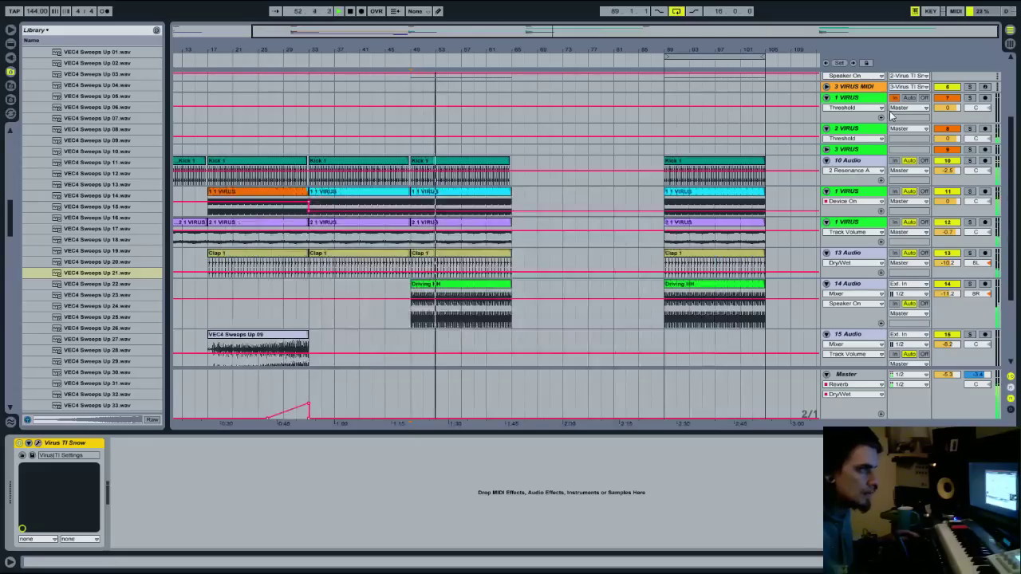
Unfold the VIRUS TI track and draw a part 2 Filter1 Cutoff automation ramp rising from bar 49 to bar 65
{"action": "scroll", "coordinate": [892, 116], "scroll_direction": "up", "scroll_amount": 2}
{"action": "scroll", "coordinate": [891, 116], "scroll_direction": "up", "scroll_amount": 2}
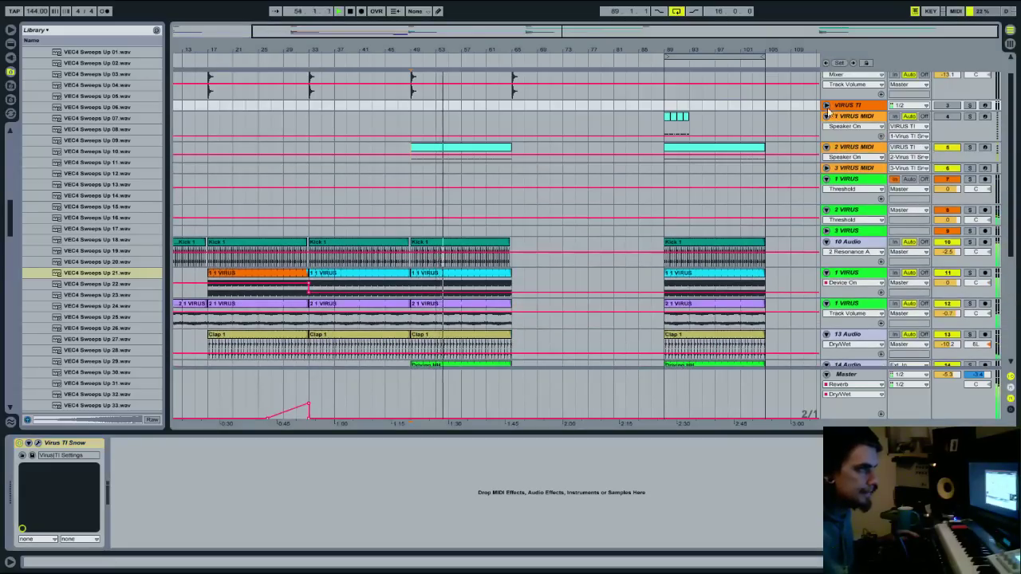
{"action": "left_click_drag", "start_coordinate": [853, 119], "coordinate": [436, 169]}
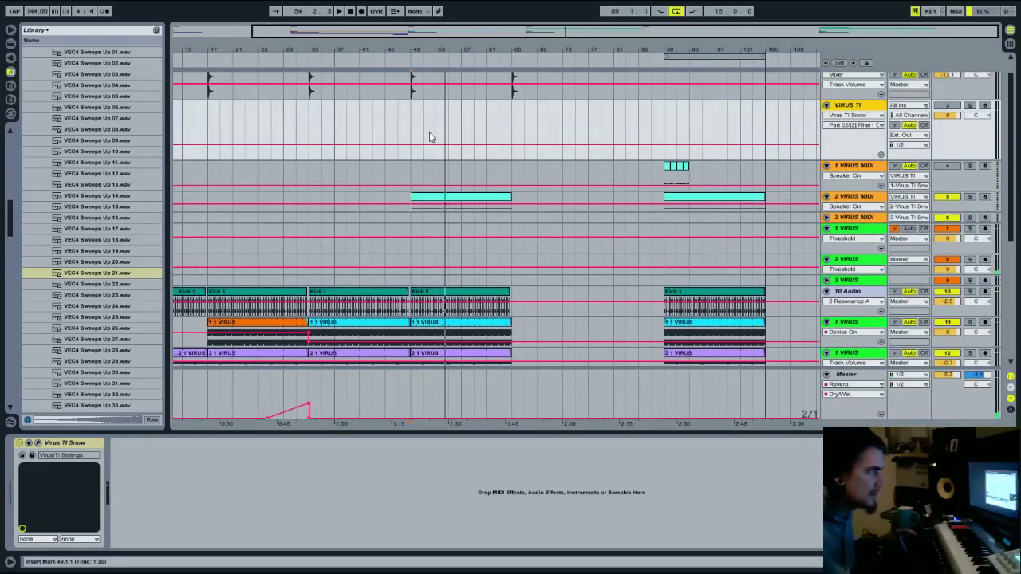
{"action": "left_click_drag", "start_coordinate": [509, 137], "coordinate": [511, 130]}
{"action": "left_click", "coordinate": [419, 140]}
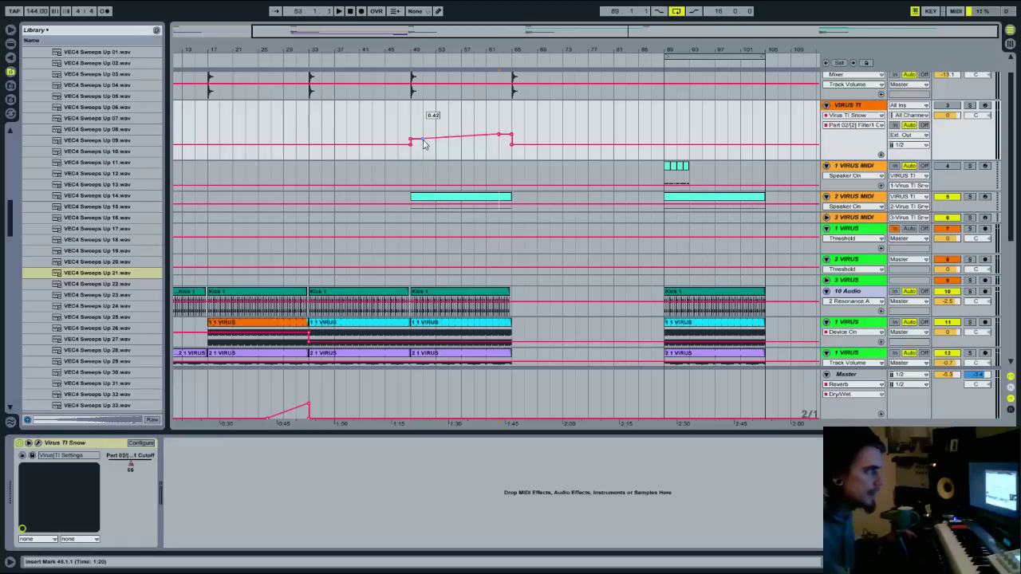
{"action": "left_click", "coordinate": [512, 146]}
Move the 16-bar block starting at bar 89 on all tracks to bar 177
{"action": "left_click_drag", "start_coordinate": [664, 78], "coordinate": [764, 307]}
{"action": "left_click_drag", "start_coordinate": [690, 270], "coordinate": [826, 276]}
{"action": "left_click_drag", "start_coordinate": [819, 286], "coordinate": [786, 294]}
{"action": "left_click_drag", "start_coordinate": [755, 63], "coordinate": [755, 64]}
{"action": "left_click_drag", "start_coordinate": [733, 50], "coordinate": [733, 18]}
{"action": "scroll", "coordinate": [522, 102], "scroll_direction": "up", "scroll_amount": 3}
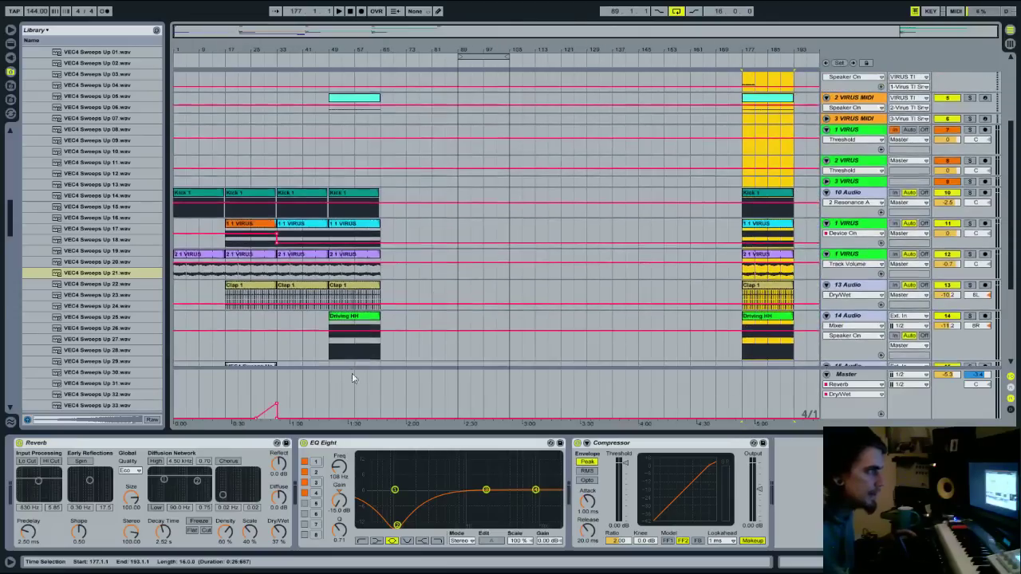
Duplicate bars 49–65 of the tracks from 2 VIRUS MIDI to 14 Audio, and repeat the 2 Audio clip from bar 65 at bar 81
{"action": "left_click_drag", "start_coordinate": [383, 349], "coordinate": [331, 99]}
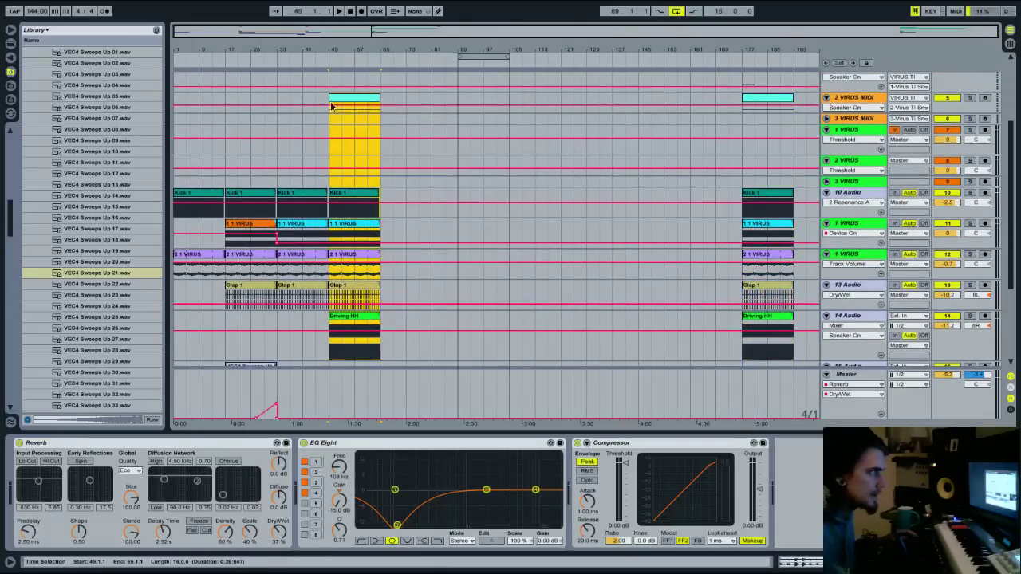
{"action": "key", "text": "ctrl+d"}
{"action": "scroll", "coordinate": [330, 101], "scroll_direction": "up", "scroll_amount": 5}
{"action": "left_click_drag", "start_coordinate": [433, 96], "coordinate": [382, 107]}
{"action": "key", "text": "ctrl+d"}
{"action": "left_click", "coordinate": [360, 59]}
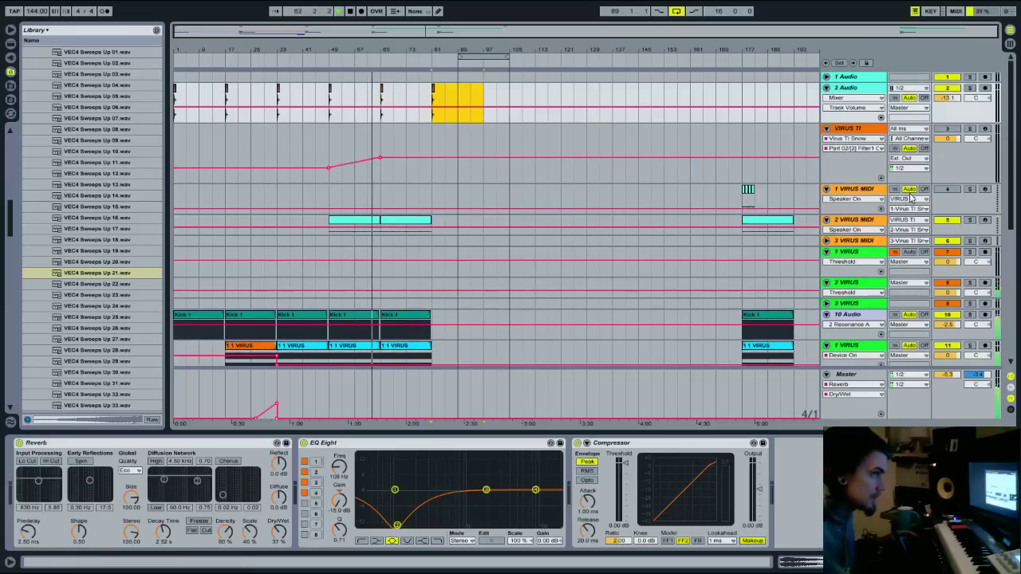
Reshape the VIRUS TI cutoff automation to rise gently from bar 49 to 65 and more steeply up to bar 81
{"action": "left_click", "coordinate": [381, 159]}
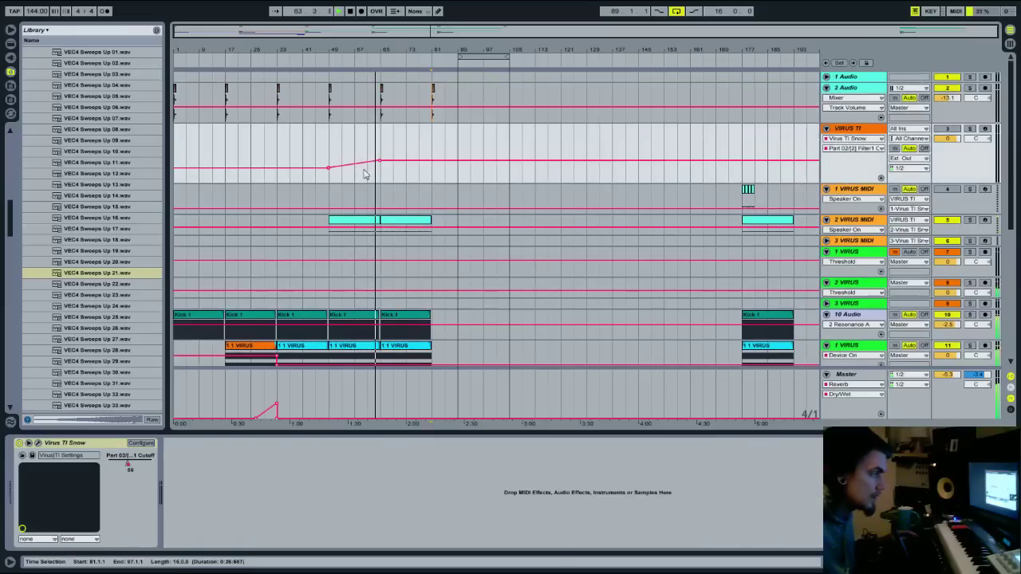
{"action": "left_click", "coordinate": [328, 157]}
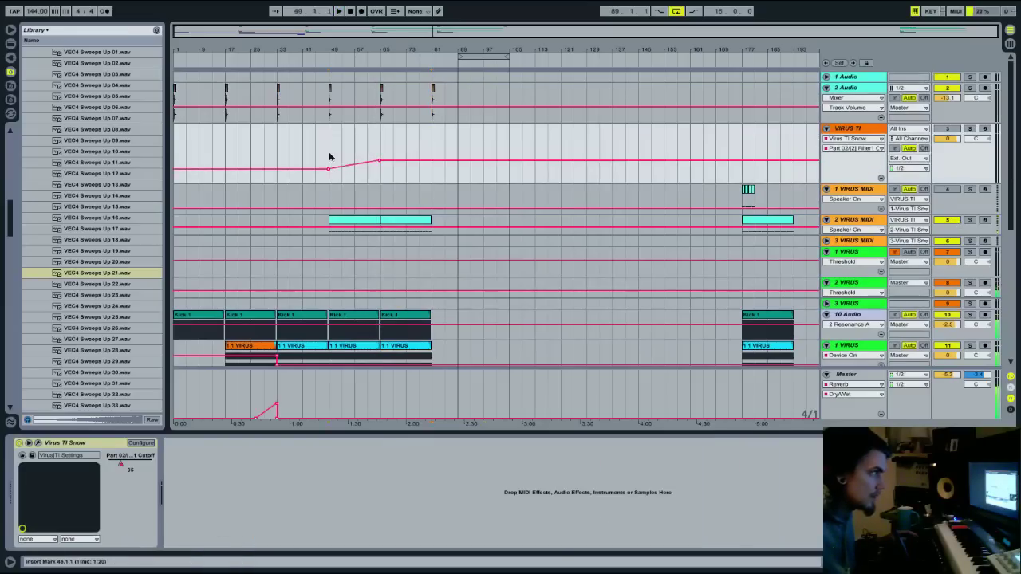
{"action": "left_click", "coordinate": [367, 164]}
{"action": "left_click", "coordinate": [381, 170]}
{"action": "left_click_drag", "start_coordinate": [381, 161], "coordinate": [380, 167]}
{"action": "key", "text": "ctrl+b"}
{"action": "left_click", "coordinate": [416, 167]}
{"action": "left_click", "coordinate": [419, 168]}
{"action": "left_click", "coordinate": [419, 160]}
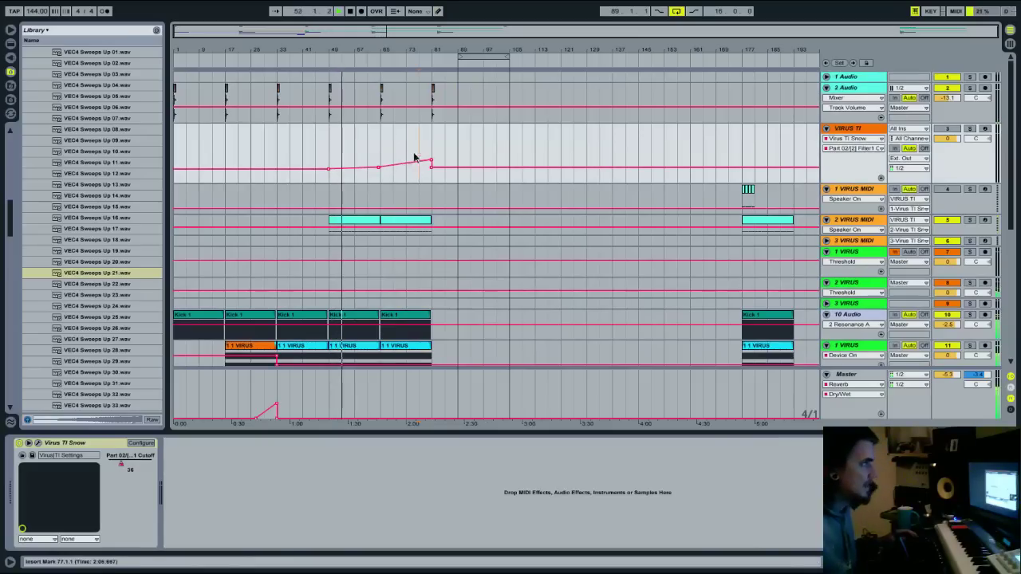
Copy bars 17–33 of 16 Audio, including the short blue clip, to bar 65
{"action": "scroll", "coordinate": [418, 204], "scroll_direction": "down", "scroll_amount": 6}
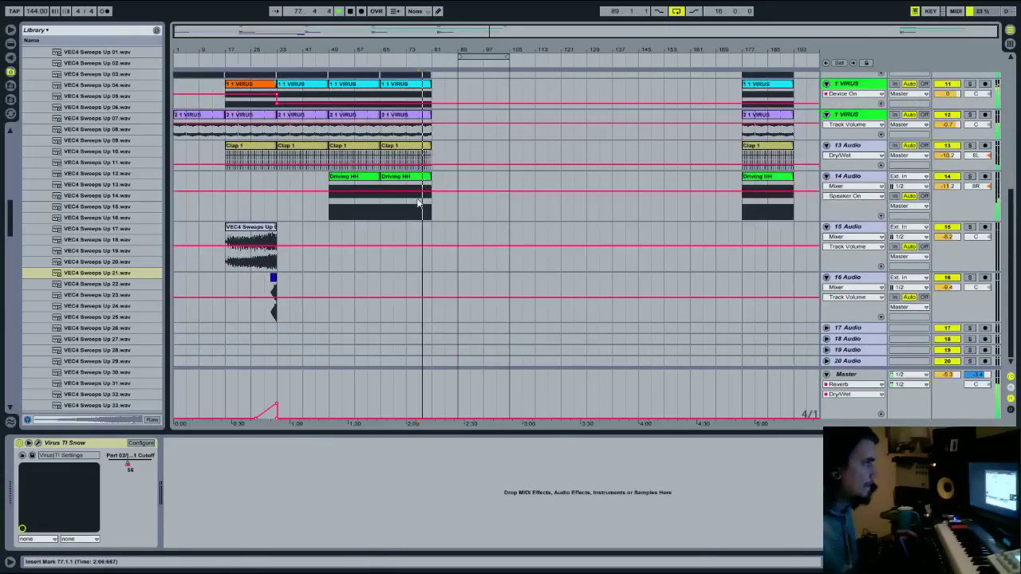
{"action": "scroll", "coordinate": [423, 215], "scroll_direction": "up", "scroll_amount": 1}
{"action": "left_click_drag", "start_coordinate": [277, 329], "coordinate": [227, 326]}
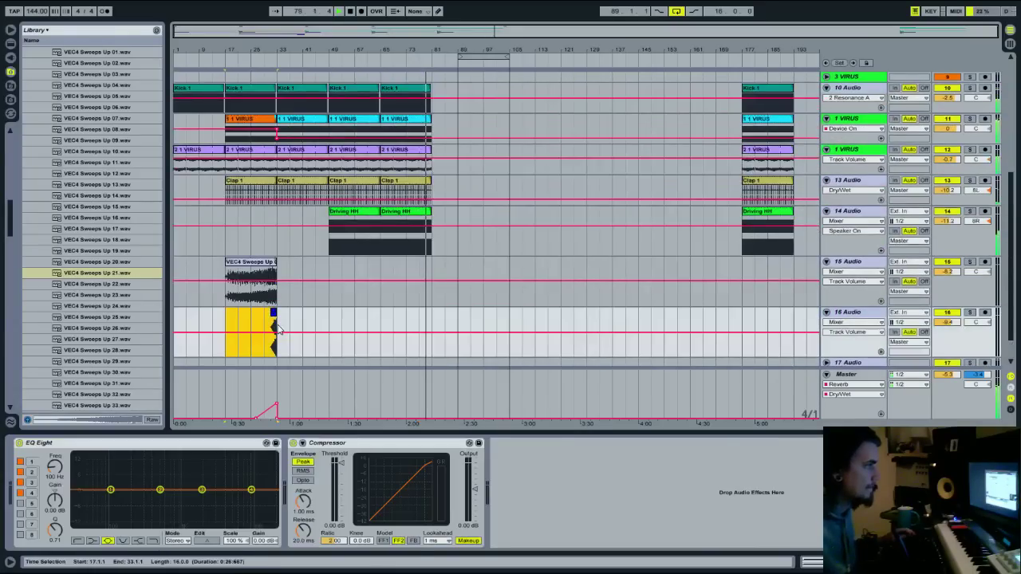
{"action": "left_click", "coordinate": [386, 323]}
{"action": "key", "text": "ctrl+v"}
Duplicate the last 2 VIRUS MIDI clip so that it continues from bar 81 to bar 97
{"action": "scroll", "coordinate": [388, 321], "scroll_direction": "up", "scroll_amount": 5}
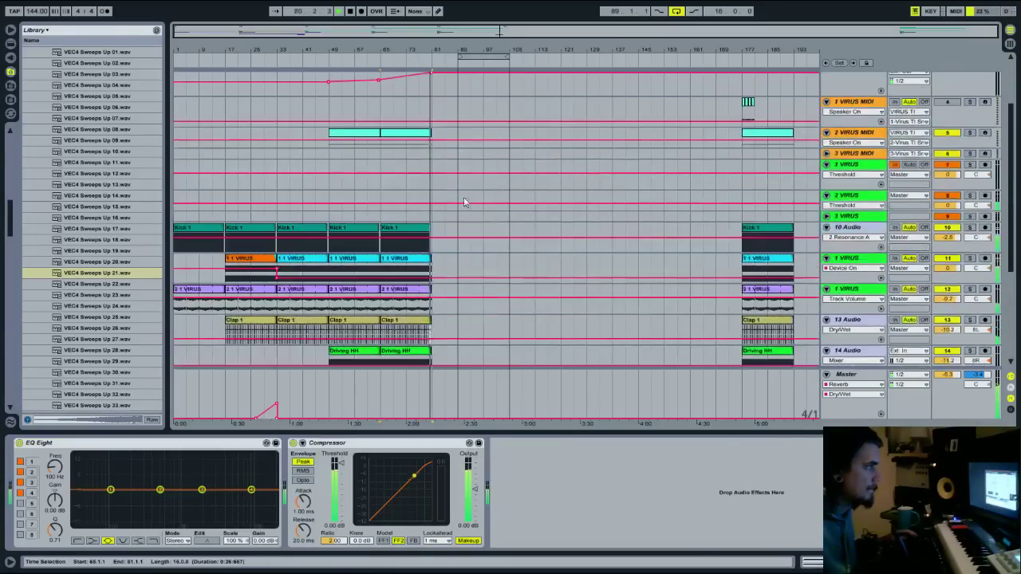
{"action": "left_click", "coordinate": [421, 135]}
{"action": "key", "text": "ctrl+d"}
{"action": "scroll", "coordinate": [424, 200], "scroll_direction": "up", "scroll_amount": 1}
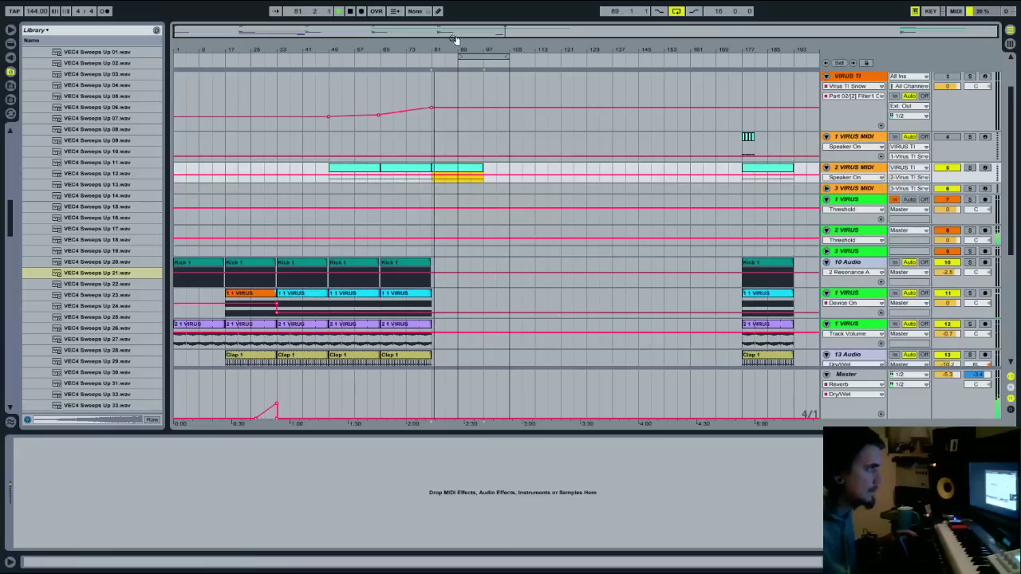
Copy the orange 1 1 VIRUS clip from bar 17 to bar 81 with its Device On automation
{"action": "left_click", "coordinate": [437, 300]}
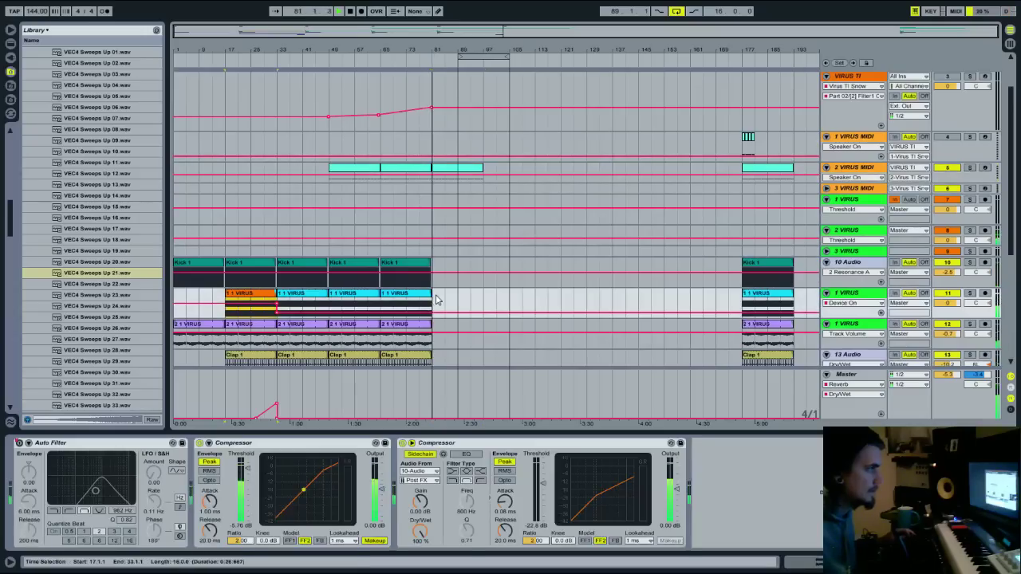
{"action": "key", "text": "ctrl+v"}
{"action": "scroll", "coordinate": [438, 301], "scroll_direction": "down", "scroll_amount": 1}
{"action": "scroll", "coordinate": [437, 300], "scroll_direction": "down", "scroll_amount": 1}
{"action": "scroll", "coordinate": [435, 239], "scroll_direction": "down", "scroll_amount": 3}
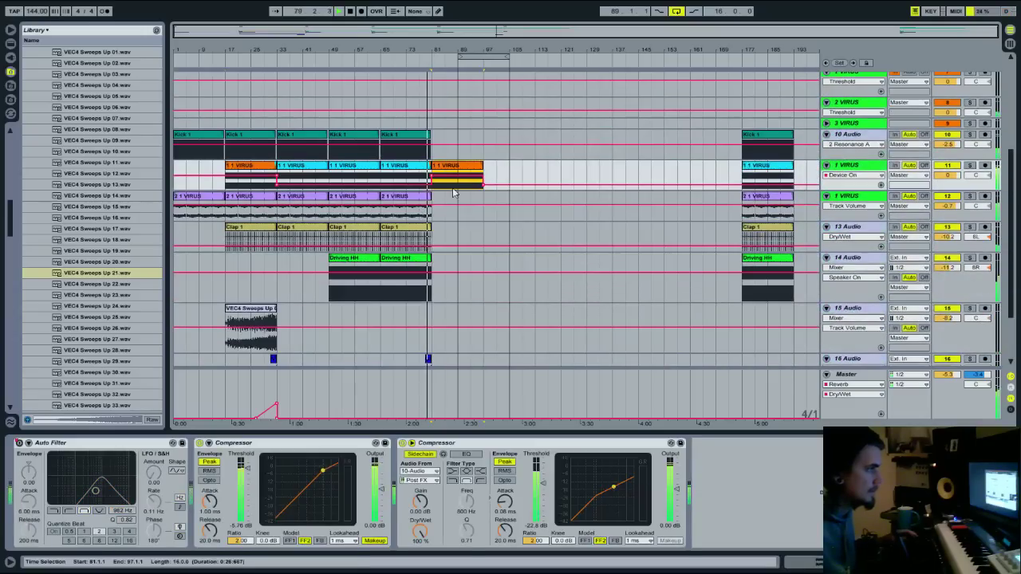
Duplicate the Clap 1 and purple 2 1 VIRUS clips ending at bar 81 into bars 81–97
{"action": "left_click_drag", "start_coordinate": [435, 53], "coordinate": [471, 133]}
{"action": "scroll", "coordinate": [471, 134], "scroll_direction": "down", "scroll_amount": 3}
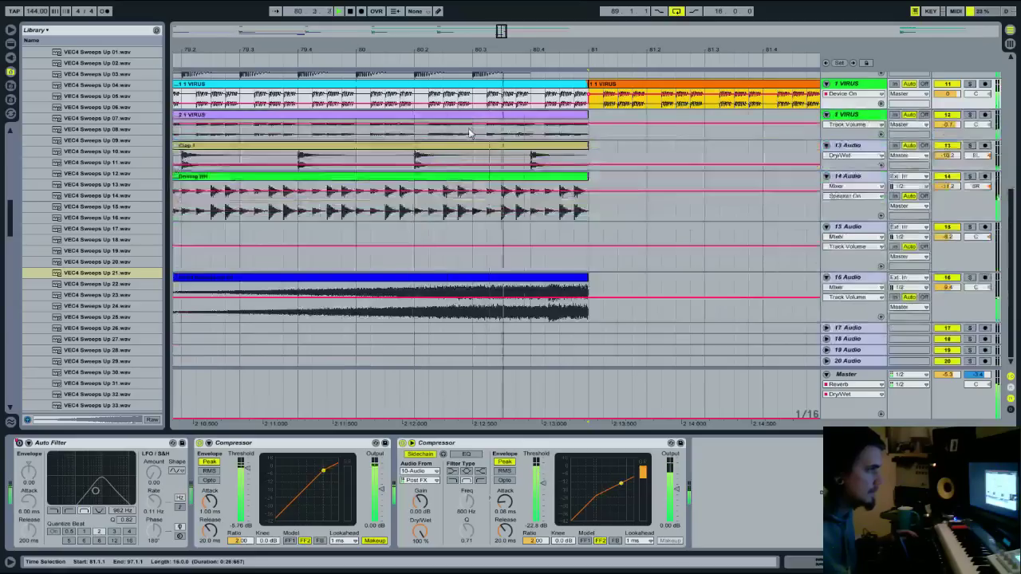
{"action": "left_click_drag", "start_coordinate": [504, 31], "coordinate": [504, 7]}
{"action": "scroll", "coordinate": [665, 291], "scroll_direction": "up", "scroll_amount": 5}
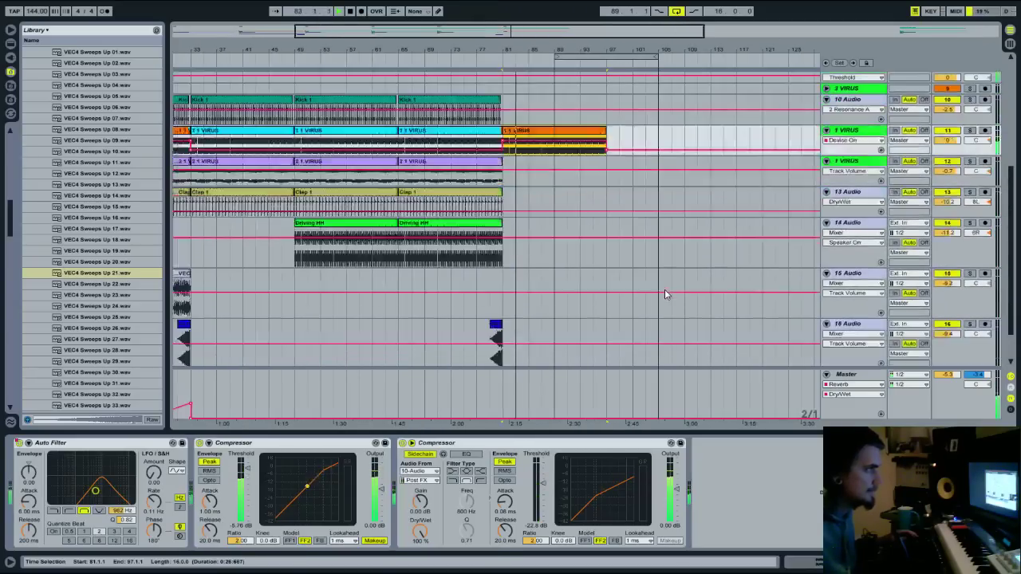
{"action": "scroll", "coordinate": [664, 294], "scroll_direction": "up", "scroll_amount": 2}
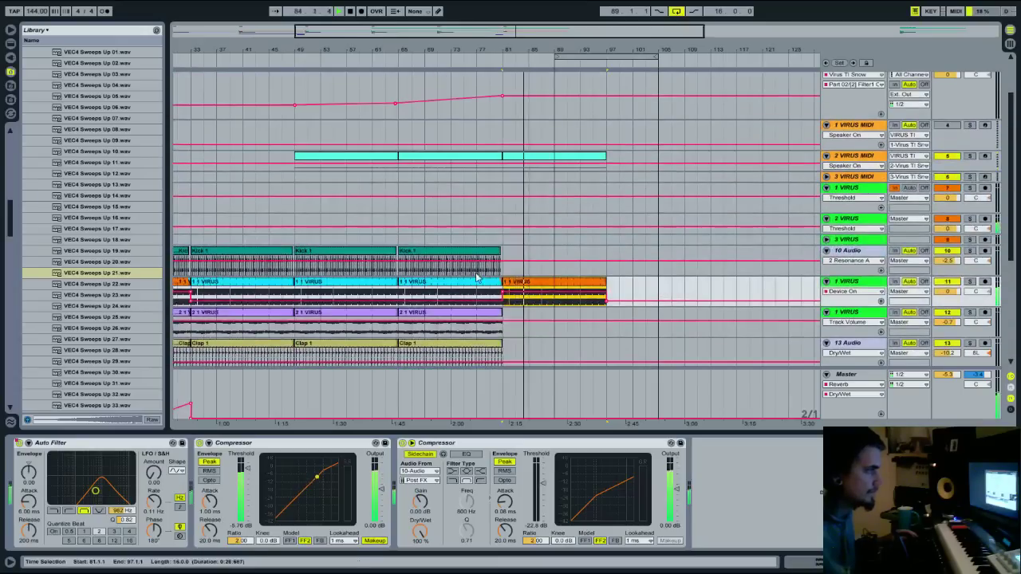
{"action": "scroll", "coordinate": [458, 279], "scroll_direction": "down", "scroll_amount": 3}
{"action": "left_click", "coordinate": [443, 297]}
{"action": "key", "text": "ctrl+d"}
{"action": "left_click", "coordinate": [471, 251]}
{"action": "key", "text": "ctrl+d"}
Copy bars 65–81 of the Kick, both VIRUS audio and Clap tracks to bar 97, and delete the Clap copy
{"action": "left_click_drag", "start_coordinate": [504, 186], "coordinate": [396, 279]}
{"action": "key", "text": "ctrl+c"}
{"action": "left_click", "coordinate": [608, 190]}
{"action": "key", "text": "ctrl+v"}
{"action": "scroll", "coordinate": [622, 265], "scroll_direction": "up", "scroll_amount": 2}
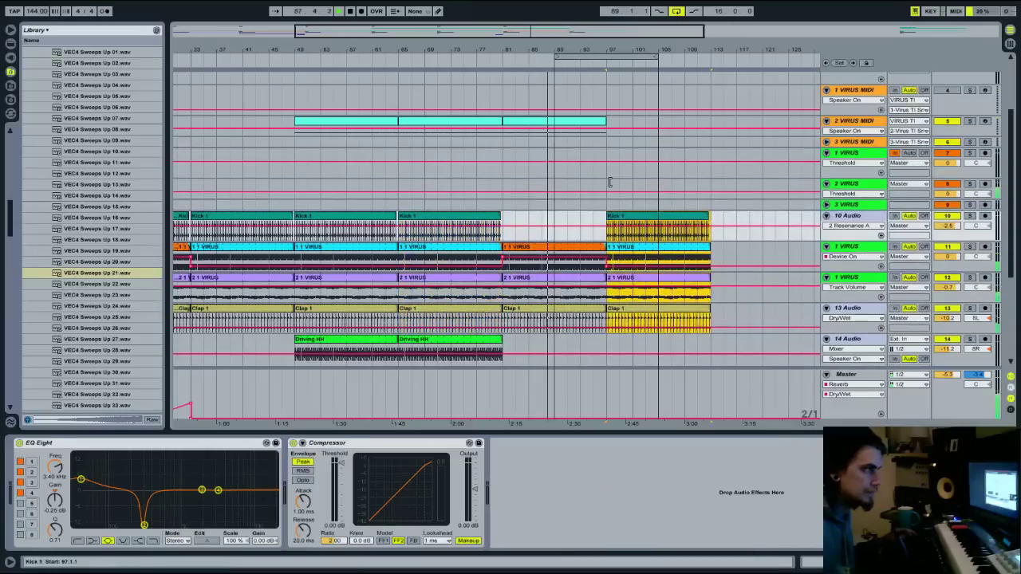
{"action": "left_click", "coordinate": [623, 309]}
{"action": "key", "text": "Delete"}
Duplicate the 2 VIRUS MIDI clip at bar 81 into bars 97–113
{"action": "scroll", "coordinate": [602, 255], "scroll_direction": "up", "scroll_amount": 2}
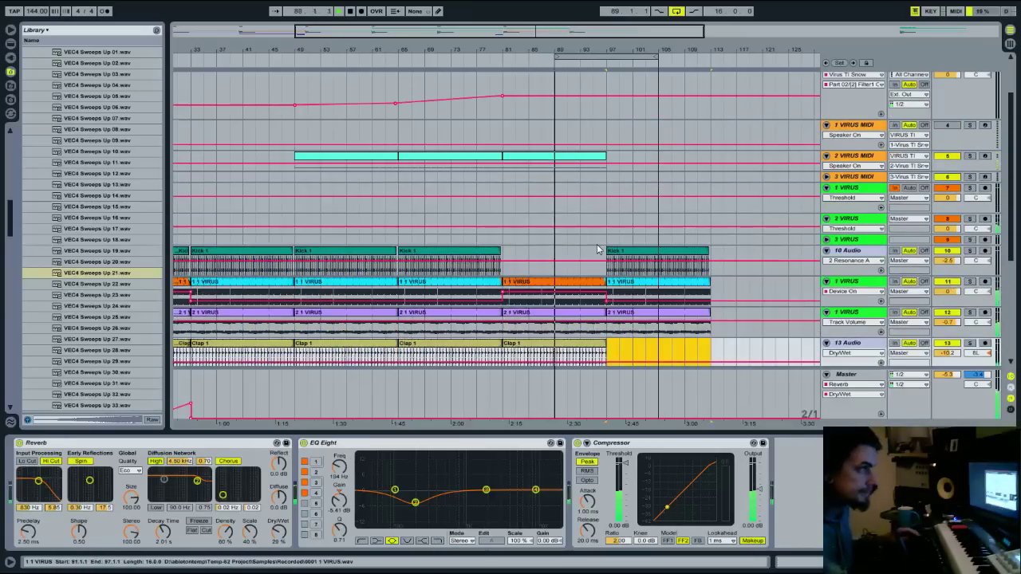
{"action": "left_click", "coordinate": [560, 154]}
{"action": "key", "text": "ctrl+d"}
Add breakpoints to the VIRUS TI cutoff automation so it falls just before bar 97, and turn off loop playback
{"action": "mouse_move", "coordinate": [601, 99]}
{"action": "left_mouse_down"}
{"action": "mouse_move", "coordinate": [567, 96]}
{"action": "mouse_move", "coordinate": [607, 101]}
{"action": "left_mouse_up"}
{"action": "key", "text": "b"}
{"action": "left_click", "coordinate": [607, 96]}
{"action": "left_click", "coordinate": [594, 105]}
{"action": "key", "text": "ctrl+l"}
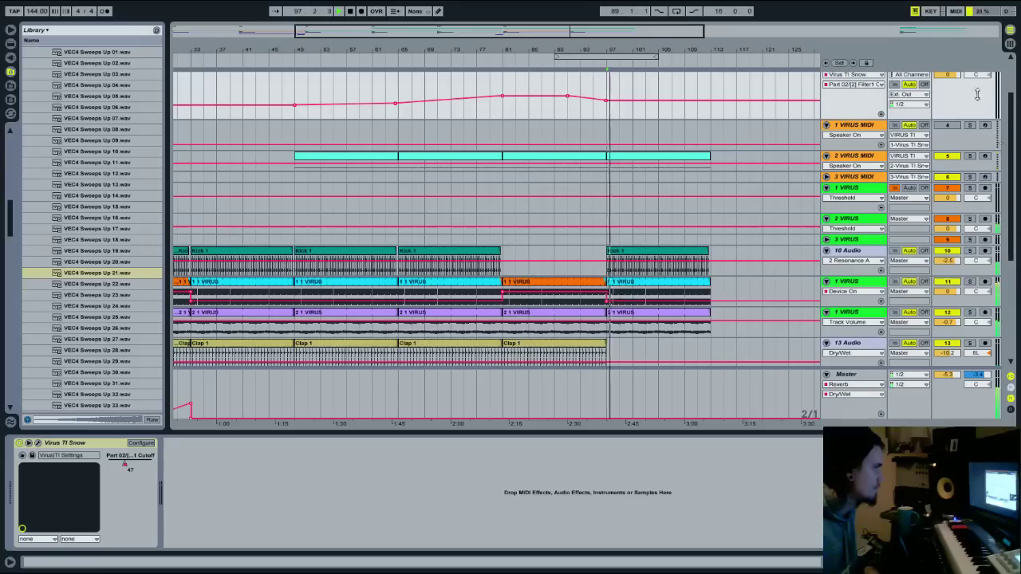
Raise the VIRUS TI cutoff automation breakpoint at bar 97 to about 52
{"action": "left_click_drag", "start_coordinate": [654, 50], "coordinate": [552, 46]}
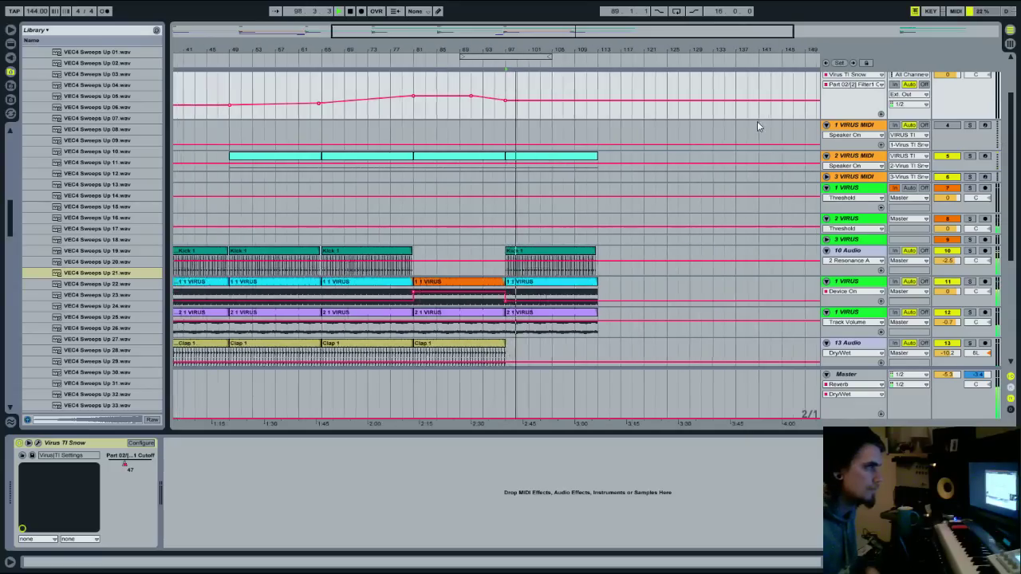
{"action": "scroll", "coordinate": [756, 121], "scroll_direction": "up", "scroll_amount": 3}
{"action": "mouse_move", "coordinate": [507, 165]}
{"action": "left_mouse_down"}
{"action": "mouse_move", "coordinate": [505, 149]}
{"action": "mouse_move", "coordinate": [504, 163]}
{"action": "left_mouse_up"}
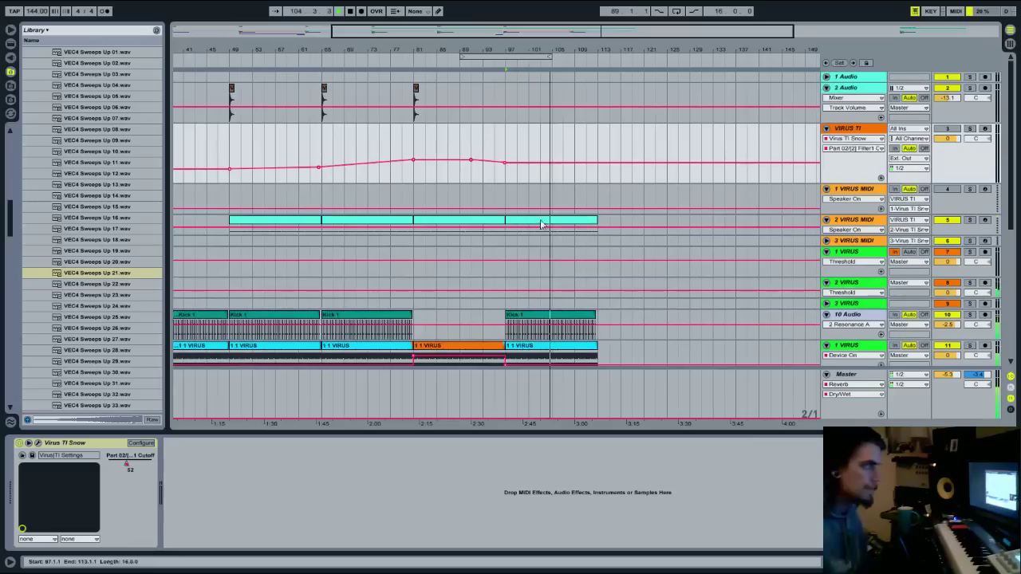
Duplicate bars 81–97 of 2 Audio to bar 97 and play back the transition
{"action": "left_click_drag", "start_coordinate": [509, 101], "coordinate": [414, 101]}
{"action": "key", "text": "ctrl+d"}
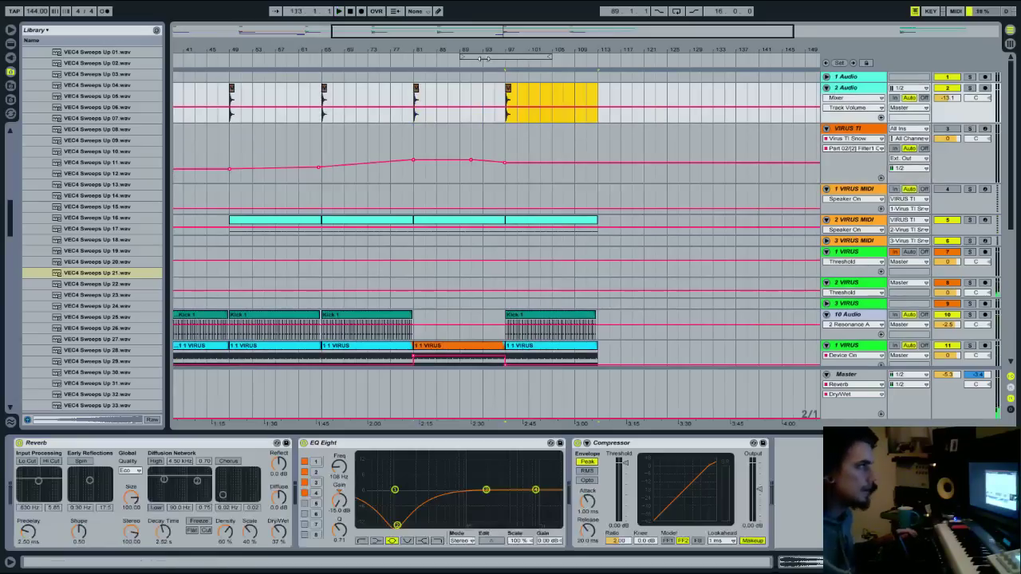
{"action": "scroll", "coordinate": [513, 118], "scroll_direction": "down", "scroll_amount": 1}
{"action": "scroll", "coordinate": [517, 119], "scroll_direction": "down", "scroll_amount": 4}
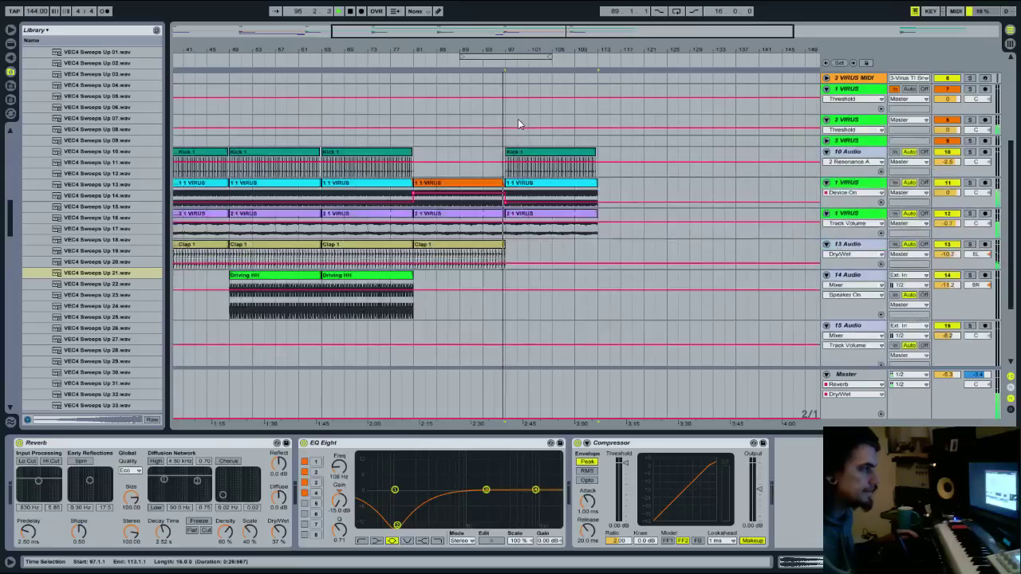
{"action": "scroll", "coordinate": [495, 200], "scroll_direction": "up", "scroll_amount": 1}
{"action": "scroll", "coordinate": [465, 277], "scroll_direction": "down", "scroll_amount": 1}
{"action": "scroll", "coordinate": [570, 227], "scroll_direction": "up", "scroll_amount": 5}
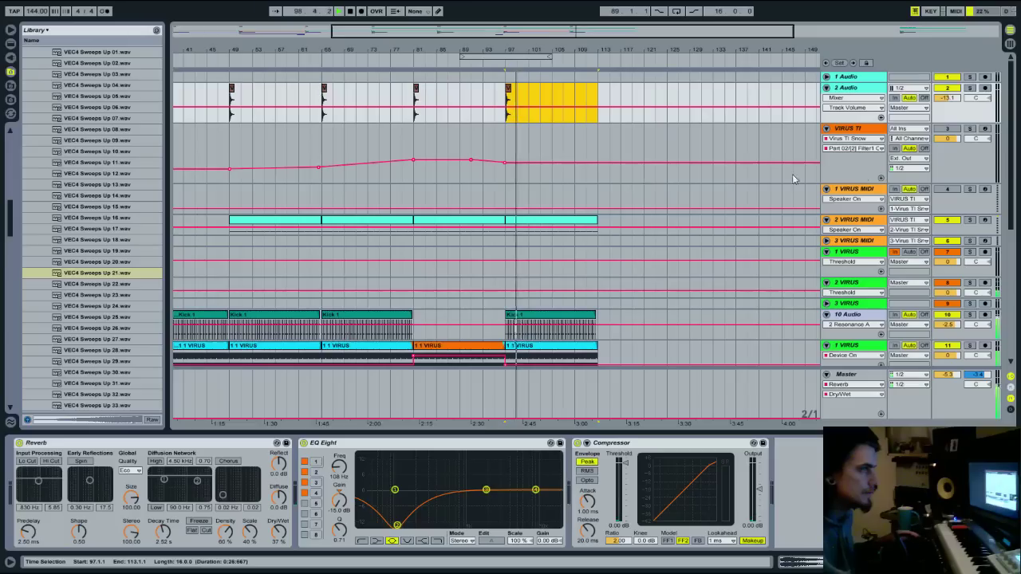
Copy the VEC4 Sweeps Up clip on 15 Audio from bar 17 to bar 81
{"action": "left_click_drag", "start_coordinate": [576, 55], "coordinate": [521, 55]}
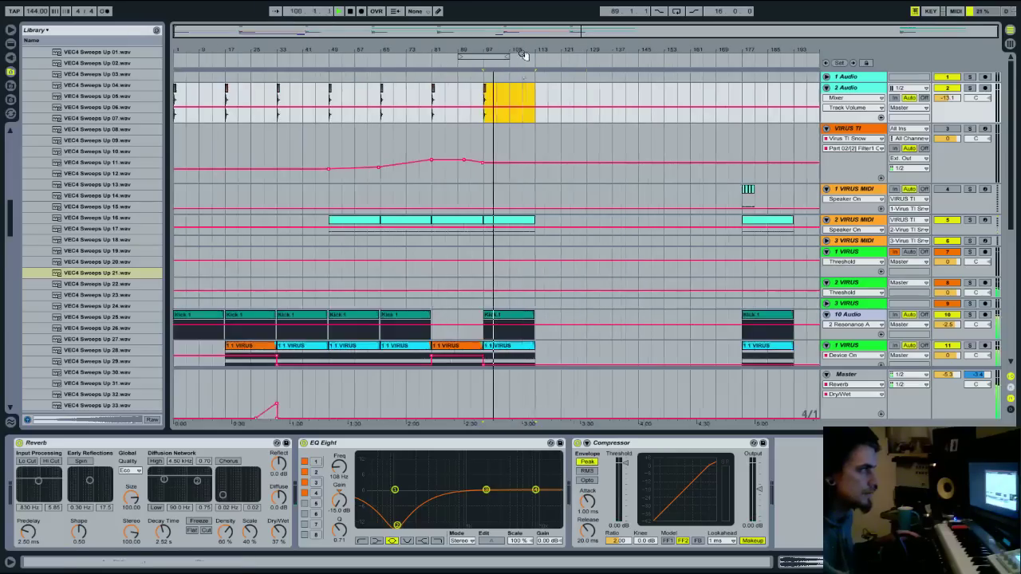
{"action": "scroll", "coordinate": [521, 136], "scroll_direction": "down", "scroll_amount": 1}
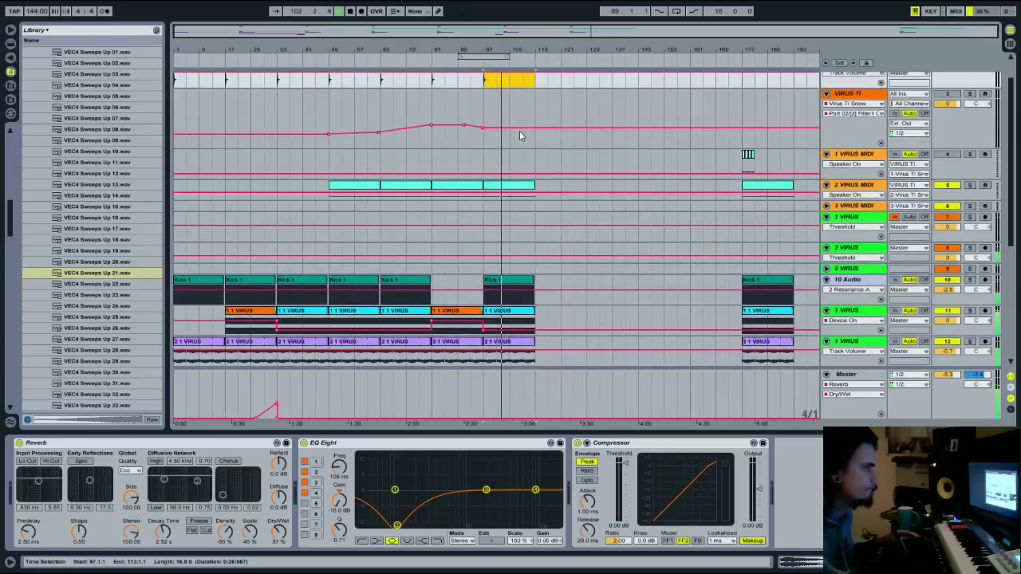
{"action": "scroll", "coordinate": [585, 279], "scroll_direction": "down", "scroll_amount": 3}
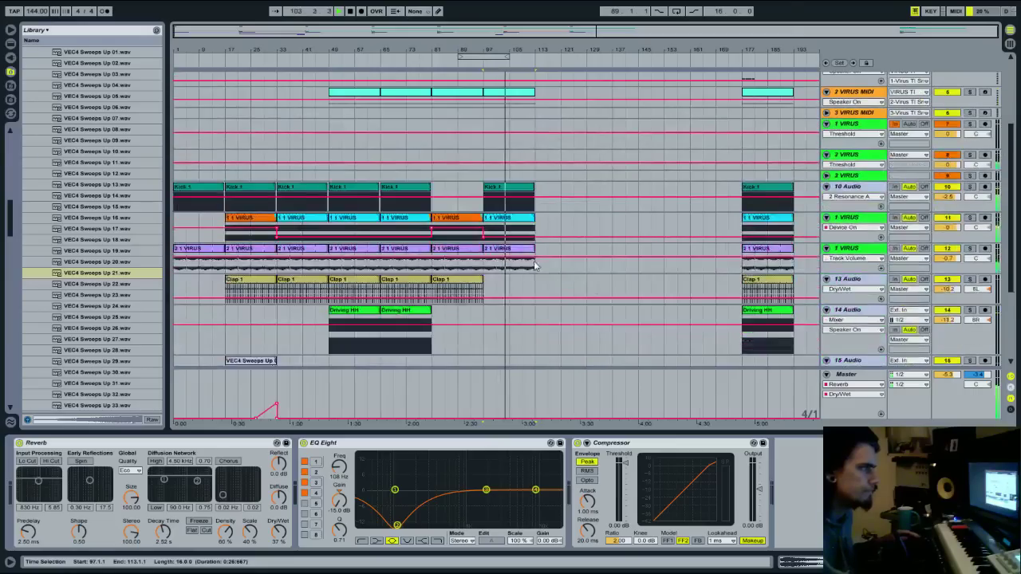
{"action": "scroll", "coordinate": [510, 287], "scroll_direction": "down", "scroll_amount": 2}
{"action": "left_click", "coordinate": [260, 292]}
{"action": "left_click", "coordinate": [435, 293]}
{"action": "key", "text": "ctrl+v"}
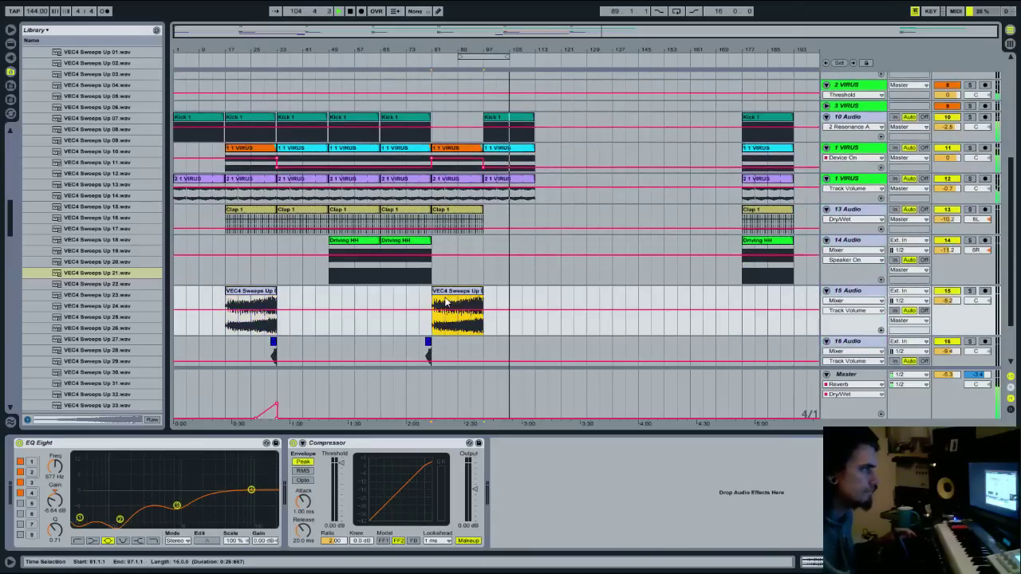
Duplicate the 16 Audio range before bar 81 so another reversed clip leads into bar 97
{"action": "key", "text": "space"}
{"action": "key", "text": "space"}
{"action": "left_click_drag", "start_coordinate": [434, 353], "coordinate": [382, 353]}
{"action": "key", "text": "ctrl+d"}
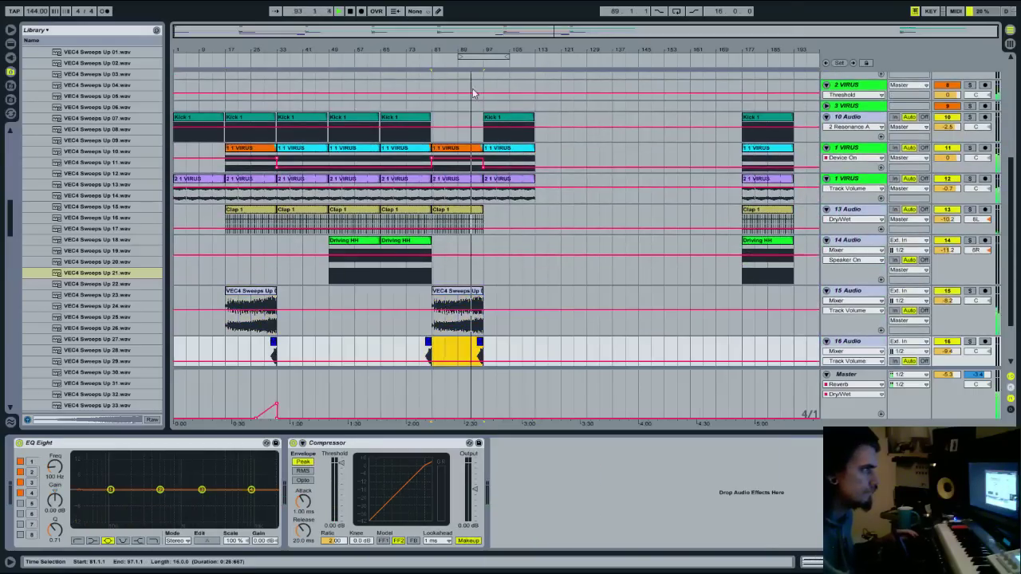
{"action": "scroll", "coordinate": [591, 295], "scroll_direction": "down", "scroll_amount": 2}
{"action": "scroll", "coordinate": [580, 279], "scroll_direction": "up", "scroll_amount": 1}
{"action": "scroll", "coordinate": [580, 275], "scroll_direction": "up", "scroll_amount": 1}
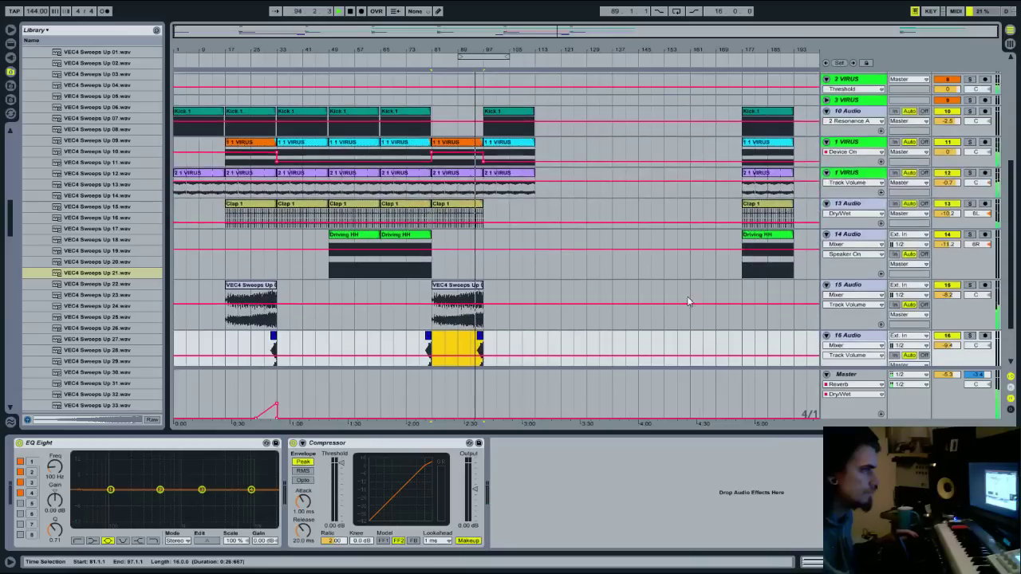
Add a Reverb ahead of EQ Eight on 15 Audio, lengthen its decay time to about 4 s and toggle its Cut option
{"action": "left_click", "coordinate": [953, 309]}
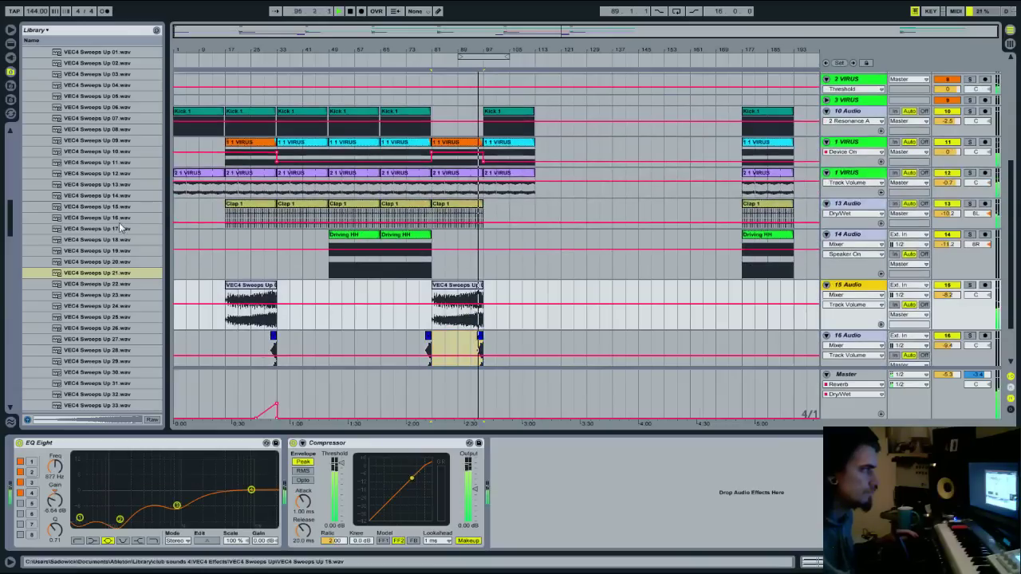
{"action": "left_click", "coordinate": [10, 43]}
{"action": "left_click_drag", "start_coordinate": [57, 357], "coordinate": [100, 503]}
{"action": "left_click_drag", "start_coordinate": [158, 534], "coordinate": [158, 509]}
{"action": "left_click", "coordinate": [204, 530]}
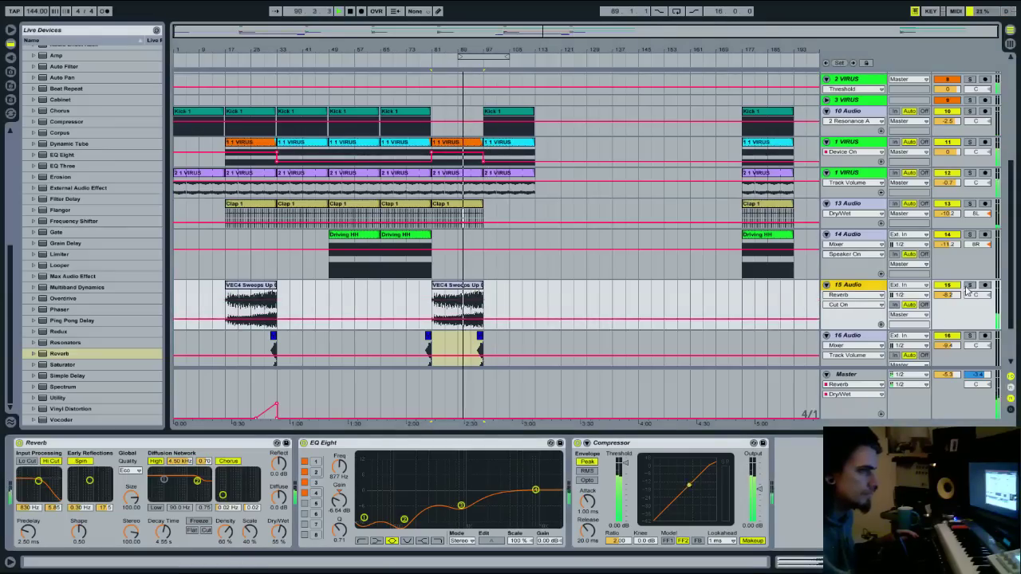
Reduce the heights of the 14, 15 and 16 Audio tracks and make the VIRUS TI track slightly taller
{"action": "left_click_drag", "start_coordinate": [961, 280], "coordinate": [960, 260]}
{"action": "left_click_drag", "start_coordinate": [959, 310], "coordinate": [955, 281]}
{"action": "left_click_drag", "start_coordinate": [950, 331], "coordinate": [948, 289]}
{"action": "scroll", "coordinate": [948, 289], "scroll_direction": "up", "scroll_amount": 3}
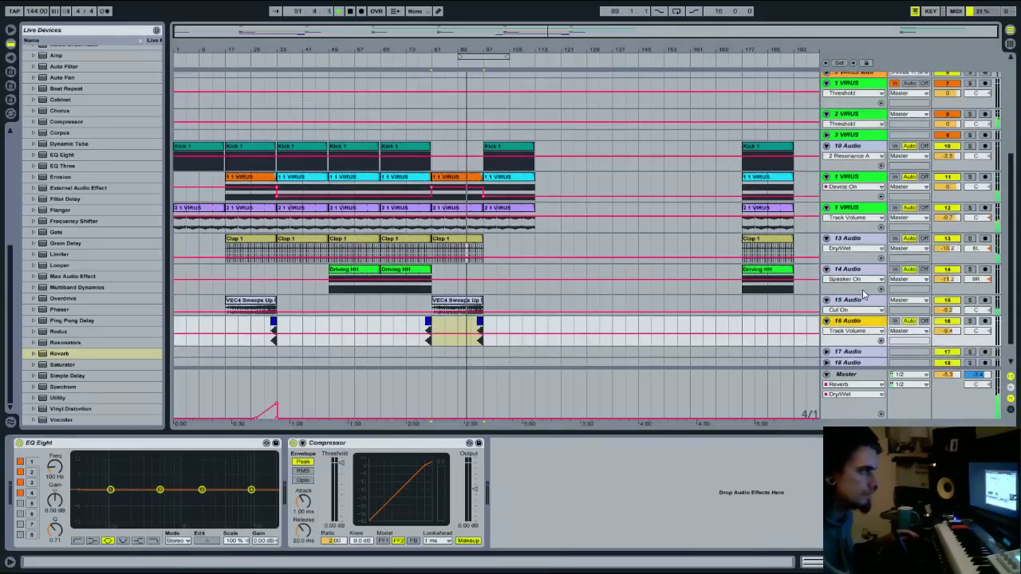
{"action": "left_click_drag", "start_coordinate": [1011, 228], "coordinate": [1011, 148]}
{"action": "mouse_move", "coordinate": [949, 182]}
{"action": "left_mouse_down"}
{"action": "mouse_move", "coordinate": [949, 165]}
{"action": "mouse_move", "coordinate": [941, 192]}
{"action": "left_mouse_up"}
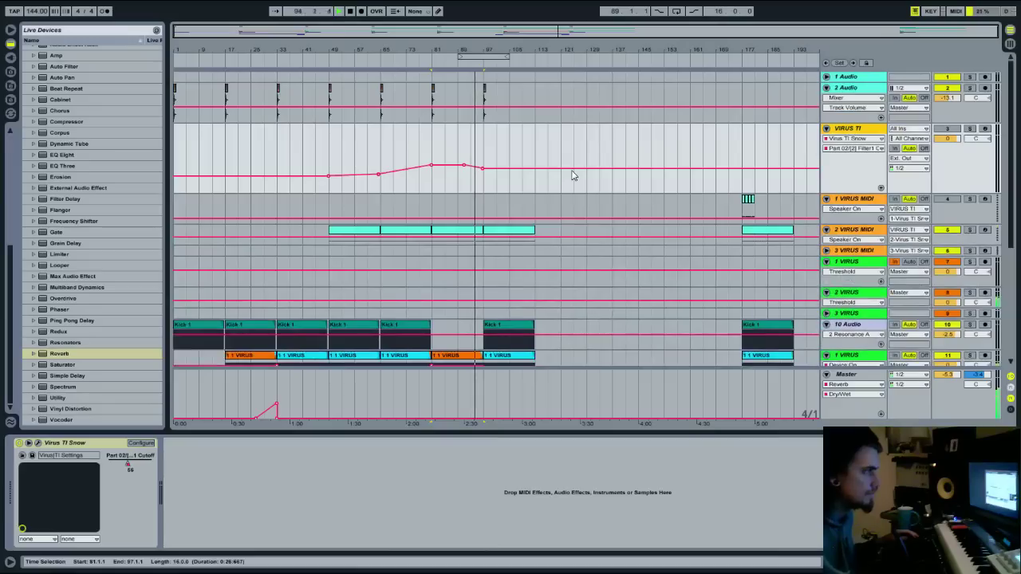
{"action": "left_click", "coordinate": [507, 231]}
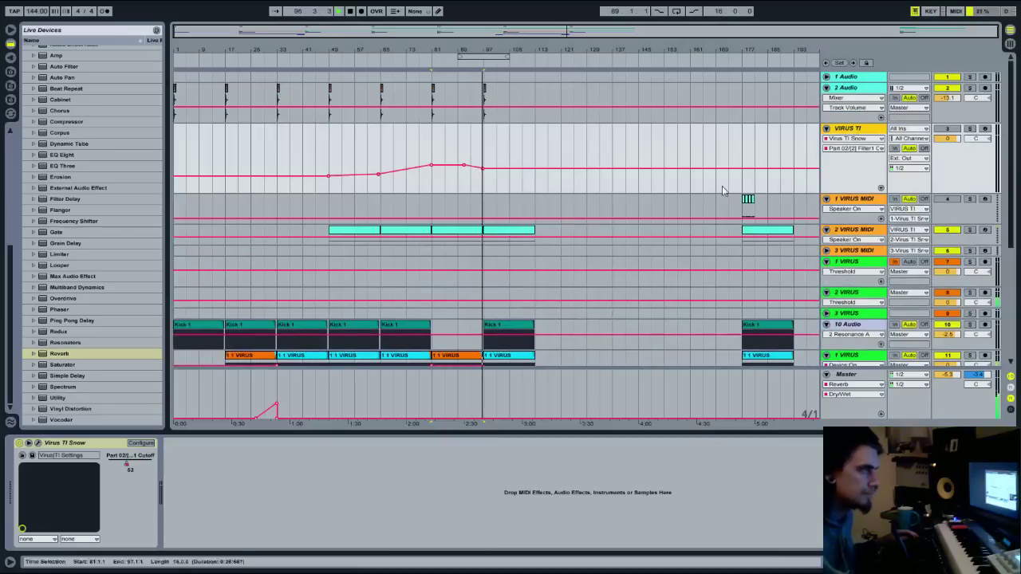
Open the Virus TI editor's oscillator page, move its window clear of the clips and adjust the FM amount
{"action": "left_click", "coordinate": [39, 445]}
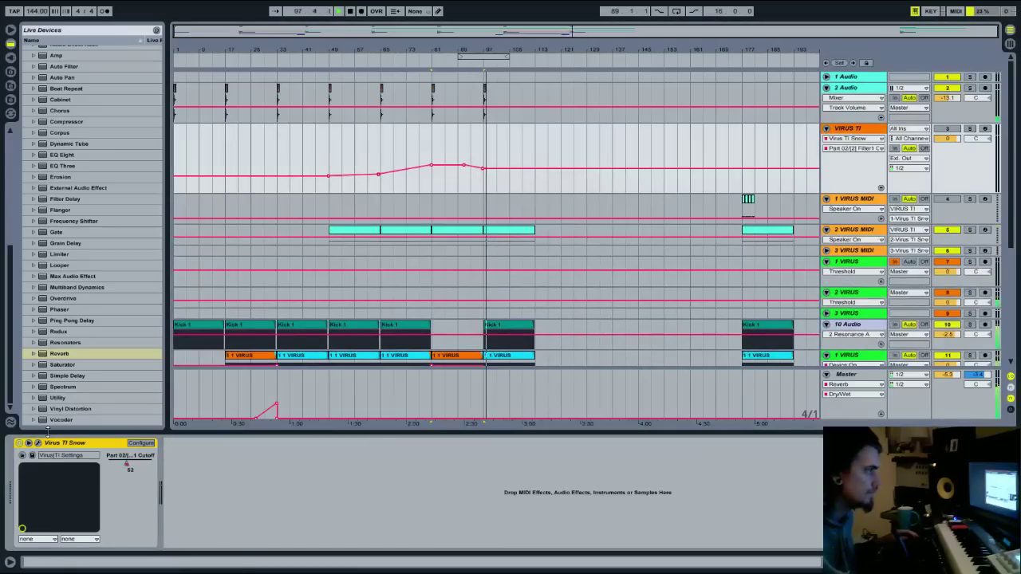
{"action": "left_click", "coordinate": [35, 443]}
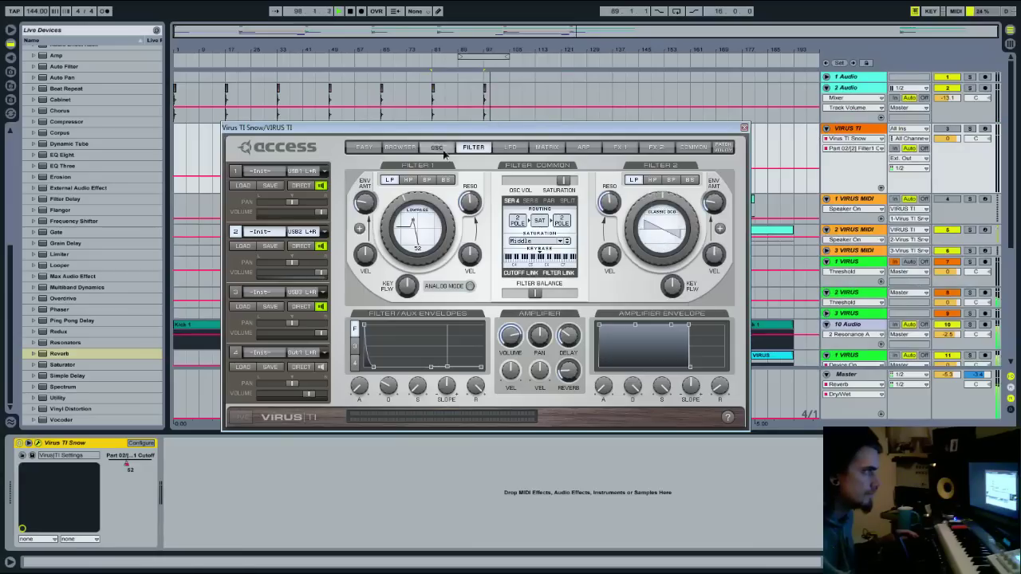
{"action": "left_click", "coordinate": [401, 148]}
{"action": "left_click", "coordinate": [431, 148]}
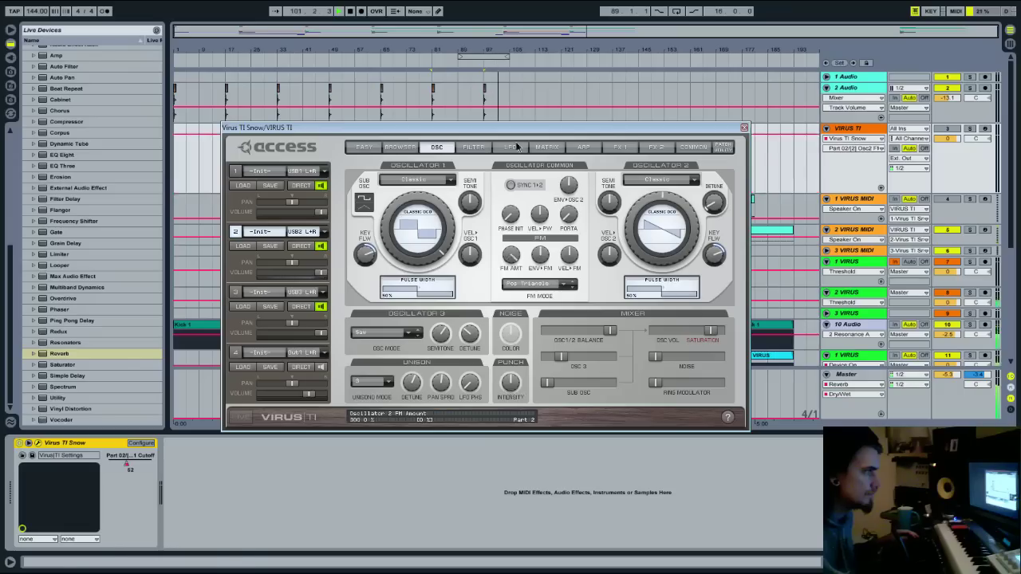
{"action": "left_click_drag", "start_coordinate": [551, 129], "coordinate": [565, 226]}
{"action": "left_click_drag", "start_coordinate": [525, 366], "coordinate": [532, 488]}
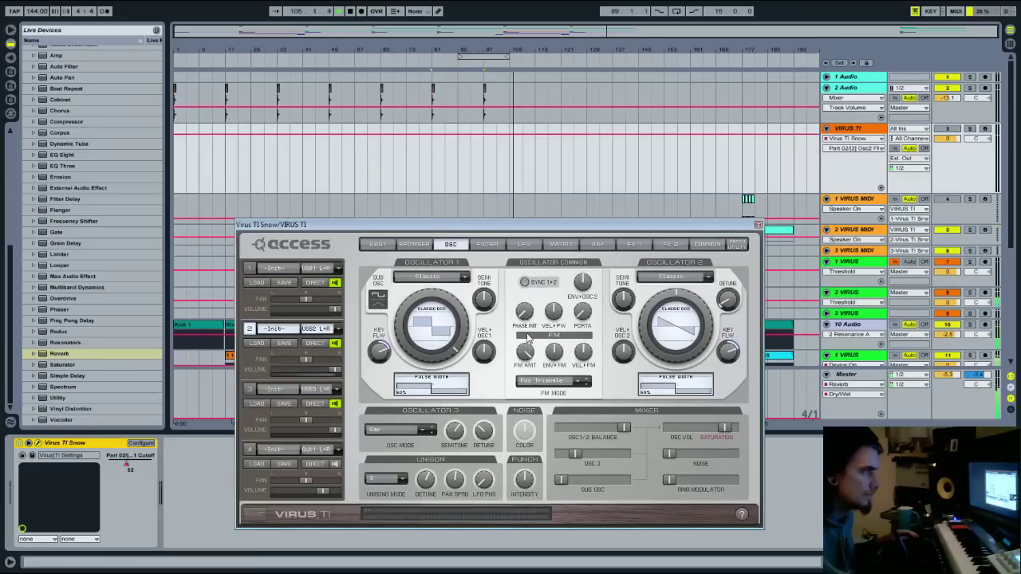
Stop playback, give VIRUS TI separate automation lanes for Osc2 FM Amount and Filter1 Cutoff, close the synth editor and enlarge the cutoff lane
{"action": "key", "text": "space"}
{"action": "left_click", "coordinate": [881, 189]}
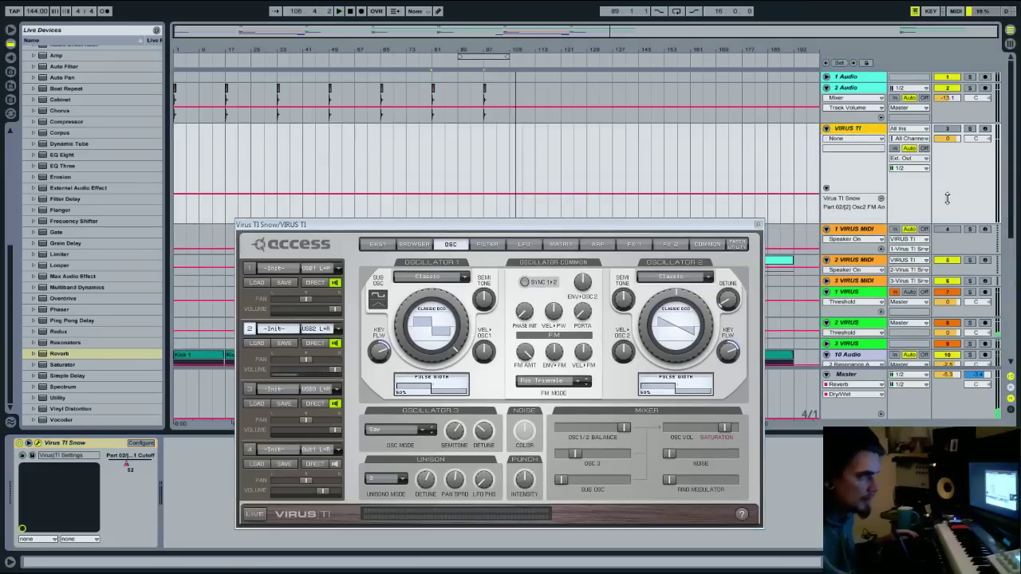
{"action": "left_click_drag", "start_coordinate": [908, 196], "coordinate": [914, 229]}
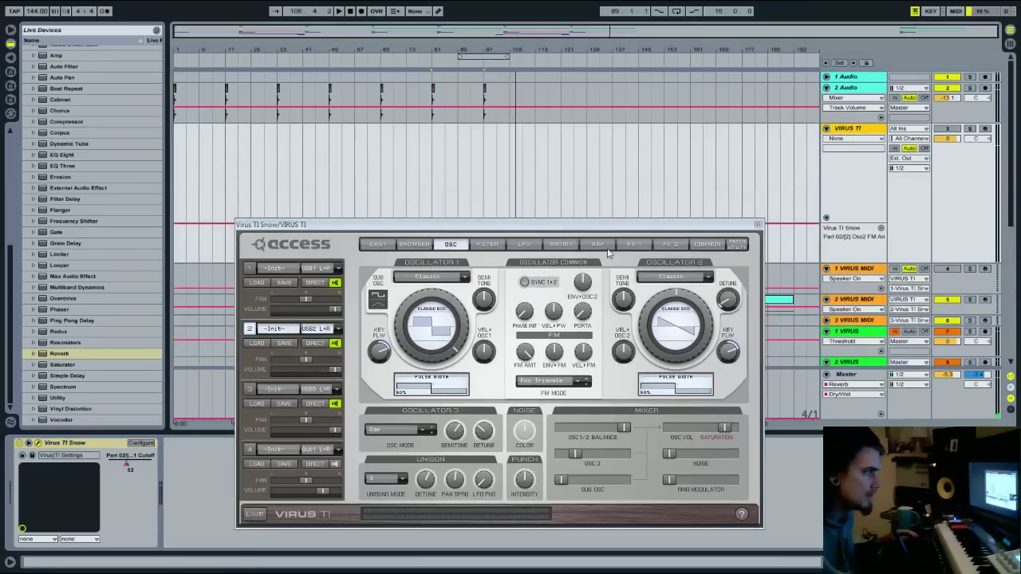
{"action": "left_click", "coordinate": [488, 244]}
{"action": "left_click", "coordinate": [423, 296]}
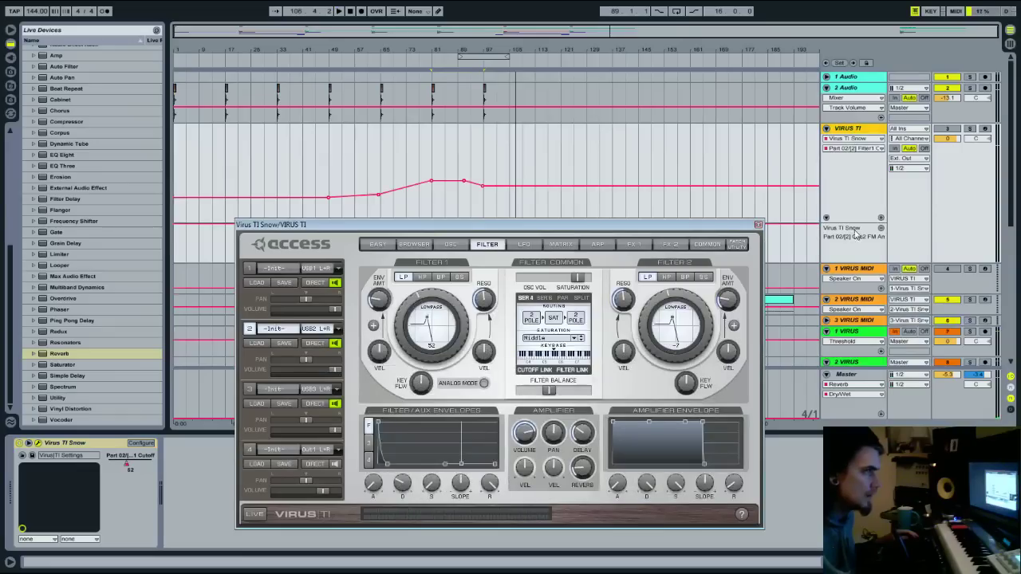
{"action": "left_click", "coordinate": [880, 218]}
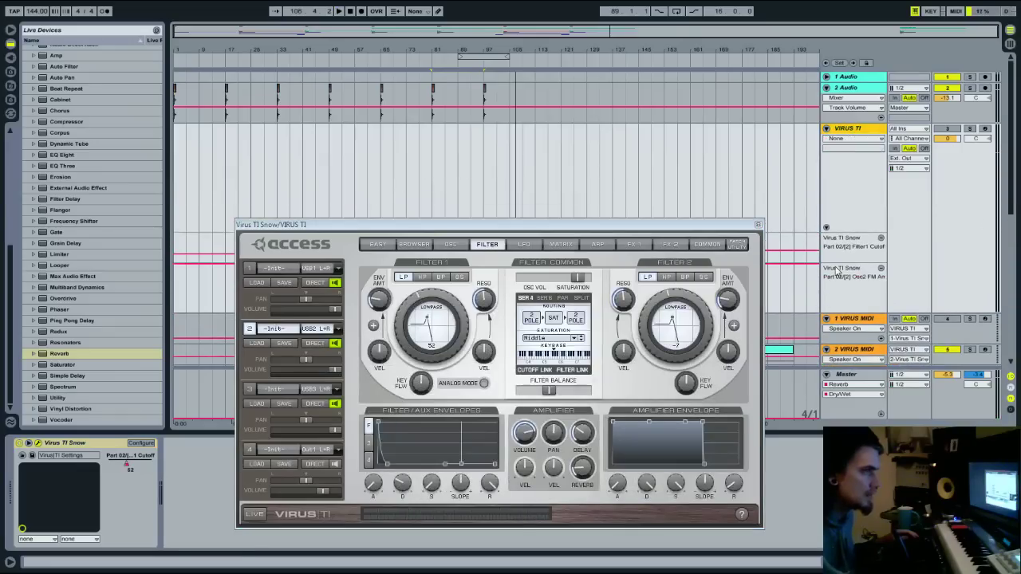
{"action": "left_click", "coordinate": [758, 224]}
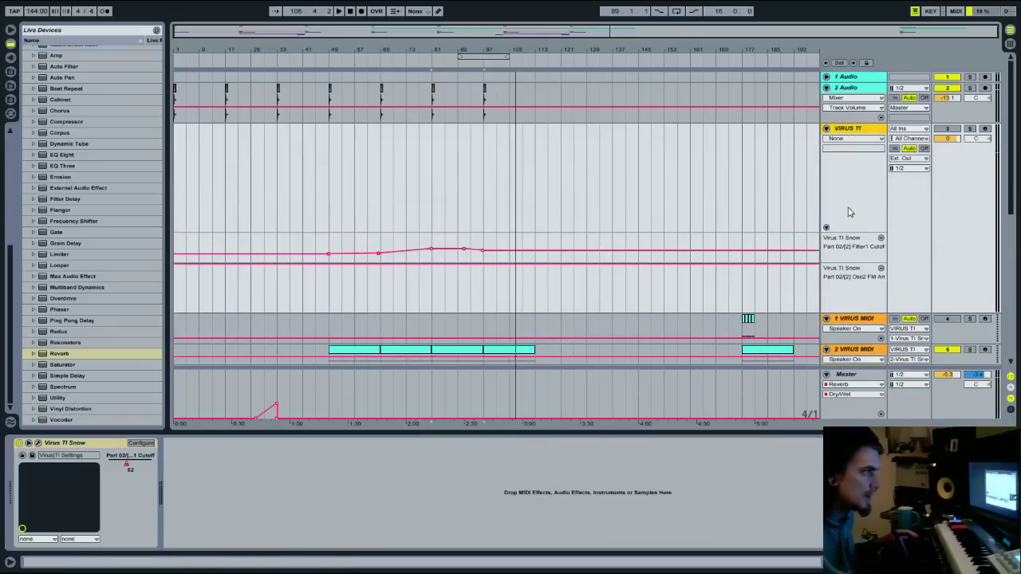
{"action": "left_click_drag", "start_coordinate": [861, 259], "coordinate": [861, 274]}
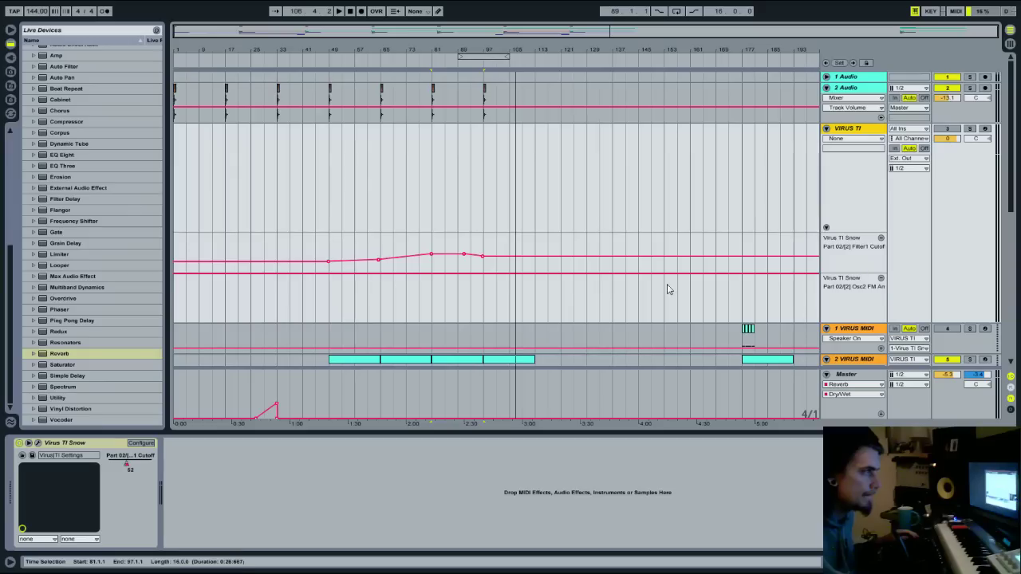
Add breakpoints to the VIRUS TI Osc2 FM Amount automation so it falls from bar 81 to about 0.35 at bar 97 during playback
{"action": "left_click", "coordinate": [370, 63]}
{"action": "scroll", "coordinate": [423, 165], "scroll_direction": "down", "scroll_amount": 3}
{"action": "key", "text": "b"}
{"action": "key", "text": "b"}
{"action": "left_click_drag", "start_coordinate": [445, 158], "coordinate": [482, 184]}
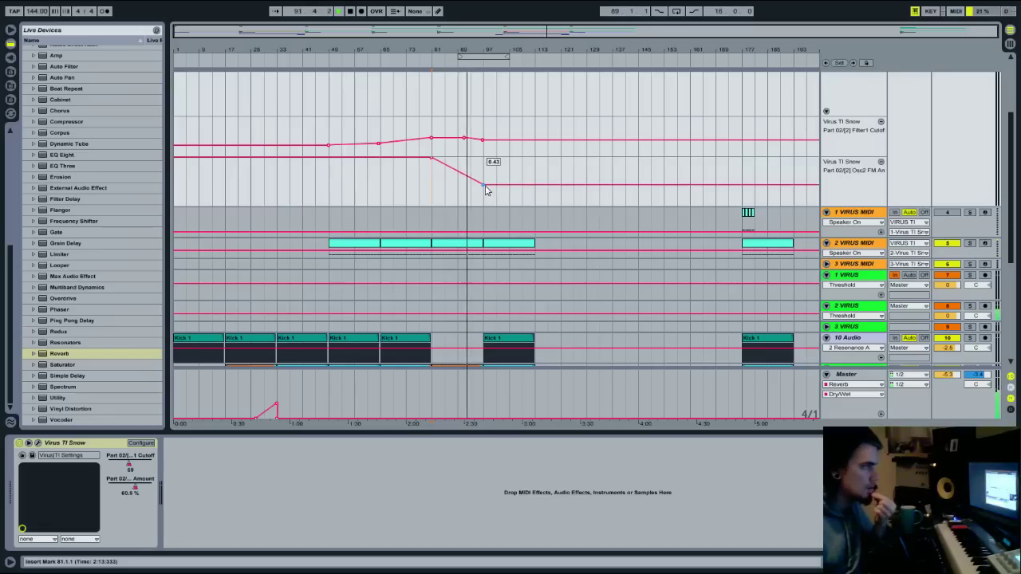
{"action": "left_click_drag", "start_coordinate": [487, 190], "coordinate": [487, 193]}
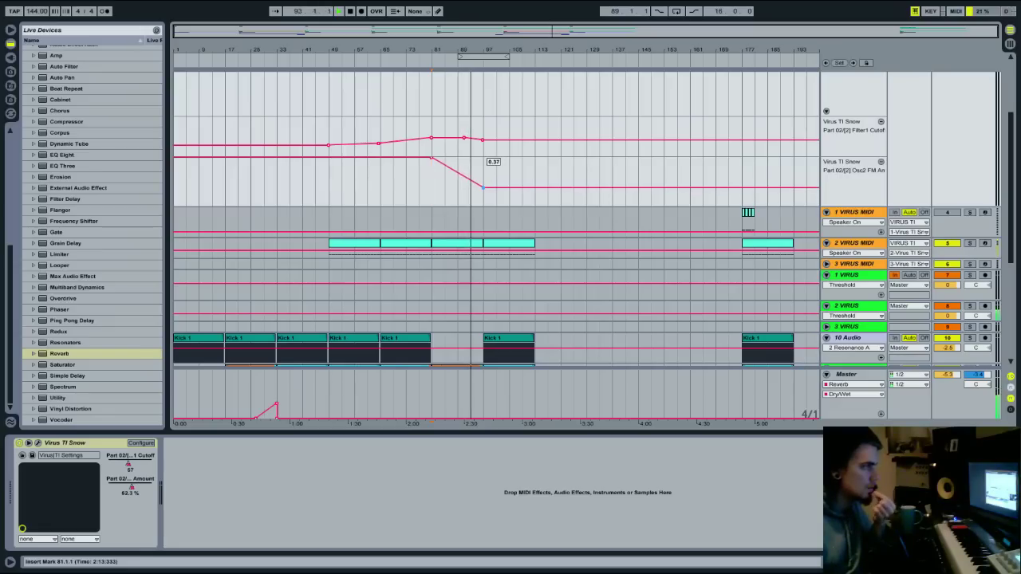
{"action": "scroll", "coordinate": [484, 192], "scroll_direction": "down", "scroll_amount": 3}
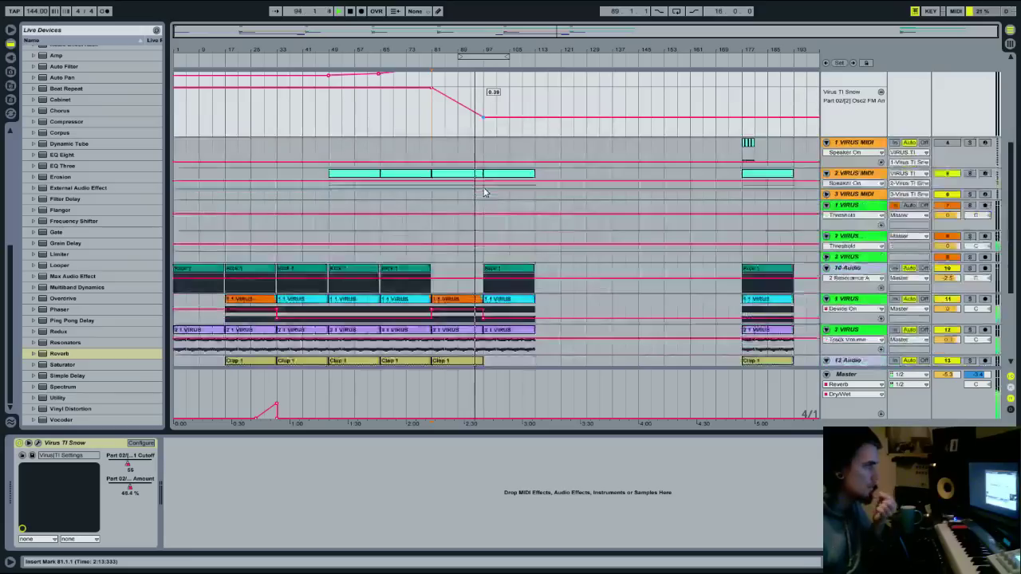
{"action": "left_click_drag", "start_coordinate": [482, 117], "coordinate": [483, 118]}
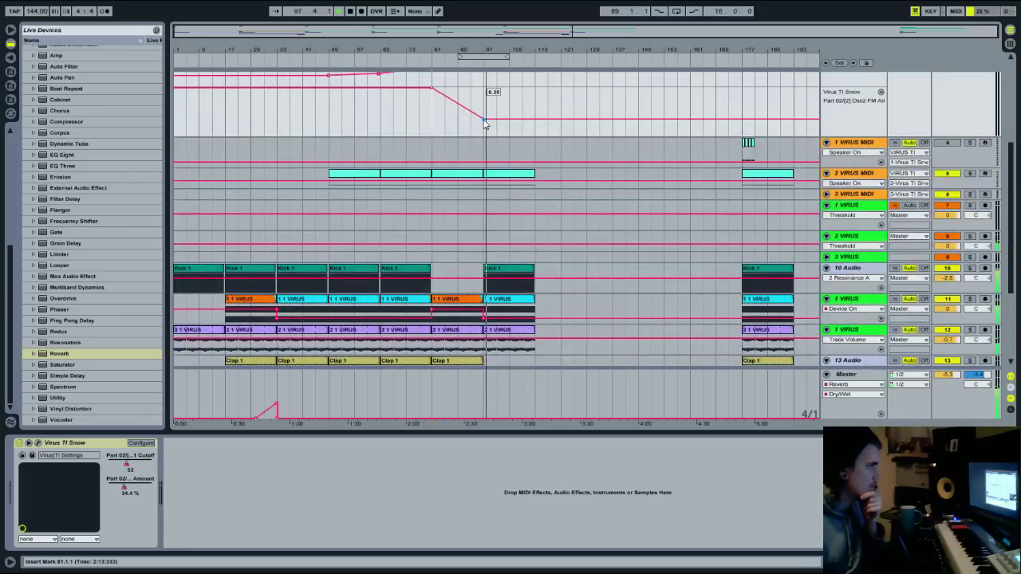
Shape the Osc2 FM Amount automation to rise toward bar 113 and fall gradually, and make Filter1 Cutoff peak near bar 105 and drop by bar 113
{"action": "scroll", "coordinate": [495, 110], "scroll_direction": "up", "scroll_amount": 2}
{"action": "key", "text": "b"}
{"action": "left_click", "coordinate": [529, 150]}
{"action": "key", "text": "b"}
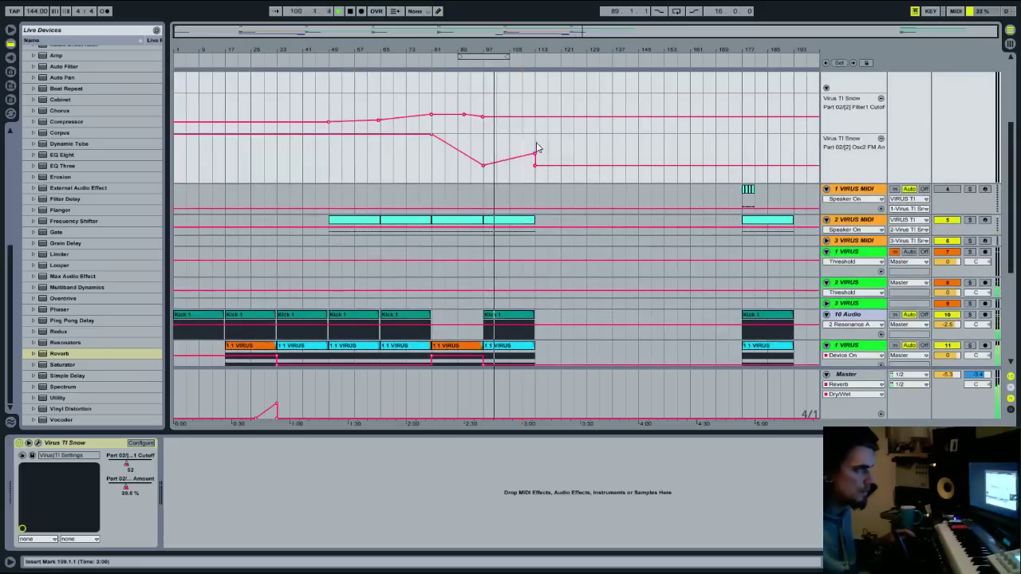
{"action": "key", "text": "b"}
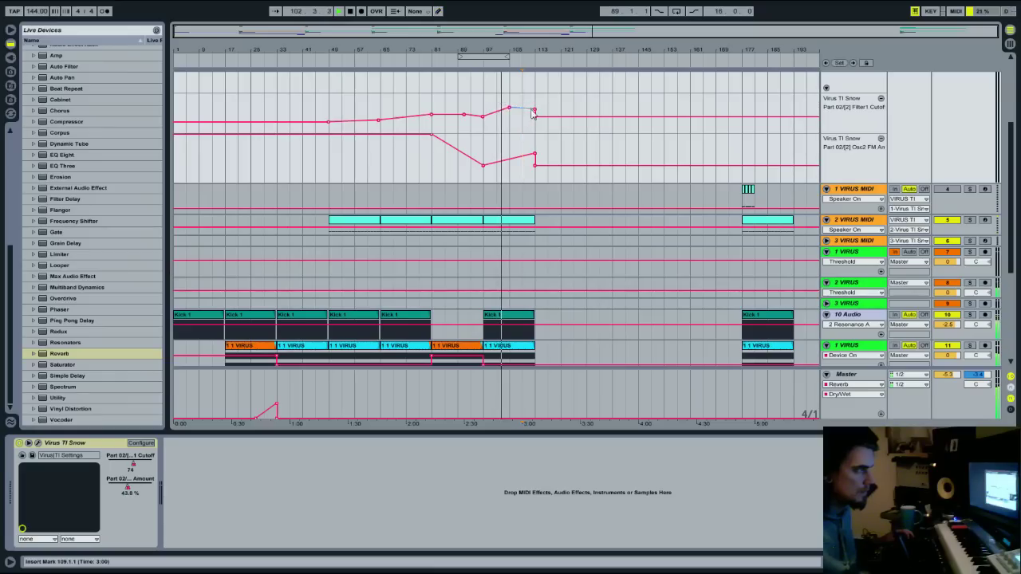
{"action": "left_click_drag", "start_coordinate": [533, 122], "coordinate": [537, 128]}
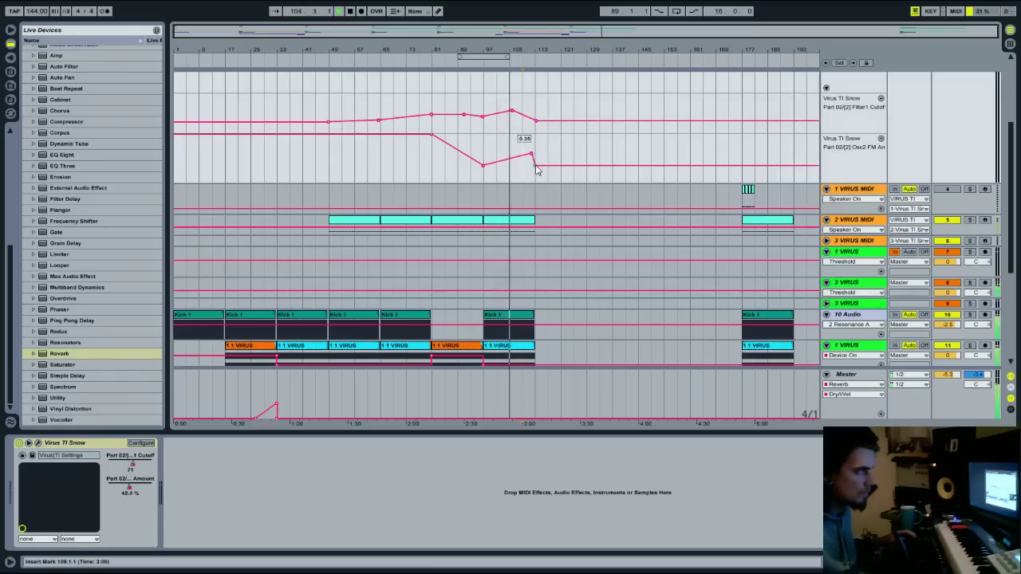
{"action": "left_click_drag", "start_coordinate": [536, 169], "coordinate": [604, 168]}
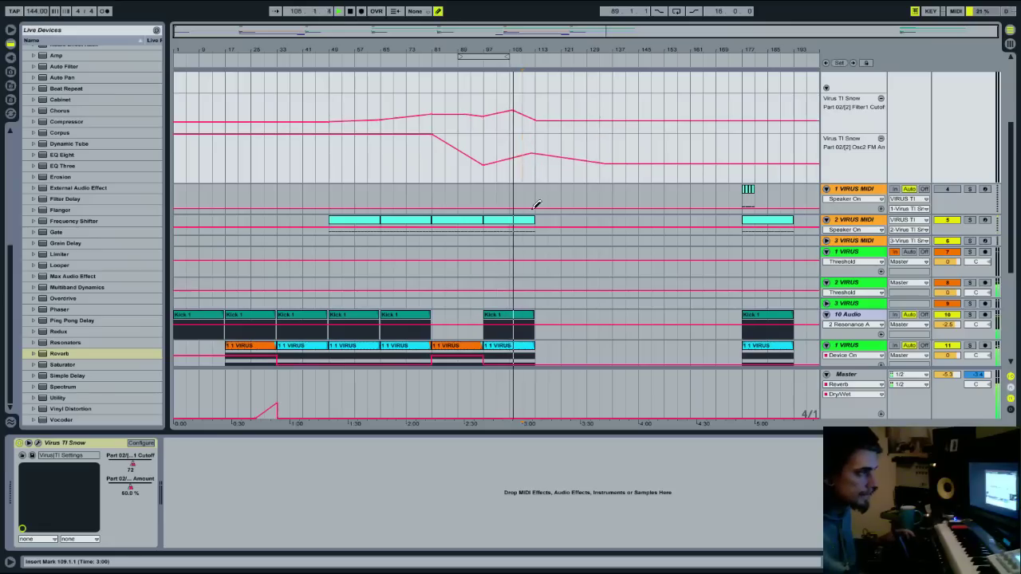
Extend the 2 VIRUS MIDI clips to bar 129 and duplicate the Kick 1 and both VIRUS audio clips from bar 97 to bar 113
{"action": "left_click_drag", "start_coordinate": [535, 222], "coordinate": [586, 224]}
{"action": "scroll", "coordinate": [556, 236], "scroll_direction": "down", "scroll_amount": 3}
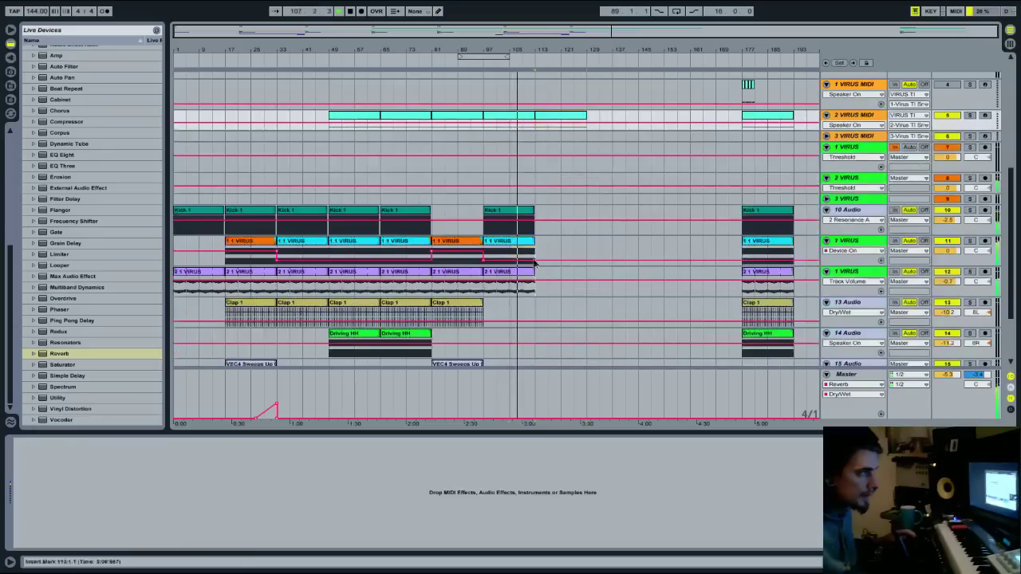
{"action": "left_click_drag", "start_coordinate": [493, 219], "coordinate": [487, 219]}
{"action": "key", "text": "ctrl+d"}
Copy the Clap 1 and Driving HH clips to bar 113 on 13 Audio and 14 Audio
{"action": "left_click", "coordinate": [455, 303]}
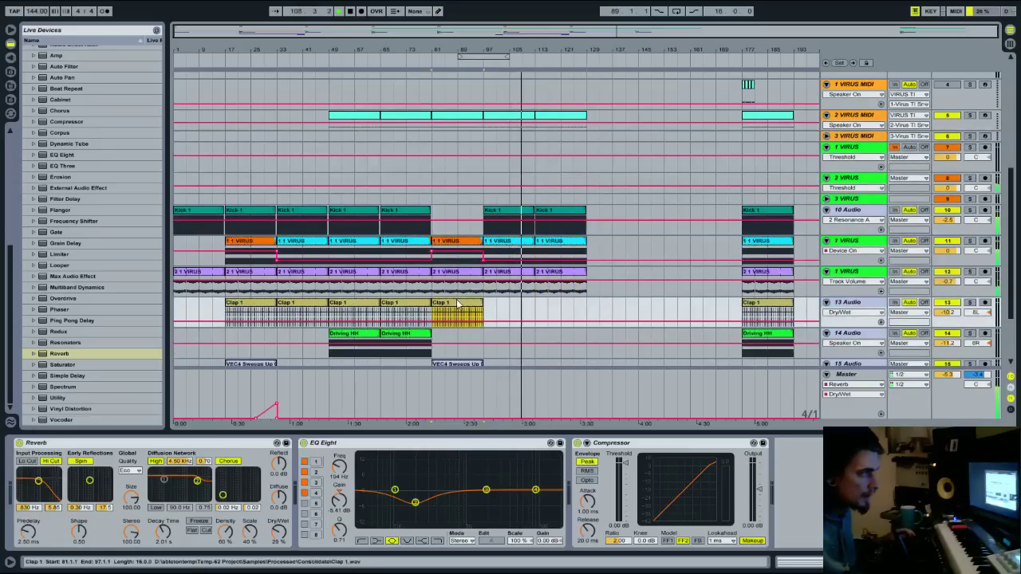
{"action": "left_click", "coordinate": [538, 309]}
{"action": "key", "text": "ctrl+v"}
{"action": "left_click", "coordinate": [418, 289]}
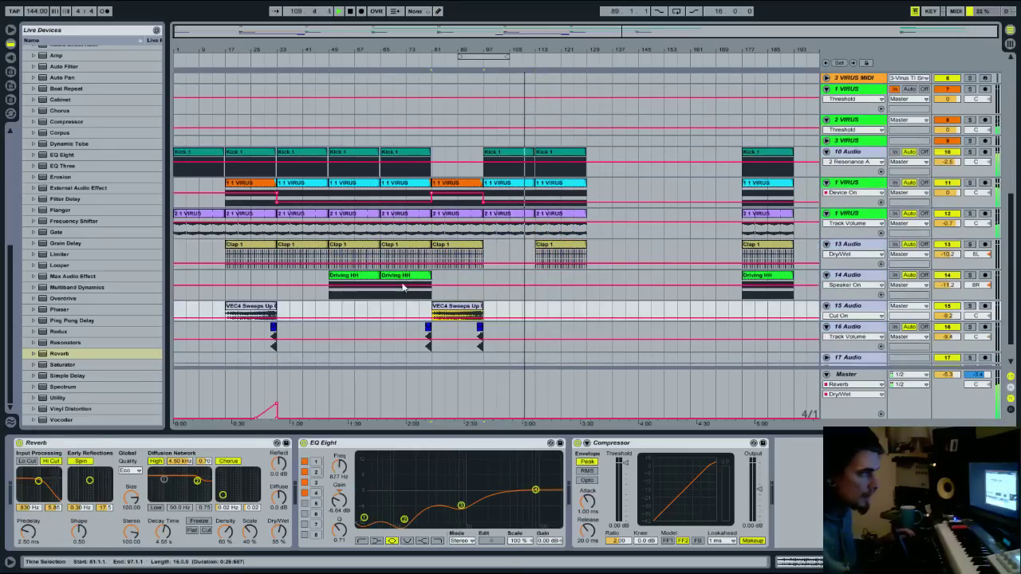
{"action": "left_click", "coordinate": [541, 282]}
{"action": "key", "text": "ctrl+v"}
Set the Osc2 FM Amount breakpoints to about 0.57 at bar 113 and 0.37 at bar 129, and raise the cutoff at bar 113 to about 58
{"action": "scroll", "coordinate": [542, 281], "scroll_direction": "up", "scroll_amount": 5}
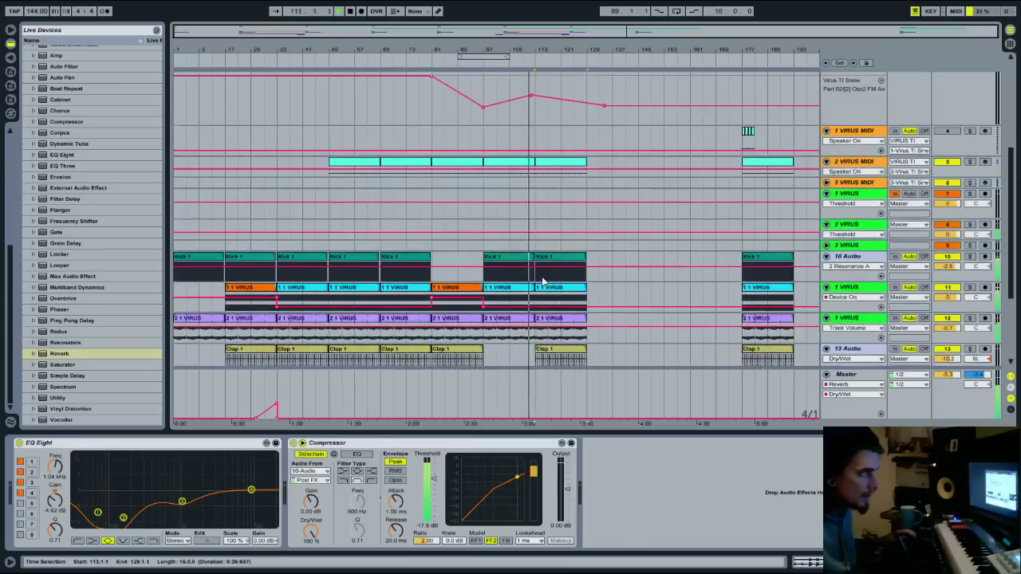
{"action": "left_click_drag", "start_coordinate": [539, 117], "coordinate": [539, 122]}
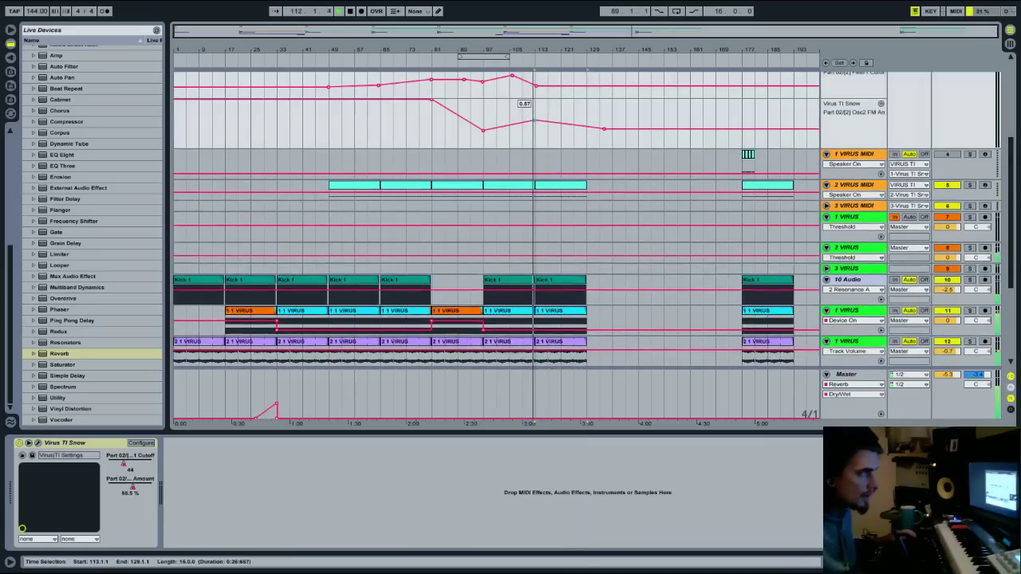
{"action": "scroll", "coordinate": [868, 166], "scroll_direction": "up", "scroll_amount": 1}
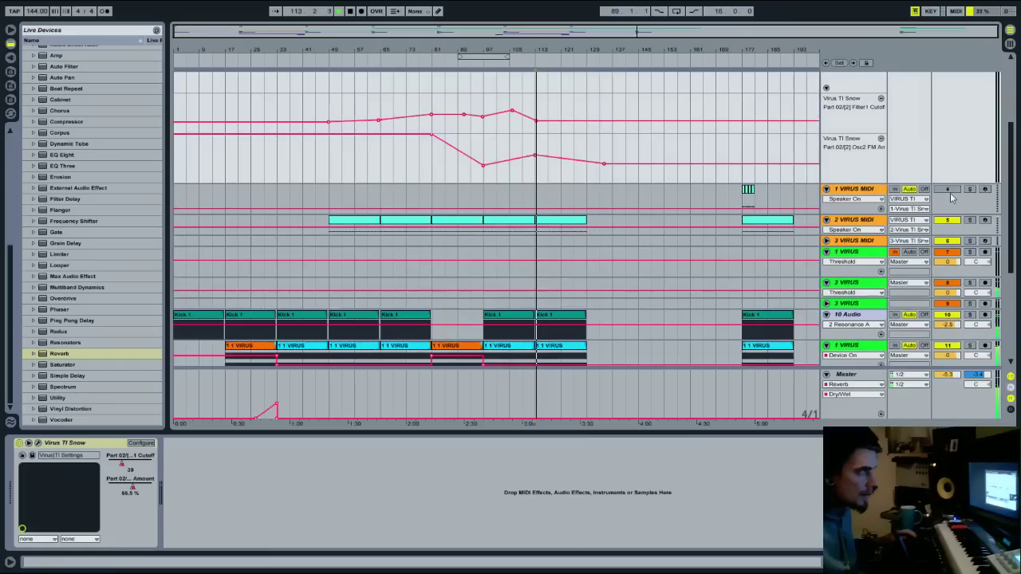
{"action": "left_click_drag", "start_coordinate": [527, 123], "coordinate": [525, 97]}
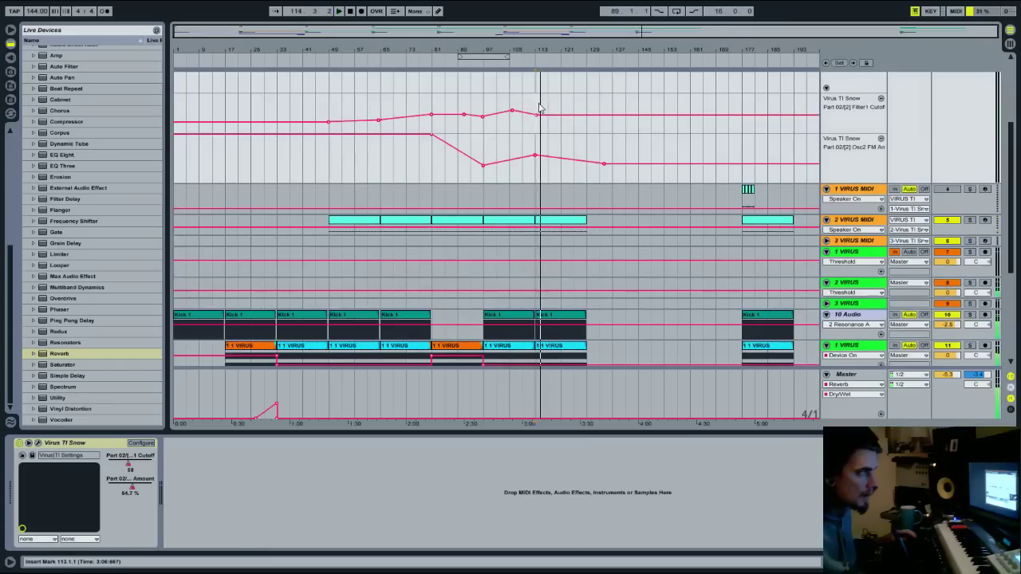
{"action": "left_click", "coordinate": [525, 63]}
{"action": "left_click_drag", "start_coordinate": [606, 169], "coordinate": [588, 169]}
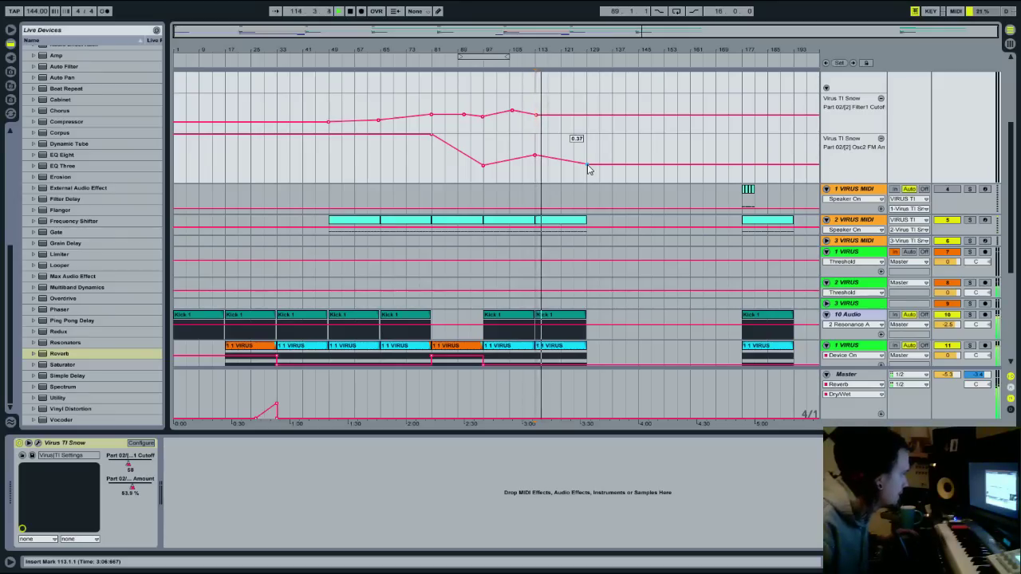
{"action": "scroll", "coordinate": [633, 183], "scroll_direction": "down", "scroll_amount": 3}
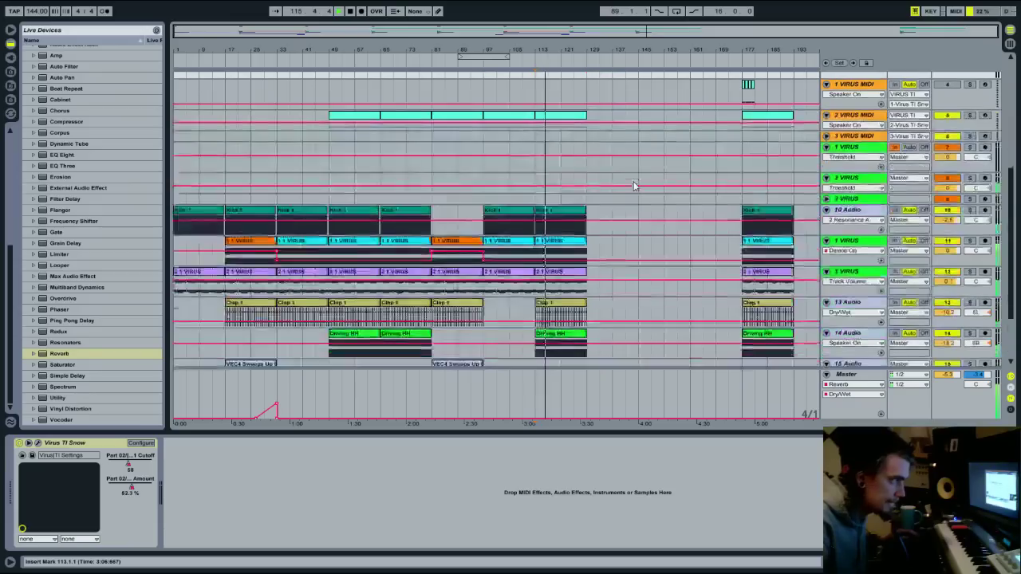
{"action": "scroll", "coordinate": [633, 186], "scroll_direction": "down", "scroll_amount": 3}
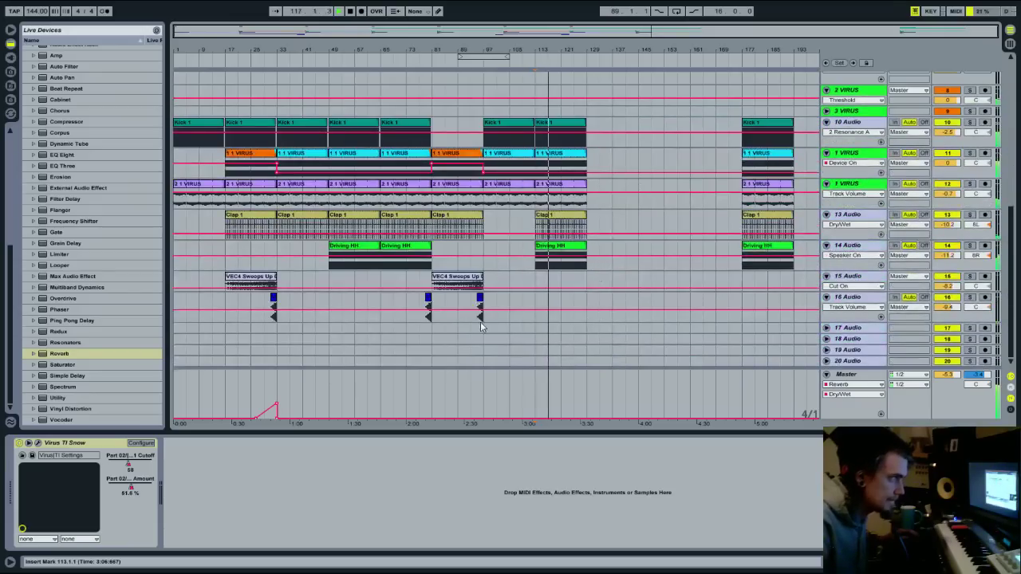
Copy the 2 VIRUS MIDI clips spanning bars 49 to 129 onto 3 VIRUS MIDI and deactivate the 2 VIRUS MIDI track
{"action": "left_click_drag", "start_coordinate": [482, 309], "coordinate": [431, 315]}
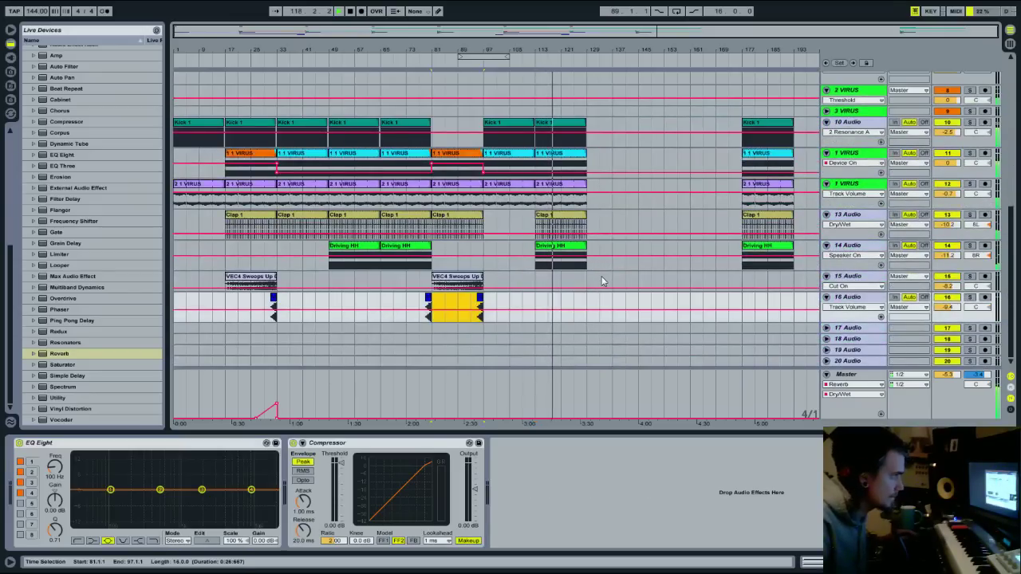
{"action": "scroll", "coordinate": [600, 236], "scroll_direction": "up", "scroll_amount": 3}
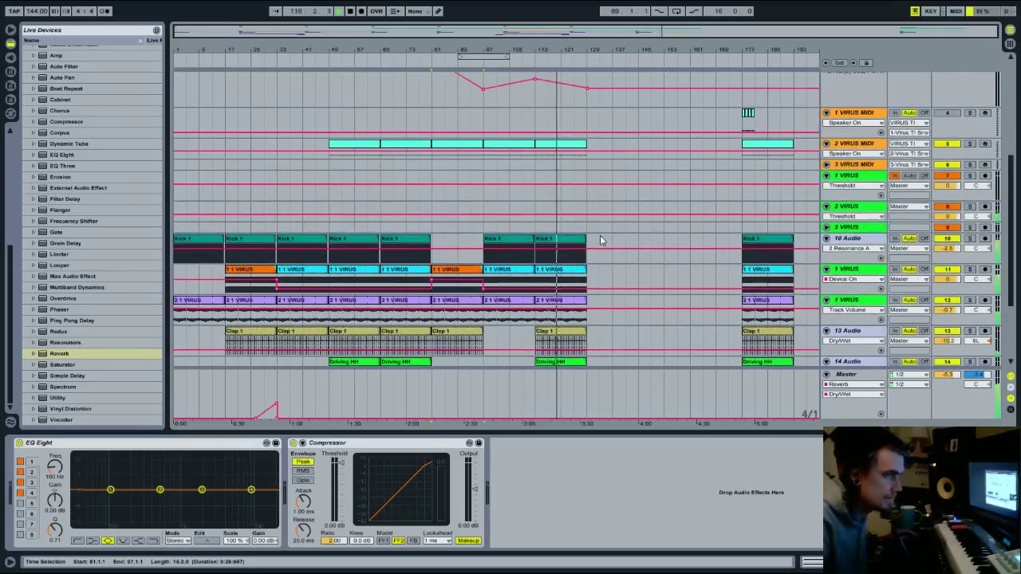
{"action": "scroll", "coordinate": [600, 235], "scroll_direction": "up", "scroll_amount": 1}
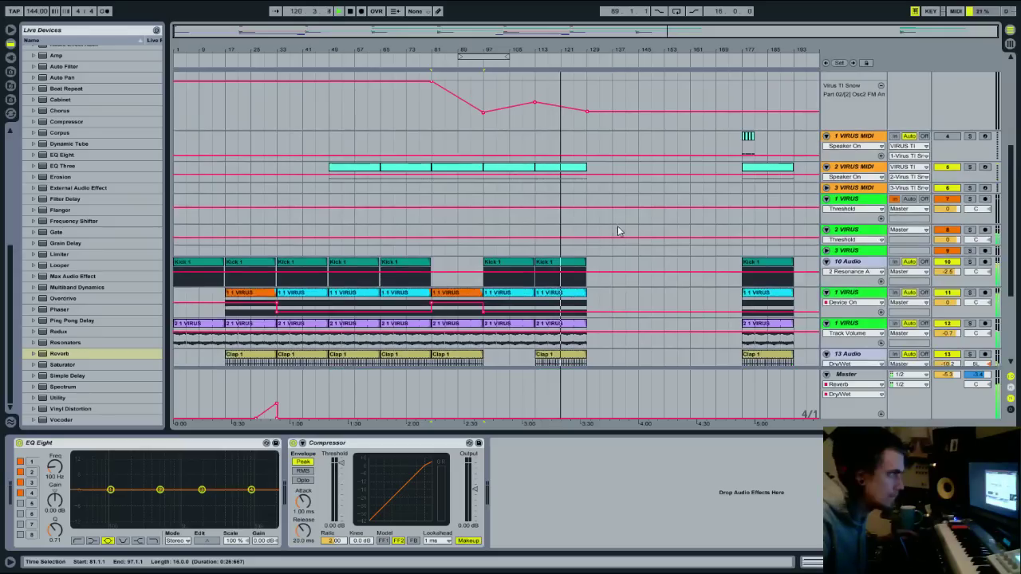
{"action": "left_click", "coordinate": [869, 170]}
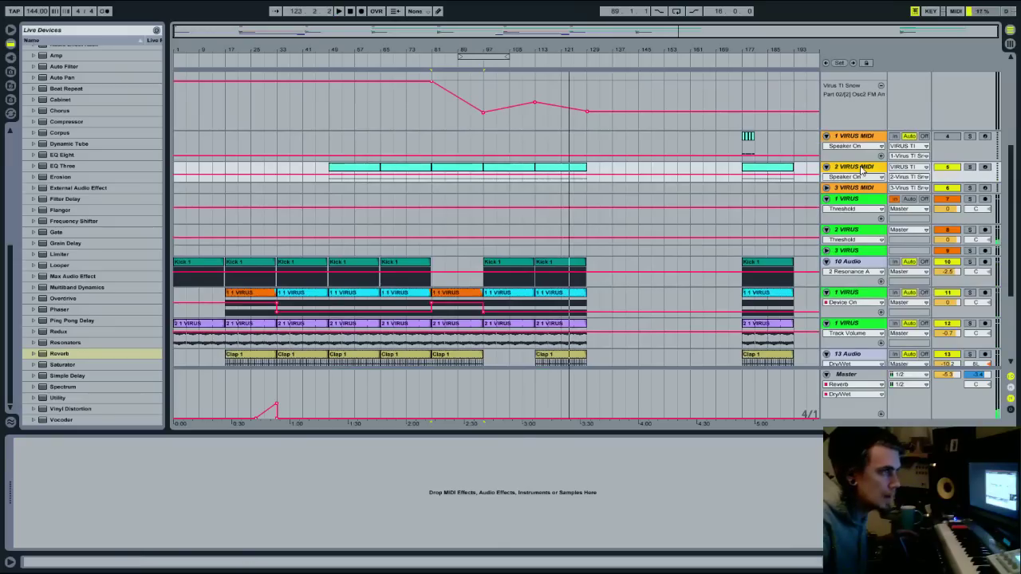
{"action": "left_click_drag", "start_coordinate": [591, 172], "coordinate": [345, 171]}
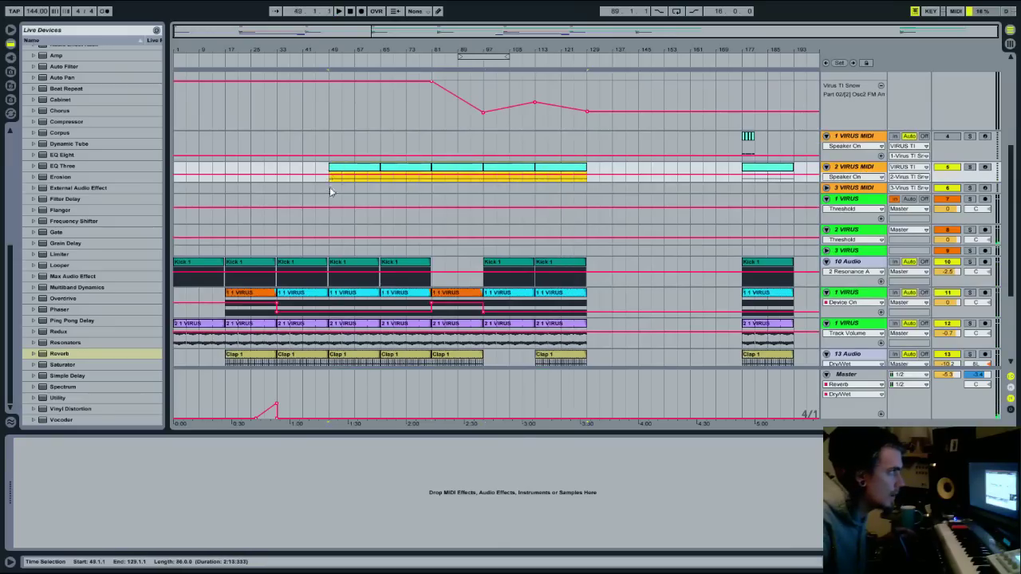
{"action": "key", "text": "ctrl+c"}
{"action": "left_click", "coordinate": [328, 188]}
{"action": "key", "text": "ctrl+v"}
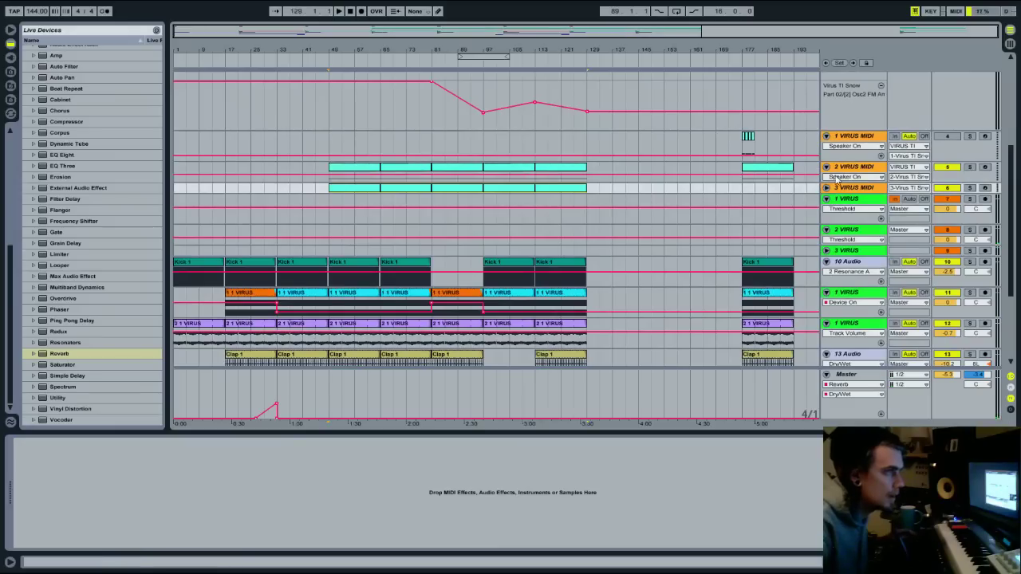
{"action": "left_click", "coordinate": [837, 177]}
{"action": "left_click", "coordinate": [949, 168]}
{"action": "left_click", "coordinate": [842, 188]}
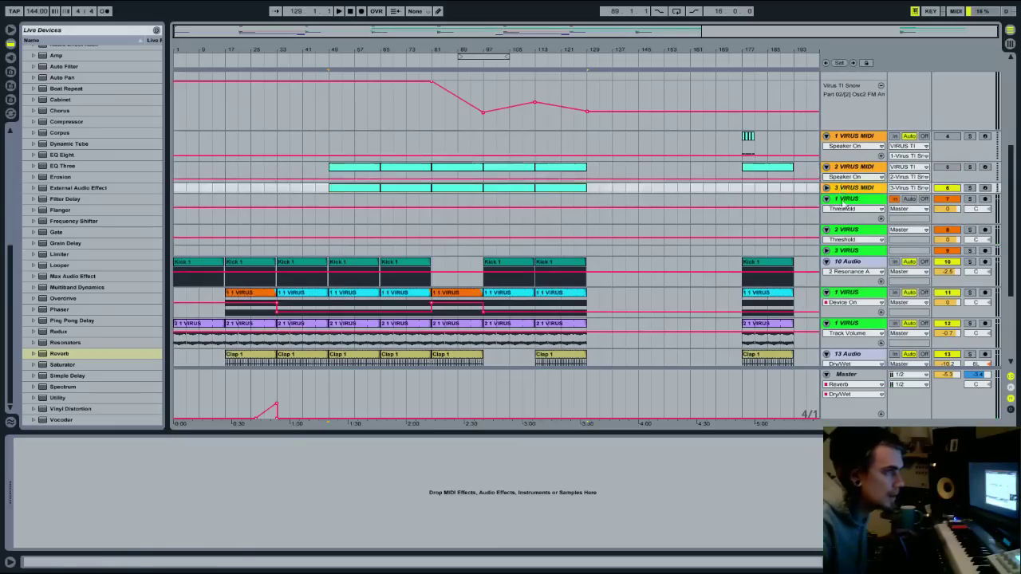
Copy both Compressors, including the sidechained one, from the 2 VIRUS audio track to the 3 VIRUS audio track
{"action": "left_click", "coordinate": [851, 239]}
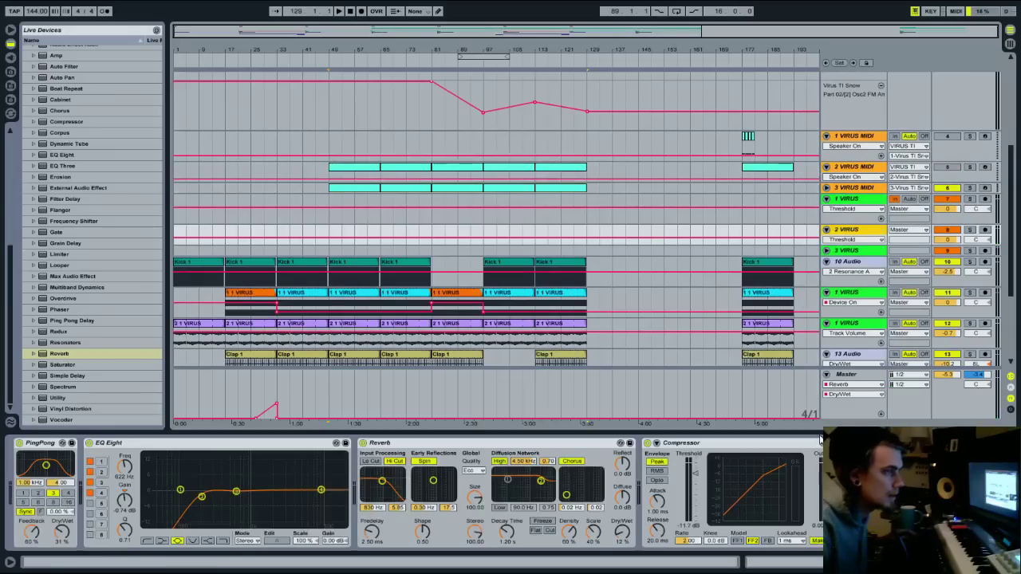
{"action": "scroll", "coordinate": [901, 495], "scroll_direction": "right", "scroll_amount": 3}
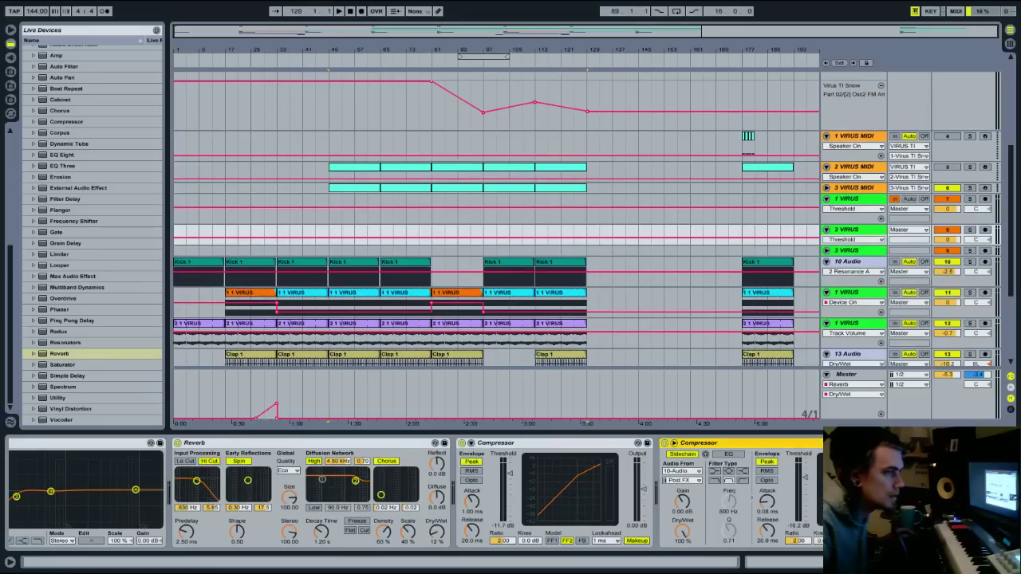
{"action": "left_click", "coordinate": [559, 444]}
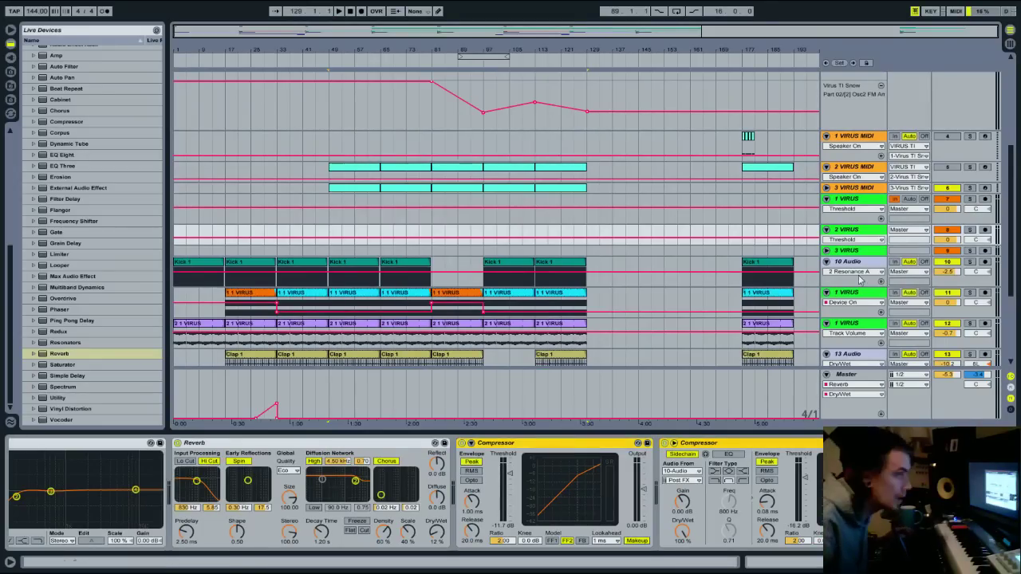
{"action": "left_click", "coordinate": [854, 250]}
{"action": "right_click", "coordinate": [725, 457]}
{"action": "left_click", "coordinate": [740, 458]}
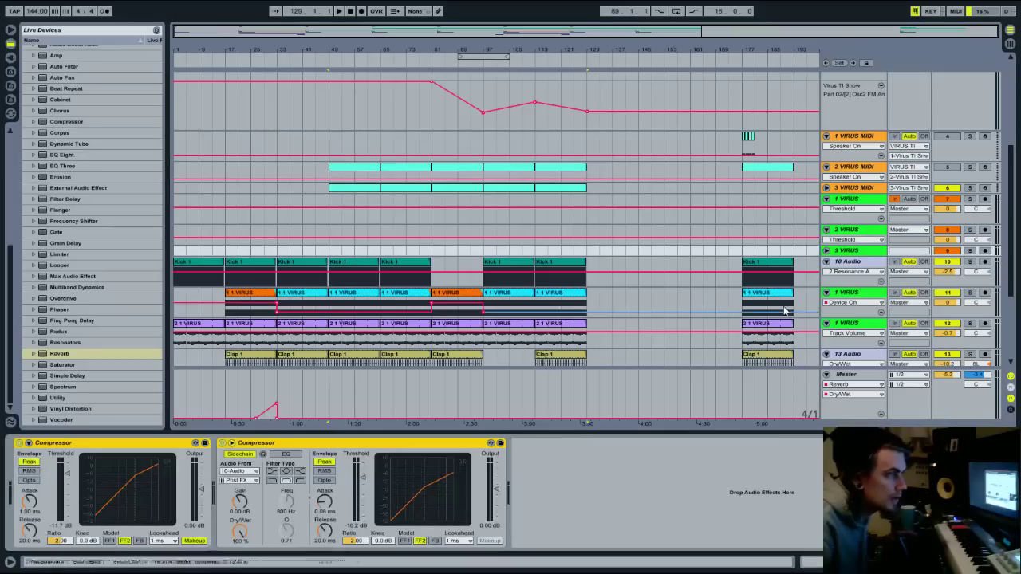
Unfold 3 VIRUS MIDI and check part 2's common parameters in the Virus TI Snow editor while playing from bar 49
{"action": "left_click", "coordinate": [854, 188]}
{"action": "left_click", "coordinate": [826, 190]}
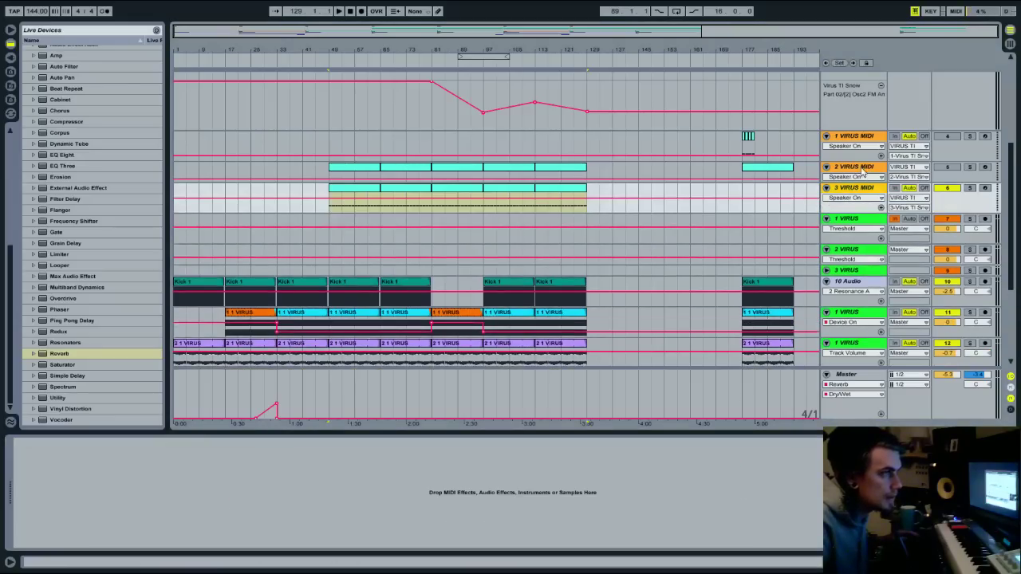
{"action": "scroll", "coordinate": [842, 135], "scroll_direction": "up", "scroll_amount": 5}
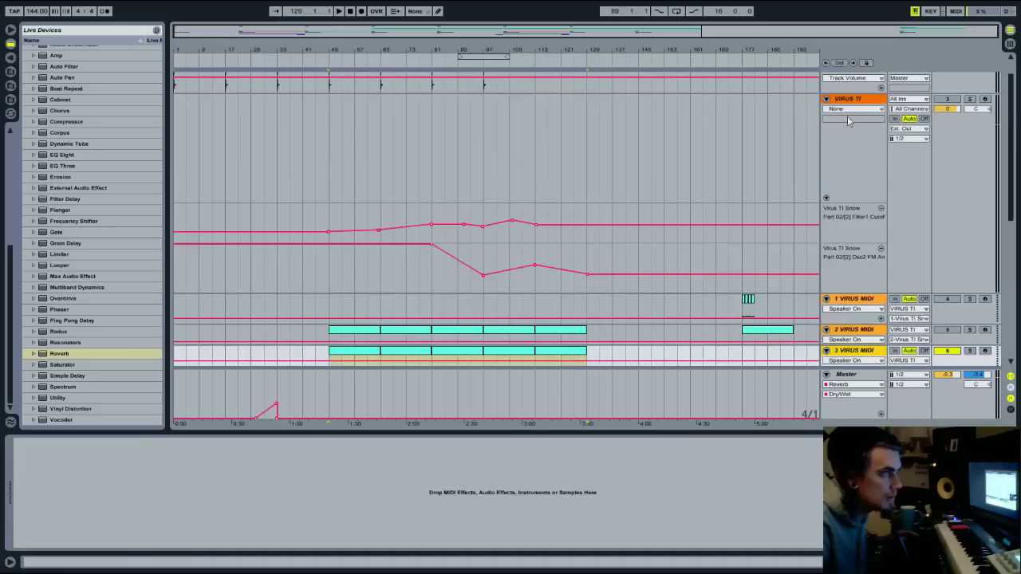
{"action": "left_click", "coordinate": [848, 100]}
{"action": "left_click", "coordinate": [38, 443]}
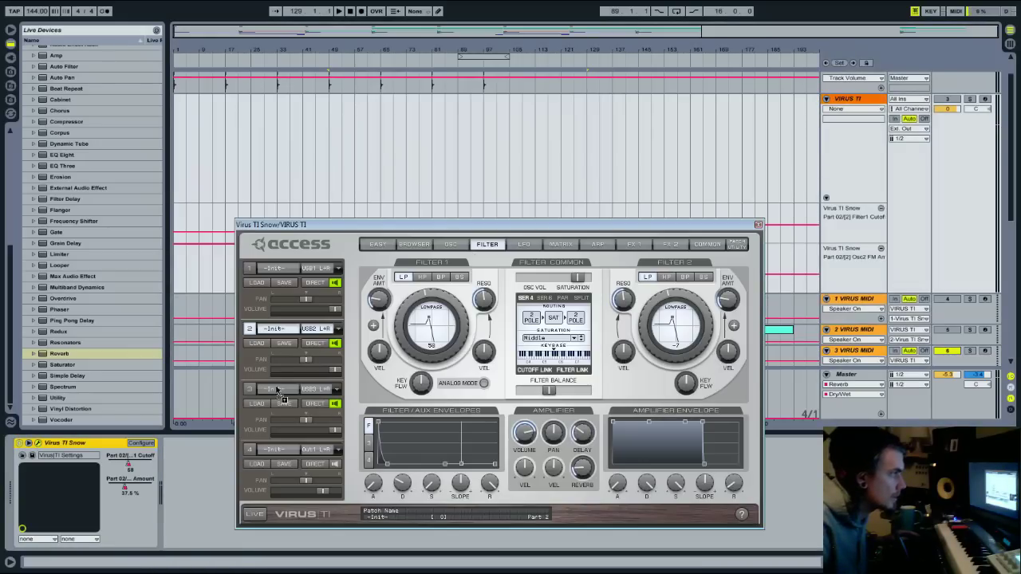
{"action": "key", "text": "space"}
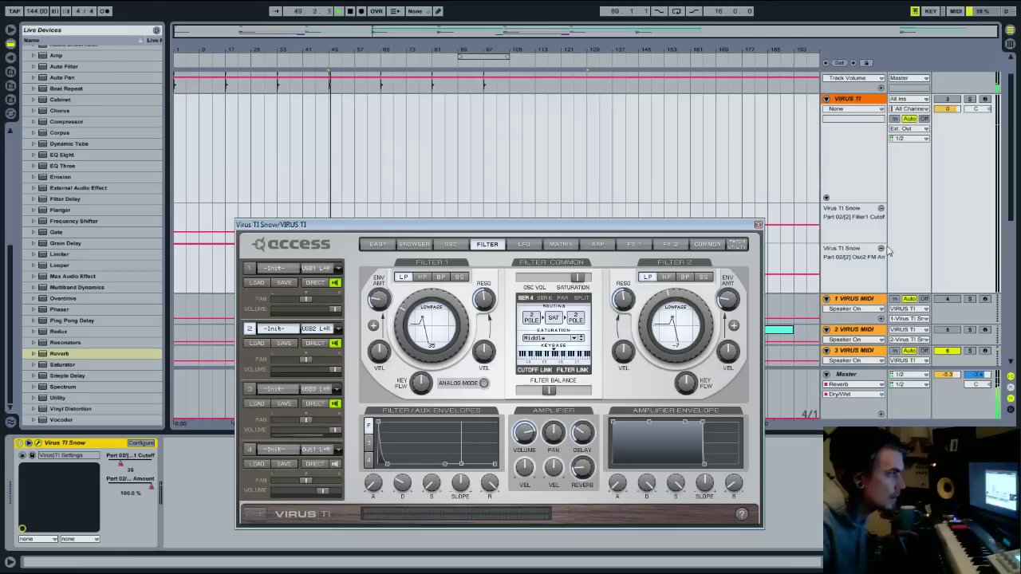
{"action": "mouse_move", "coordinate": [748, 230]}
{"action": "left_mouse_down"}
{"action": "mouse_move", "coordinate": [751, 422]}
{"action": "mouse_move", "coordinate": [717, 206]}
{"action": "mouse_move", "coordinate": [766, 224]}
{"action": "left_mouse_up"}
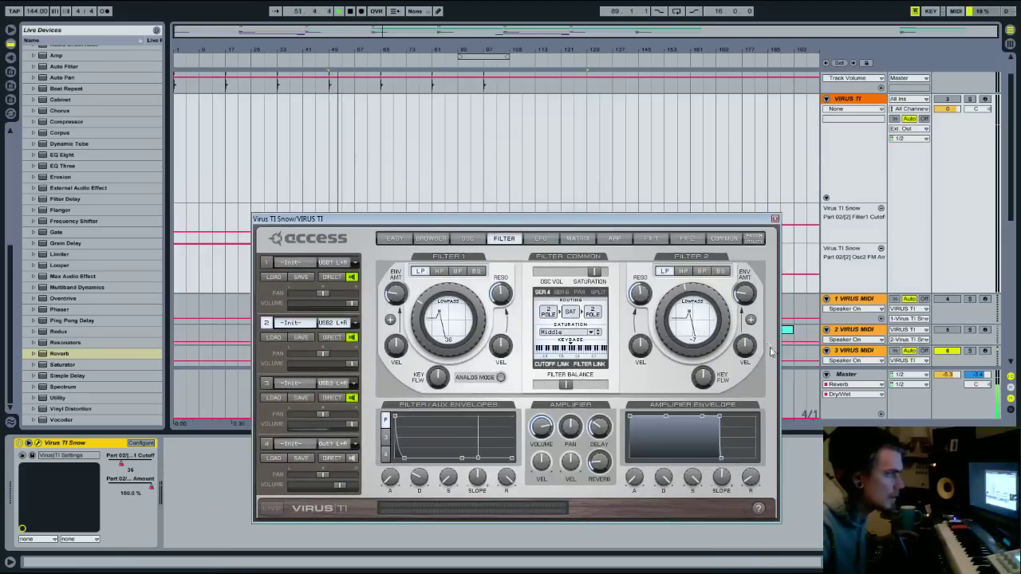
{"action": "left_click", "coordinate": [715, 238]}
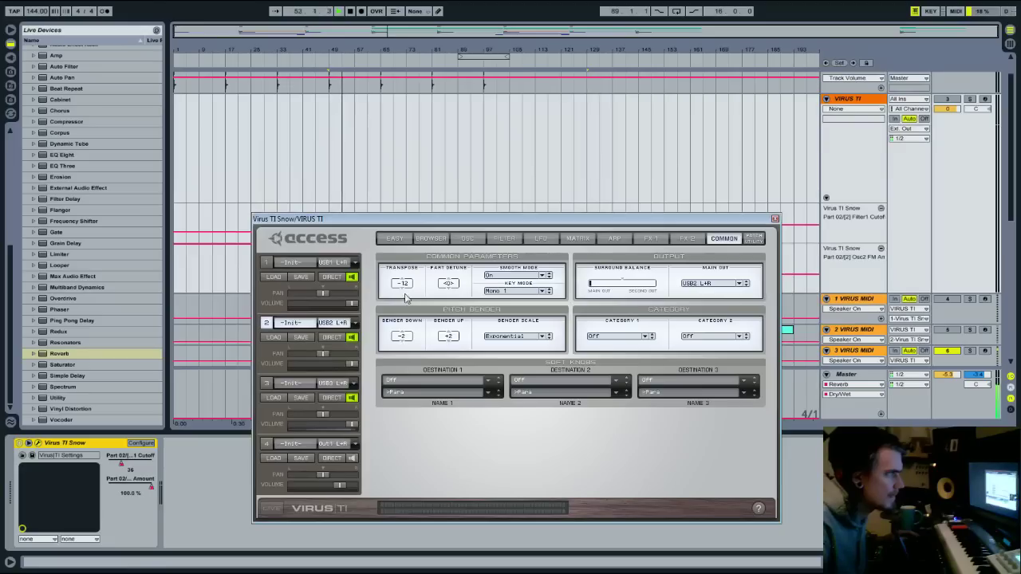
{"action": "key", "text": "space"}
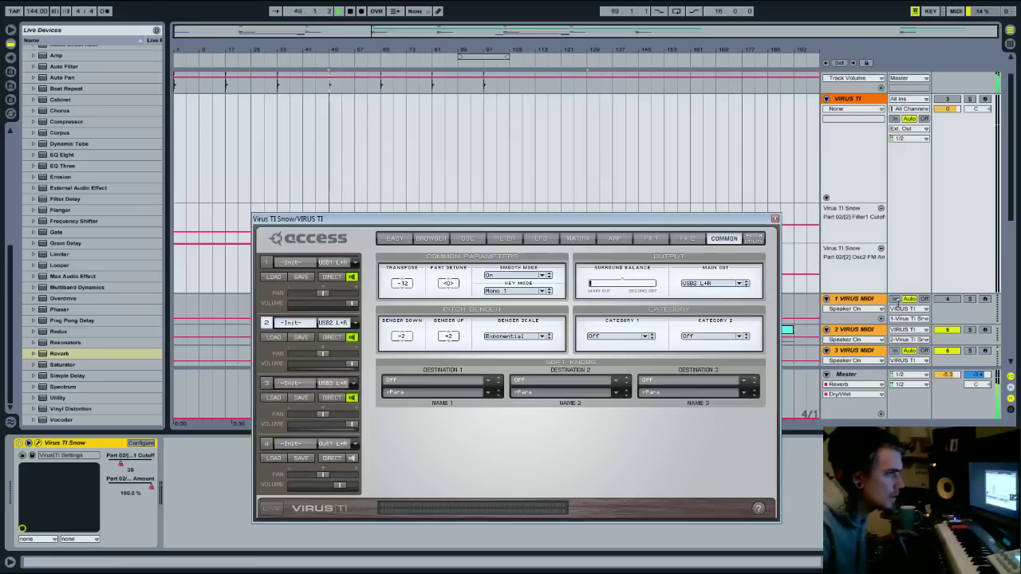
{"action": "key", "text": "space"}
Activate the 1 VIRUS MIDI track, deactivate 2 VIRUS MIDI and enlarge the 3 VIRUS MIDI track
{"action": "left_click", "coordinate": [948, 299]}
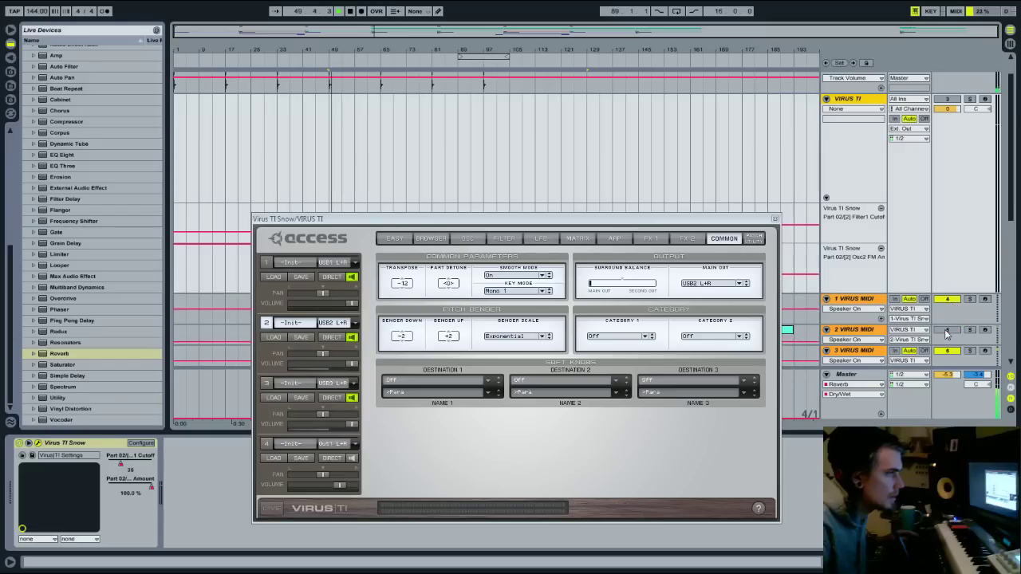
{"action": "left_click", "coordinate": [947, 332]}
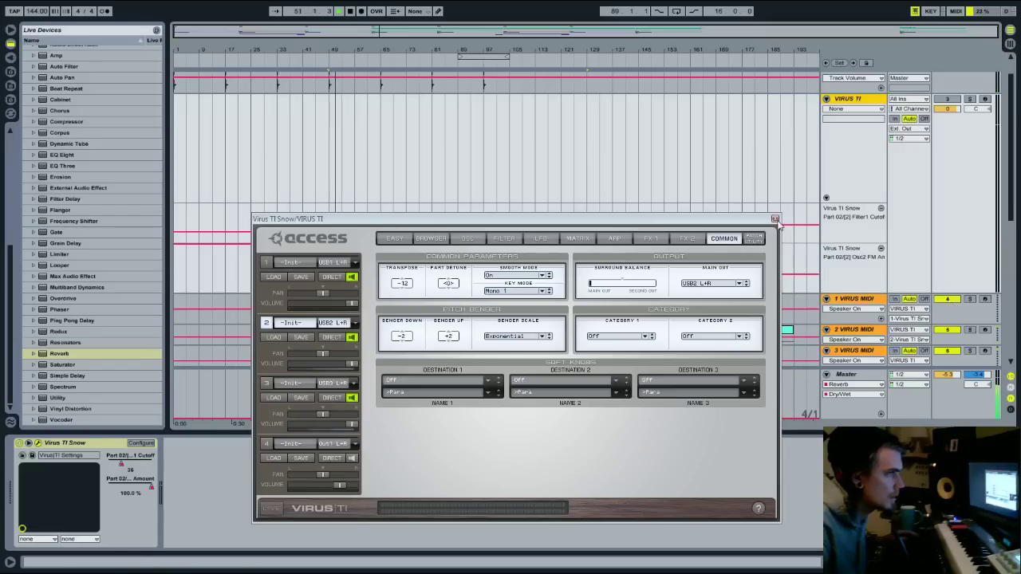
{"action": "left_click", "coordinate": [775, 219]}
{"action": "scroll", "coordinate": [837, 278], "scroll_direction": "down", "scroll_amount": 3}
{"action": "left_click_drag", "start_coordinate": [948, 259], "coordinate": [947, 269]}
{"action": "left_click", "coordinate": [947, 215]}
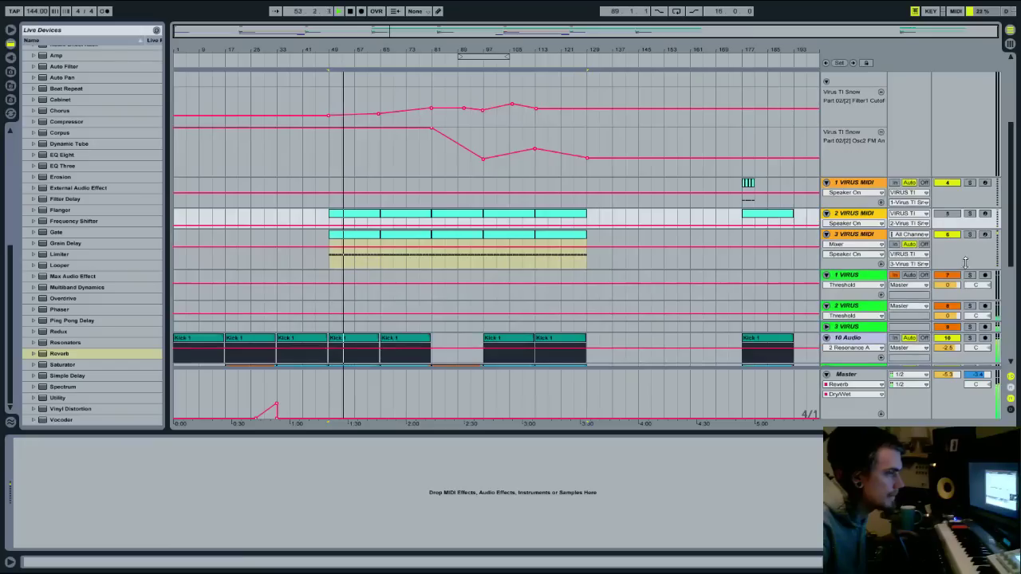
{"action": "left_click", "coordinate": [963, 261]}
Set part 3's transpose to Off in the Virus TI Snow editor while playing from bar 49, and close the editor
{"action": "scroll", "coordinate": [828, 188], "scroll_direction": "up", "scroll_amount": 5}
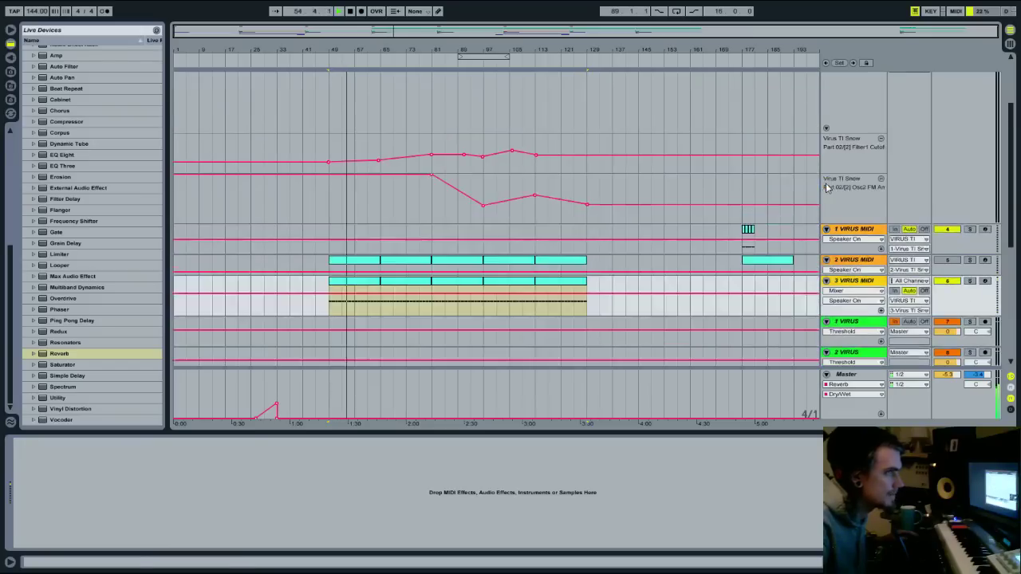
{"action": "left_click", "coordinate": [872, 102]}
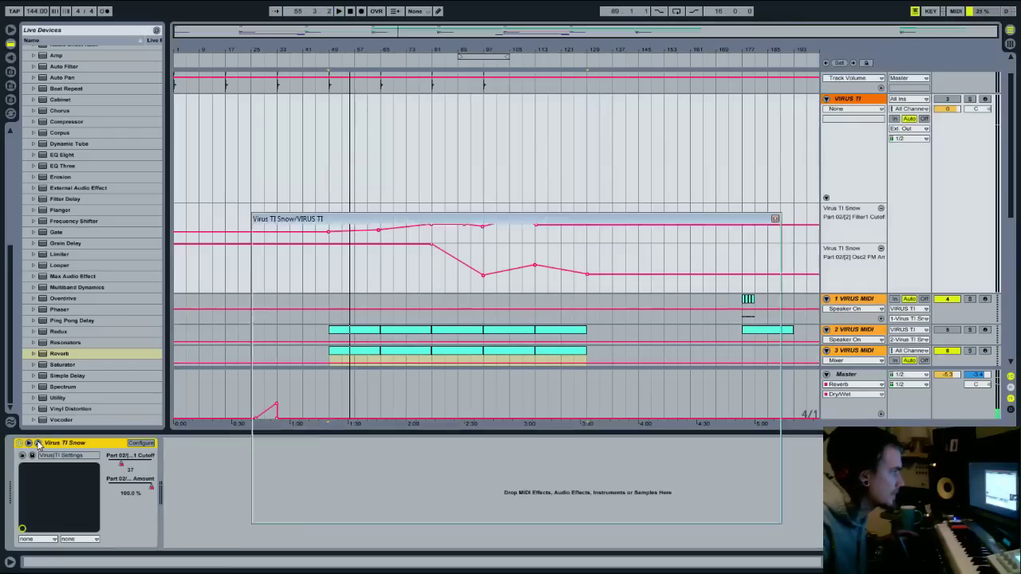
{"action": "left_click", "coordinate": [38, 442]}
{"action": "left_click", "coordinate": [266, 382]}
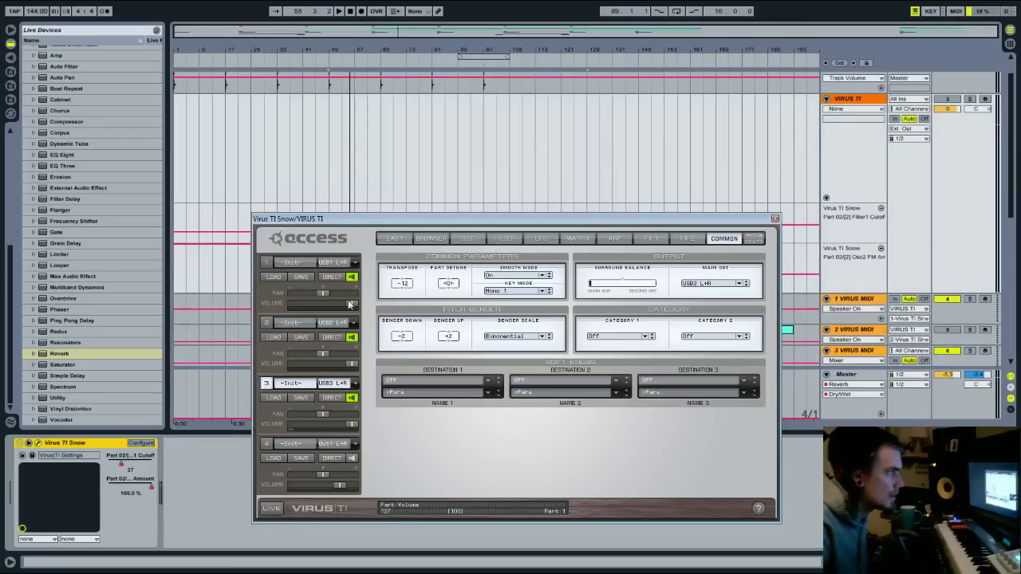
{"action": "key", "text": "space"}
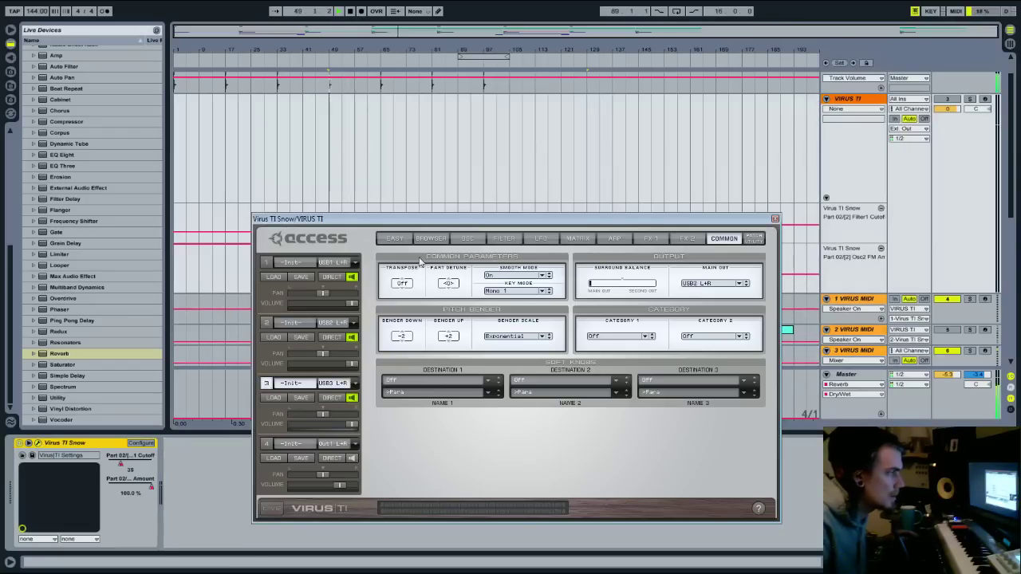
{"action": "left_click", "coordinate": [775, 219]}
{"action": "scroll", "coordinate": [979, 320], "scroll_direction": "down", "scroll_amount": 3}
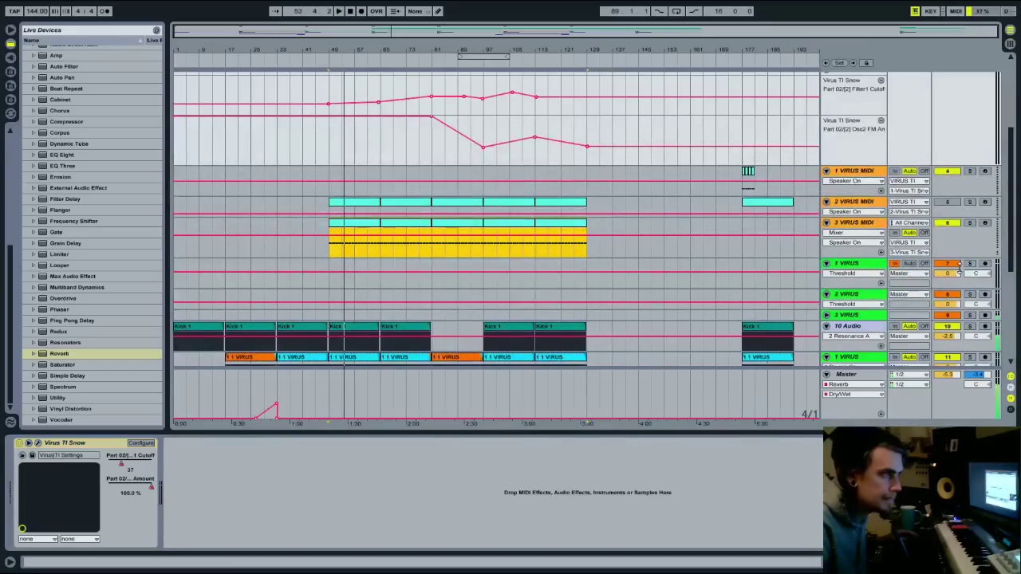
Stop playback, reactivate 2 VIRUS MIDI, and pan the 2 VIRUS audio track to 50R and 3 VIRUS to 50L
{"action": "key", "text": "space"}
{"action": "left_click", "coordinate": [949, 204]}
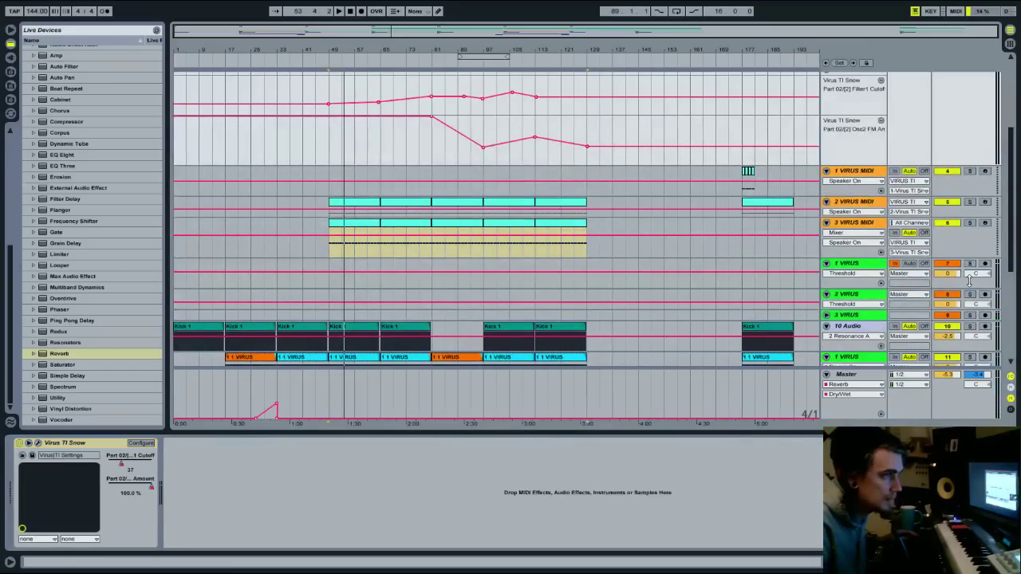
{"action": "left_click", "coordinate": [972, 304]}
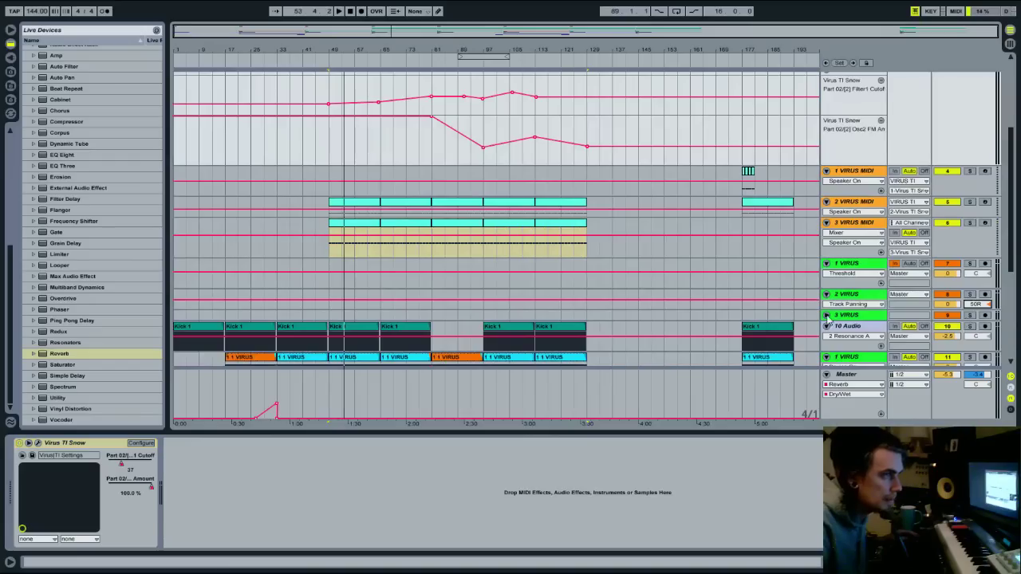
{"action": "left_click", "coordinate": [826, 315]}
Narrow the panning to about 6R on 2 VIRUS and 19L on 3 VIRUS while playing from bar 65
{"action": "key", "text": "space"}
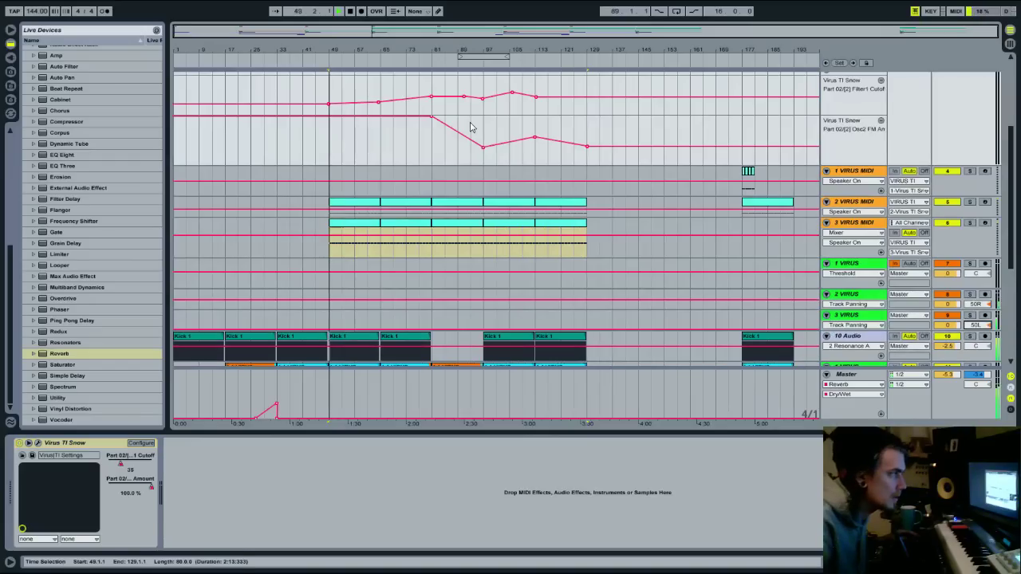
{"action": "left_click", "coordinate": [375, 58]}
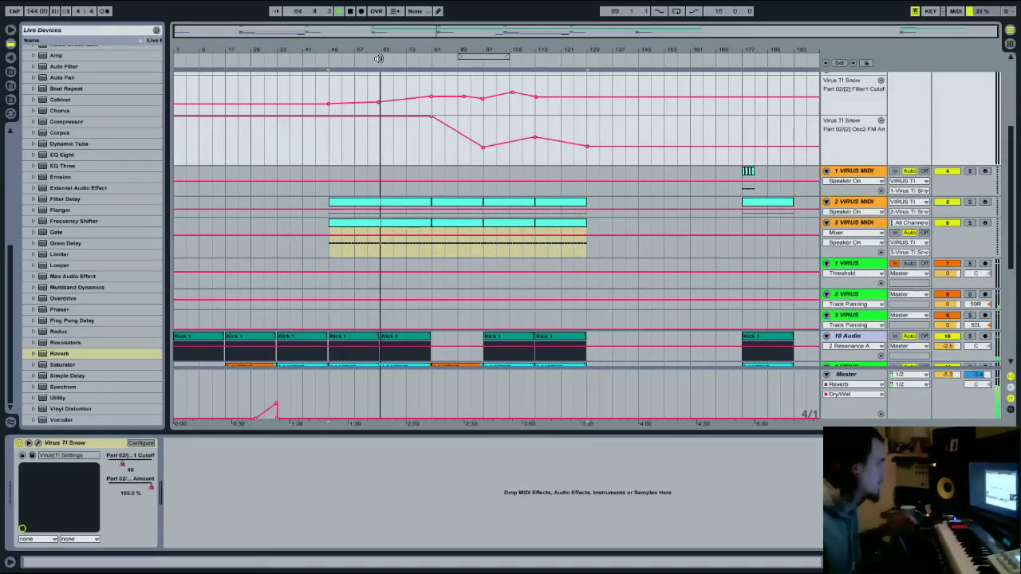
{"action": "mouse_move", "coordinate": [975, 326]}
{"action": "left_mouse_down"}
{"action": "mouse_move", "coordinate": [976, 308]}
{"action": "mouse_move", "coordinate": [975, 332]}
{"action": "mouse_move", "coordinate": [975, 320]}
{"action": "left_mouse_up"}
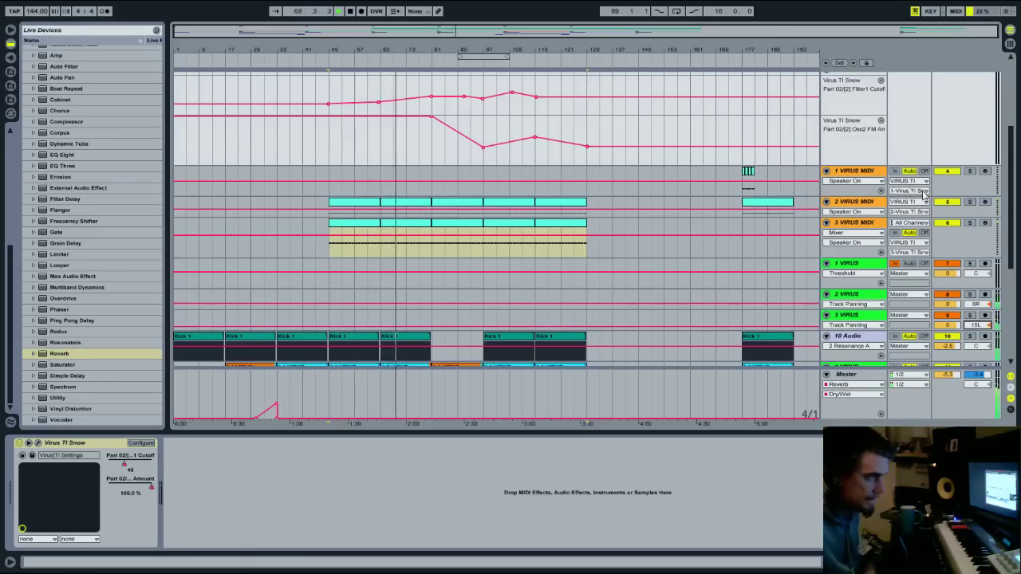
Check part 3's oscillator and common settings in the Virus TI Snow editor, and try a Filter 1 cutoff of 109
{"action": "scroll", "coordinate": [762, 413], "scroll_direction": "up", "scroll_amount": 4}
{"action": "scroll", "coordinate": [762, 413], "scroll_direction": "down", "scroll_amount": 5}
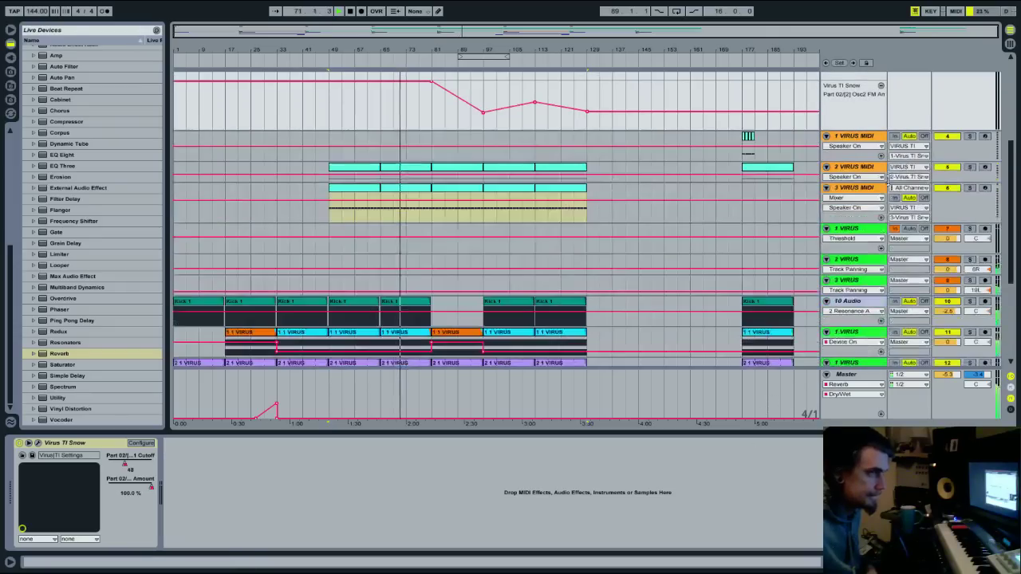
{"action": "left_click", "coordinate": [37, 443]}
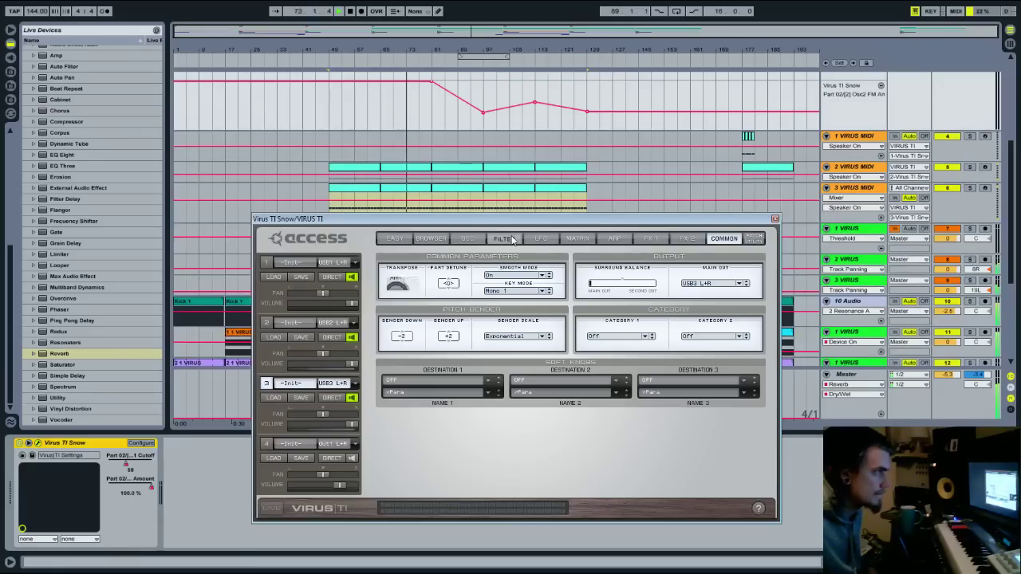
{"action": "left_click", "coordinate": [504, 239]}
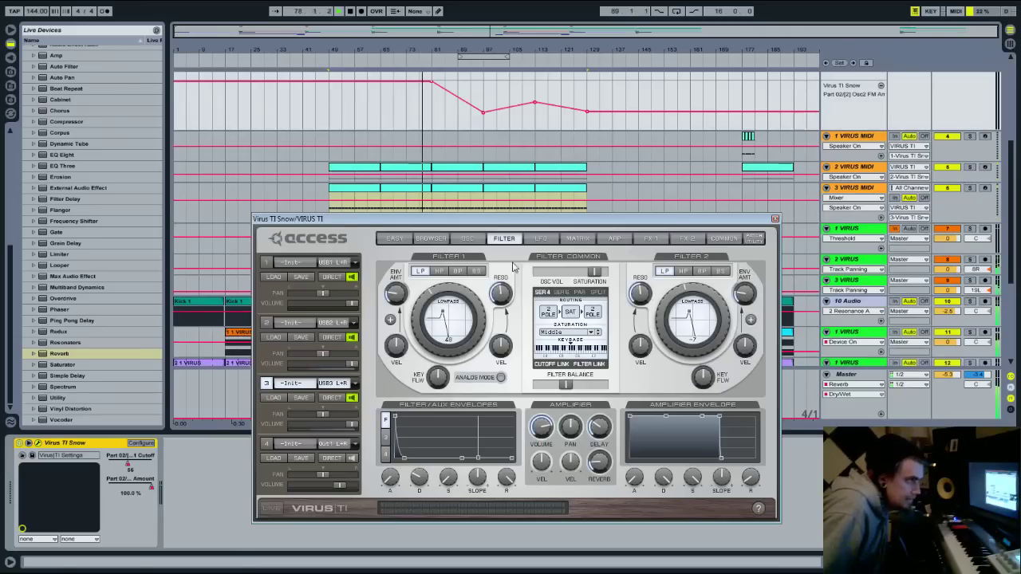
{"action": "left_click", "coordinate": [467, 238]}
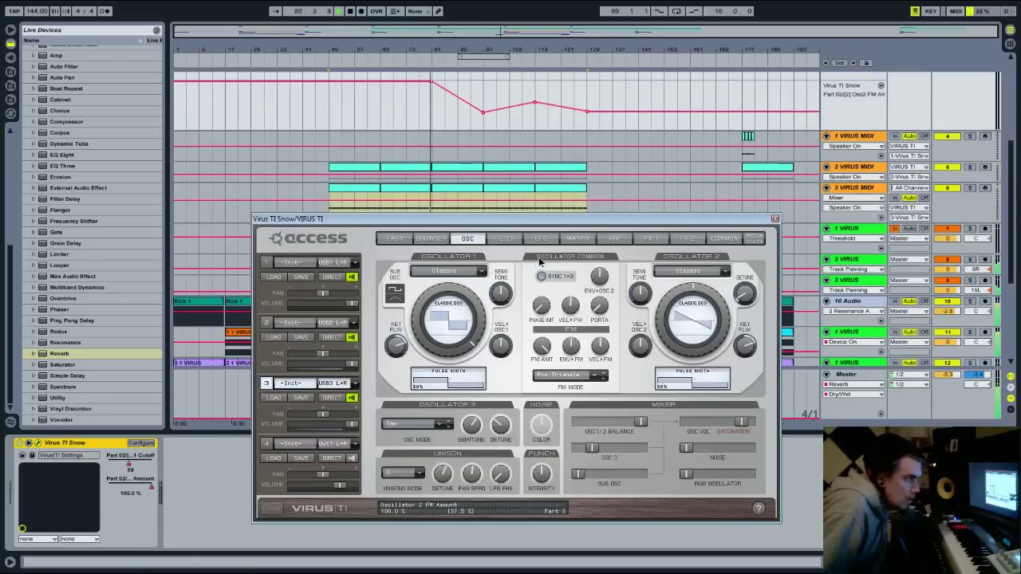
{"action": "left_click", "coordinate": [449, 61]}
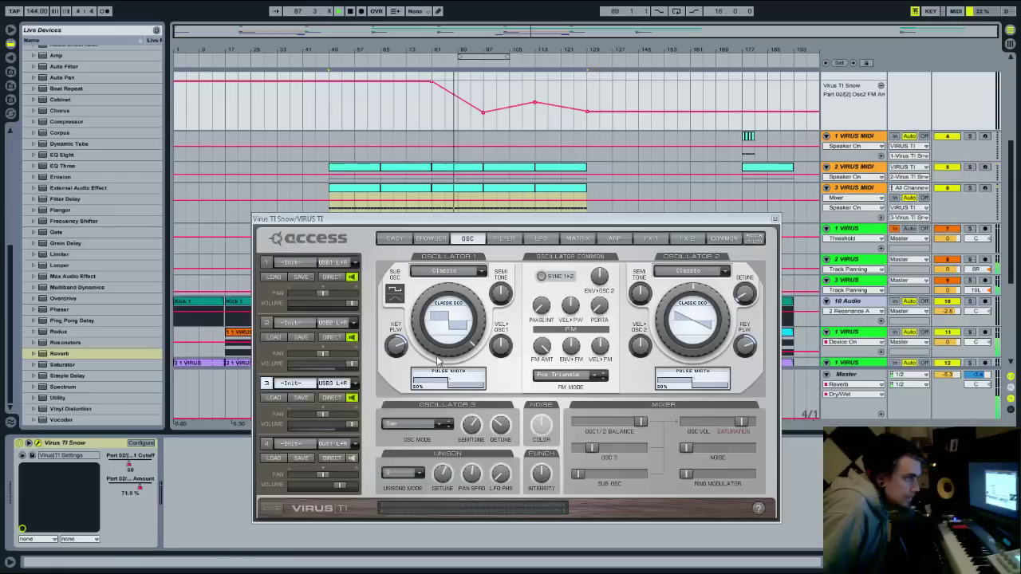
{"action": "left_click", "coordinate": [726, 239]}
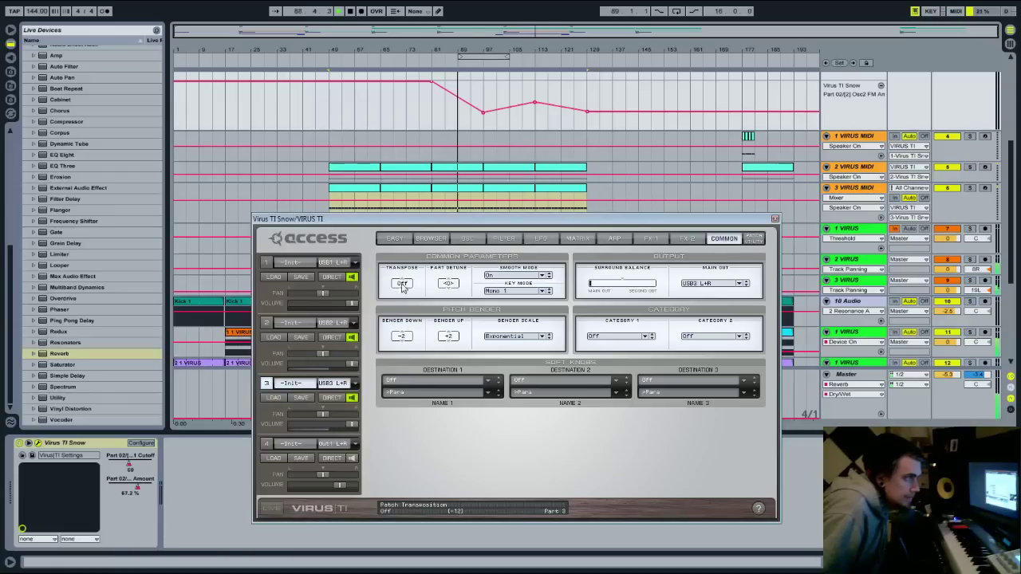
{"action": "left_click", "coordinate": [515, 240]}
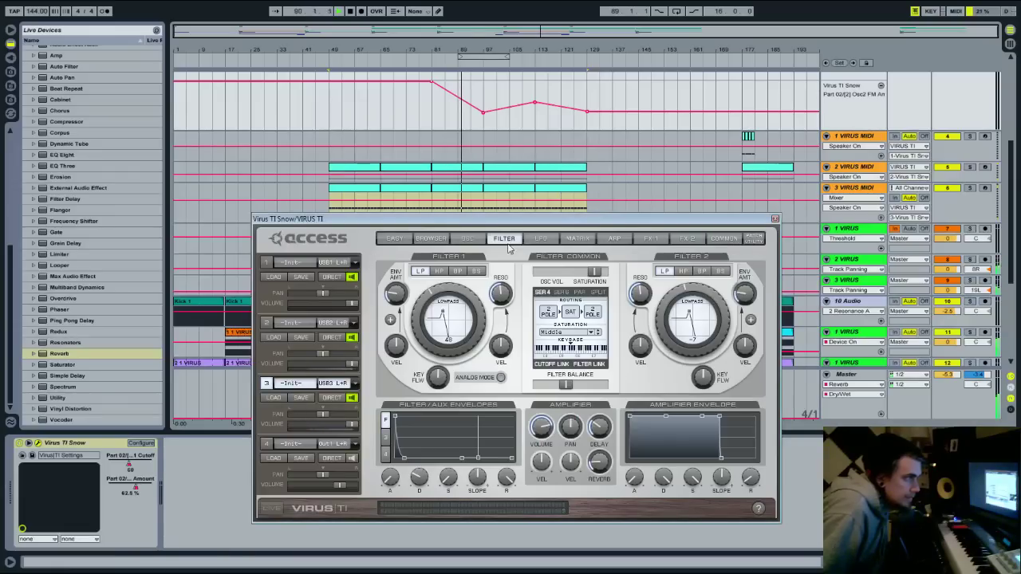
{"action": "left_click_drag", "start_coordinate": [428, 301], "coordinate": [453, 280]}
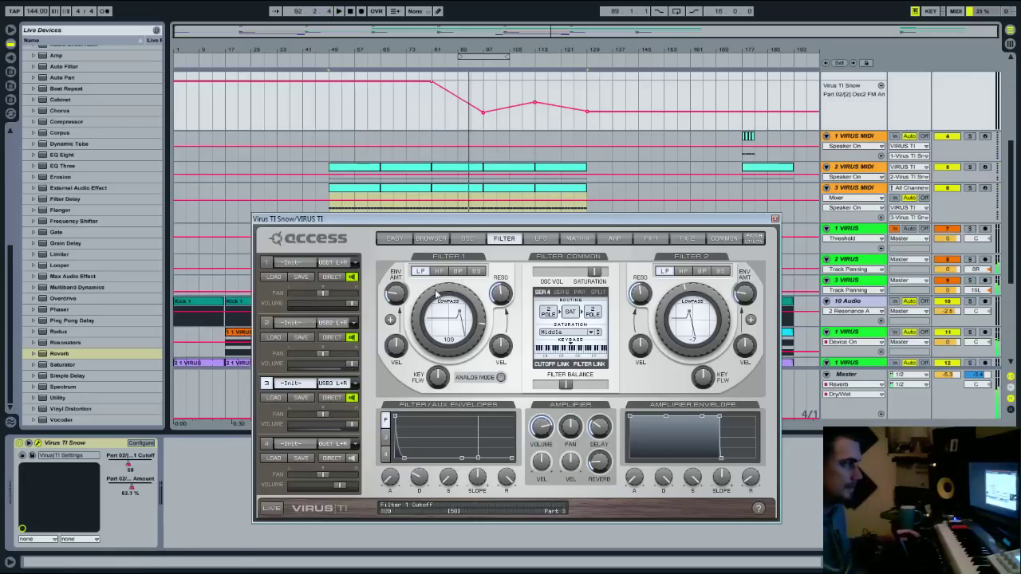
{"action": "left_click", "coordinate": [775, 218]}
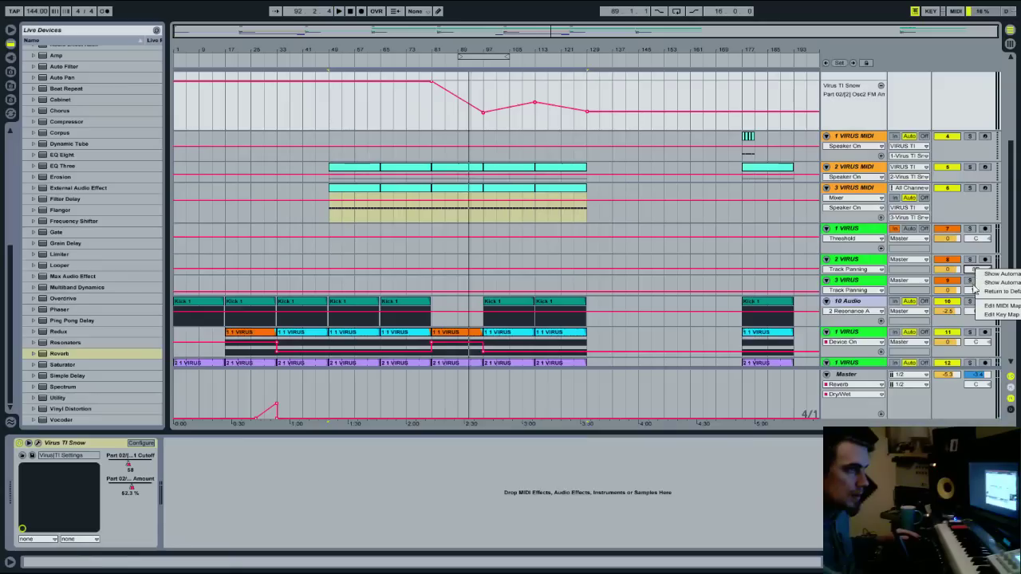
Recentre the panning of 2 VIRUS and 3 VIRUS, and play the part 3 clip from bar 49 with 2 VIRUS MIDI deactivated
{"action": "left_click", "coordinate": [948, 170]}
{"action": "left_click", "coordinate": [373, 189]}
{"action": "key", "text": "space"}
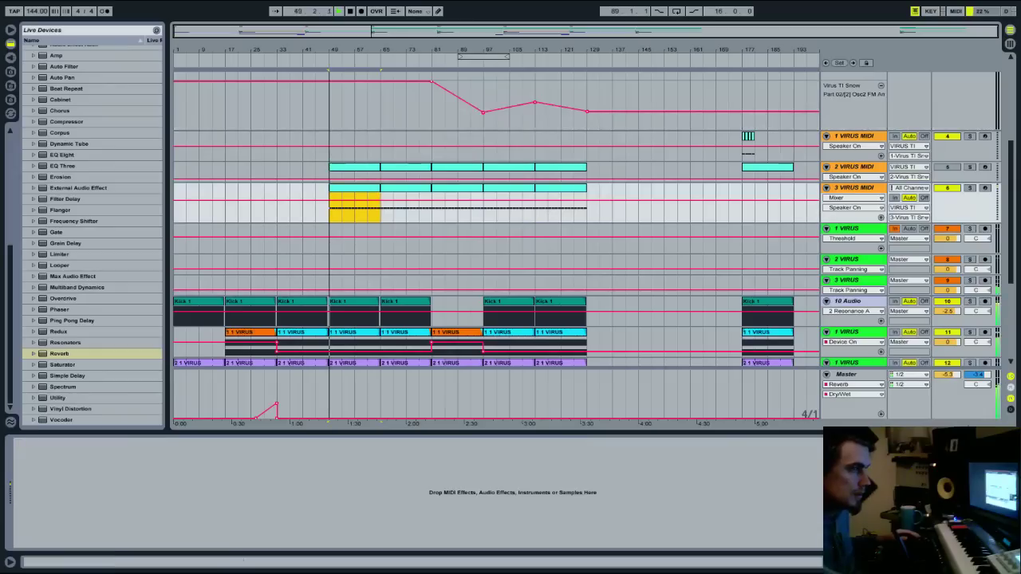
{"action": "double_click", "coordinate": [372, 189]}
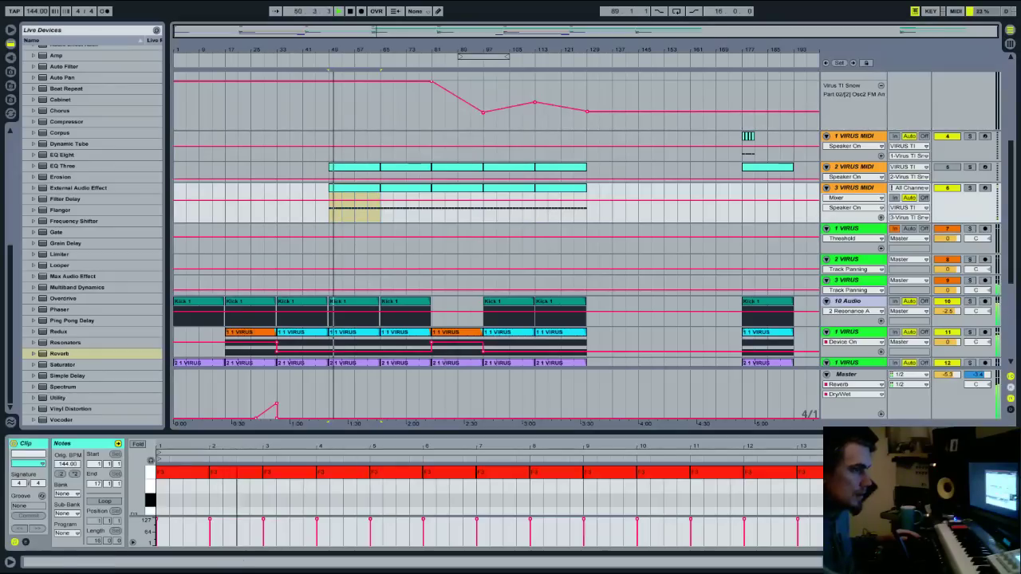
Open the Virus TI Snow editor and set part 3's oscillator 1 waveform shape to about 94% Wave>Saw
{"action": "scroll", "coordinate": [840, 162], "scroll_direction": "up", "scroll_amount": 2}
{"action": "scroll", "coordinate": [841, 162], "scroll_direction": "up", "scroll_amount": 2}
{"action": "left_click", "coordinate": [842, 145]}
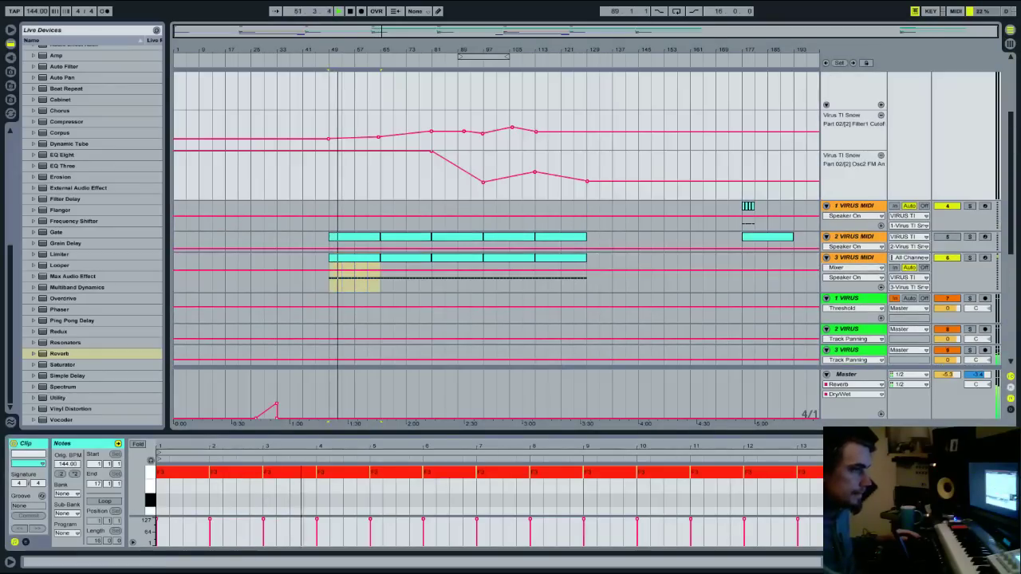
{"action": "key", "text": "shift+Tab"}
{"action": "left_click", "coordinate": [32, 455]}
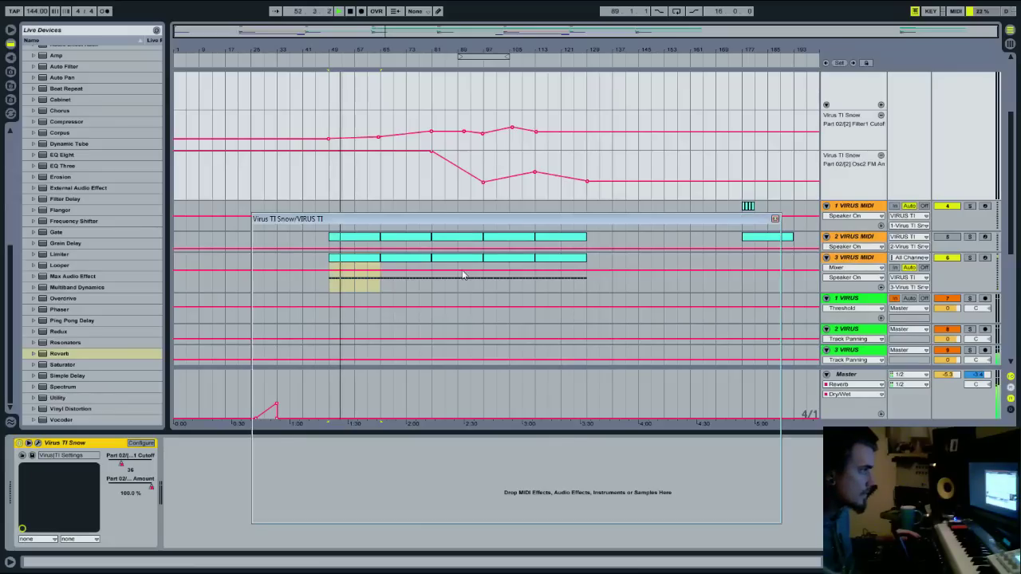
{"action": "left_click", "coordinate": [461, 249]}
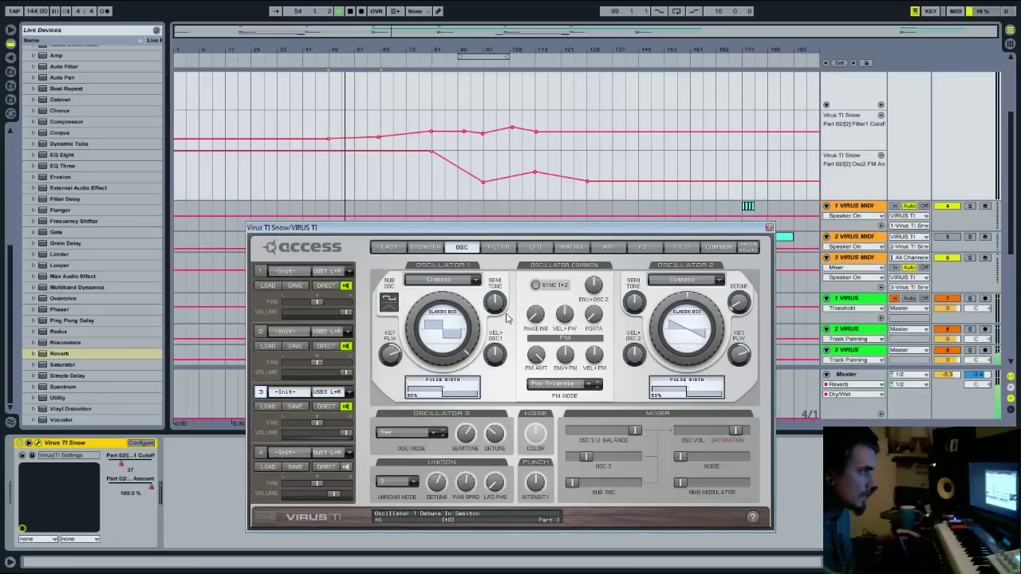
{"action": "left_click_drag", "start_coordinate": [447, 302], "coordinate": [429, 348]}
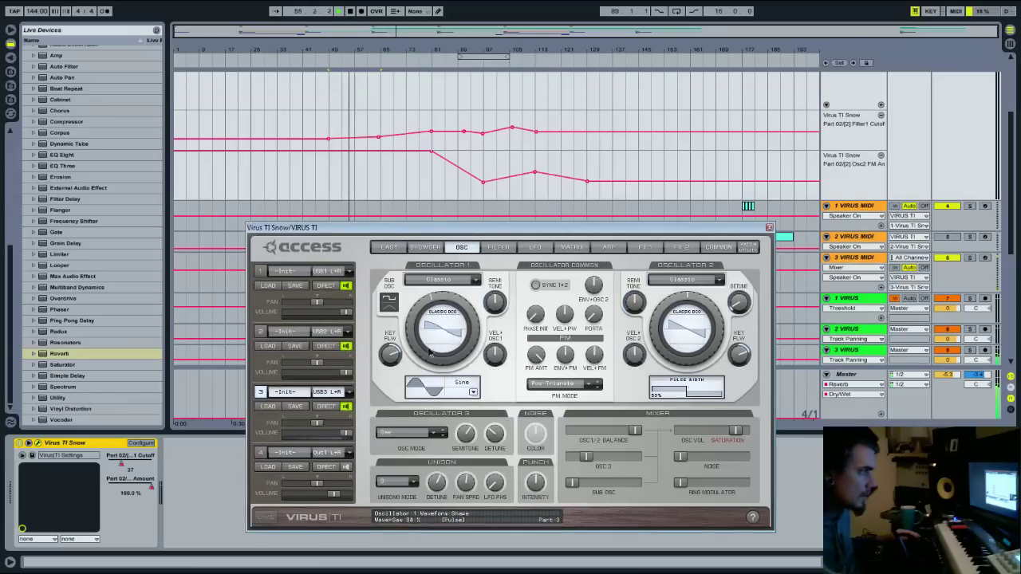
Replay from bar 49, set part 3's unison mode to Twin, and raise its sub oscillator and ring modulator volumes
{"action": "left_click", "coordinate": [958, 264]}
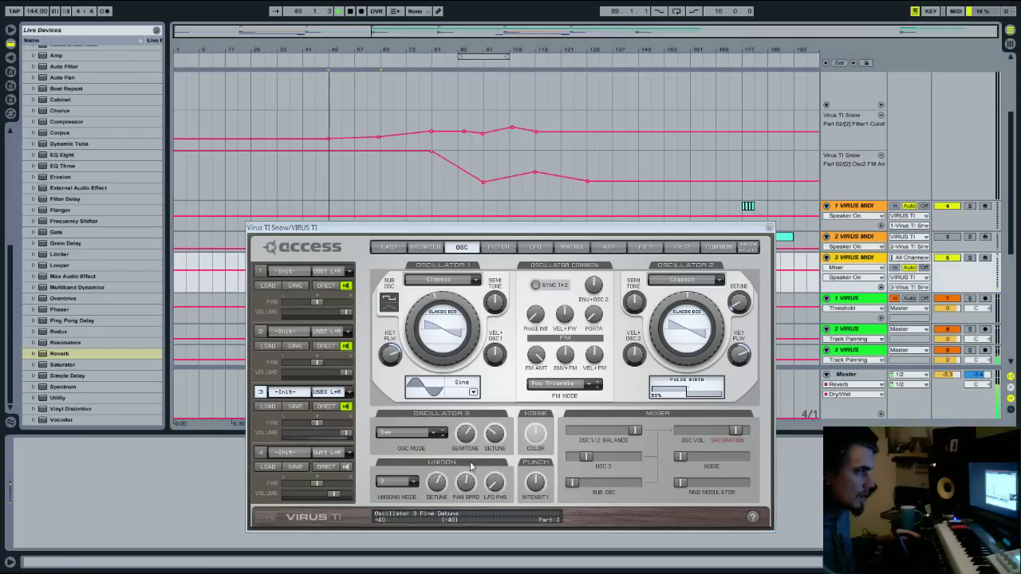
{"action": "left_click", "coordinate": [407, 485]}
{"action": "left_click", "coordinate": [404, 485]}
{"action": "left_click", "coordinate": [403, 495]}
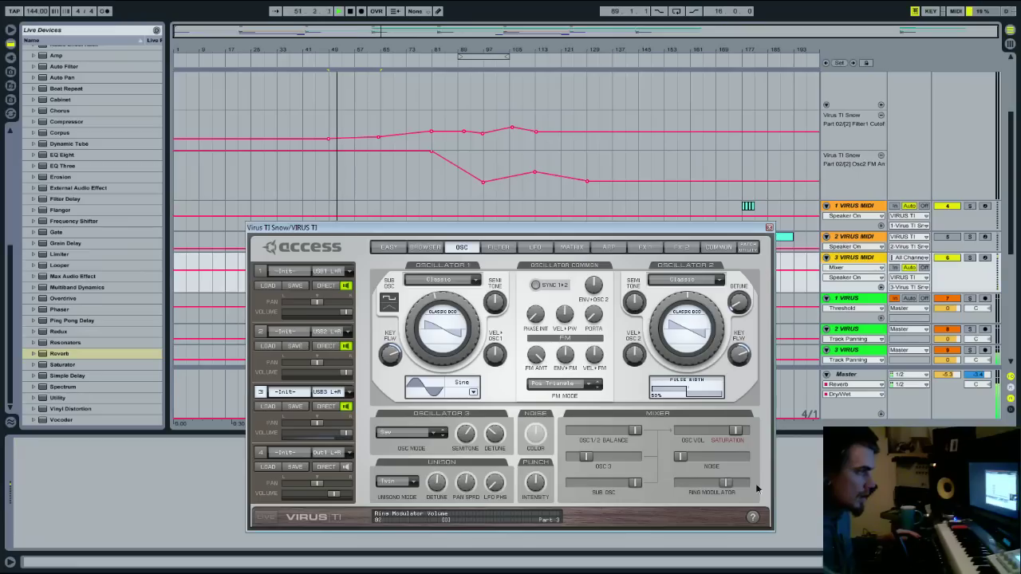
Move part 3's oscillator 1 shape to saw, then try a pulse shape on oscillator 2 and return it to saw
{"action": "left_click_drag", "start_coordinate": [433, 298], "coordinate": [438, 307]}
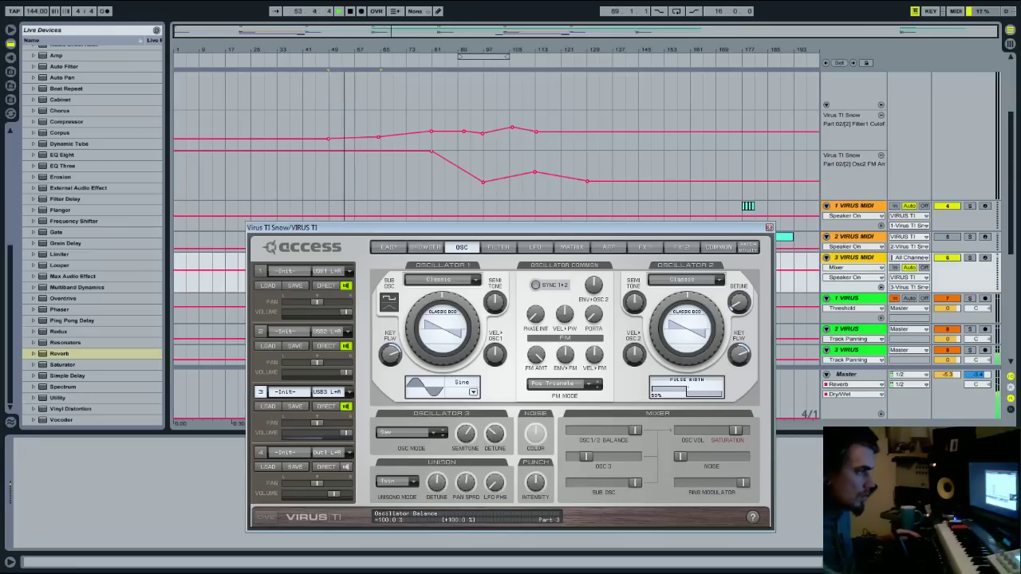
{"action": "left_click_drag", "start_coordinate": [668, 301], "coordinate": [697, 246]}
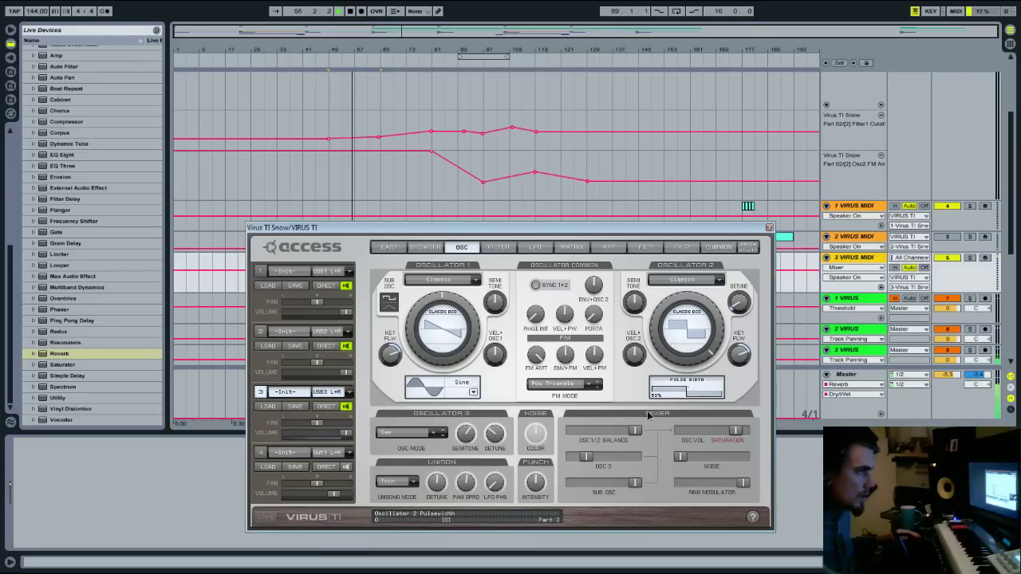
{"action": "left_click_drag", "start_coordinate": [671, 311], "coordinate": [656, 343]}
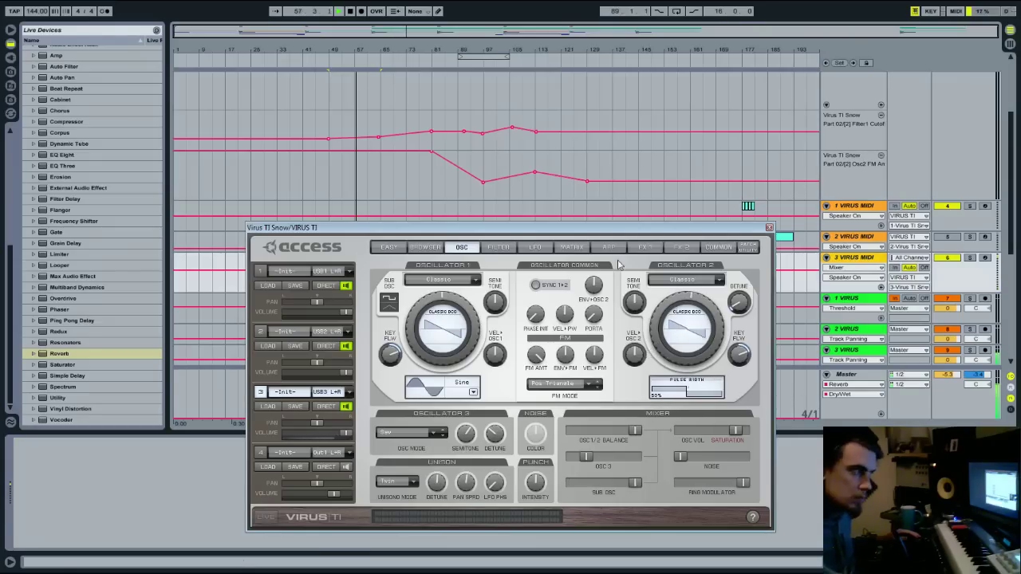
Set part 3's Filter 1 cutoff to 127 and its envelope amount to about 43.8%, and close the editor
{"action": "left_click", "coordinate": [499, 247]}
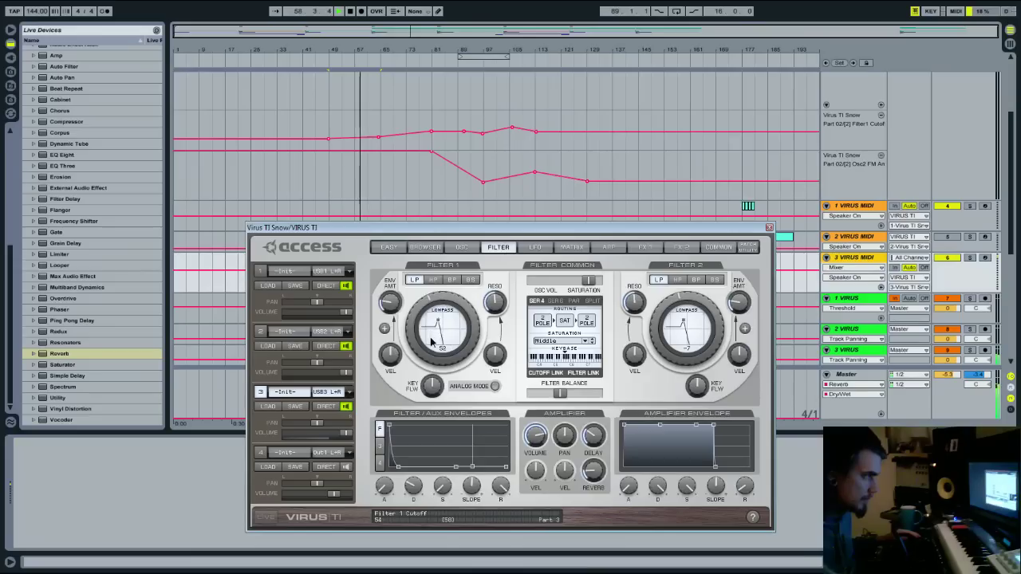
{"action": "left_click_drag", "start_coordinate": [431, 349], "coordinate": [400, 217]}
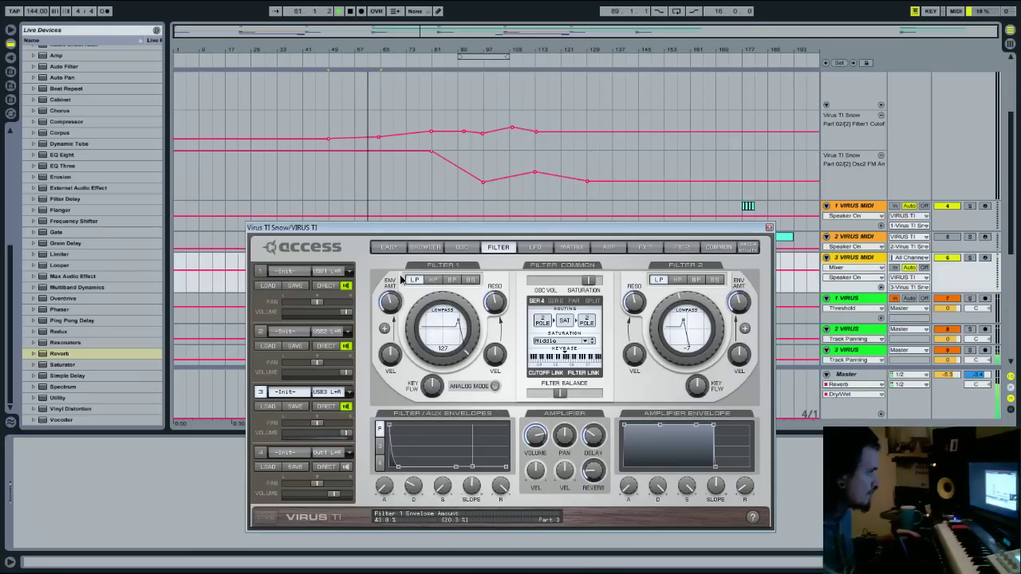
{"action": "left_click", "coordinate": [768, 228]}
Reactivate 2 VIRUS MIDI and play the arrangement from its first clip at bar 49
{"action": "key", "text": "space"}
{"action": "scroll", "coordinate": [372, 130], "scroll_direction": "down", "scroll_amount": 5}
{"action": "left_click", "coordinate": [372, 130]}
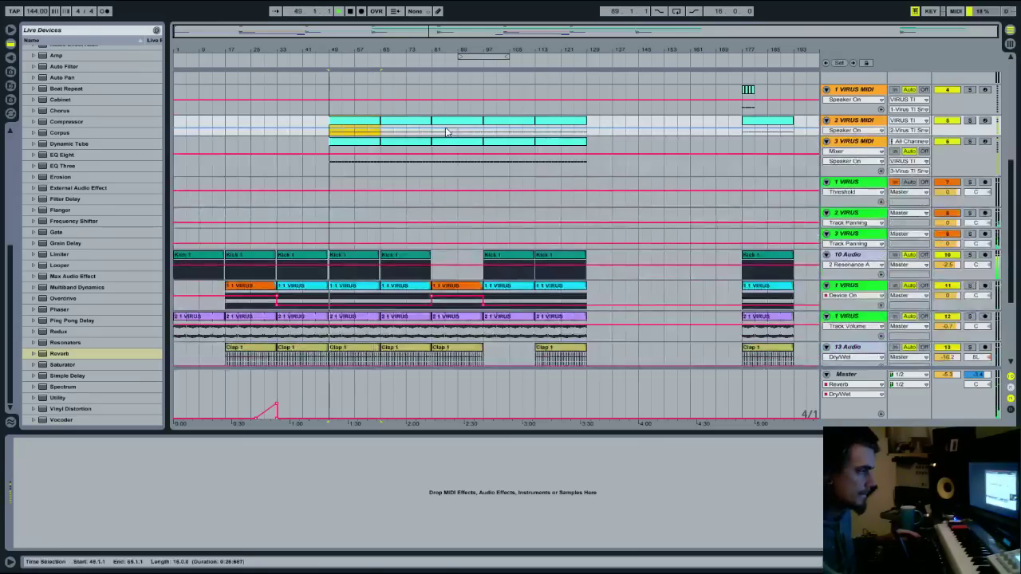
Delete the 3 VIRUS MIDI clips between bars 49 and 81, and listen to the transition from bar 73
{"action": "left_click", "coordinate": [351, 146]}
{"action": "left_click_drag", "start_coordinate": [351, 146], "coordinate": [458, 147]}
{"action": "left_click", "coordinate": [409, 59]}
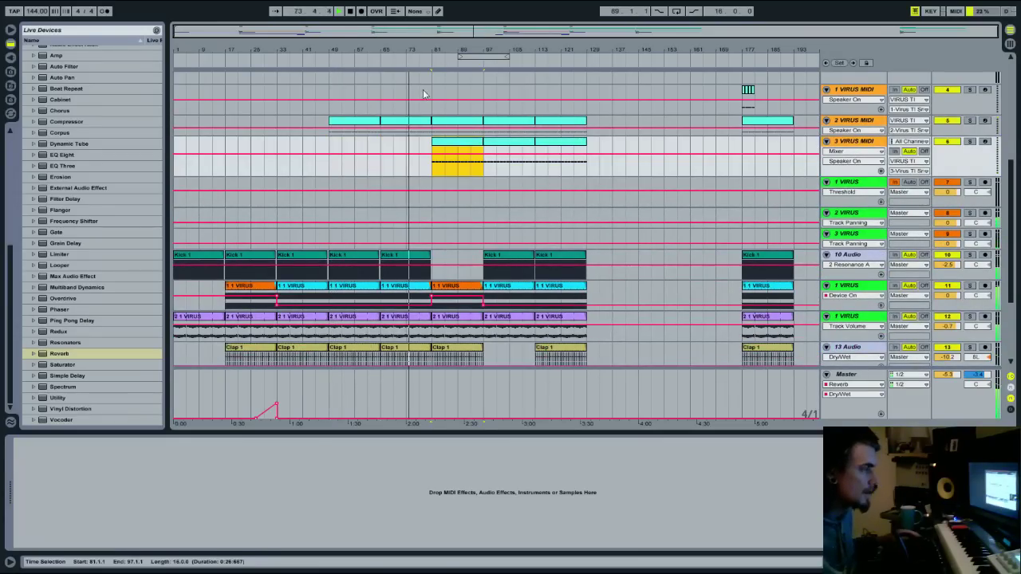
{"action": "scroll", "coordinate": [423, 94], "scroll_direction": "up", "scroll_amount": 2}
{"action": "left_click", "coordinate": [430, 58]}
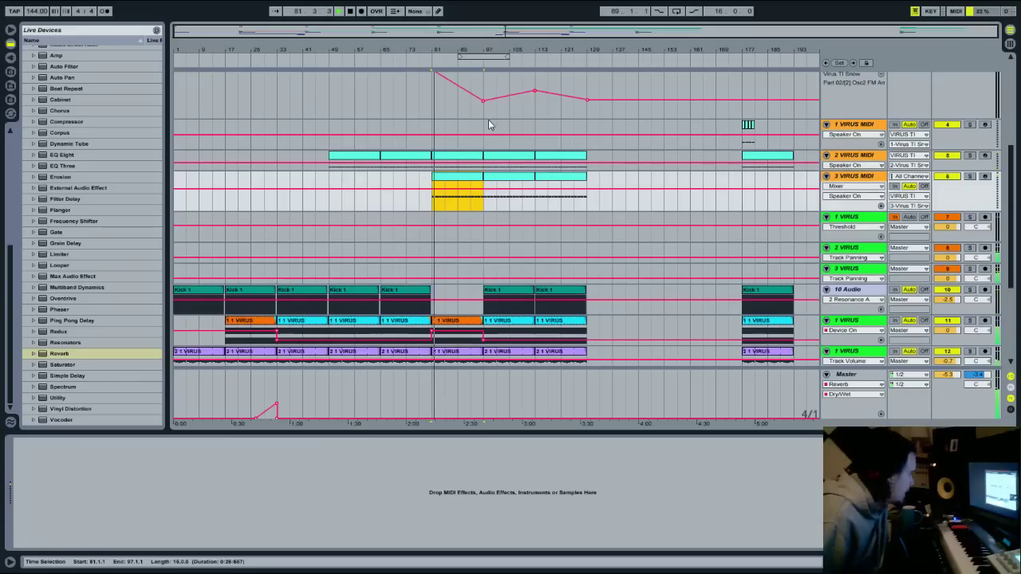
Delete the 2 VIRUS MIDI clips from bar 97 to 129 and refill the gap with two duplicates of the bar 81 clip
{"action": "left_click", "coordinate": [519, 159]}
{"action": "left_click_drag", "start_coordinate": [519, 159], "coordinate": [558, 161]}
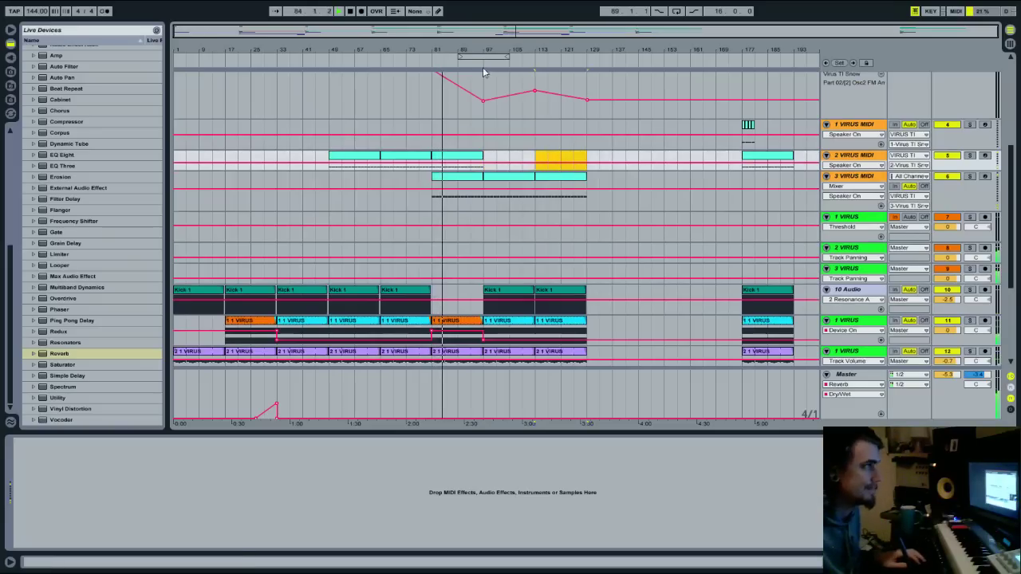
{"action": "left_click", "coordinate": [462, 155]}
{"action": "key", "text": "ctrl+d"}
{"action": "key", "text": "ctrl+d"}
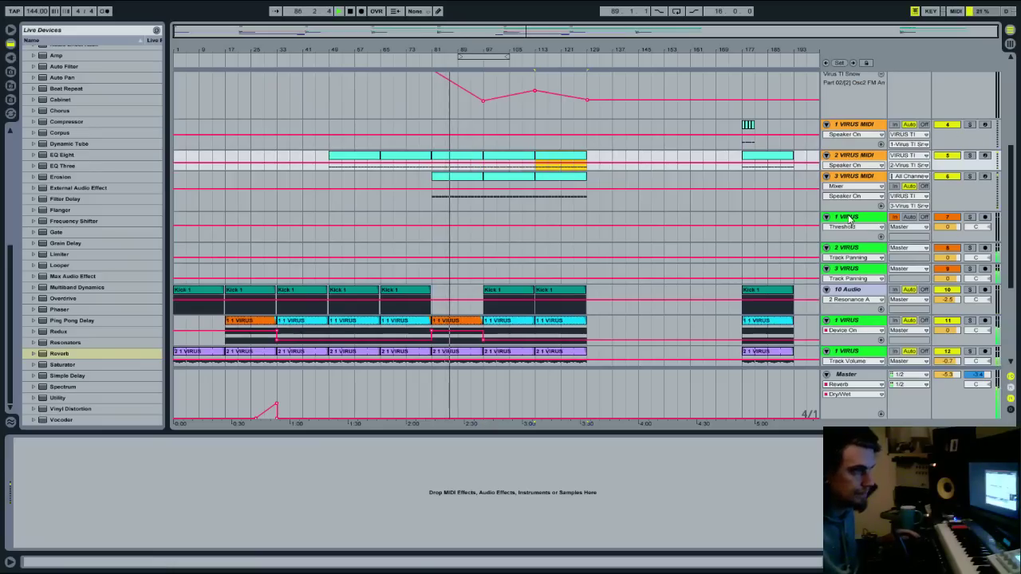
Raise part 2's reverb send to -5.75 dB in the Virus TI Snow editor and close the editor
{"action": "left_click", "coordinate": [853, 156]}
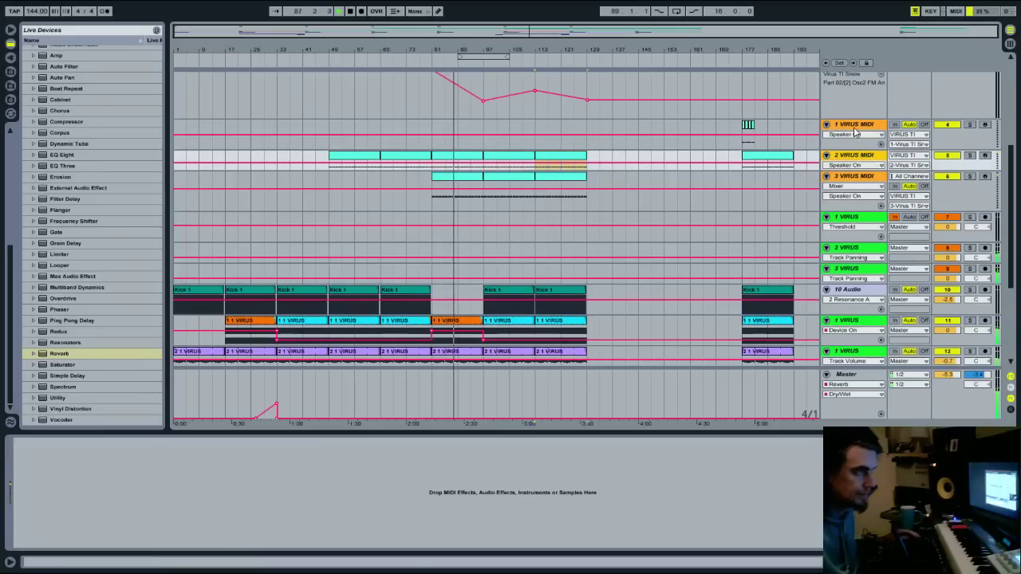
{"action": "left_click", "coordinate": [960, 115]}
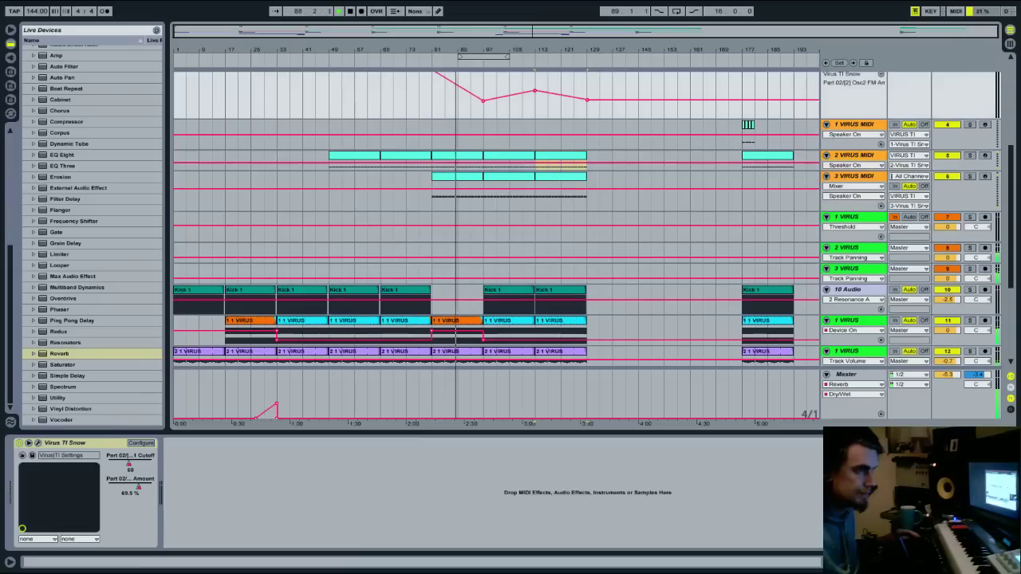
{"action": "left_click", "coordinate": [36, 443]}
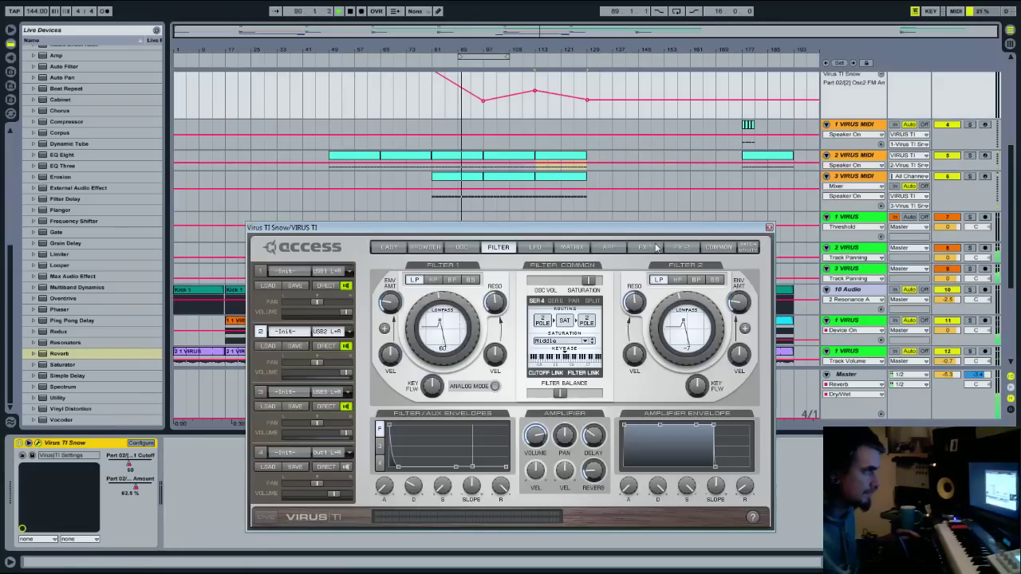
{"action": "left_click", "coordinate": [646, 247]}
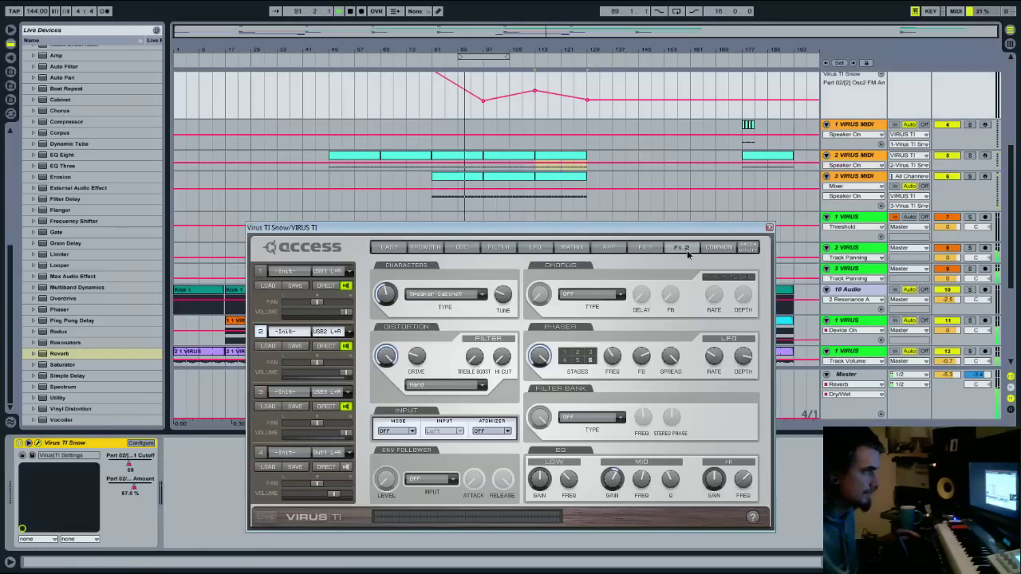
{"action": "left_click", "coordinate": [682, 248]}
{"action": "left_click_drag", "start_coordinate": [381, 387], "coordinate": [388, 352]}
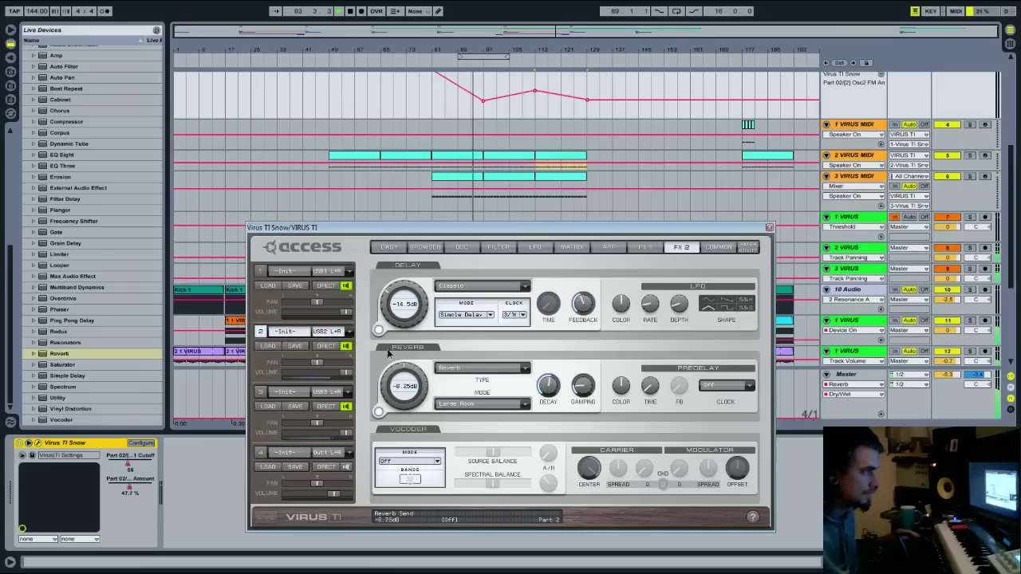
{"action": "left_click", "coordinate": [770, 228]}
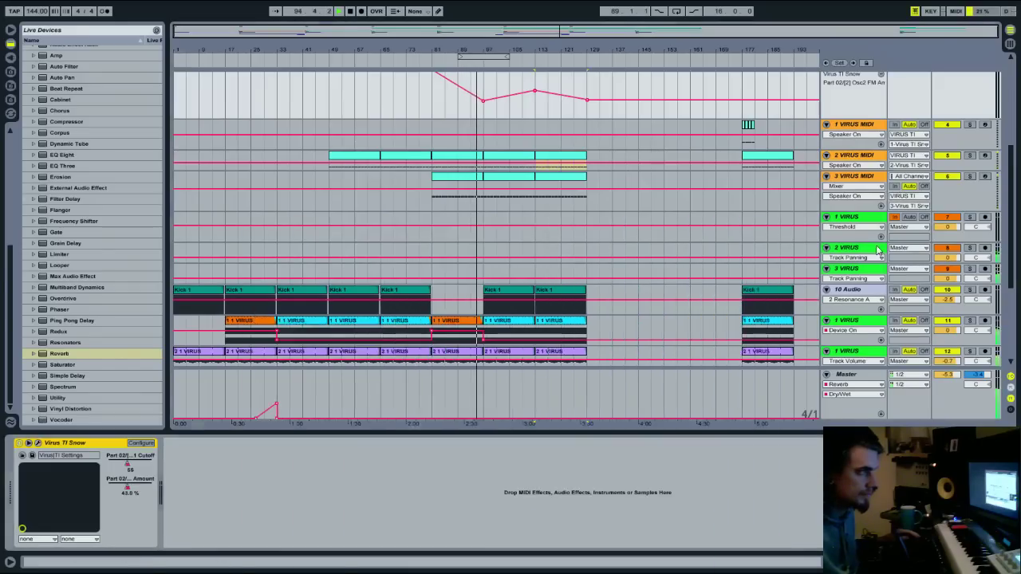
Open the Virus TI Snow editor and mute 3 VIRUS MIDI so that part 2 is heard without it
{"action": "scroll", "coordinate": [877, 250], "scroll_direction": "down", "scroll_amount": 3}
{"action": "scroll", "coordinate": [877, 249], "scroll_direction": "up", "scroll_amount": 1}
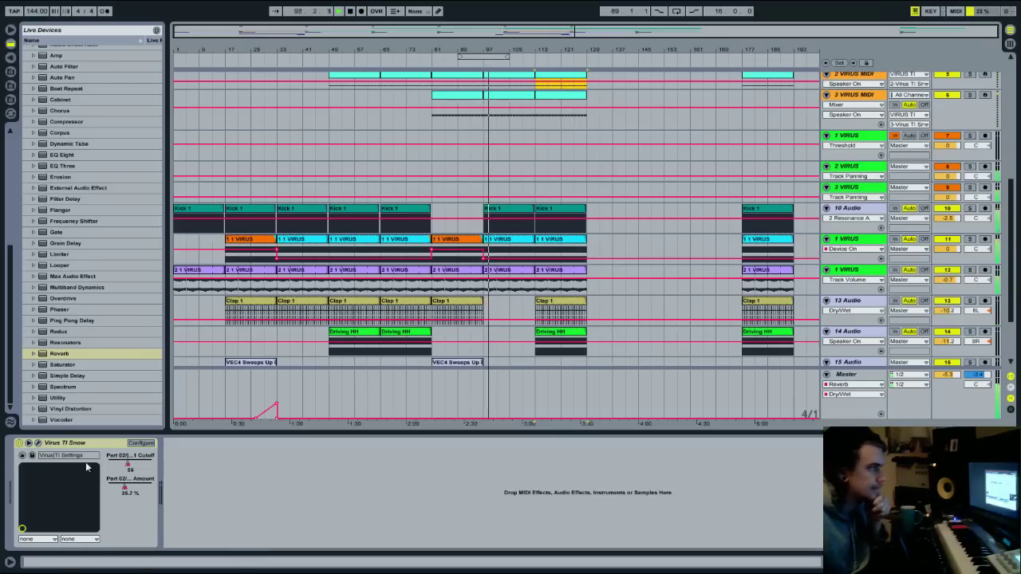
{"action": "left_click", "coordinate": [37, 443]}
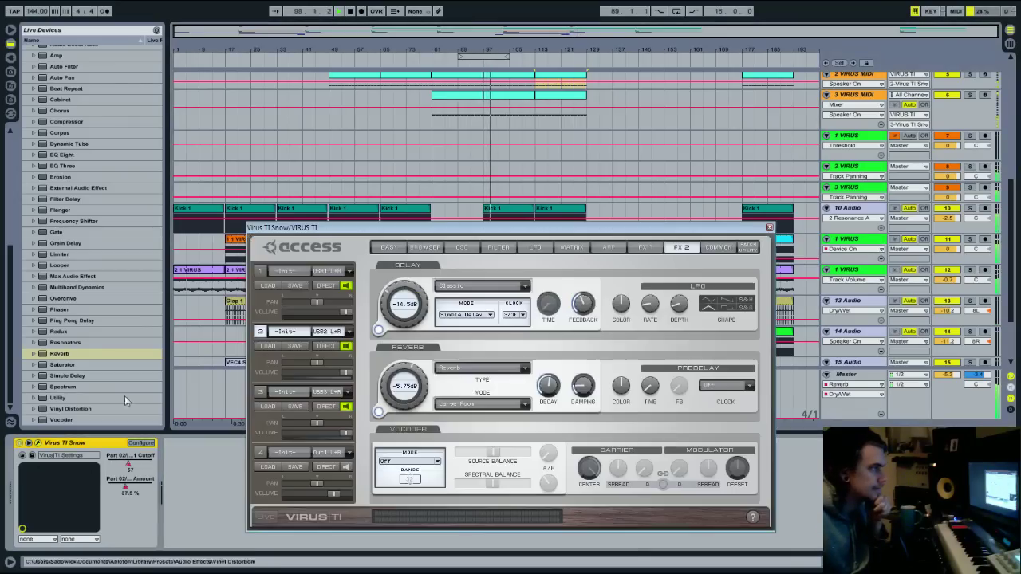
{"action": "left_click", "coordinate": [261, 393]}
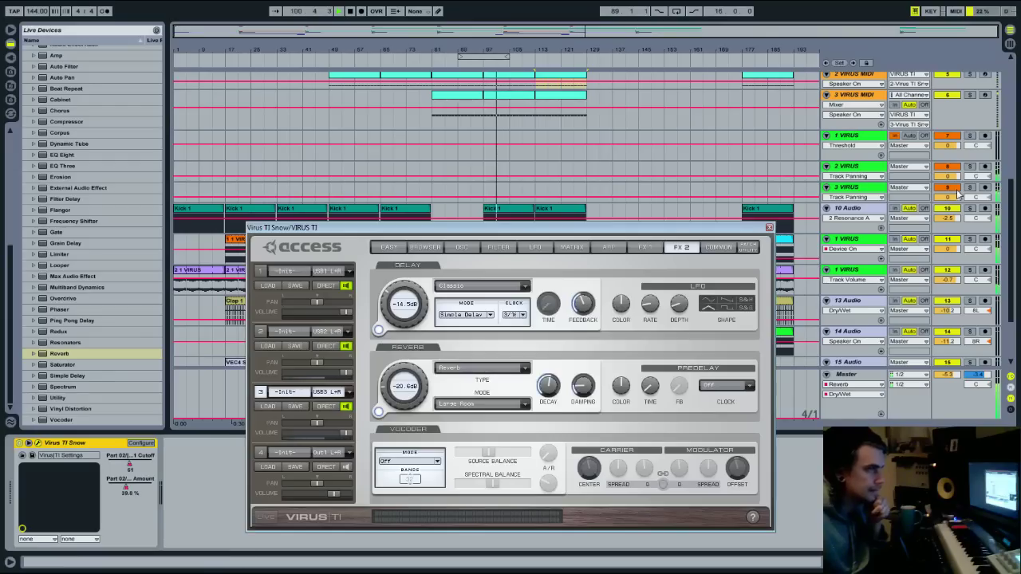
{"action": "scroll", "coordinate": [957, 108], "scroll_direction": "up", "scroll_amount": 2}
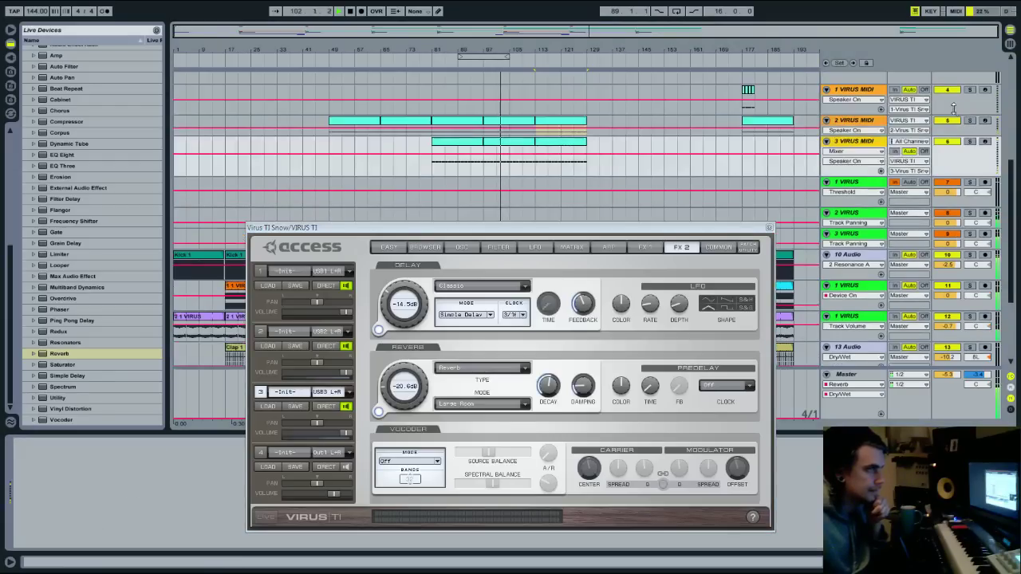
{"action": "left_click", "coordinate": [948, 122]}
{"action": "left_click", "coordinate": [947, 142]}
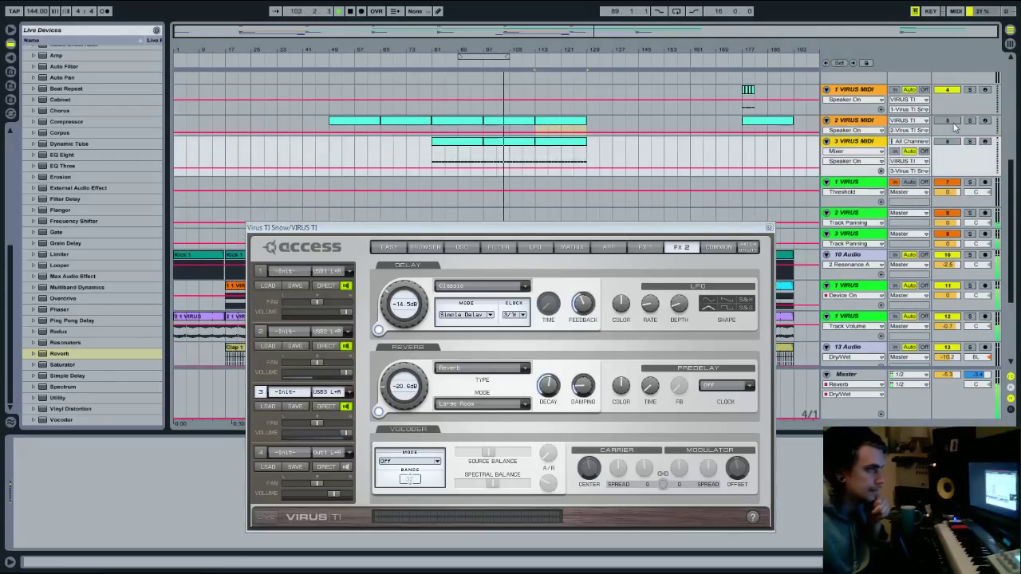
{"action": "left_click", "coordinate": [948, 121]}
Lower part 2's reverb send to -13.25 dB and bring its oscillator volume in the filter section back to the centre
{"action": "left_click", "coordinate": [307, 335]}
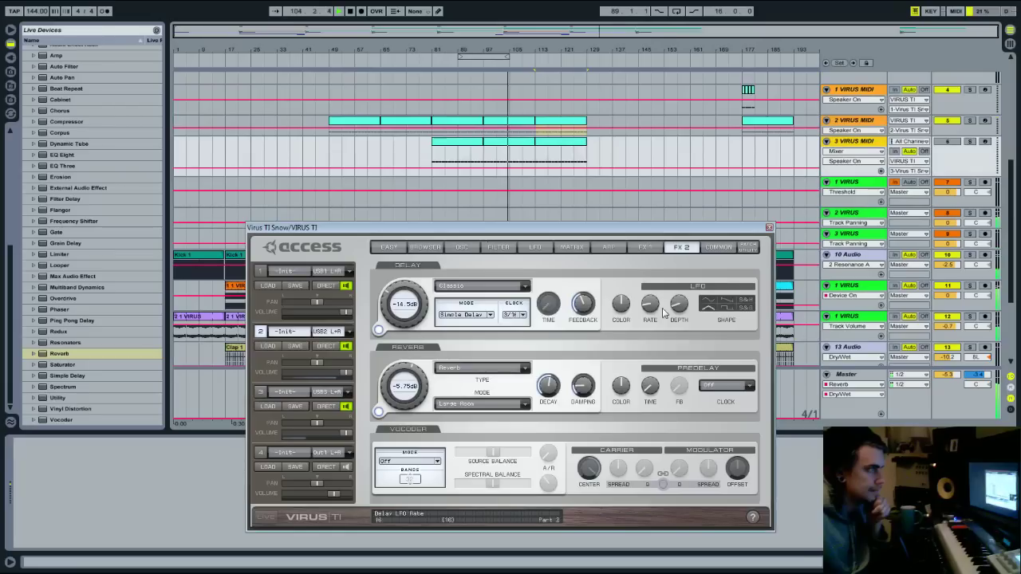
{"action": "left_click_drag", "start_coordinate": [409, 387], "coordinate": [404, 384]}
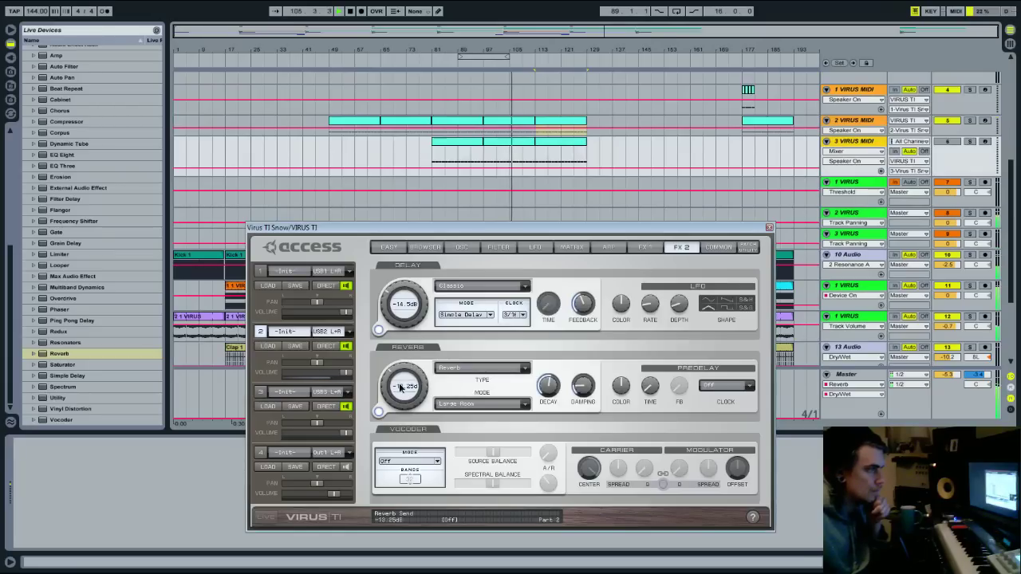
{"action": "left_click", "coordinate": [497, 248]}
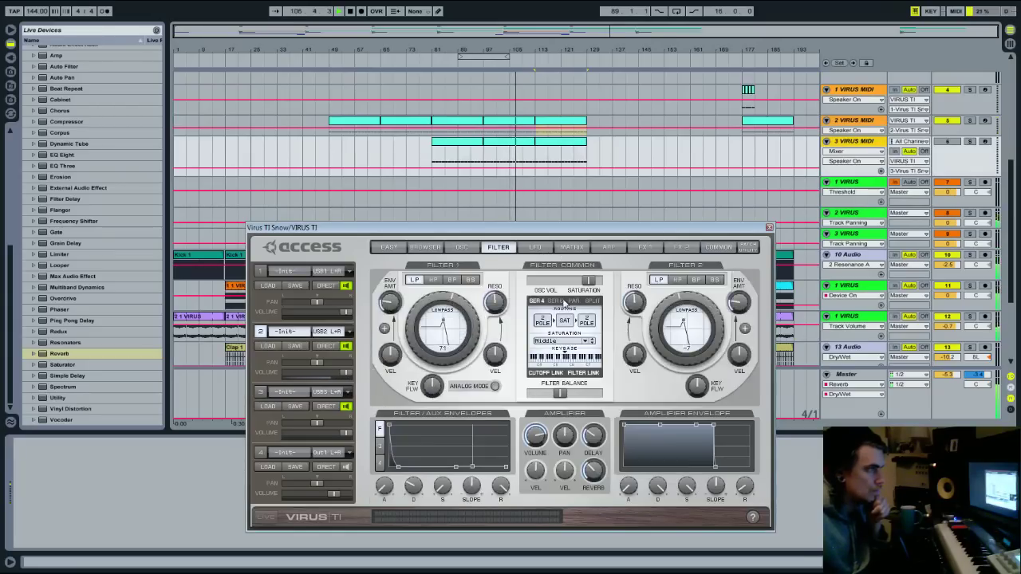
{"action": "left_click_drag", "start_coordinate": [588, 281], "coordinate": [560, 281]}
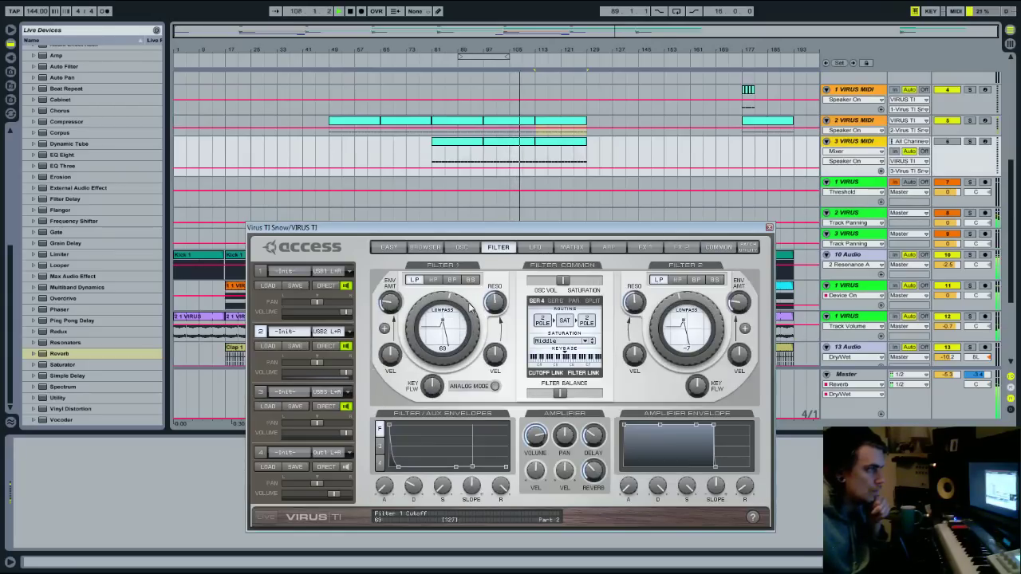
Switch part 2's Filter 1 to band-pass and lengthen the amplifier envelope's release slightly
{"action": "left_click", "coordinate": [432, 280]}
{"action": "left_click", "coordinate": [451, 280]}
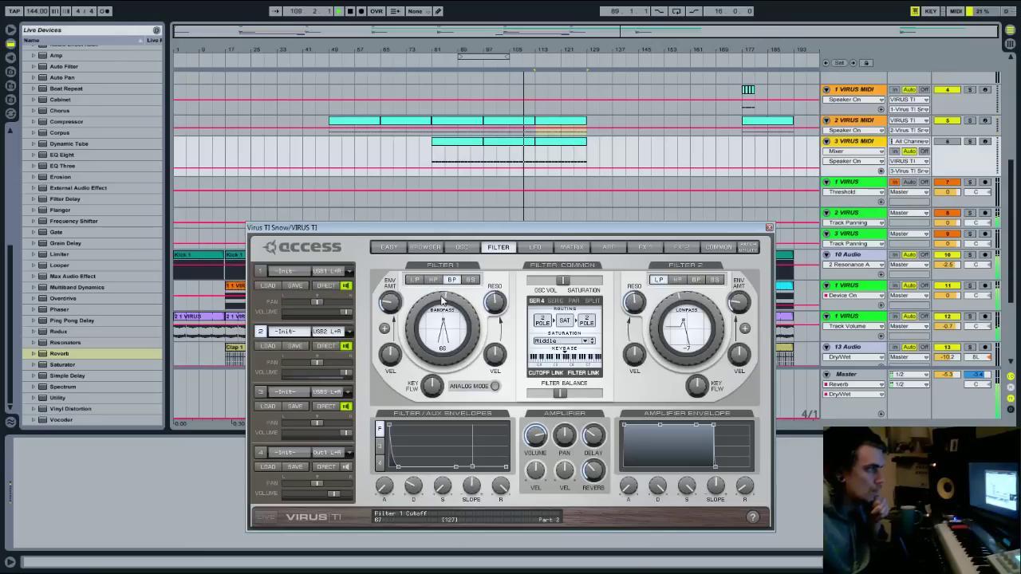
{"action": "left_click_drag", "start_coordinate": [429, 301], "coordinate": [430, 305]}
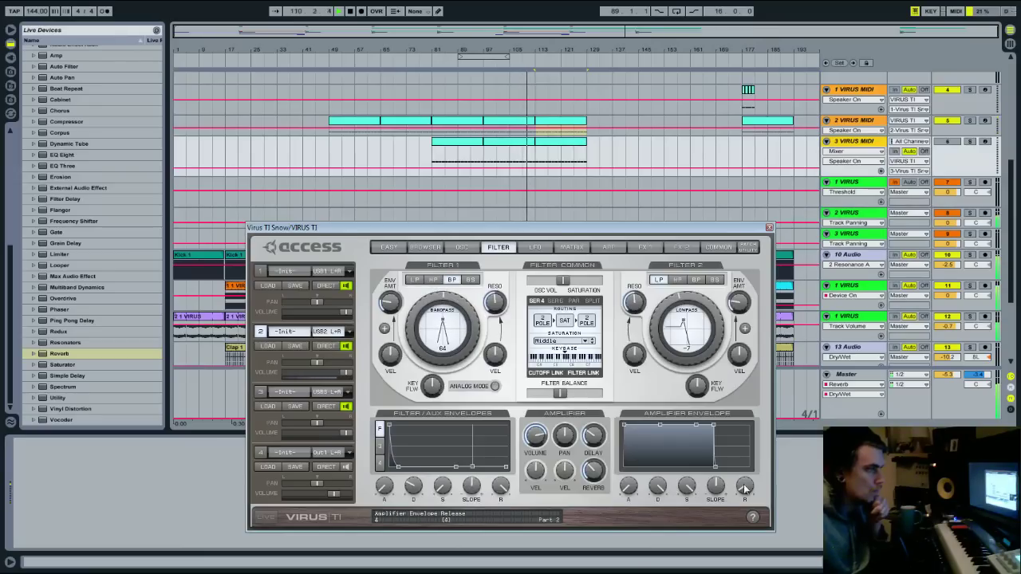
{"action": "left_click_drag", "start_coordinate": [747, 469], "coordinate": [746, 484]}
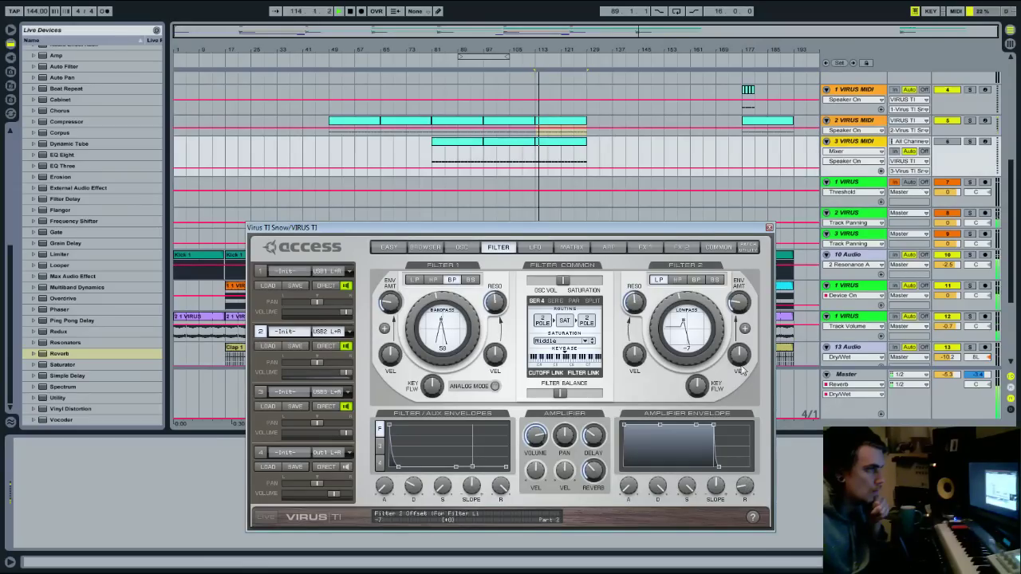
Set part 2's character type to Analog Boost and replay the arrangement from about bar 113
{"action": "left_click", "coordinate": [635, 248]}
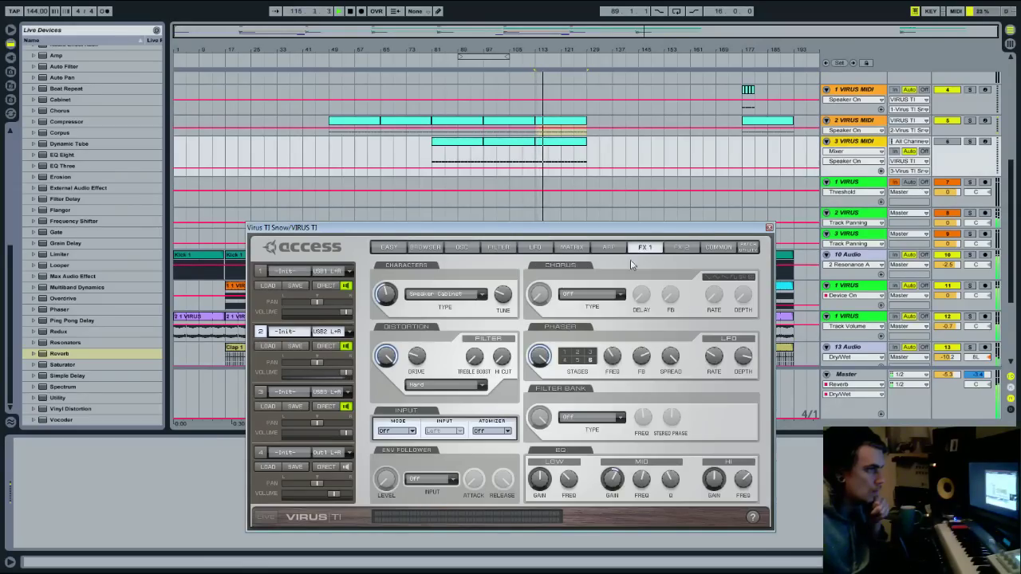
{"action": "left_click", "coordinate": [443, 297]}
{"action": "left_click", "coordinate": [444, 299]}
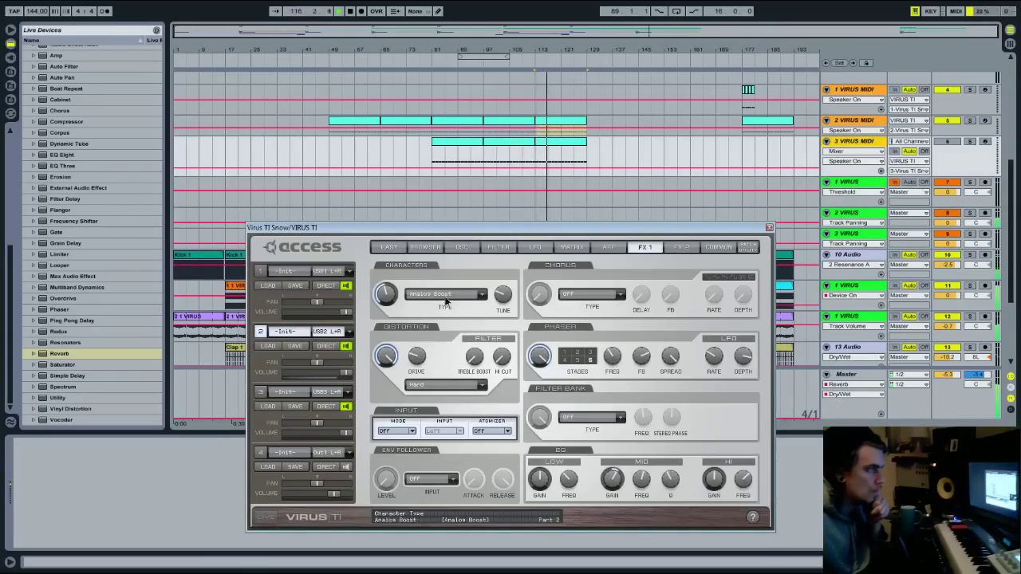
{"action": "left_click", "coordinate": [532, 62]}
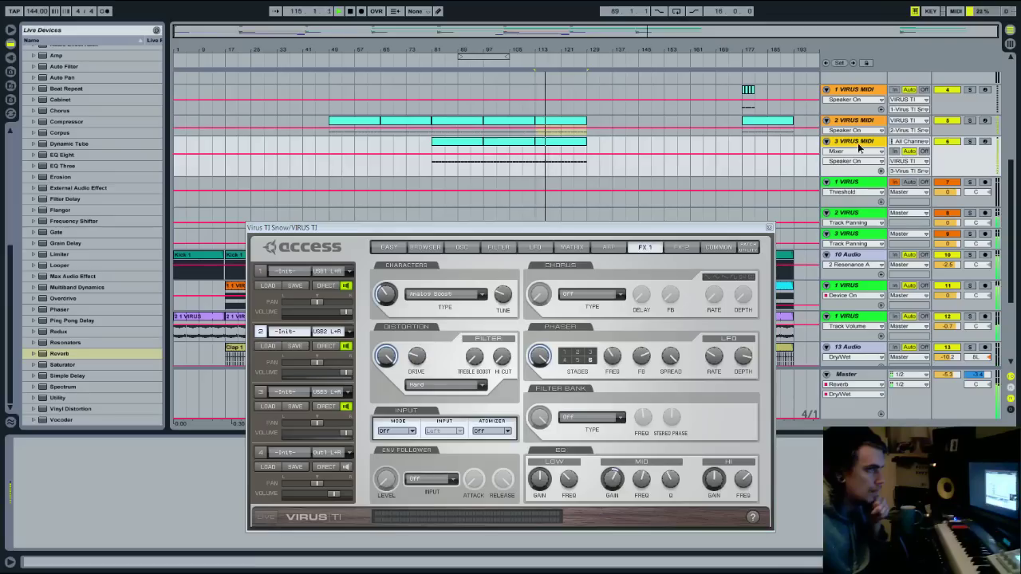
Set part 3's oscillator 1 to HyperSaw with a detune of 77
{"action": "left_click", "coordinate": [271, 392]}
{"action": "left_click", "coordinate": [718, 246]}
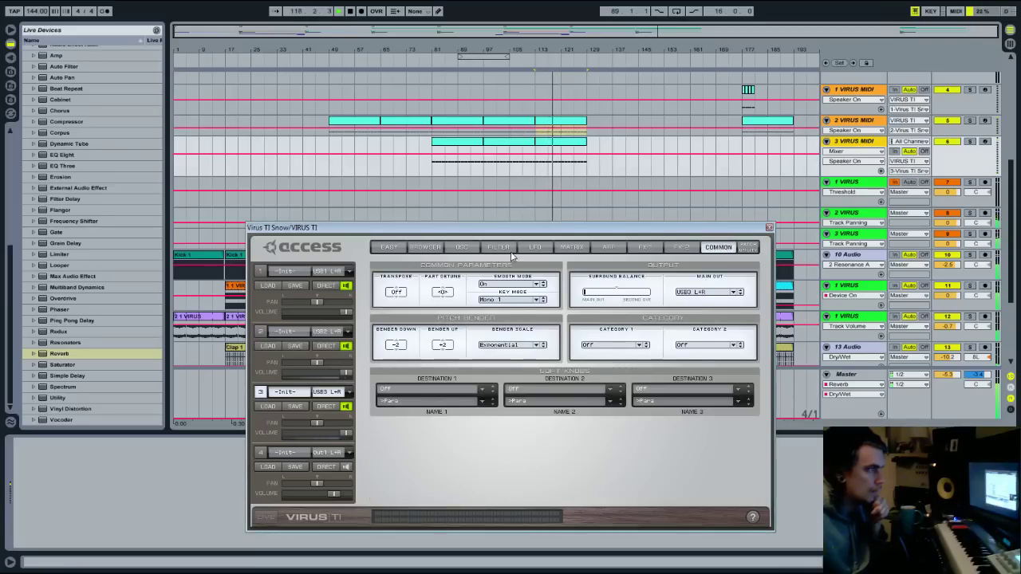
{"action": "left_click", "coordinate": [461, 248]}
{"action": "left_click", "coordinate": [461, 247]}
{"action": "left_click", "coordinate": [440, 280]}
{"action": "left_click", "coordinate": [432, 294]}
{"action": "left_click_drag", "start_coordinate": [427, 395], "coordinate": [431, 212]}
Turn part 3's FM amount and ring modulator fully down and shift the oscillator balance entirely to oscillator 1
{"action": "left_click_drag", "start_coordinate": [537, 366], "coordinate": [526, 556]}
{"action": "left_click_drag", "start_coordinate": [635, 431], "coordinate": [414, 433]}
{"action": "key", "text": "space"}
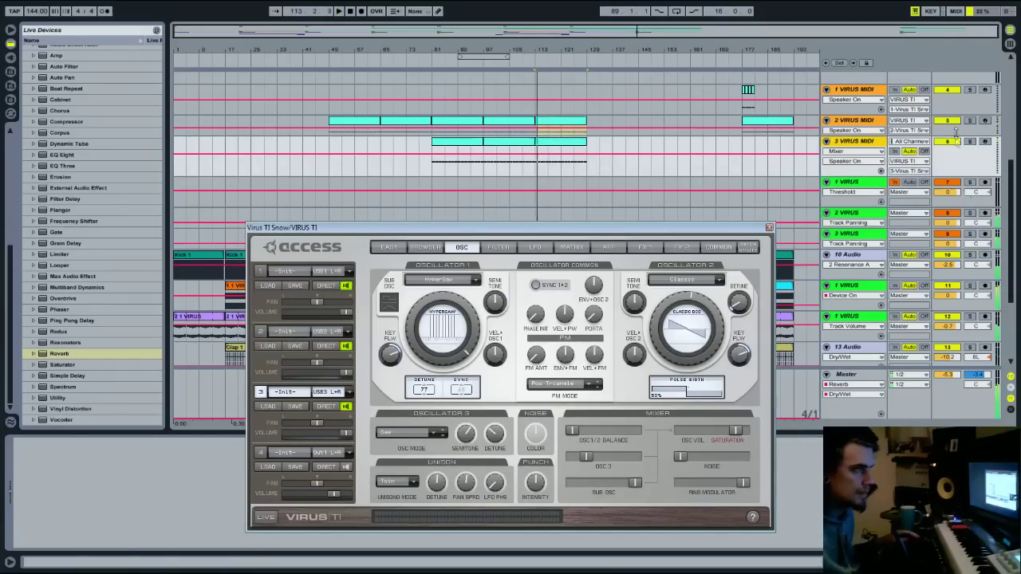
{"action": "left_click", "coordinate": [576, 144]}
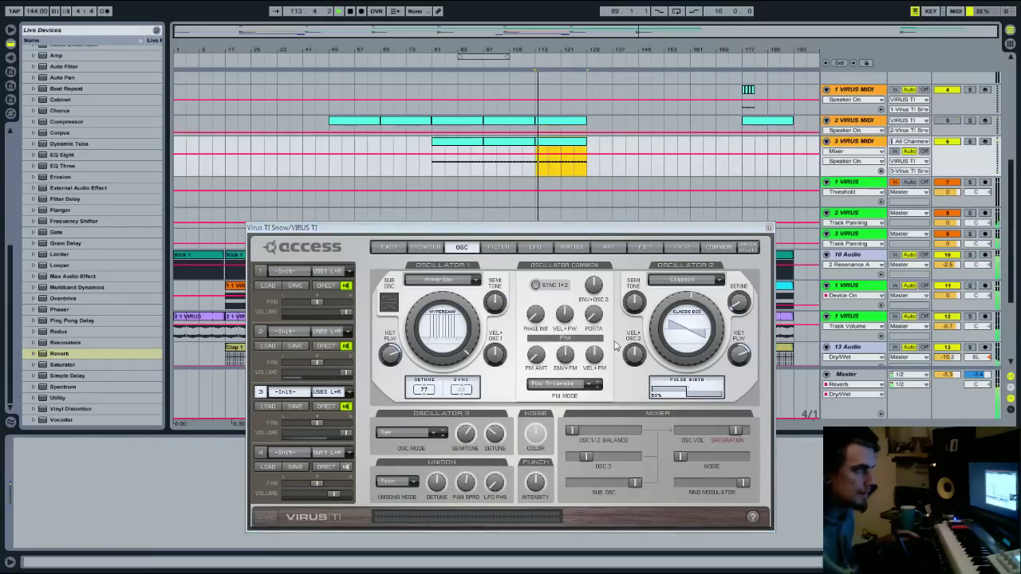
{"action": "left_click_drag", "start_coordinate": [746, 486], "coordinate": [680, 485]}
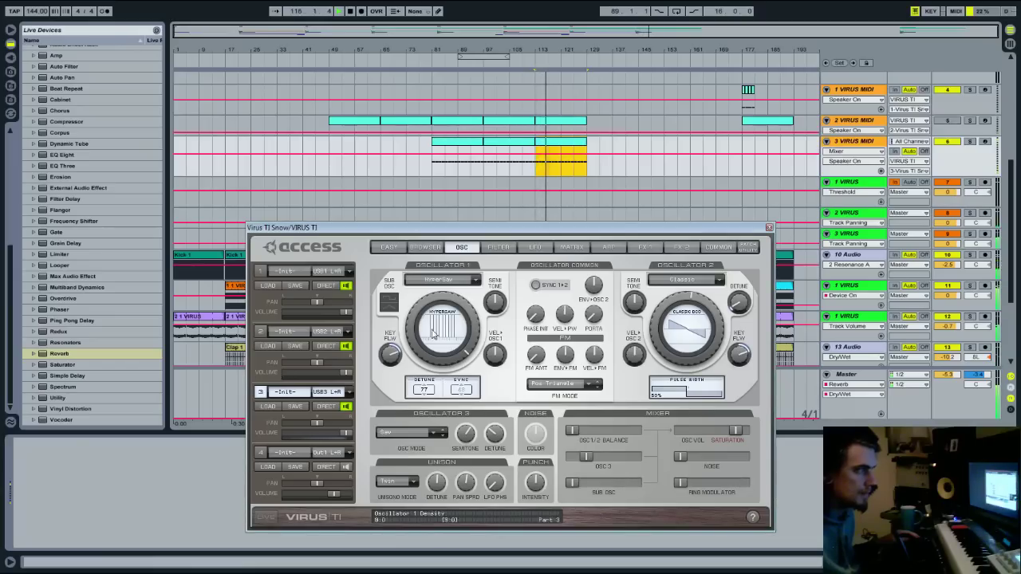
Set part 3's unison mode to 3 voices
{"action": "left_click", "coordinate": [400, 485]}
{"action": "left_click", "coordinate": [400, 482]}
{"action": "left_click", "coordinate": [397, 485]}
{"action": "left_click", "coordinate": [393, 506]}
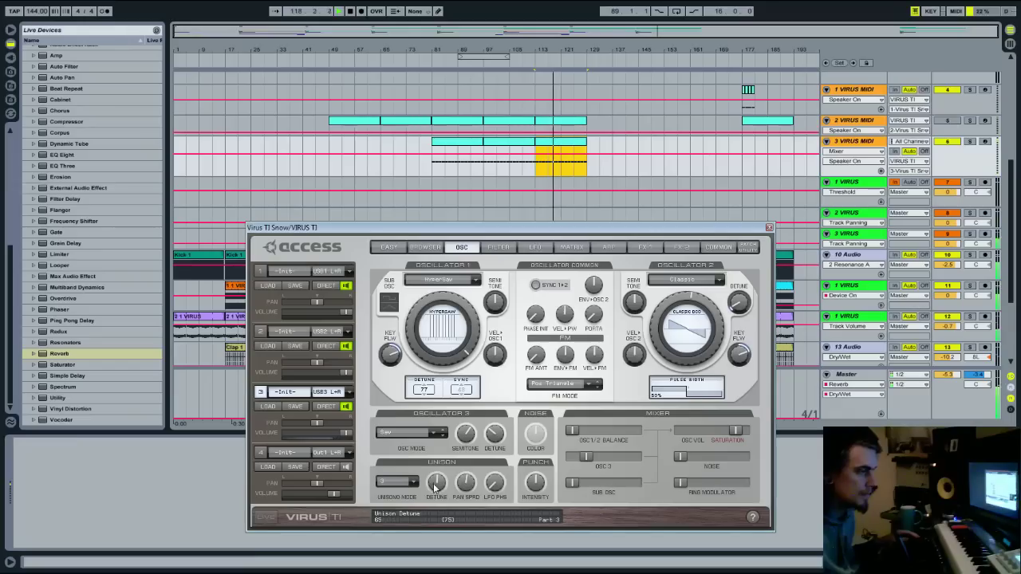
Reactivate 2 VIRUS MIDI and play both parts together from its clip at bar 97
{"action": "left_click", "coordinate": [947, 121]}
{"action": "key", "text": "space"}
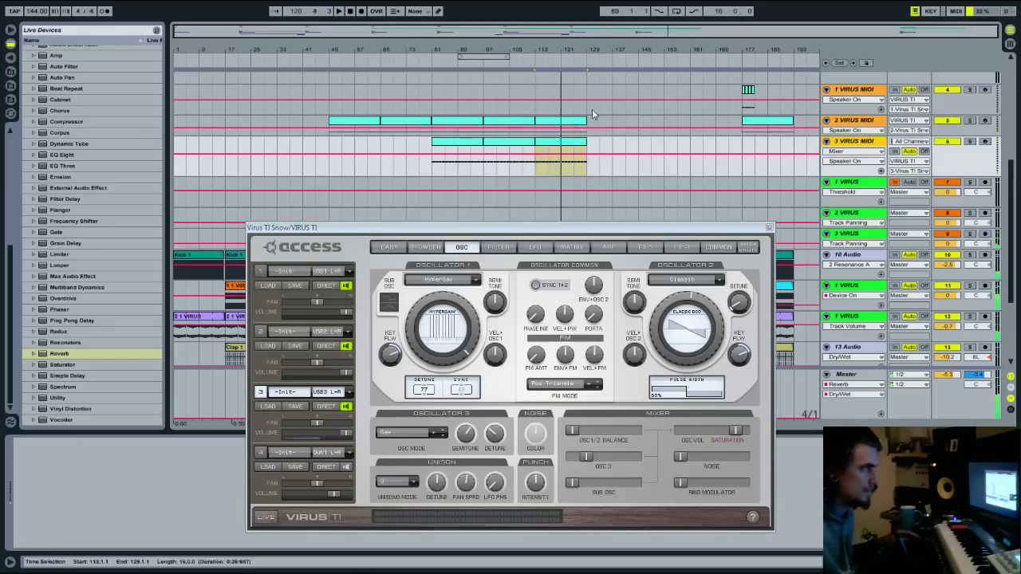
{"action": "left_click", "coordinate": [513, 123]}
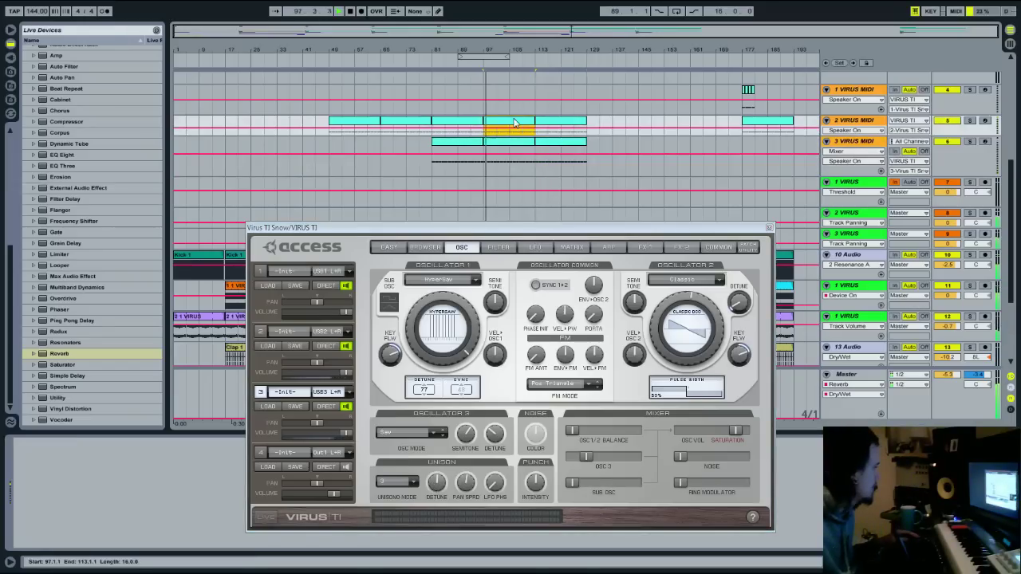
Switch off part 3's distortion and set its chorus type to Classic
{"action": "left_click", "coordinate": [644, 248]}
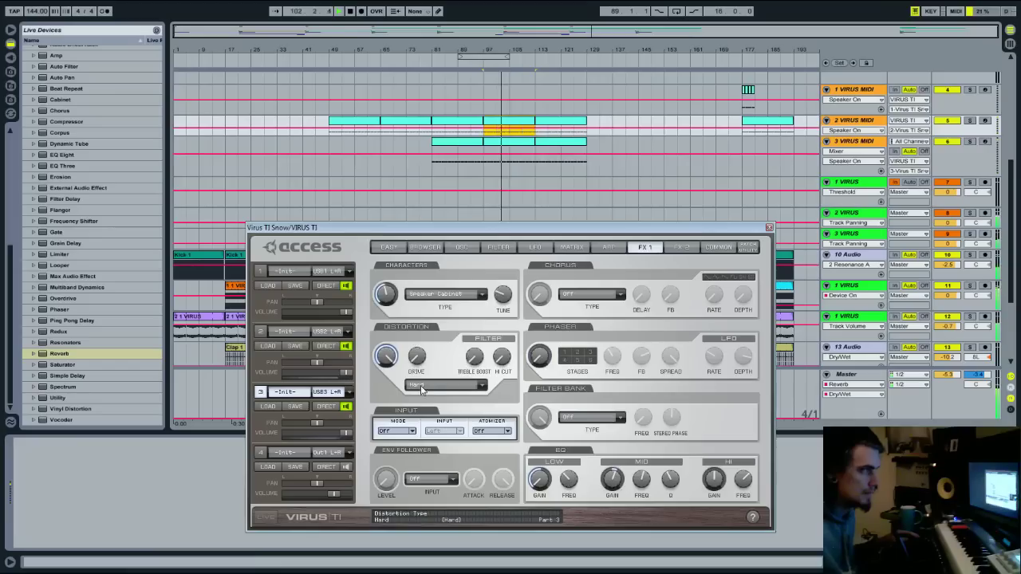
{"action": "left_click", "coordinate": [471, 386]}
{"action": "left_click", "coordinate": [439, 51]}
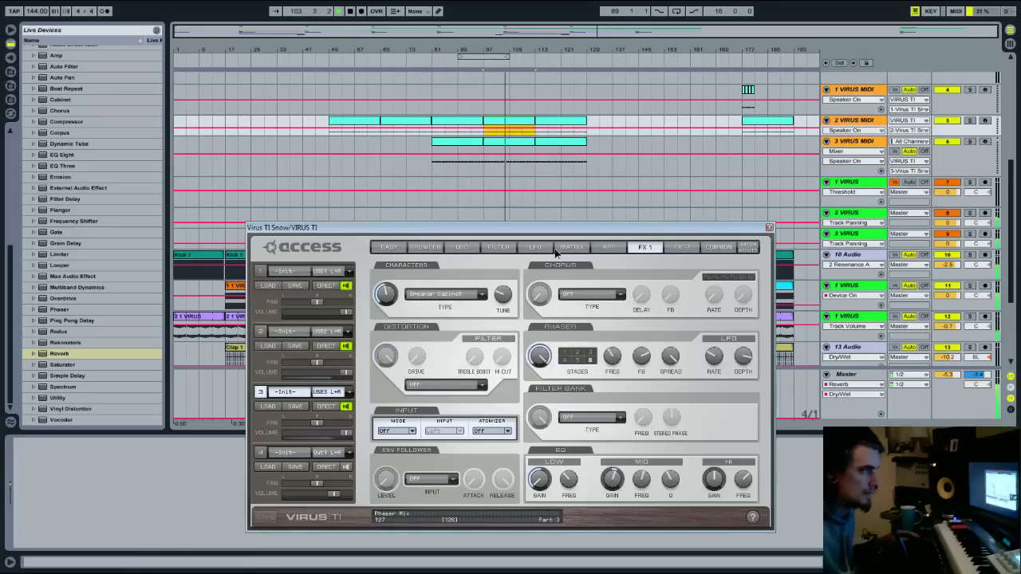
{"action": "left_click", "coordinate": [592, 289]}
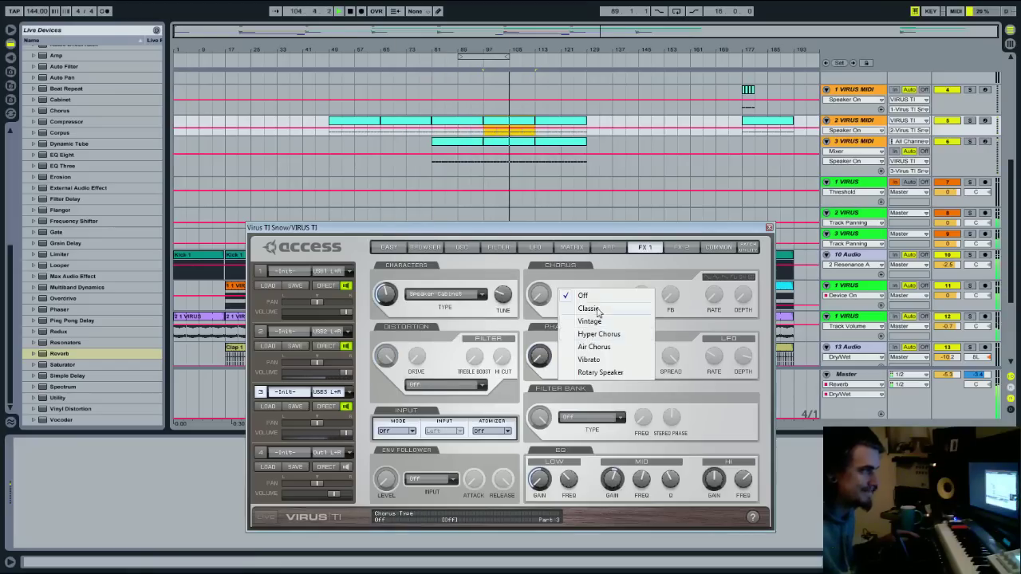
{"action": "left_click", "coordinate": [579, 310]}
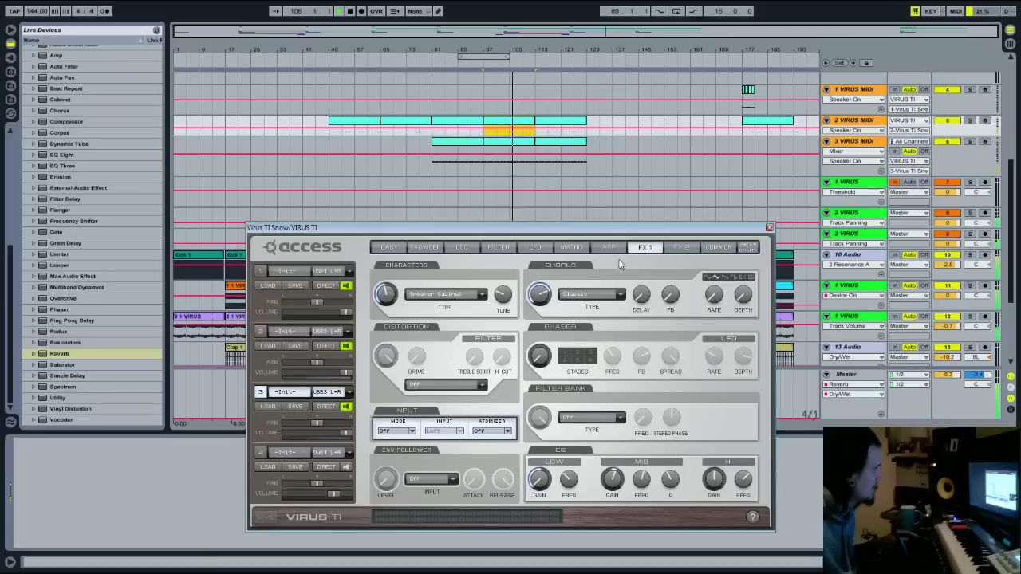
Close the Virus TI Snow editor and listen to the transition into bar 81
{"action": "left_click", "coordinate": [769, 228]}
{"action": "left_click", "coordinate": [444, 57]}
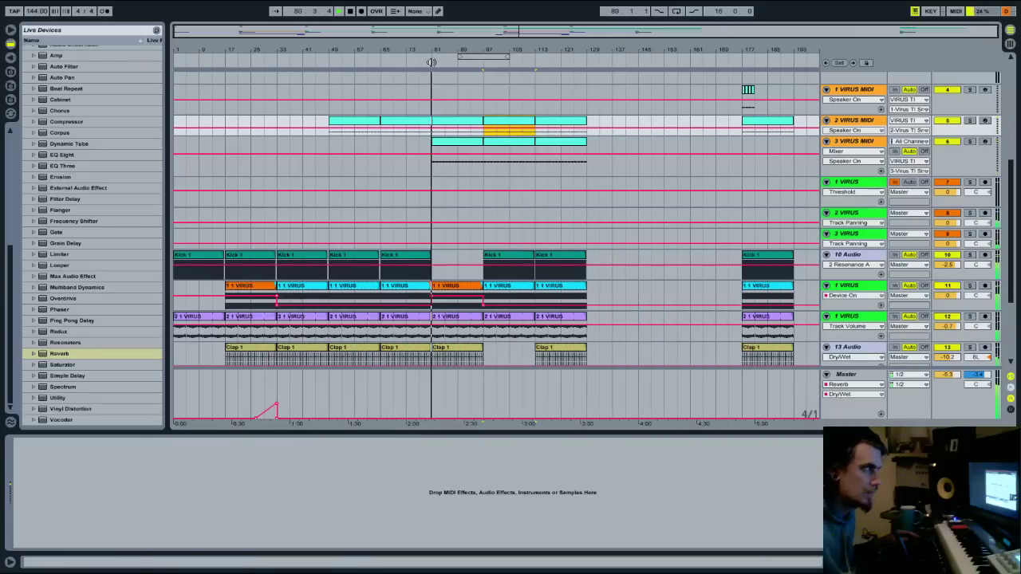
{"action": "scroll", "coordinate": [863, 140], "scroll_direction": "up", "scroll_amount": 5}
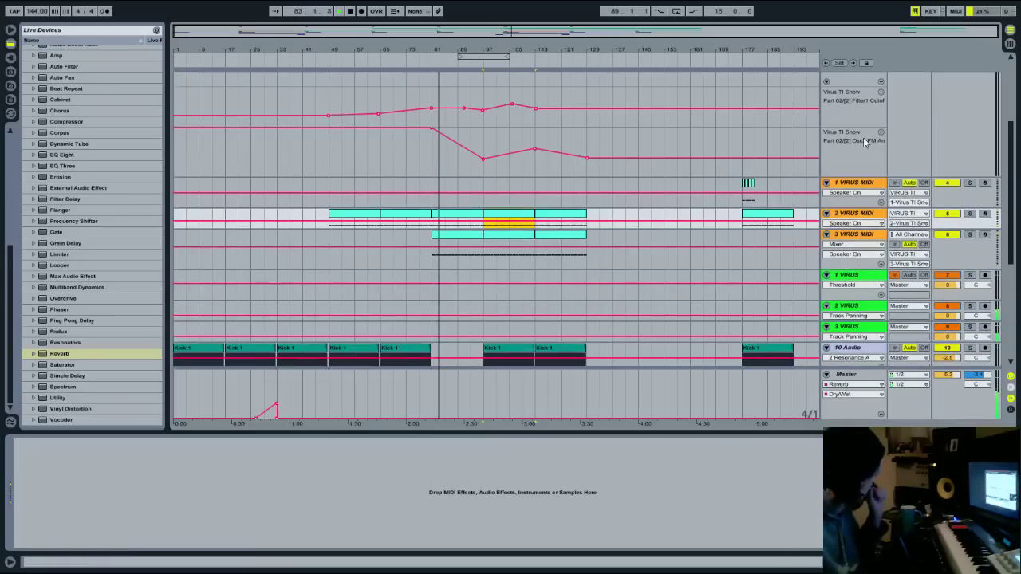
{"action": "key", "text": "space"}
Mute 3 VIRUS MIDI and delete all its clips between bars 73 and 149
{"action": "left_click", "coordinate": [946, 234]}
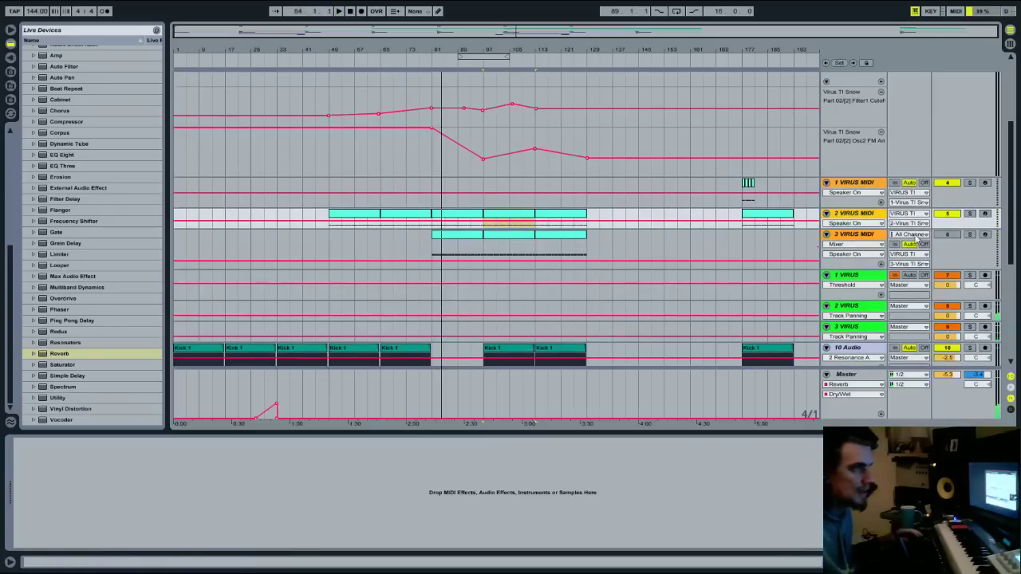
{"action": "left_click_drag", "start_coordinate": [652, 247], "coordinate": [408, 250]}
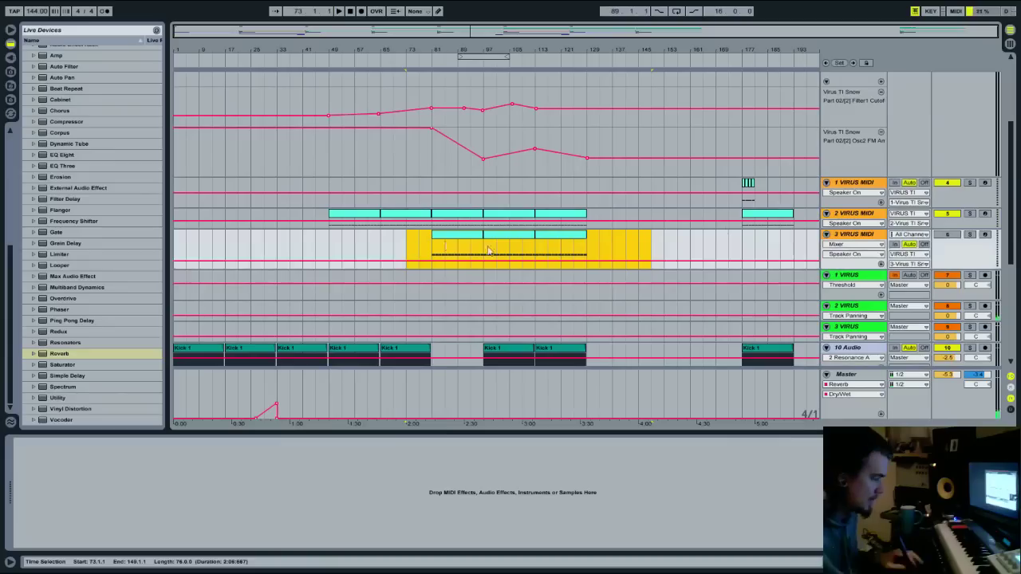
{"action": "key", "text": "Delete"}
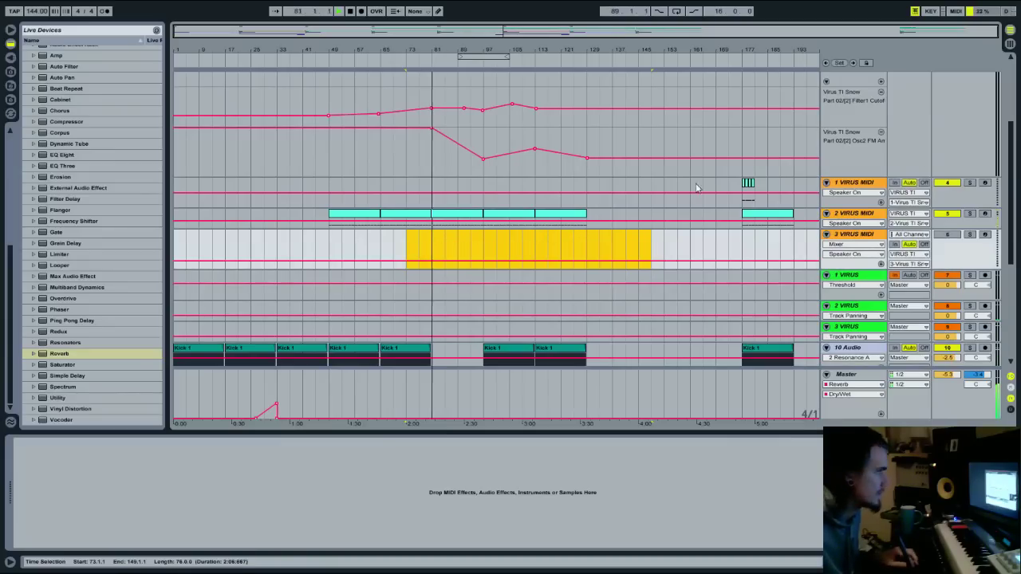
On the 2 VIRUS audio track, lower the first compressor's threshold to -17.5 dB and raise the reverb's dry/wet to about 29%
{"action": "scroll", "coordinate": [895, 258], "scroll_direction": "up", "scroll_amount": 2}
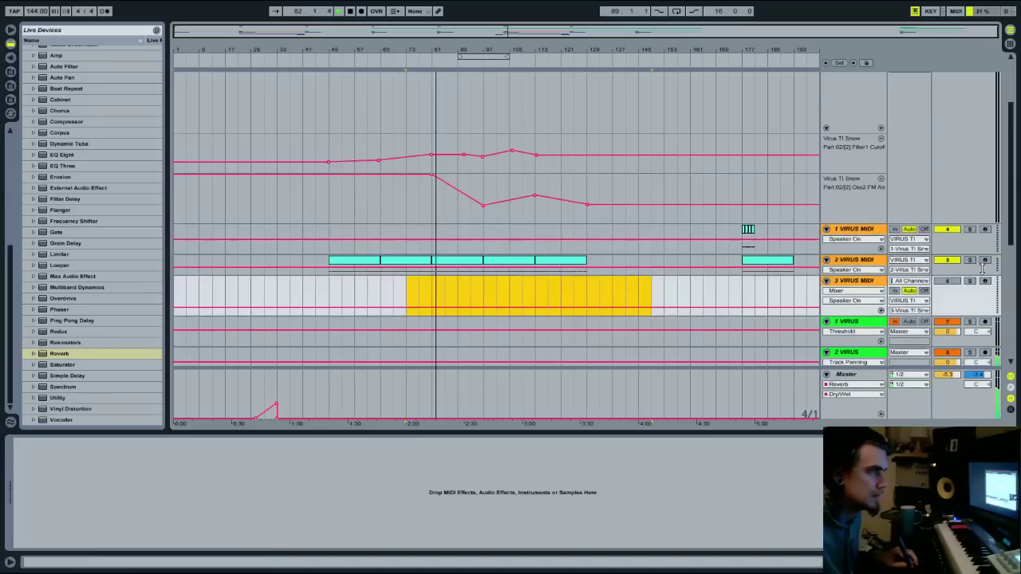
{"action": "scroll", "coordinate": [981, 317], "scroll_direction": "down", "scroll_amount": 3}
{"action": "left_click", "coordinate": [855, 283]}
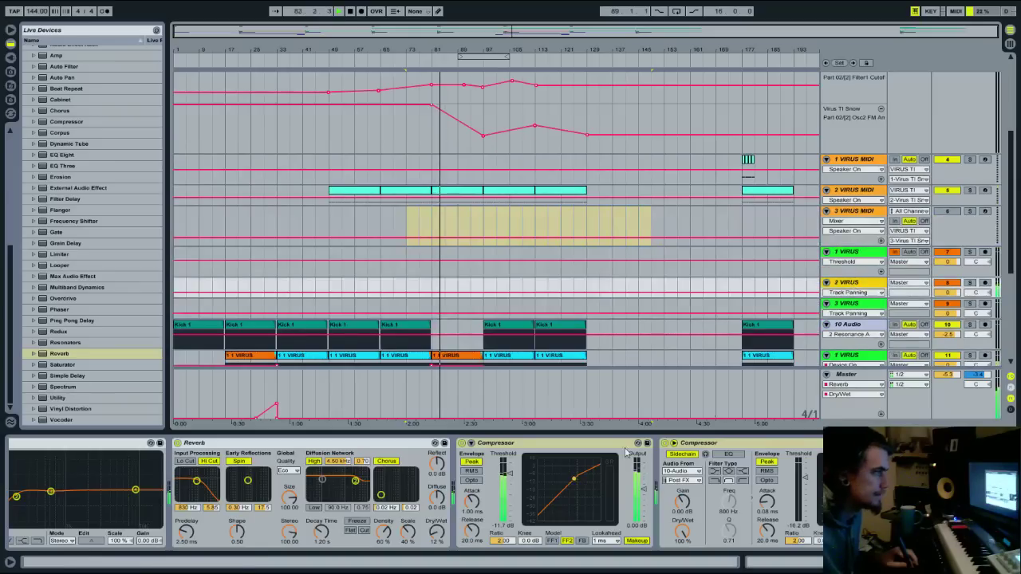
{"action": "left_click", "coordinate": [509, 476]}
{"action": "left_click_drag", "start_coordinate": [436, 532], "coordinate": [436, 517]}
Turn off the High diffusion filter, Hi Cut, Spin and Chorus in the 2 VIRUS track's reverb
{"action": "left_click", "coordinate": [314, 461]}
{"action": "left_click", "coordinate": [209, 461]}
{"action": "left_click", "coordinate": [239, 461]}
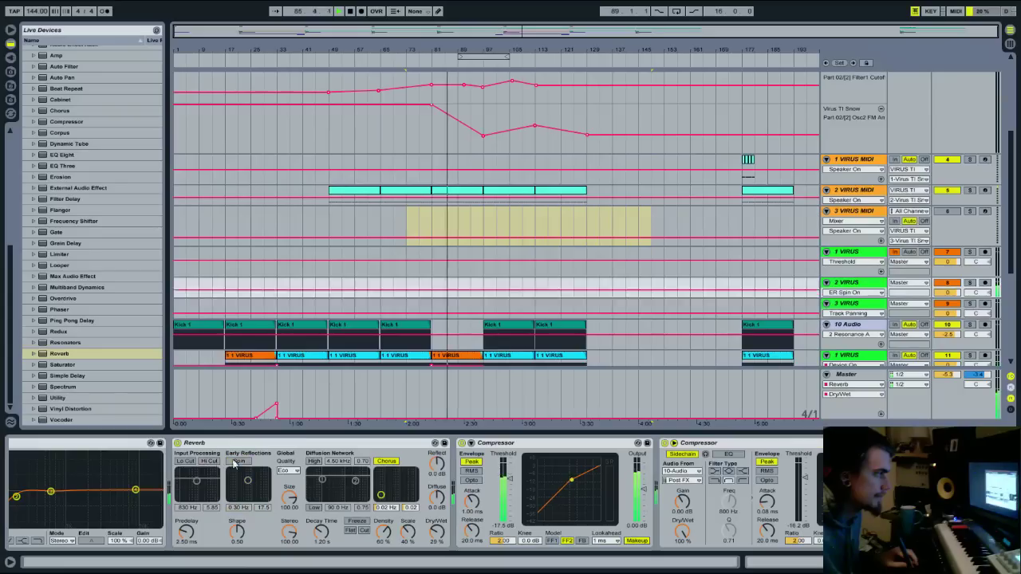
{"action": "left_click", "coordinate": [390, 461]}
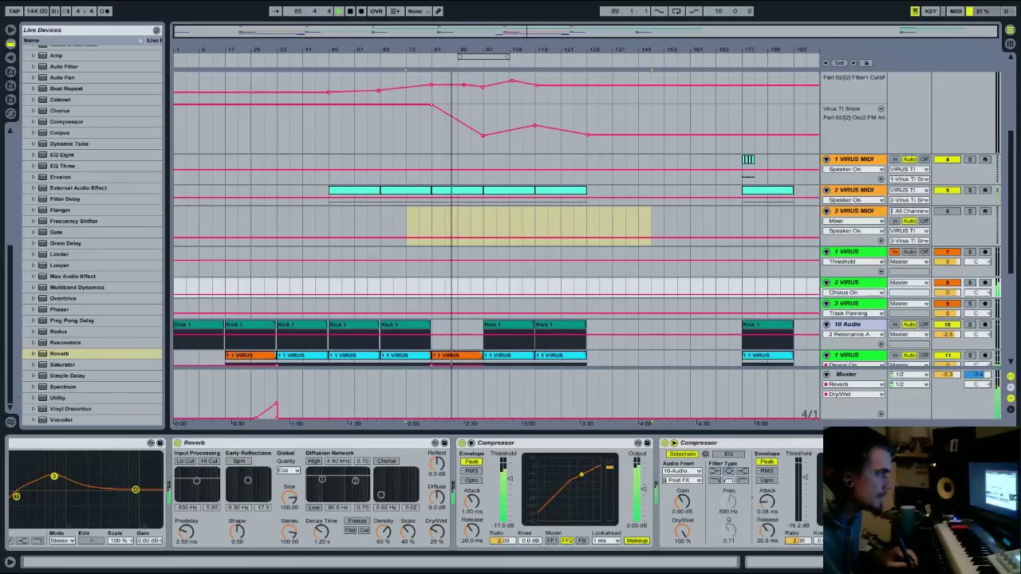
Flatten the 2 VIRUS track's EQ Eight curve, adjust its Ping Pong Delay filter, and add another EQ Eight after the first compressor
{"action": "left_click_drag", "start_coordinate": [136, 490], "coordinate": [131, 487]}
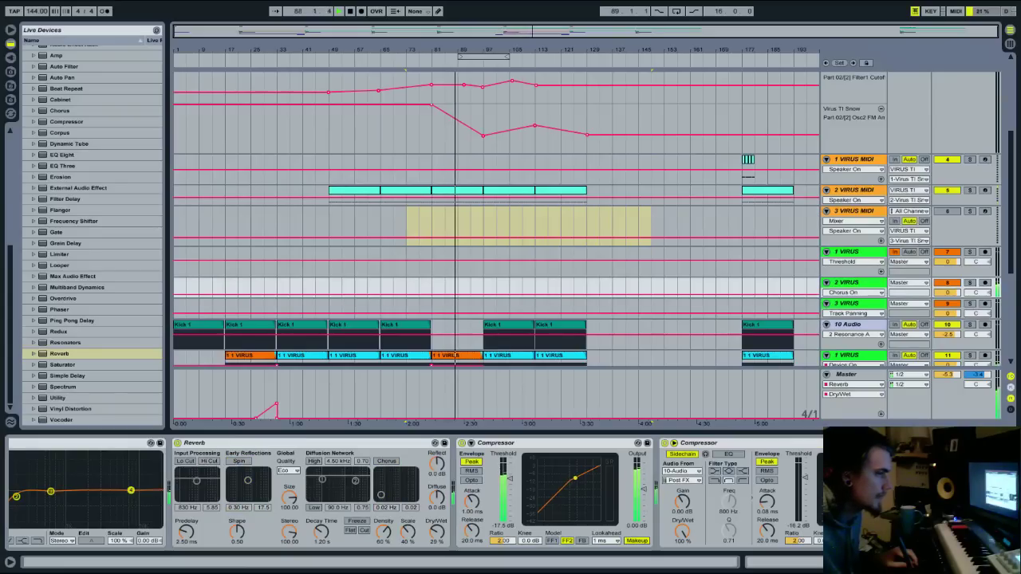
{"action": "scroll", "coordinate": [415, 494], "scroll_direction": "left", "scroll_amount": 5}
{"action": "left_click_drag", "start_coordinate": [43, 465], "coordinate": [47, 457]}
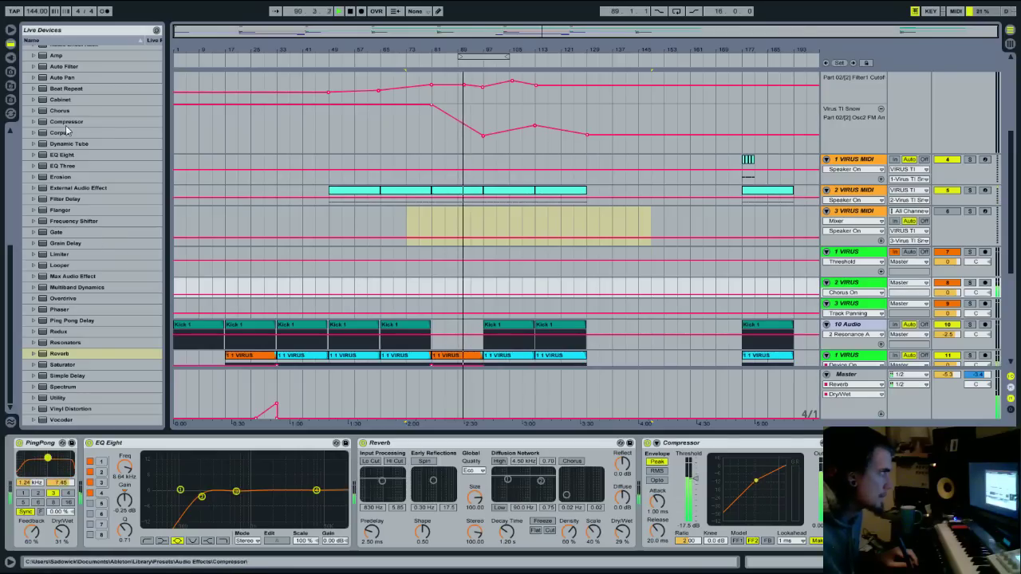
{"action": "double_click", "coordinate": [61, 156]}
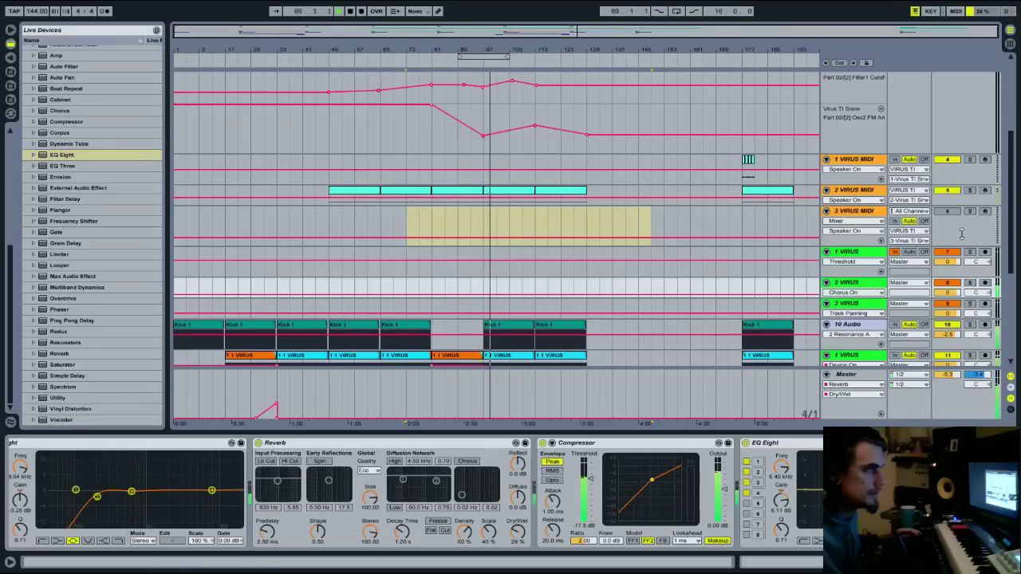
Open the VIRUS TI track's Virus TI Snow editor and bring up the filter settings of Part 2
{"action": "scroll", "coordinate": [961, 233], "scroll_direction": "up", "scroll_amount": 3}
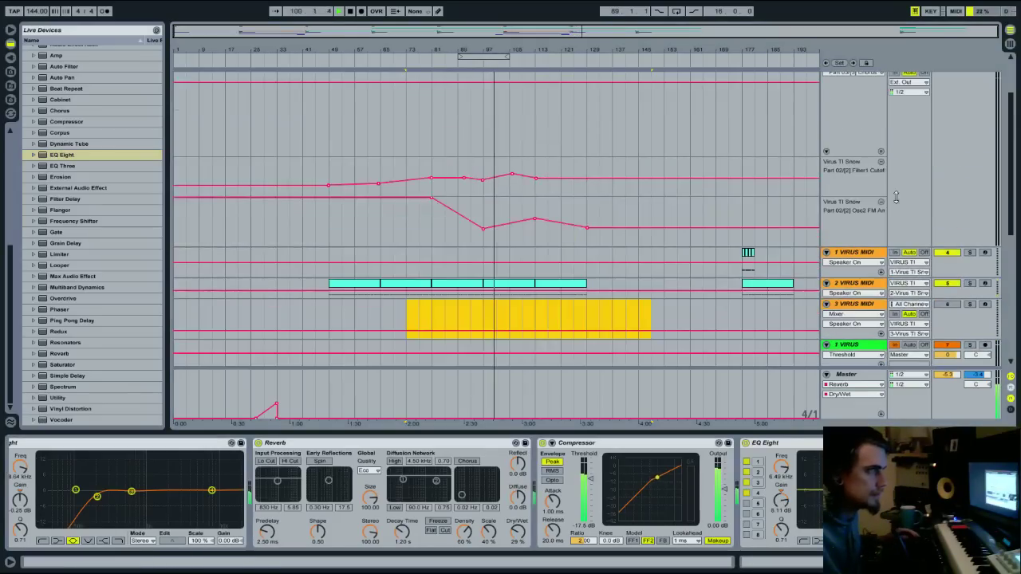
{"action": "left_click", "coordinate": [895, 198]}
{"action": "left_click", "coordinate": [39, 444]}
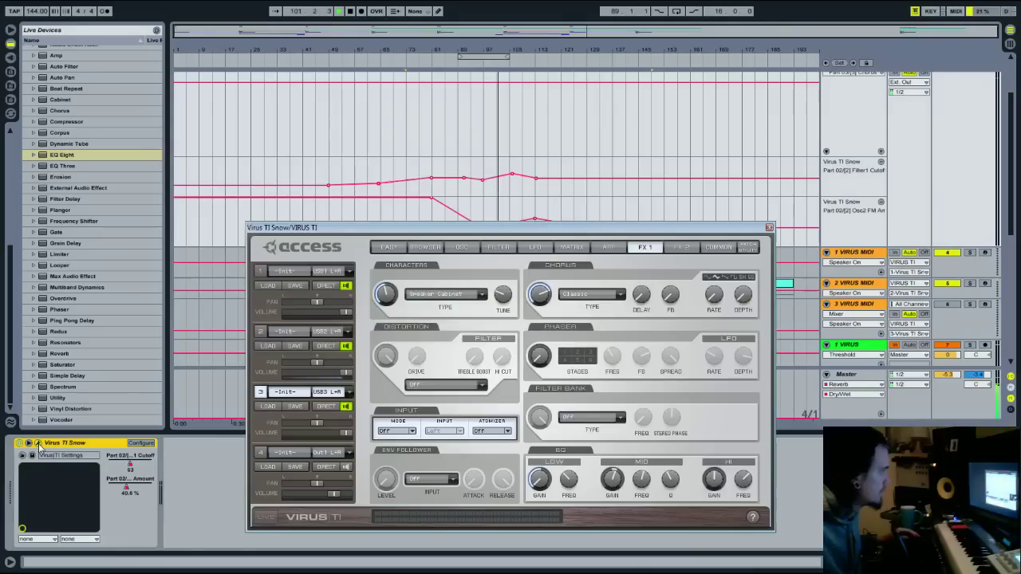
{"action": "left_click", "coordinate": [427, 249]}
{"action": "left_click", "coordinate": [462, 249]}
{"action": "left_click", "coordinate": [490, 249]}
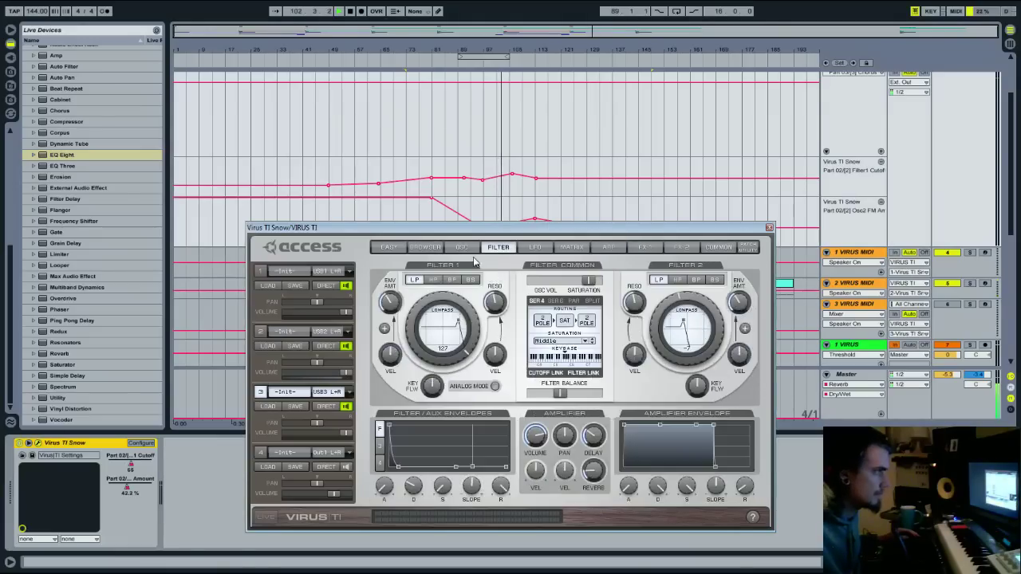
{"action": "mouse_move", "coordinate": [471, 347]}
{"action": "left_mouse_down"}
{"action": "mouse_move", "coordinate": [456, 361]}
{"action": "mouse_move", "coordinate": [410, 361]}
{"action": "mouse_move", "coordinate": [459, 351]}
{"action": "left_mouse_up"}
{"action": "left_click", "coordinate": [261, 331]}
{"action": "left_click", "coordinate": [413, 280]}
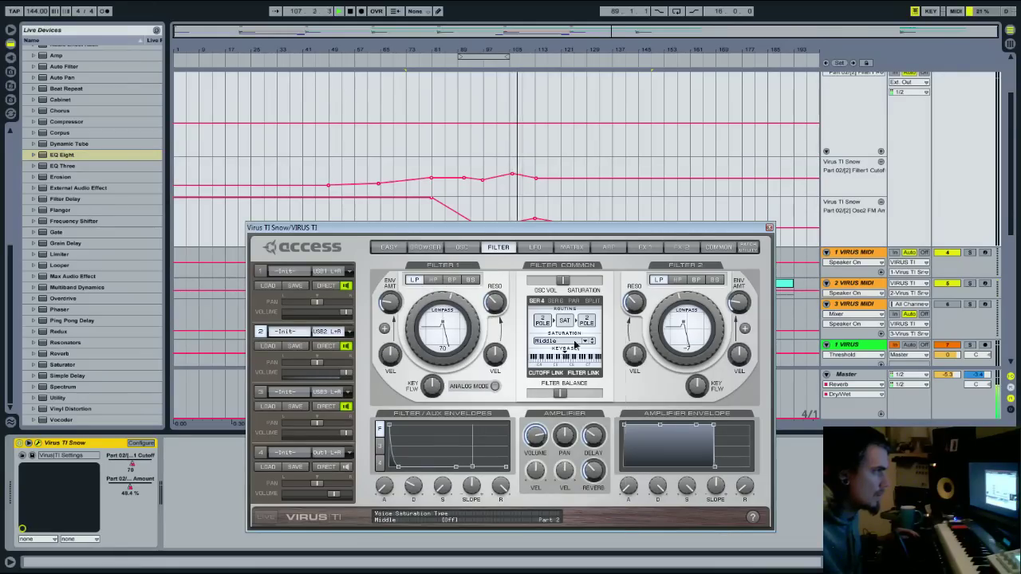
Set Part 2's filter saturation type to Rectifier and audition the sound from around bar 97
{"action": "left_click", "coordinate": [576, 344]}
{"action": "left_click", "coordinate": [594, 431]}
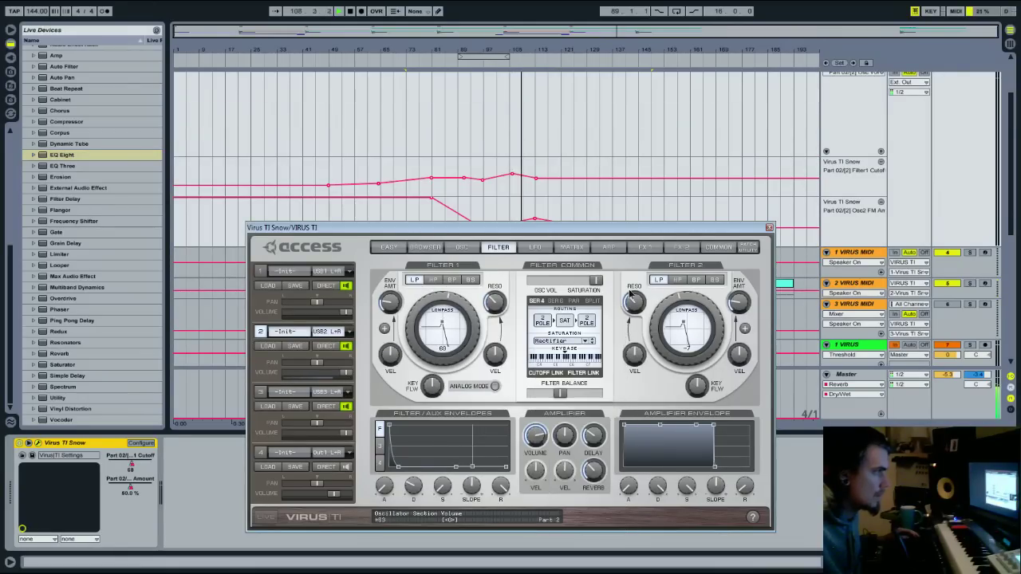
{"action": "left_click", "coordinate": [535, 62]}
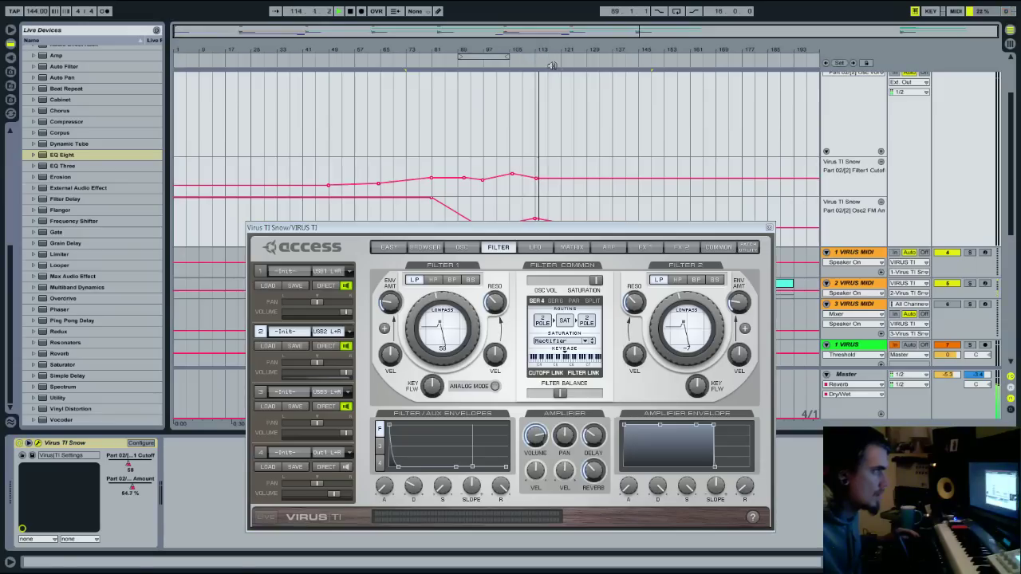
{"action": "left_click", "coordinate": [450, 63]}
{"action": "left_click", "coordinate": [484, 64]}
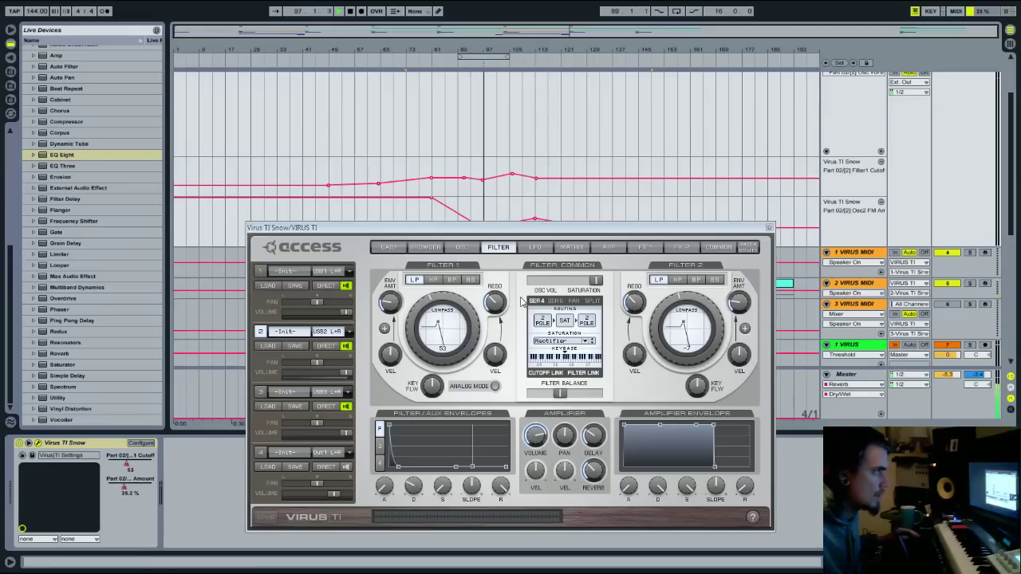
Return Part 2's oscillator section volume to centre and fine-tune its filter balance and Filter 1 envelope amount
{"action": "left_click_drag", "start_coordinate": [596, 282], "coordinate": [564, 283]}
{"action": "mouse_move", "coordinate": [567, 399]}
{"action": "left_mouse_down"}
{"action": "mouse_move", "coordinate": [480, 403]}
{"action": "mouse_move", "coordinate": [575, 406]}
{"action": "left_mouse_up"}
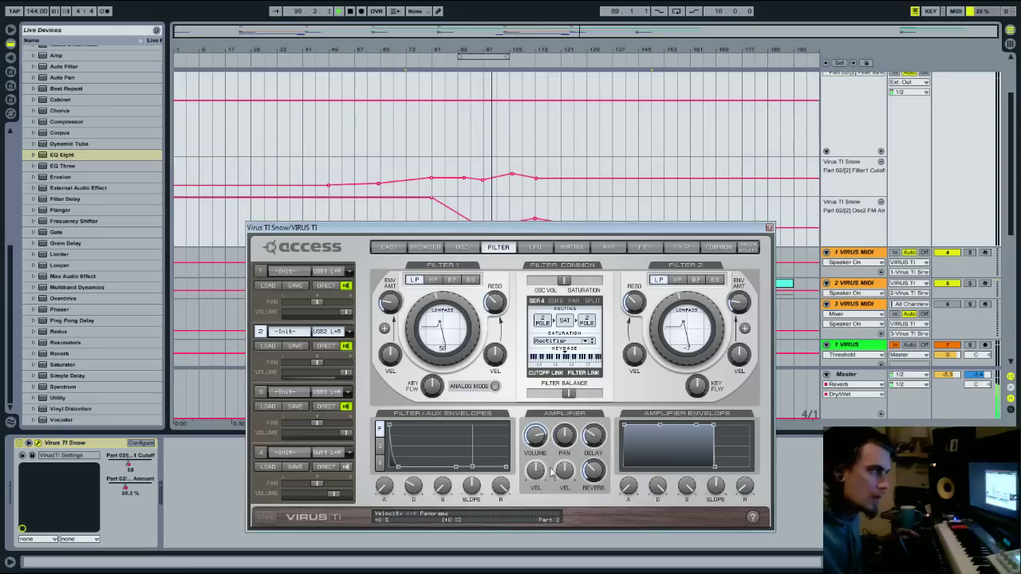
{"action": "mouse_move", "coordinate": [390, 301]}
{"action": "left_mouse_down"}
{"action": "mouse_move", "coordinate": [391, 366]}
{"action": "mouse_move", "coordinate": [393, 309]}
{"action": "left_mouse_up"}
Lower the note length in Part 2's arpeggiator settings and close the Virus TI Snow editor
{"action": "left_click", "coordinate": [610, 247]}
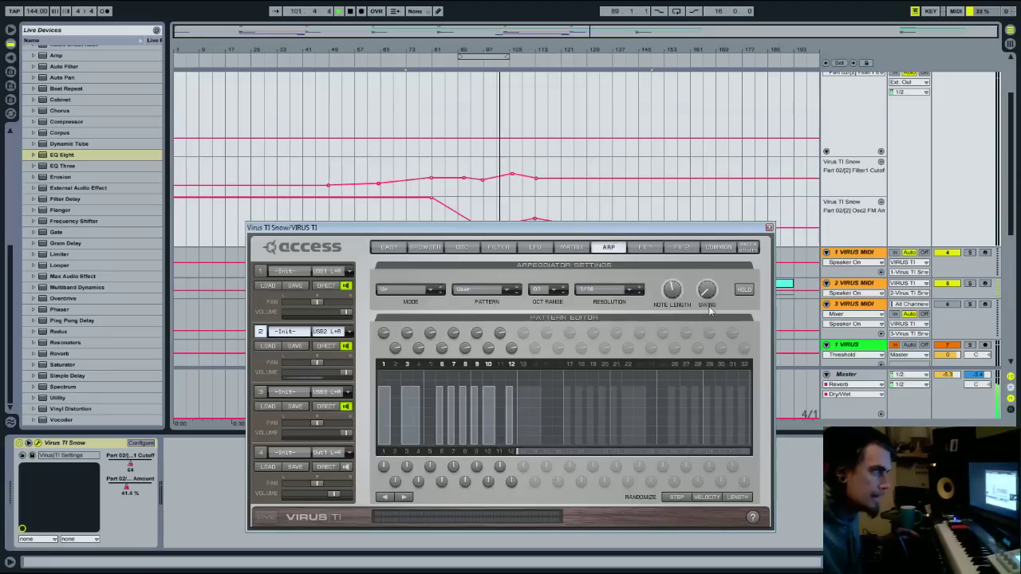
{"action": "left_click_drag", "start_coordinate": [682, 252], "coordinate": [679, 314]}
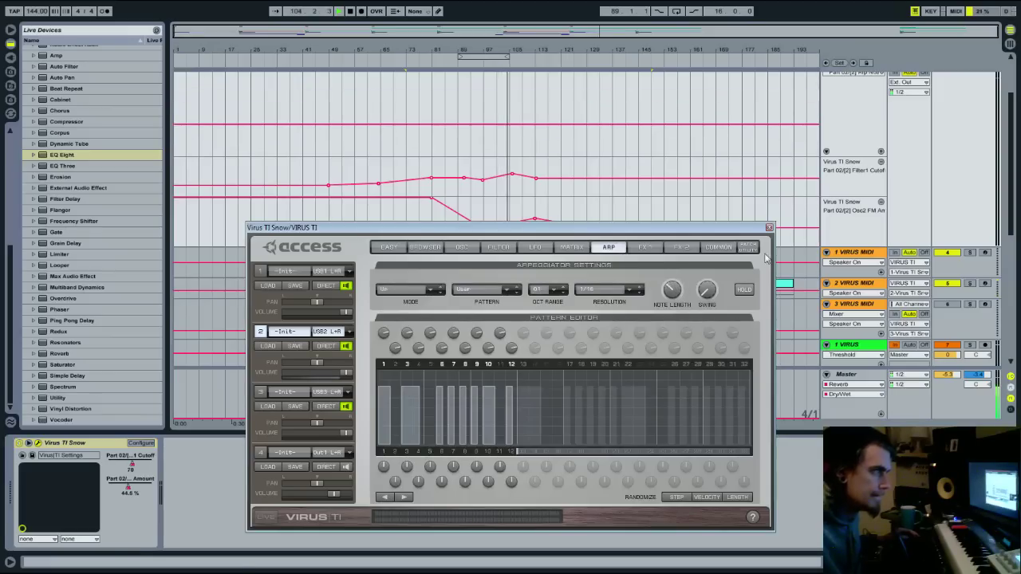
{"action": "left_click", "coordinate": [769, 228]}
Automate Part 2's Arp Note Length to ramp up from bar 89 to bar 97 and drop straight back at bar 97
{"action": "scroll", "coordinate": [703, 383], "scroll_direction": "down", "scroll_amount": 5}
{"action": "scroll", "coordinate": [704, 381], "scroll_direction": "up", "scroll_amount": 5}
{"action": "left_click_drag", "start_coordinate": [477, 95], "coordinate": [465, 64]}
{"action": "scroll", "coordinate": [472, 112], "scroll_direction": "up", "scroll_amount": 3}
{"action": "key", "text": "ctrl+b"}
{"action": "left_click", "coordinate": [461, 103]}
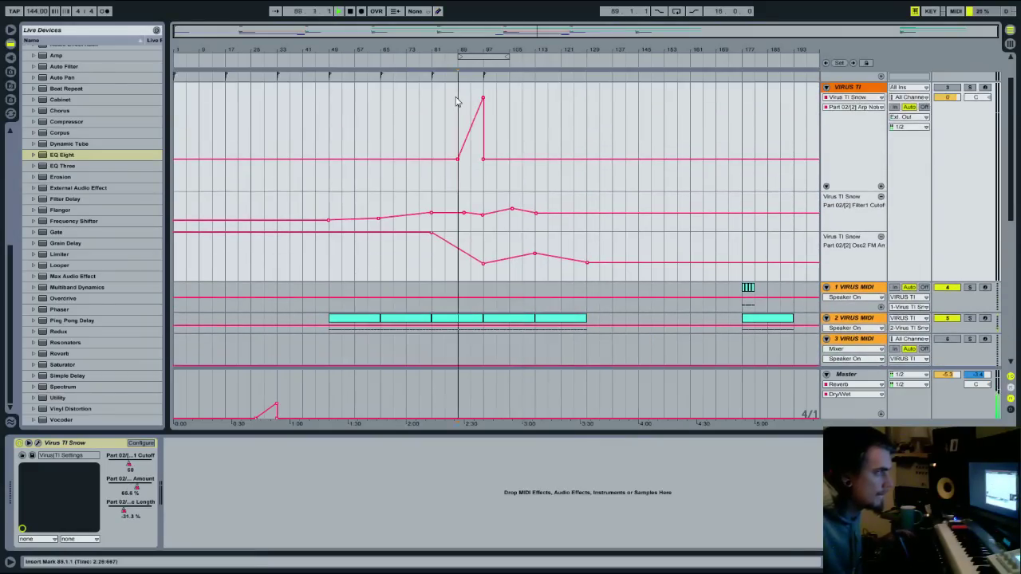
Give the Arp Note Length automation its own lane on the VIRUS TI track, listen past bar 97, and stop playback
{"action": "scroll", "coordinate": [494, 149], "scroll_direction": "down", "scroll_amount": 6}
{"action": "scroll", "coordinate": [494, 148], "scroll_direction": "up", "scroll_amount": 5}
{"action": "left_click_drag", "start_coordinate": [978, 222], "coordinate": [950, 88]}
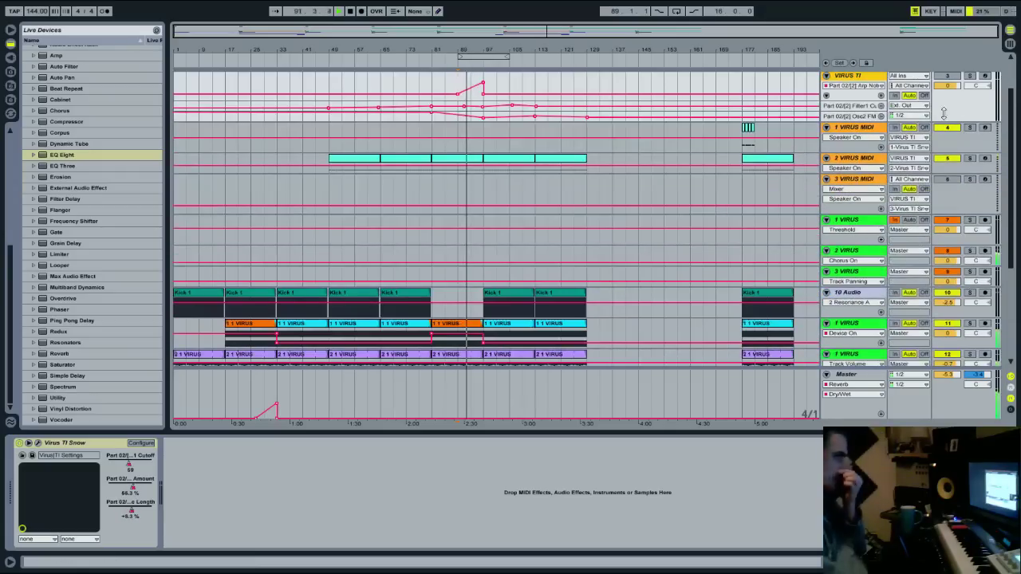
{"action": "left_click_drag", "start_coordinate": [882, 100], "coordinate": [968, 185]}
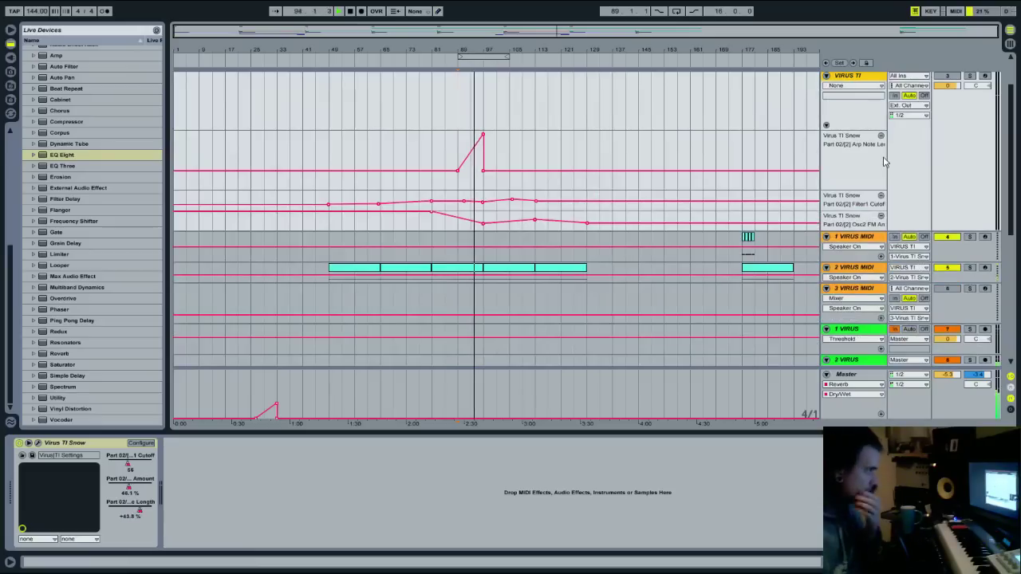
{"action": "scroll", "coordinate": [610, 276], "scroll_direction": "down", "scroll_amount": 3}
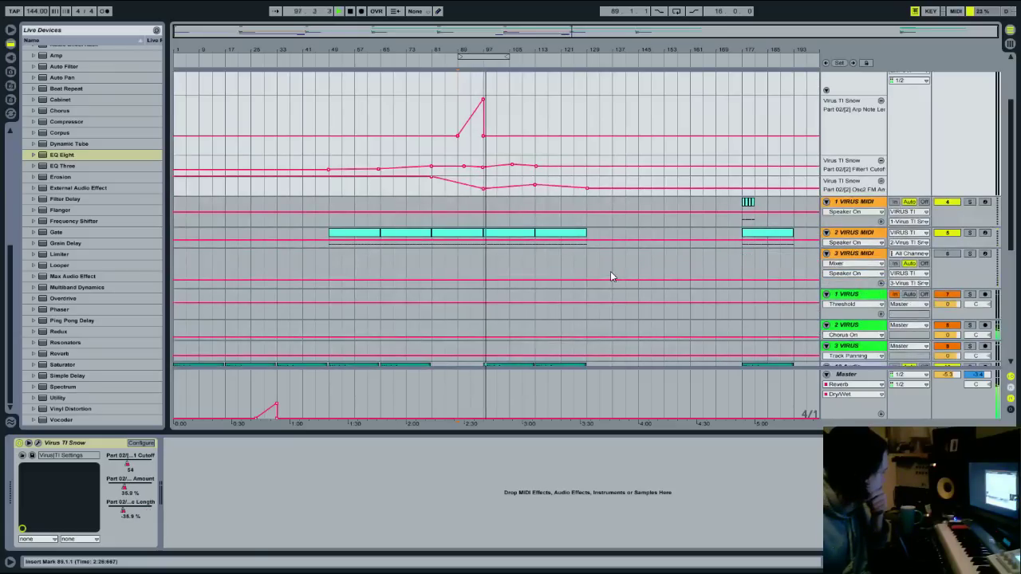
{"action": "key", "text": "space"}
Copy the section from bar 81 to bar 97 across the tracks and paste it at bar 129
{"action": "left_click_drag", "start_coordinate": [984, 197], "coordinate": [1006, 304]}
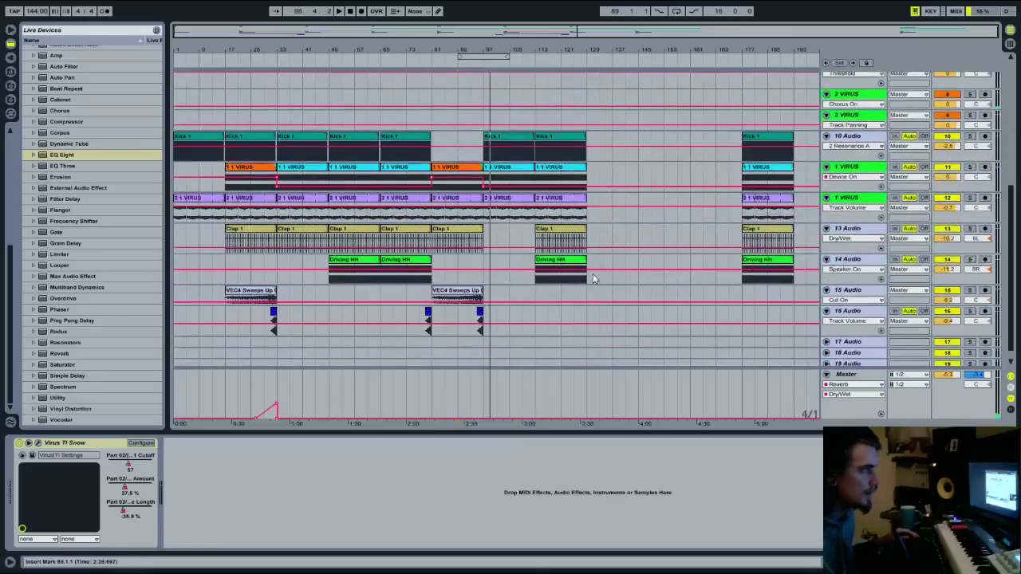
{"action": "left_click", "coordinate": [572, 73]}
{"action": "scroll", "coordinate": [583, 120], "scroll_direction": "up", "scroll_amount": 3}
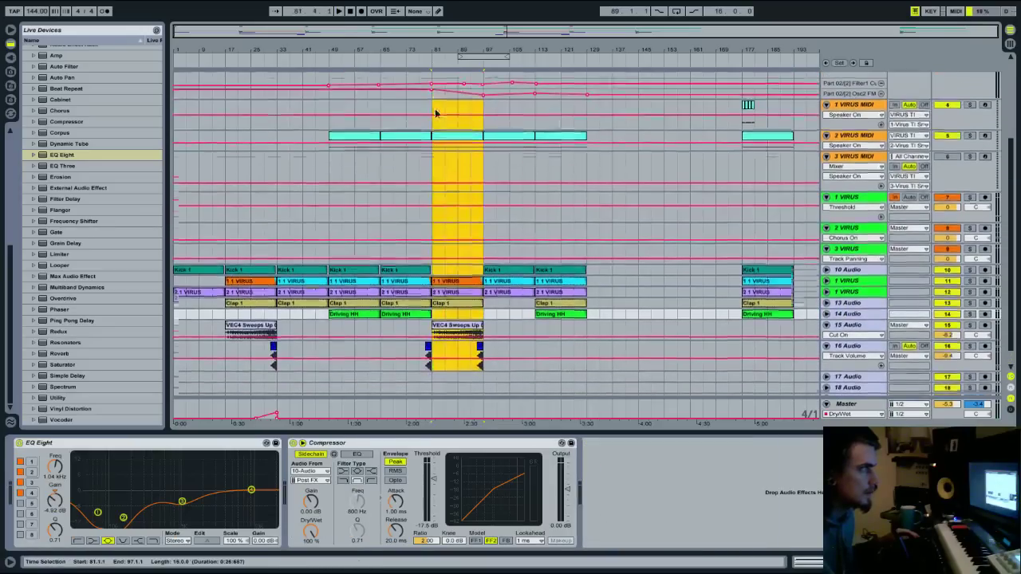
{"action": "mouse_move", "coordinate": [433, 80]}
{"action": "left_mouse_down"}
{"action": "mouse_move", "coordinate": [424, 83]}
{"action": "mouse_move", "coordinate": [434, 73]}
{"action": "mouse_move", "coordinate": [437, 13]}
{"action": "mouse_move", "coordinate": [433, 106]}
{"action": "mouse_move", "coordinate": [432, 93]}
{"action": "left_mouse_up"}
{"action": "key", "text": "ctrl+c"}
{"action": "left_click", "coordinate": [587, 88]}
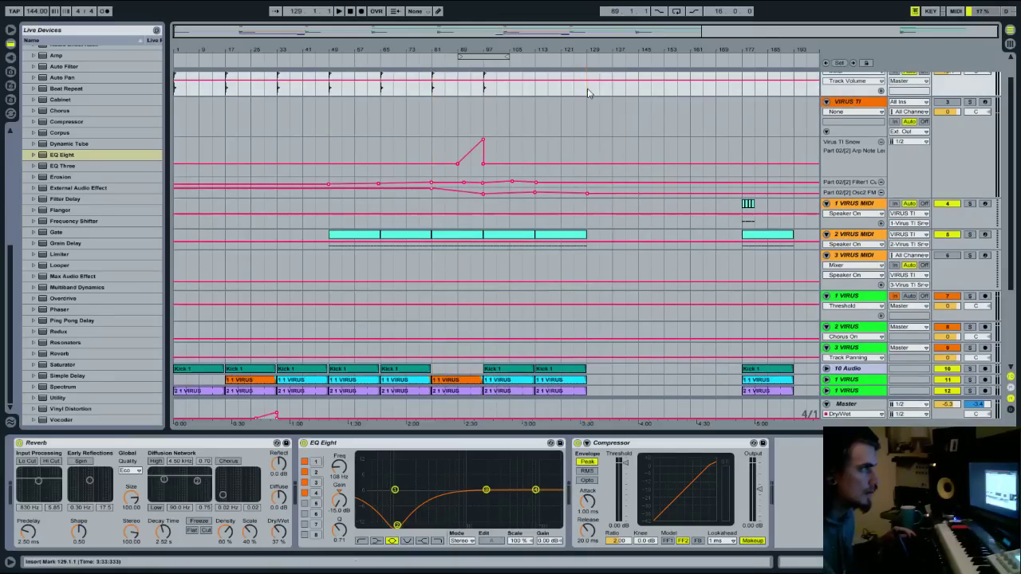
{"action": "key", "text": "ctrl+v"}
Play from bar 129 and fill bars 113 to 129 on the 2 Audio track with its repeating clip
{"action": "left_click", "coordinate": [584, 61]}
{"action": "scroll", "coordinate": [513, 83], "scroll_direction": "up", "scroll_amount": 2}
{"action": "left_click_drag", "start_coordinate": [537, 98], "coordinate": [589, 104]}
Delete the leftover drum, Virus audio and Virus MIDI clips between bars 173 and 197
{"action": "scroll", "coordinate": [591, 127], "scroll_direction": "down", "scroll_amount": 5}
{"action": "left_click_drag", "start_coordinate": [728, 117], "coordinate": [792, 413]}
{"action": "left_click_drag", "start_coordinate": [807, 372], "coordinate": [728, 289]}
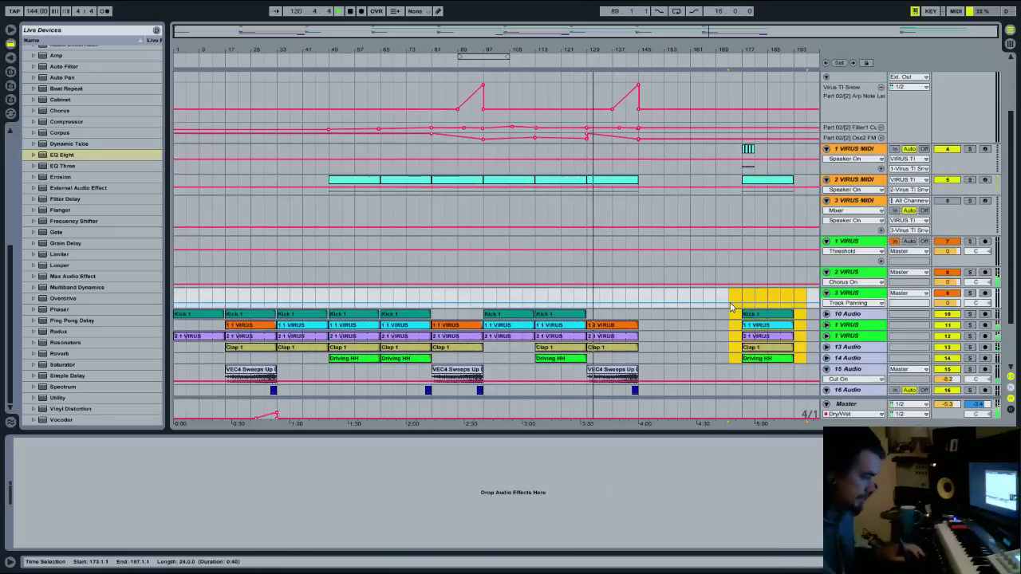
{"action": "left_click_drag", "start_coordinate": [730, 156], "coordinate": [792, 192]}
{"action": "key", "text": "Delete"}
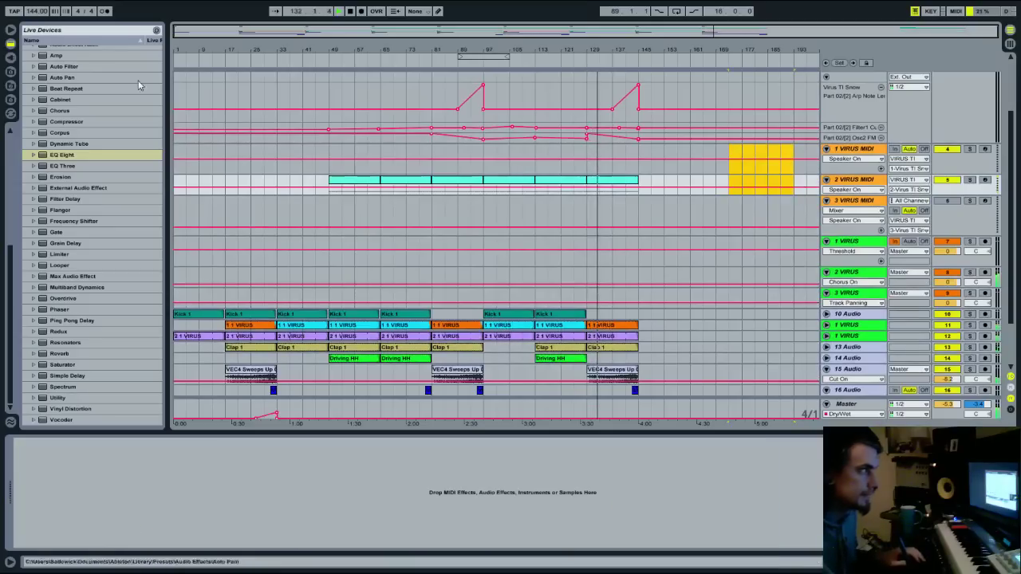
Stop playback and save the Live Set under a new name
{"action": "key", "text": "space"}
{"action": "left_click", "coordinate": [11, 2]}
{"action": "left_click", "coordinate": [32, 22]}
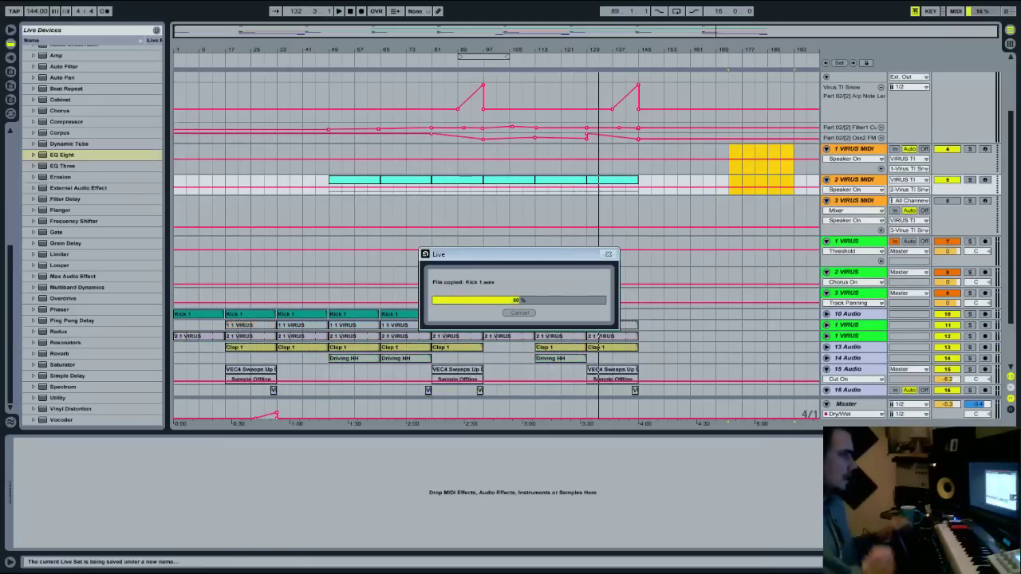
Remove the lower Arp Note Length breakpoint at bar 145 so the automation holds its peak value, with the track playing
{"action": "left_click", "coordinate": [471, 62]}
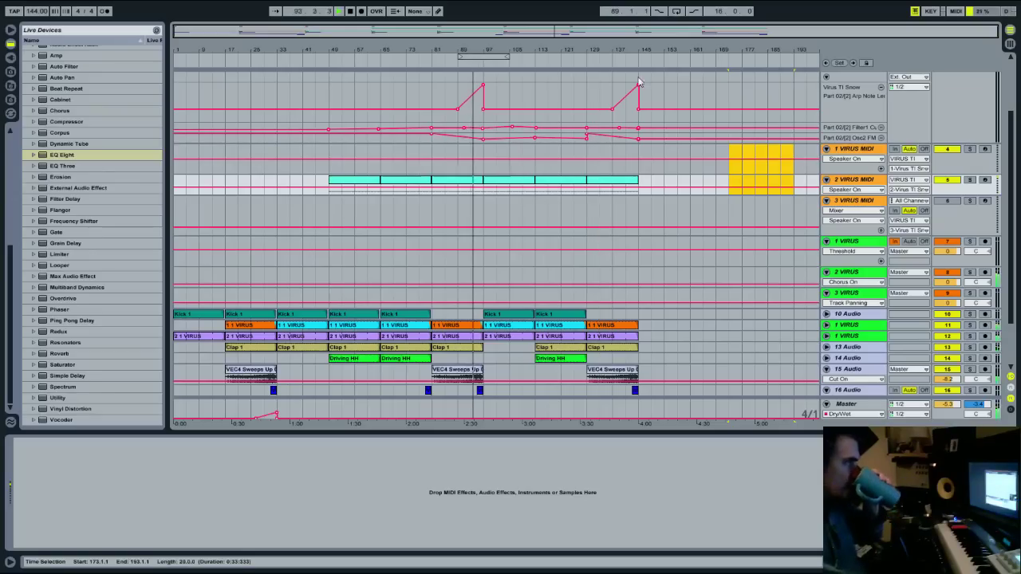
{"action": "left_click", "coordinate": [640, 110]}
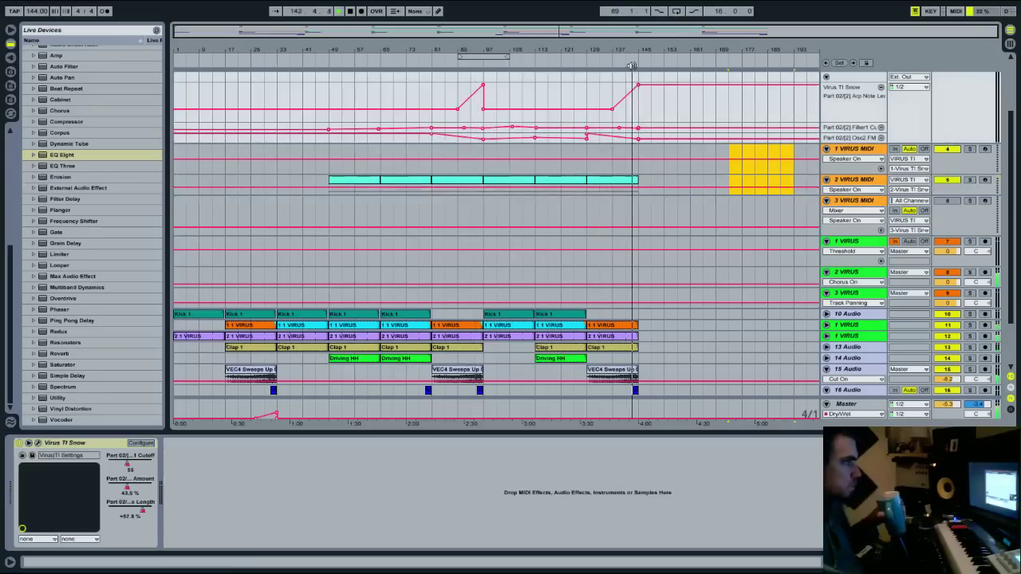
Copy the kick, Virus audio, clap and hi-hat clips from bars 113 to 129 and paste them at bar 145
{"action": "scroll", "coordinate": [630, 189], "scroll_direction": "down", "scroll_amount": 3}
{"action": "left_click_drag", "start_coordinate": [587, 228], "coordinate": [534, 296]}
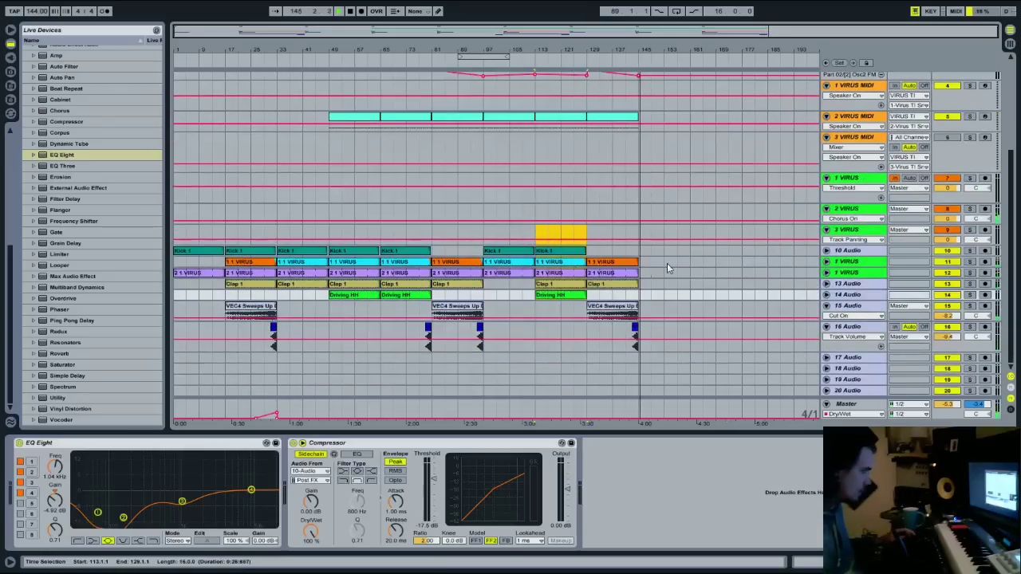
{"action": "left_click", "coordinate": [641, 232]}
{"action": "key", "text": "ctrl+v"}
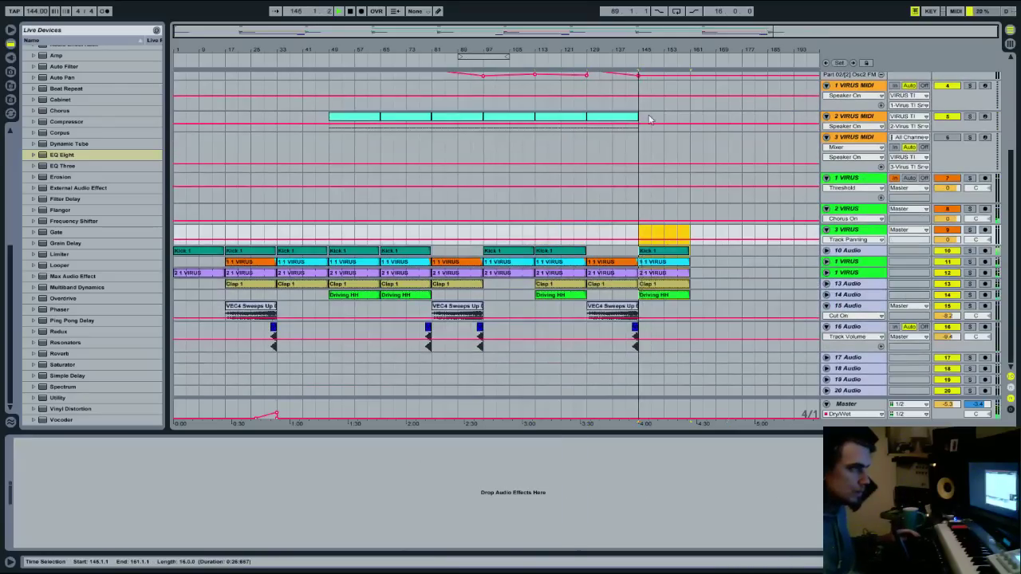
Duplicate bars 129 to 145 of the 2 Audio track to bar 145
{"action": "scroll", "coordinate": [638, 104], "scroll_direction": "up", "scroll_amount": 6}
{"action": "left_click_drag", "start_coordinate": [634, 87], "coordinate": [588, 92]}
{"action": "key", "text": "ctrl+d"}
Enlarge the VIRUS TI automation lanes and lower Part 2's Filter1 Cutoff automation at bar 145 to about 33
{"action": "left_click", "coordinate": [957, 183]}
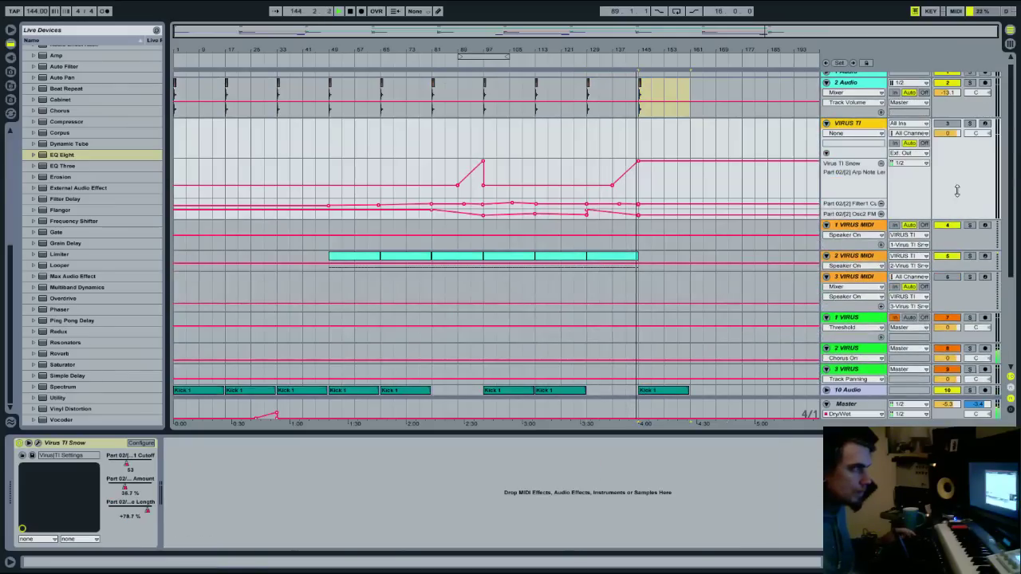
{"action": "left_click_drag", "start_coordinate": [956, 183], "coordinate": [856, 278]}
{"action": "left_click", "coordinate": [639, 260]}
{"action": "left_click_drag", "start_coordinate": [639, 263], "coordinate": [638, 267]}
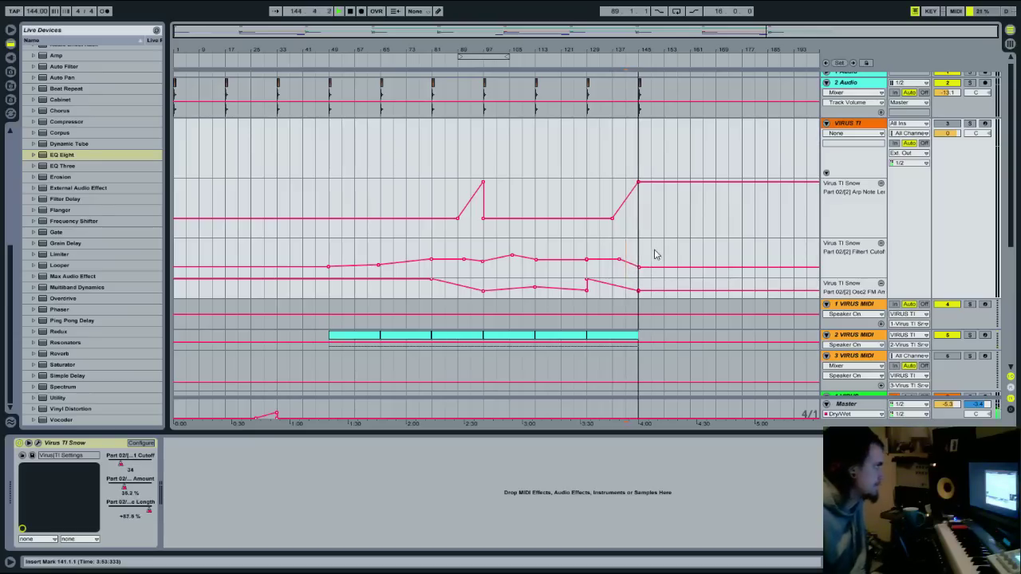
{"action": "key", "text": "h"}
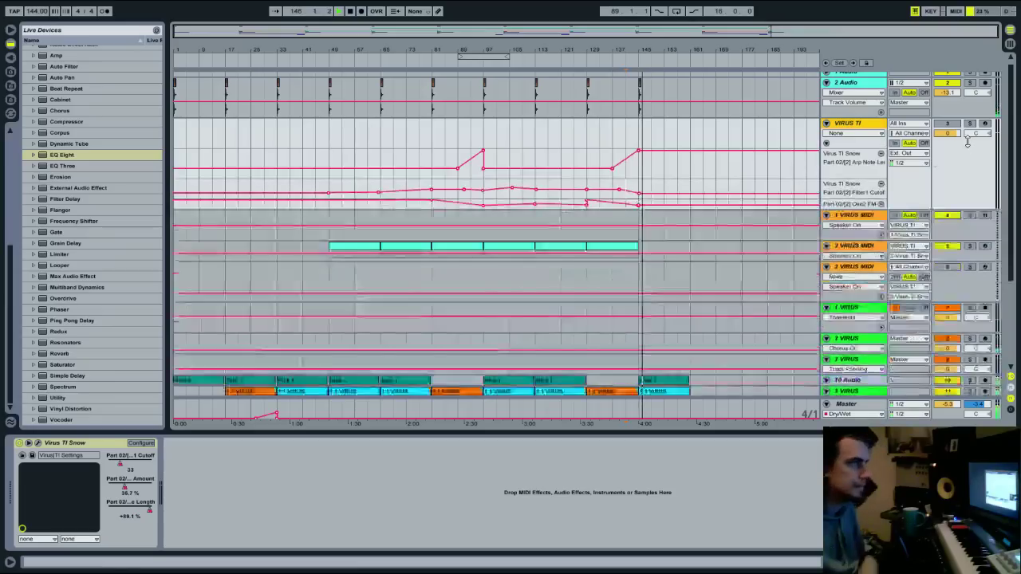
Stop playback, arm the 2 VIRUS audio track, and start recording it into the arrangement from about bar 47
{"action": "left_click", "coordinate": [694, 95]}
{"action": "scroll", "coordinate": [663, 137], "scroll_direction": "down", "scroll_amount": 4}
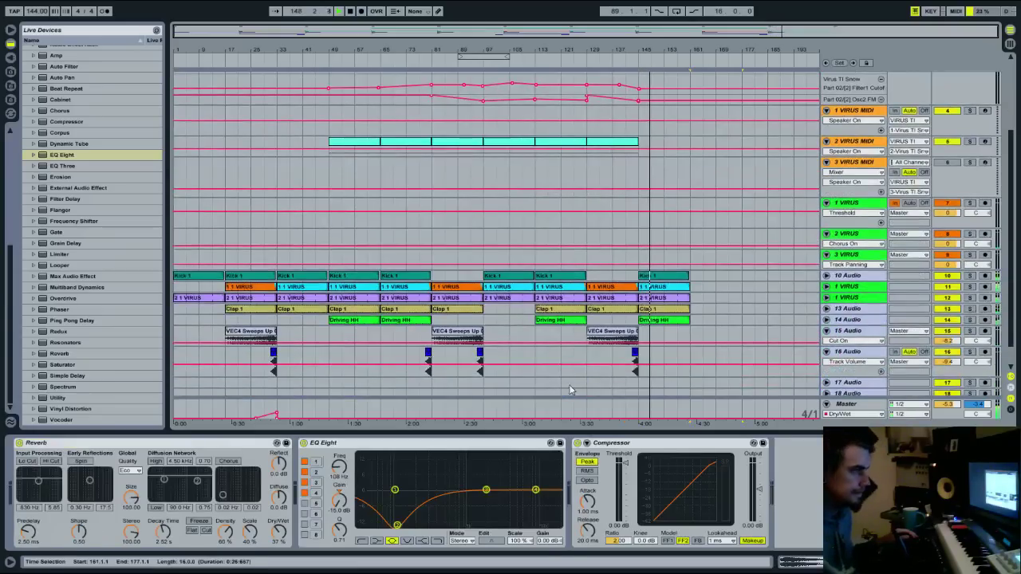
{"action": "key", "text": "space"}
{"action": "scroll", "coordinate": [848, 218], "scroll_direction": "up", "scroll_amount": 2}
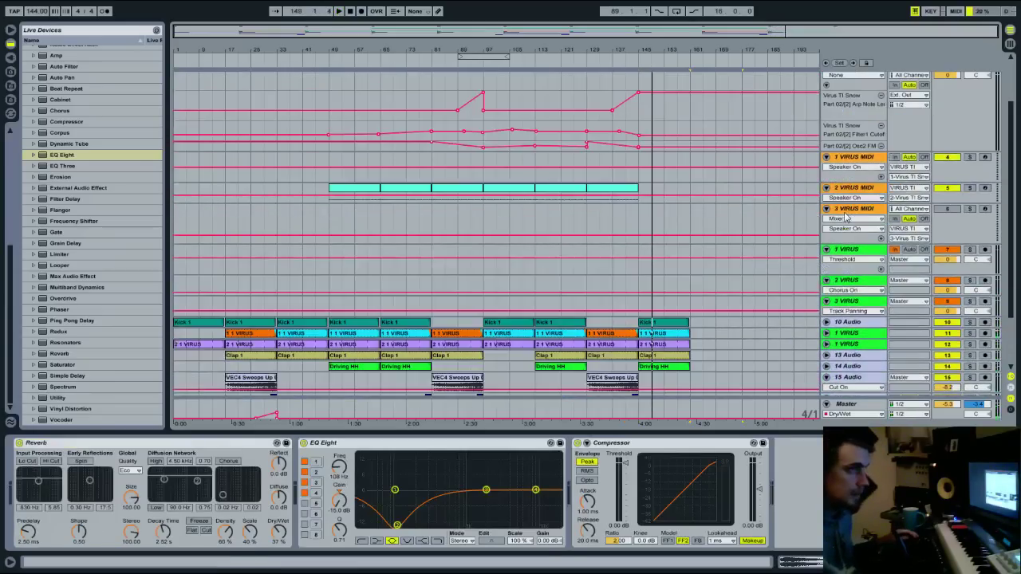
{"action": "left_click", "coordinate": [989, 284]}
{"action": "left_click", "coordinate": [326, 62]}
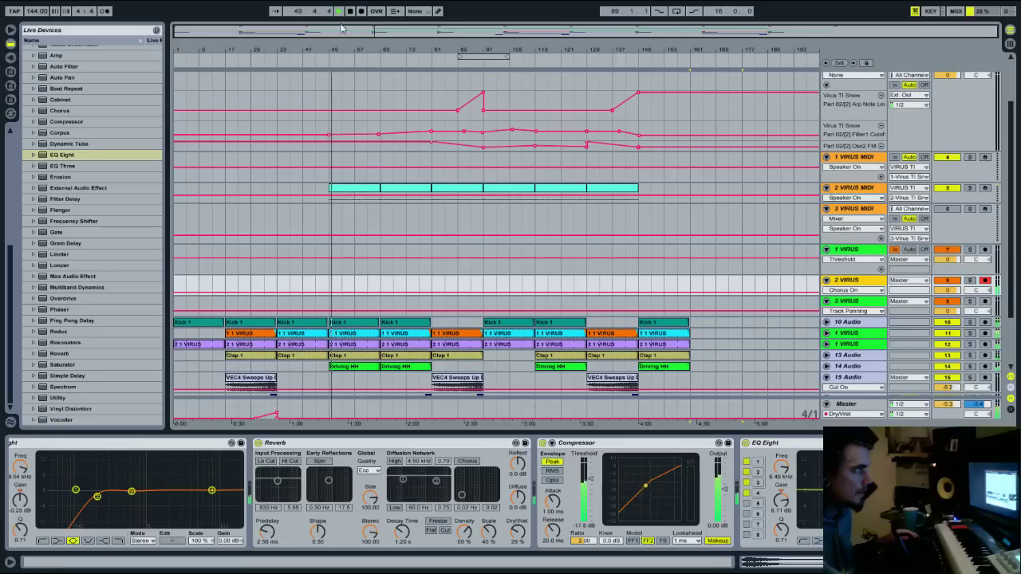
{"action": "left_click", "coordinate": [361, 11]}
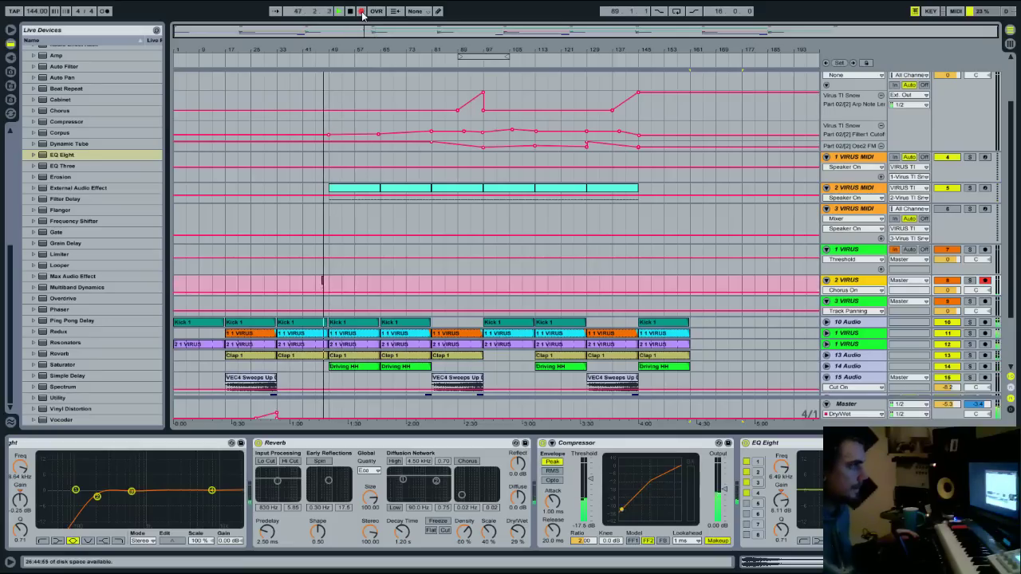
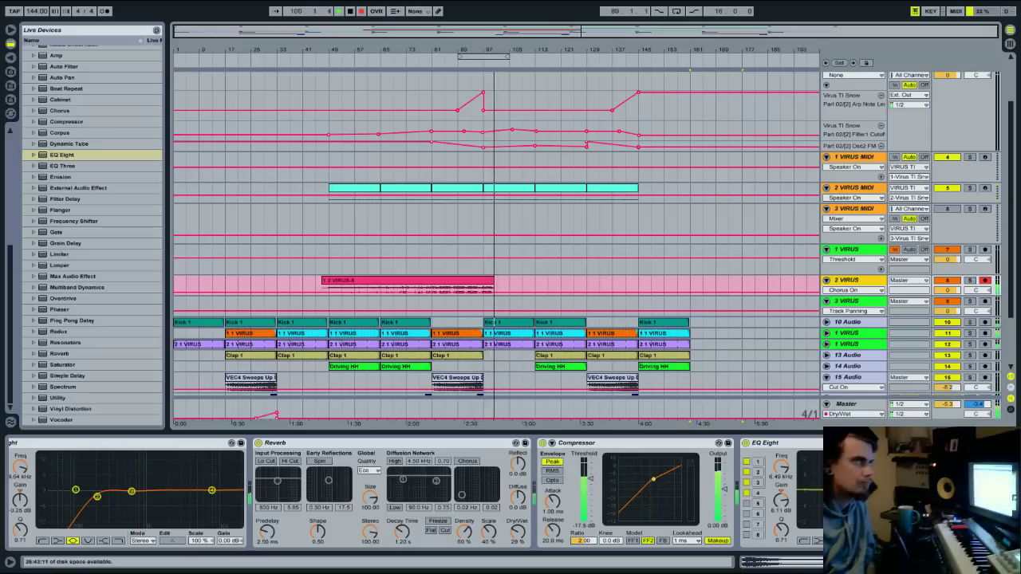
Enlarge the VIRUS TI automation lanes, remove the extra Osc2 FM Amount point at bar 129, and raise the bar 145 point to about 71%
{"action": "left_click_drag", "start_coordinate": [497, 50], "coordinate": [250, 51]}
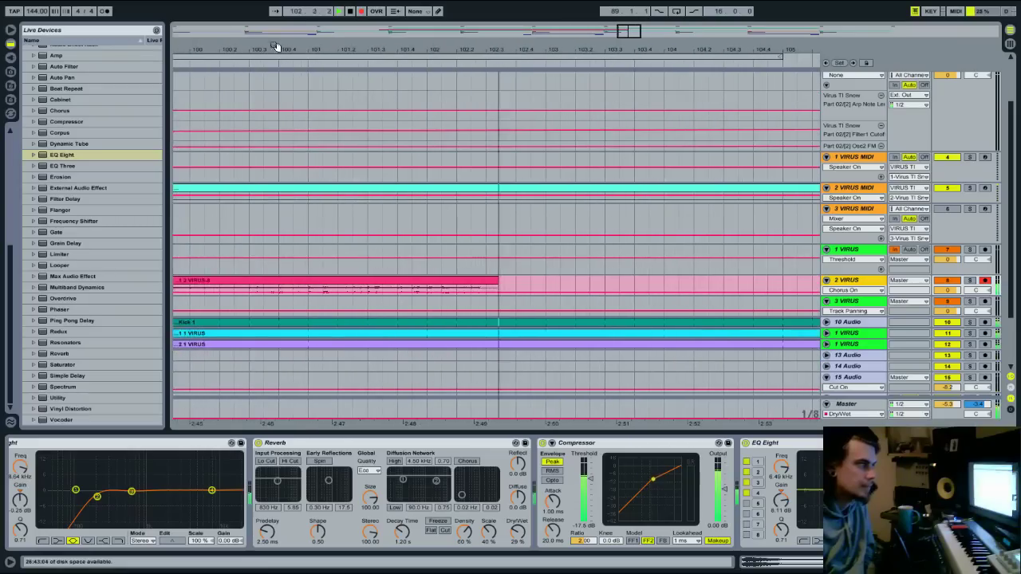
{"action": "left_click_drag", "start_coordinate": [462, 58], "coordinate": [494, 46]}
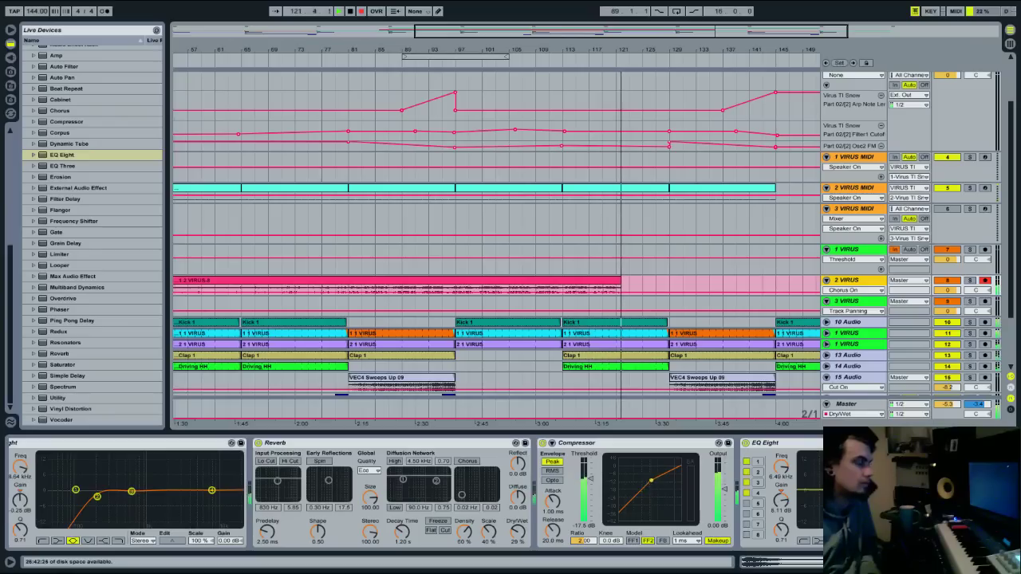
{"action": "mouse_move", "coordinate": [670, 148]}
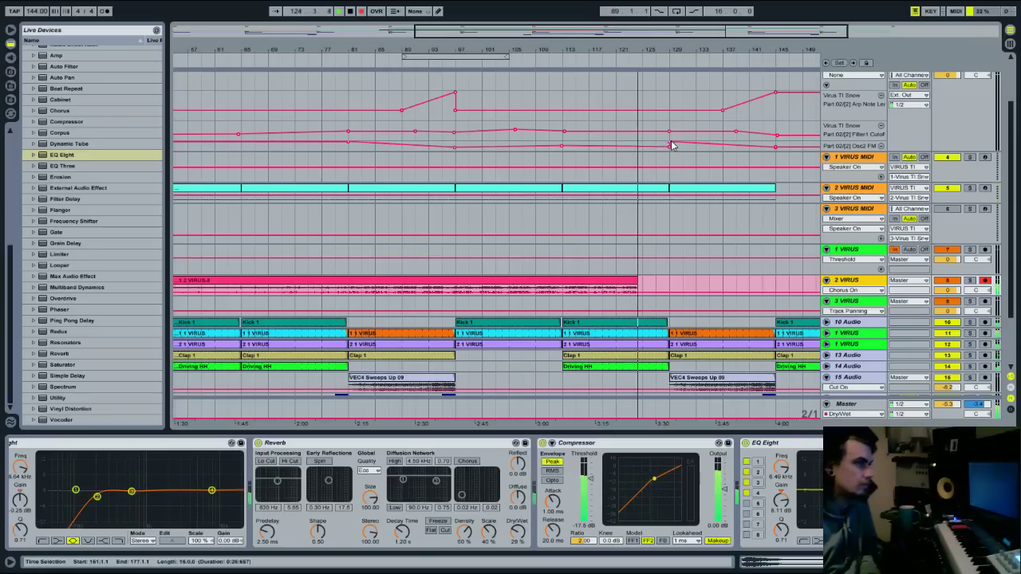
{"action": "left_click", "coordinate": [671, 147]}
{"action": "left_click_drag", "start_coordinate": [984, 150], "coordinate": [980, 239]}
{"action": "mouse_move", "coordinate": [775, 233]}
{"action": "left_click_drag", "start_coordinate": [774, 233], "coordinate": [774, 227]}
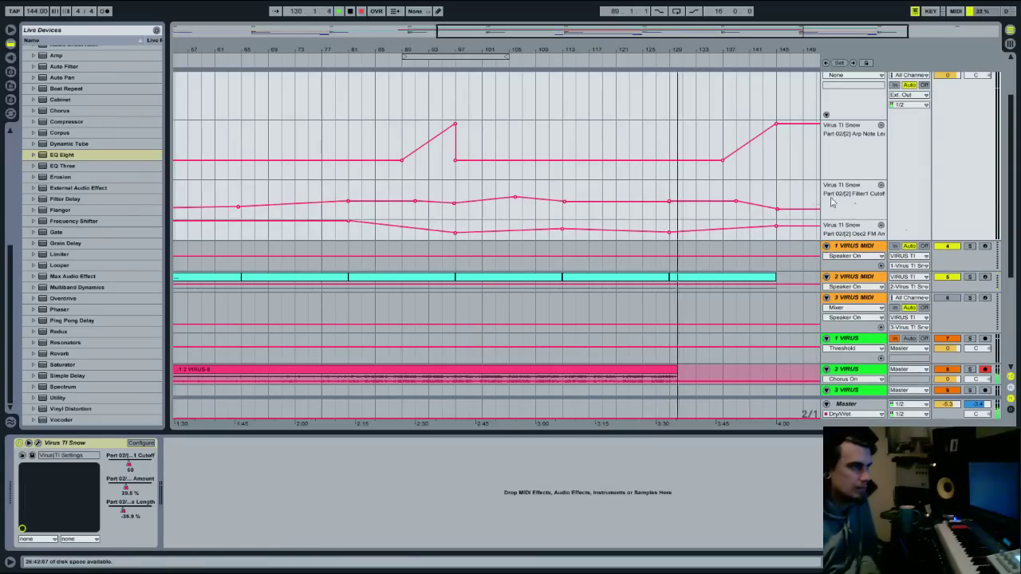
Raise the Filter1 Cutoff automation point near bar 139 slightly, and stop the recording at about bar 148
{"action": "left_click_drag", "start_coordinate": [735, 201], "coordinate": [737, 196]}
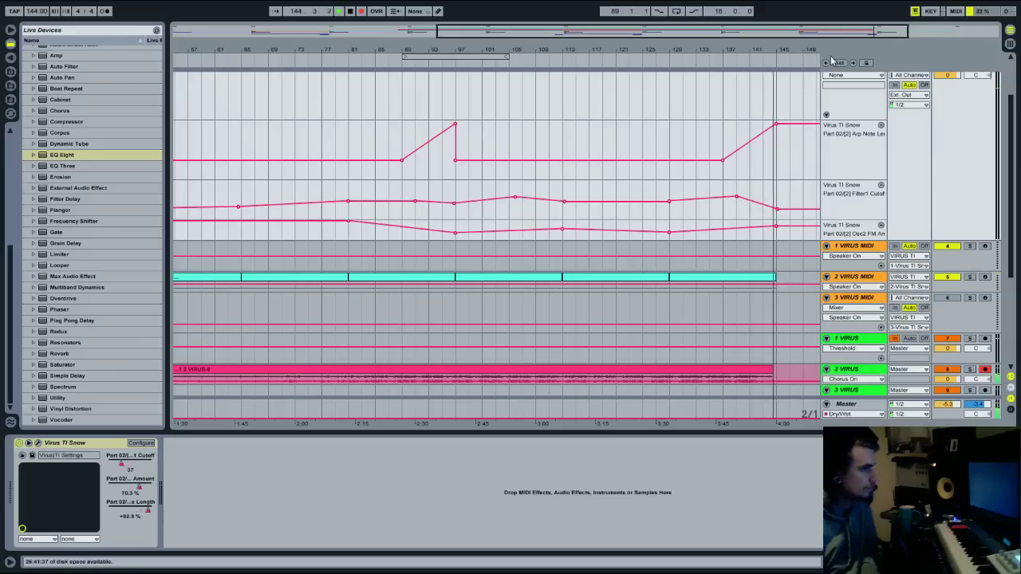
{"action": "left_click_drag", "start_coordinate": [809, 50], "coordinate": [814, 12]}
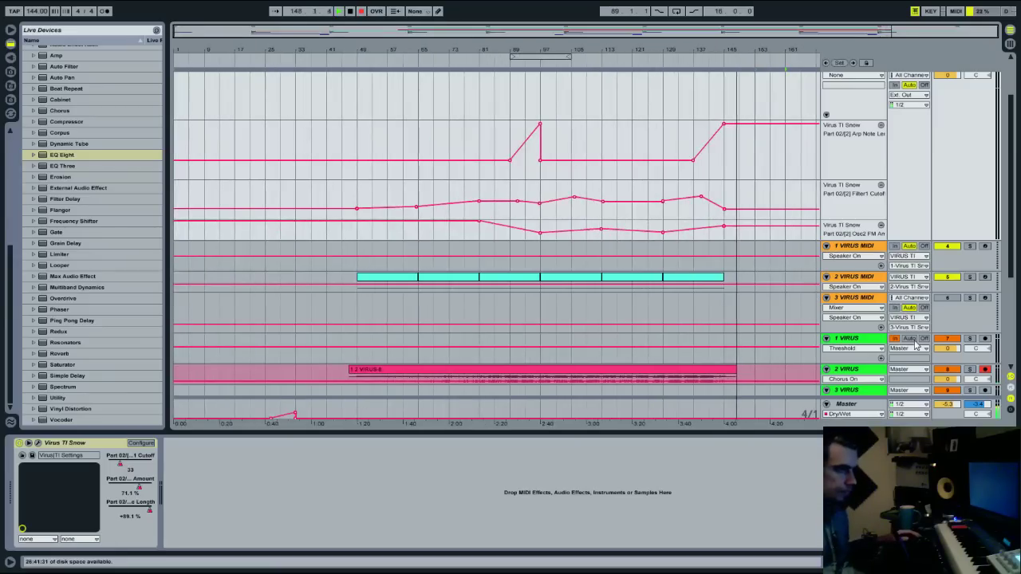
{"action": "key", "text": "space"}
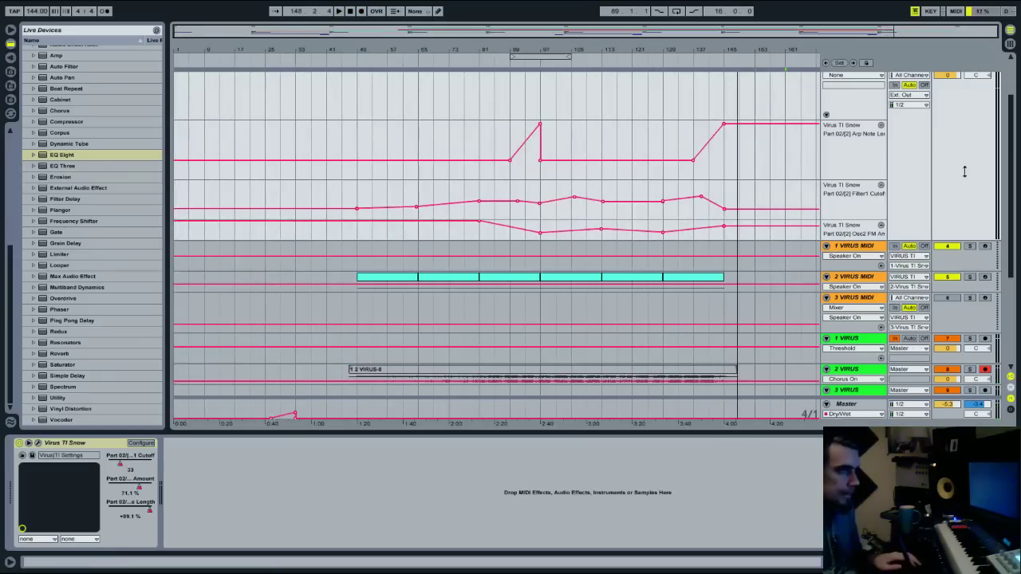
Shrink the VIRUS TI track and enlarge the 2 VIRUS audio track to show its recorded waveform
{"action": "left_click_drag", "start_coordinate": [964, 172], "coordinate": [964, 152]}
{"action": "left_click", "coordinate": [8, 3]}
{"action": "left_click", "coordinate": [26, 98]}
{"action": "scroll", "coordinate": [729, 232], "scroll_direction": "up", "scroll_amount": 2}
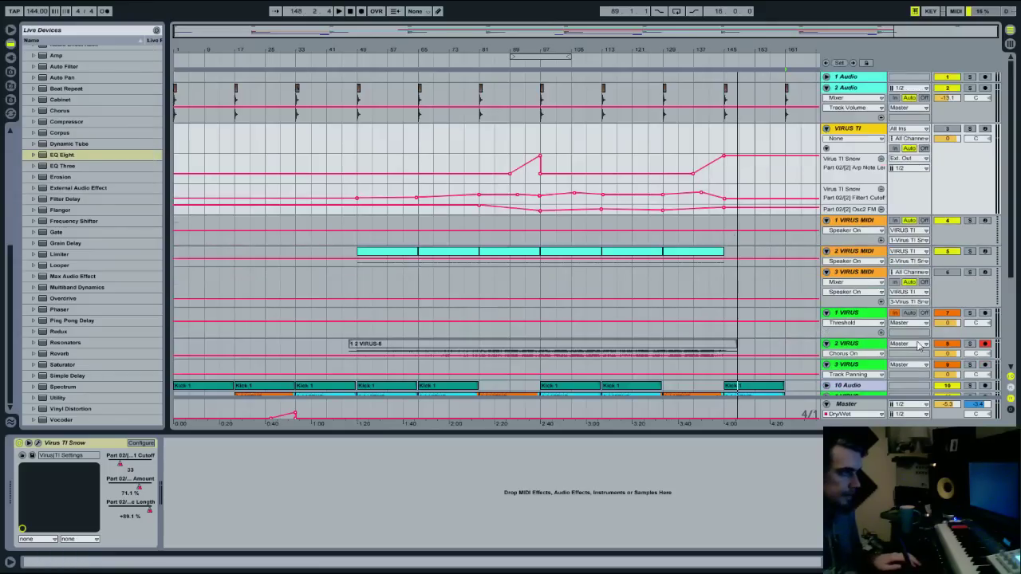
{"action": "scroll", "coordinate": [729, 233], "scroll_direction": "down", "scroll_amount": 4}
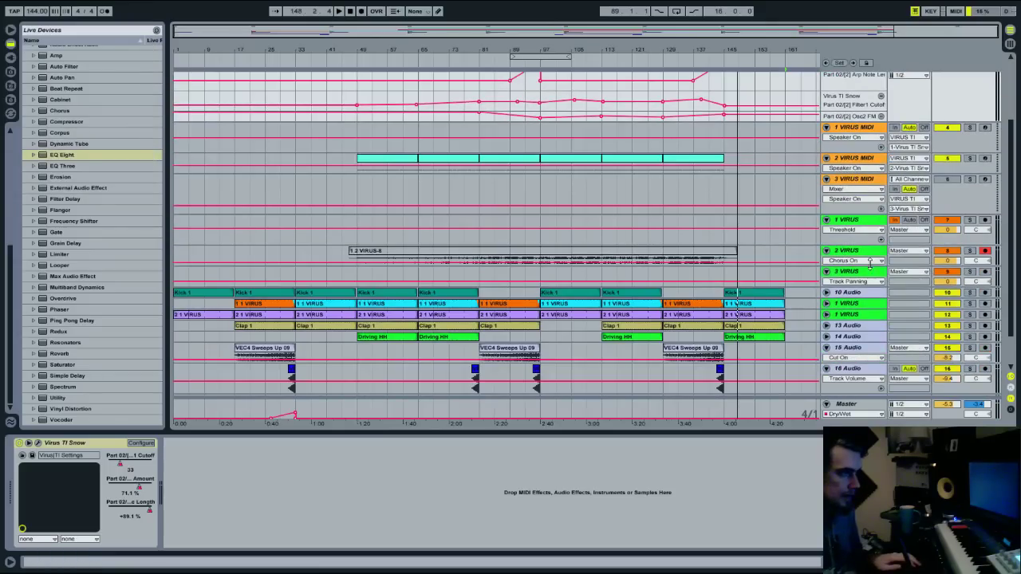
{"action": "left_click_drag", "start_coordinate": [871, 267], "coordinate": [878, 310]}
{"action": "left_click", "coordinate": [915, 282]}
{"action": "scroll", "coordinate": [905, 279], "scroll_direction": "down", "scroll_amount": 3}
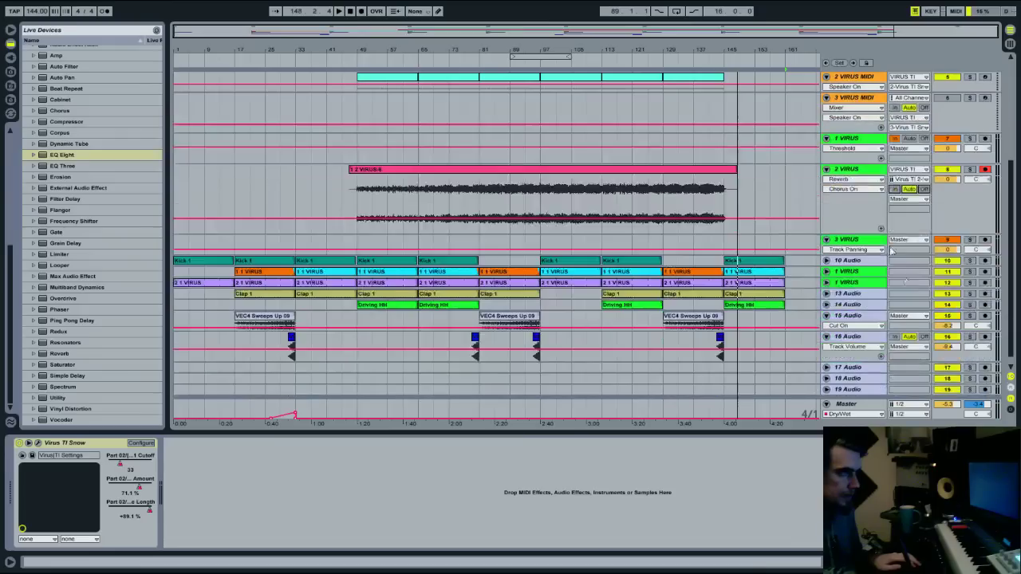
Move the 2 VIRUS audio track below 3 VIRUS, and delete the unused 3 VIRUS and 1 VIRUS audio tracks
{"action": "left_click", "coordinate": [856, 180]}
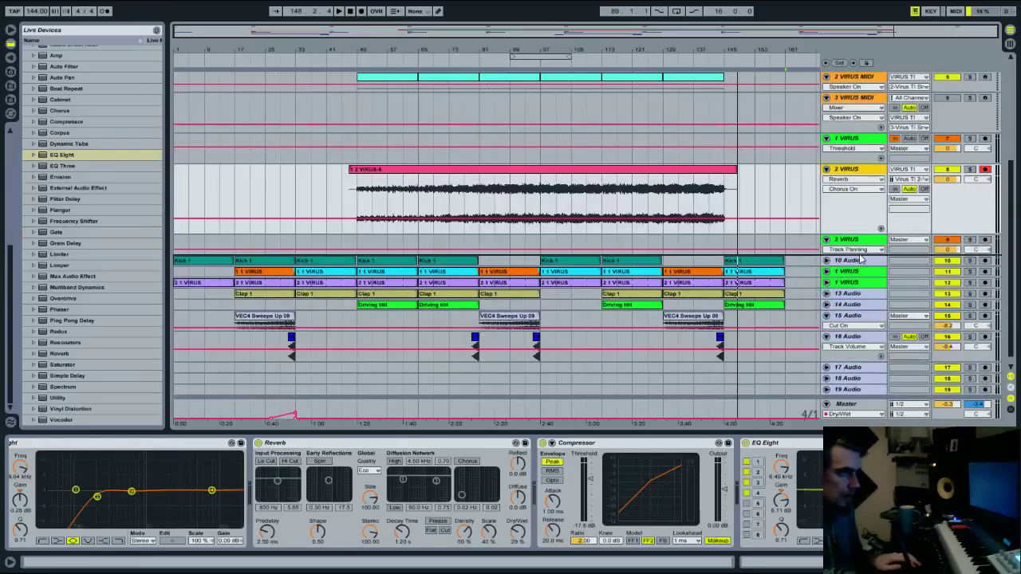
{"action": "scroll", "coordinate": [700, 144], "scroll_direction": "up", "scroll_amount": 5}
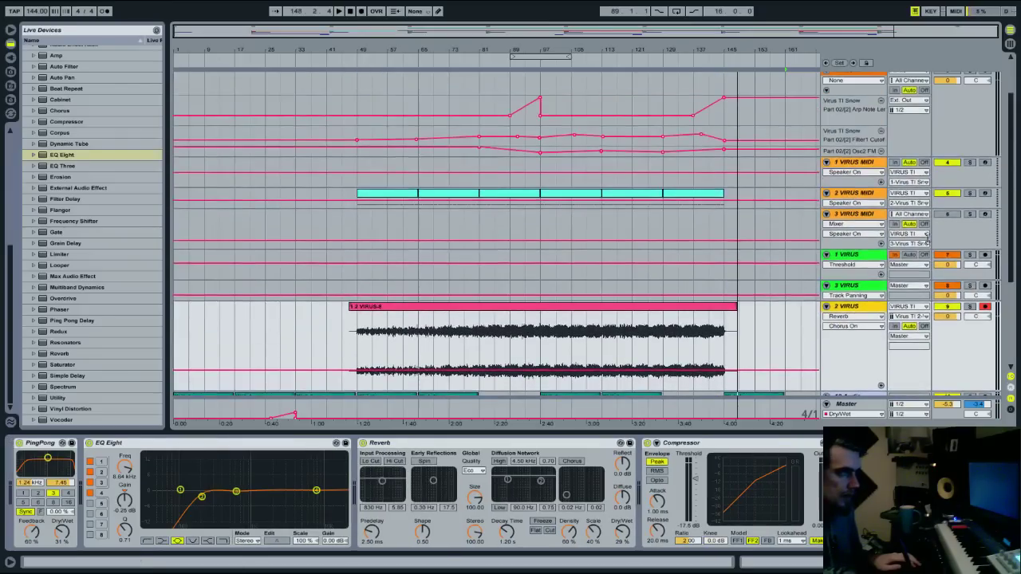
{"action": "left_click", "coordinate": [856, 289]}
{"action": "key", "text": "Delete"}
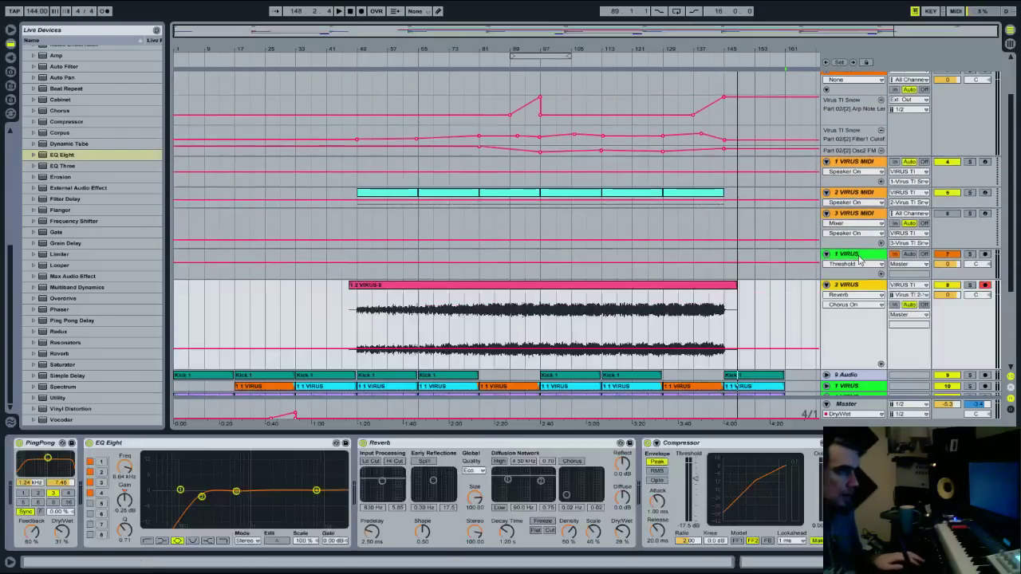
{"action": "key", "text": "Delete"}
Delete the 3 VIRUS MIDI, VIRUS TI and 1 VIRUS MIDI tracks
{"action": "left_click", "coordinate": [874, 223]}
{"action": "key", "text": "Delete"}
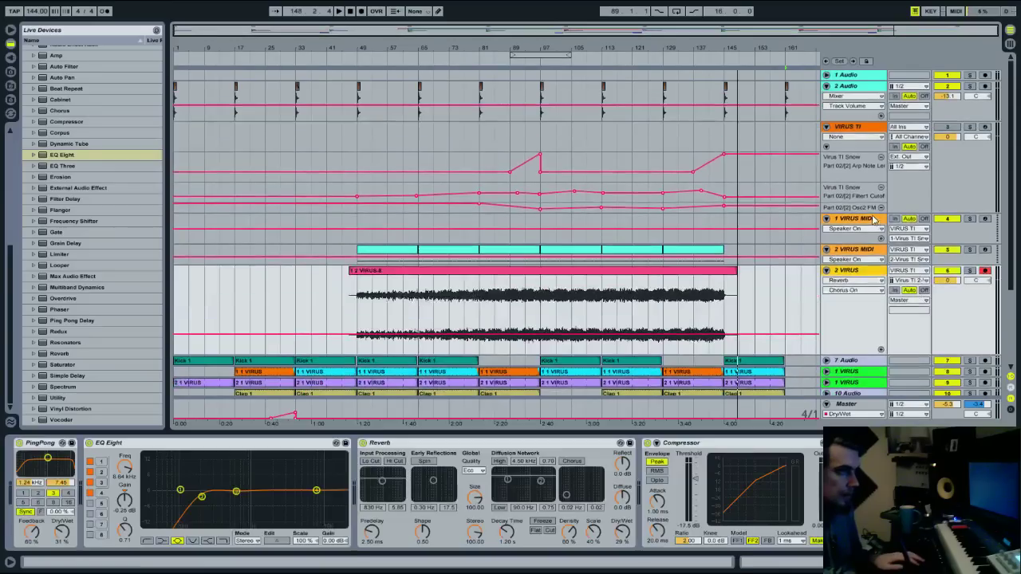
{"action": "left_click", "coordinate": [868, 130]}
{"action": "key", "text": "Delete"}
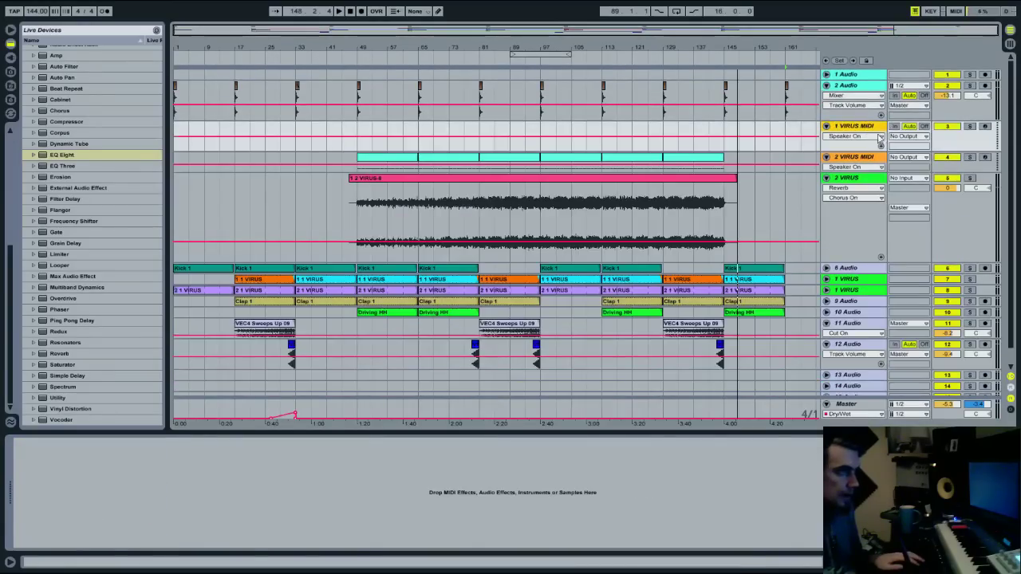
{"action": "left_click_drag", "start_coordinate": [949, 149], "coordinate": [954, 191]}
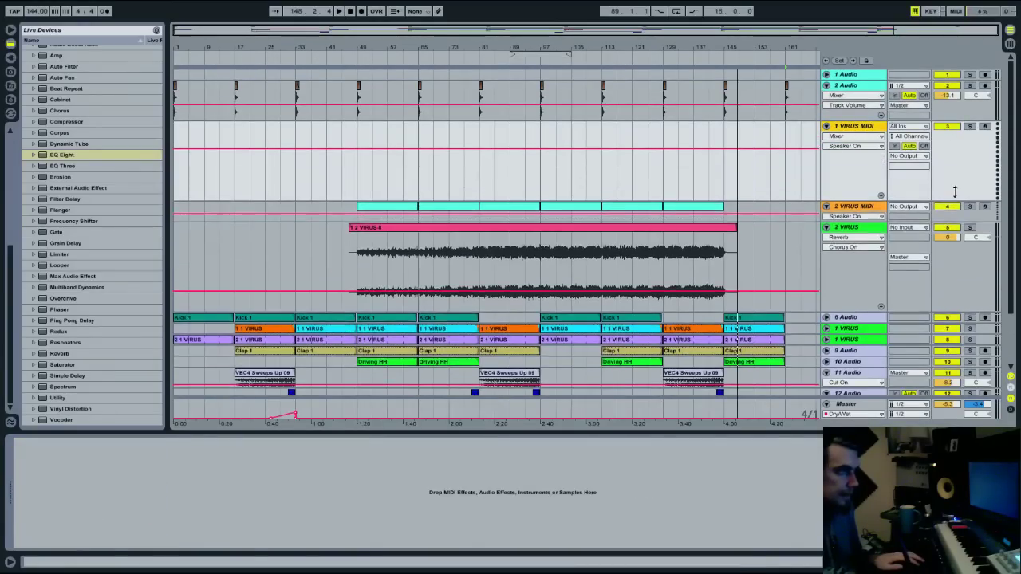
{"action": "key", "text": "Delete"}
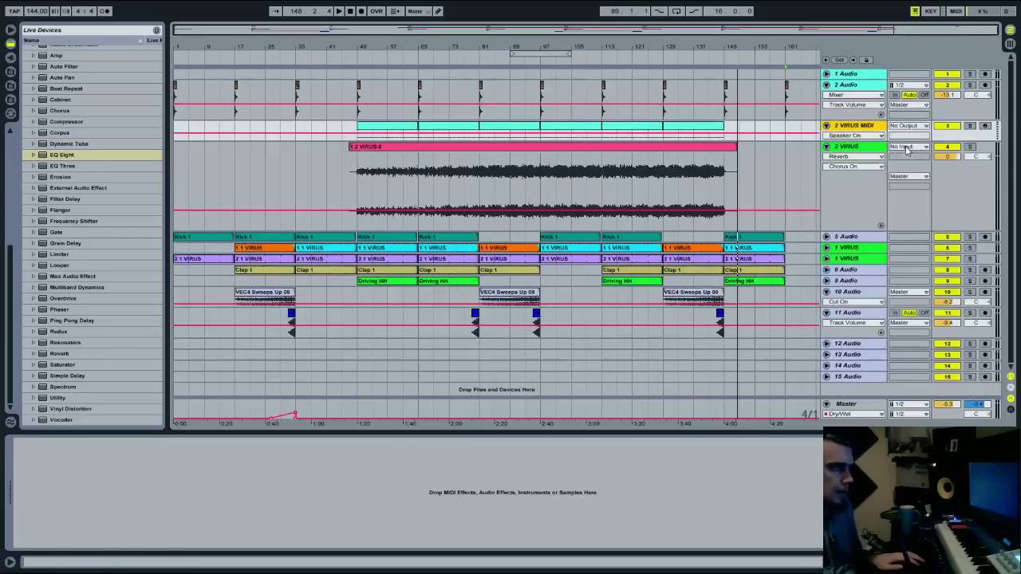
Stretch the first F3 note across the whole 2 VIRUS MIDI clip at bar 49, and move that clip to bar 81
{"action": "left_click_drag", "start_coordinate": [919, 142], "coordinate": [919, 191]}
{"action": "left_click", "coordinate": [396, 135]}
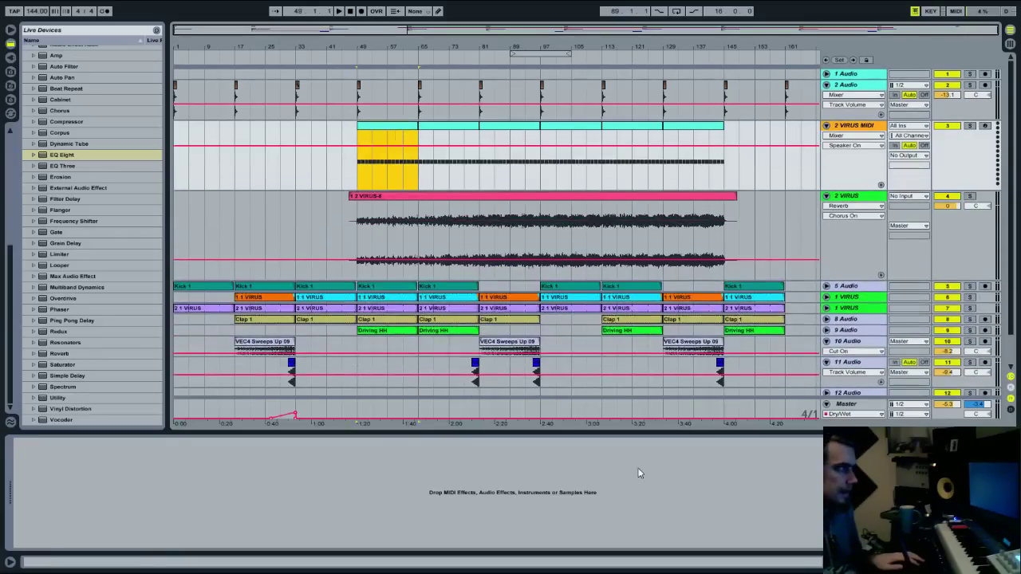
{"action": "left_click", "coordinate": [885, 562]}
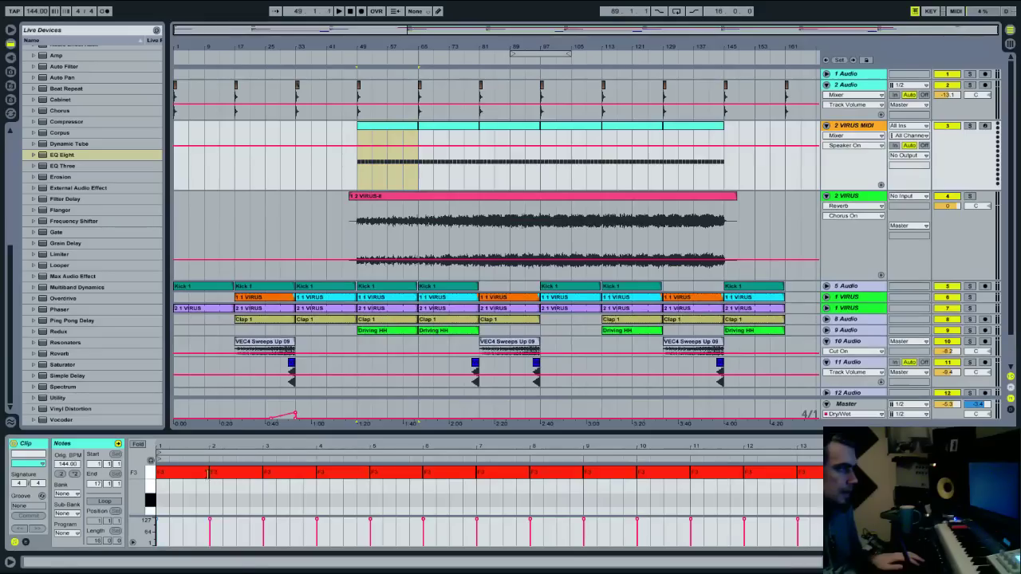
{"action": "left_click_drag", "start_coordinate": [207, 474], "coordinate": [932, 474]}
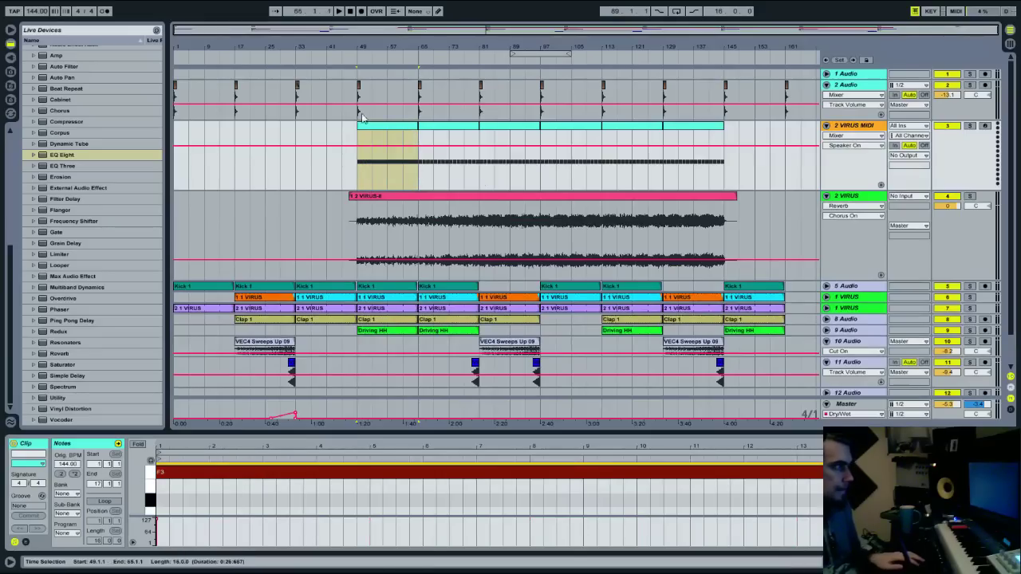
{"action": "left_click_drag", "start_coordinate": [378, 127], "coordinate": [451, 130]}
Delete the other 2 VIRUS MIDI clips at bars 65, 97, 113 and 129
{"action": "left_click", "coordinate": [450, 127]}
{"action": "key", "text": "Delete"}
{"action": "left_click", "coordinate": [571, 126]}
{"action": "key", "text": "Delete"}
{"action": "left_click", "coordinate": [631, 126]}
{"action": "key", "text": "Delete"}
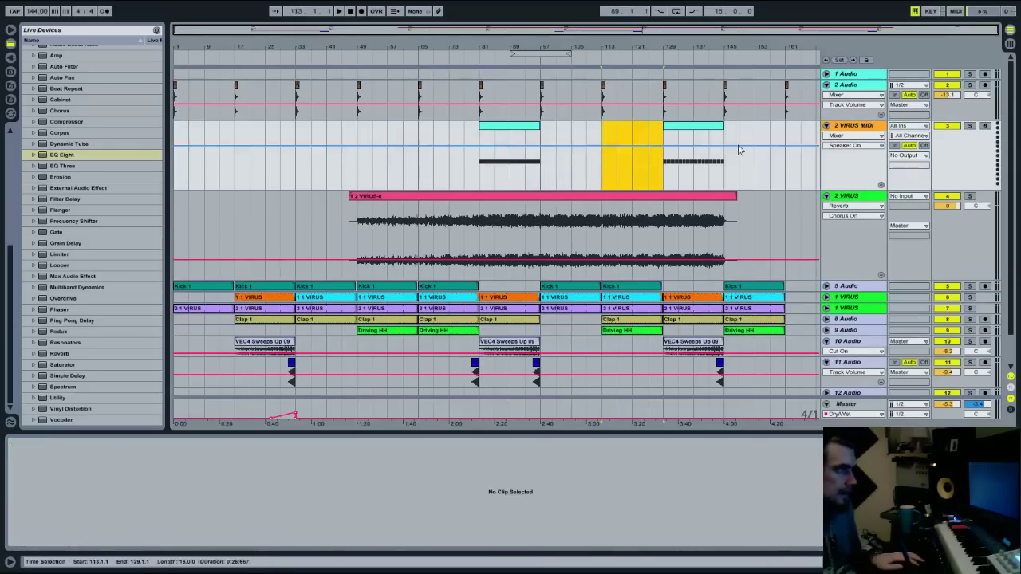
{"action": "left_click", "coordinate": [696, 131]}
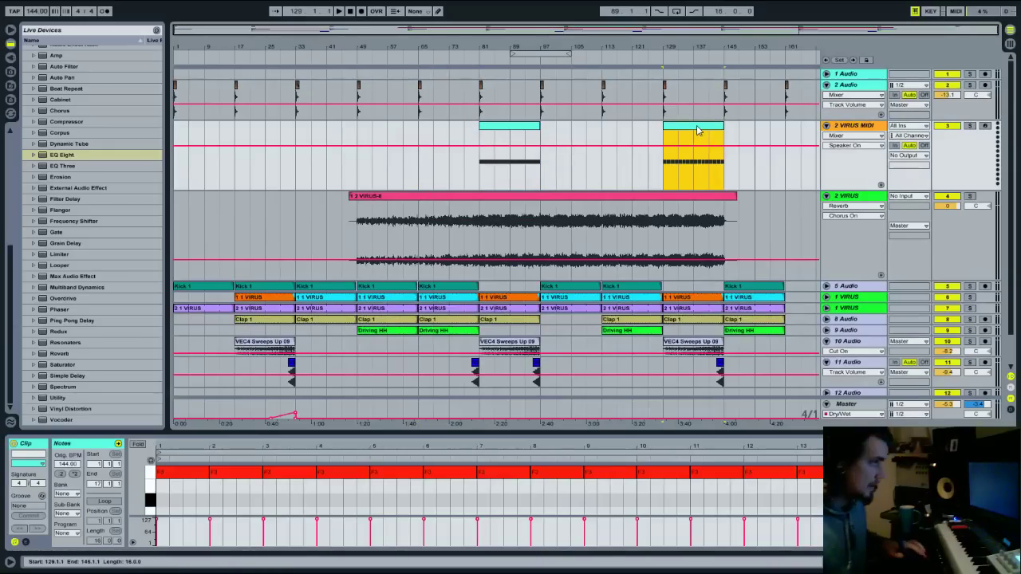
{"action": "key", "text": "Delete"}
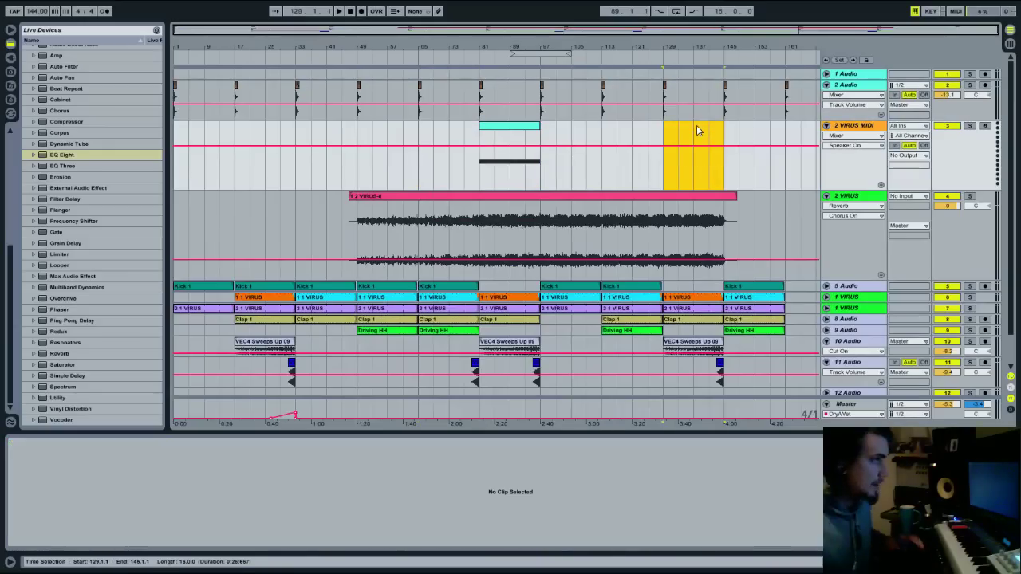
Play 2 VIRUS soloed from bar 81 and lower the 99.7 Hz band of its M/S EQ Eight to about -11.3 dB
{"action": "left_click", "coordinate": [10, 58]}
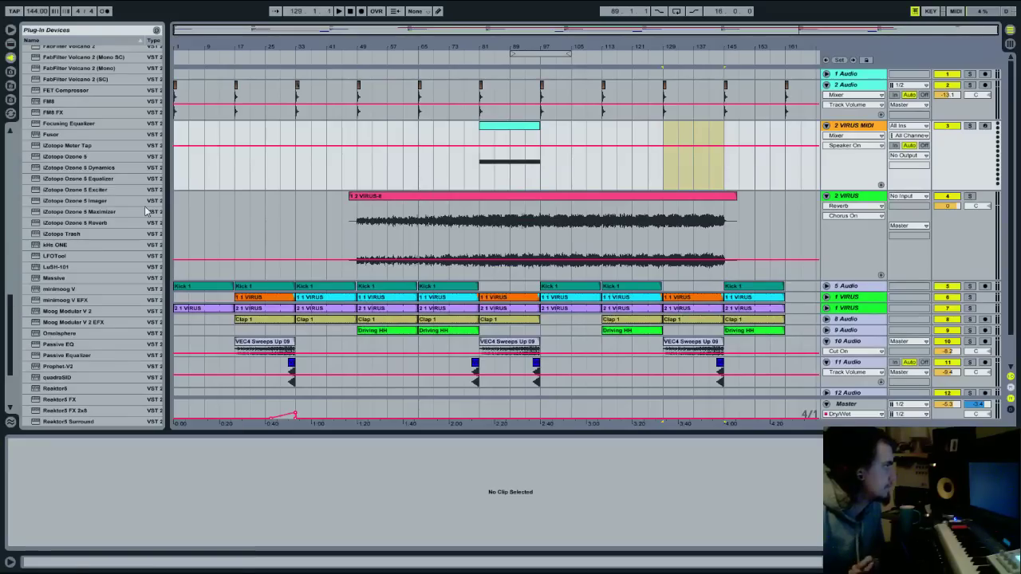
{"action": "left_click", "coordinate": [530, 128]}
{"action": "key", "text": "space"}
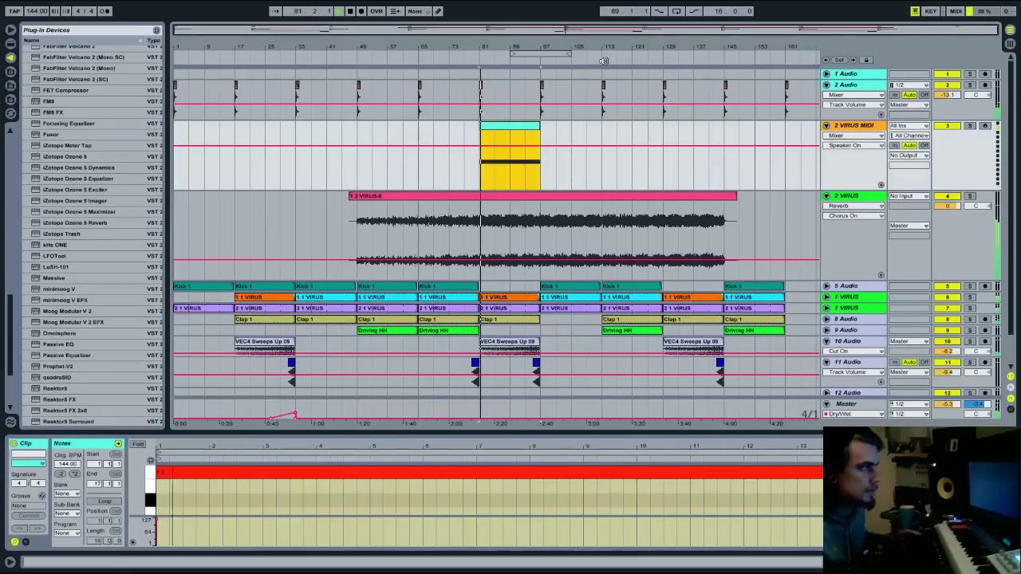
{"action": "left_click", "coordinate": [969, 196]}
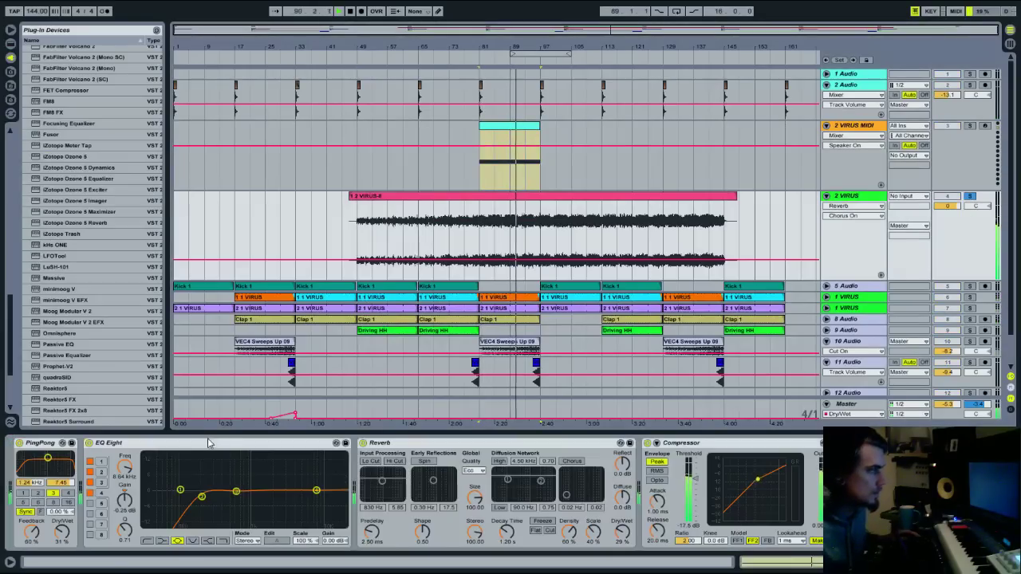
{"action": "double_click", "coordinate": [250, 443]}
{"action": "double_click", "coordinate": [250, 443]}
{"action": "left_click_drag", "start_coordinate": [417, 489], "coordinate": [417, 516]}
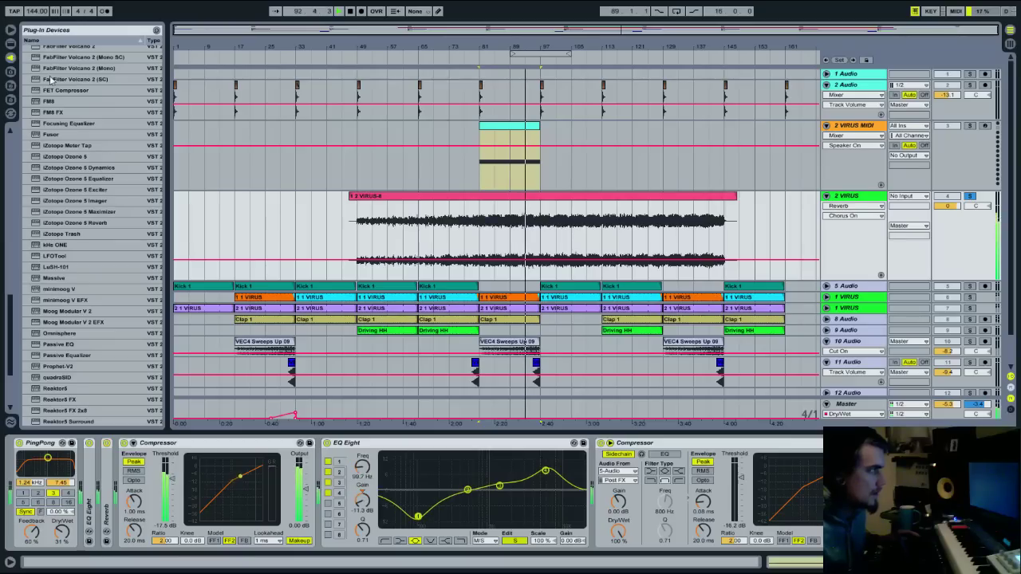
Find RVerb Stereo in the WaveShell-VST 9.0 plug-ins and insert it before the M/S EQ Eight on the 2 VIRUS track
{"action": "left_click_drag", "start_coordinate": [10, 330], "coordinate": [27, 225]}
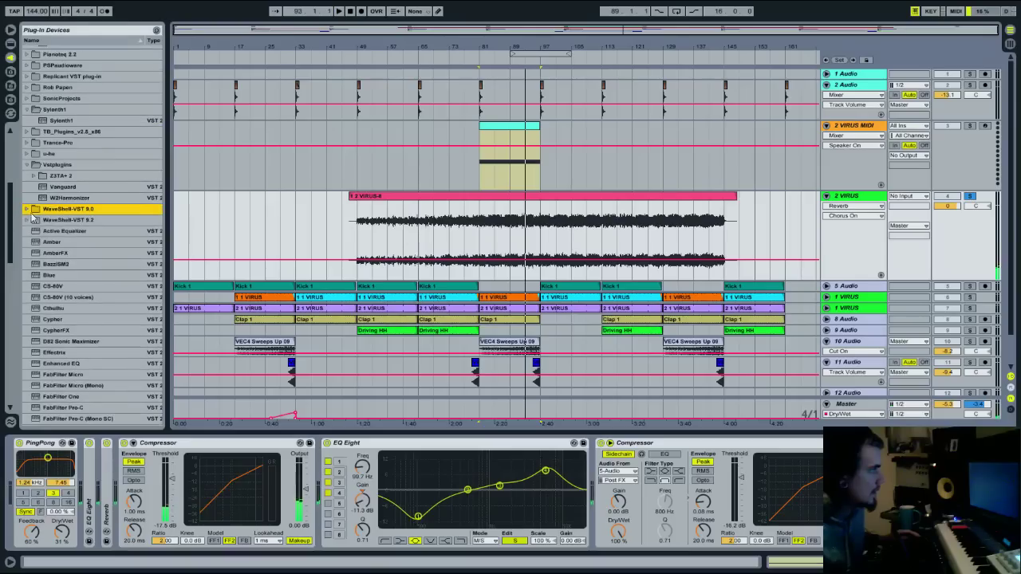
{"action": "left_click", "coordinate": [27, 209]}
{"action": "left_click_drag", "start_coordinate": [15, 153], "coordinate": [22, 312]}
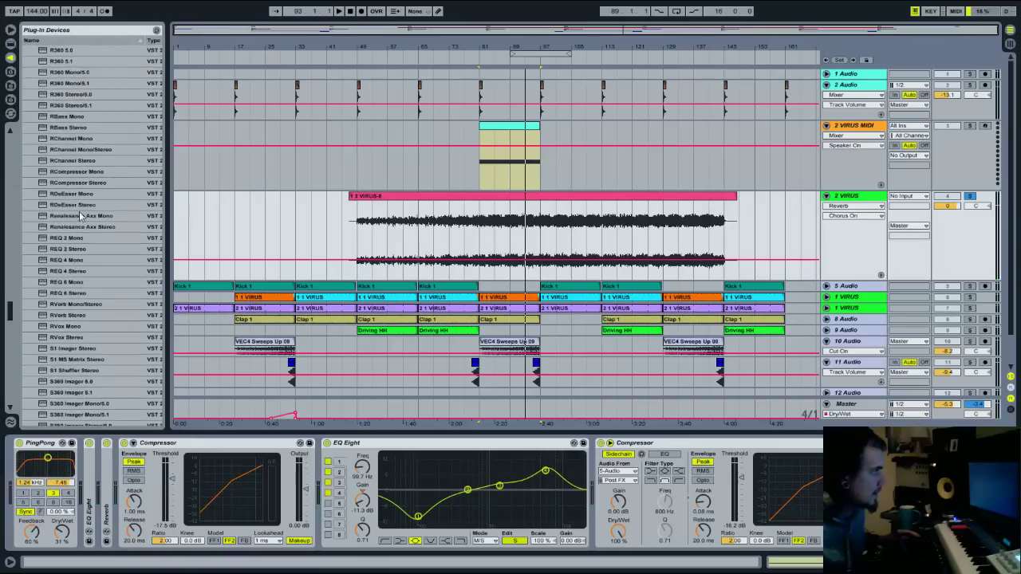
{"action": "scroll", "coordinate": [81, 197], "scroll_direction": "up", "scroll_amount": 3}
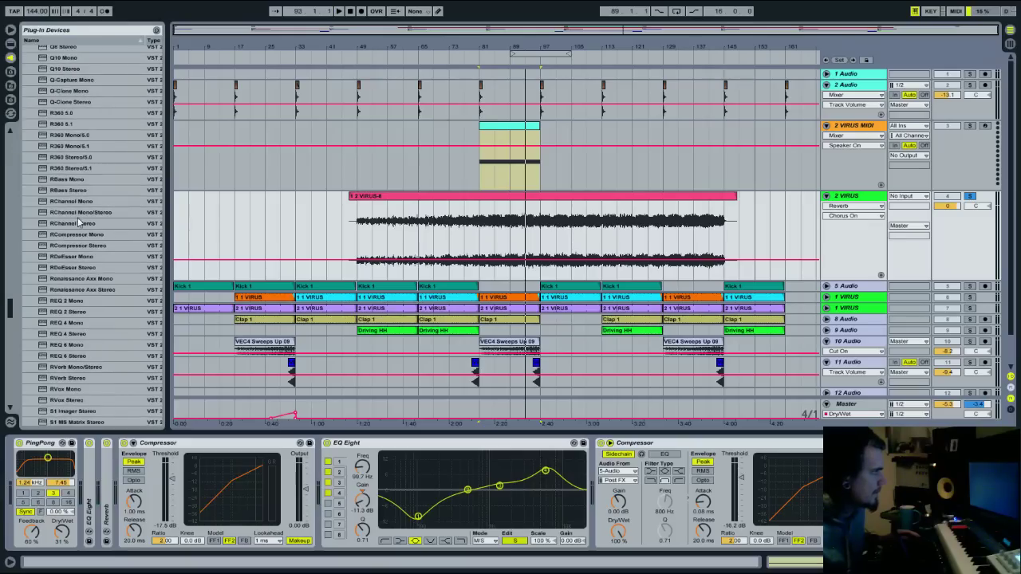
{"action": "left_click_drag", "start_coordinate": [68, 380], "coordinate": [433, 449]}
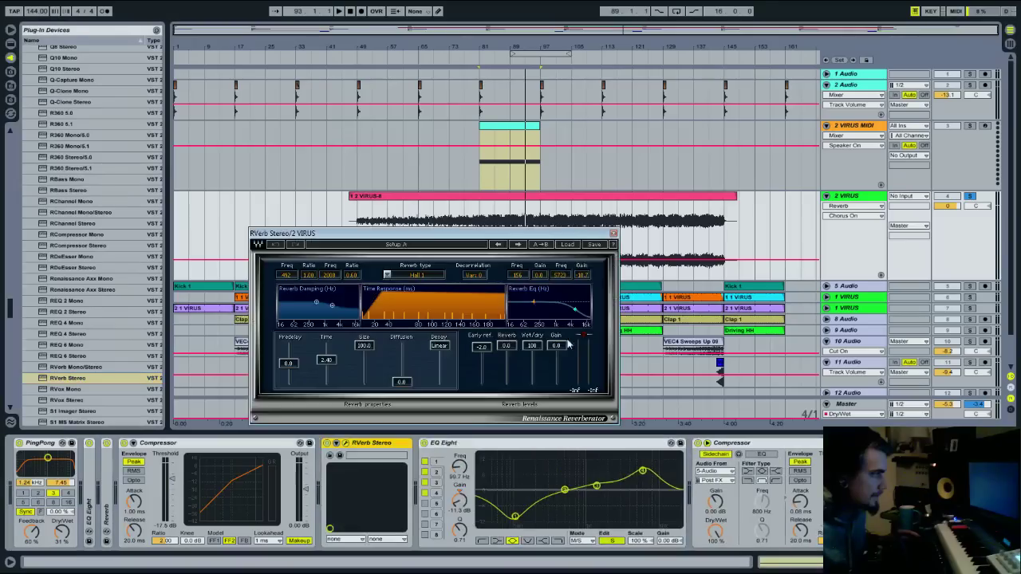
Lower RVerb's Wet/dry to about 40 while playing from bar 81, then close the plug-in window and unsolo 2 VIRUS
{"action": "key", "text": "space"}
{"action": "left_click_drag", "start_coordinate": [536, 357], "coordinate": [534, 377]}
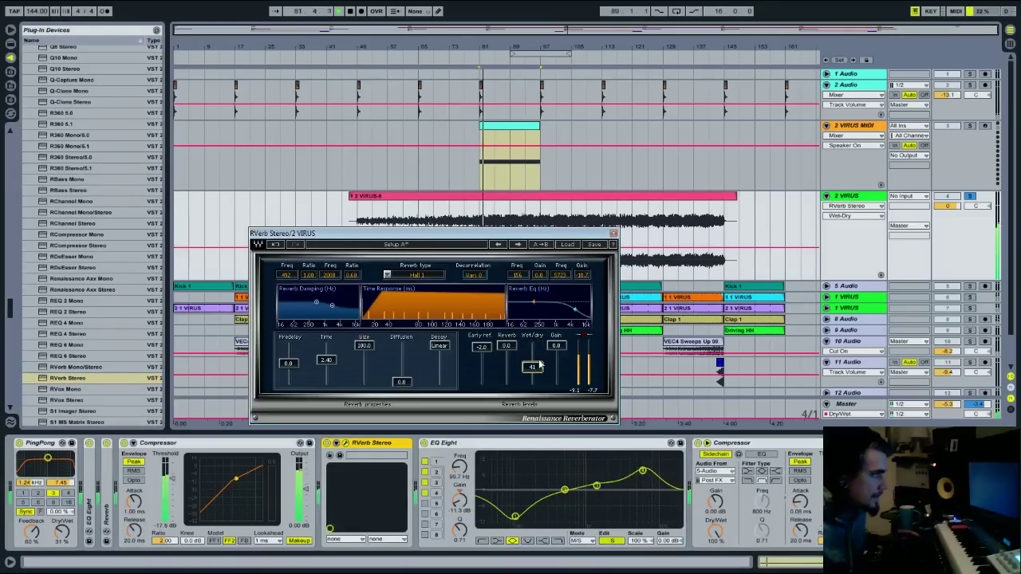
{"action": "left_click", "coordinate": [534, 61]}
{"action": "mouse_move", "coordinate": [533, 368]}
{"action": "left_mouse_down"}
{"action": "mouse_move", "coordinate": [533, 344]}
{"action": "mouse_move", "coordinate": [532, 367]}
{"action": "left_mouse_up"}
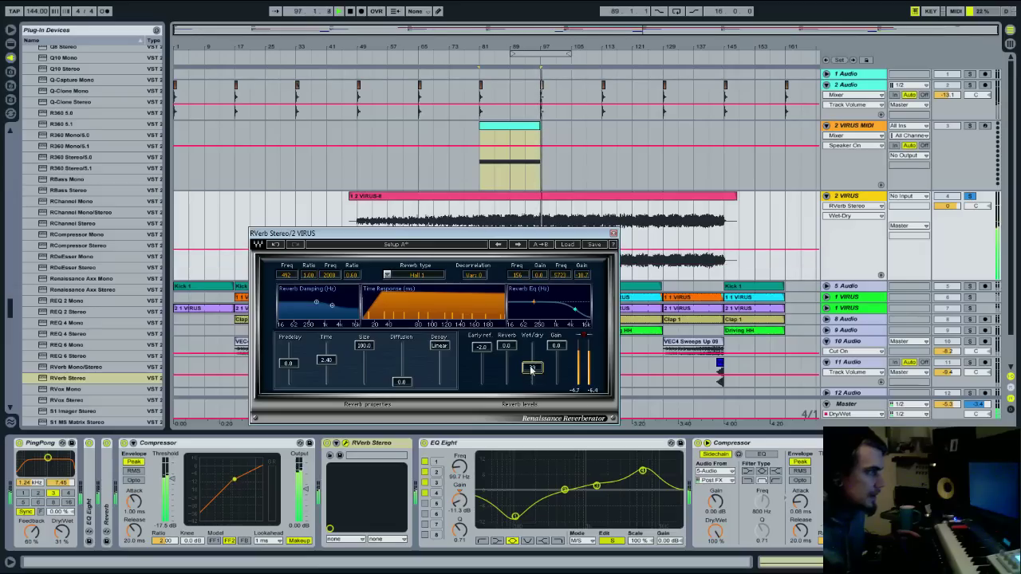
{"action": "left_click", "coordinate": [613, 233]}
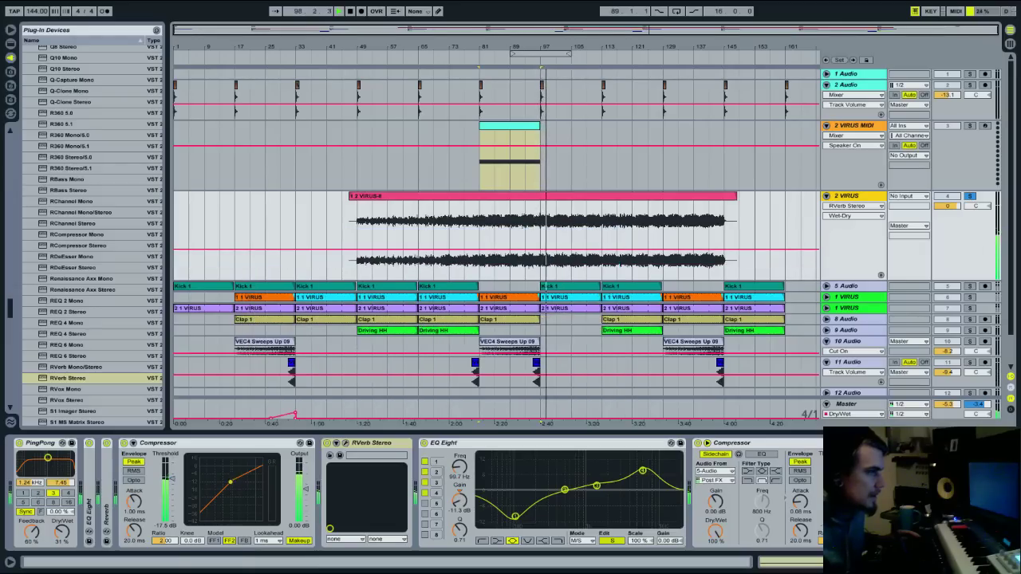
{"action": "left_click", "coordinate": [336, 442]}
{"action": "left_click", "coordinate": [613, 233]}
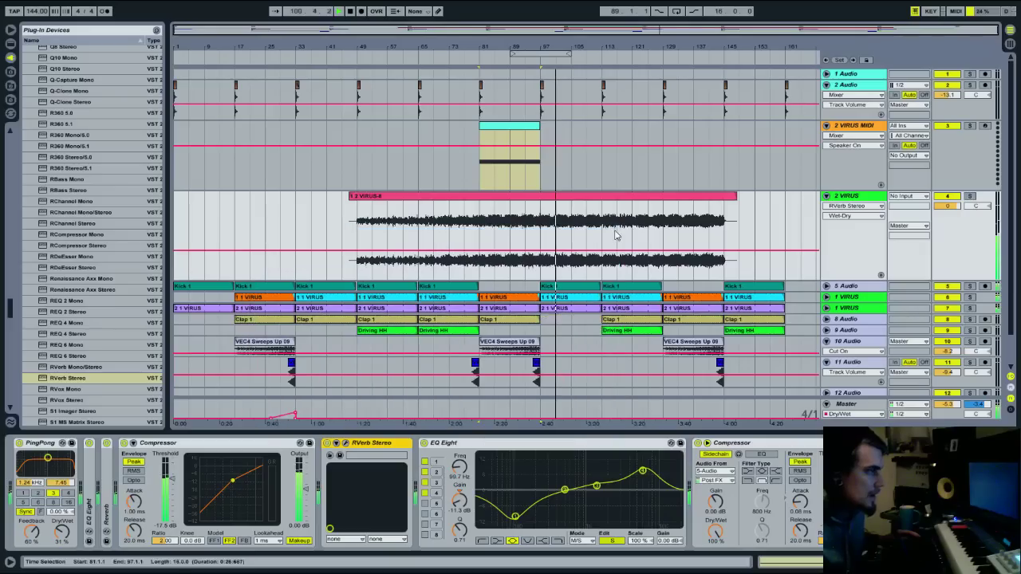
Switch the 2 VIRUS track's EQ Eight to mid editing, boost the high band and cut the low band to about -6.54 dB at 202 Hz
{"action": "left_click", "coordinate": [612, 540]}
{"action": "left_click_drag", "start_coordinate": [656, 490], "coordinate": [653, 467]}
{"action": "left_click_drag", "start_coordinate": [563, 489], "coordinate": [536, 506]}
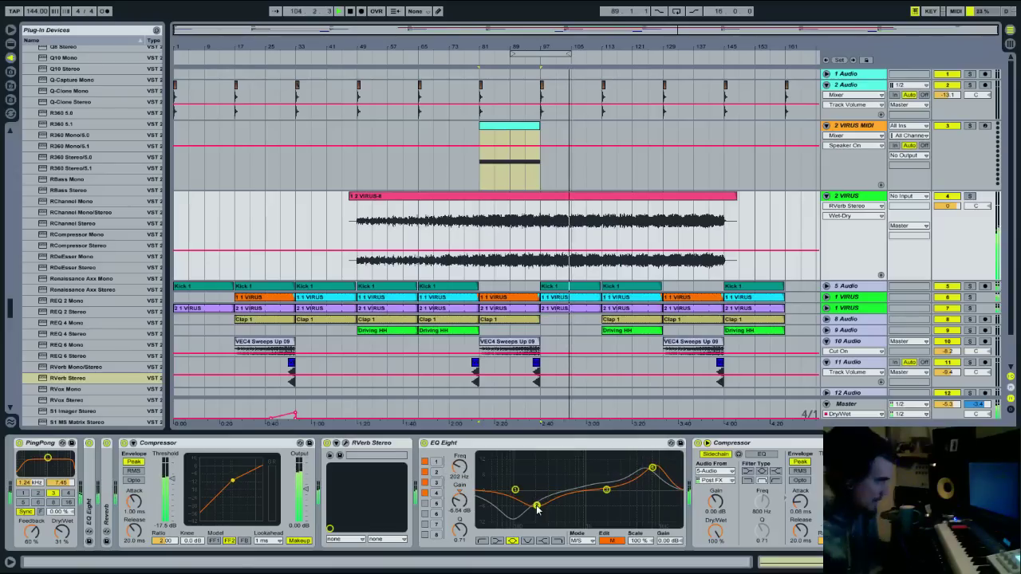
Duplicate the Kick 1, 1 1 VIRUS and 2 1 VIRUS clips from bars 145–161 so copies start at bar 161
{"action": "left_click_drag", "start_coordinate": [970, 280], "coordinate": [966, 231]}
{"action": "left_click_drag", "start_coordinate": [946, 191], "coordinate": [947, 158]}
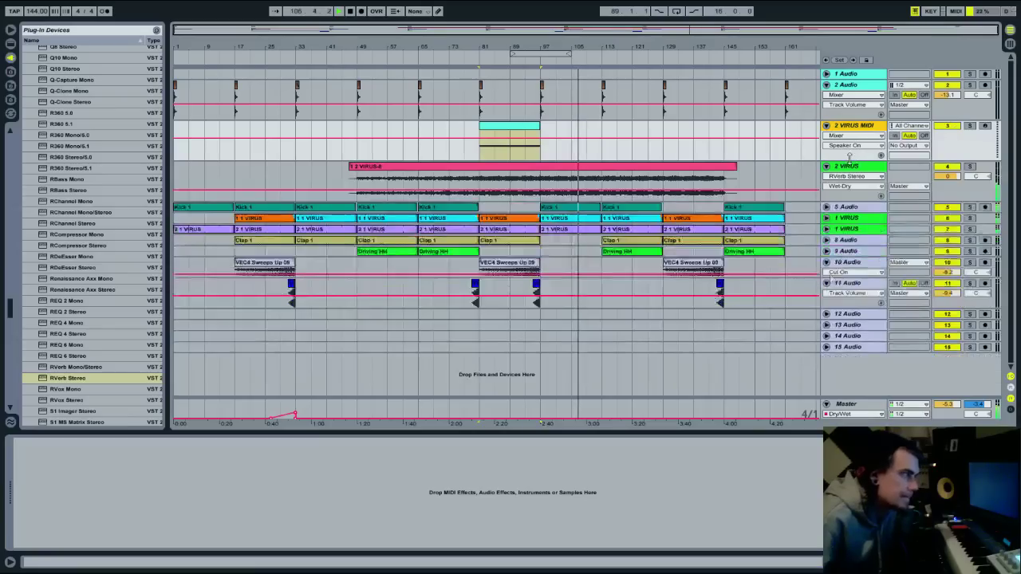
{"action": "left_click", "coordinate": [758, 66]}
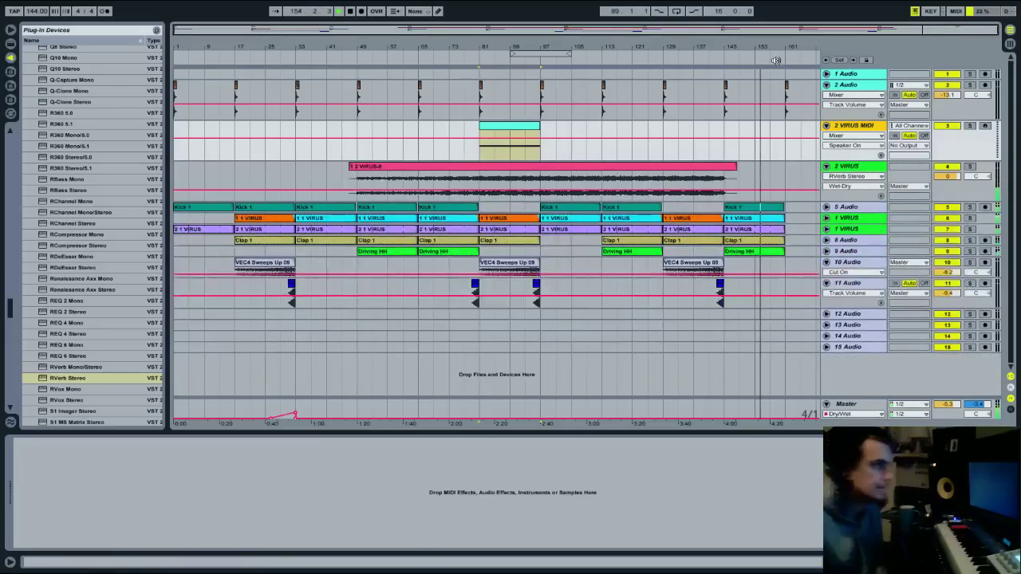
{"action": "left_click_drag", "start_coordinate": [787, 117], "coordinate": [725, 231]}
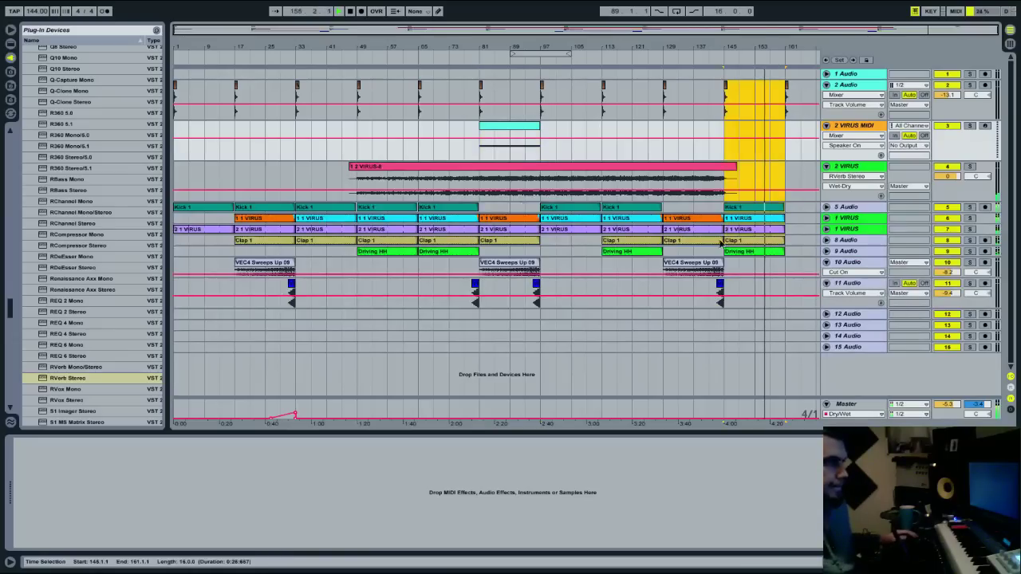
{"action": "left_click", "coordinate": [720, 250]}
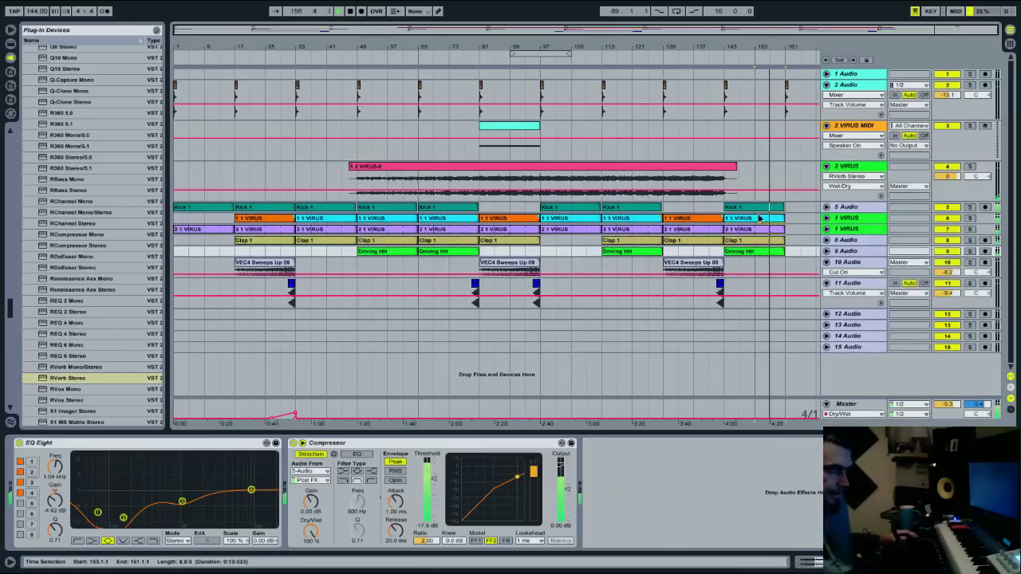
{"action": "key", "text": "ctrl+d"}
Duplicate the 2 Audio crash section from bar 161 to bar 177 and delete the 1 1 VIRUS clip at bar 161
{"action": "left_click_drag", "start_coordinate": [789, 102], "coordinate": [726, 89]}
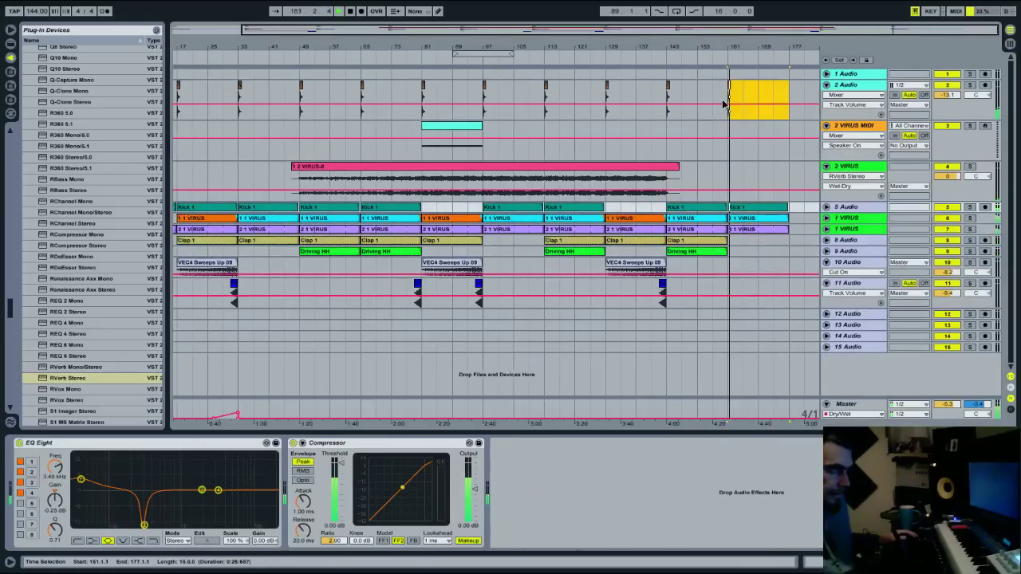
{"action": "key", "text": "ctrl+d"}
{"action": "key", "text": "minus"}
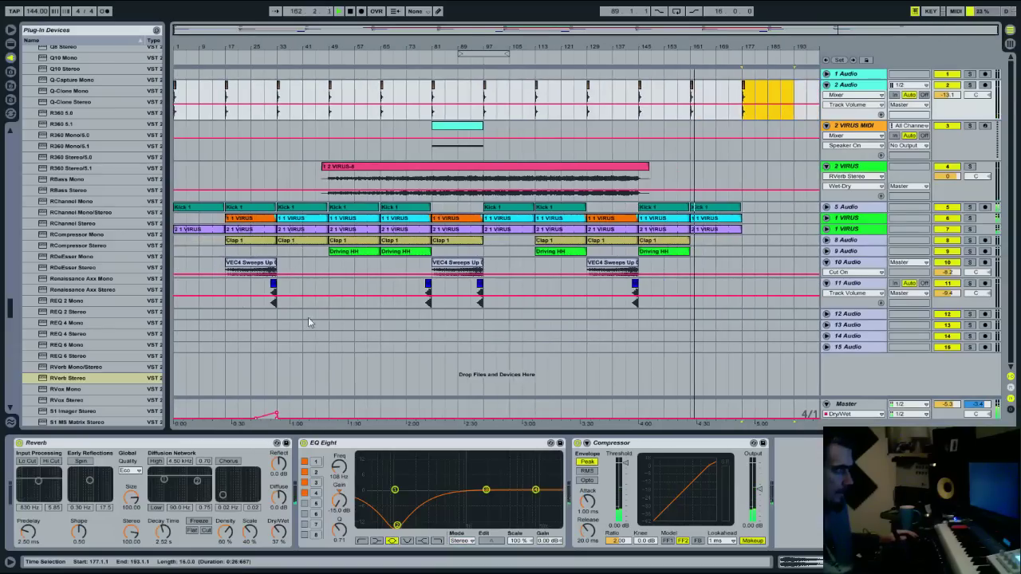
{"action": "left_click", "coordinate": [211, 231]}
{"action": "left_click", "coordinate": [714, 220]}
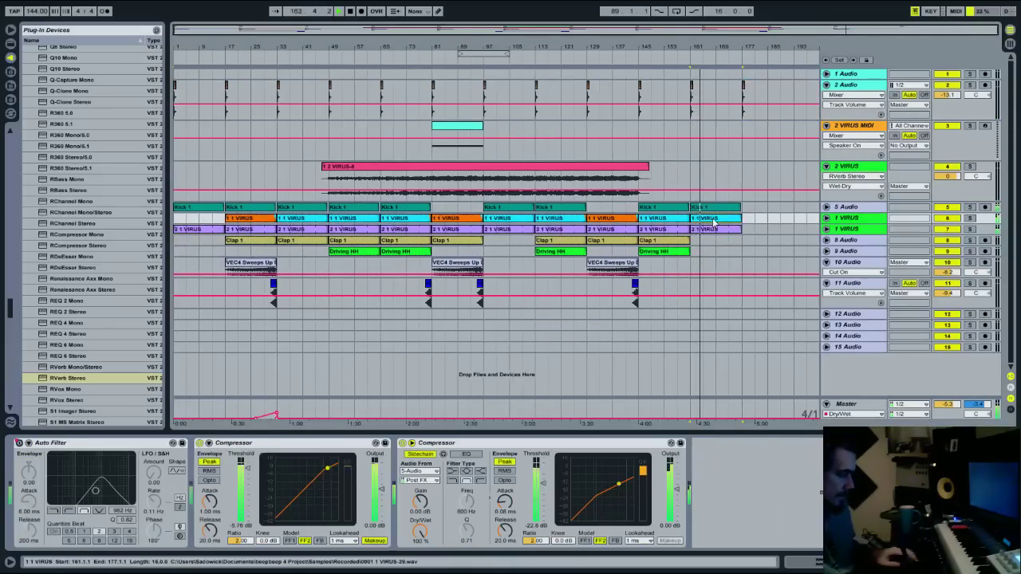
Play the arrangement around bar 33 to check the transition out of the sweep
{"action": "left_click", "coordinate": [479, 59]}
{"action": "left_click", "coordinate": [274, 61]}
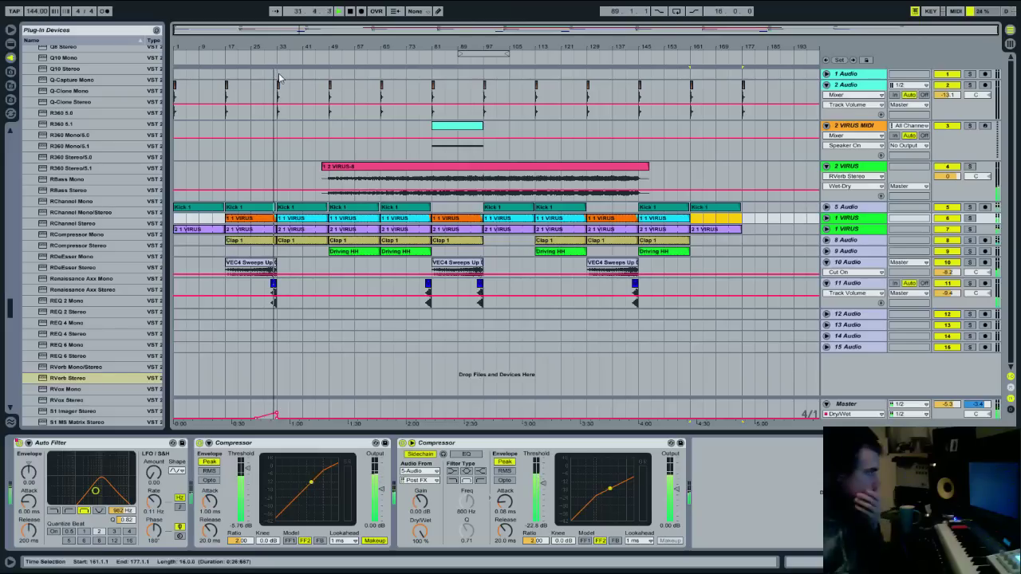
{"action": "left_click_drag", "start_coordinate": [276, 48], "coordinate": [531, 267]}
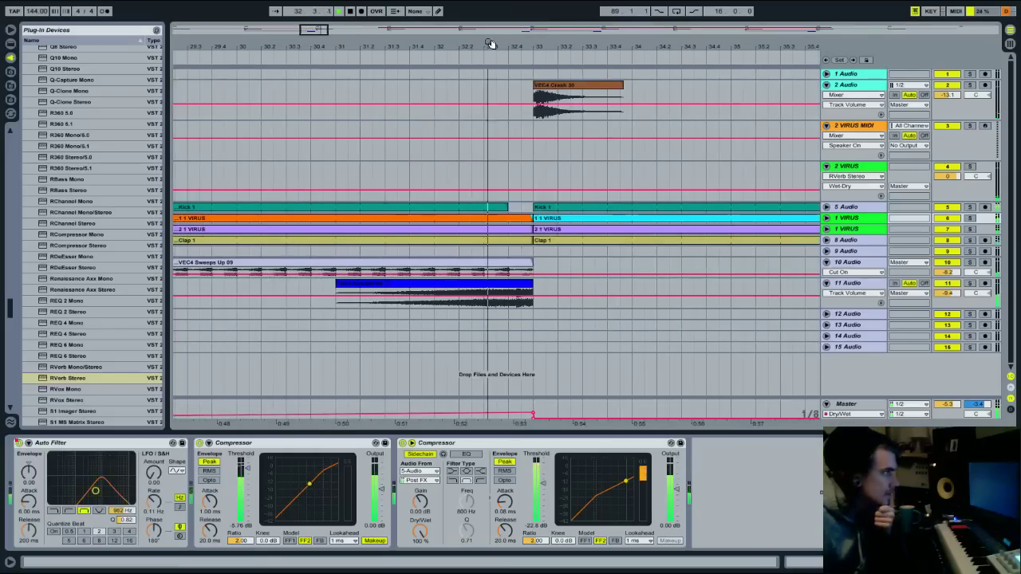
{"action": "left_click_drag", "start_coordinate": [483, 58], "coordinate": [483, 11]}
{"action": "left_click_drag", "start_coordinate": [429, 46], "coordinate": [364, 44]}
Find VUF1 128BPM Noise 16Bars.wav in the library's VUF1 Clean Noise Ramps folder and place it on 12 Audio at bar 33
{"action": "left_click", "coordinate": [11, 72]}
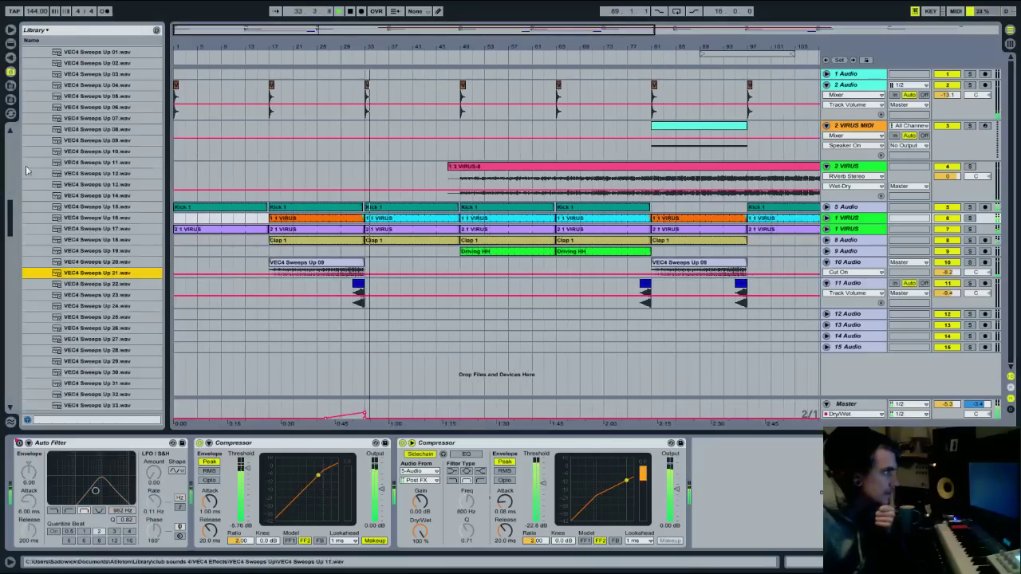
{"action": "left_click_drag", "start_coordinate": [10, 217], "coordinate": [36, 314]}
{"action": "key", "text": "space"}
{"action": "left_click", "coordinate": [34, 252]}
{"action": "left_click", "coordinate": [27, 152]}
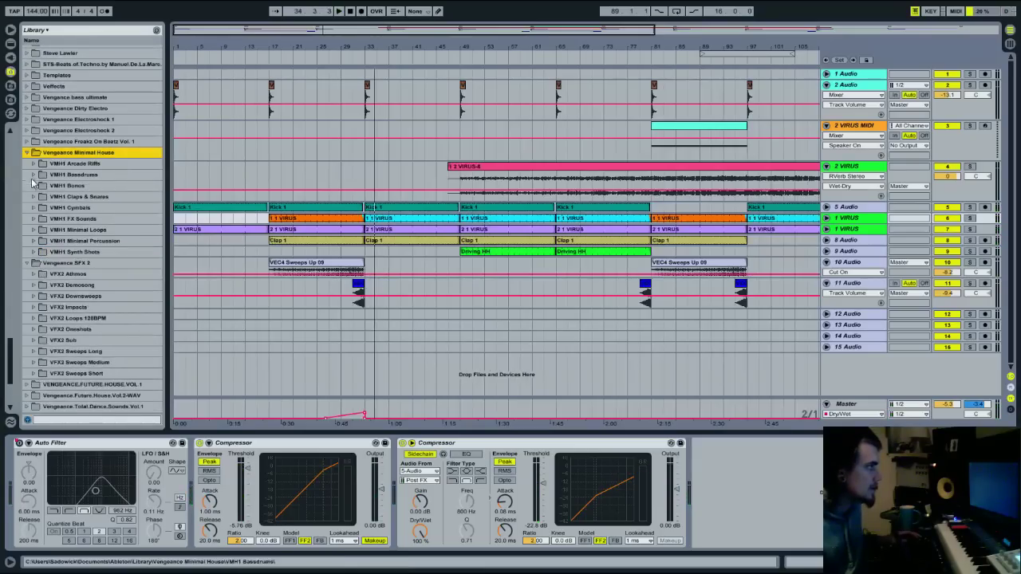
{"action": "left_click", "coordinate": [26, 152]}
{"action": "left_click", "coordinate": [27, 164]}
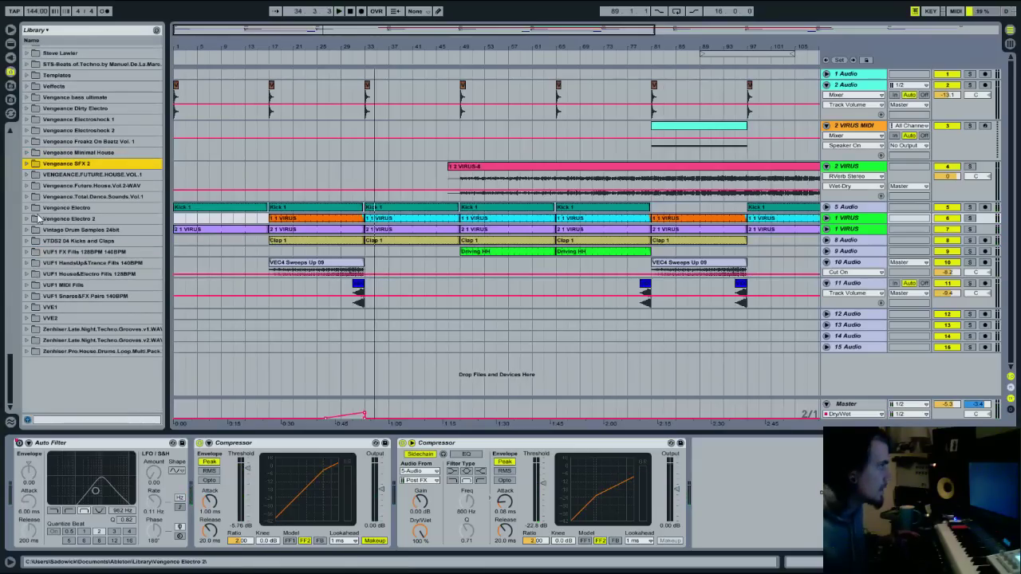
{"action": "left_click", "coordinate": [35, 252]}
{"action": "scroll", "coordinate": [52, 270], "scroll_direction": "down", "scroll_amount": 3}
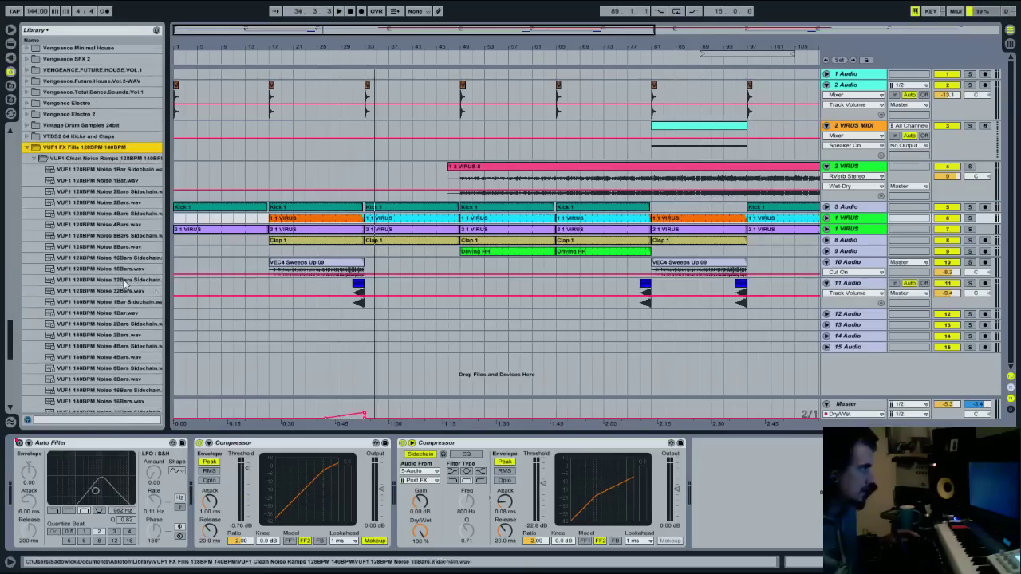
{"action": "left_click_drag", "start_coordinate": [126, 272], "coordinate": [367, 315]}
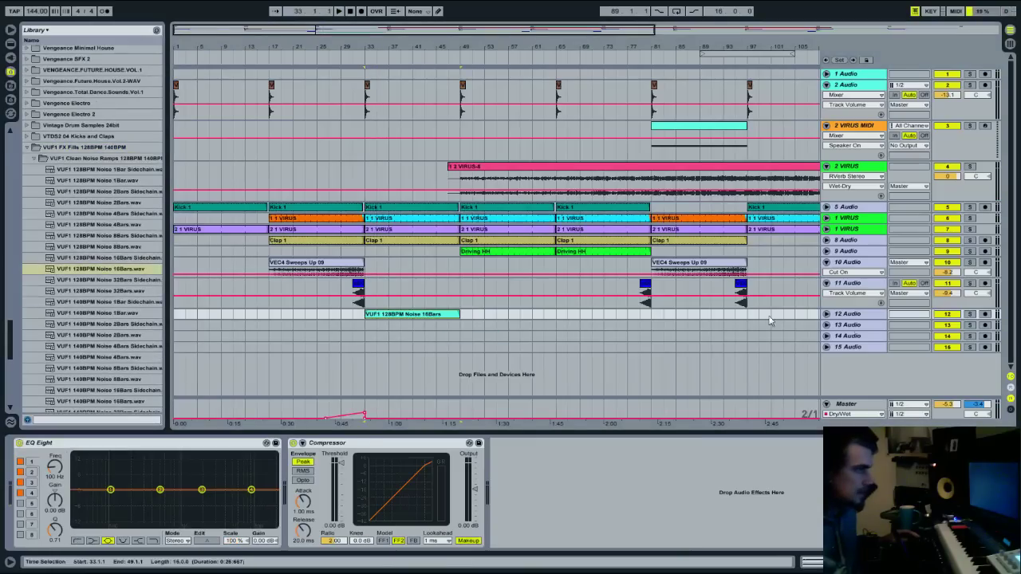
Unfold 12 Audio, reverse the noise clip and turn off its warping
{"action": "left_click", "coordinate": [826, 314]}
{"action": "left_click", "coordinate": [813, 563]}
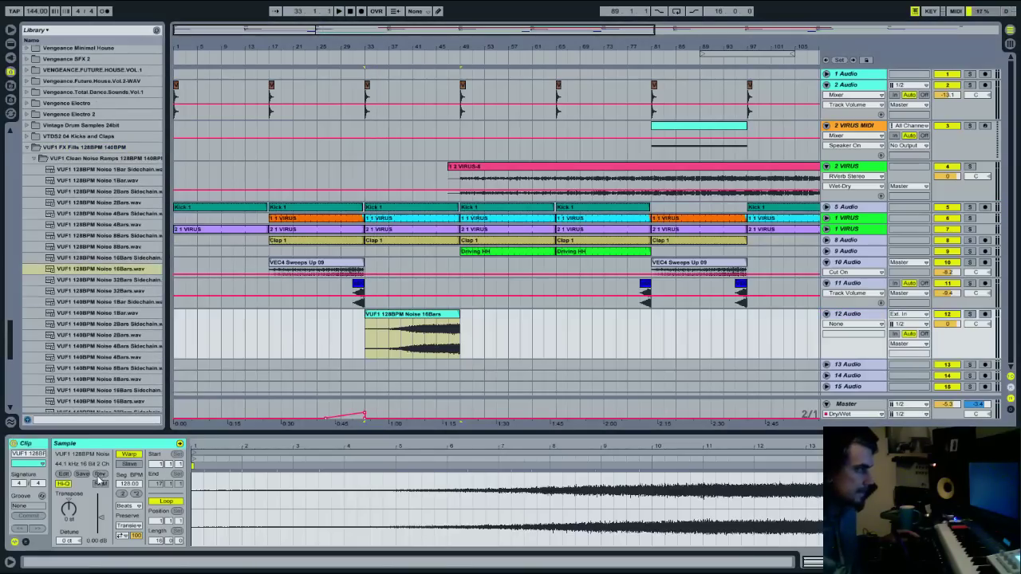
{"action": "left_click", "coordinate": [130, 454]}
During playback, lower 12 Audio's volume to about -9.8 dB and cut its EQ Eight to about -14.3 dB around 128 Hz
{"action": "key", "text": "space"}
{"action": "left_click_drag", "start_coordinate": [951, 326], "coordinate": [952, 350]}
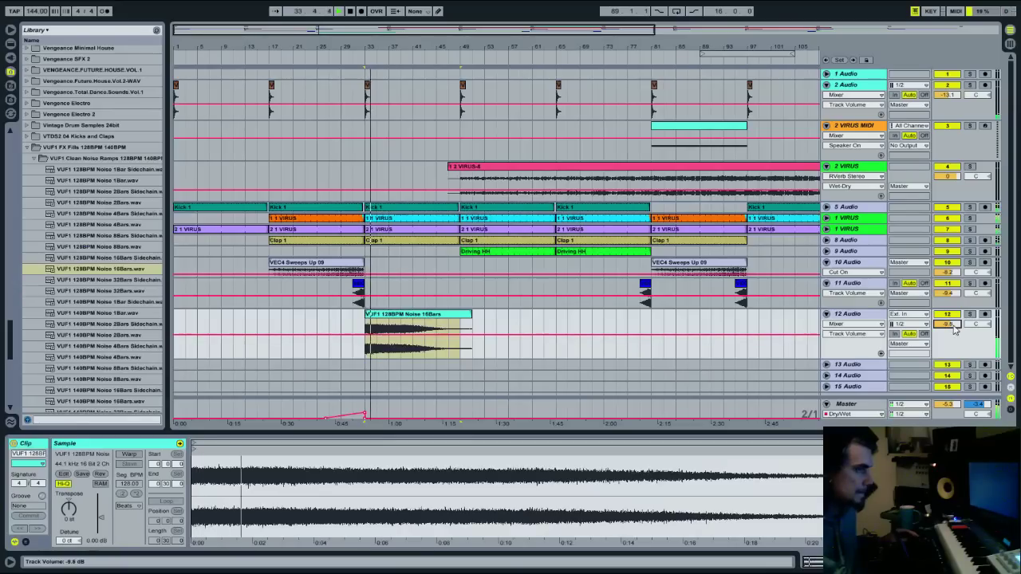
{"action": "key", "text": "shift+Tab"}
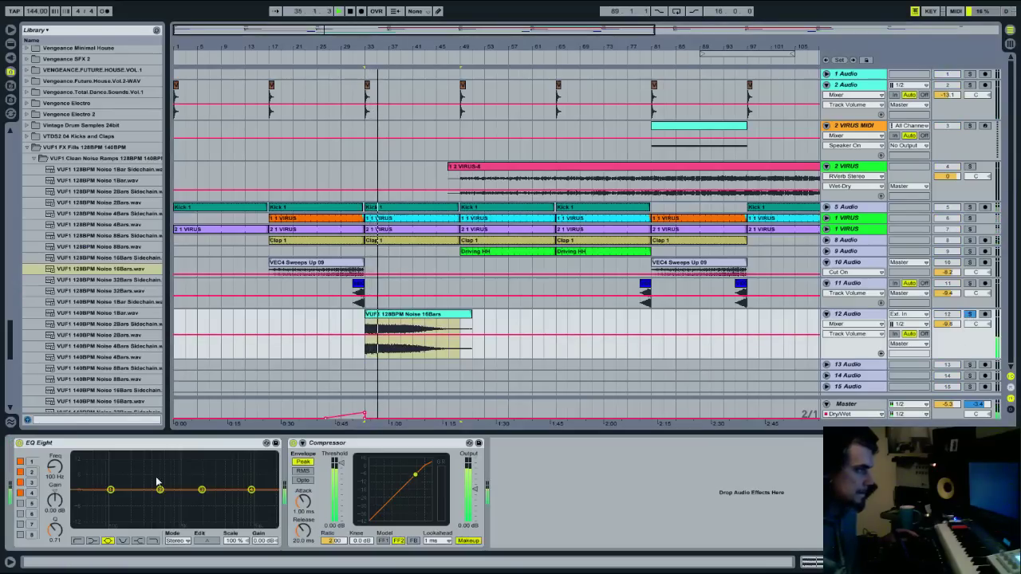
{"action": "left_click_drag", "start_coordinate": [161, 490], "coordinate": [117, 523]}
Sidechain 12 Audio's Compressor from 5-Audio and lower its threshold to about -18.2 dB
{"action": "left_click", "coordinate": [302, 444]}
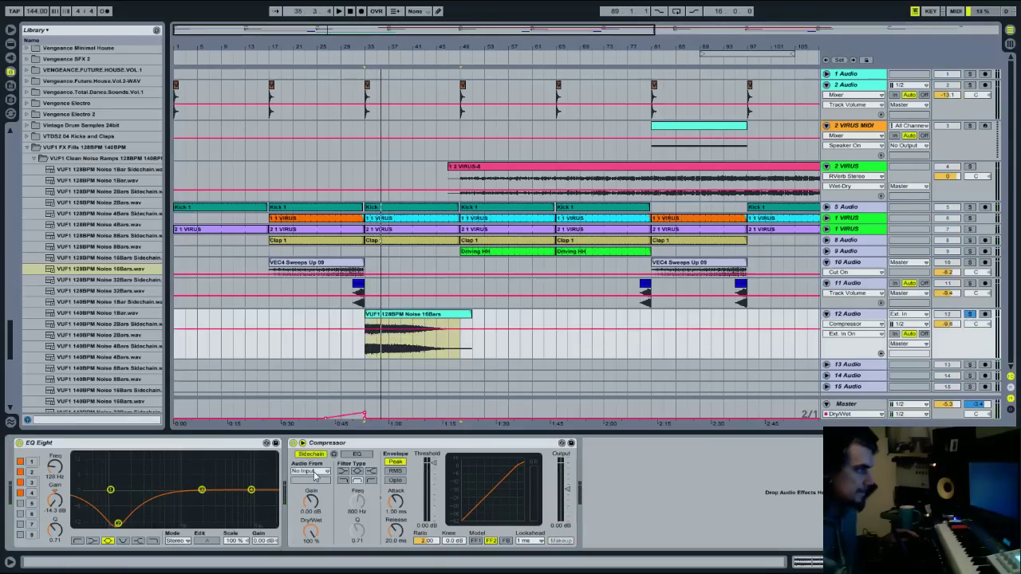
{"action": "left_click", "coordinate": [313, 472]}
{"action": "left_click", "coordinate": [311, 356]}
{"action": "key", "text": "space"}
{"action": "left_click_drag", "start_coordinate": [433, 464], "coordinate": [433, 479]}
Set the sidechained Compressor's release on 12 Audio to about 51.4 ms
{"action": "left_click_drag", "start_coordinate": [395, 531], "coordinate": [396, 533]}
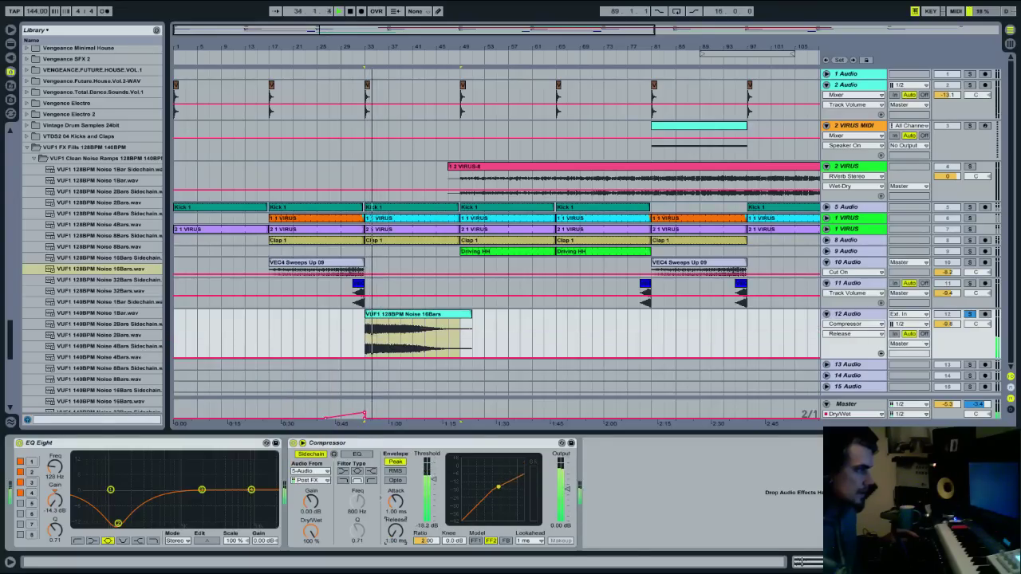
{"action": "right_click", "coordinate": [397, 531]}
{"action": "left_click", "coordinate": [427, 562]}
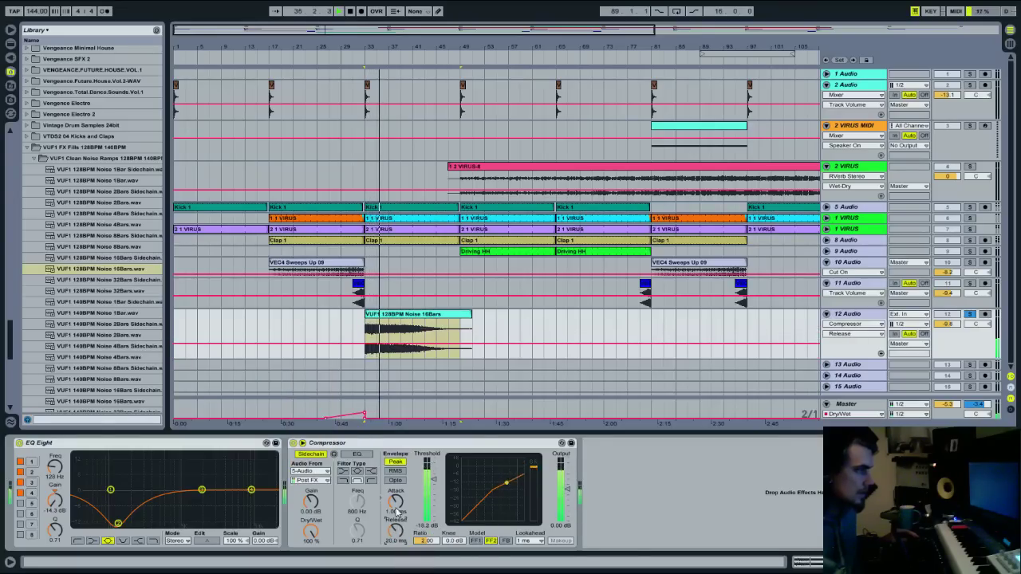
{"action": "left_click_drag", "start_coordinate": [398, 543], "coordinate": [398, 518]}
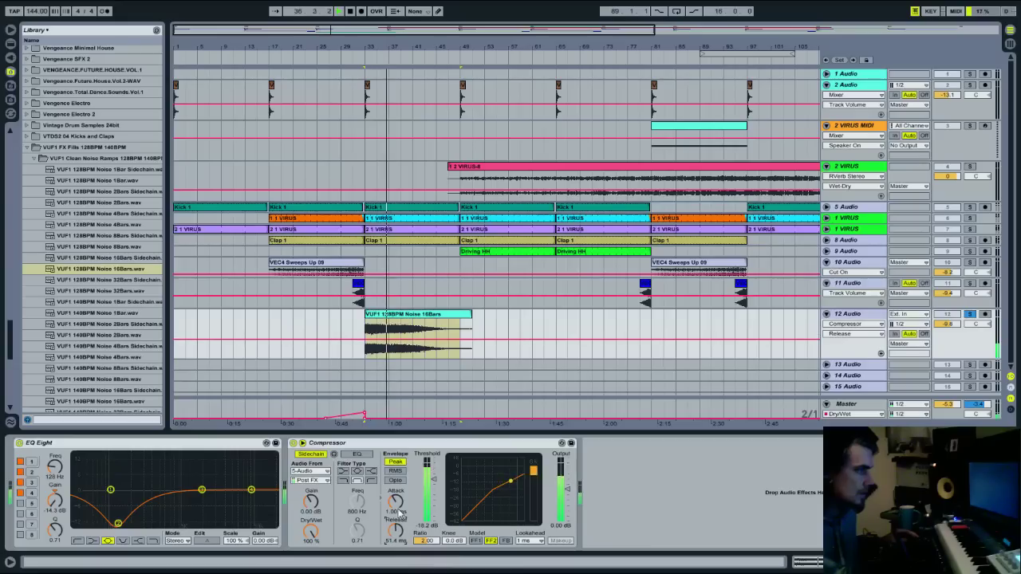
Add a low cut at about 514 Hz in 12 Audio's EQ Eight, unsolo the track and lower its volume to about -10.7 dB
{"action": "left_click_drag", "start_coordinate": [198, 496], "coordinate": [93, 554]}
{"action": "left_click", "coordinate": [79, 542]}
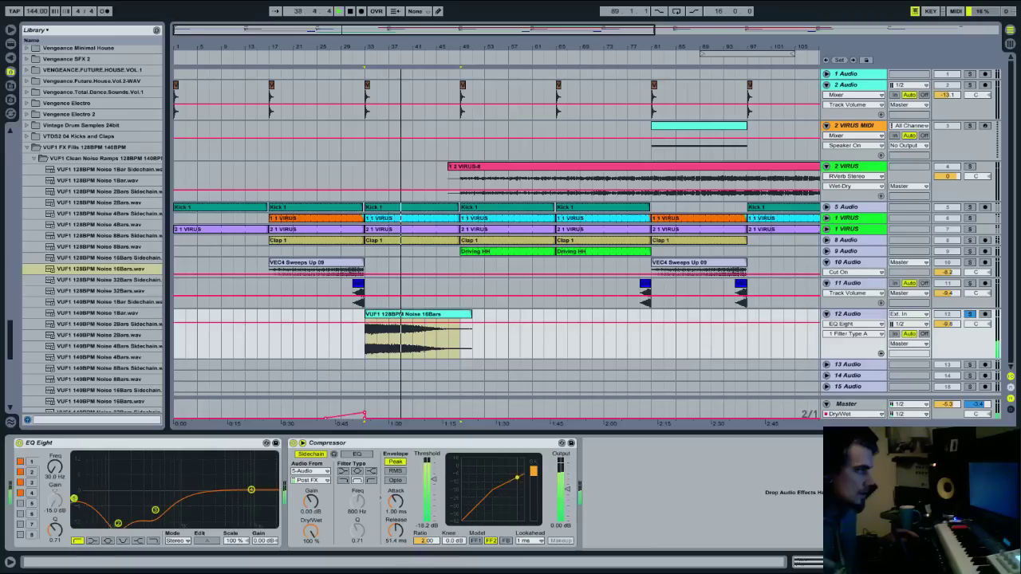
{"action": "left_click", "coordinate": [971, 314]}
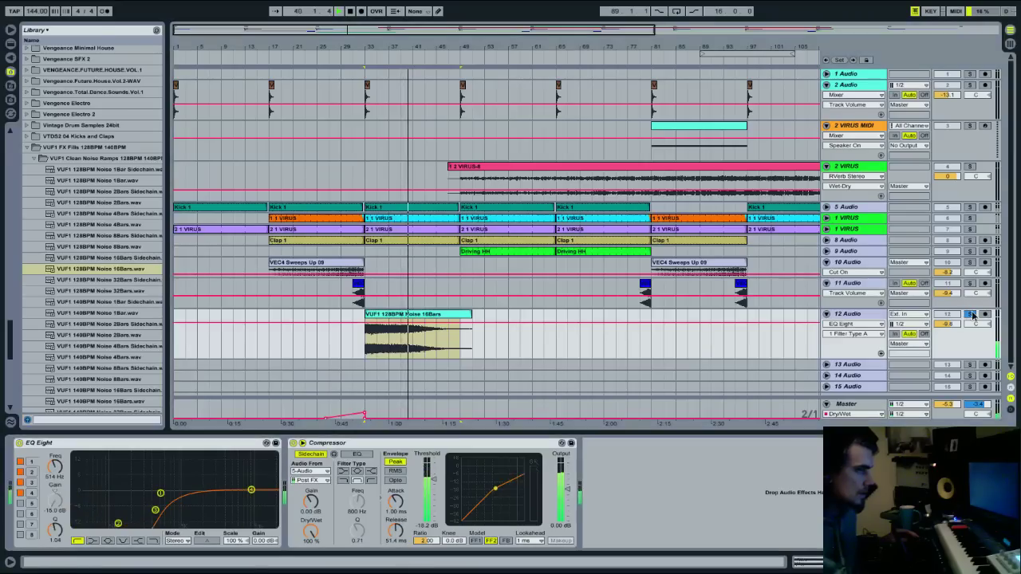
{"action": "left_click_drag", "start_coordinate": [946, 324], "coordinate": [946, 331]}
{"action": "key", "text": "space"}
{"action": "key", "text": "space"}
Trim the reversed noise clip on 12 Audio to bars 33–49 and place a copy of it at bar 1
{"action": "left_click_drag", "start_coordinate": [412, 46], "coordinate": [411, 29]}
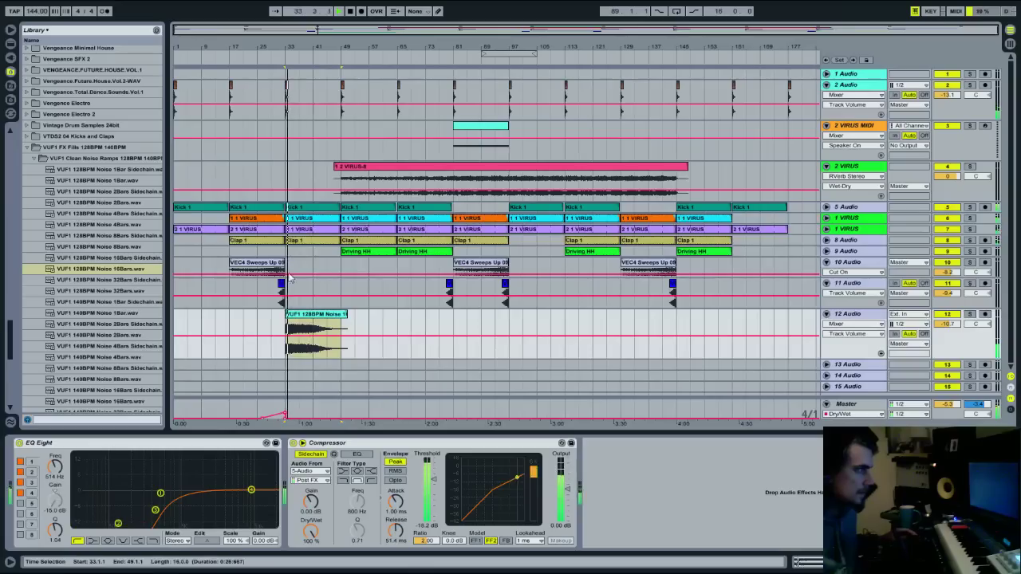
{"action": "left_click", "coordinate": [335, 319]}
{"action": "right_click", "coordinate": [331, 316]}
{"action": "left_click", "coordinate": [343, 329]}
{"action": "left_click", "coordinate": [177, 321]}
{"action": "key", "text": "ctrl+v"}
{"action": "key", "text": "space"}
{"action": "key", "text": "space"}
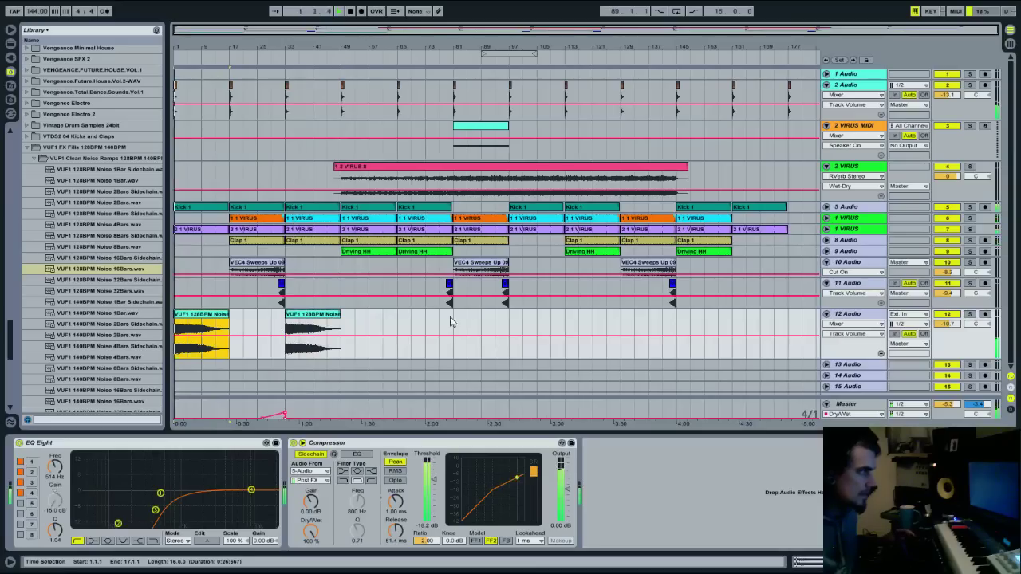
Paste copies of the noise clip on 12 Audio at bars 97 and 145, and play the transition into bar 97
{"action": "left_click", "coordinate": [453, 321]}
{"action": "key", "text": "space"}
{"action": "key", "text": "ctrl+v"}
{"action": "left_click", "coordinate": [688, 323]}
{"action": "key", "text": "ctrl+v"}
{"action": "key", "text": "space"}
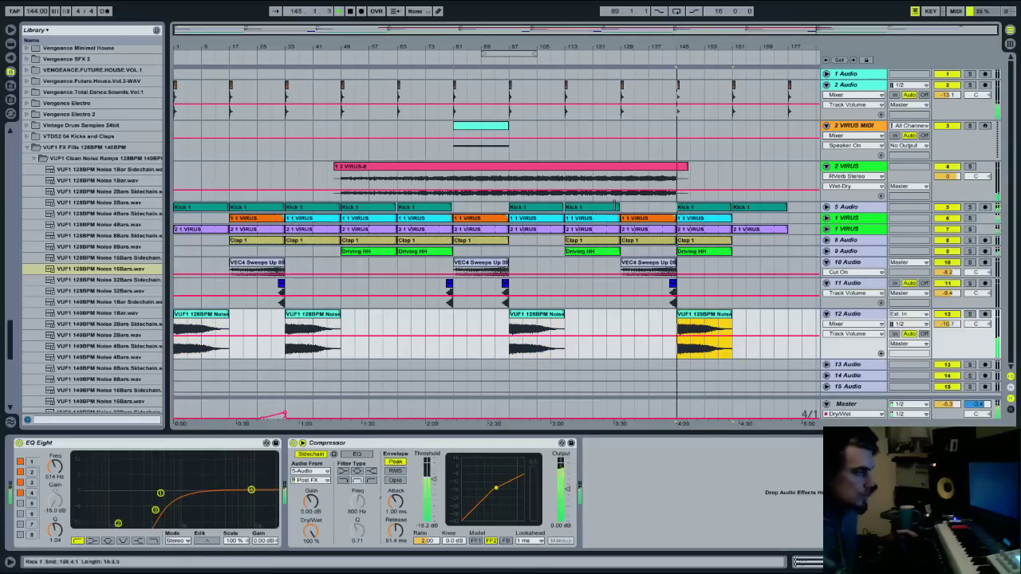
{"action": "left_click", "coordinate": [500, 72]}
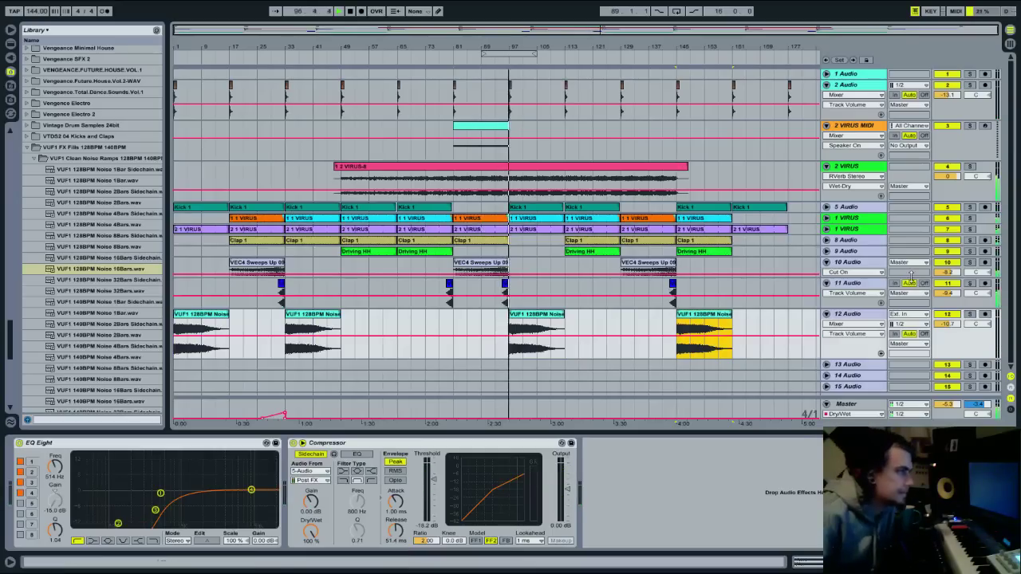
Open the VFX2 Sweeps Long folder in Vengeance SFX 2 and audition samples for a replacement sweep
{"action": "left_click", "coordinate": [37, 147]}
{"action": "scroll", "coordinate": [28, 147], "scroll_direction": "up", "scroll_amount": 3}
{"action": "left_click", "coordinate": [28, 122]}
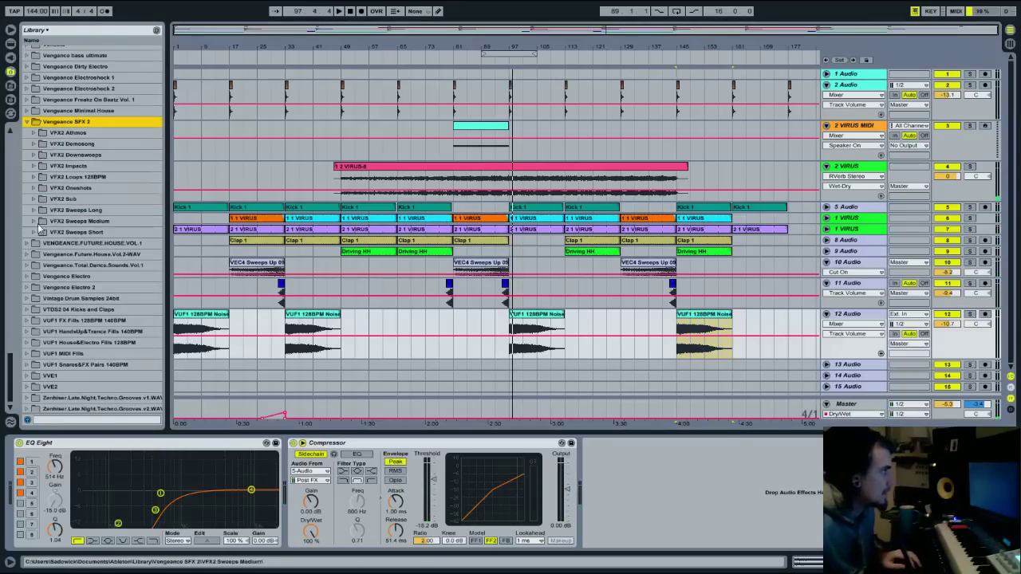
{"action": "left_click", "coordinate": [34, 210]}
{"action": "scroll", "coordinate": [48, 222], "scroll_direction": "down", "scroll_amount": 10}
{"action": "left_click", "coordinate": [57, 223]}
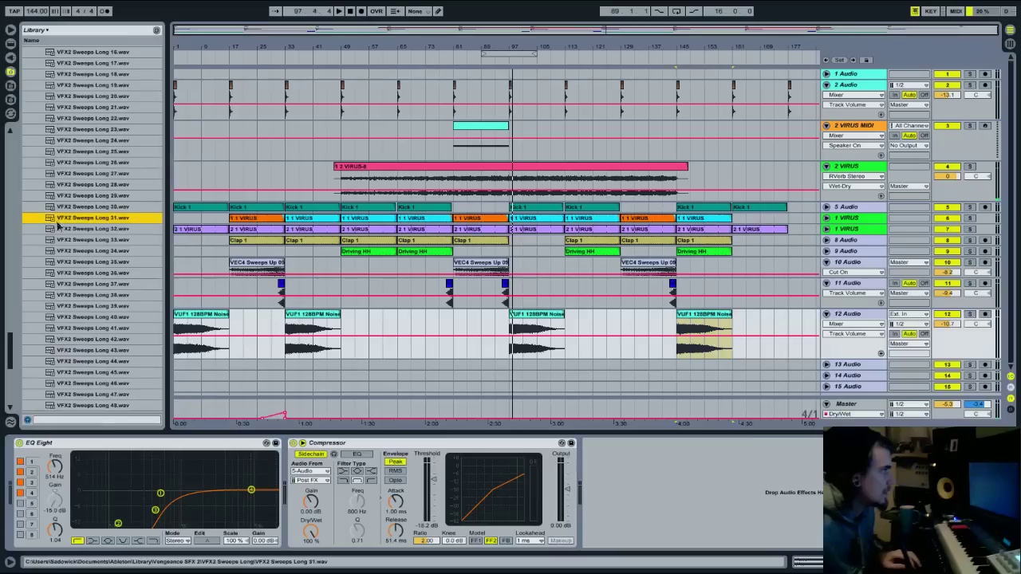
{"action": "left_click", "coordinate": [74, 296]}
{"action": "scroll", "coordinate": [76, 301], "scroll_direction": "down", "scroll_amount": 3}
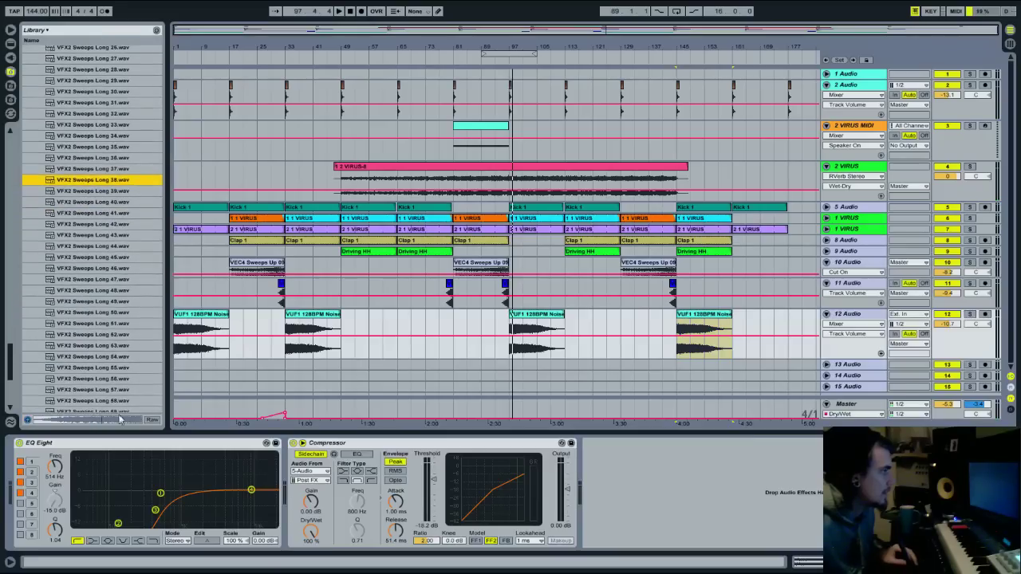
{"action": "left_click", "coordinate": [95, 300]}
{"action": "left_click", "coordinate": [91, 419]}
{"action": "key", "text": "Down"}
Replace the 11 Audio clip before bar 33 with VFX2 Sweeps Long 49 and cut the EQ Eight to about -6.89 dB at 244 Hz
{"action": "left_click_drag", "start_coordinate": [139, 303], "coordinate": [277, 292]}
{"action": "left_click_drag", "start_coordinate": [286, 49], "coordinate": [289, 96]}
{"action": "mouse_move", "coordinate": [314, 283]}
{"action": "left_mouse_down"}
{"action": "mouse_move", "coordinate": [374, 283]}
{"action": "mouse_move", "coordinate": [313, 283]}
{"action": "left_mouse_up"}
{"action": "left_click", "coordinate": [247, 61]}
{"action": "left_click_drag", "start_coordinate": [248, 48], "coordinate": [248, 9]}
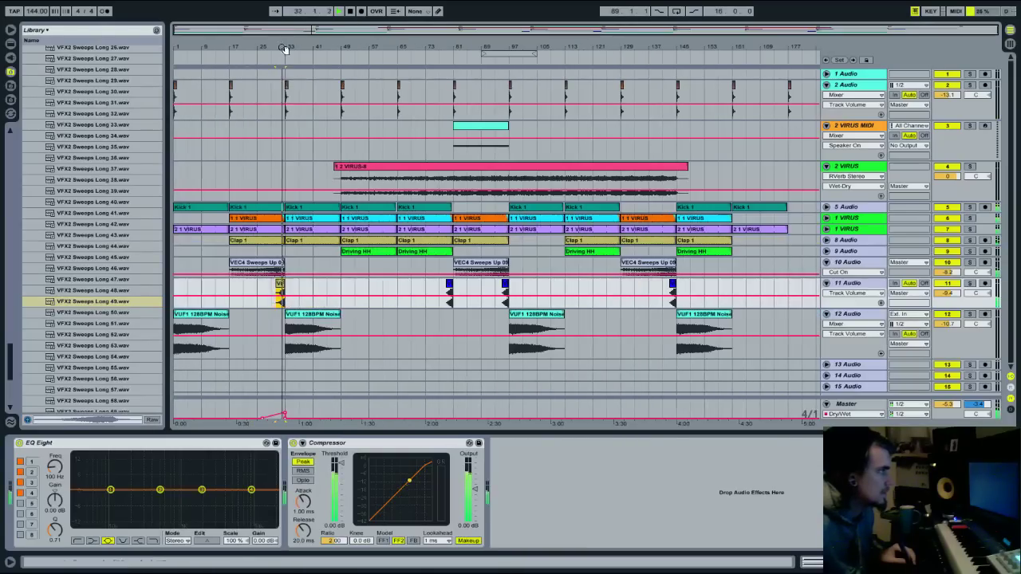
{"action": "left_click_drag", "start_coordinate": [161, 490], "coordinate": [138, 505]}
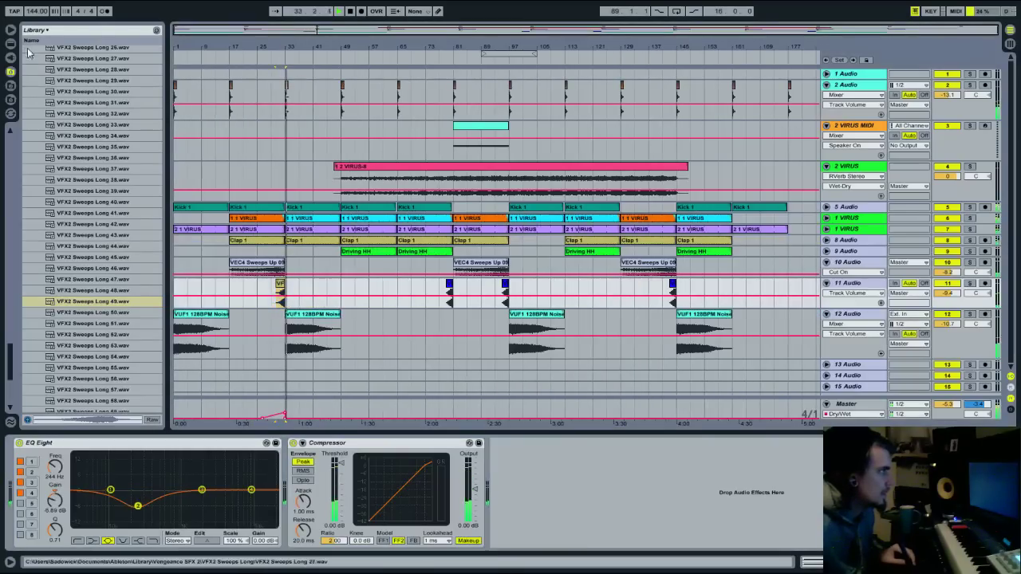
Insert Ping Pong Delay before 11 Audio's EQ Eight with Dry/Wet about 43% and delay time 8, and play into bar 33
{"action": "left_click", "coordinate": [11, 44]}
{"action": "left_click_drag", "start_coordinate": [71, 321], "coordinate": [62, 543]}
{"action": "left_click", "coordinate": [38, 502]}
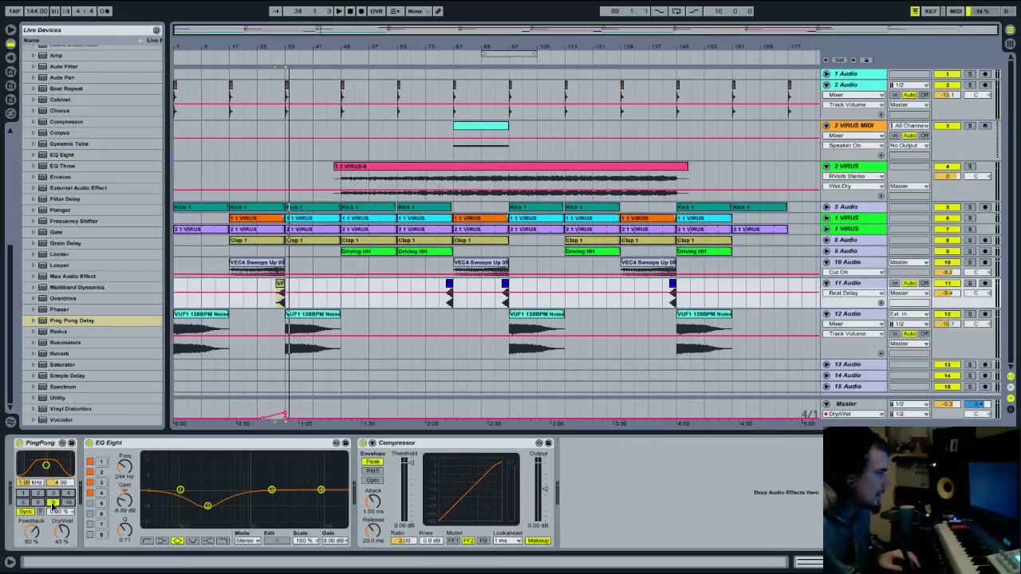
{"action": "left_click", "coordinate": [53, 502]}
{"action": "key", "text": "space"}
{"action": "left_click", "coordinate": [284, 70]}
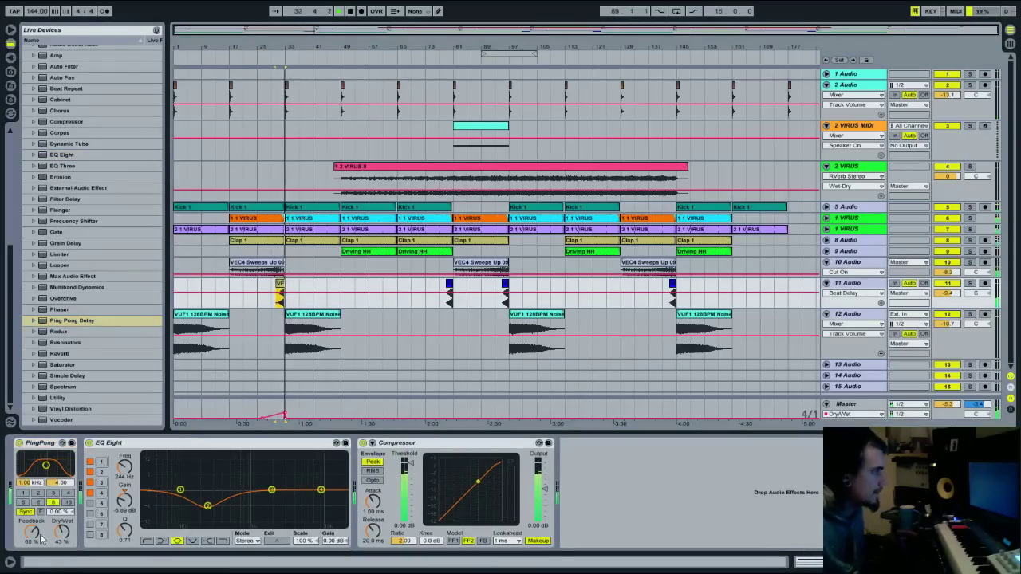
Raise 11 Audio's Ping Pong feedback to 77%, retune its filter to 1.42 kHz, and lower the Compressor threshold to about -21.5 dB
{"action": "left_click_drag", "start_coordinate": [31, 532], "coordinate": [22, 519]}
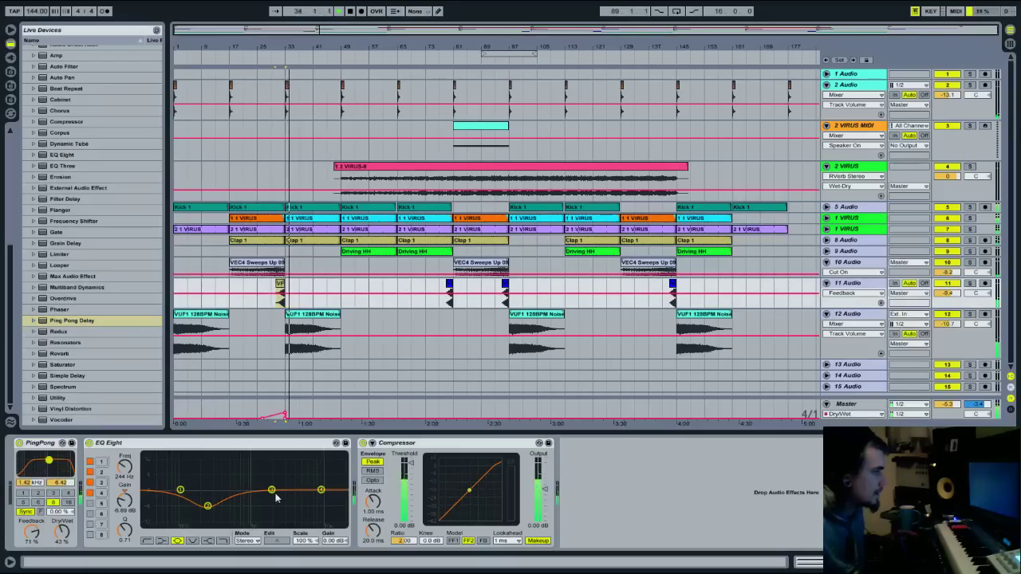
{"action": "left_click_drag", "start_coordinate": [31, 533], "coordinate": [31, 526]}
{"action": "key", "text": "space"}
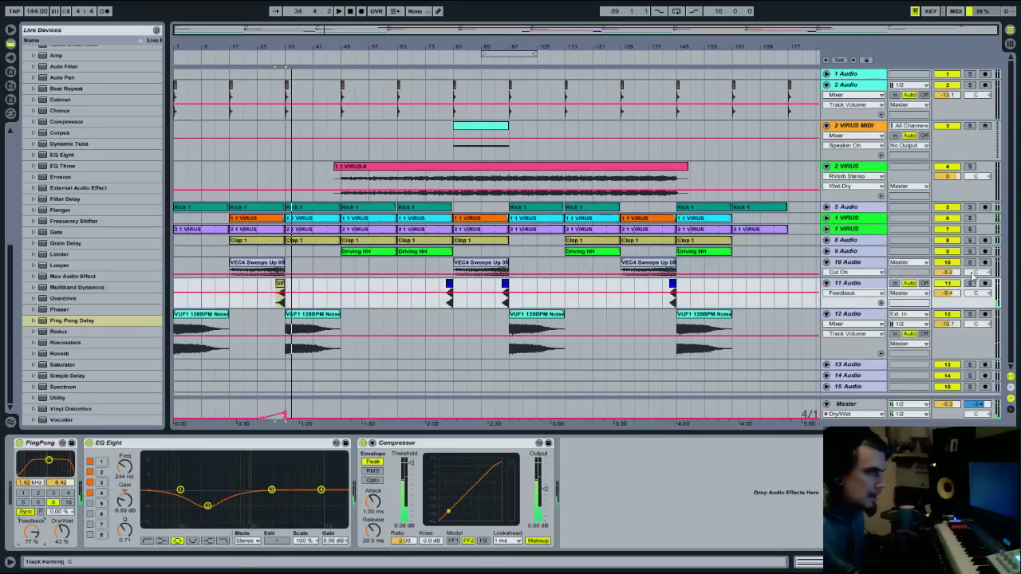
{"action": "left_click_drag", "start_coordinate": [410, 467], "coordinate": [409, 482]}
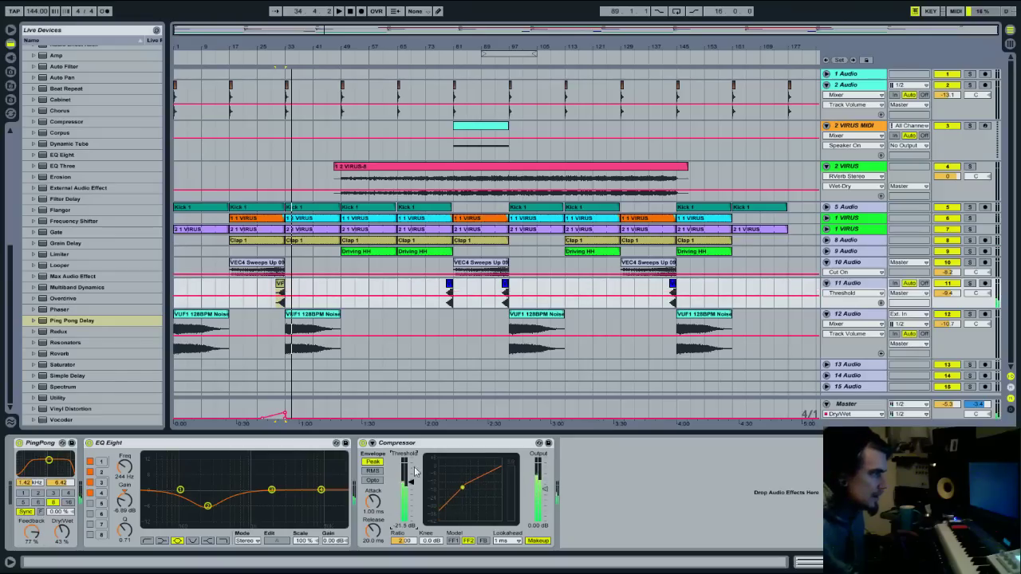
{"action": "left_click", "coordinate": [278, 59]}
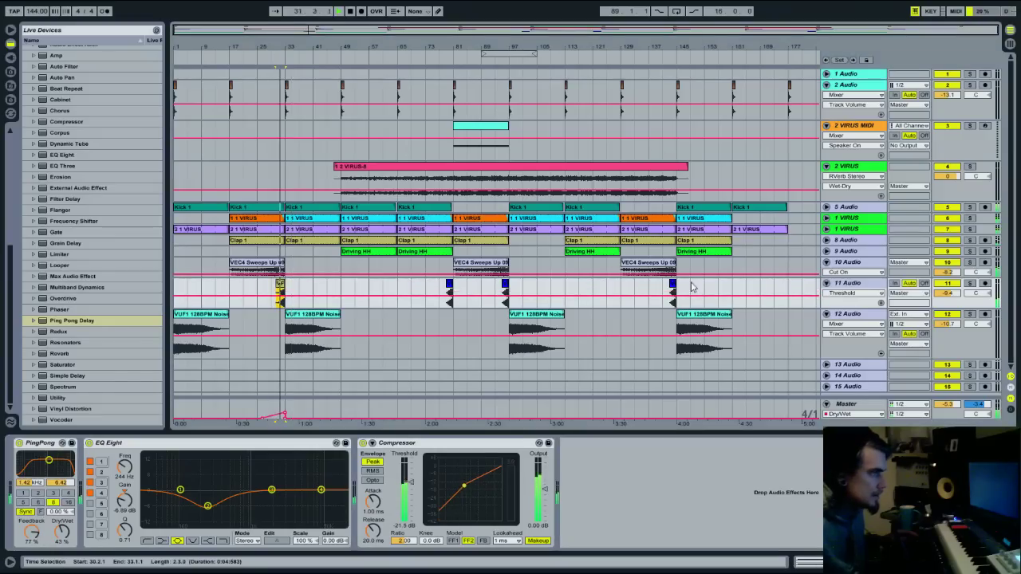
Copy the 11 Audio sweep section ending at bar 33 over the older clips leading into bars 81, 97 and 145
{"action": "left_click_drag", "start_coordinate": [292, 294], "coordinate": [231, 296]}
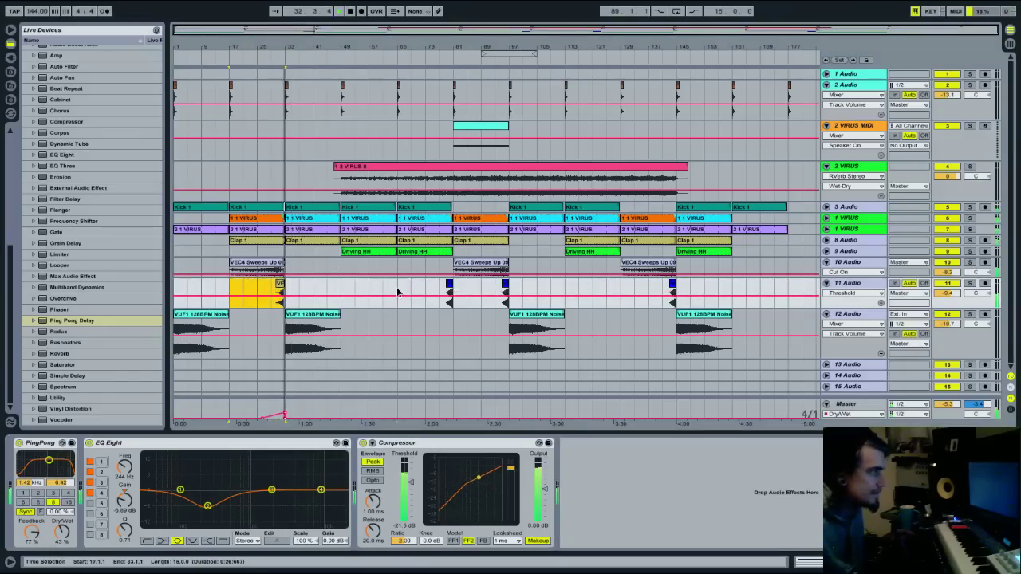
{"action": "left_click_drag", "start_coordinate": [399, 292], "coordinate": [452, 292]}
{"action": "key", "text": "ctrl+d"}
{"action": "key", "text": "ctrl+d"}
{"action": "key", "text": "ctrl+z"}
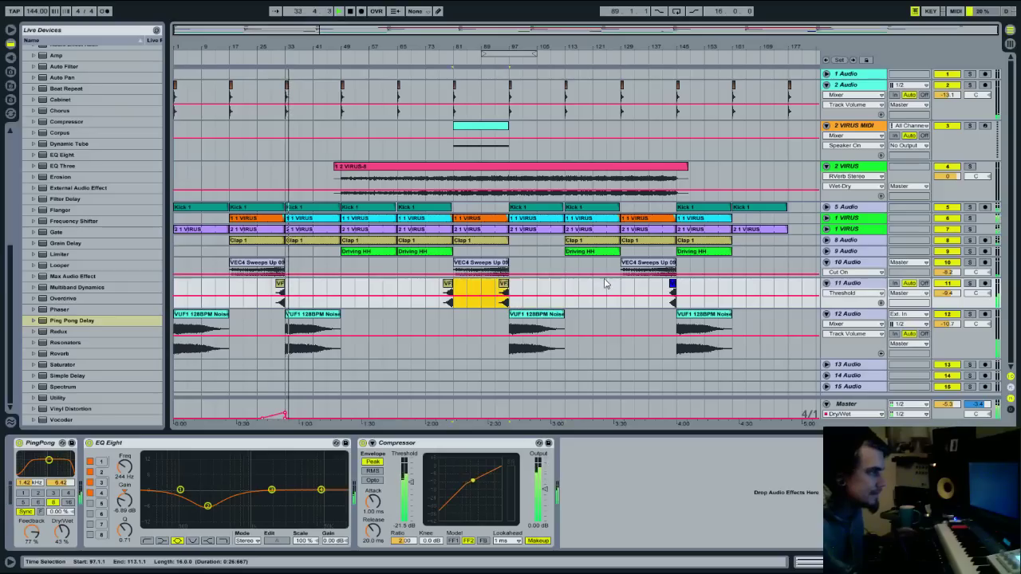
{"action": "left_click", "coordinate": [626, 294]}
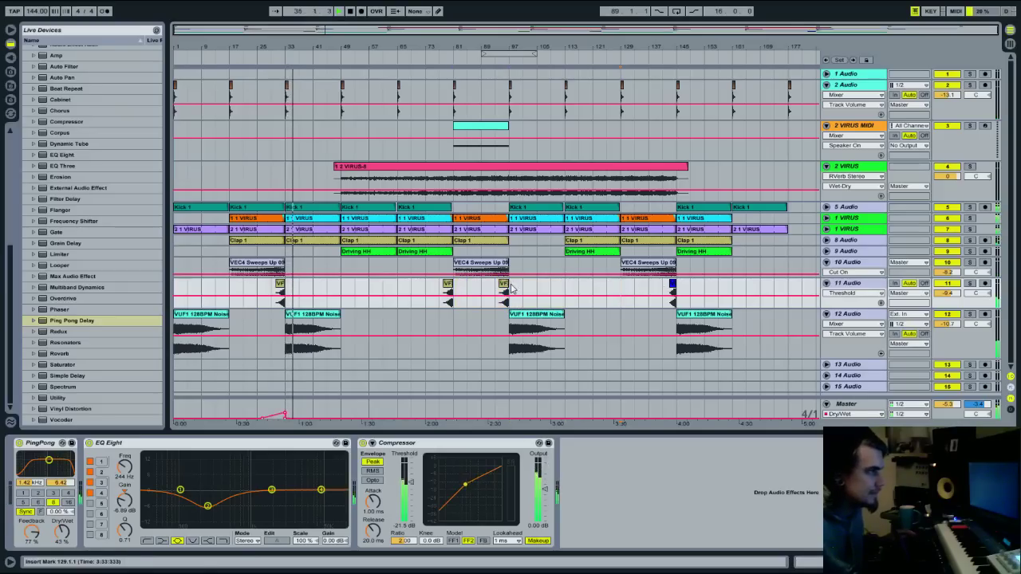
{"action": "left_click_drag", "start_coordinate": [512, 292], "coordinate": [453, 300]}
{"action": "left_click_drag", "start_coordinate": [614, 285], "coordinate": [619, 286]}
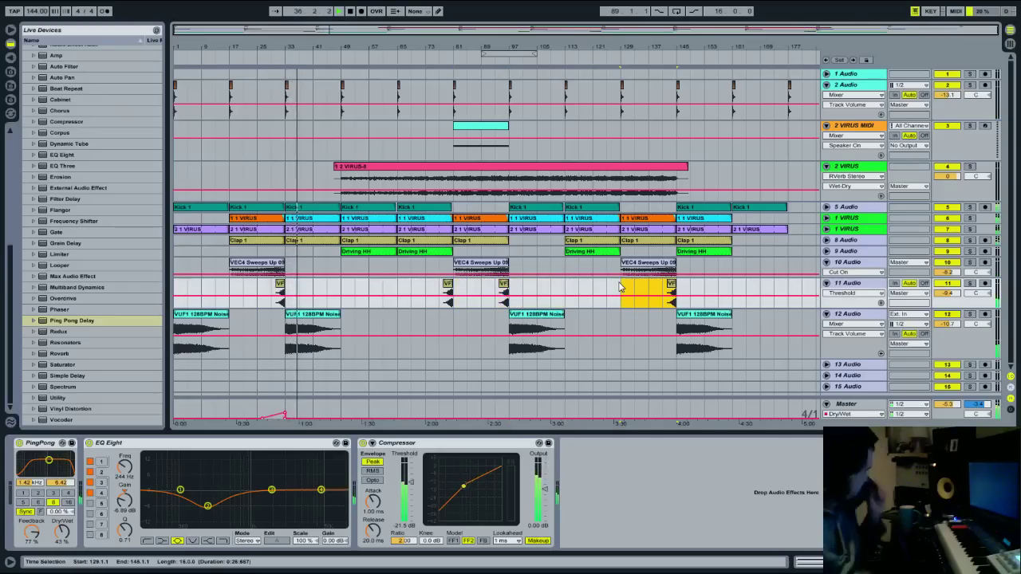
Deepen the low cut in 11 Audio's EQ Eight, moving band 1 to 76.4 Hz at about -5.06 dB
{"action": "left_click_drag", "start_coordinate": [180, 489], "coordinate": [172, 504]}
{"action": "key", "text": "space"}
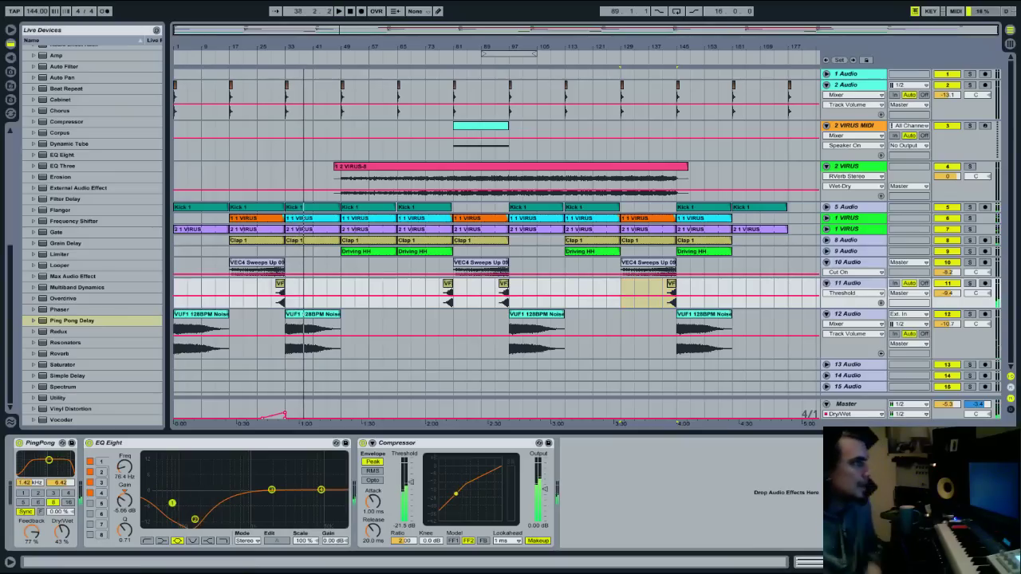
{"action": "left_click", "coordinate": [963, 135]}
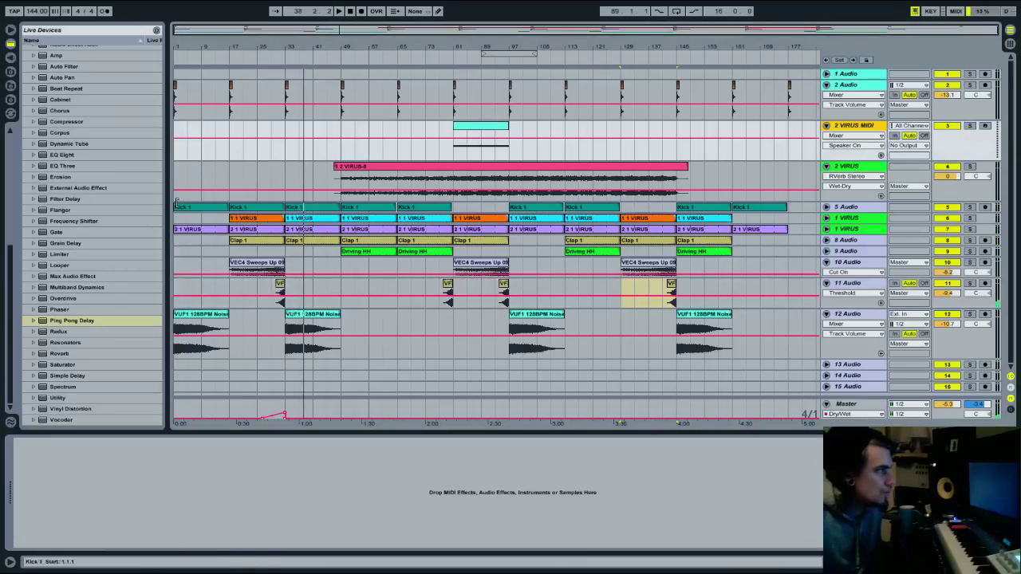
Open the VFX2 Oneshots folder in Vengeance SFX 2 and audition its samples
{"action": "left_click", "coordinate": [10, 72]}
{"action": "scroll", "coordinate": [102, 319], "scroll_direction": "down", "scroll_amount": 4}
{"action": "left_click", "coordinate": [101, 319]}
{"action": "left_click_drag", "start_coordinate": [11, 374], "coordinate": [11, 317]}
{"action": "left_click", "coordinate": [42, 247]}
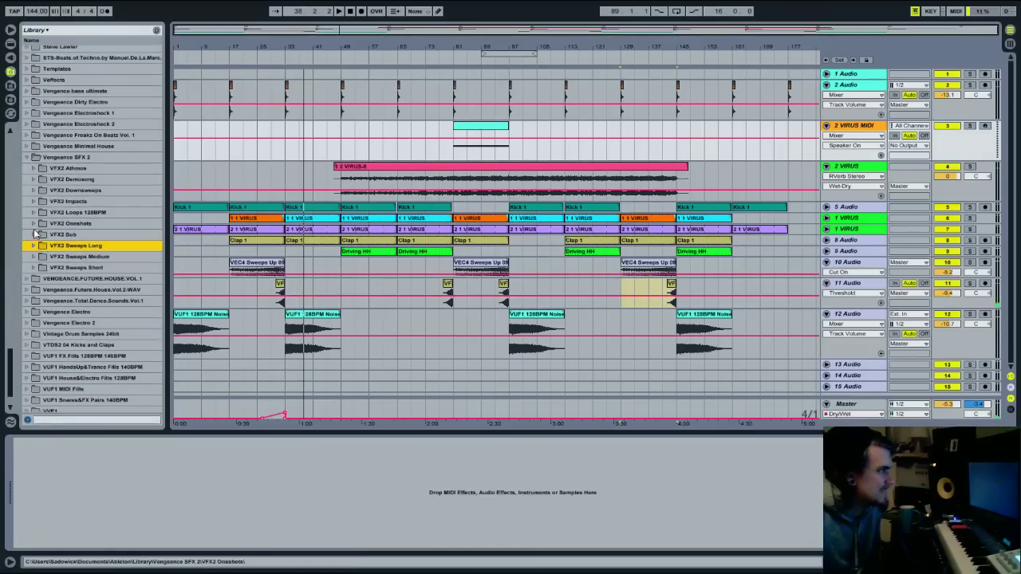
{"action": "left_click", "coordinate": [33, 224]}
{"action": "scroll", "coordinate": [80, 240], "scroll_direction": "down", "scroll_amount": 3}
{"action": "left_click", "coordinate": [80, 264]}
{"action": "scroll", "coordinate": [83, 275], "scroll_direction": "down", "scroll_amount": 3}
{"action": "left_click", "coordinate": [93, 289]}
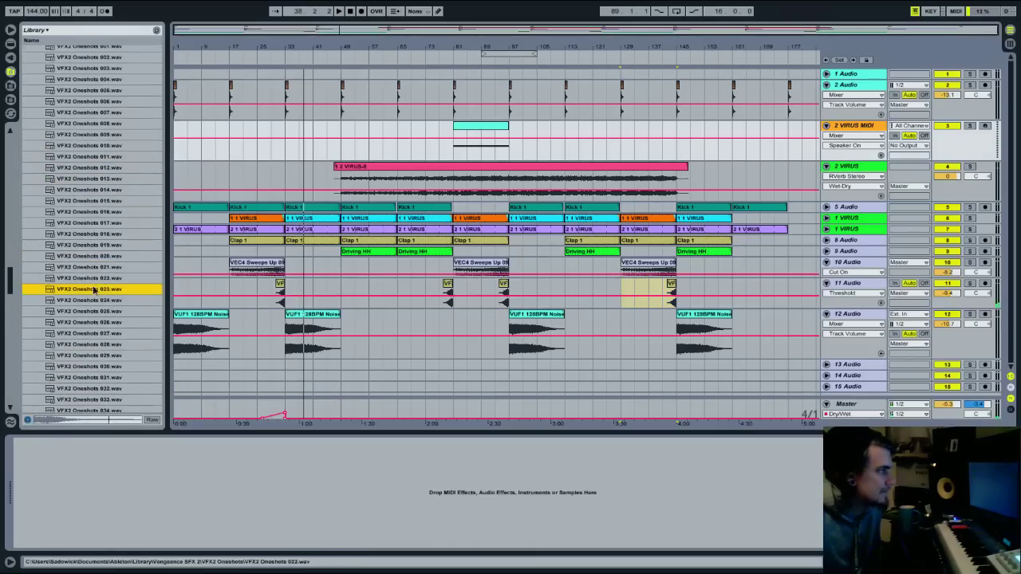
Add VFX2 Oneshots 023 to 11 Audio and place it at bars 65 and 113
{"action": "left_click_drag", "start_coordinate": [94, 293], "coordinate": [343, 295]}
{"action": "left_click_drag", "start_coordinate": [346, 50], "coordinate": [451, 132]}
{"action": "left_click_drag", "start_coordinate": [437, 285], "coordinate": [419, 284]}
{"action": "left_click_drag", "start_coordinate": [434, 49], "coordinate": [372, 6]}
{"action": "left_click_drag", "start_coordinate": [346, 289], "coordinate": [383, 291]}
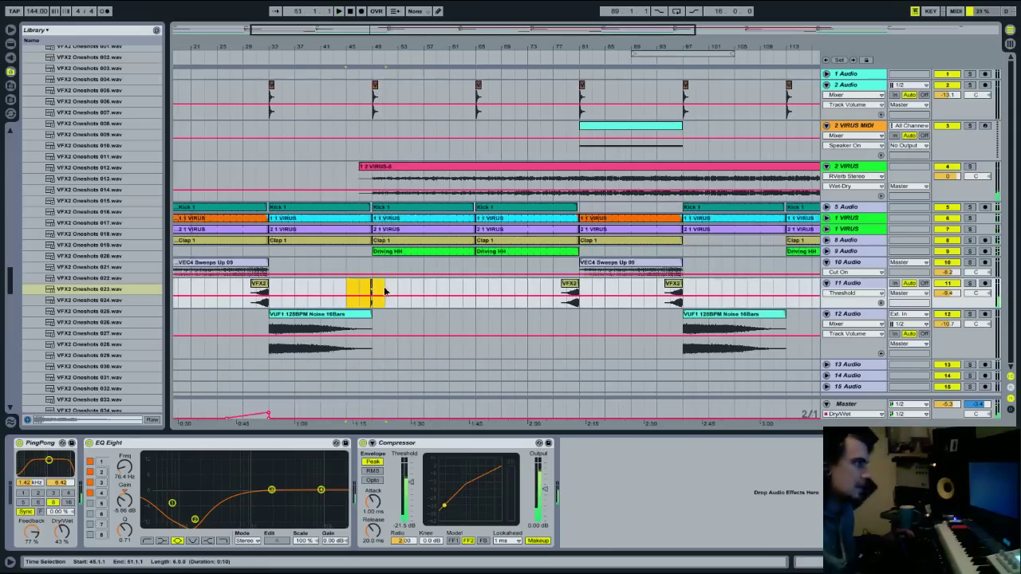
{"action": "left_click_drag", "start_coordinate": [451, 292], "coordinate": [477, 283]}
{"action": "left_click_drag", "start_coordinate": [463, 49], "coordinate": [378, 16]}
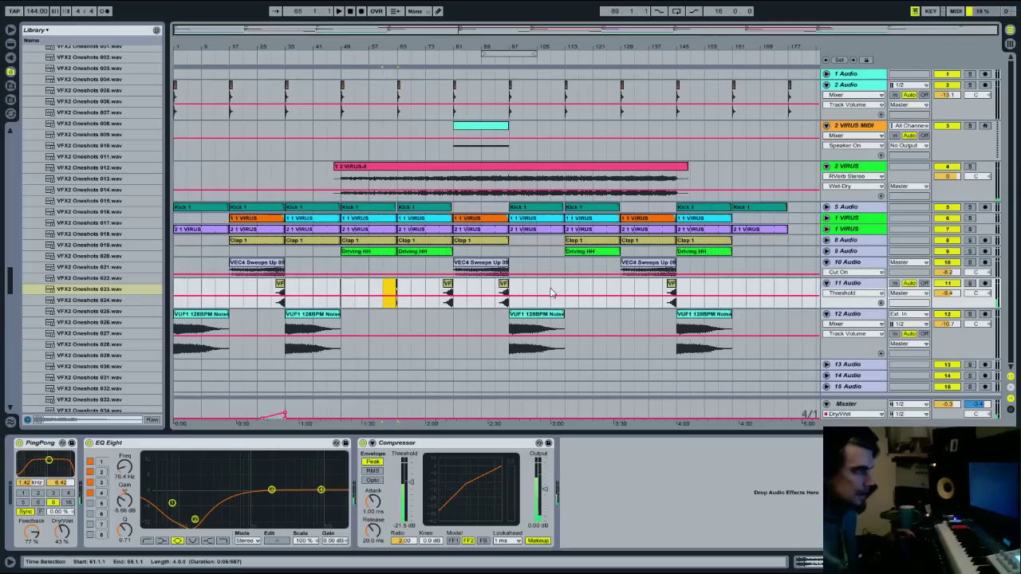
{"action": "left_click_drag", "start_coordinate": [550, 293], "coordinate": [564, 293]}
Copy the VFX2 Sweeps Long 49 clip on 11 Audio so it leads into bar 129
{"action": "left_click", "coordinate": [672, 283]}
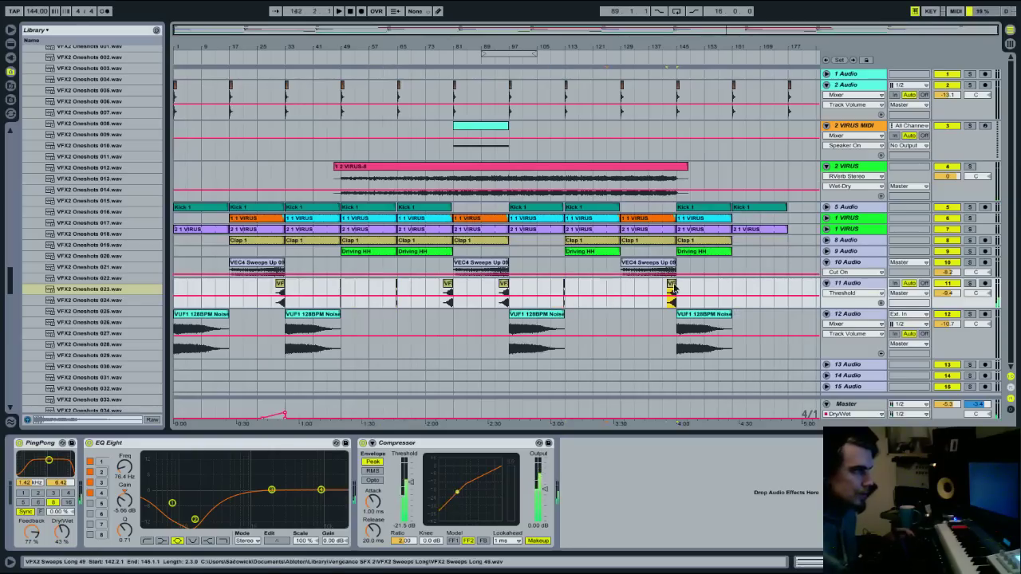
{"action": "key", "text": "ctrl+v"}
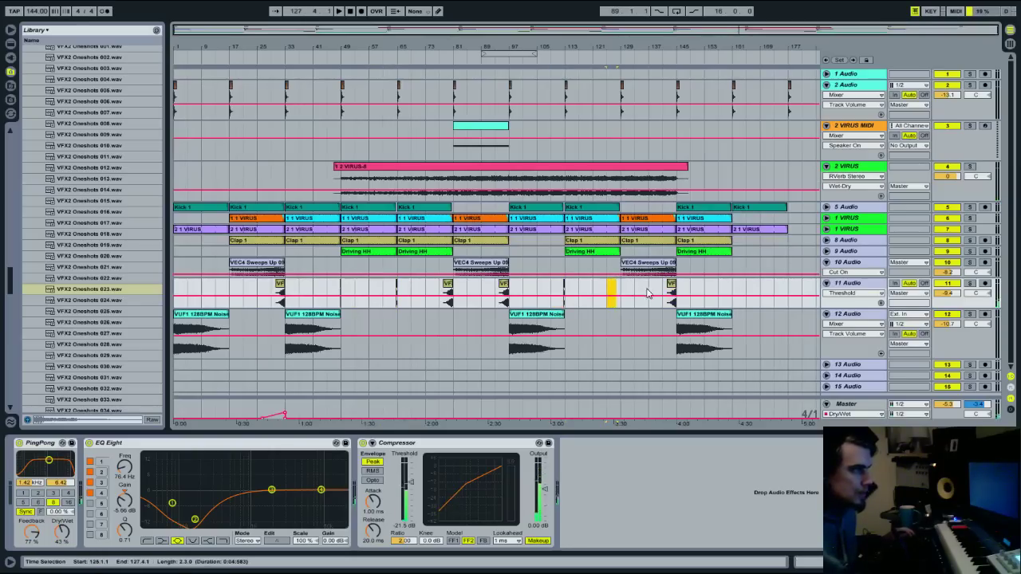
{"action": "left_click", "coordinate": [591, 293]}
{"action": "key", "text": "ctrl+v"}
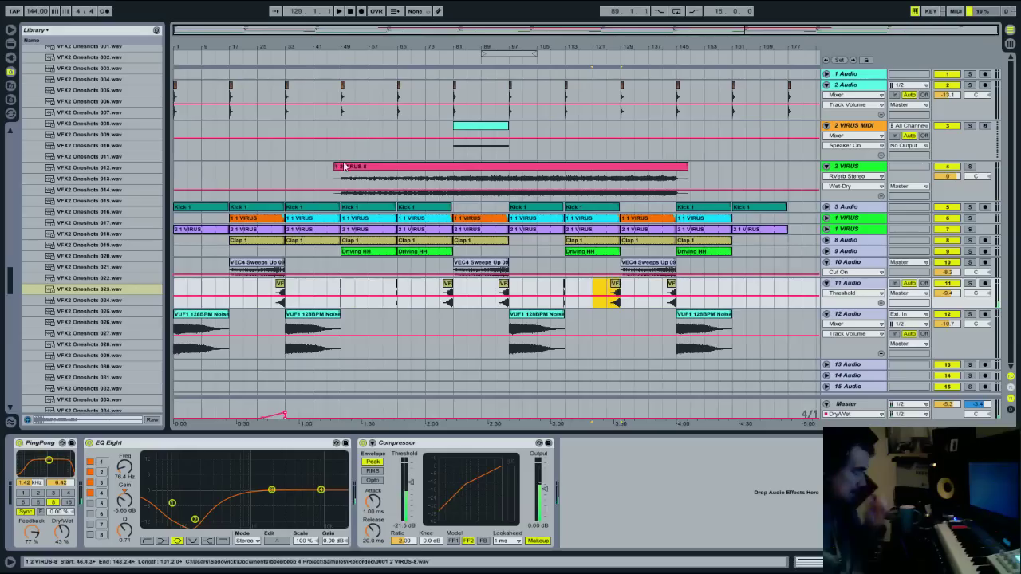
Audition more VFX2 Oneshots samples against playback around bar 49, and reduce the heights of the 11 Audio and 12 Audio lanes
{"action": "left_click", "coordinate": [335, 57]}
{"action": "left_click", "coordinate": [104, 325]}
{"action": "scroll", "coordinate": [105, 326], "scroll_direction": "down", "scroll_amount": 2}
{"action": "left_click", "coordinate": [104, 326]}
{"action": "scroll", "coordinate": [104, 325], "scroll_direction": "down", "scroll_amount": 1}
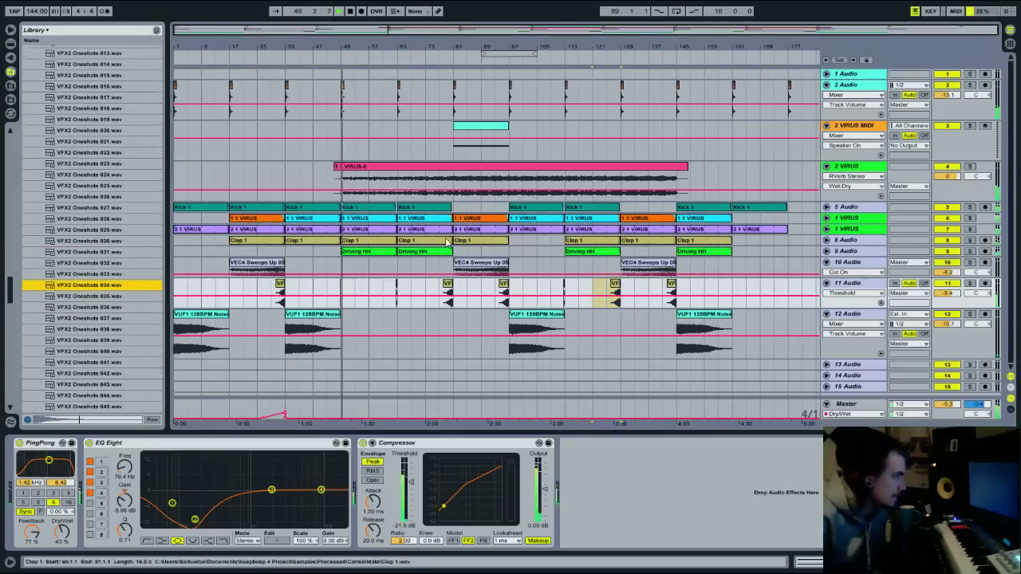
{"action": "left_click", "coordinate": [973, 315]}
{"action": "left_click", "coordinate": [971, 298]}
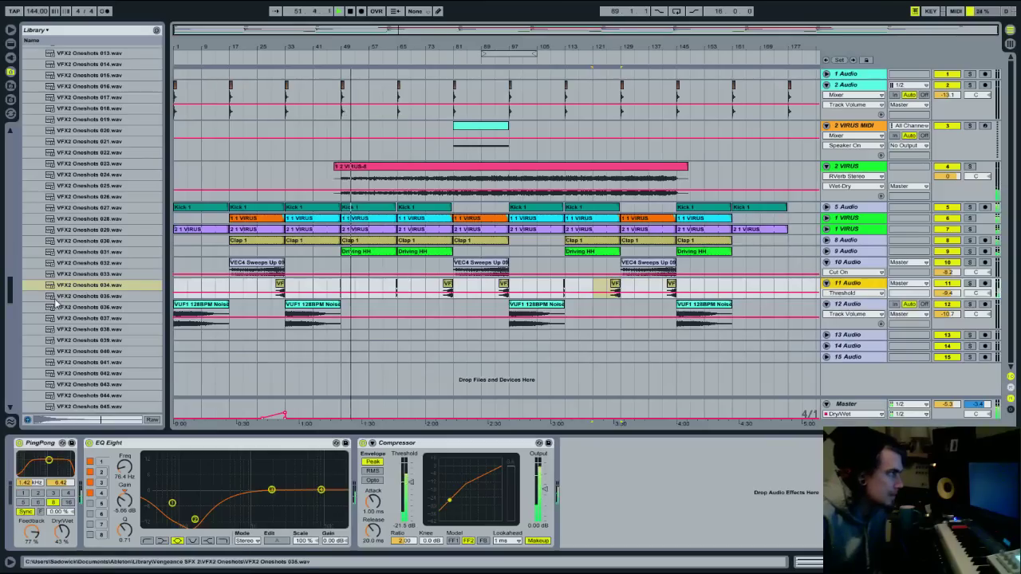
Open the VFX2 Impacts folder and audition samples through to the end of the list
{"action": "left_click_drag", "start_coordinate": [14, 295], "coordinate": [19, 351]}
{"action": "left_click", "coordinate": [34, 364]}
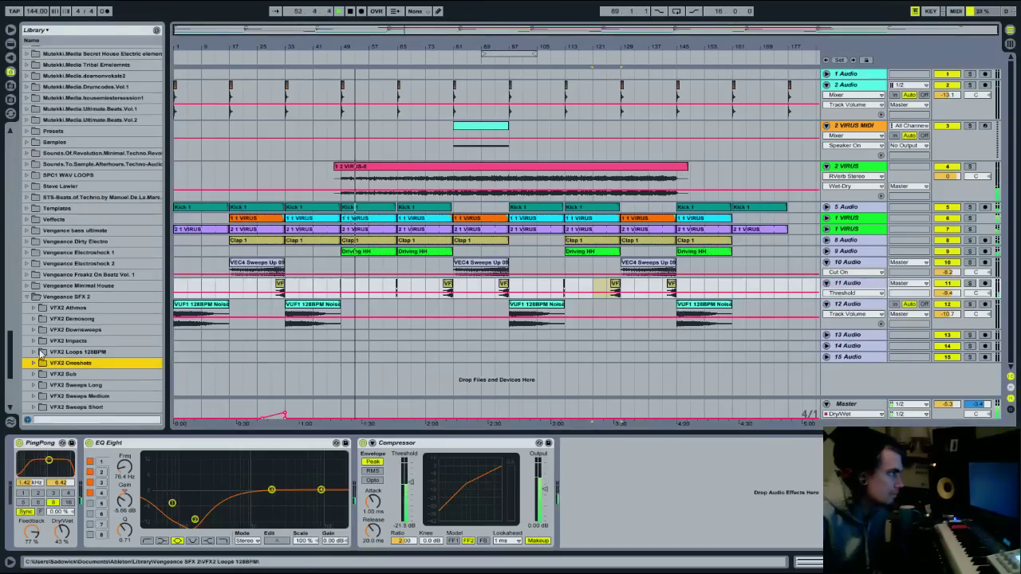
{"action": "left_click", "coordinate": [33, 341]}
{"action": "left_click", "coordinate": [84, 386]}
{"action": "scroll", "coordinate": [84, 383], "scroll_direction": "down", "scroll_amount": 3}
{"action": "left_click", "coordinate": [86, 351]}
{"action": "scroll", "coordinate": [86, 357], "scroll_direction": "down", "scroll_amount": 9}
{"action": "left_click", "coordinate": [85, 364]}
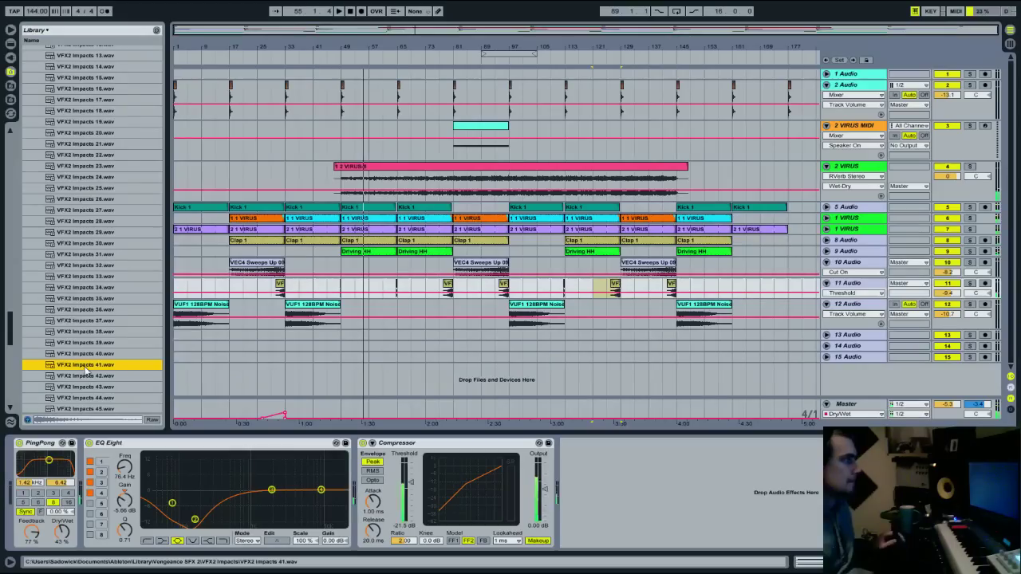
{"action": "left_click", "coordinate": [85, 375]}
{"action": "scroll", "coordinate": [83, 361], "scroll_direction": "down", "scroll_amount": 6}
{"action": "scroll", "coordinate": [83, 360], "scroll_direction": "down", "scroll_amount": 4}
{"action": "left_click", "coordinate": [86, 351]}
{"action": "key", "text": "Down"}
{"action": "key", "text": "Down"}
{"action": "key", "text": "Down"}
{"action": "key", "text": "Down"}
{"action": "key", "text": "Down"}
{"action": "key", "text": "Down"}
{"action": "key", "text": "Down"}
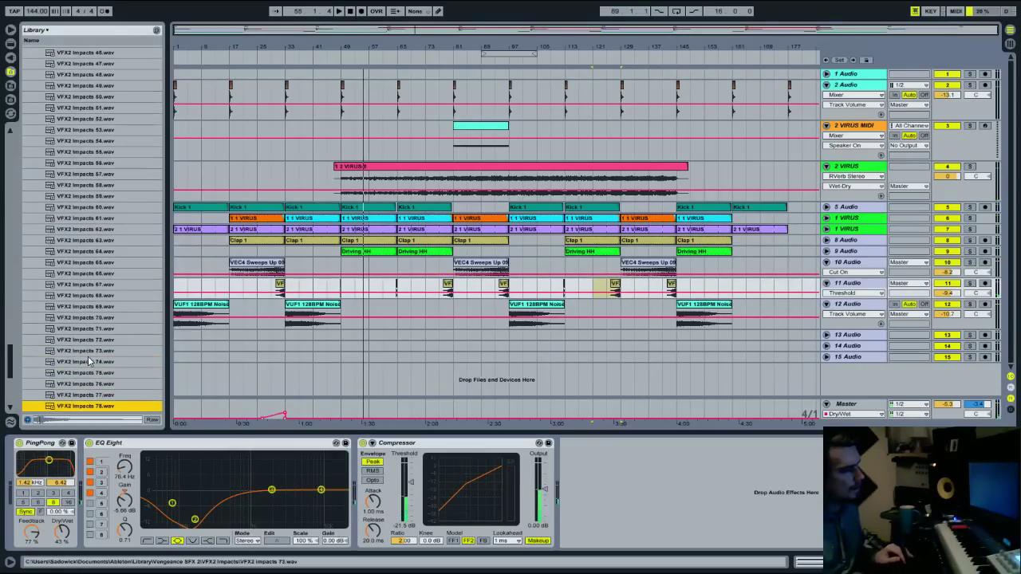
{"action": "key", "text": "Down"}
{"action": "key", "text": "Down"}
{"action": "key", "text": "Down"}
{"action": "key", "text": "Up"}
{"action": "key", "text": "Up"}
{"action": "key", "text": "Up"}
{"action": "key", "text": "Up"}
{"action": "key", "text": "Down"}
Place VFX2 Impacts 78 on 13 Audio at bar 81, set the track volume to about -11.4 dB, and play it
{"action": "left_click_drag", "start_coordinate": [85, 236], "coordinate": [459, 338]}
{"action": "key", "text": "space"}
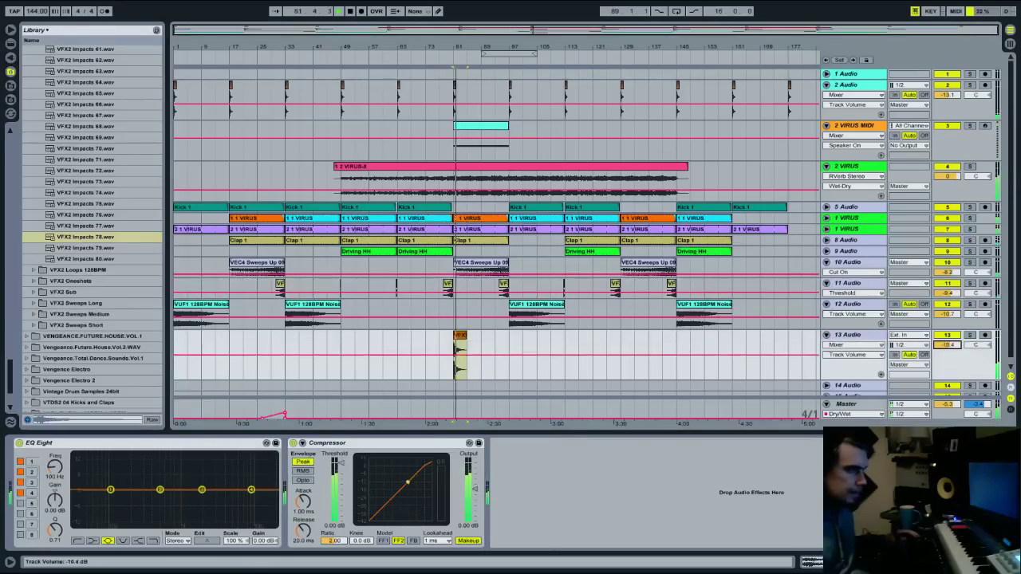
{"action": "left_click_drag", "start_coordinate": [458, 42], "coordinate": [396, 339]}
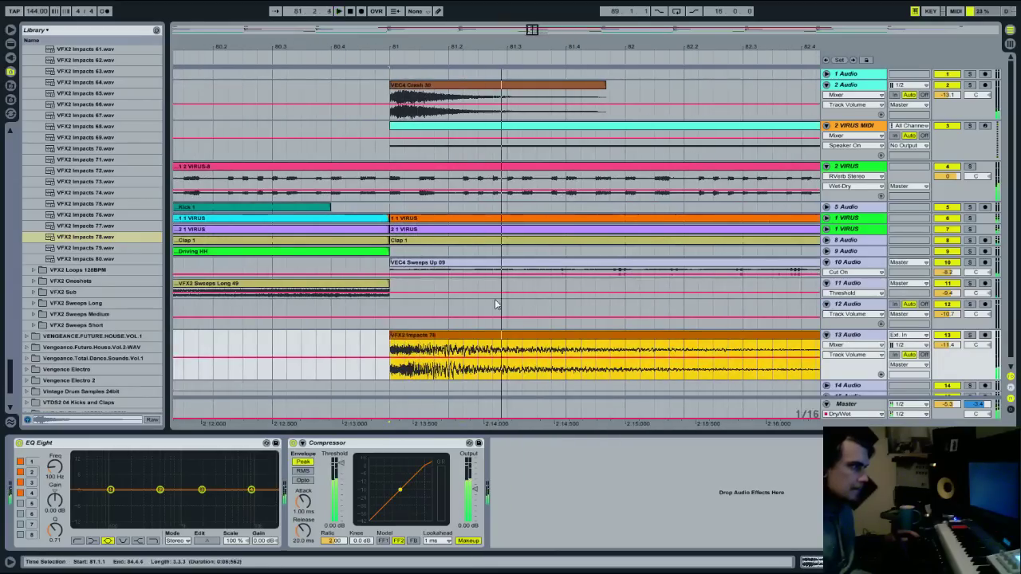
Open the VFX2 Sub folder and audition its samples for a sub drop
{"action": "left_click", "coordinate": [64, 292]}
{"action": "left_click", "coordinate": [68, 325]}
{"action": "left_click", "coordinate": [69, 348]}
{"action": "scroll", "coordinate": [72, 348], "scroll_direction": "down", "scroll_amount": 2}
{"action": "left_click", "coordinate": [75, 342]}
{"action": "left_click", "coordinate": [79, 362]}
{"action": "scroll", "coordinate": [79, 362], "scroll_direction": "down", "scroll_amount": 3}
{"action": "left_click", "coordinate": [79, 358]}
{"action": "scroll", "coordinate": [80, 358], "scroll_direction": "down", "scroll_amount": 3}
{"action": "left_click", "coordinate": [113, 355]}
{"action": "left_click", "coordinate": [94, 386]}
{"action": "scroll", "coordinate": [95, 386], "scroll_direction": "down", "scroll_amount": 3}
{"action": "left_click", "coordinate": [88, 290]}
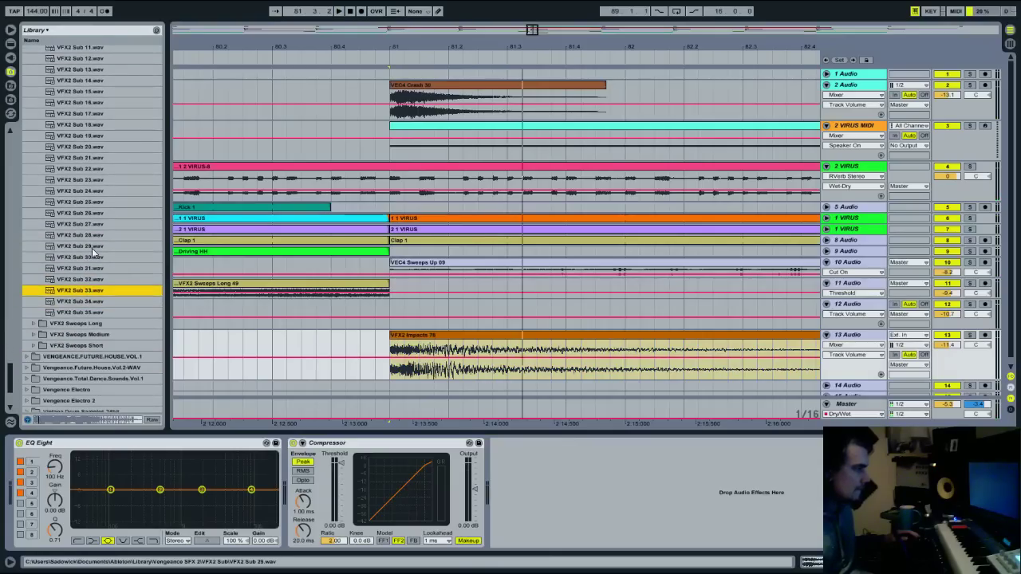
{"action": "left_click", "coordinate": [85, 269]}
{"action": "left_click", "coordinate": [74, 256]}
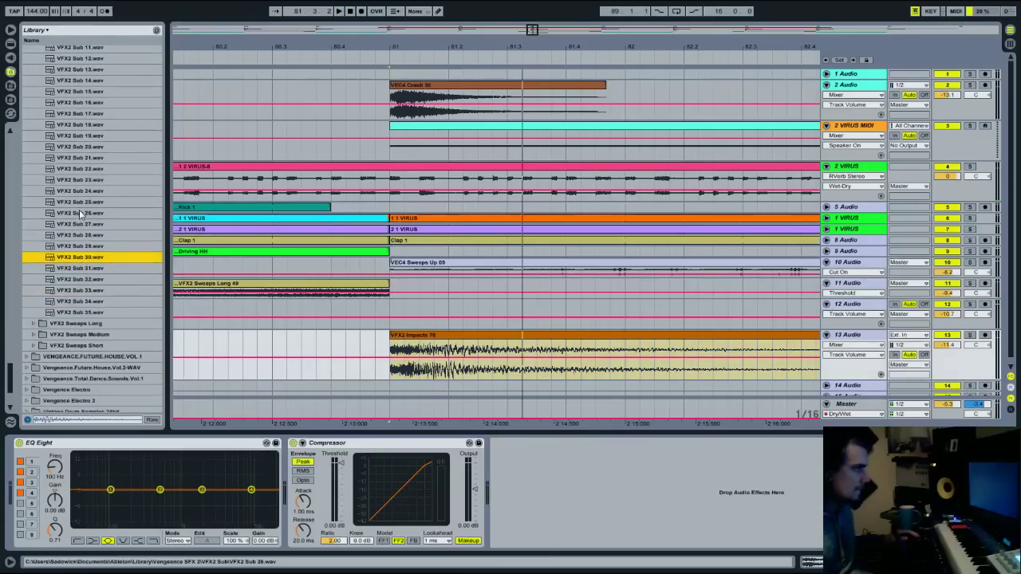
{"action": "key", "text": "Up"}
{"action": "key", "text": "Up"}
{"action": "key", "text": "Down"}
Replace the impact on 13 Audio at bar 81 with VFX2 Sub 29, deleting the leftover impact audio, and play it
{"action": "left_click_drag", "start_coordinate": [69, 247], "coordinate": [392, 361]}
{"action": "key", "text": "space"}
{"action": "left_click_drag", "start_coordinate": [544, 423], "coordinate": [552, 347]}
{"action": "key", "text": "Delete"}
{"action": "left_click", "coordinate": [545, 336]}
{"action": "left_click_drag", "start_coordinate": [245, 47], "coordinate": [245, 16]}
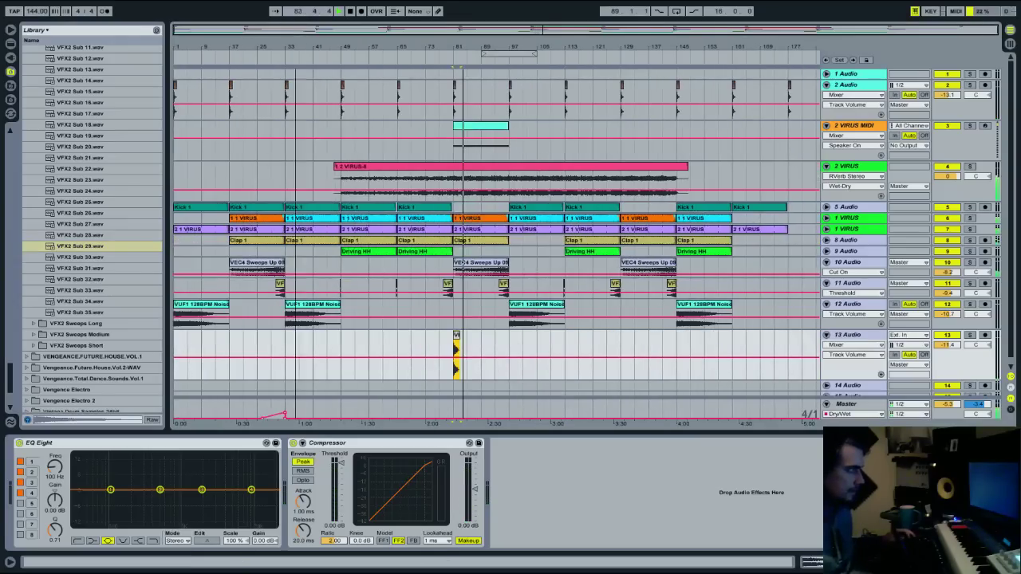
{"action": "left_click_drag", "start_coordinate": [340, 288], "coordinate": [286, 289]}
{"action": "left_click_drag", "start_coordinate": [175, 284], "coordinate": [228, 284]}
{"action": "key", "text": "space"}
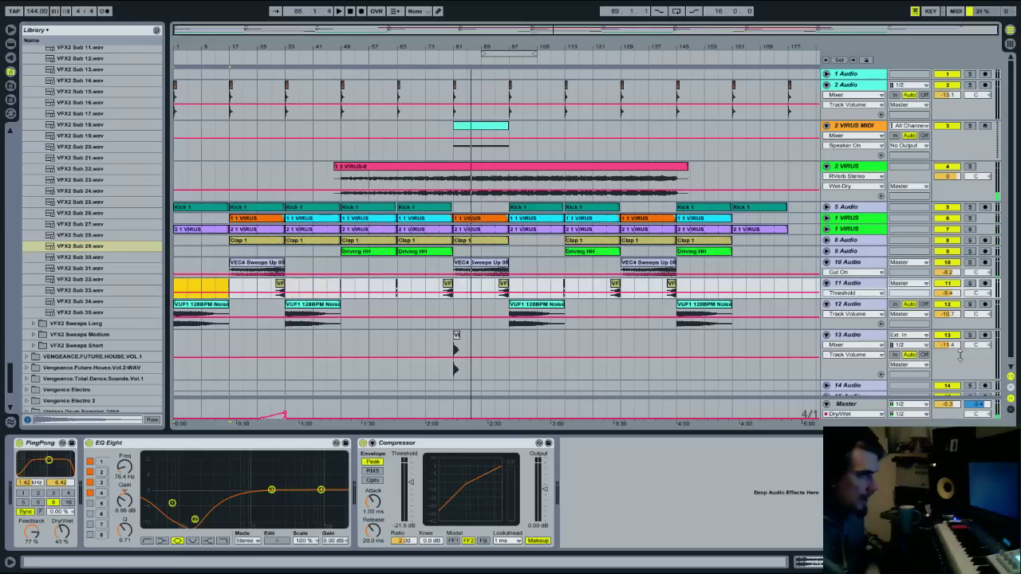
Automate the Master PingPong Dry/Wet to ramp up into bar 81 and hold at about 22% until bar 97
{"action": "left_click", "coordinate": [826, 335]}
{"action": "left_click_drag", "start_coordinate": [945, 417], "coordinate": [944, 367]}
{"action": "left_click", "coordinate": [335, 534]}
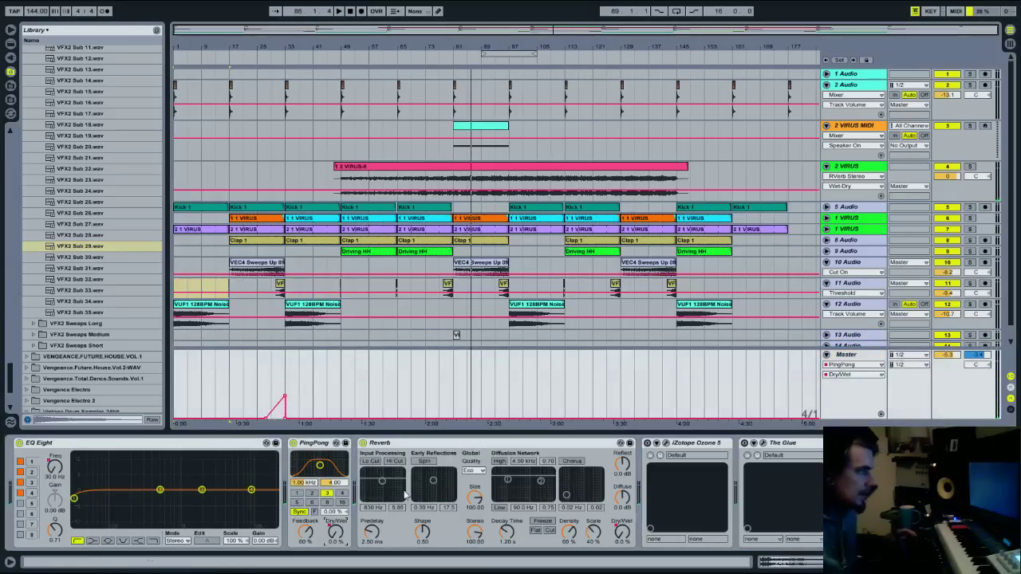
{"action": "left_click_drag", "start_coordinate": [448, 389], "coordinate": [508, 394]}
{"action": "mouse_move", "coordinate": [508, 395]}
{"action": "left_mouse_down"}
{"action": "mouse_move", "coordinate": [467, 397]}
{"action": "mouse_move", "coordinate": [514, 412]}
{"action": "left_mouse_up"}
{"action": "left_click", "coordinate": [462, 419]}
{"action": "left_click", "coordinate": [445, 379]}
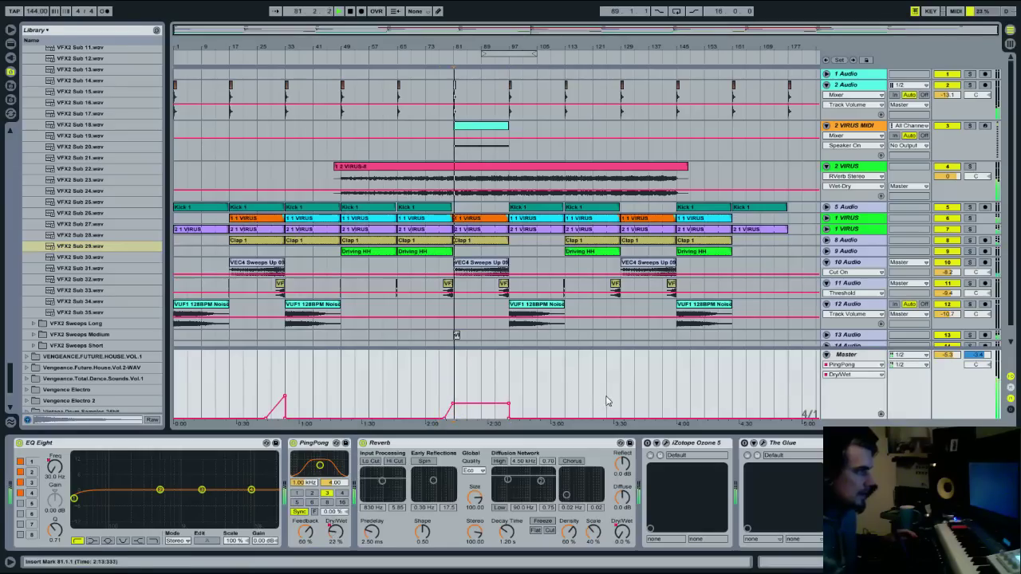
Automate the Master PingPong Dry/Wet to ramp up into bar 129 and hold at about 18% until bar 145
{"action": "left_click_drag", "start_coordinate": [622, 399], "coordinate": [661, 408]}
{"action": "left_click", "coordinate": [661, 412]}
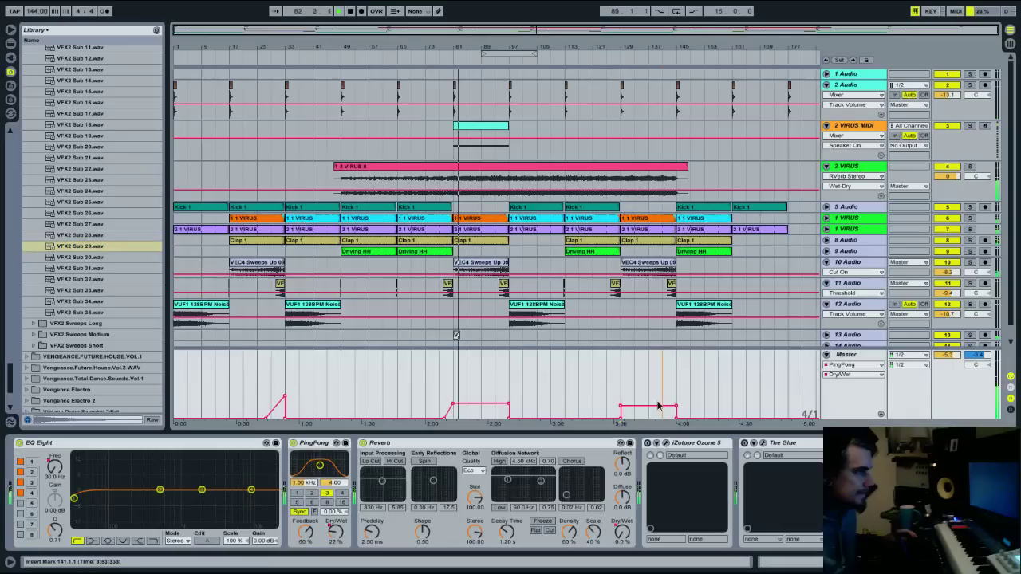
{"action": "key", "text": "space"}
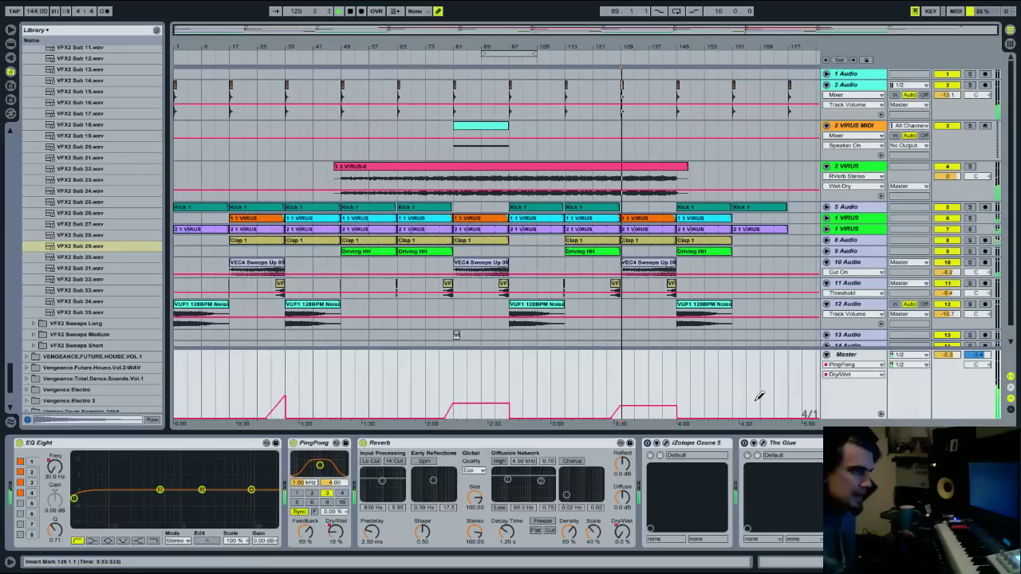
Add a short PingPong Dry/Wet automation rise on the Master leading into about bar 177
{"action": "key", "text": "ctrl+z"}
{"action": "left_click", "coordinate": [779, 407]}
{"action": "key", "text": "ctrl+b"}
{"action": "left_click", "coordinate": [776, 408]}
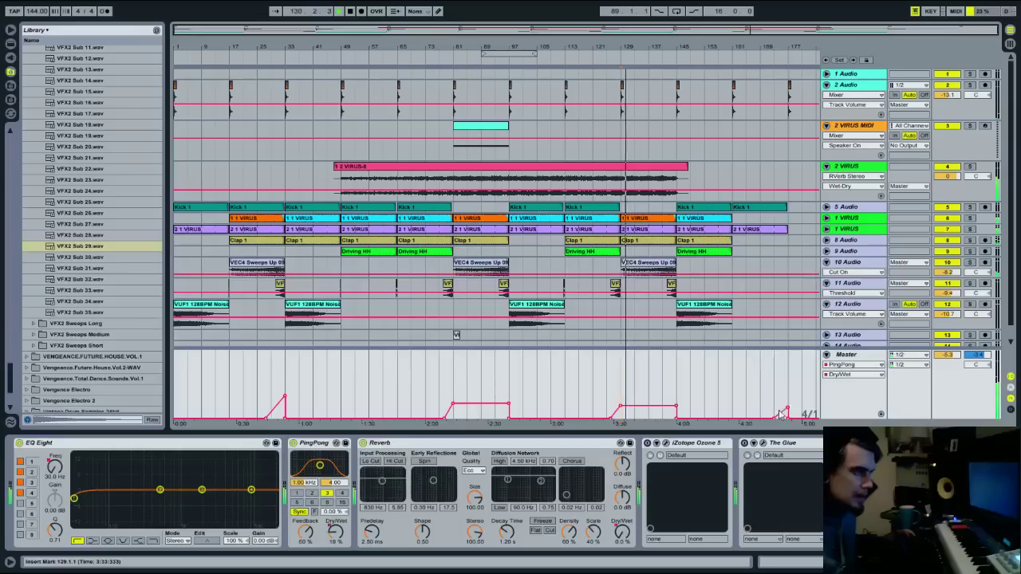
Automate the Master Reverb Dry/Wet with ramps into bars 129 and 81, held to bars 145 and 97, about 26% in the latter section
{"action": "left_click", "coordinate": [621, 532]}
{"action": "left_click_drag", "start_coordinate": [624, 389], "coordinate": [612, 419]}
{"action": "left_click", "coordinate": [640, 378]}
{"action": "key", "text": "space"}
{"action": "mouse_move", "coordinate": [457, 397]}
{"action": "left_mouse_down"}
{"action": "mouse_move", "coordinate": [504, 396]}
{"action": "mouse_move", "coordinate": [444, 418]}
{"action": "left_mouse_up"}
Cut The Glue and iZotope Ozone 5 from the Master device chain
{"action": "right_click", "coordinate": [782, 443]}
{"action": "left_click", "coordinate": [791, 448]}
{"action": "right_click", "coordinate": [702, 444]}
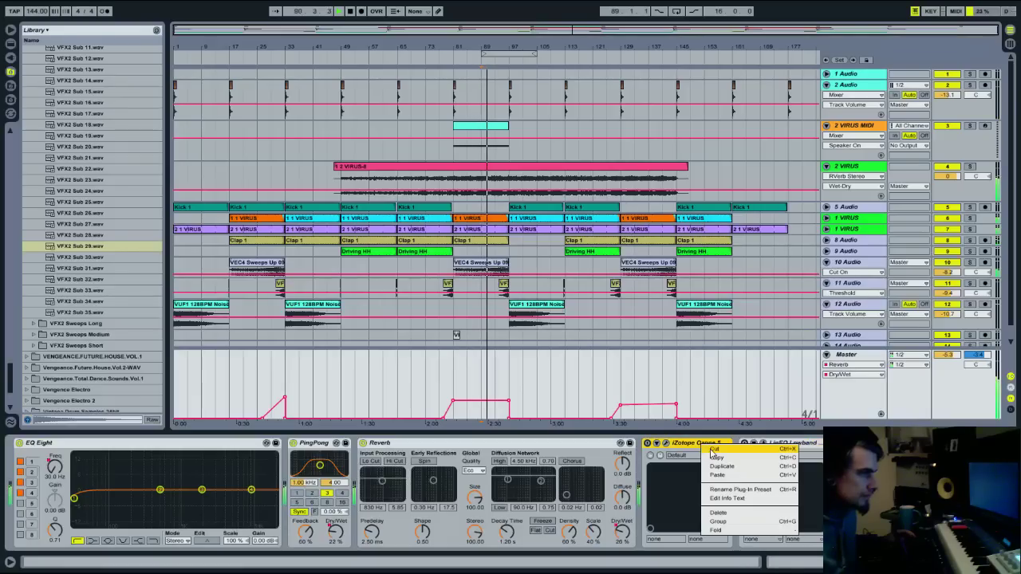
{"action": "left_click", "coordinate": [713, 449]}
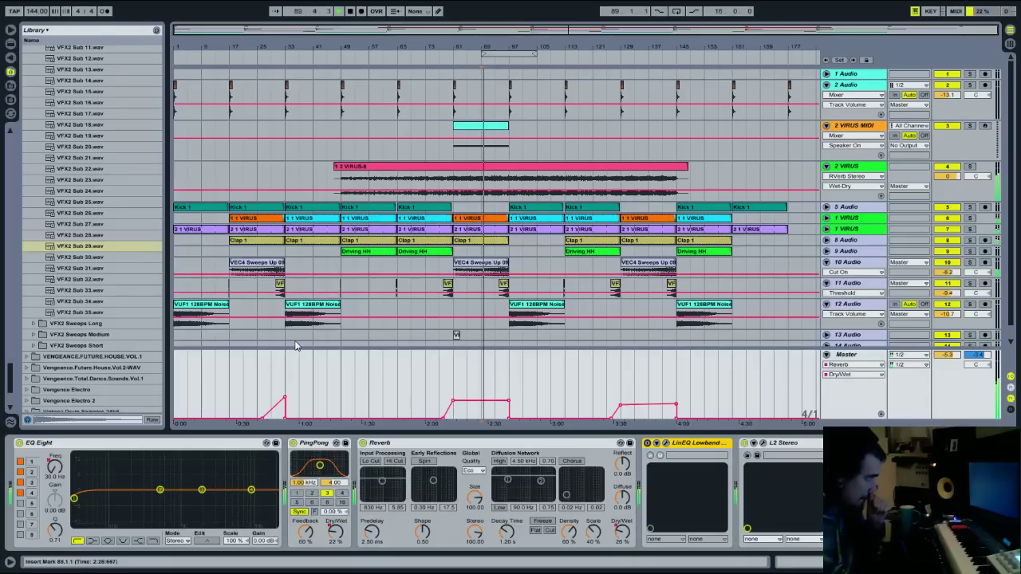
Audition the arrangement around the transitions at bars 97, 129 and 145
{"action": "left_click", "coordinate": [506, 61]}
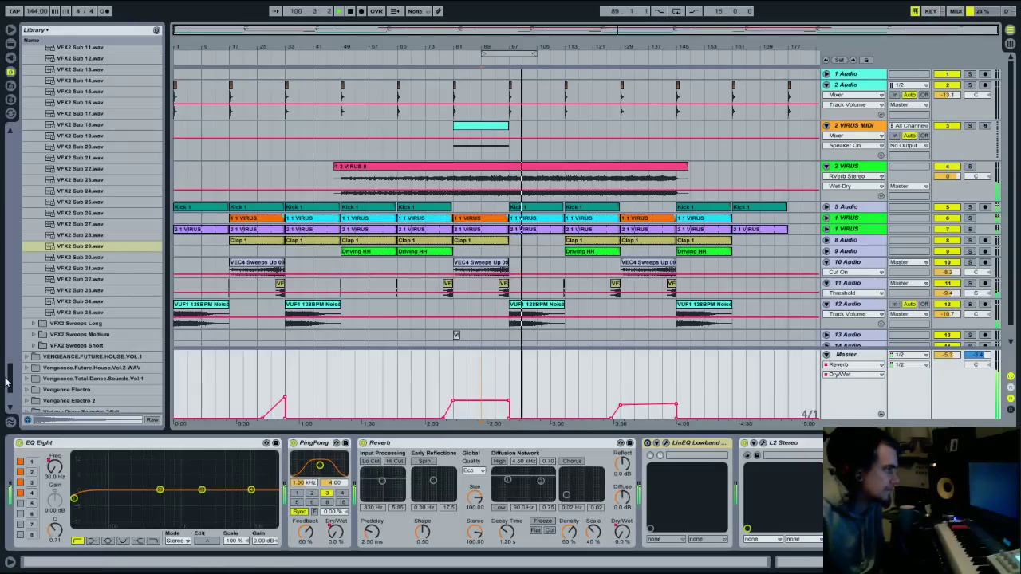
{"action": "left_click", "coordinate": [584, 60]}
{"action": "left_click", "coordinate": [604, 57]}
{"action": "left_click", "coordinate": [613, 57]}
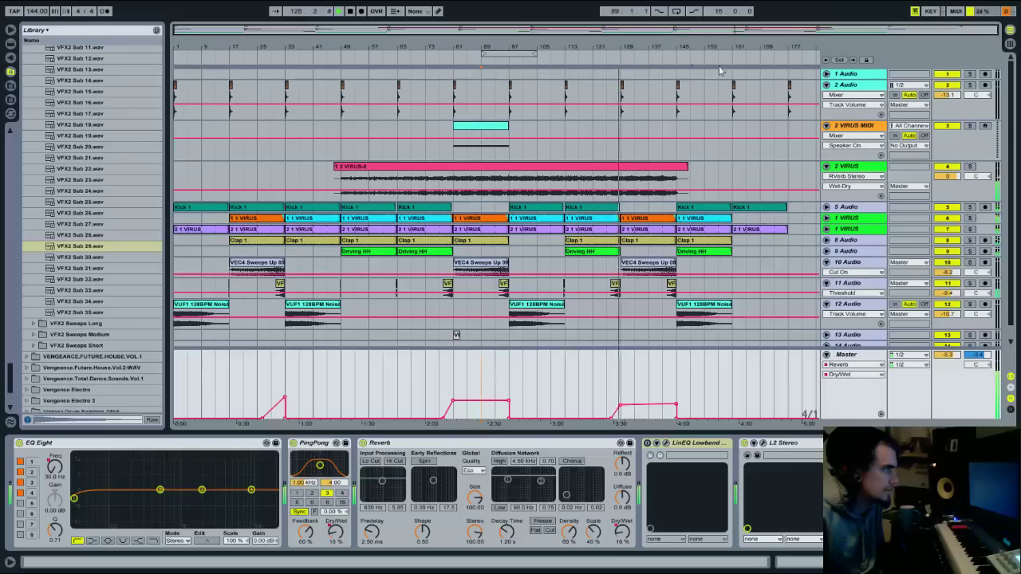
{"action": "left_click", "coordinate": [672, 56]}
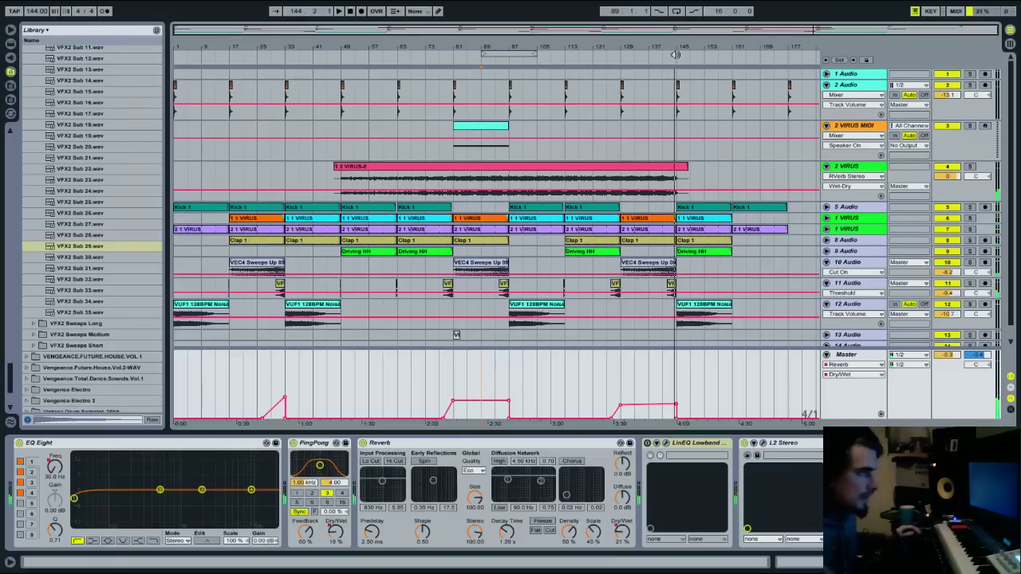
Add a Reverb Dry/Wet automation ramp on the Master from bar 173 to bar 177, and show the PingPong Dry/Wet automation
{"action": "key", "text": "ctrl+b"}
{"action": "left_click", "coordinate": [773, 410]}
{"action": "left_click", "coordinate": [787, 419]}
{"action": "left_click_drag", "start_coordinate": [968, 407], "coordinate": [969, 416]}
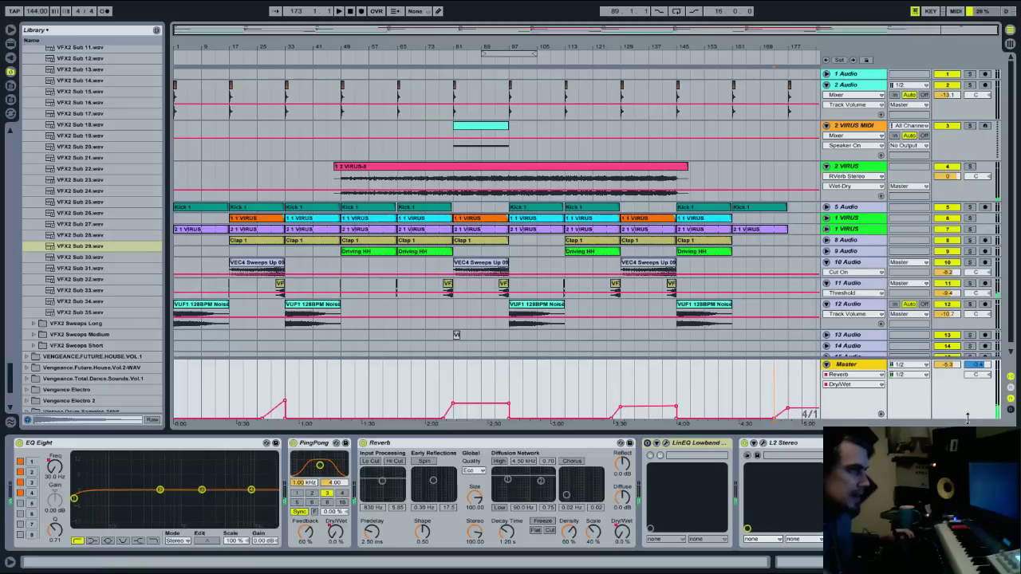
{"action": "left_click", "coordinate": [338, 541]}
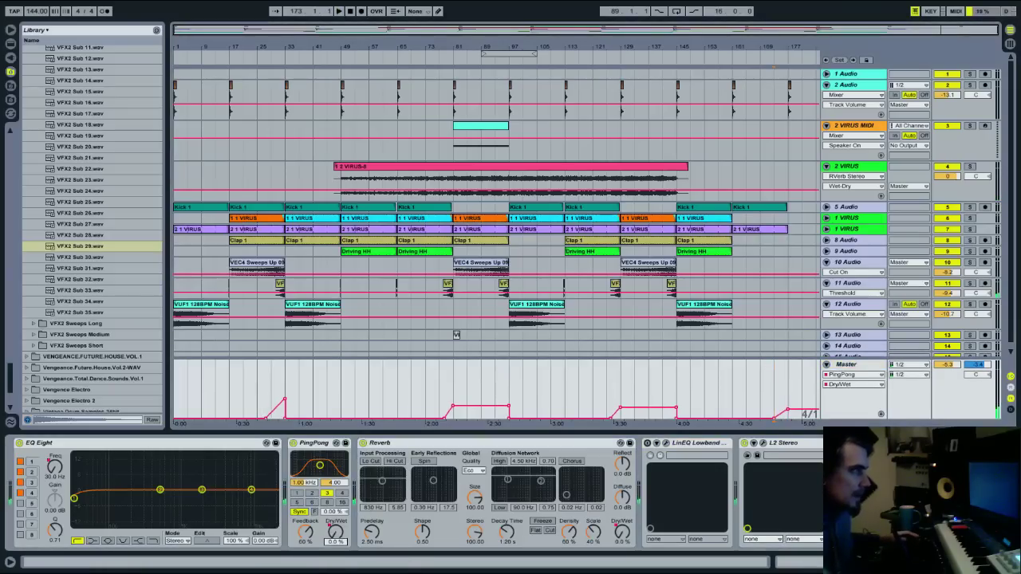
Lower the Master L2 Ultramaximizer threshold to -1.2 while playing from about bar 72, and close its window
{"action": "left_click", "coordinate": [763, 443]}
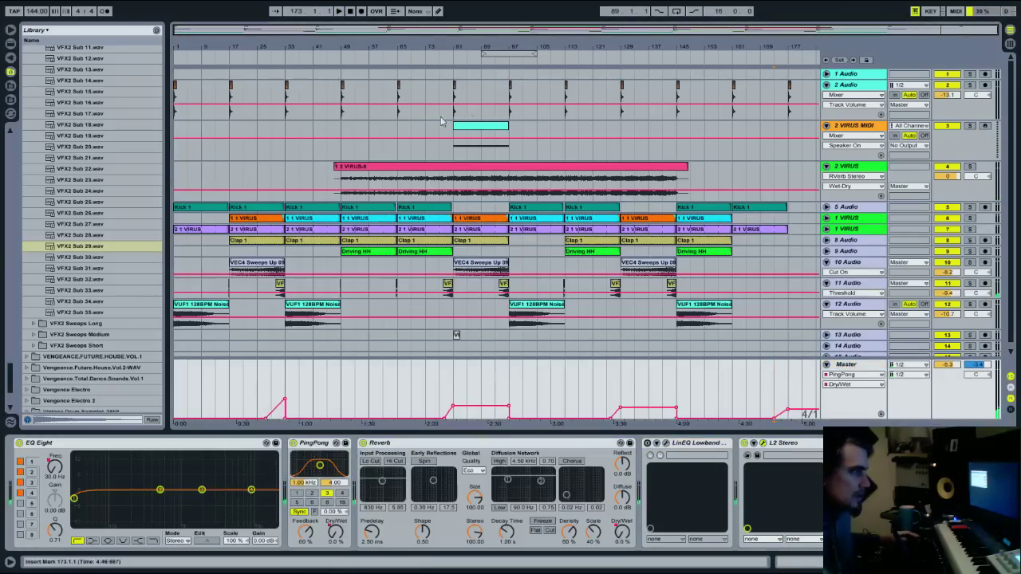
{"action": "left_click", "coordinate": [421, 58]}
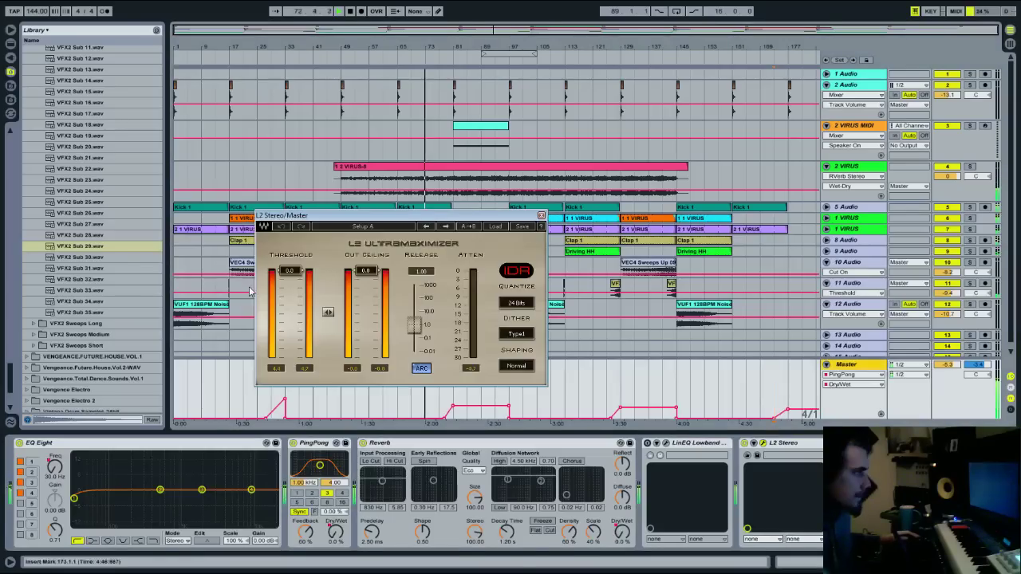
{"action": "left_click", "coordinate": [289, 283]}
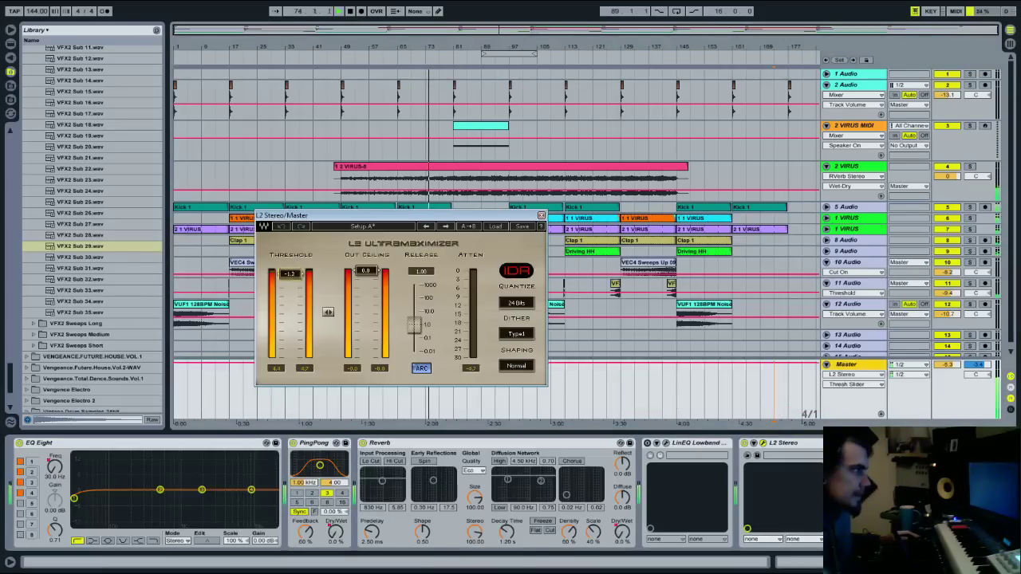
{"action": "left_click", "coordinate": [541, 216]}
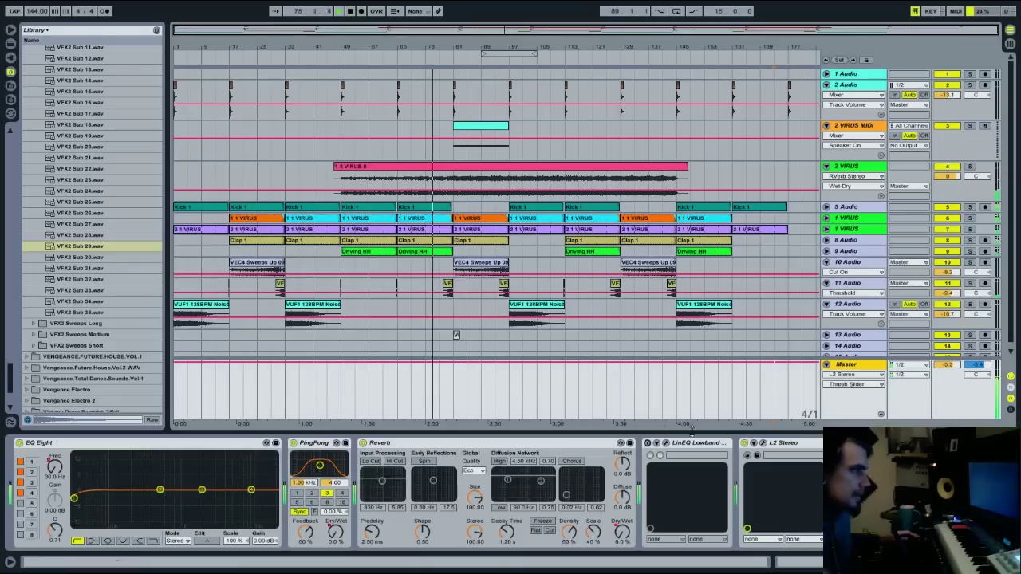
Enable the LinEQ Lowband on the Master and audition the transitions around bars 81 and 97
{"action": "left_click", "coordinate": [647, 444]}
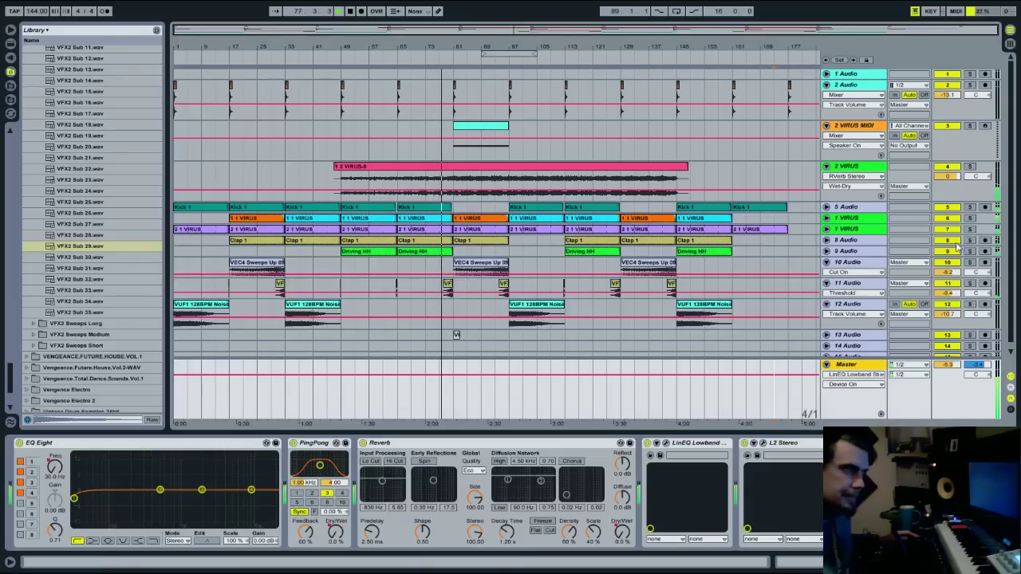
{"action": "mouse_move", "coordinate": [465, 47]}
{"action": "left_mouse_down"}
{"action": "mouse_move", "coordinate": [465, 67]}
{"action": "mouse_move", "coordinate": [481, 43]}
{"action": "left_mouse_up"}
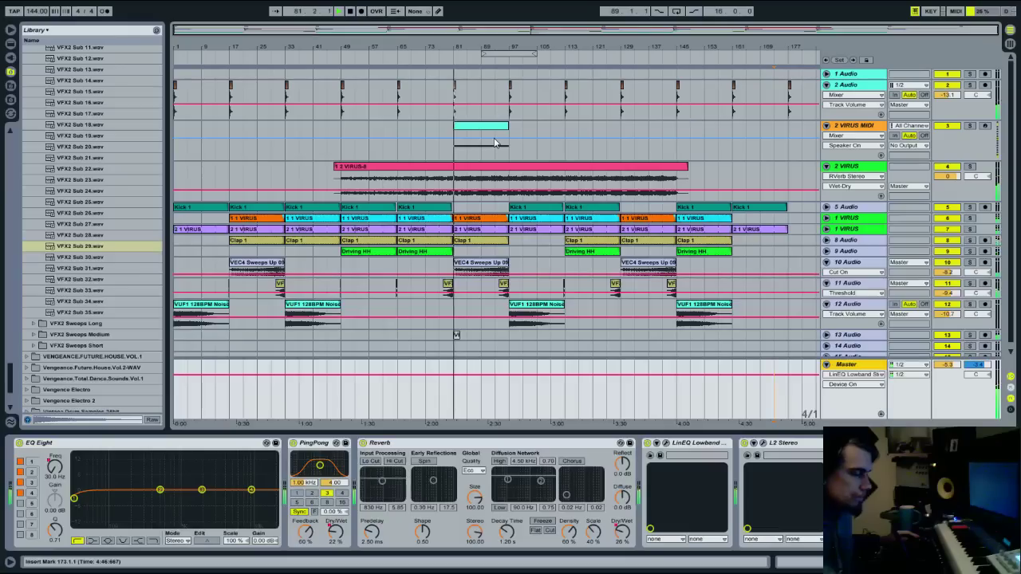
{"action": "left_click", "coordinate": [507, 60]}
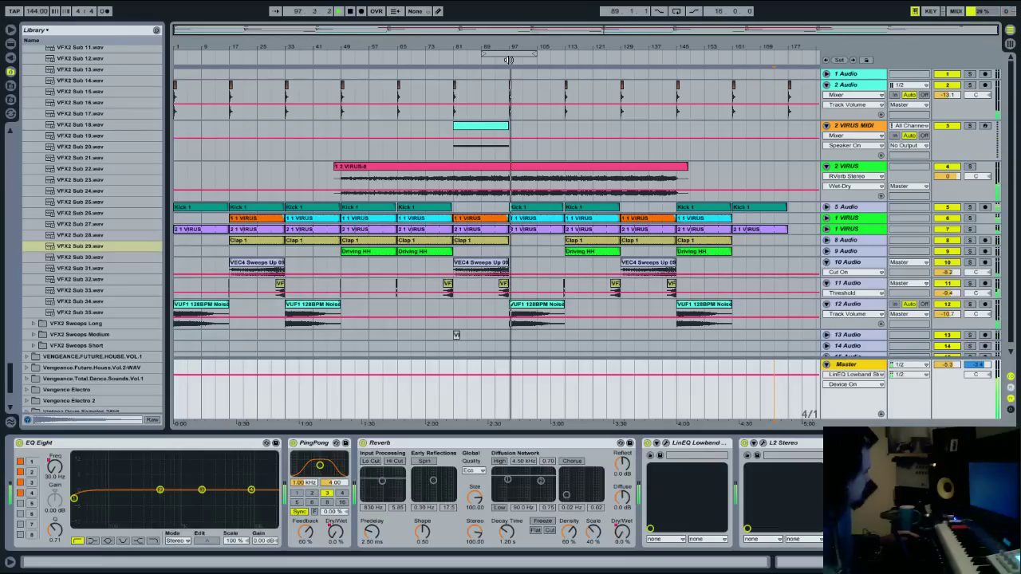
{"action": "key", "text": "space"}
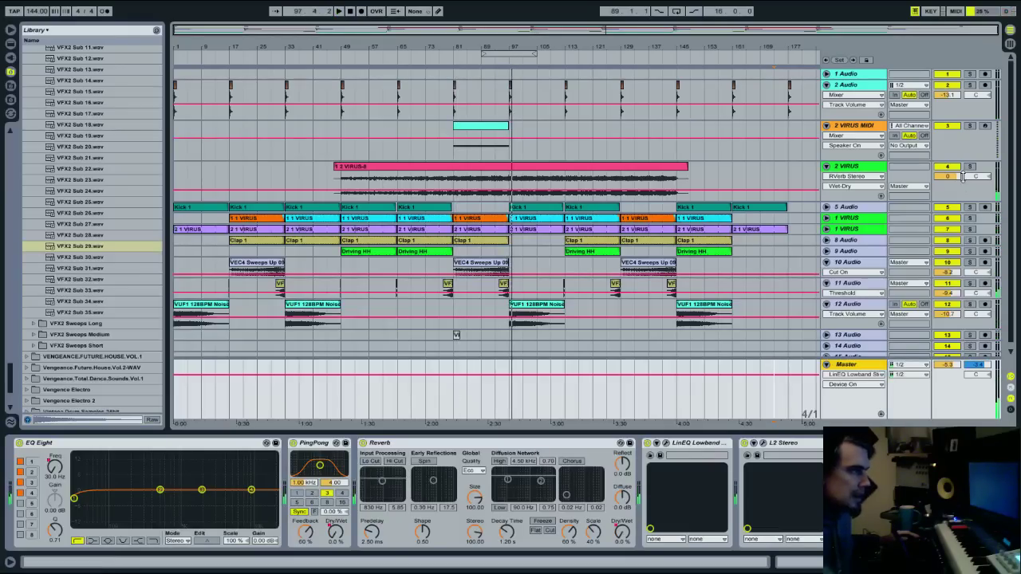
Reduce the height of the 2 VIRUS MIDI track and save the Live Set
{"action": "left_click_drag", "start_coordinate": [952, 144], "coordinate": [956, 124]}
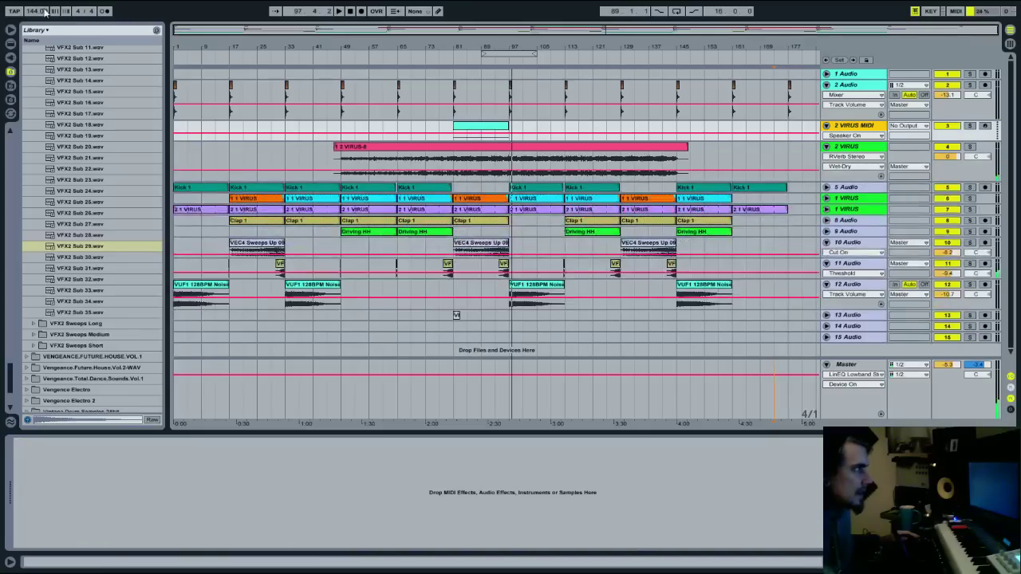
{"action": "left_click", "coordinate": [19, 3]}
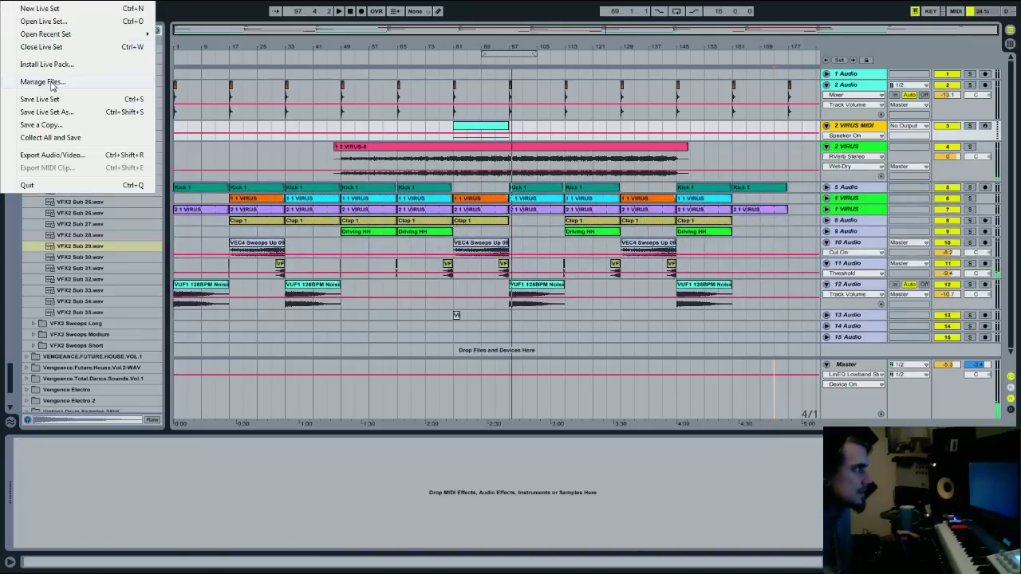
{"action": "left_click", "coordinate": [53, 101]}
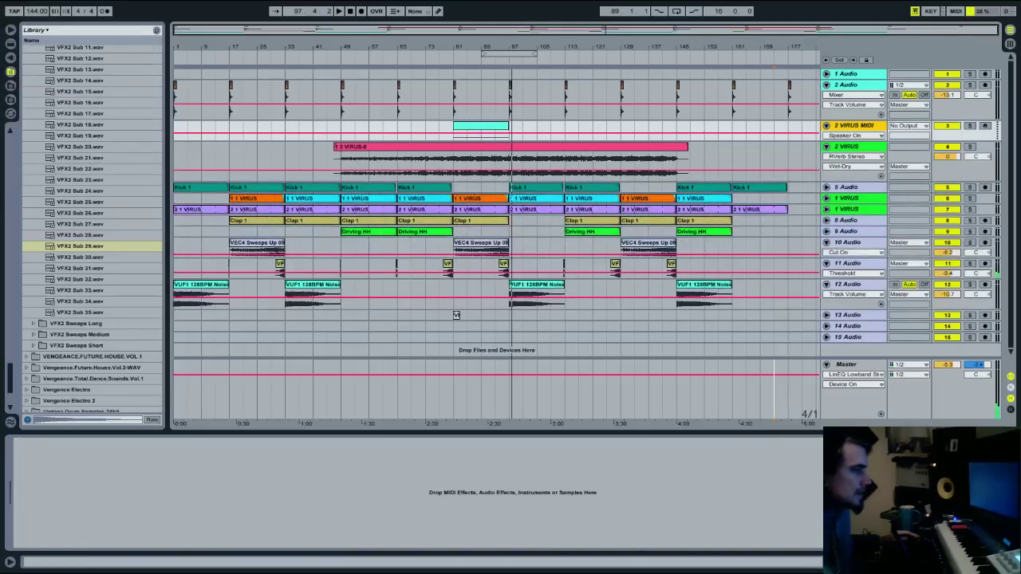